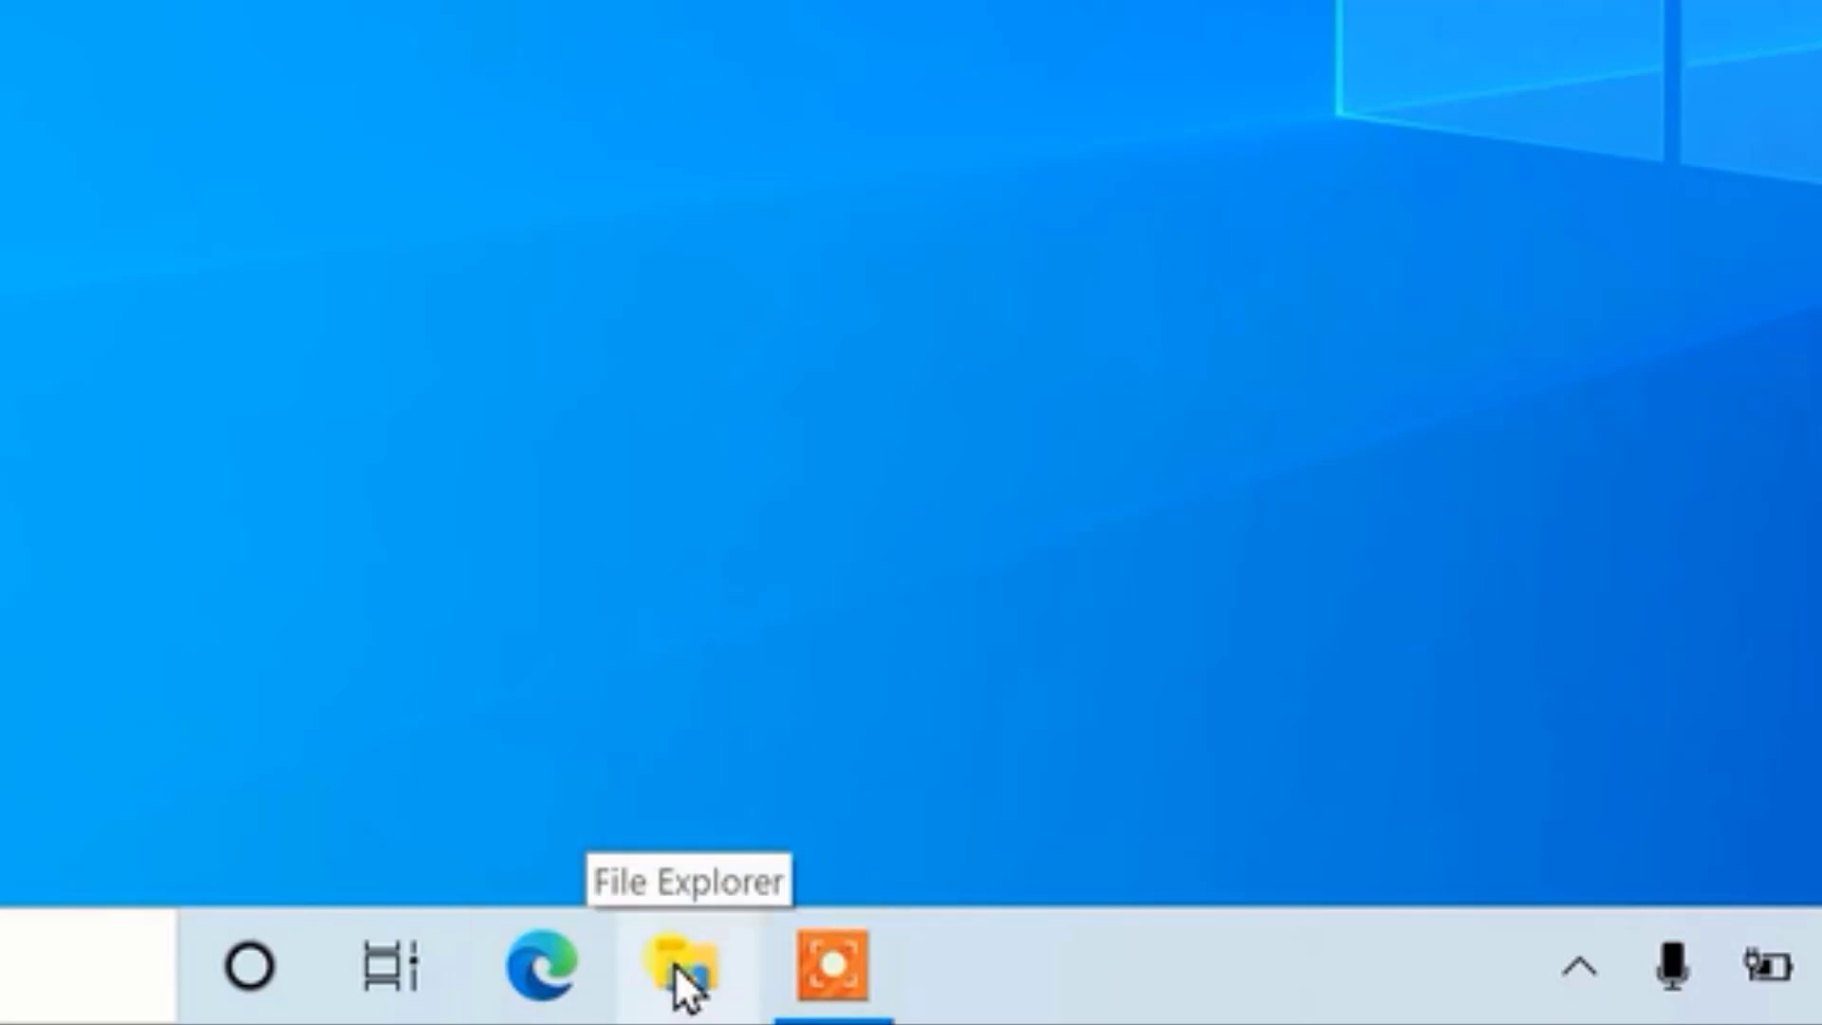
- Unpin File Explorer from the taskbar and hide the Cortana button
drag(674, 964, 683, 904)
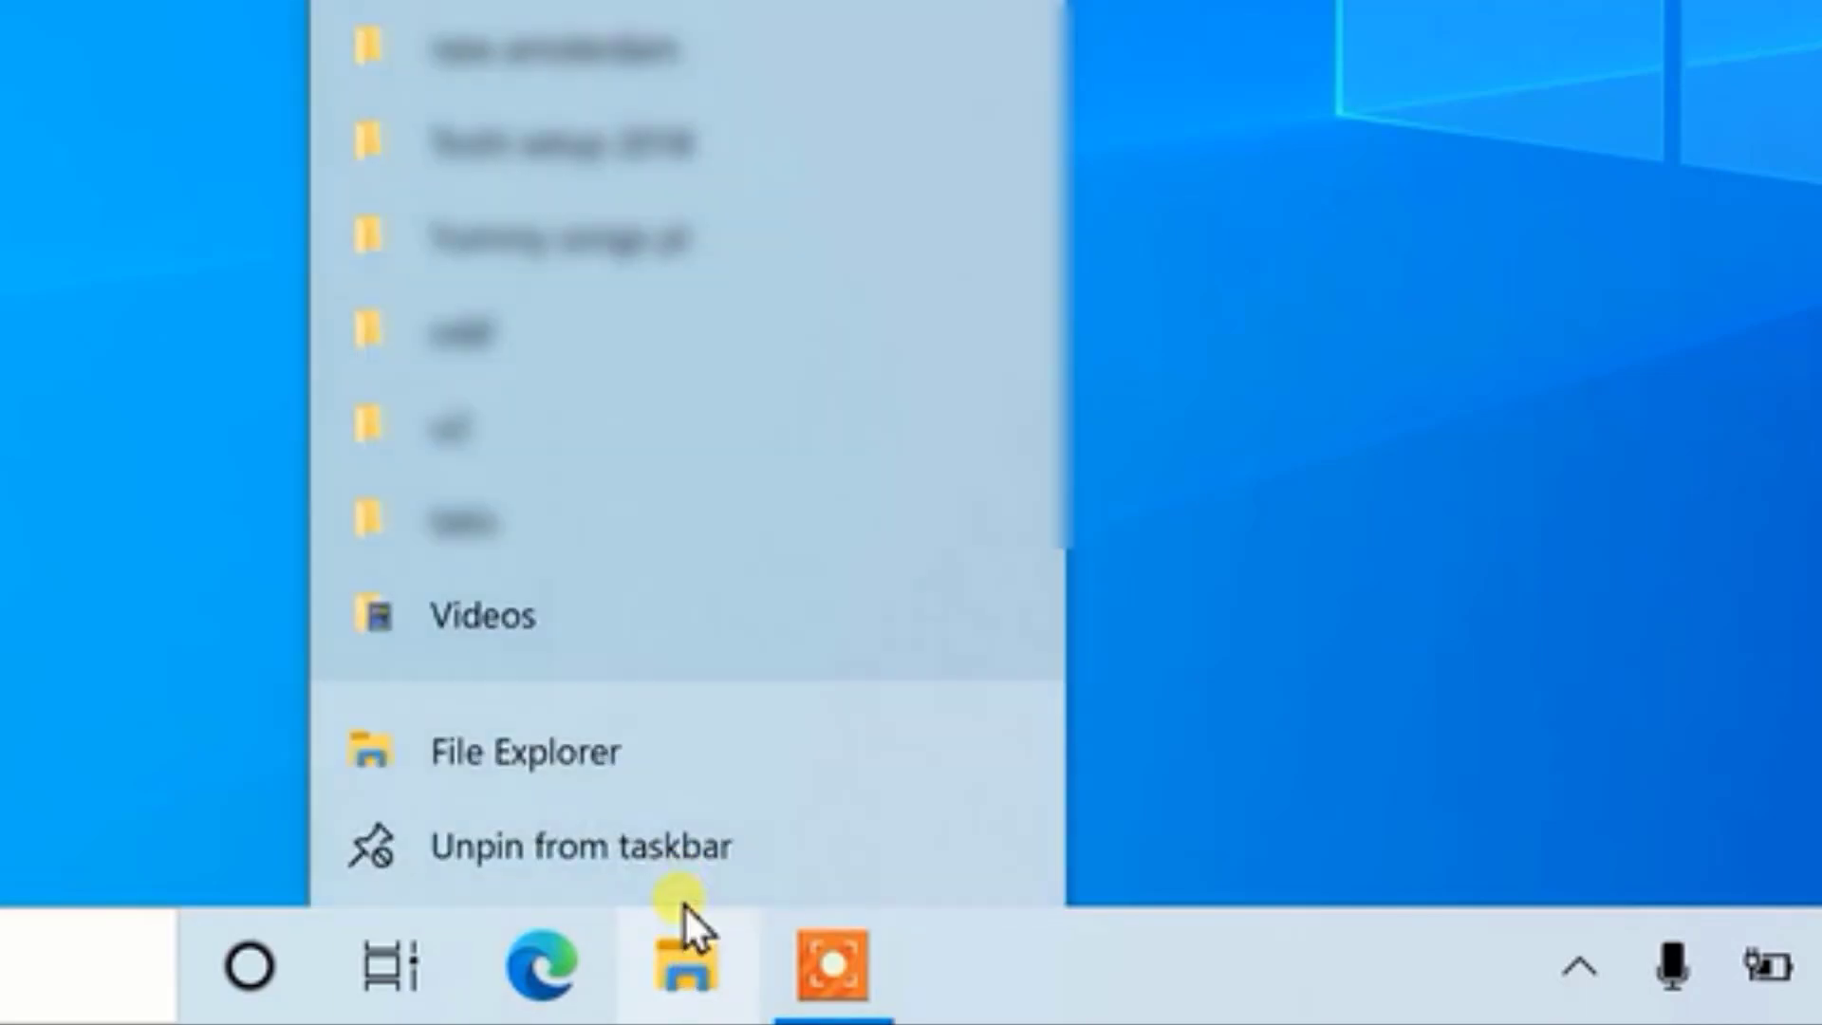
click(663, 835)
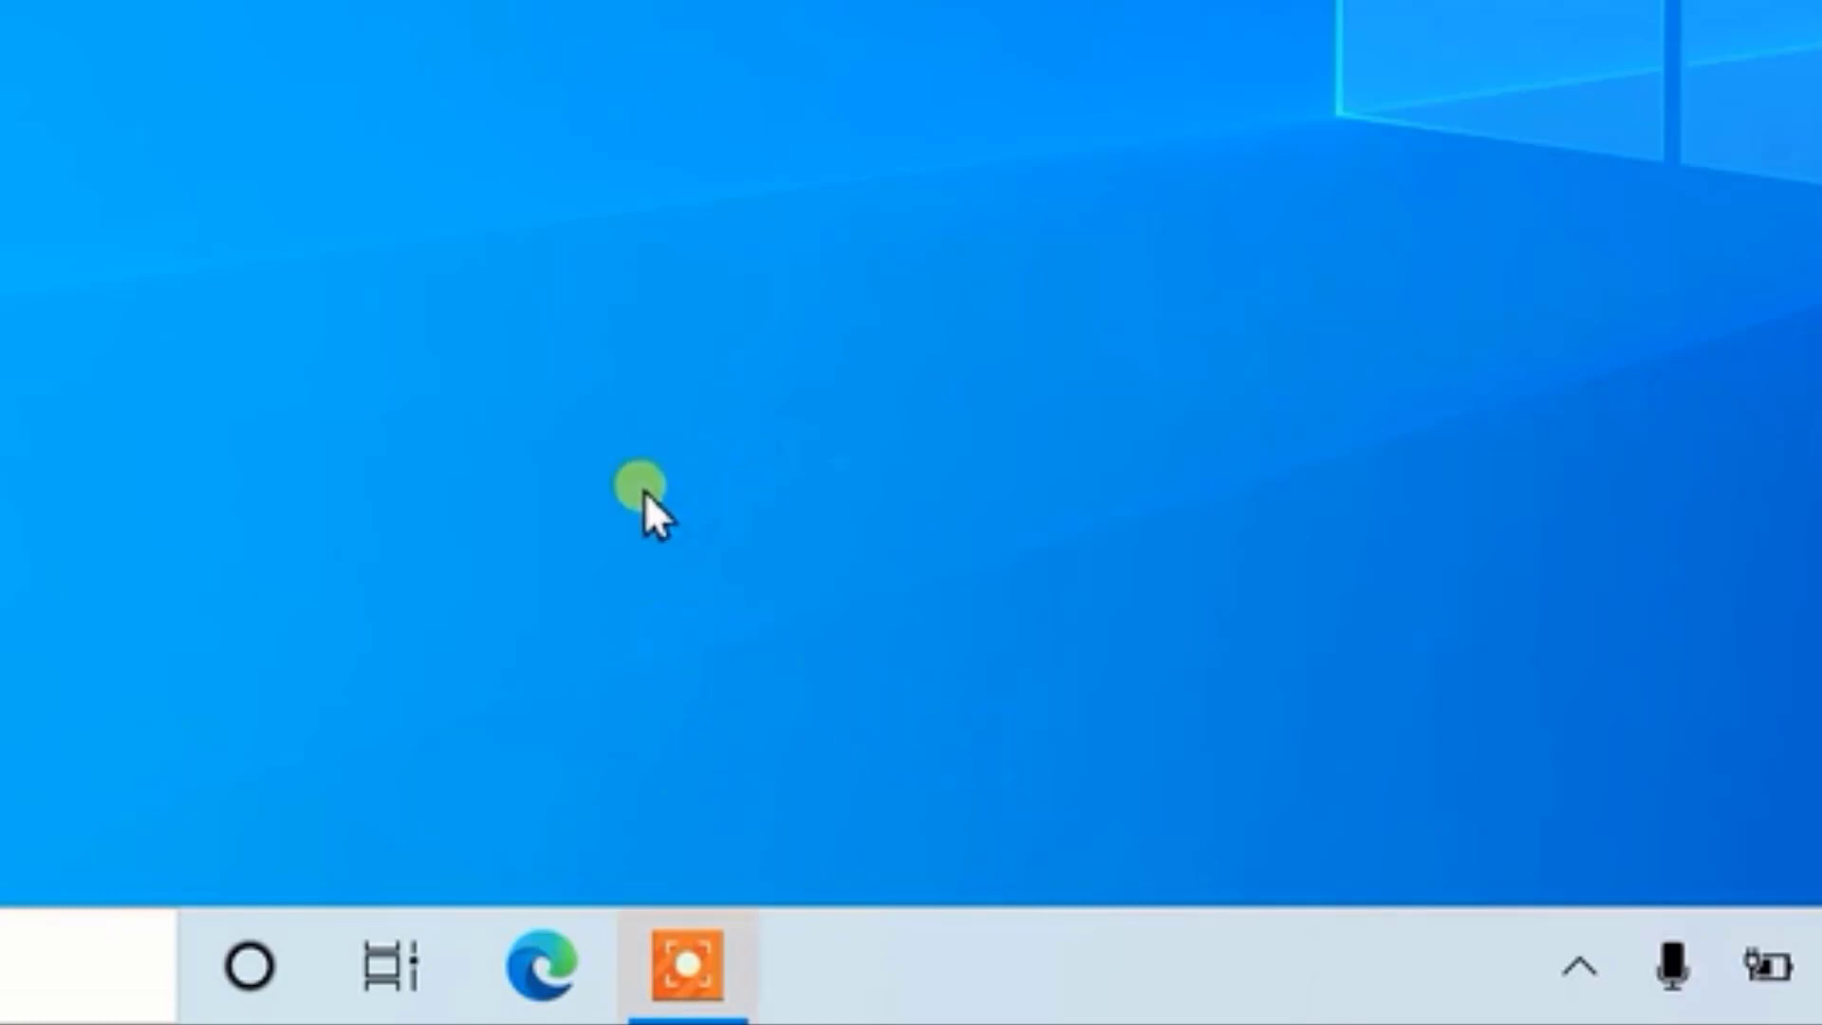
right_click(247, 964)
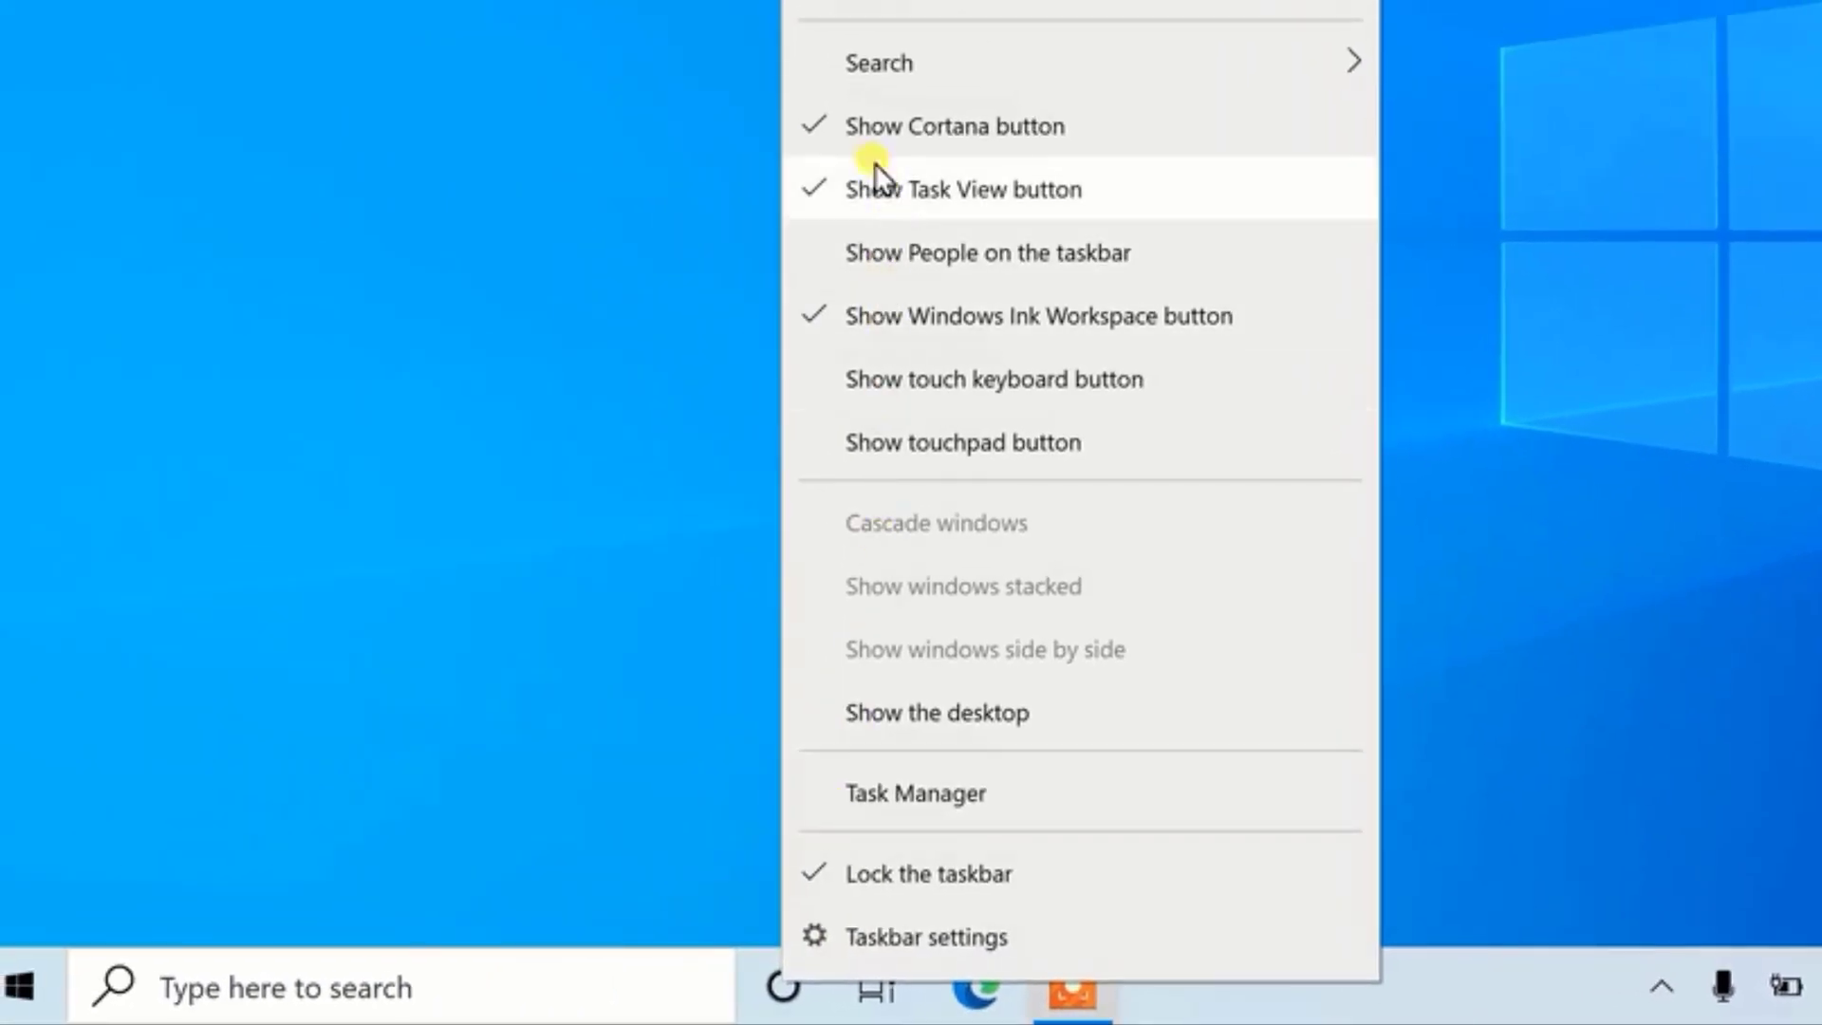
click(835, 129)
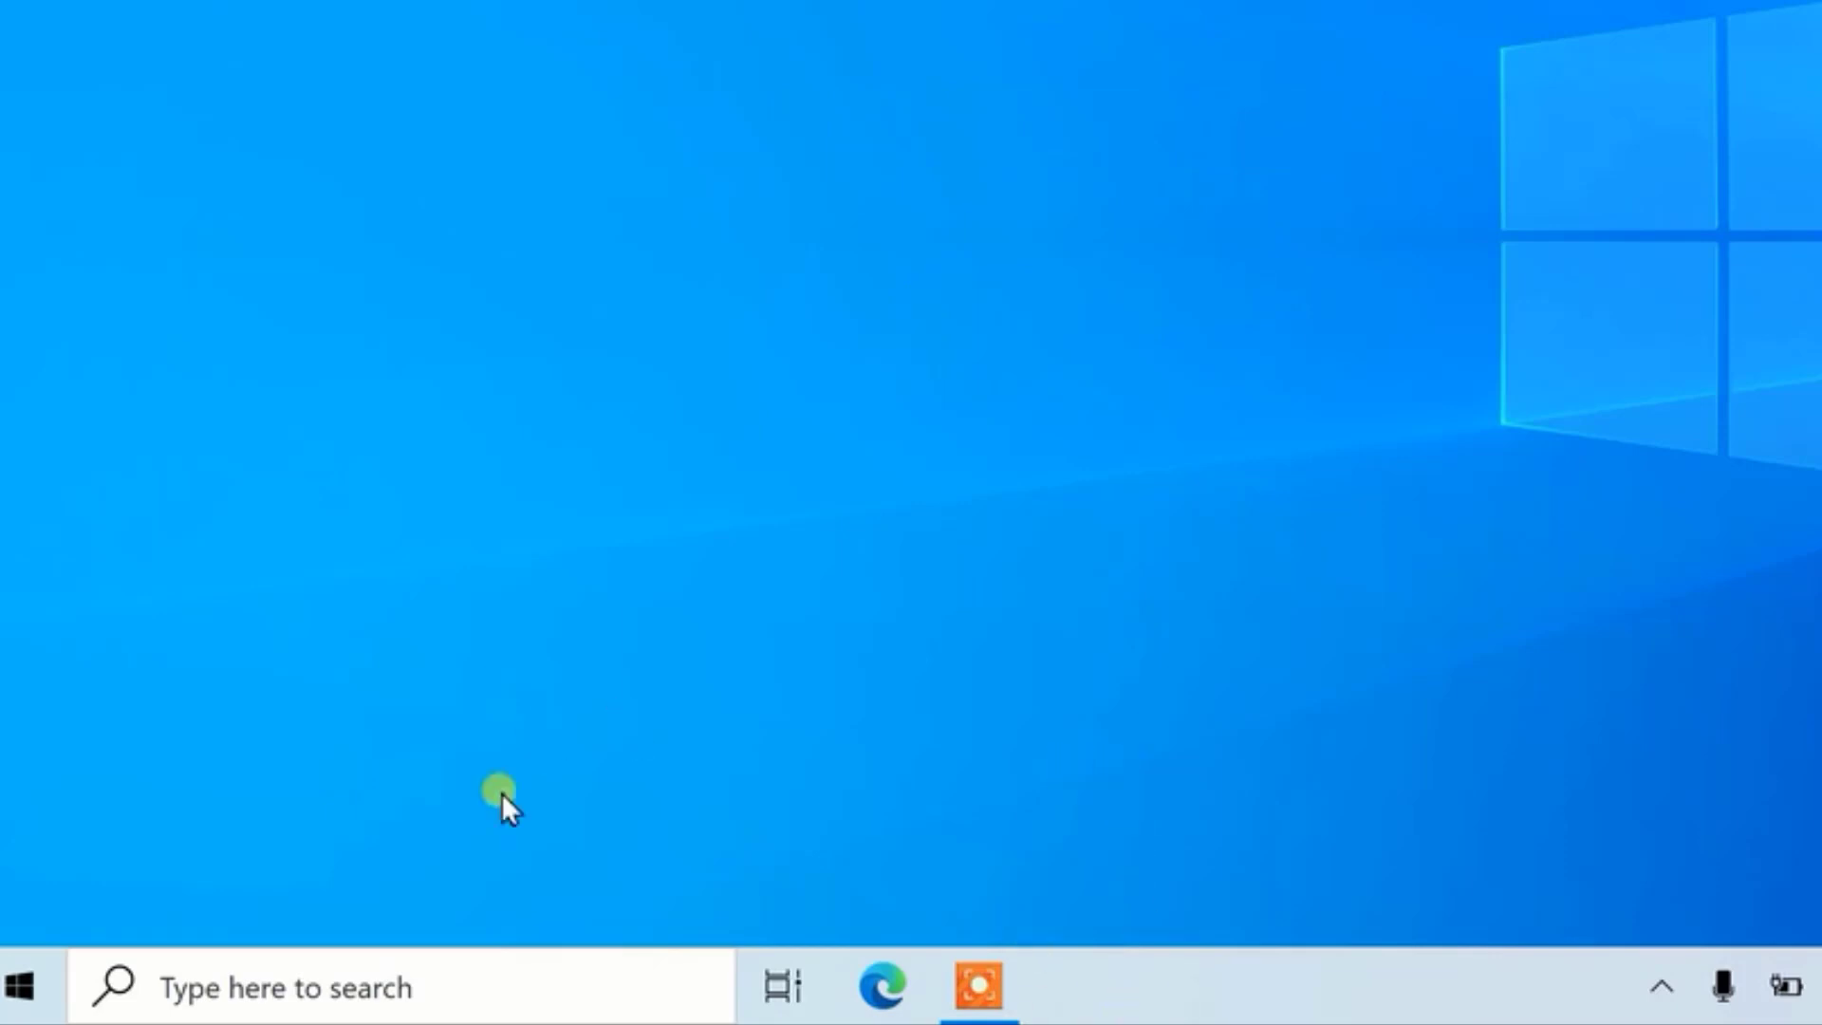
- Try a search for "ssdfsdfsdfsdfs" in the taskbar search box, and clear the text
click(328, 986)
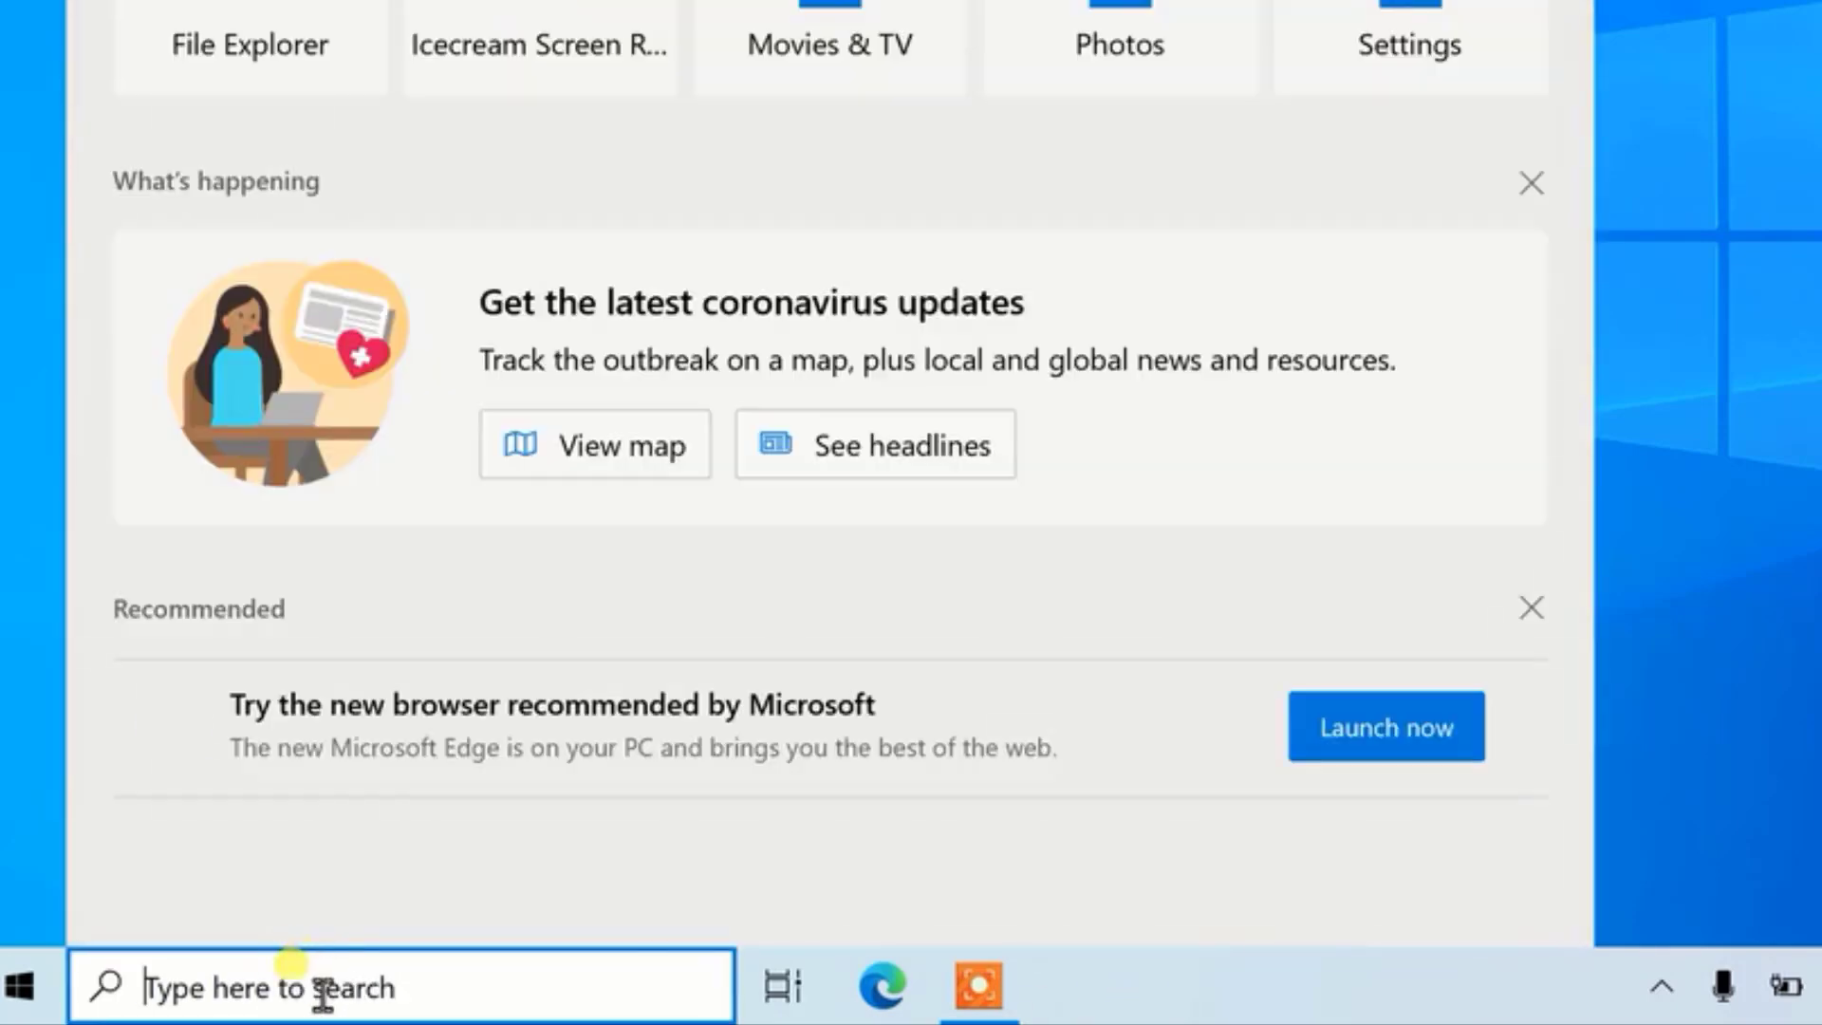
text(ssdfsdfsdfsdfs)
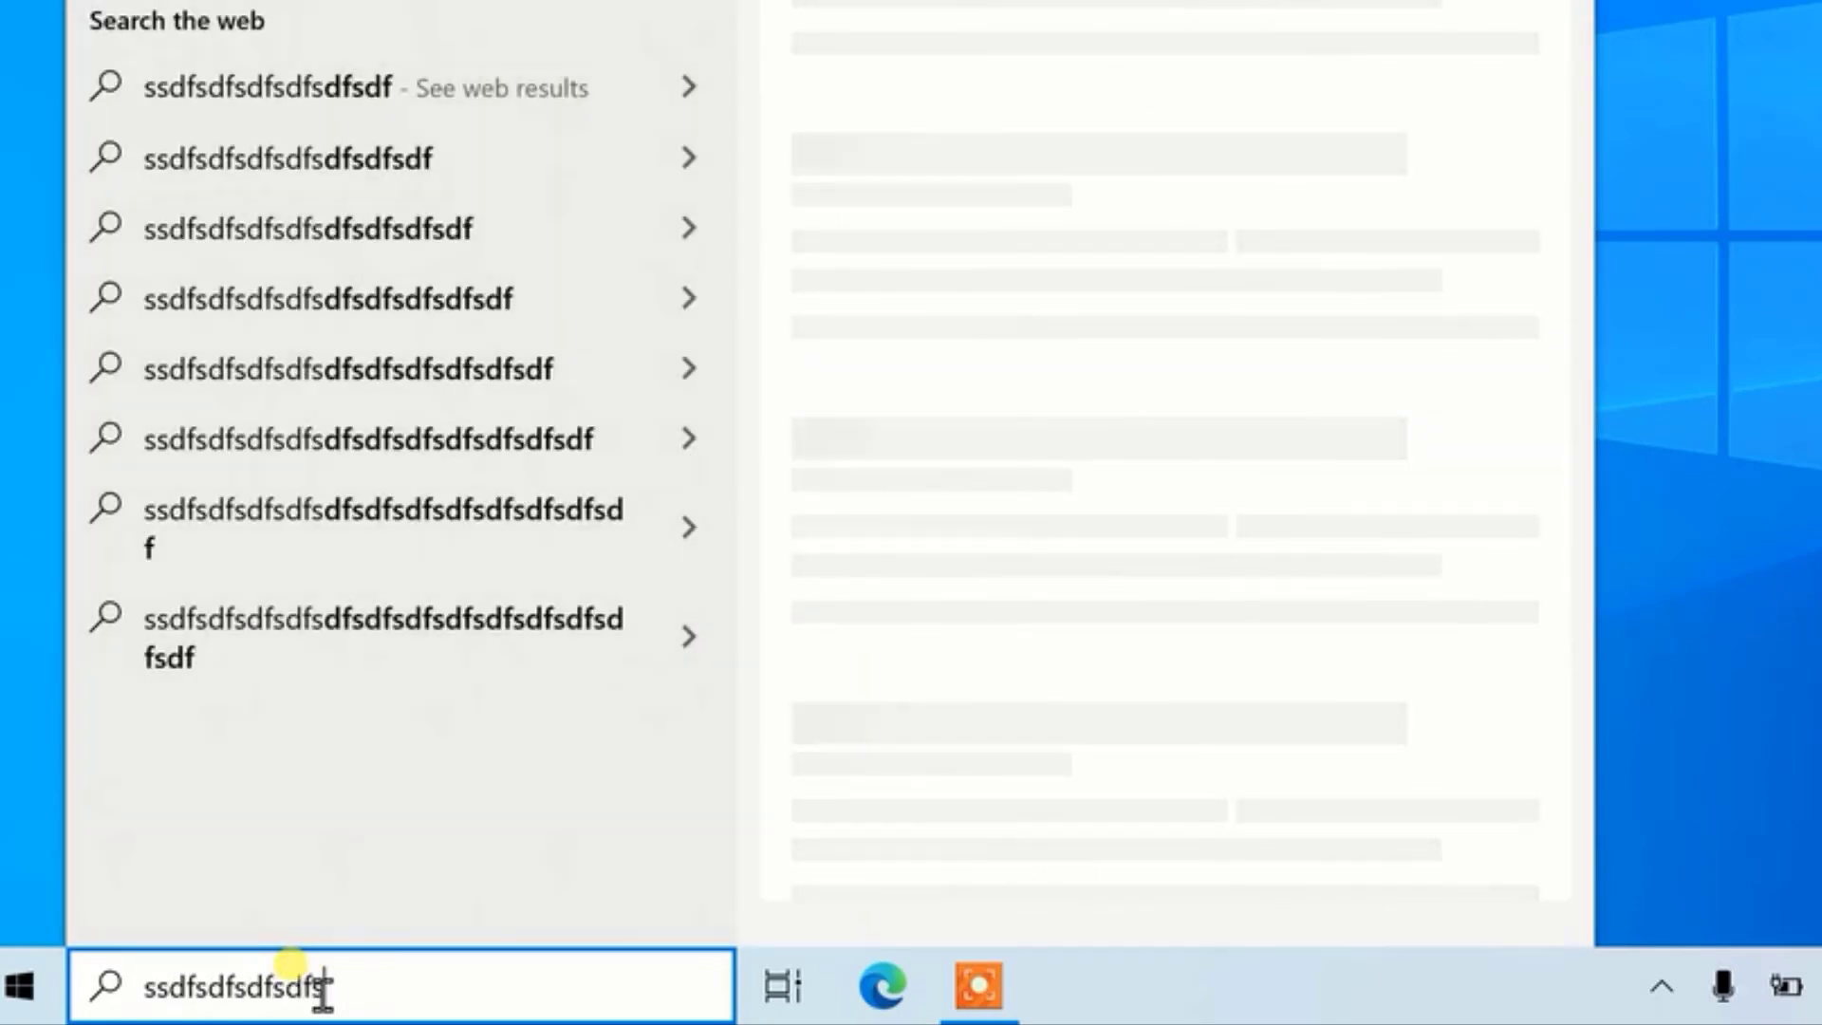
key(BackSpace)
key(BackSpace)
key(BackSpace)
key(BackSpace)
key(BackSpace)
key(BackSpace)
key(BackSpace)
key(BackSpace)
key(BackSpace)
key(BackSpace)
key(BackSpace)
key(BackSpace)
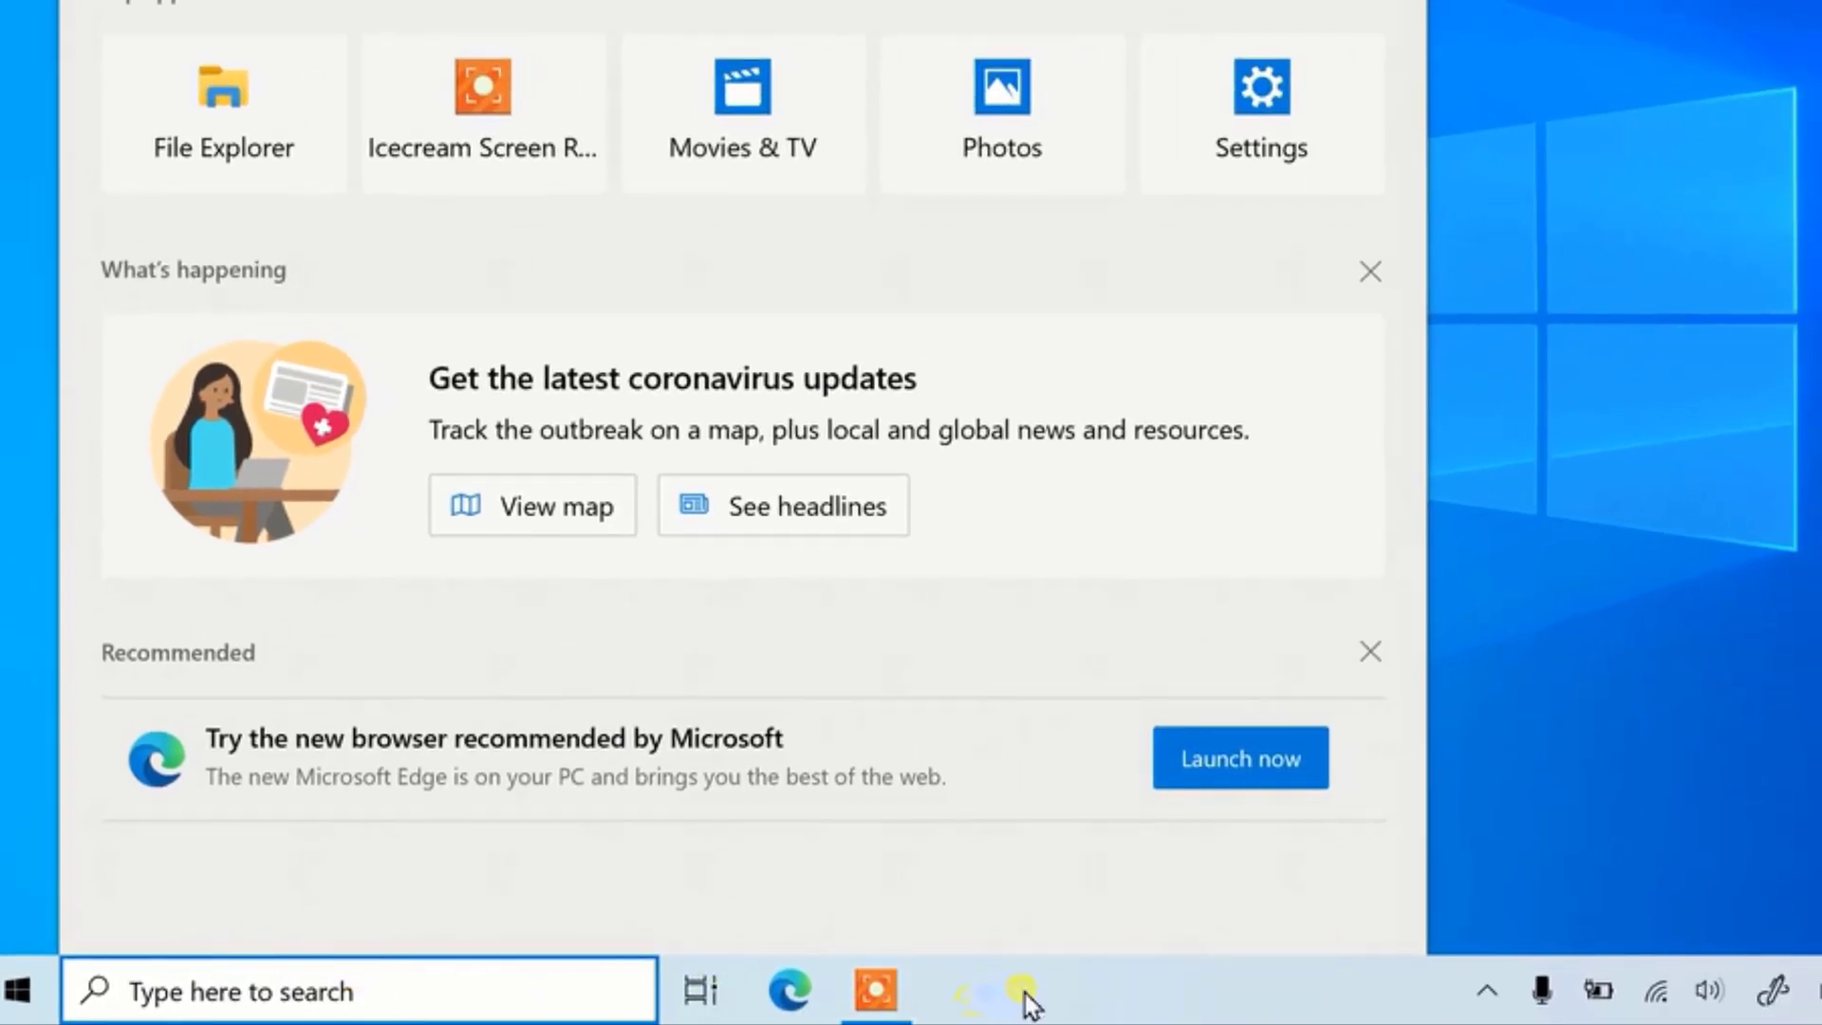
- Close the search pane and change the taskbar search from a box to the search icon
click(1026, 996)
right_click(1027, 996)
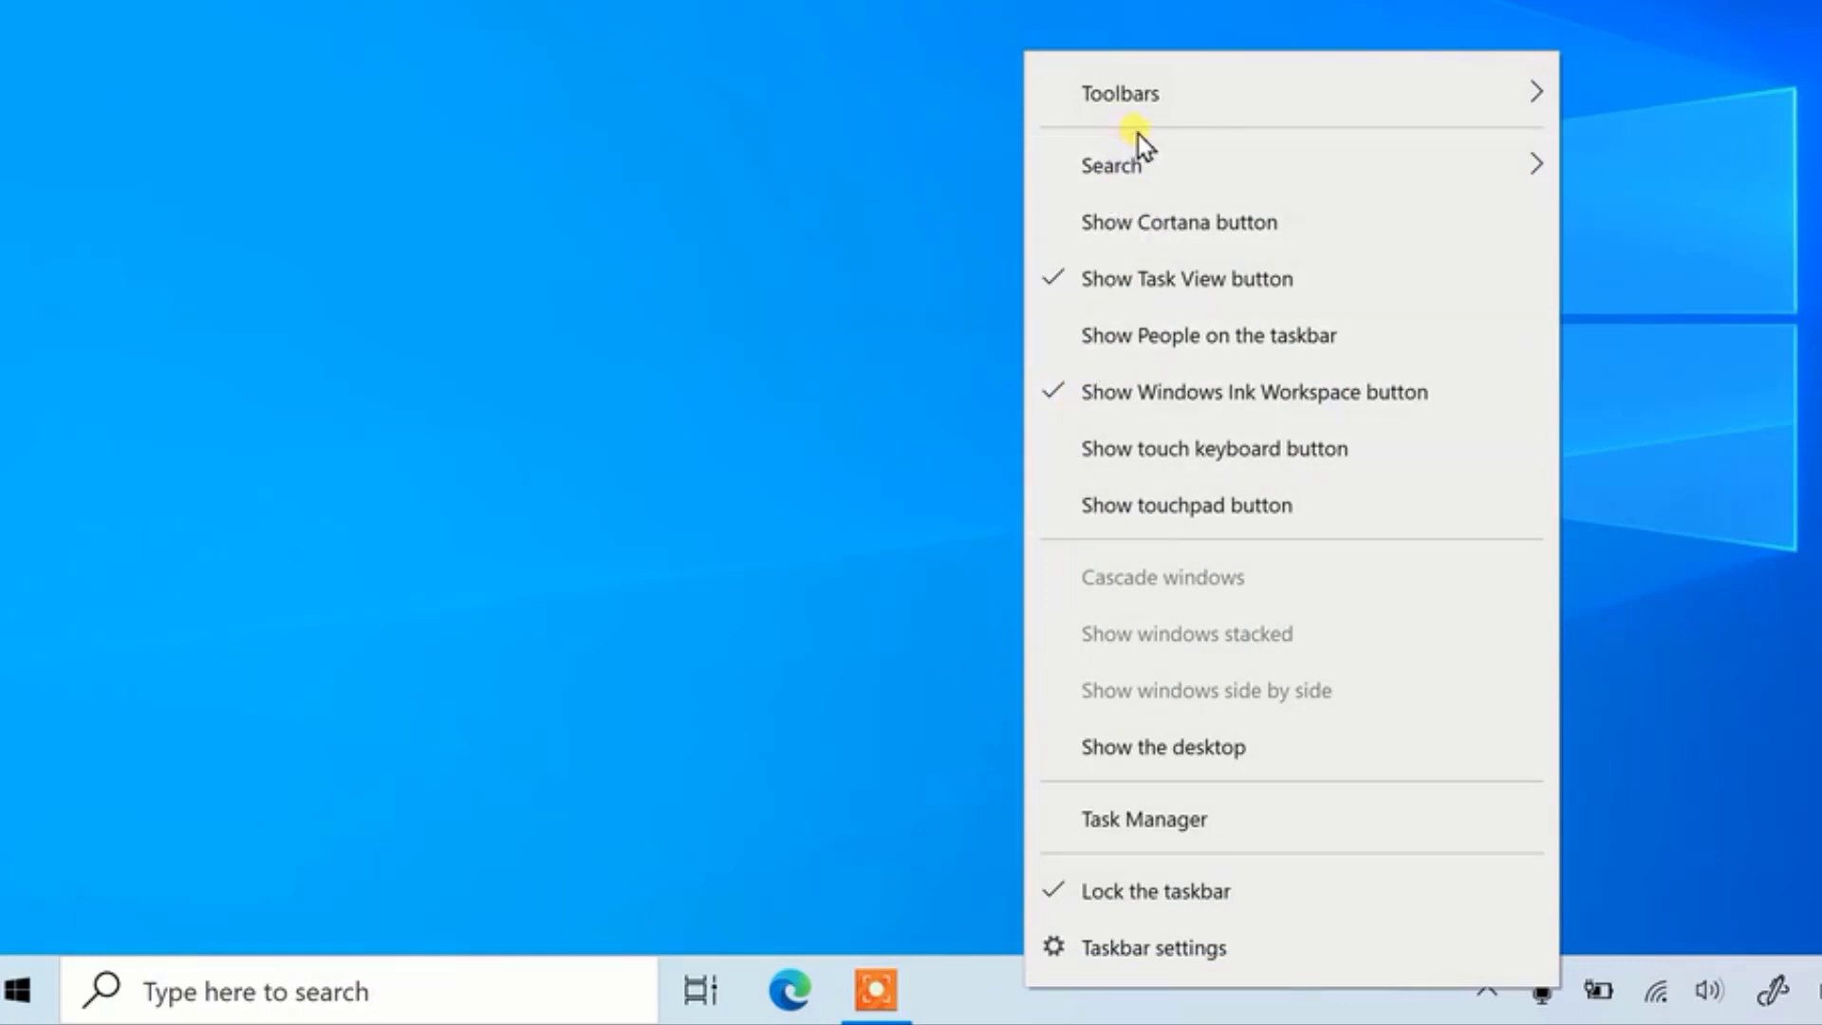
mouse_move(1163, 163)
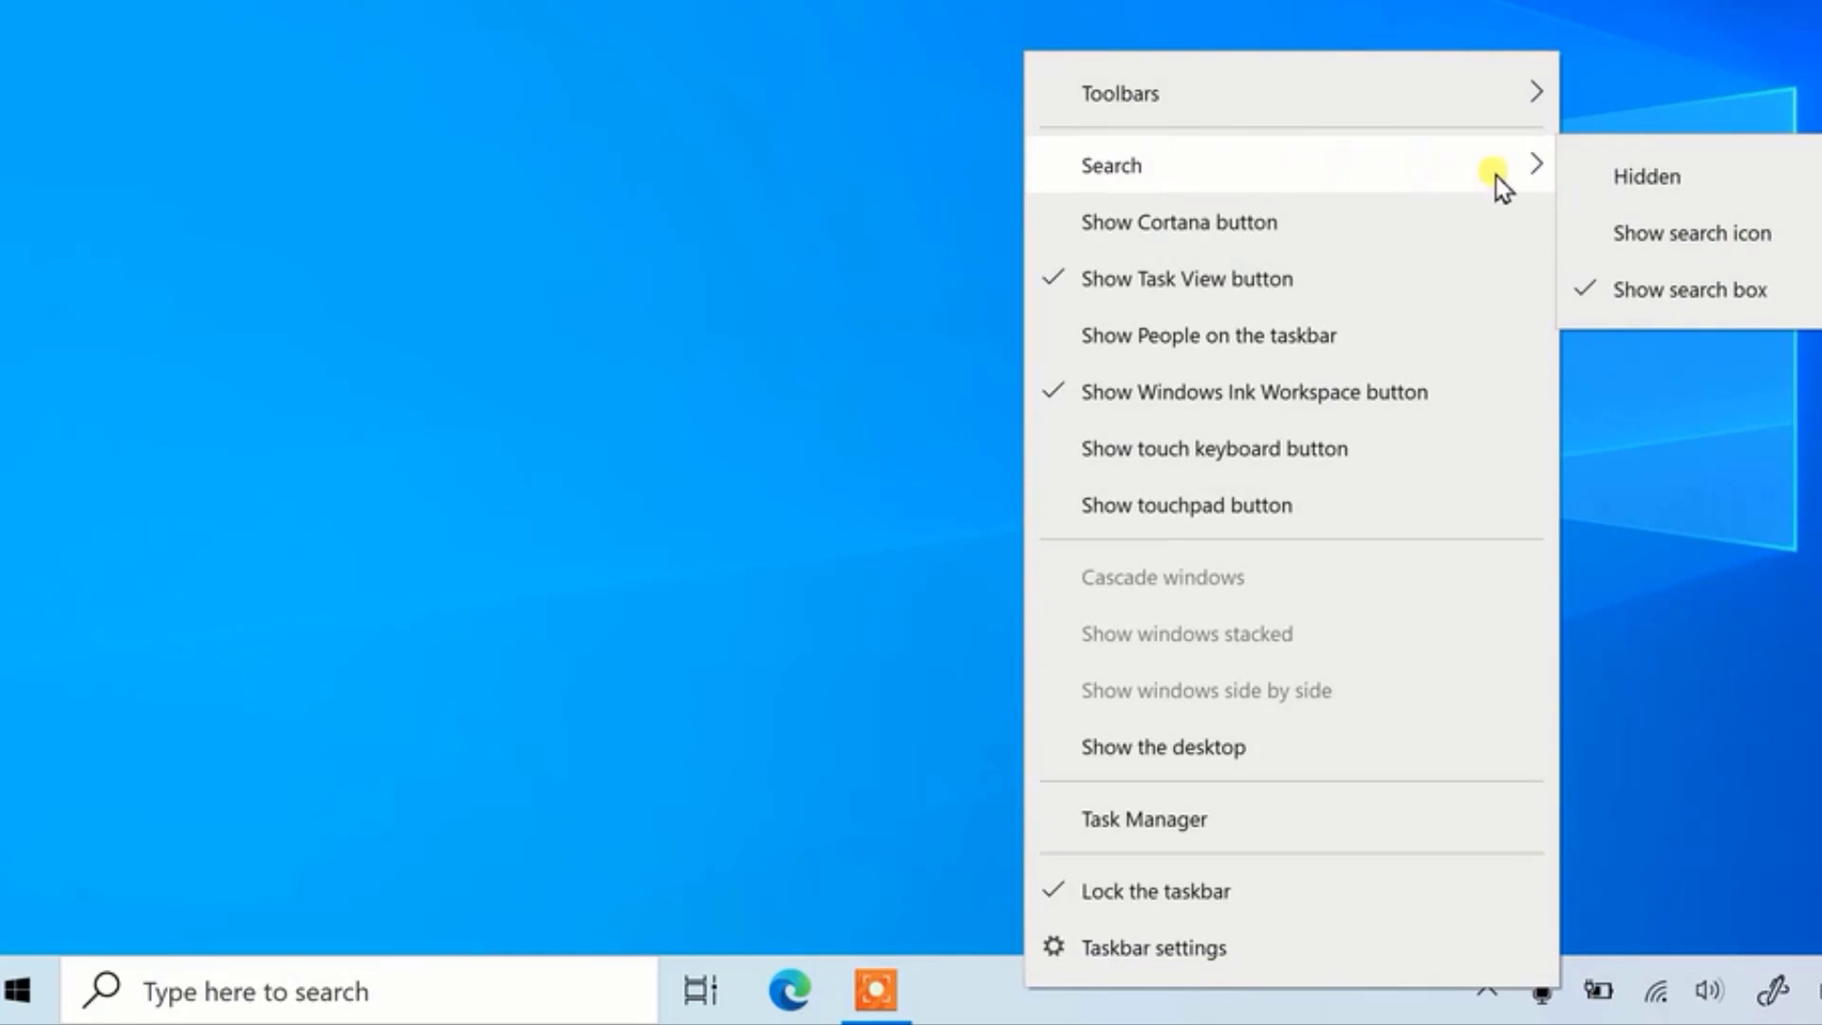
click(1667, 235)
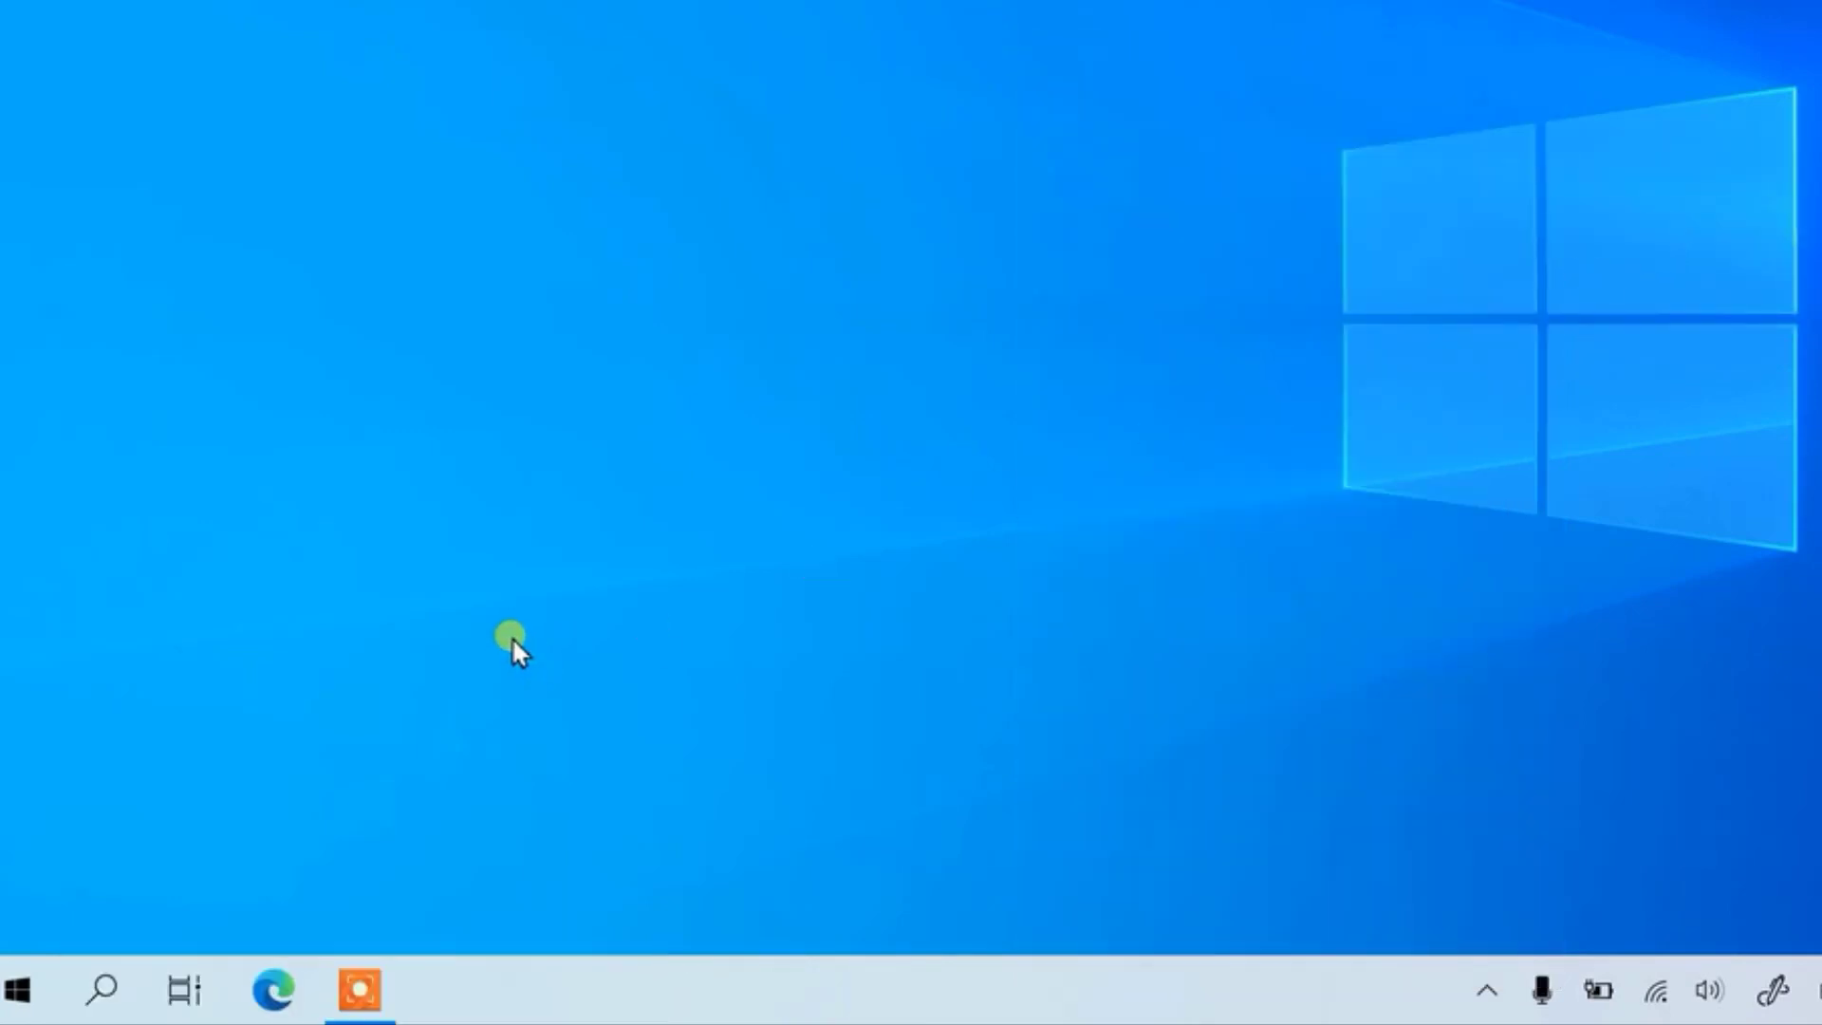
- Try a search for "dsddfds" from the taskbar search icon, clear the text and close the search pane
click(97, 989)
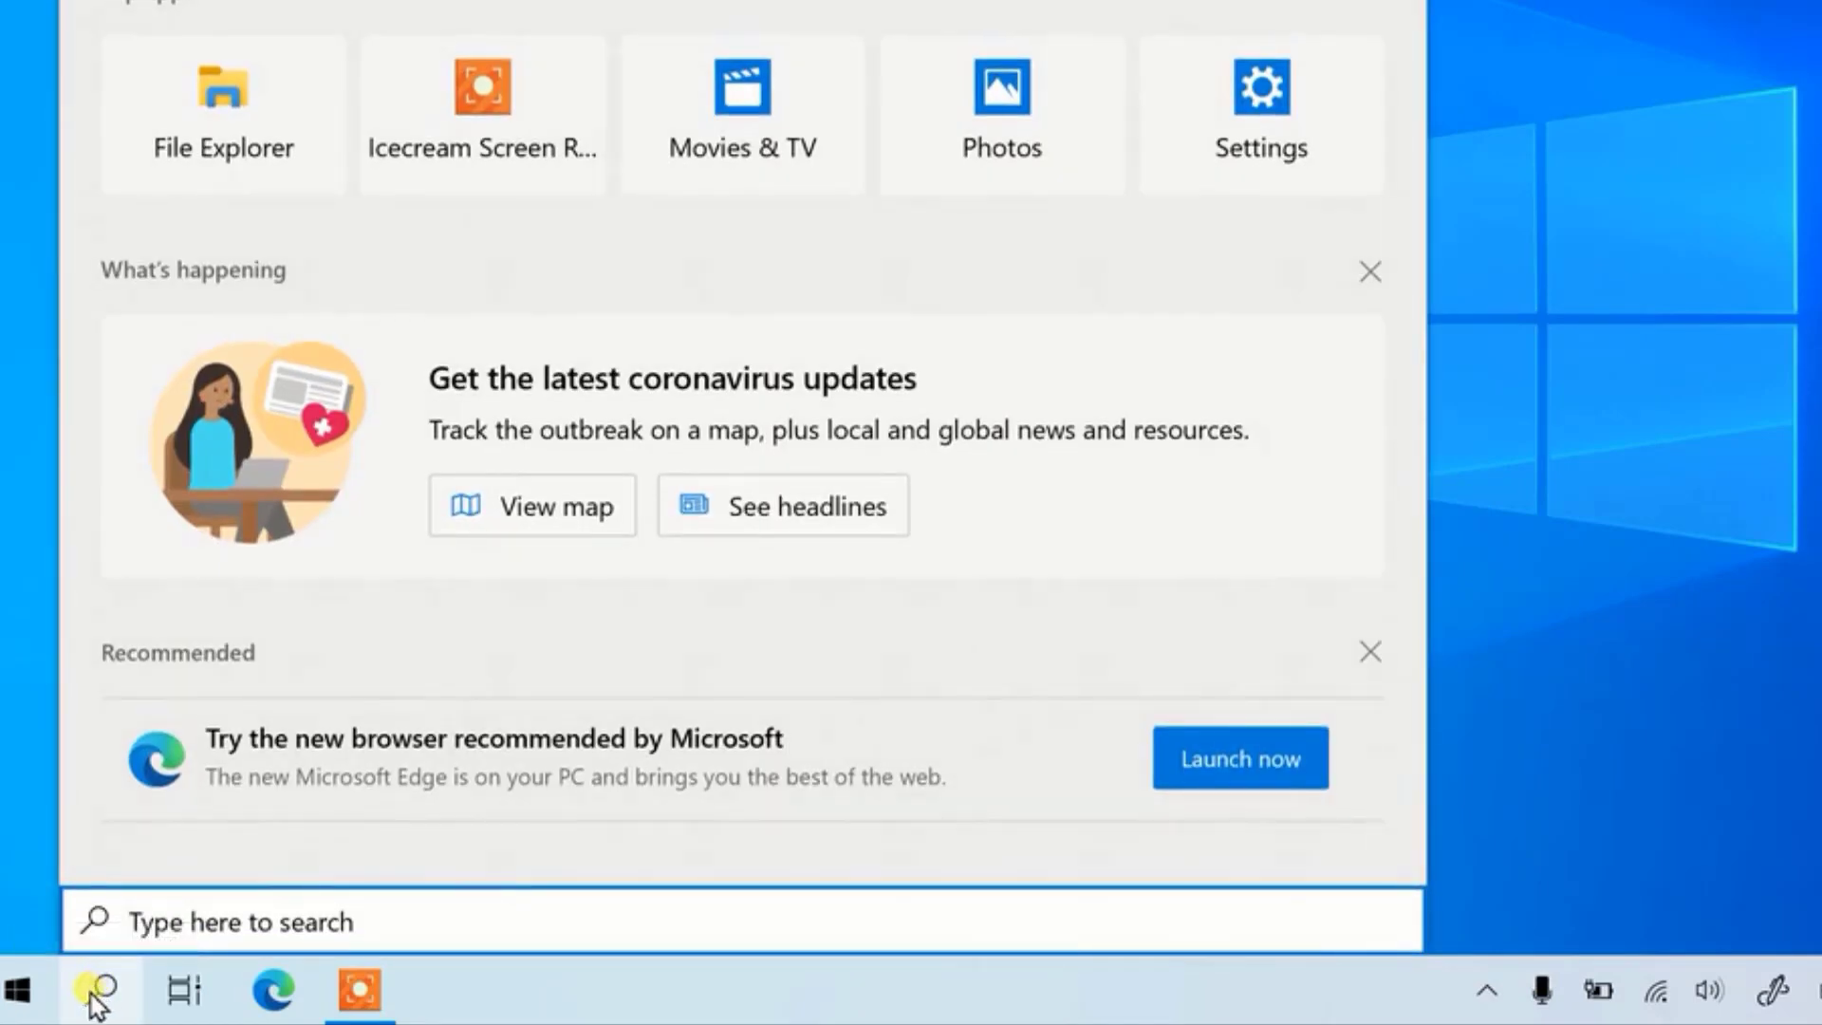
text(dsddfds)
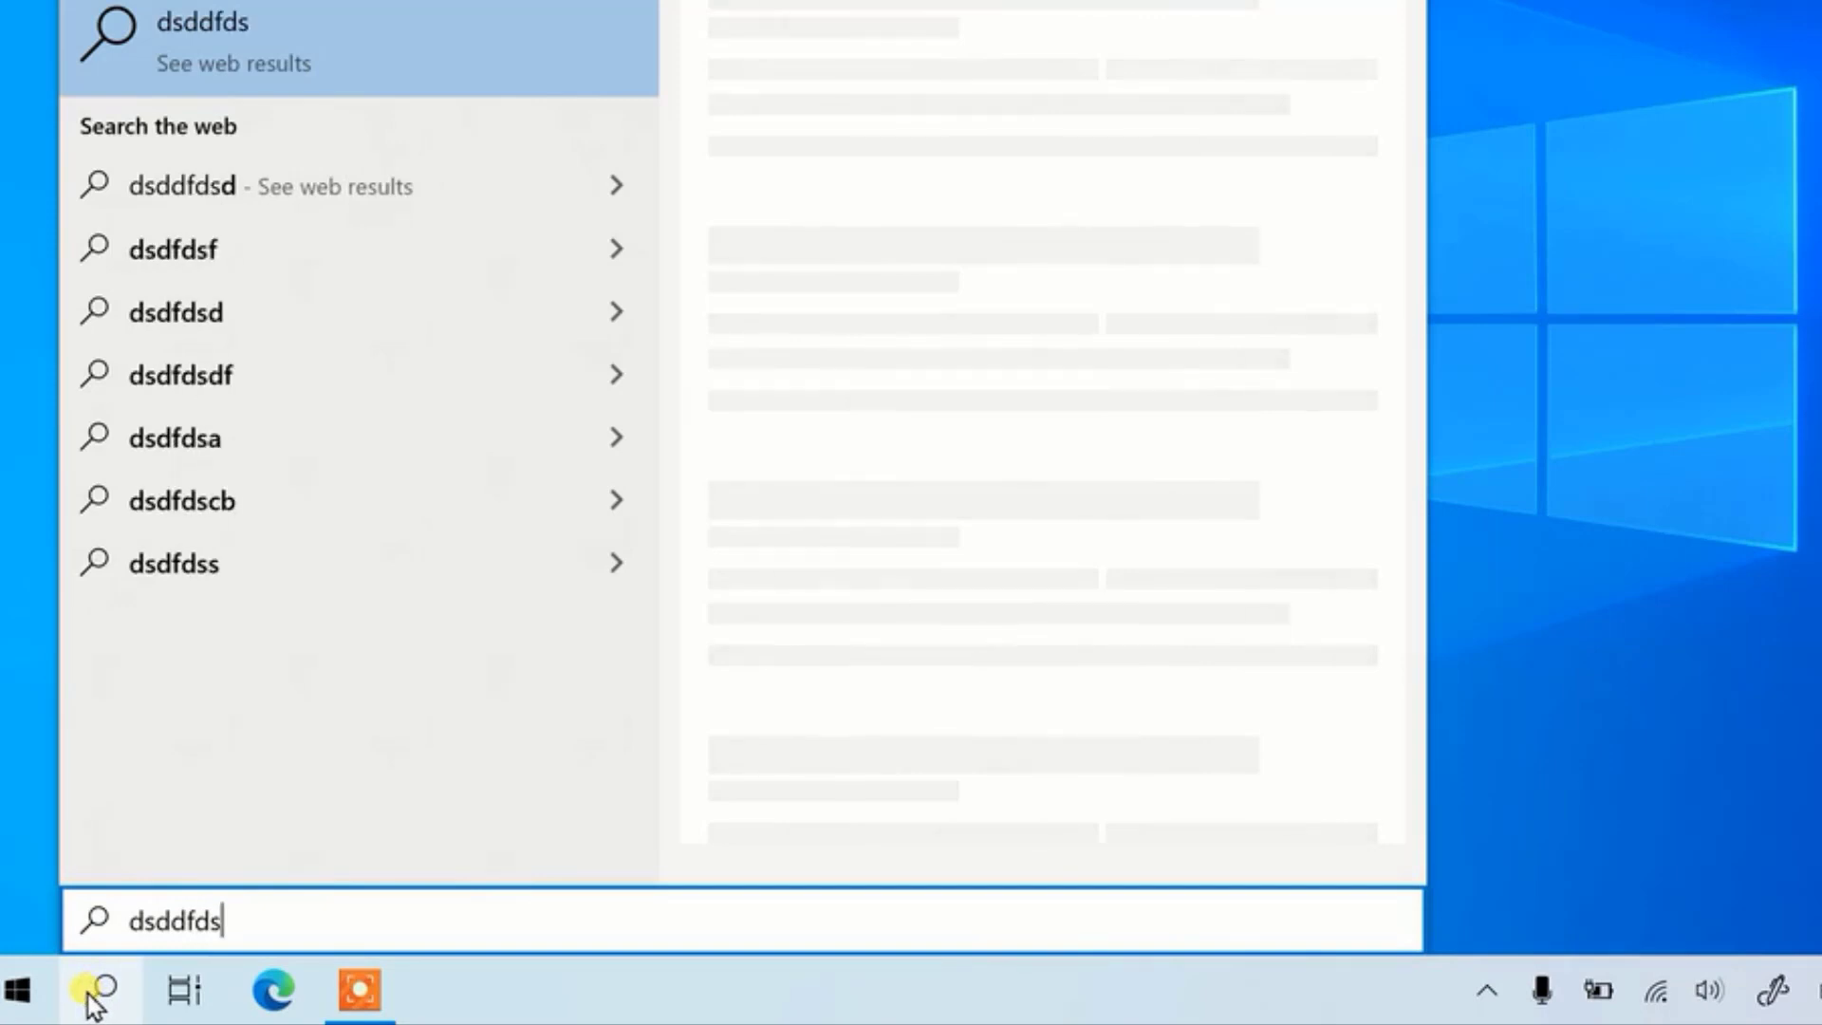
key(BackSpace)
key(BackSpace)
key(BackSpace)
key(BackSpace)
key(BackSpace)
key(BackSpace)
key(BackSpace)
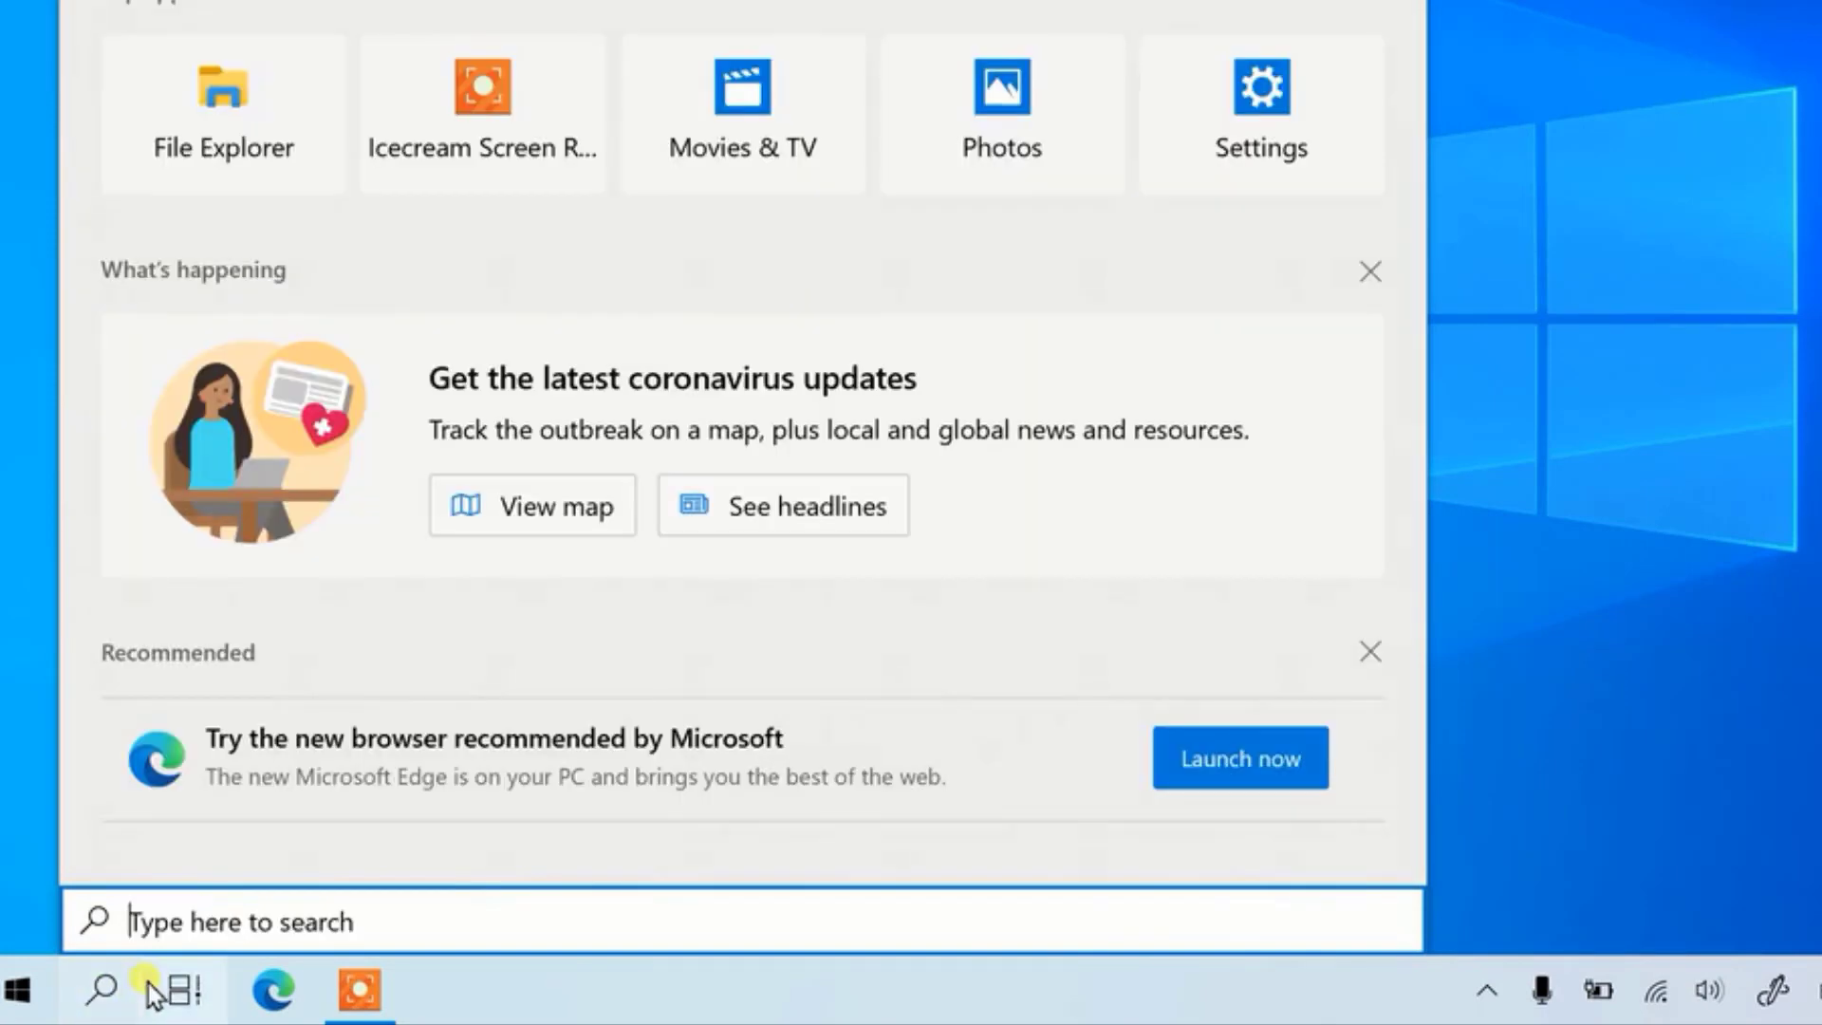
click(1535, 624)
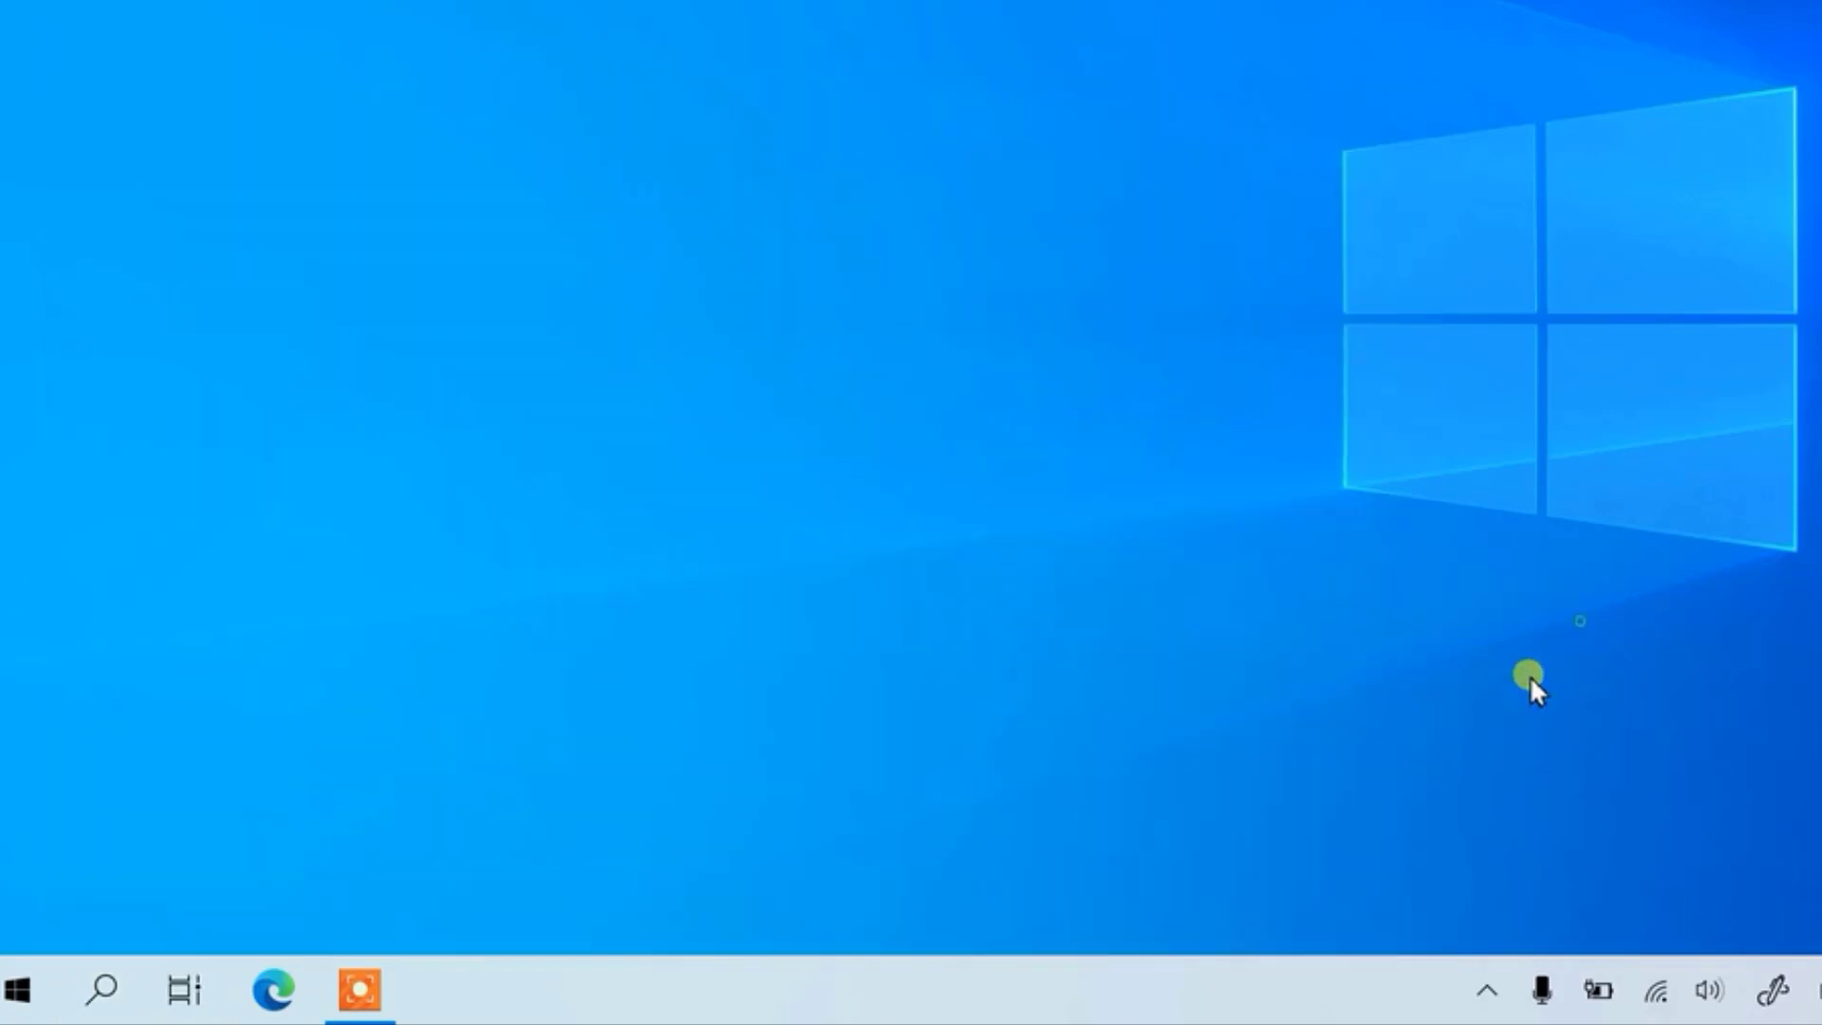
- Open Task View and look through the timeline of recent activities
click(185, 986)
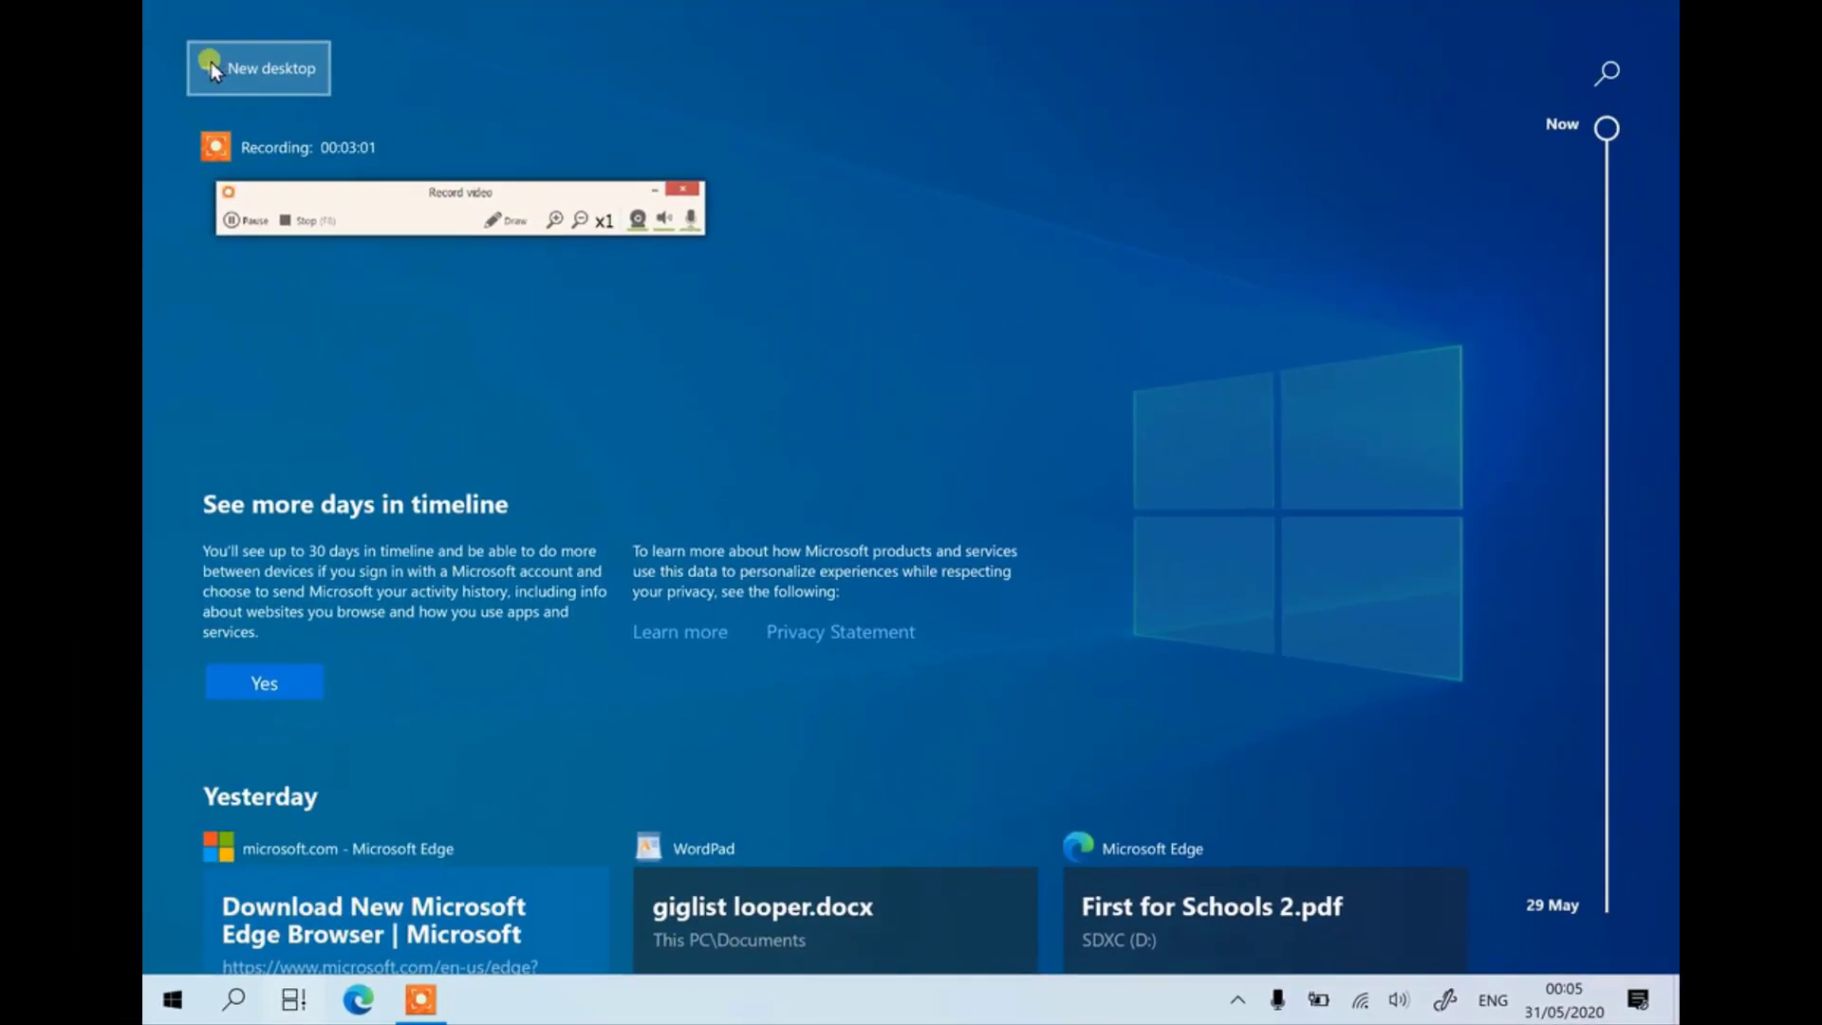
scroll(622, 633, down, 3)
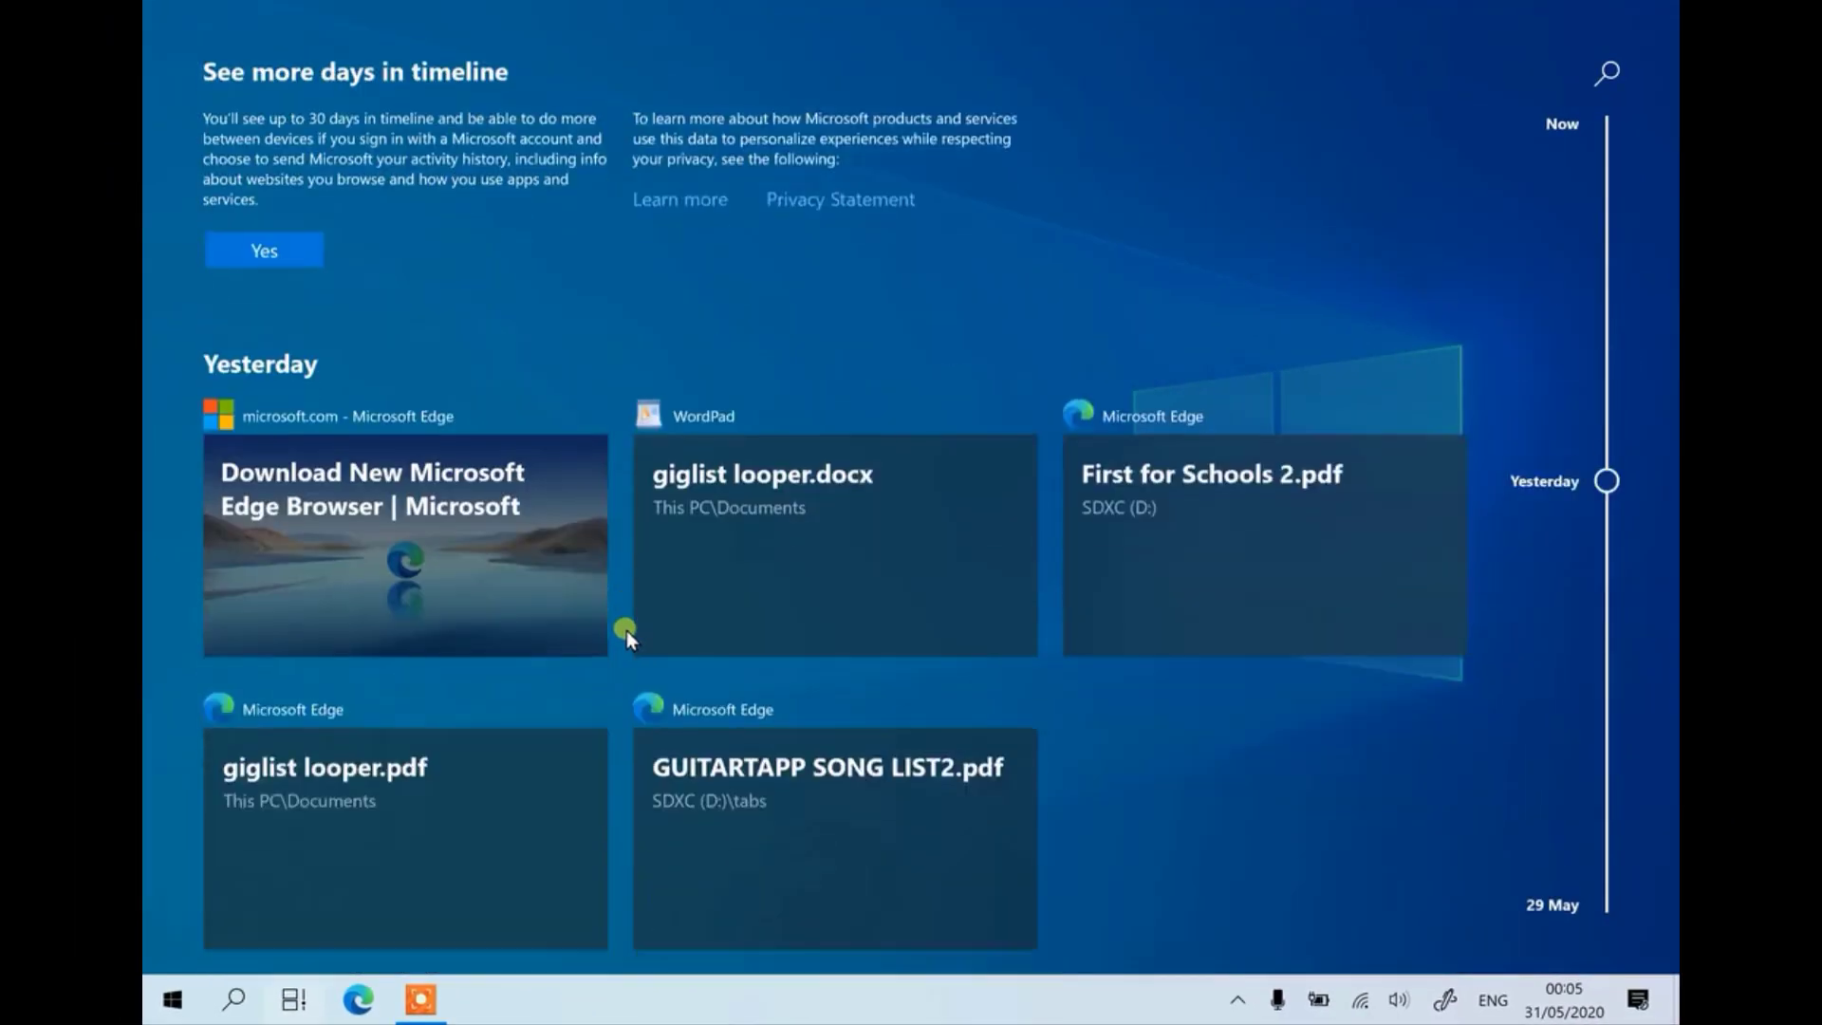
scroll(626, 630, down, 2)
scroll(622, 623, up, 5)
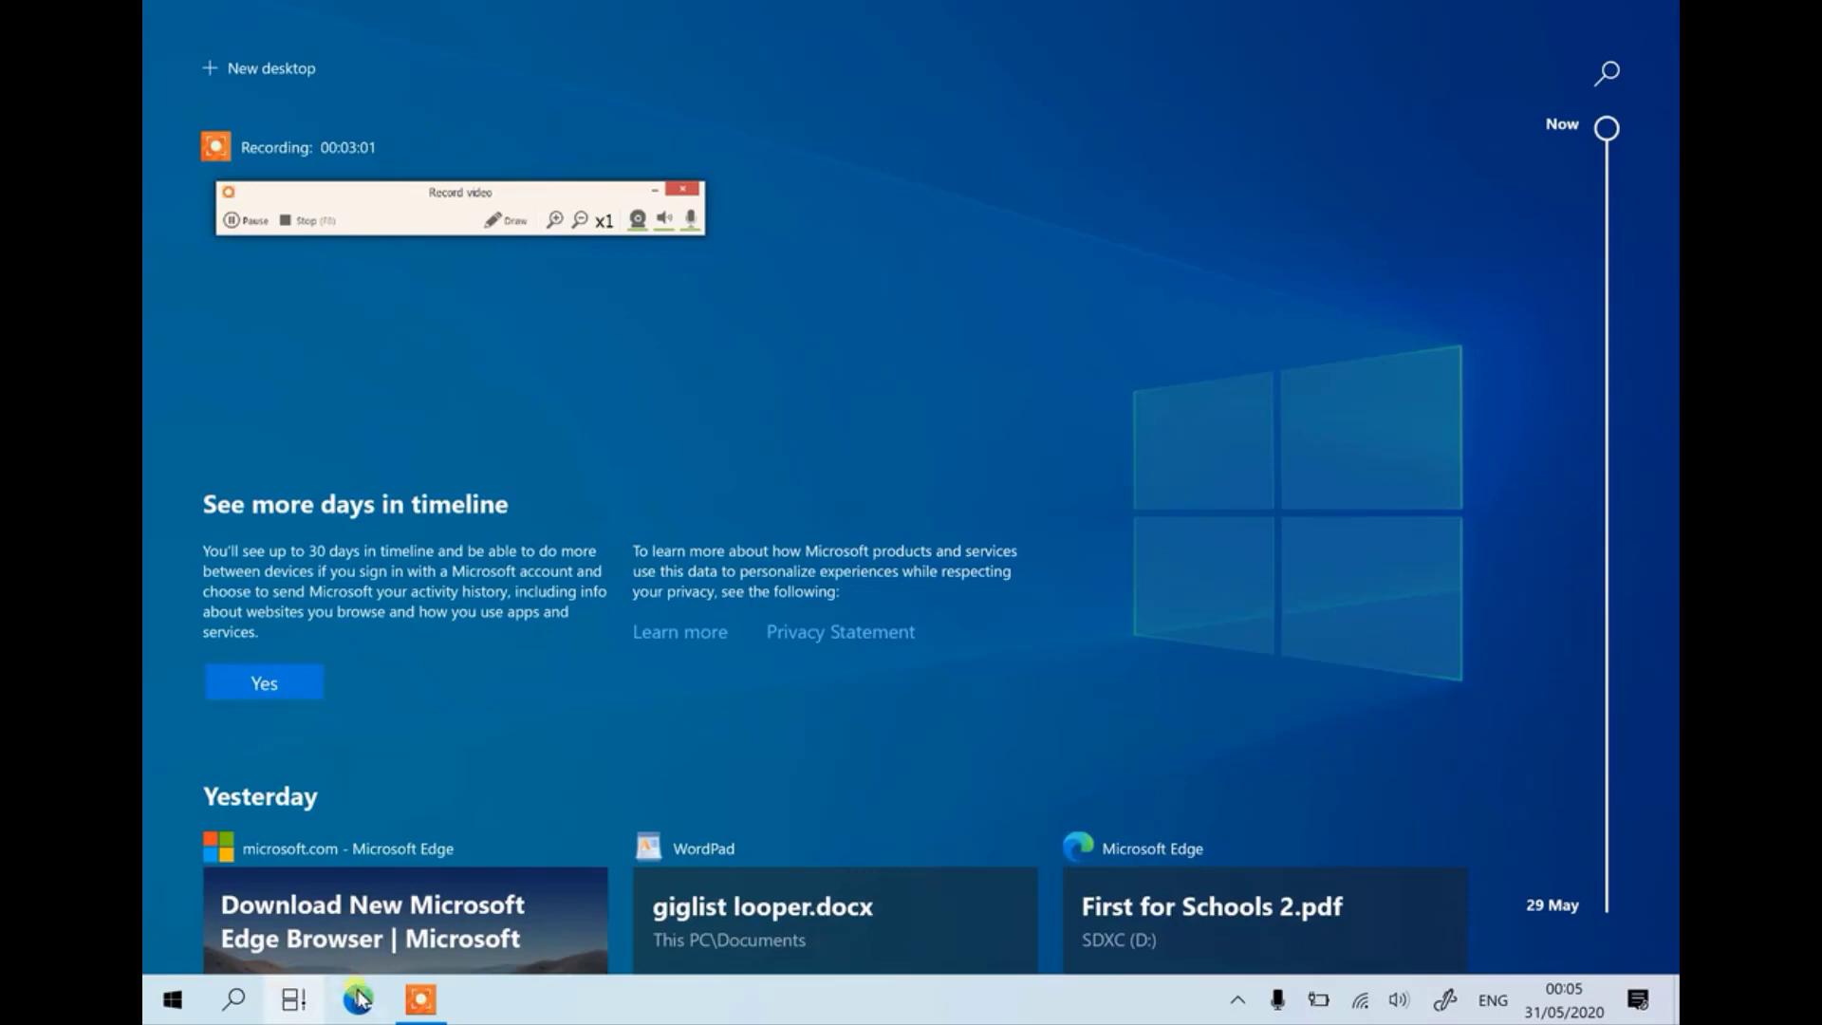
- Hide the Task View button and the Windows Ink Workspace button from the taskbar
right_click(588, 1007)
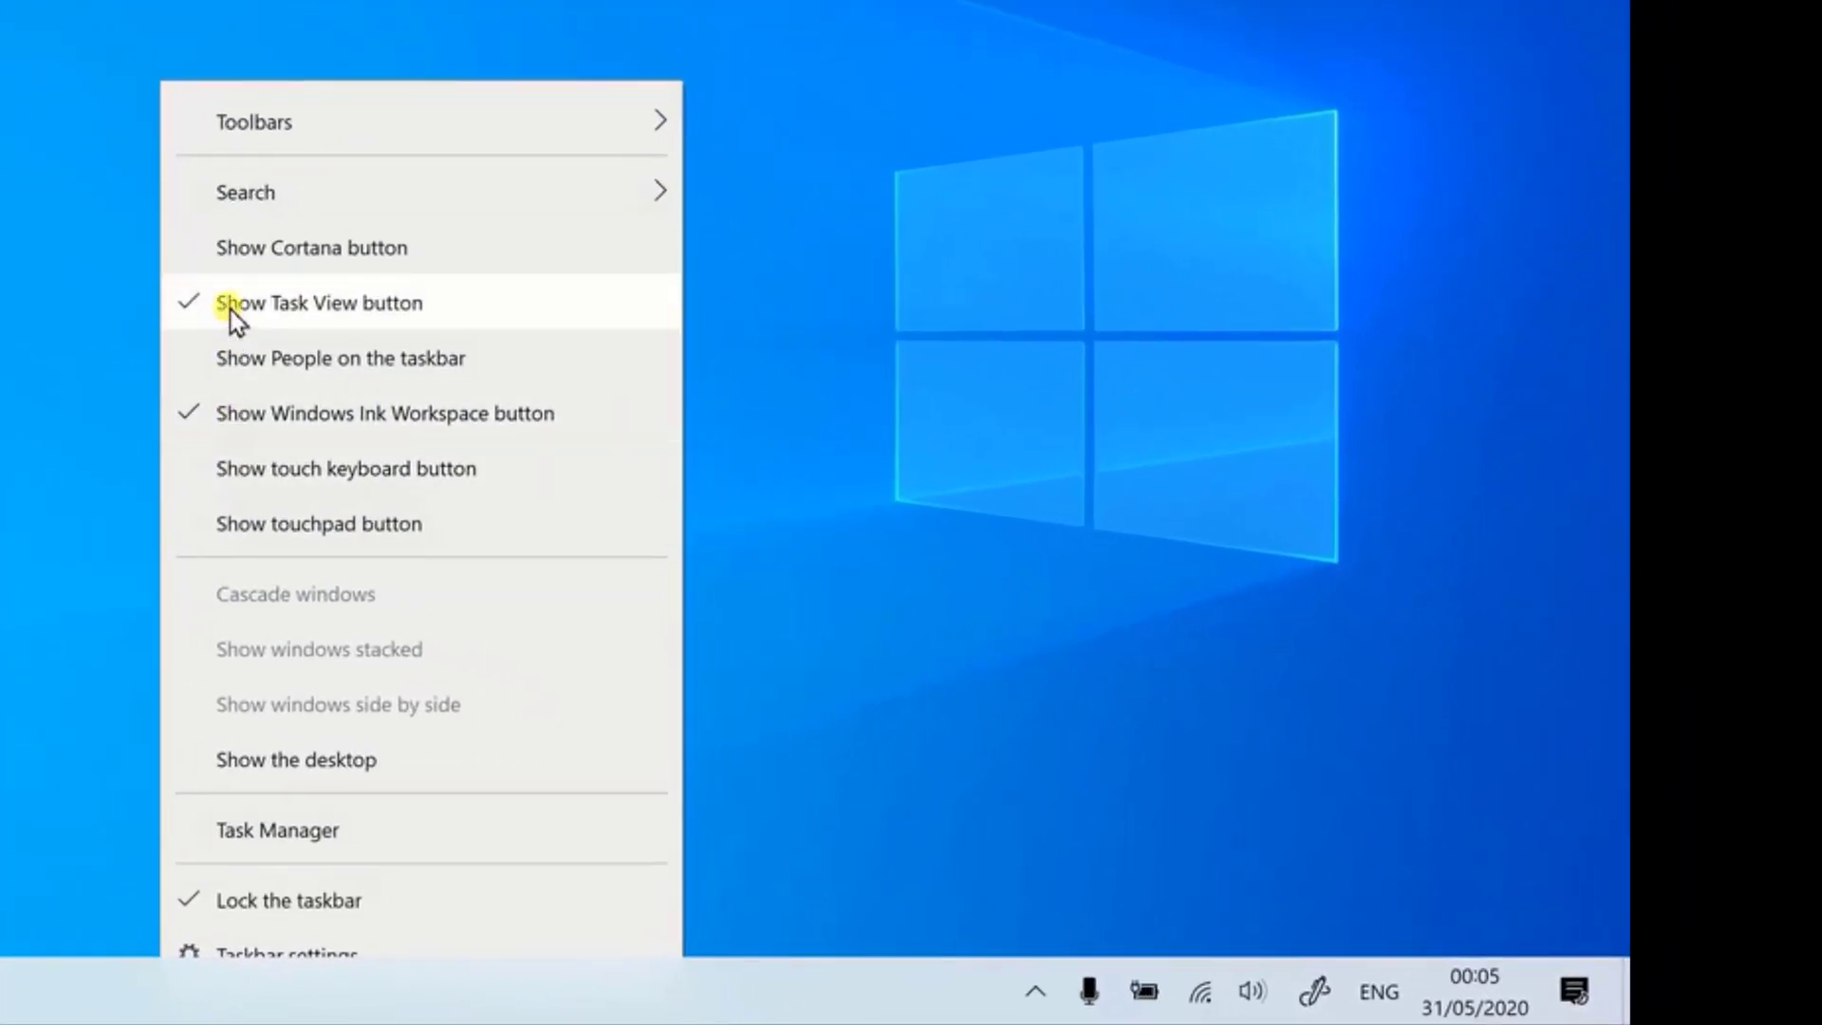
click(197, 302)
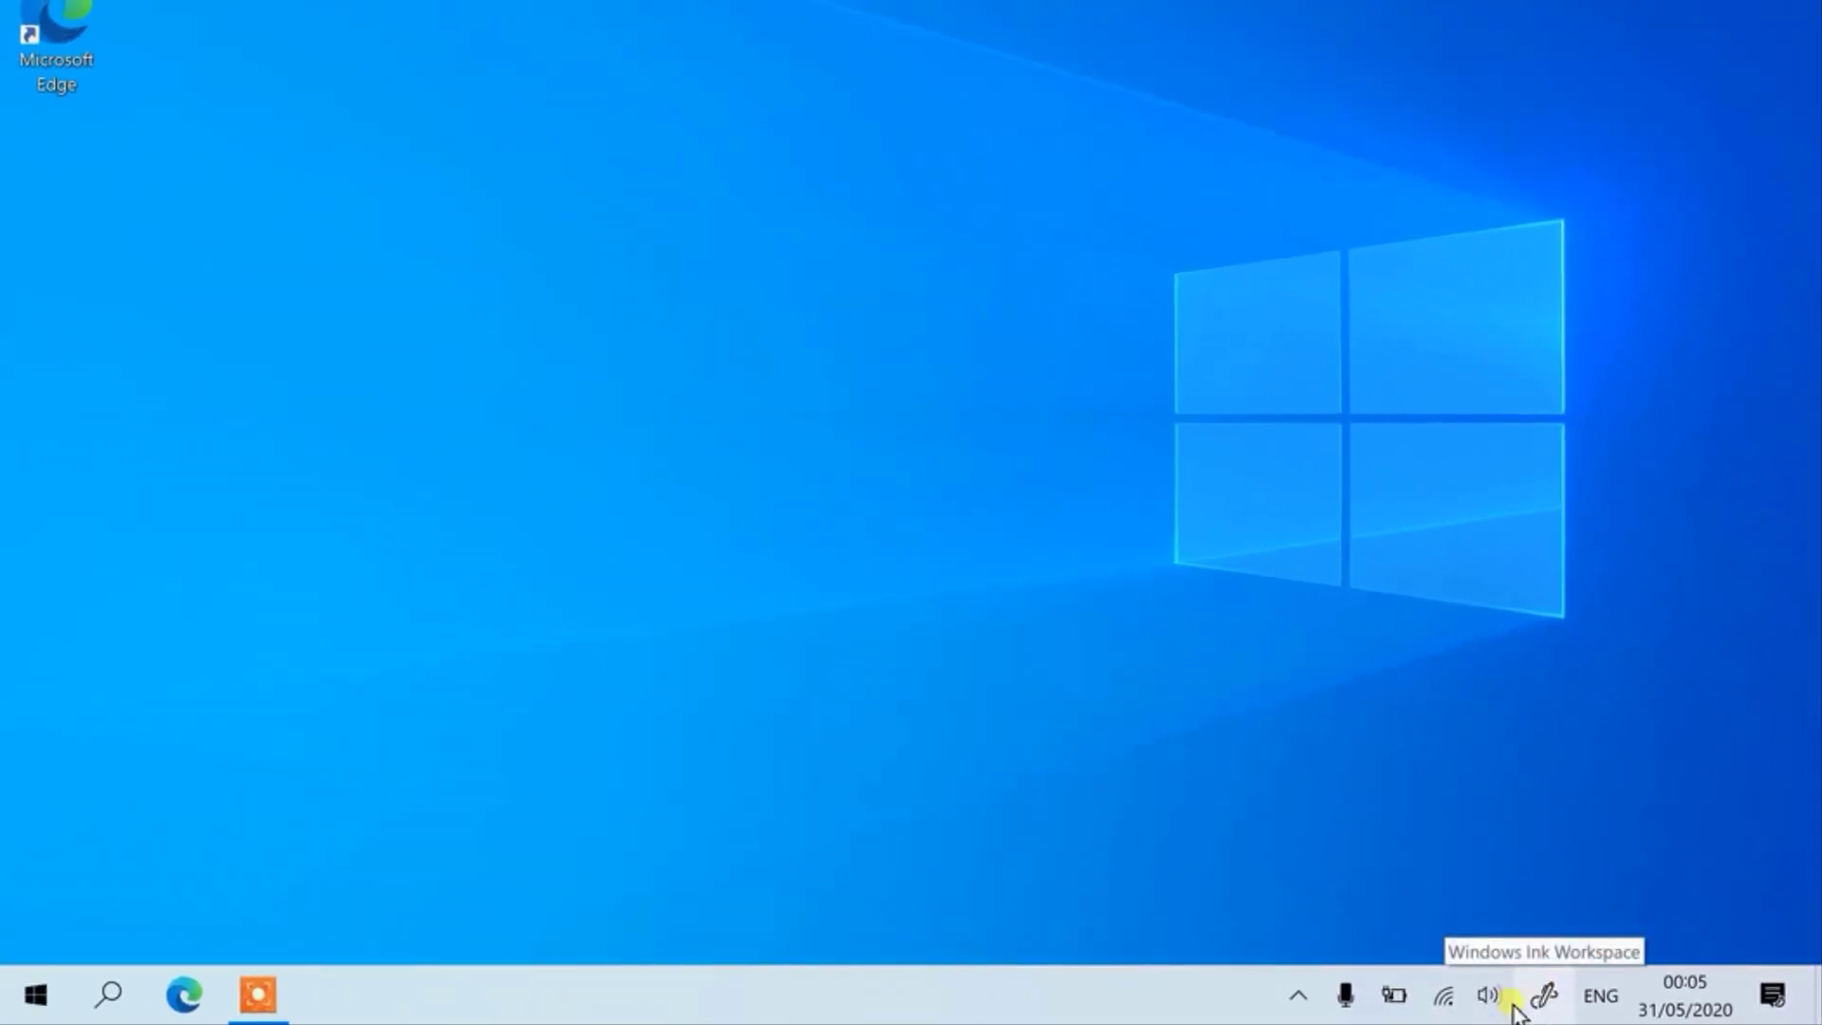
right_click(1133, 993)
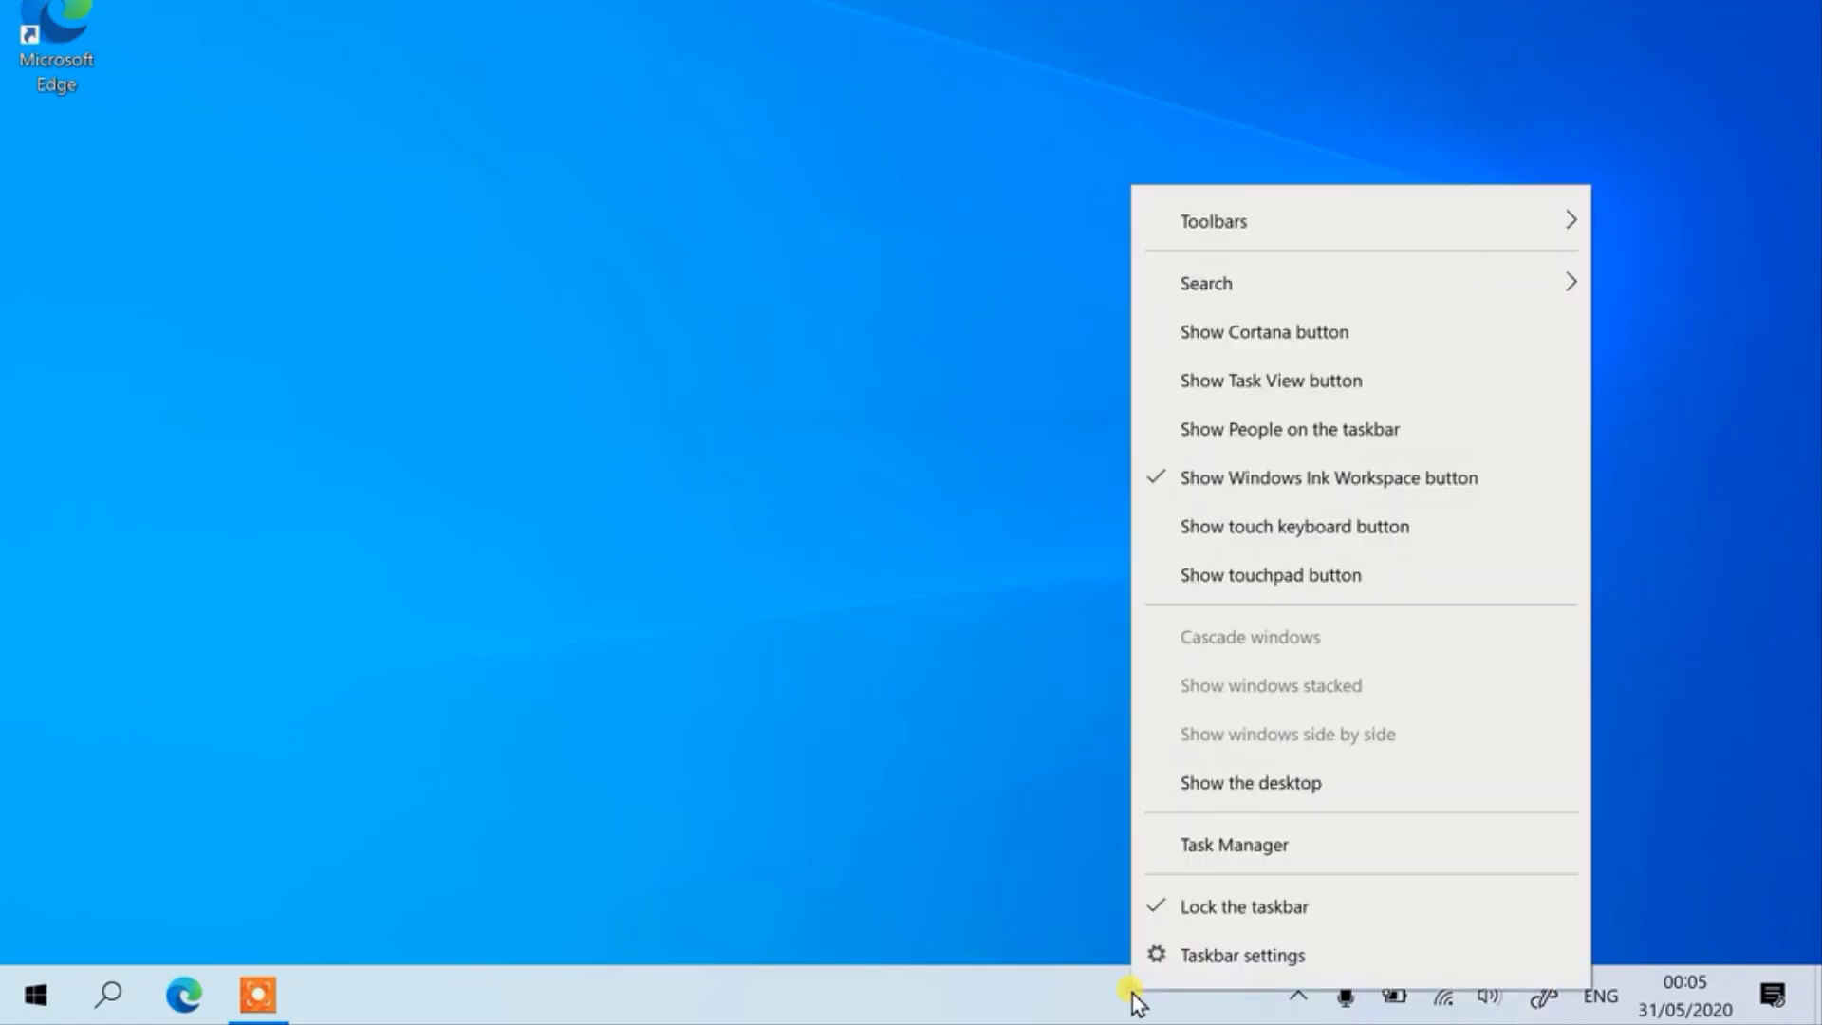
click(1205, 484)
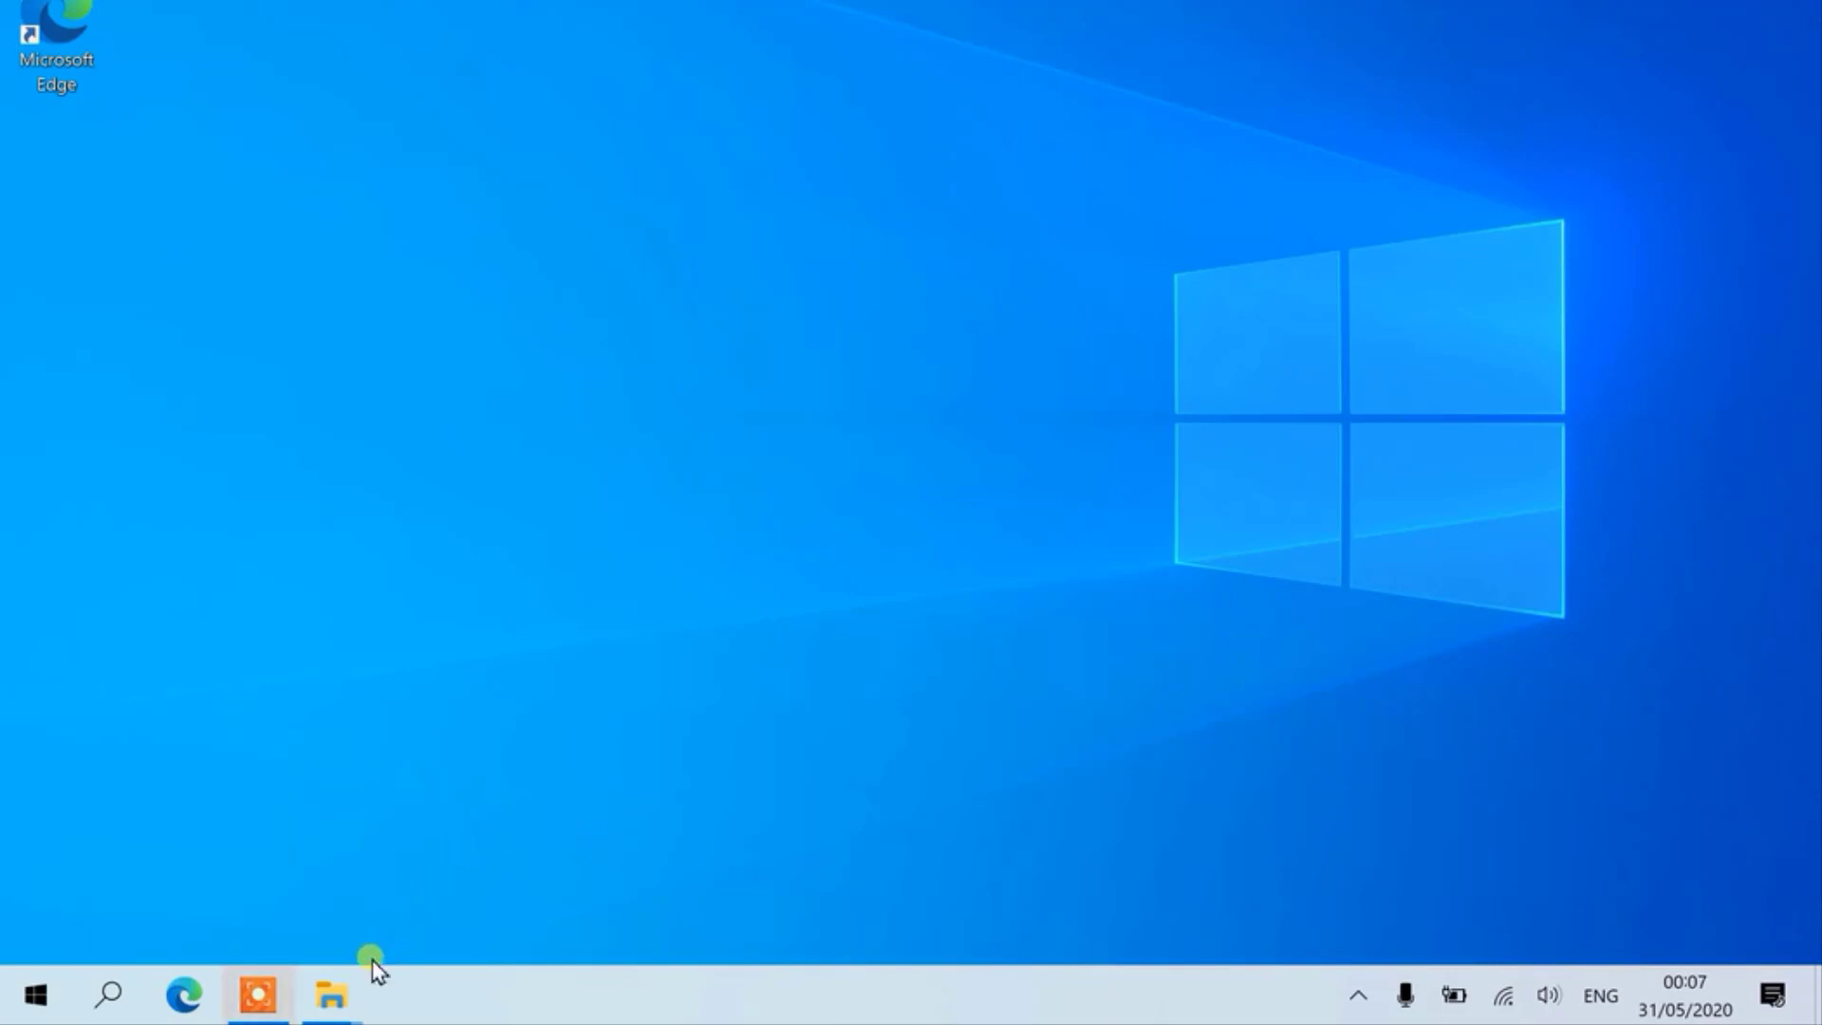
- Set taskbar buttons to combine only "When taskbar is full" in the taskbar settings, and close Settings
mouse_move(340, 1006)
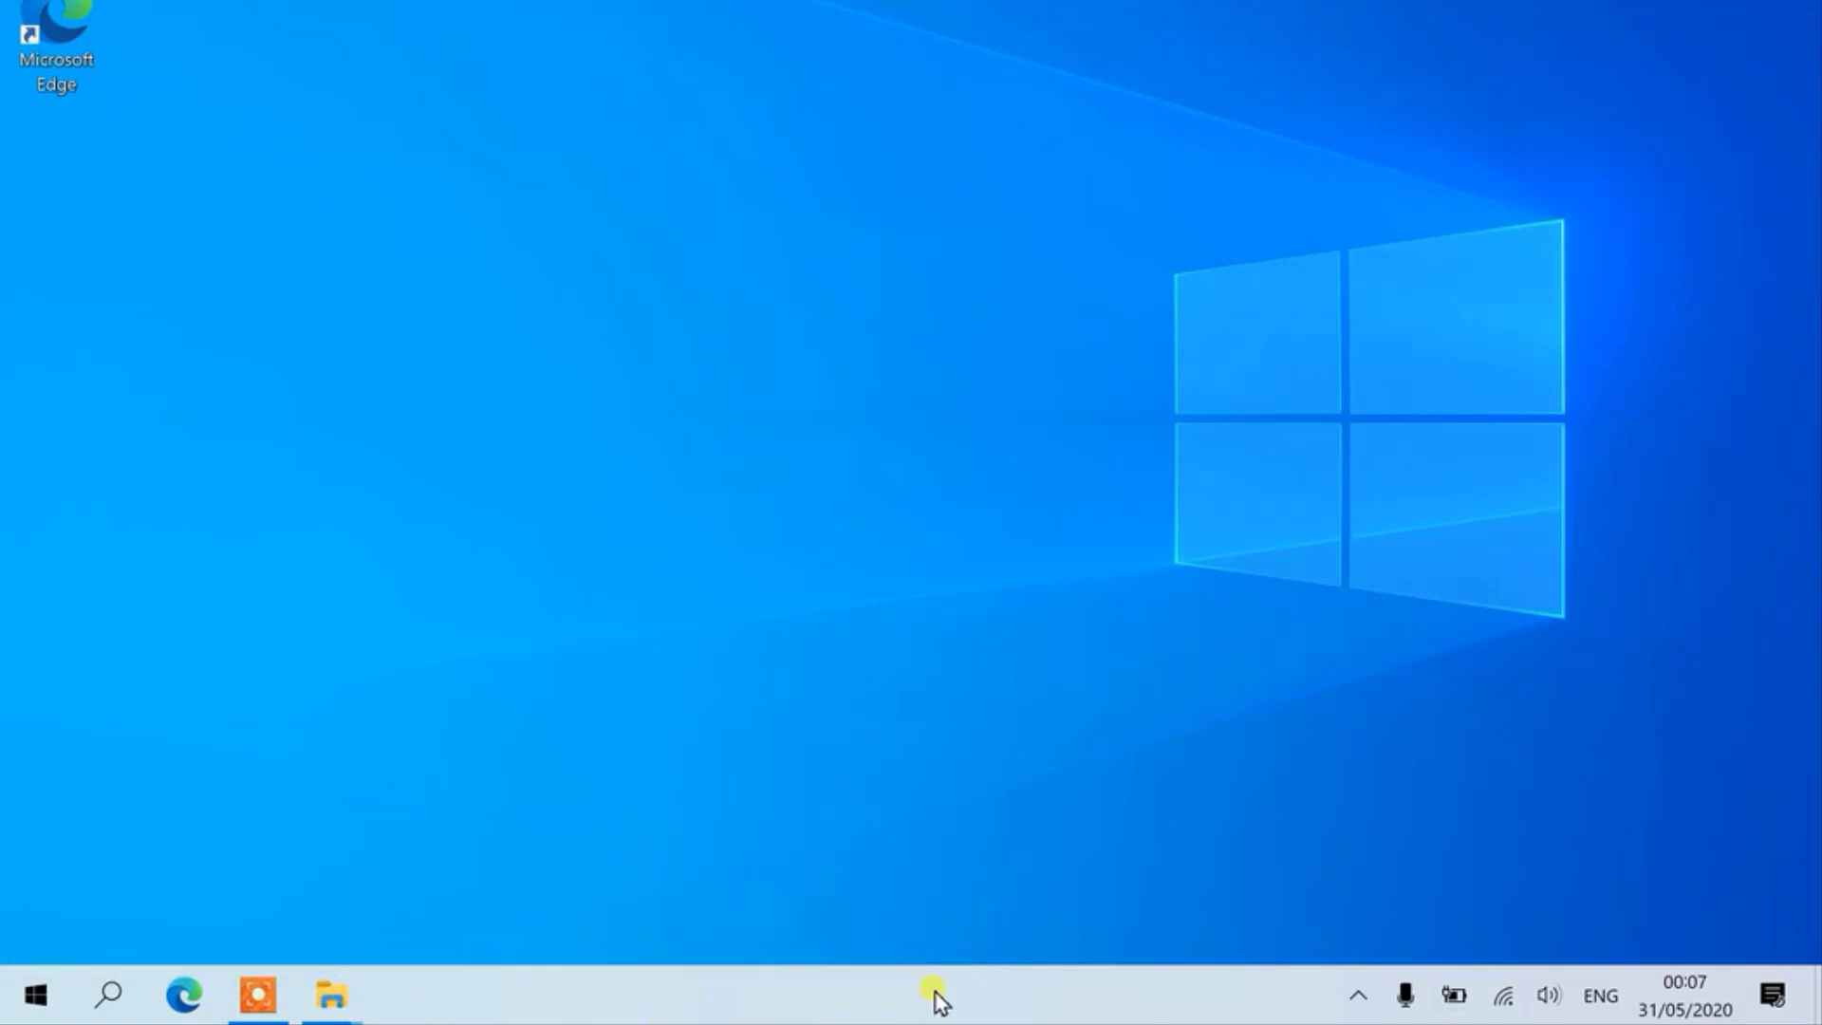
right_click(850, 998)
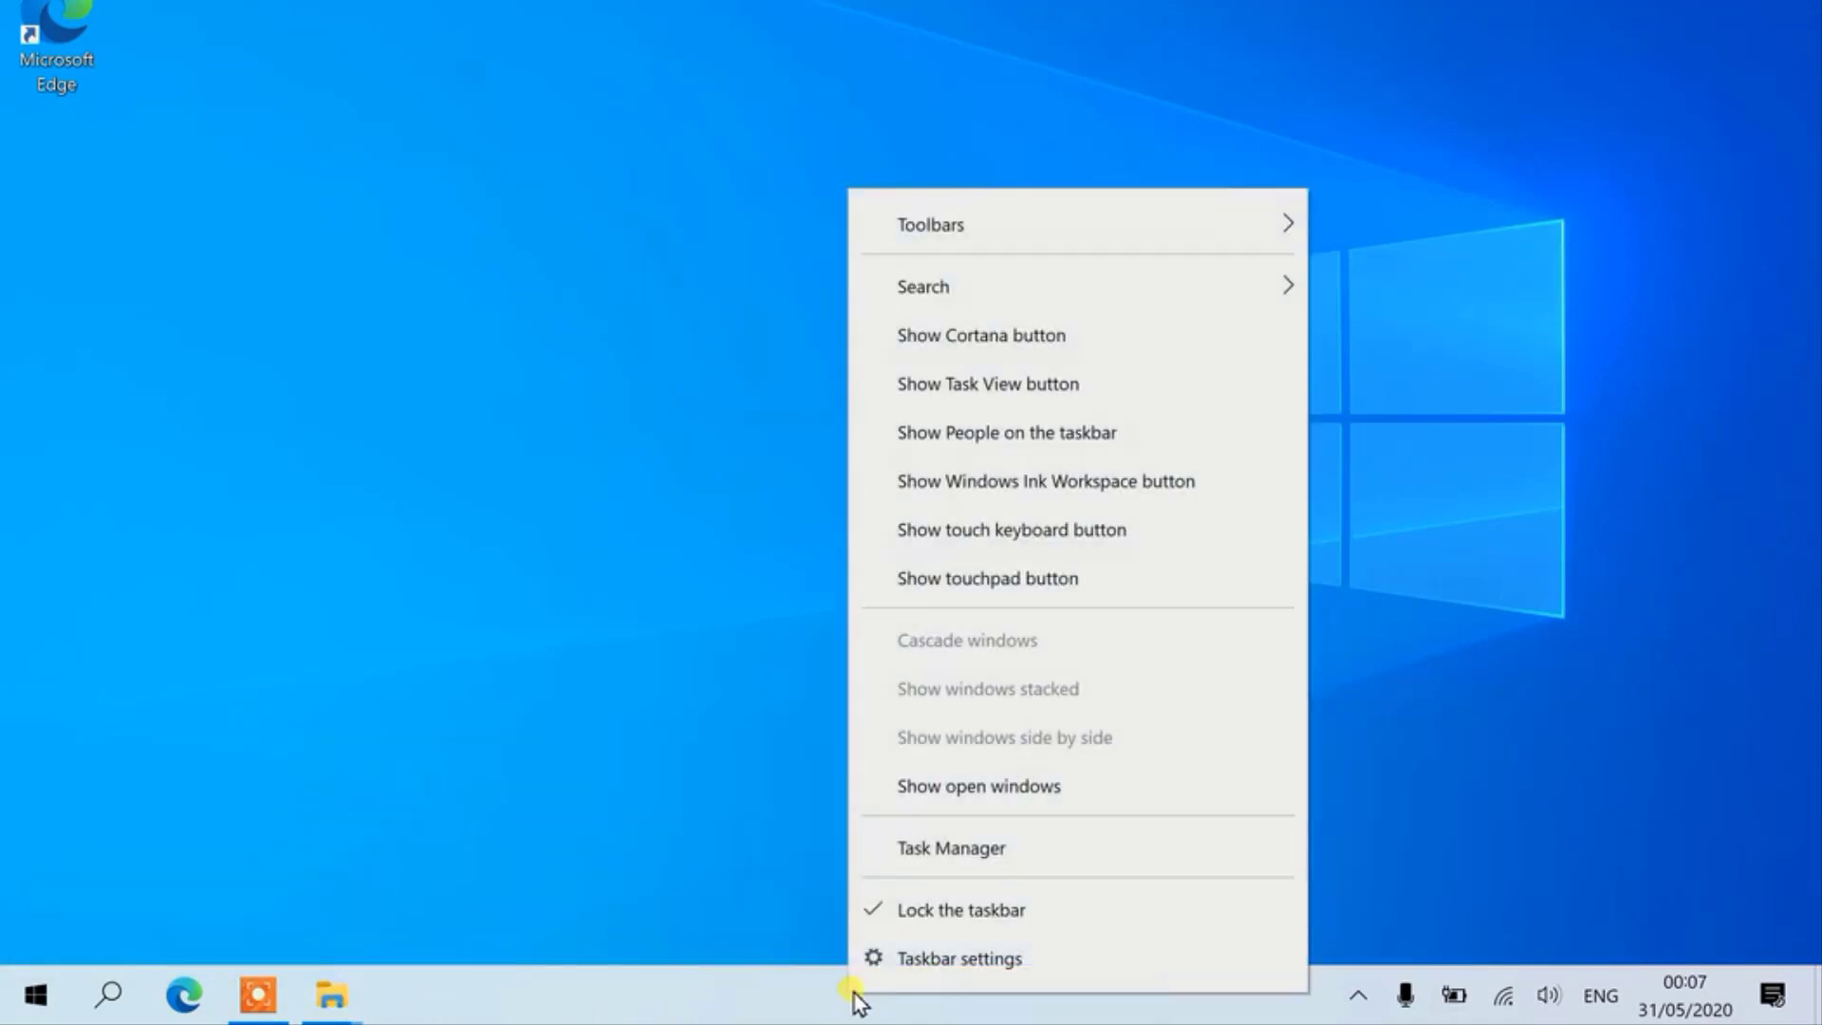
click(908, 958)
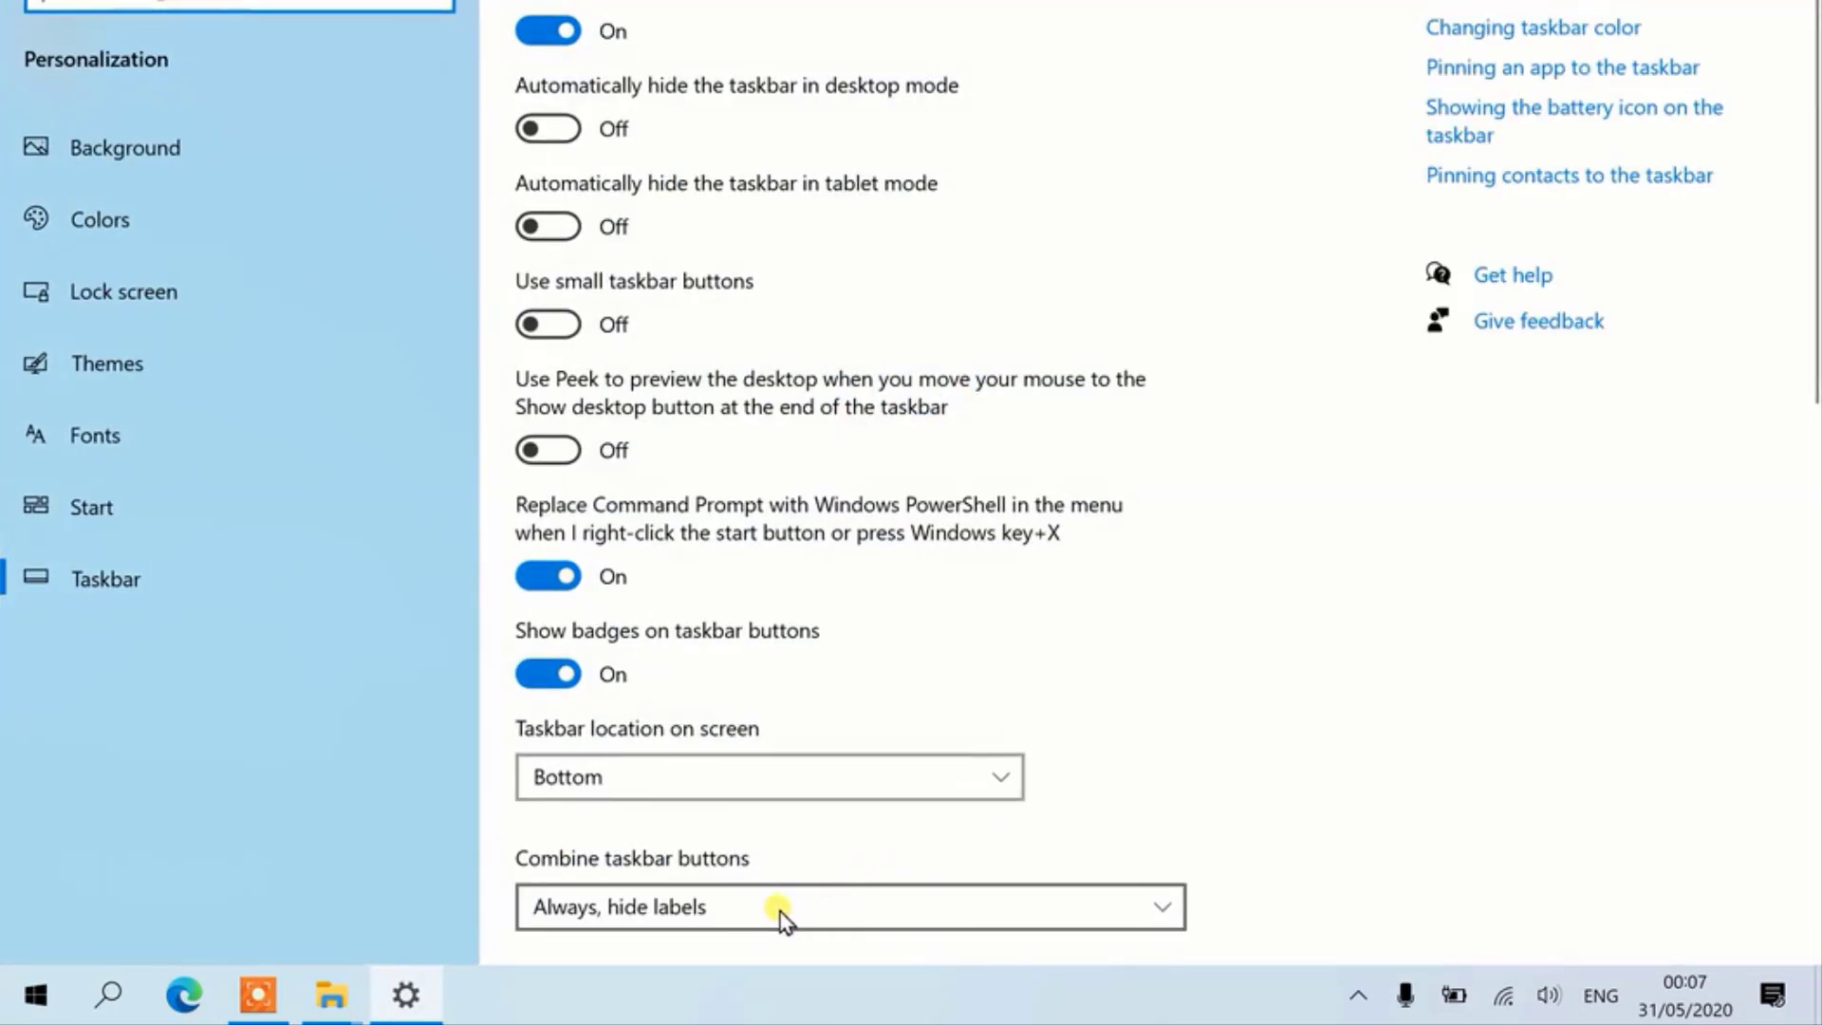
click(733, 914)
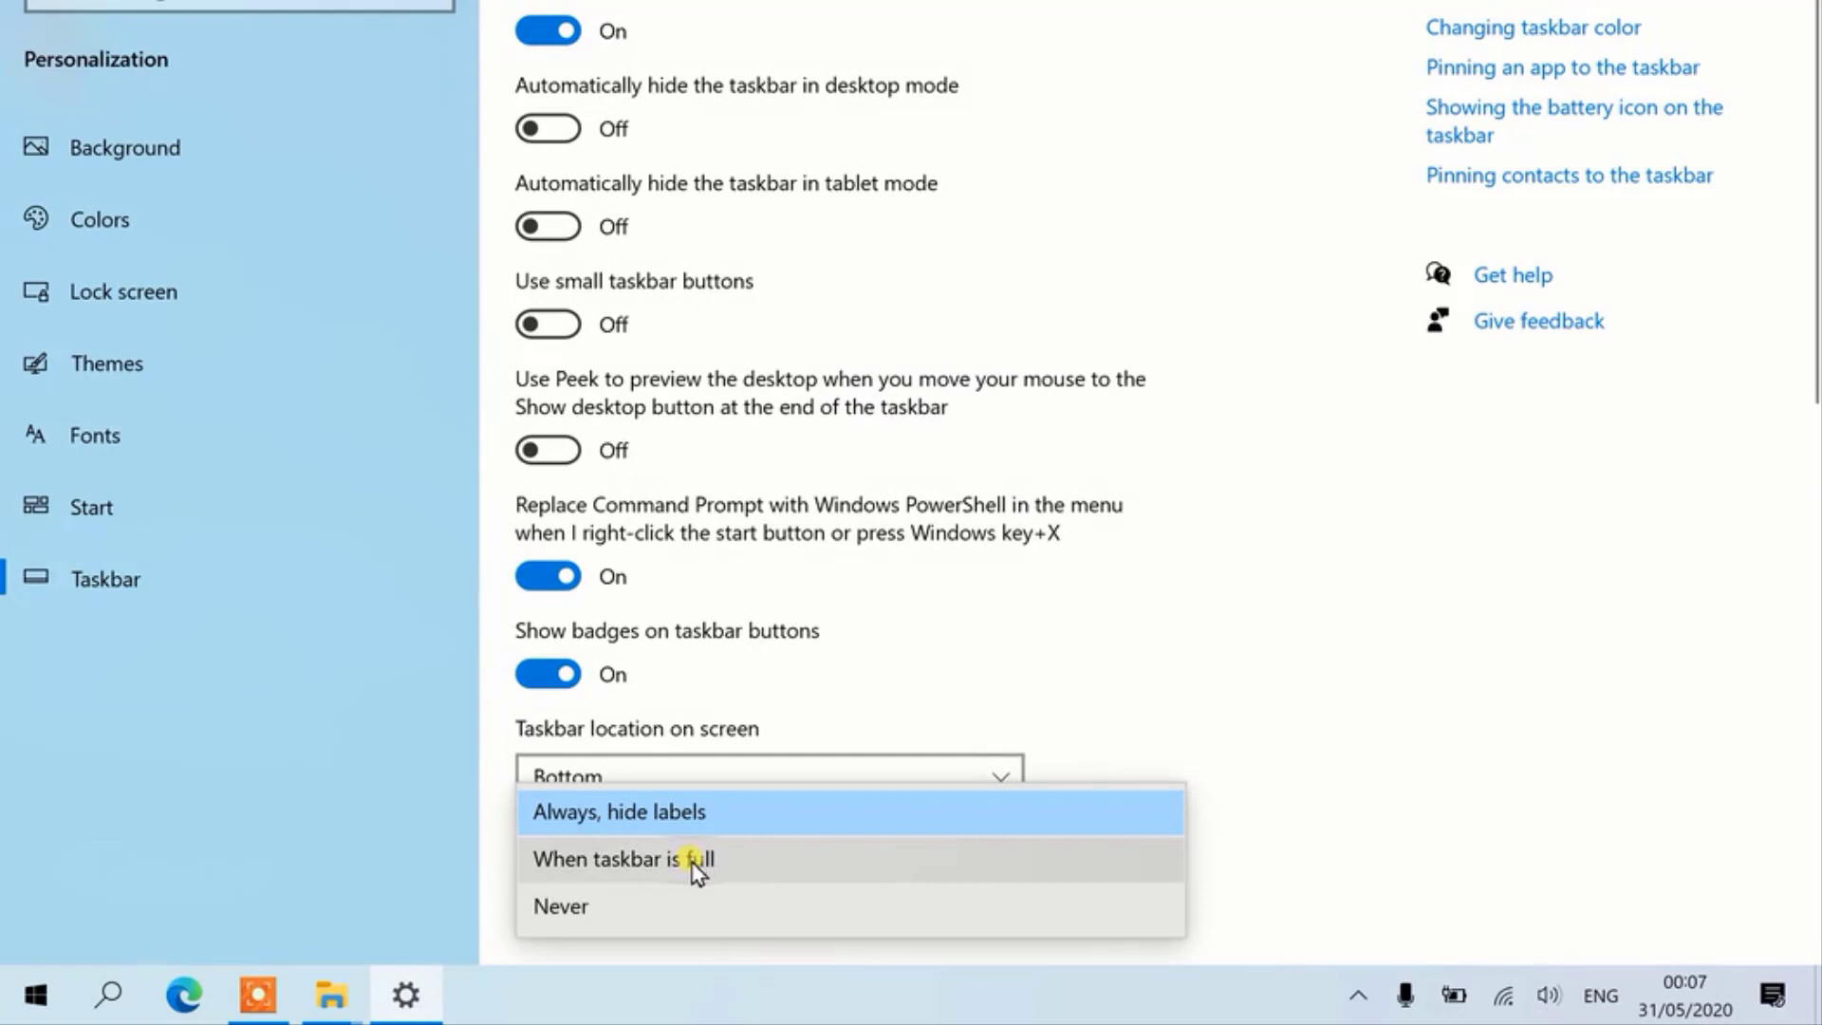
click(697, 860)
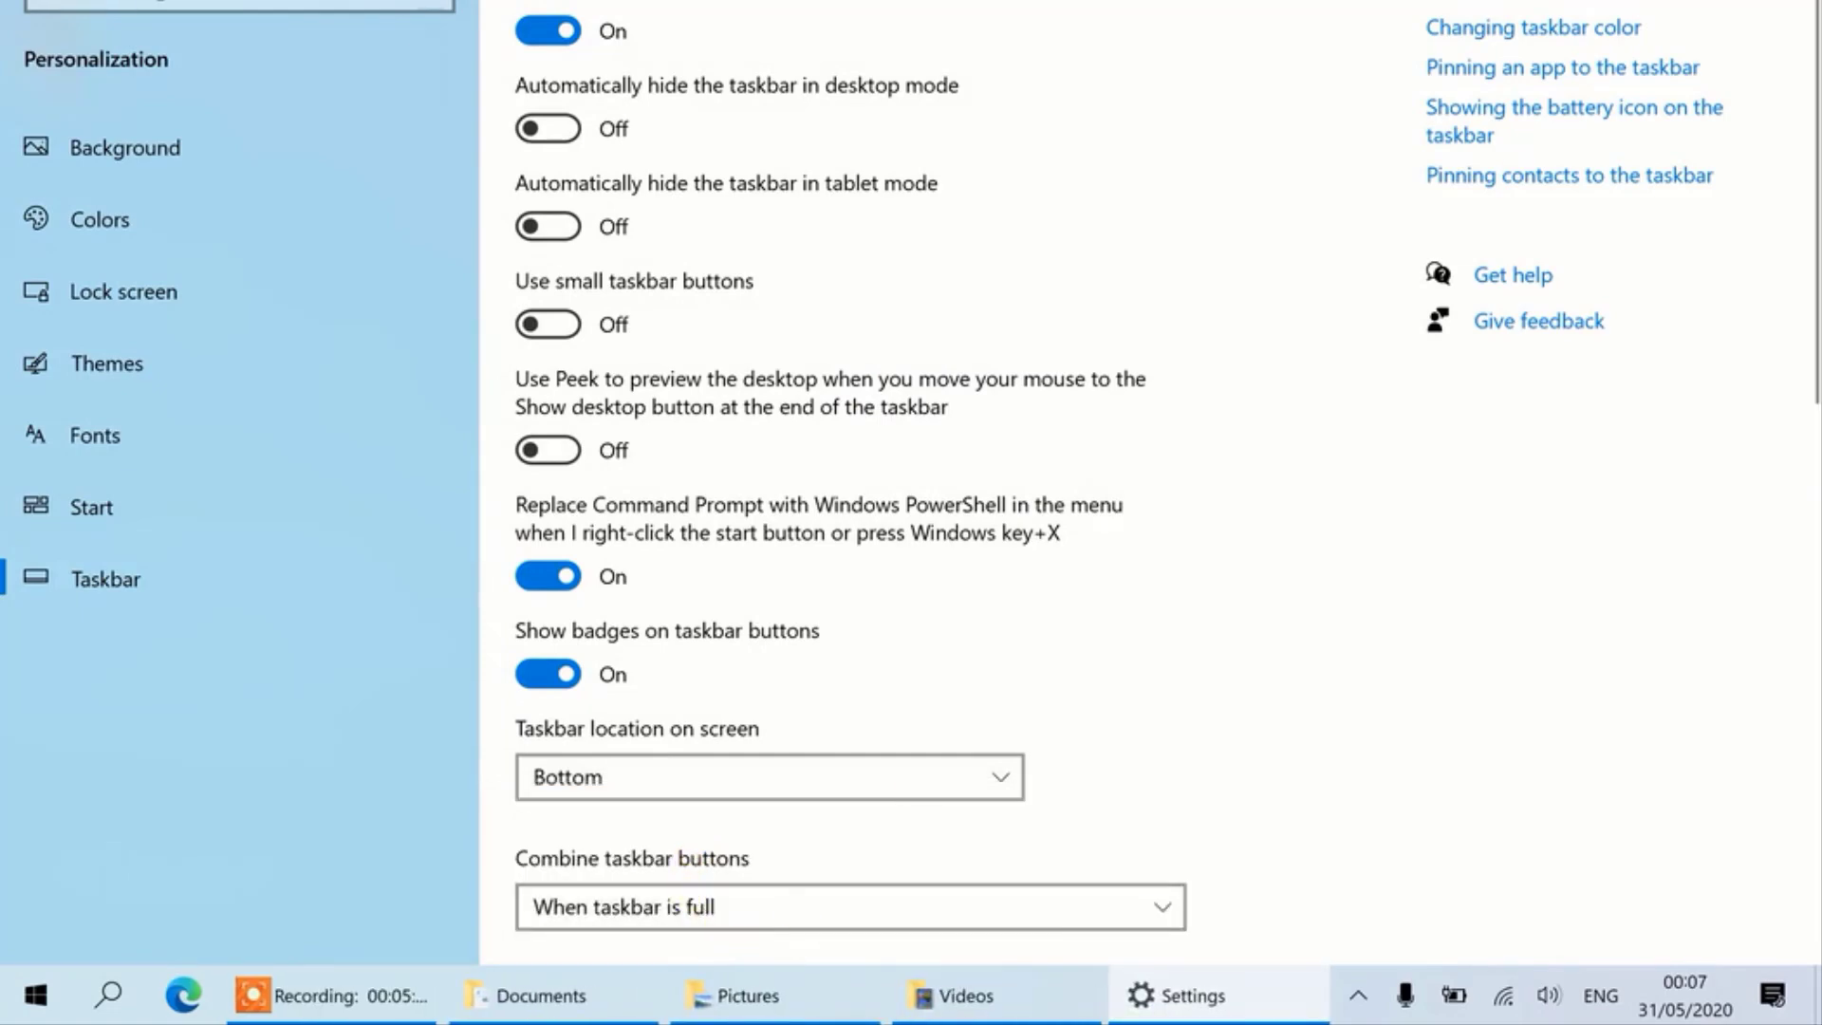
key(alt+F4)
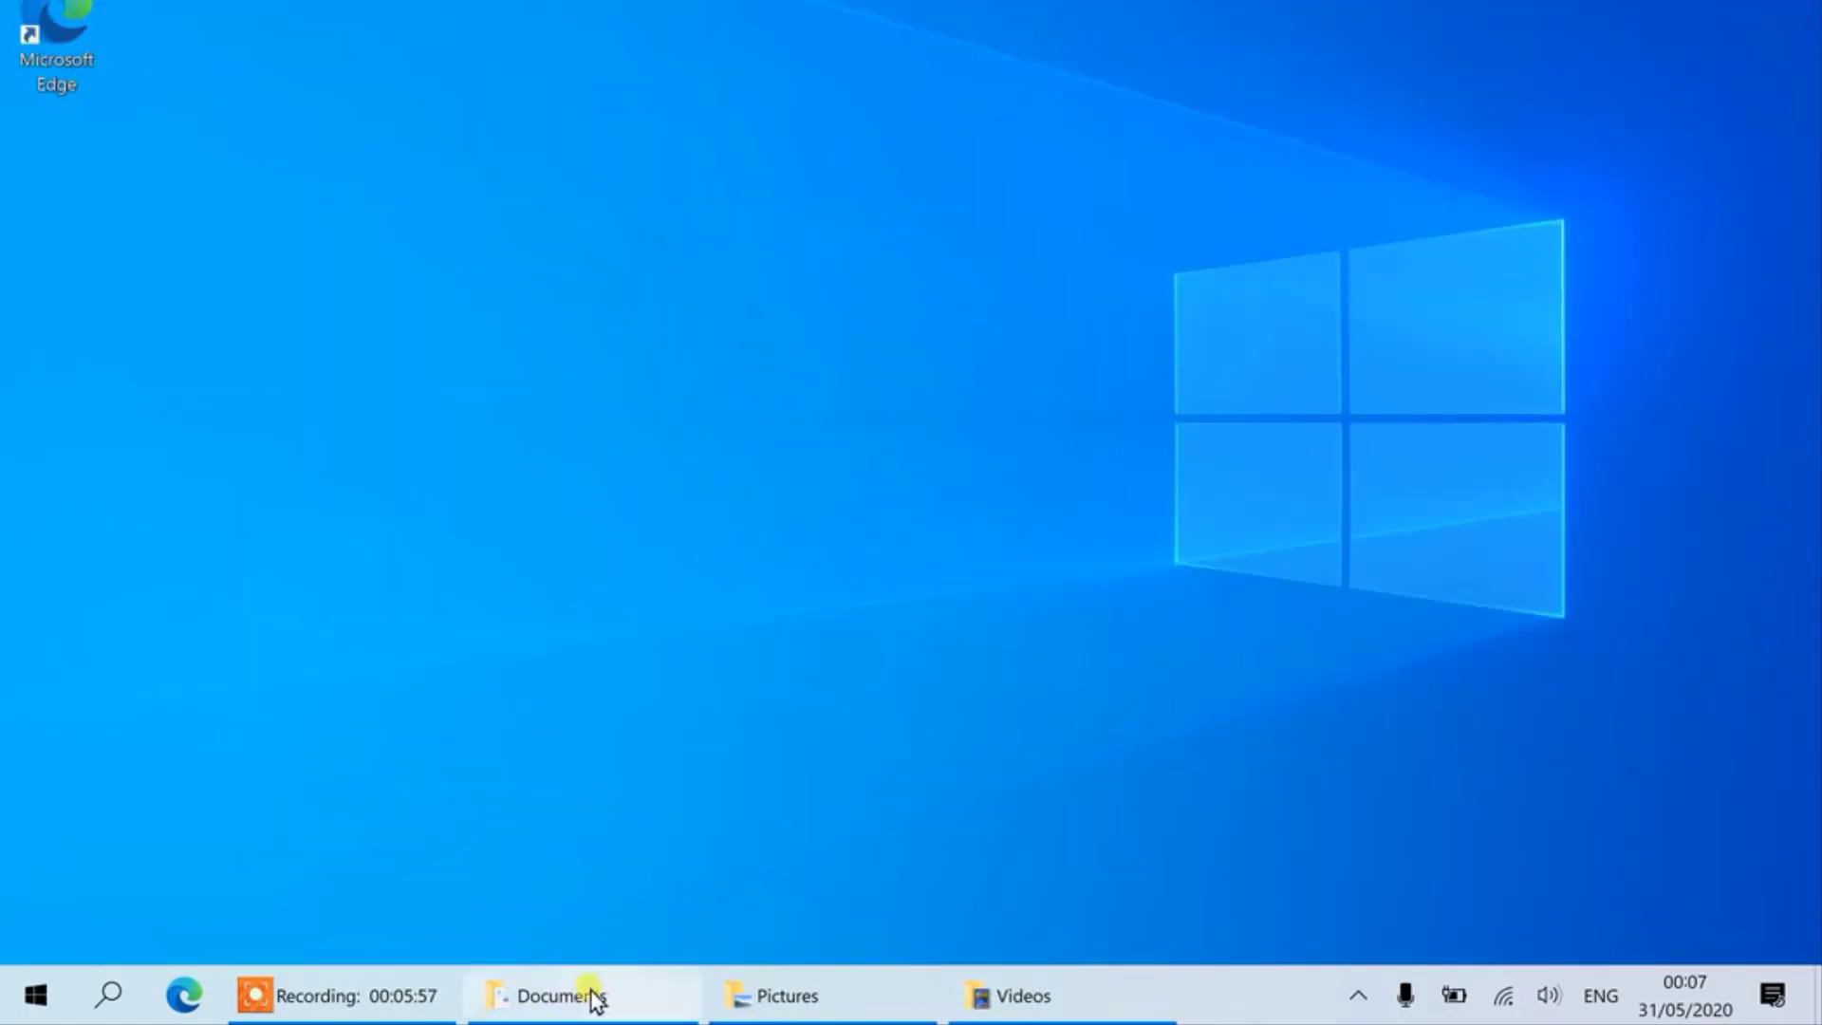
- Bring up the Documents, Pictures and Videos windows from their labelled taskbar buttons and switch between them
click(594, 997)
click(781, 1001)
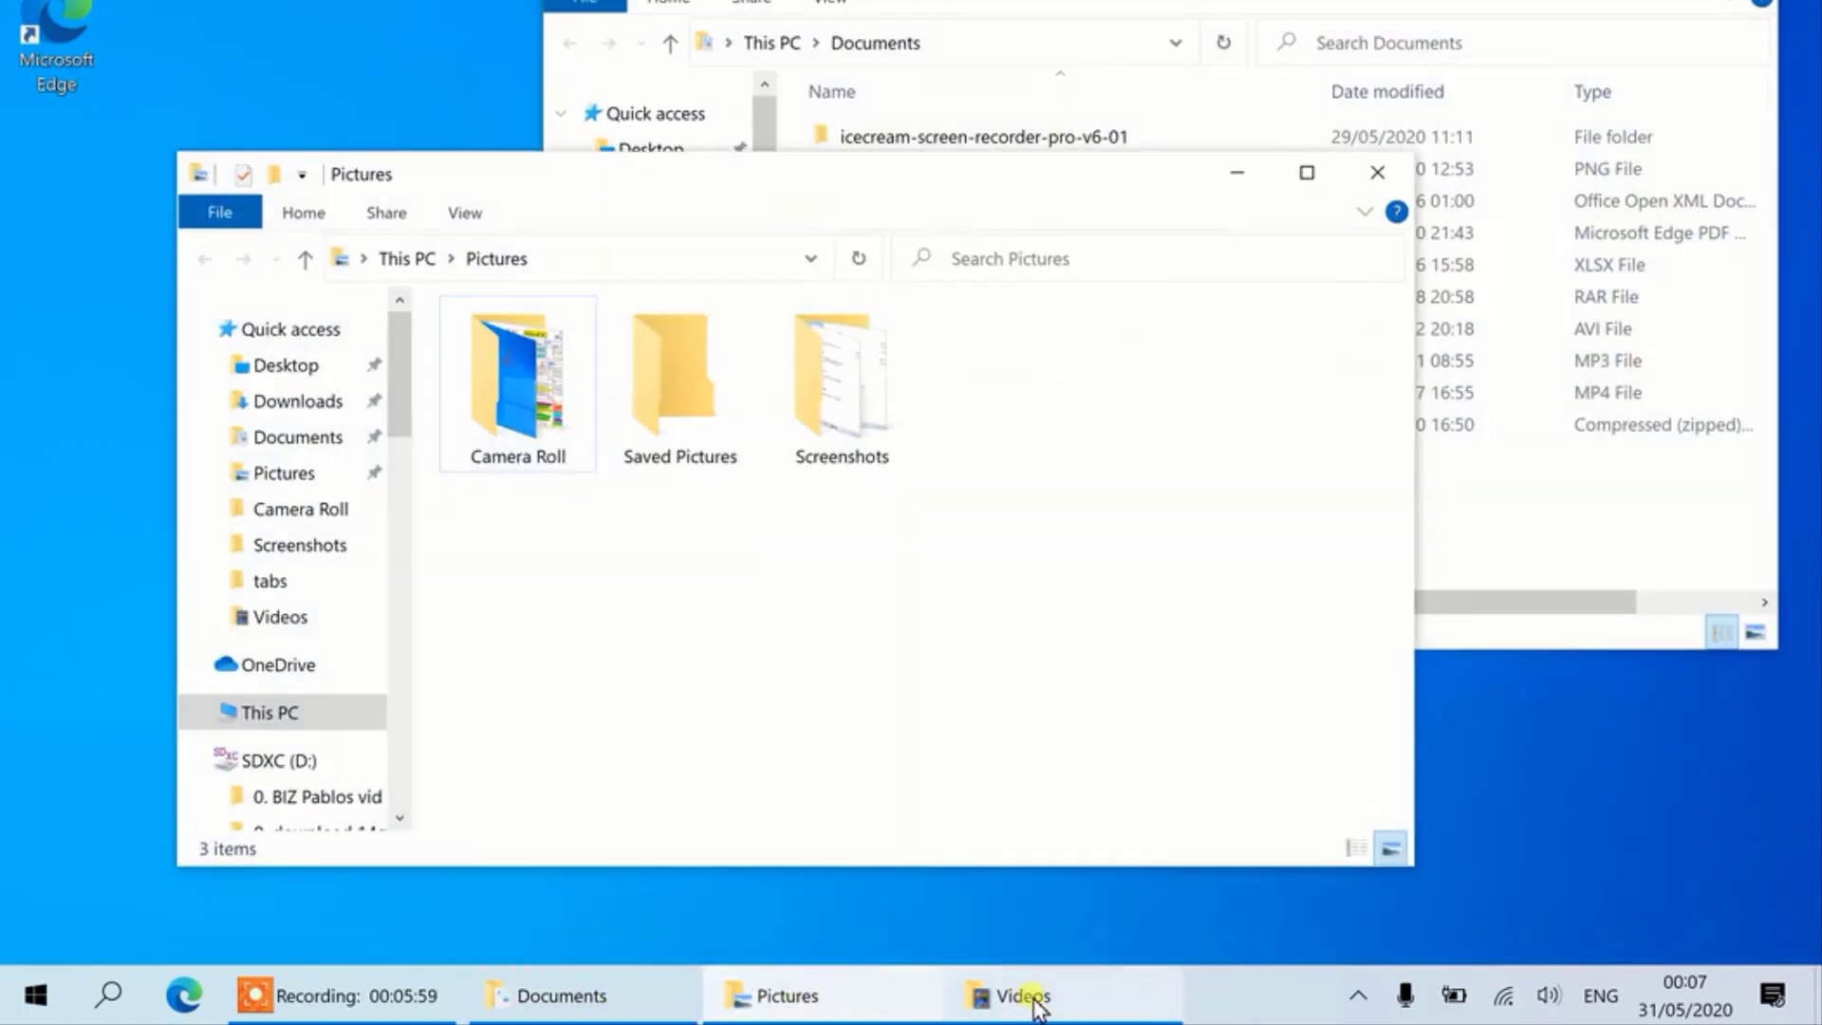
click(1029, 1001)
click(806, 1002)
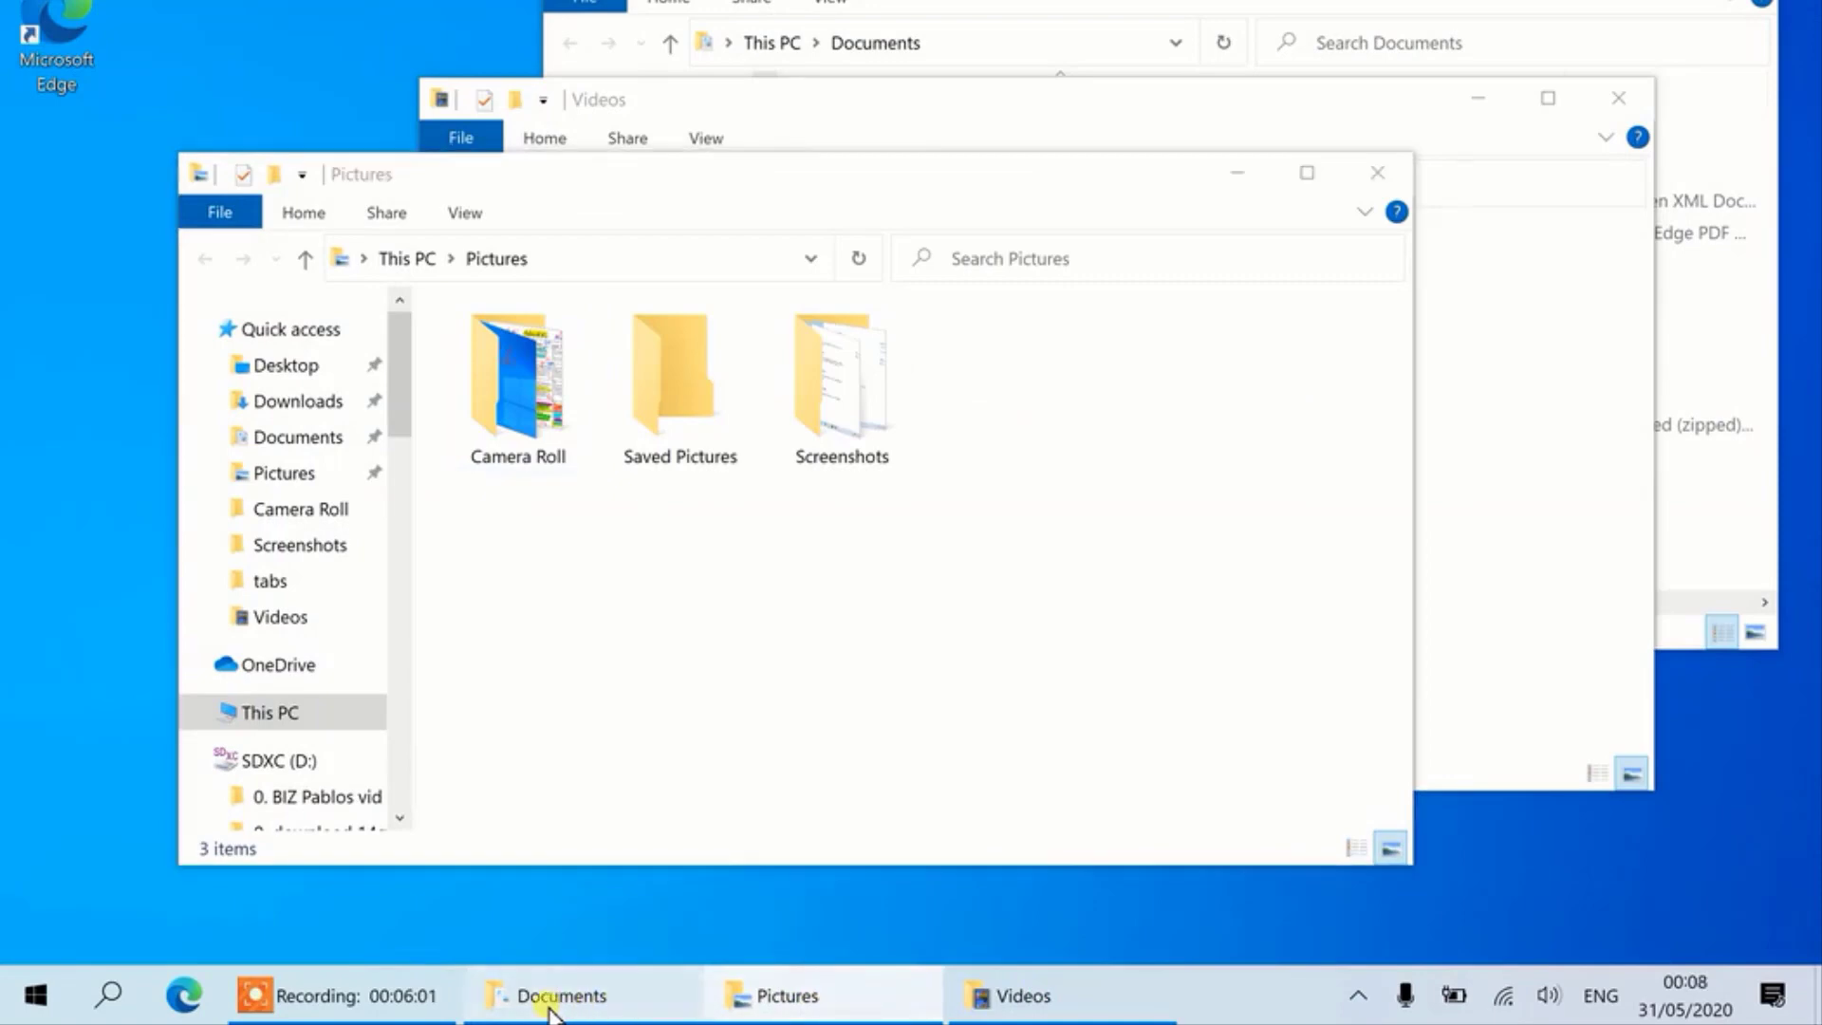
click(550, 1001)
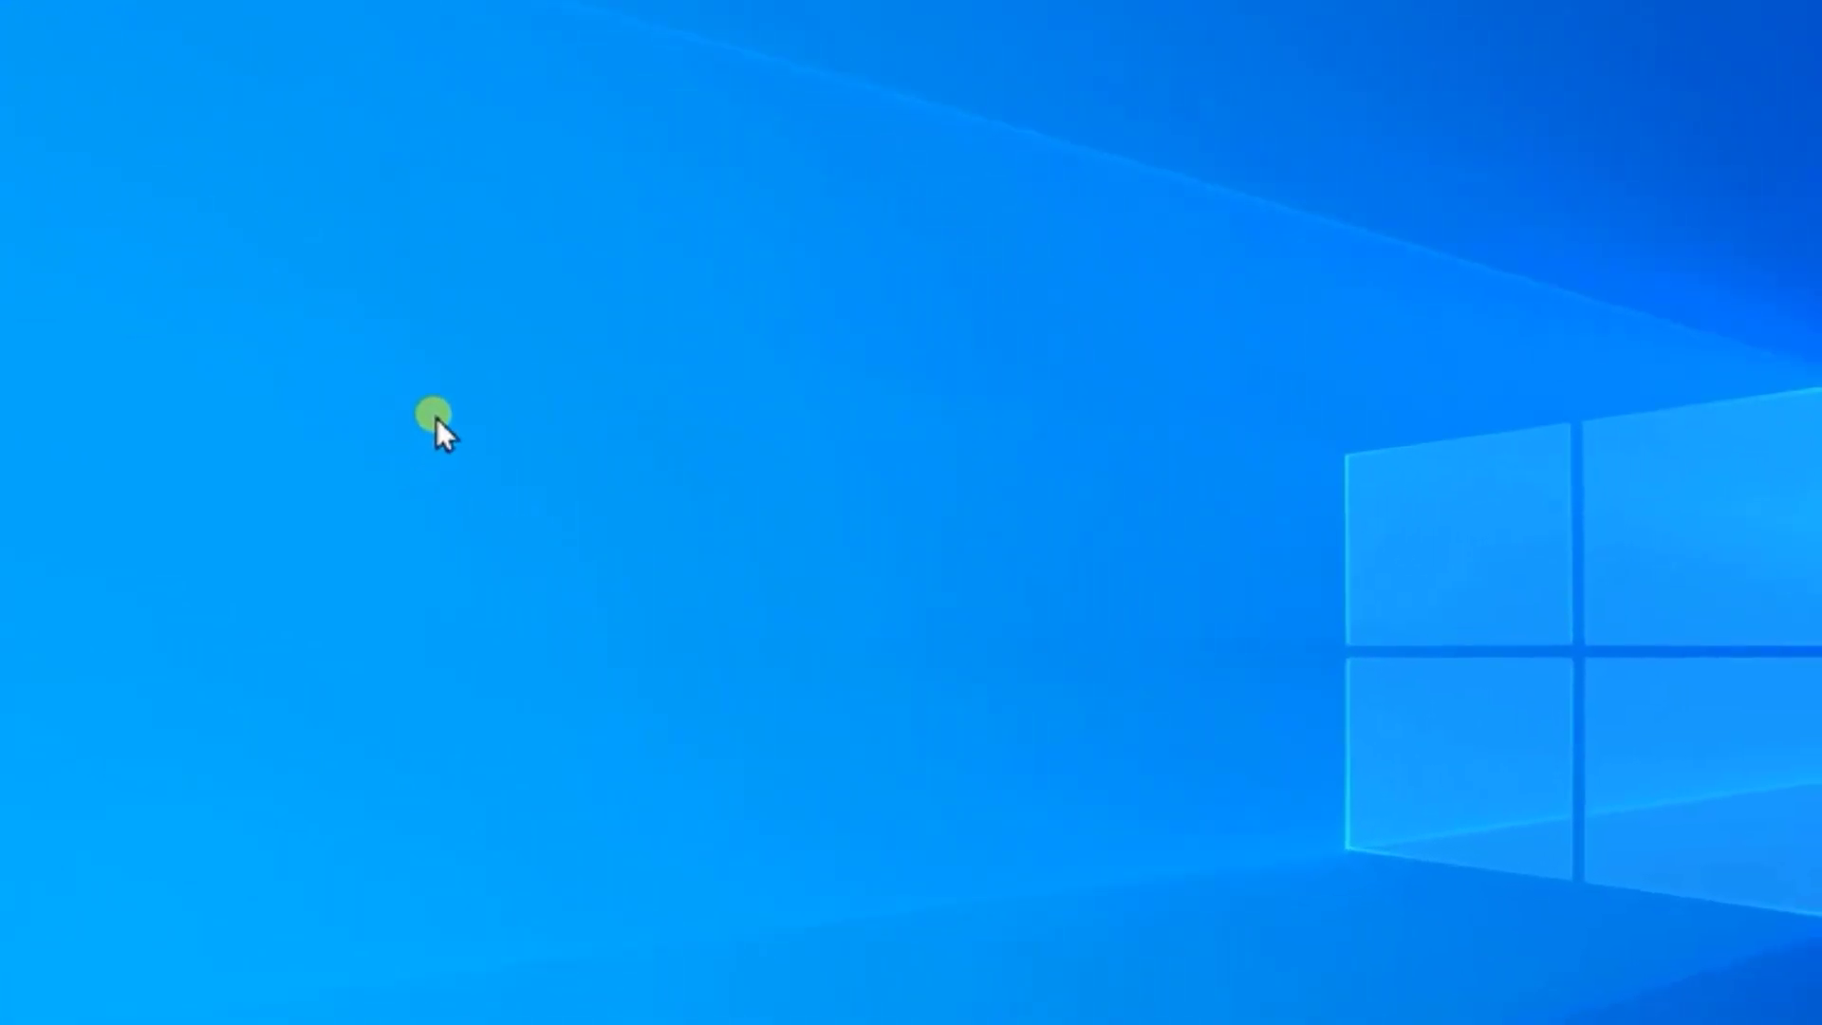
- Open the Desktop icon settings from the Themes page of the desktop personalization settings, with the Settings window restored to a smaller size
right_click(436, 417)
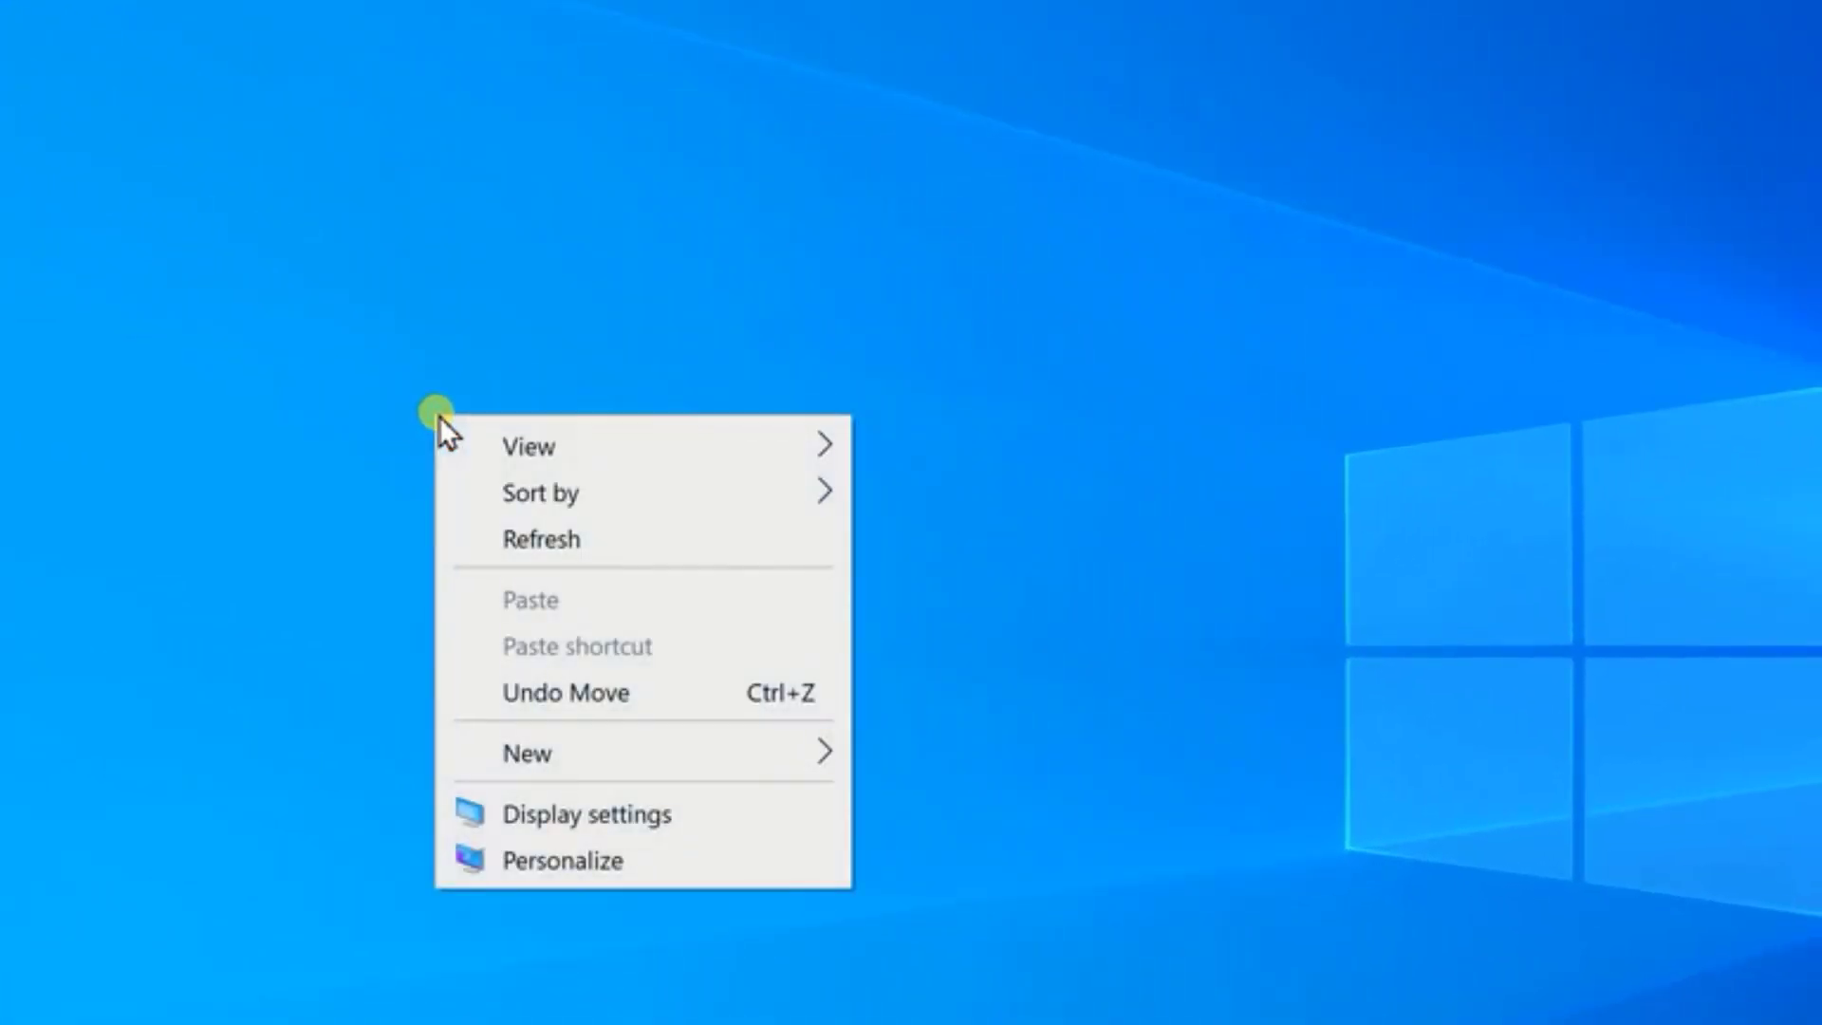
click(558, 858)
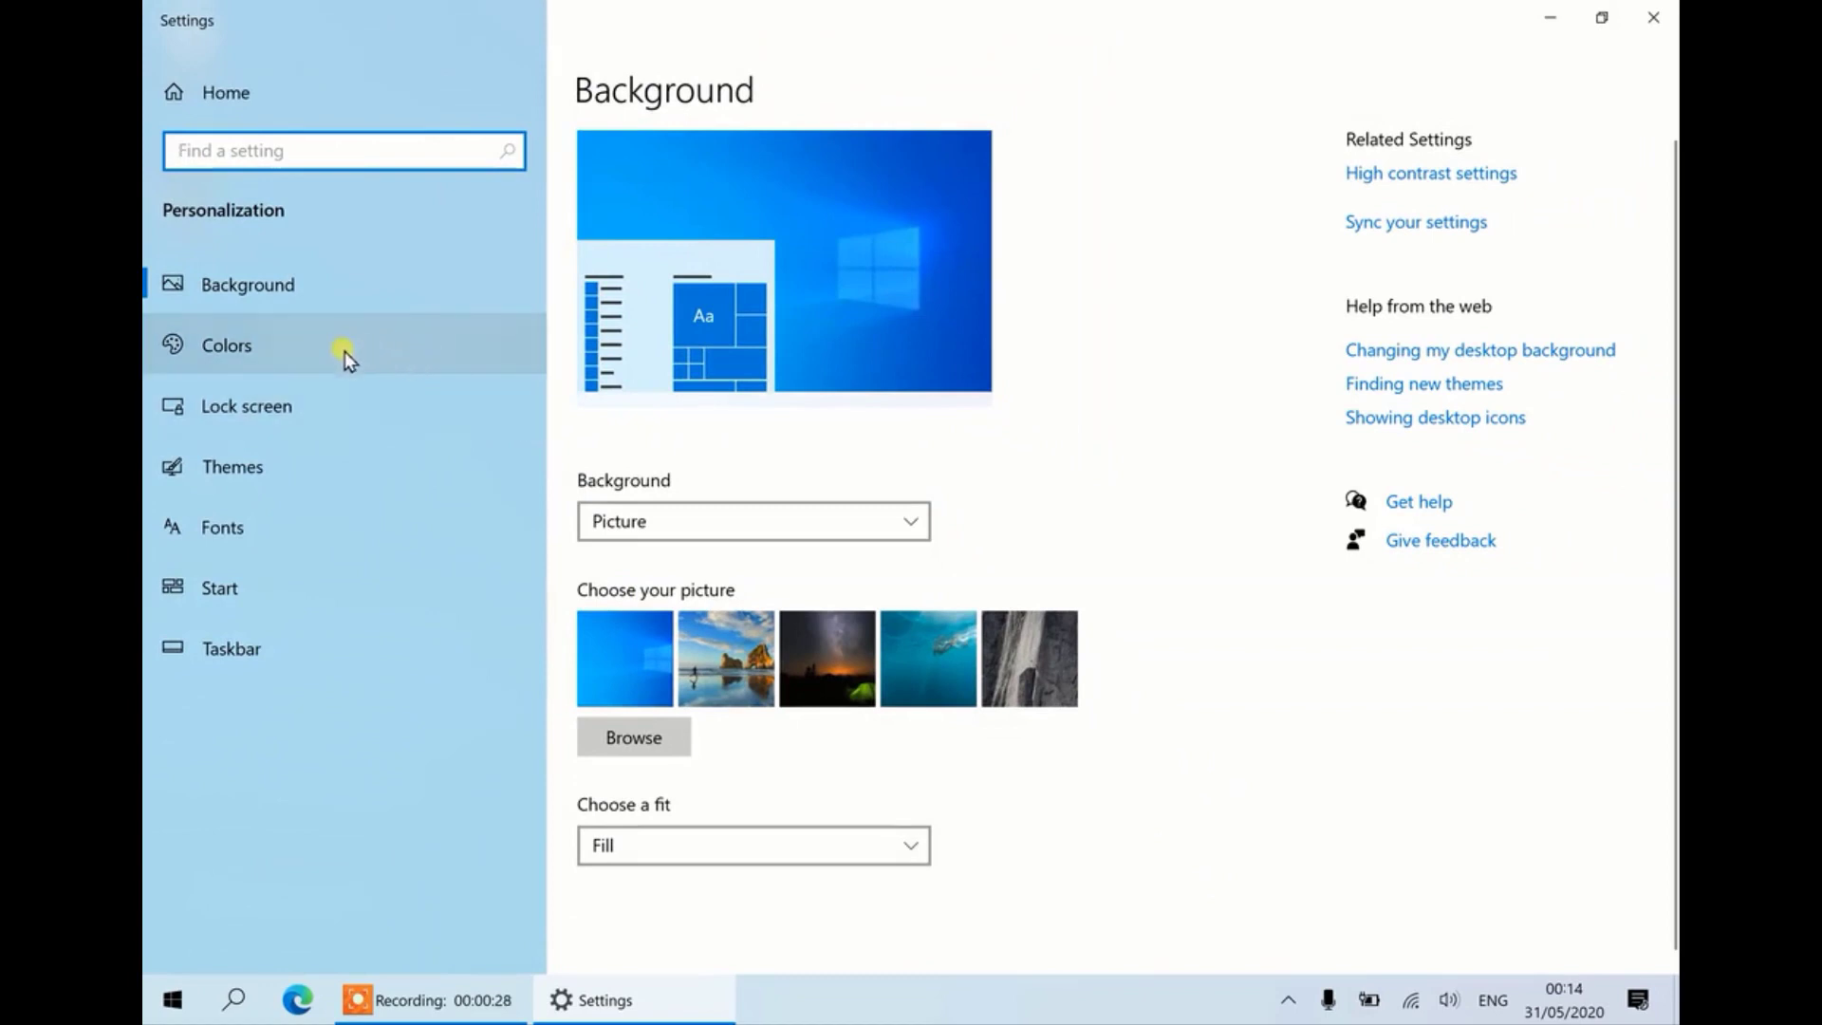
click(334, 474)
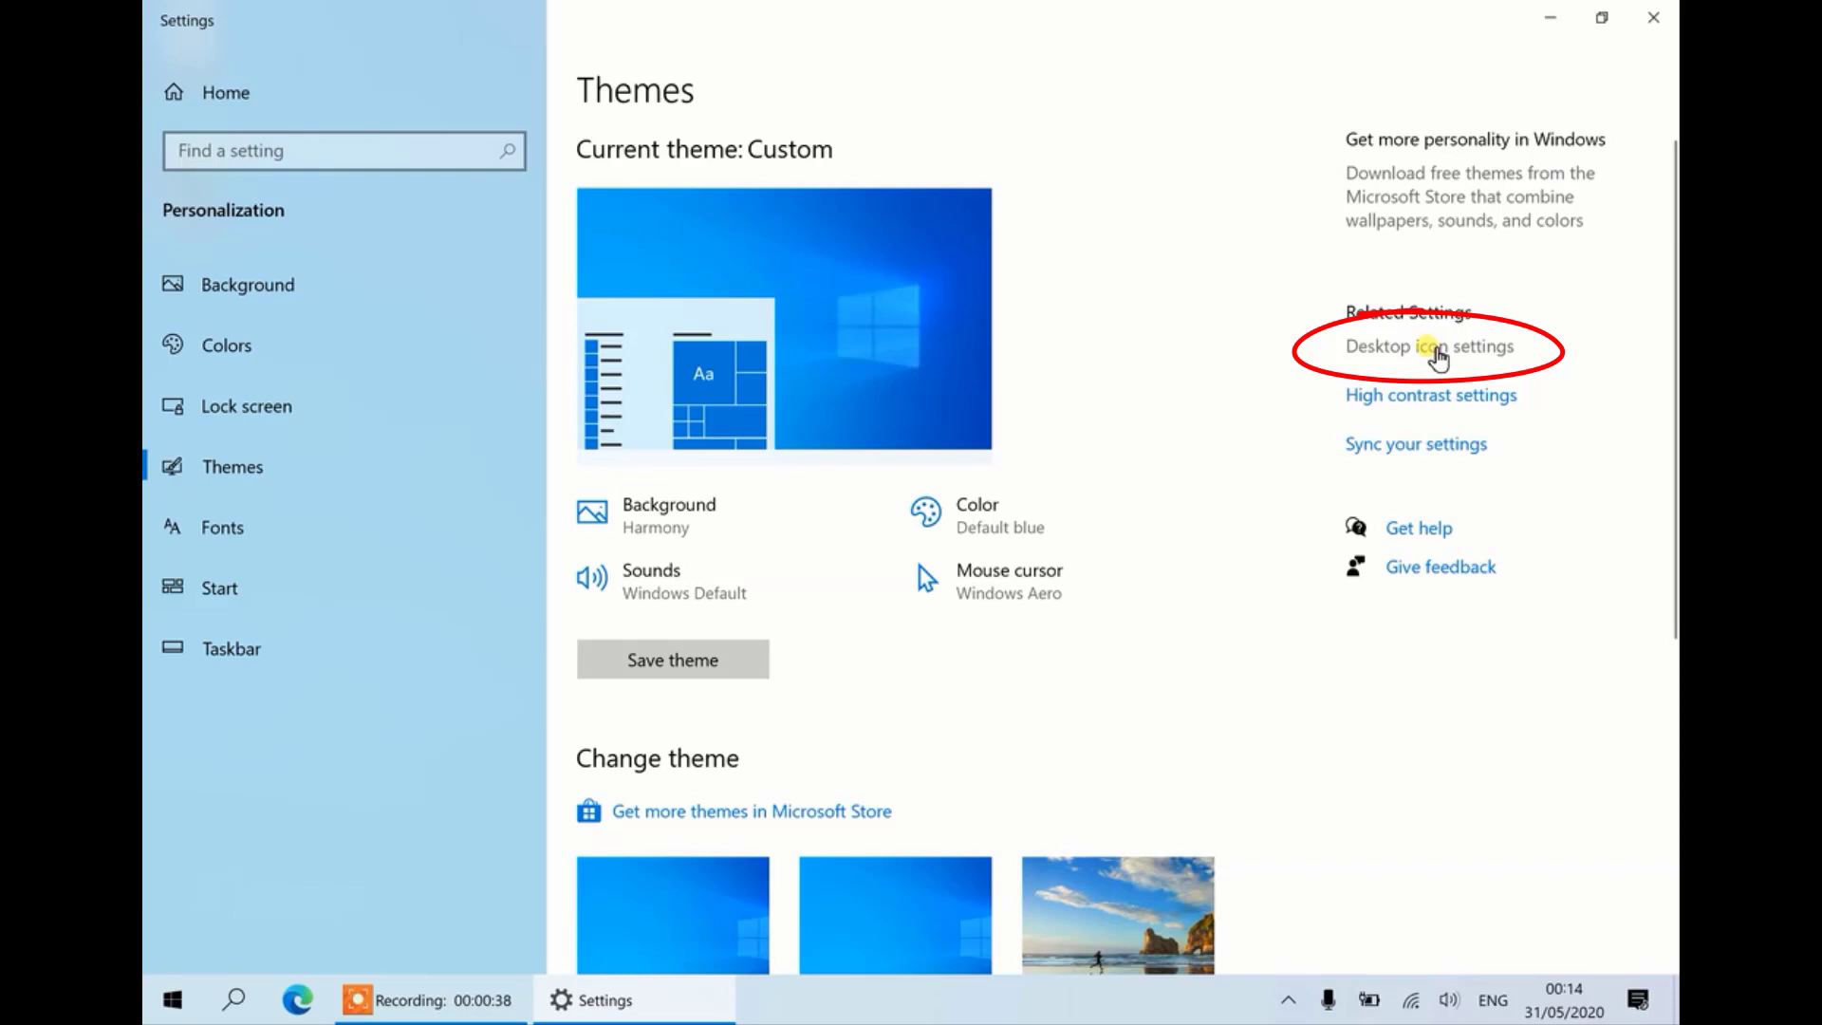
double_click(1223, 16)
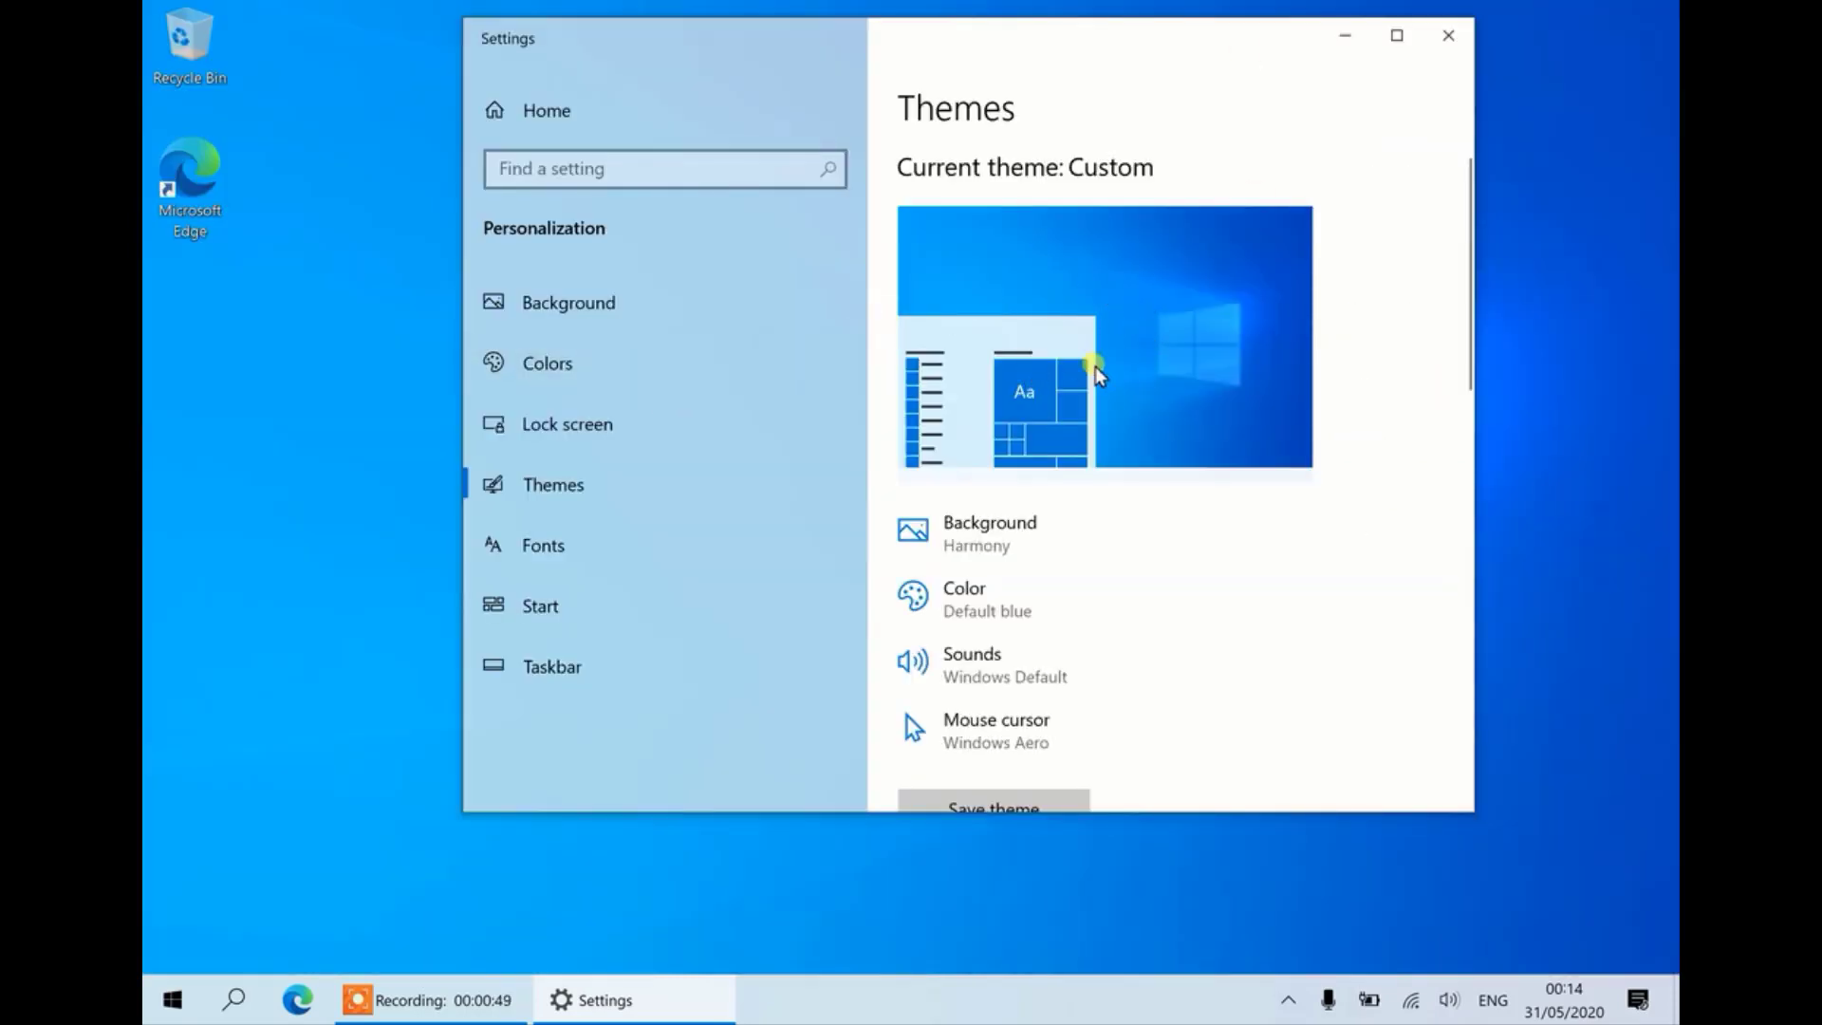
scroll(1121, 372, down, 10)
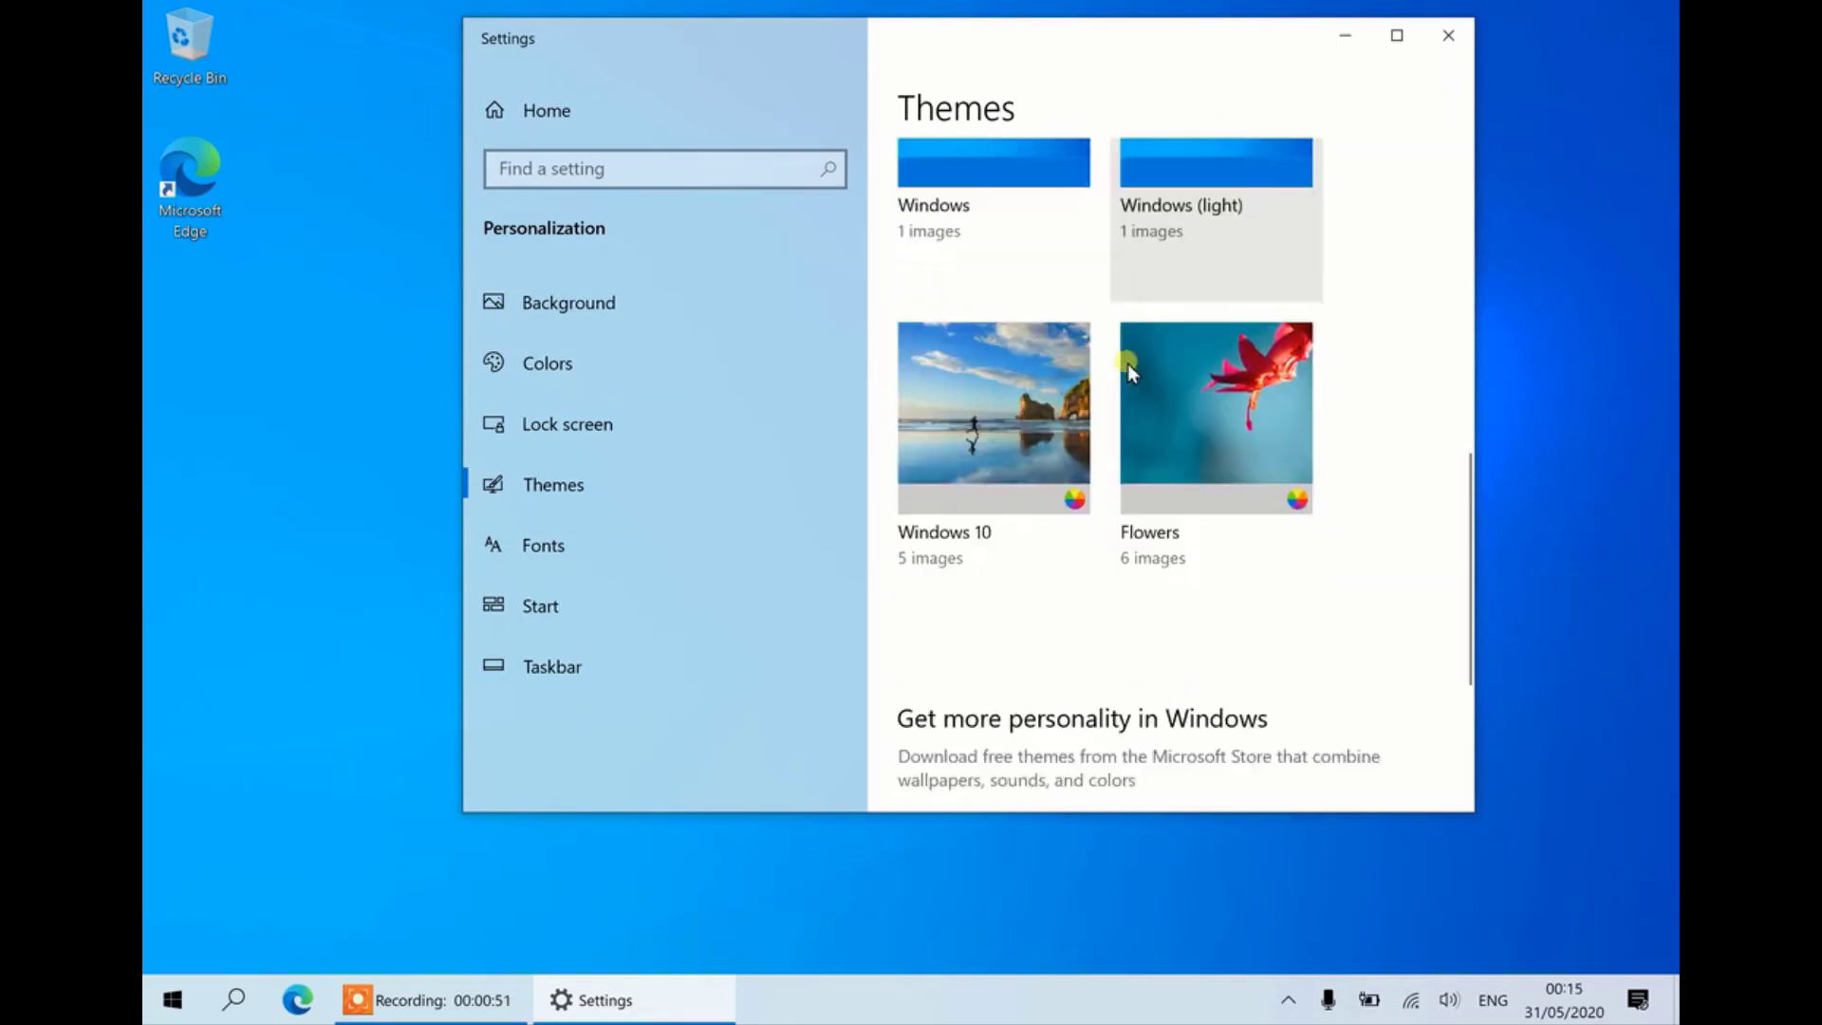
scroll(1127, 370, down, 4)
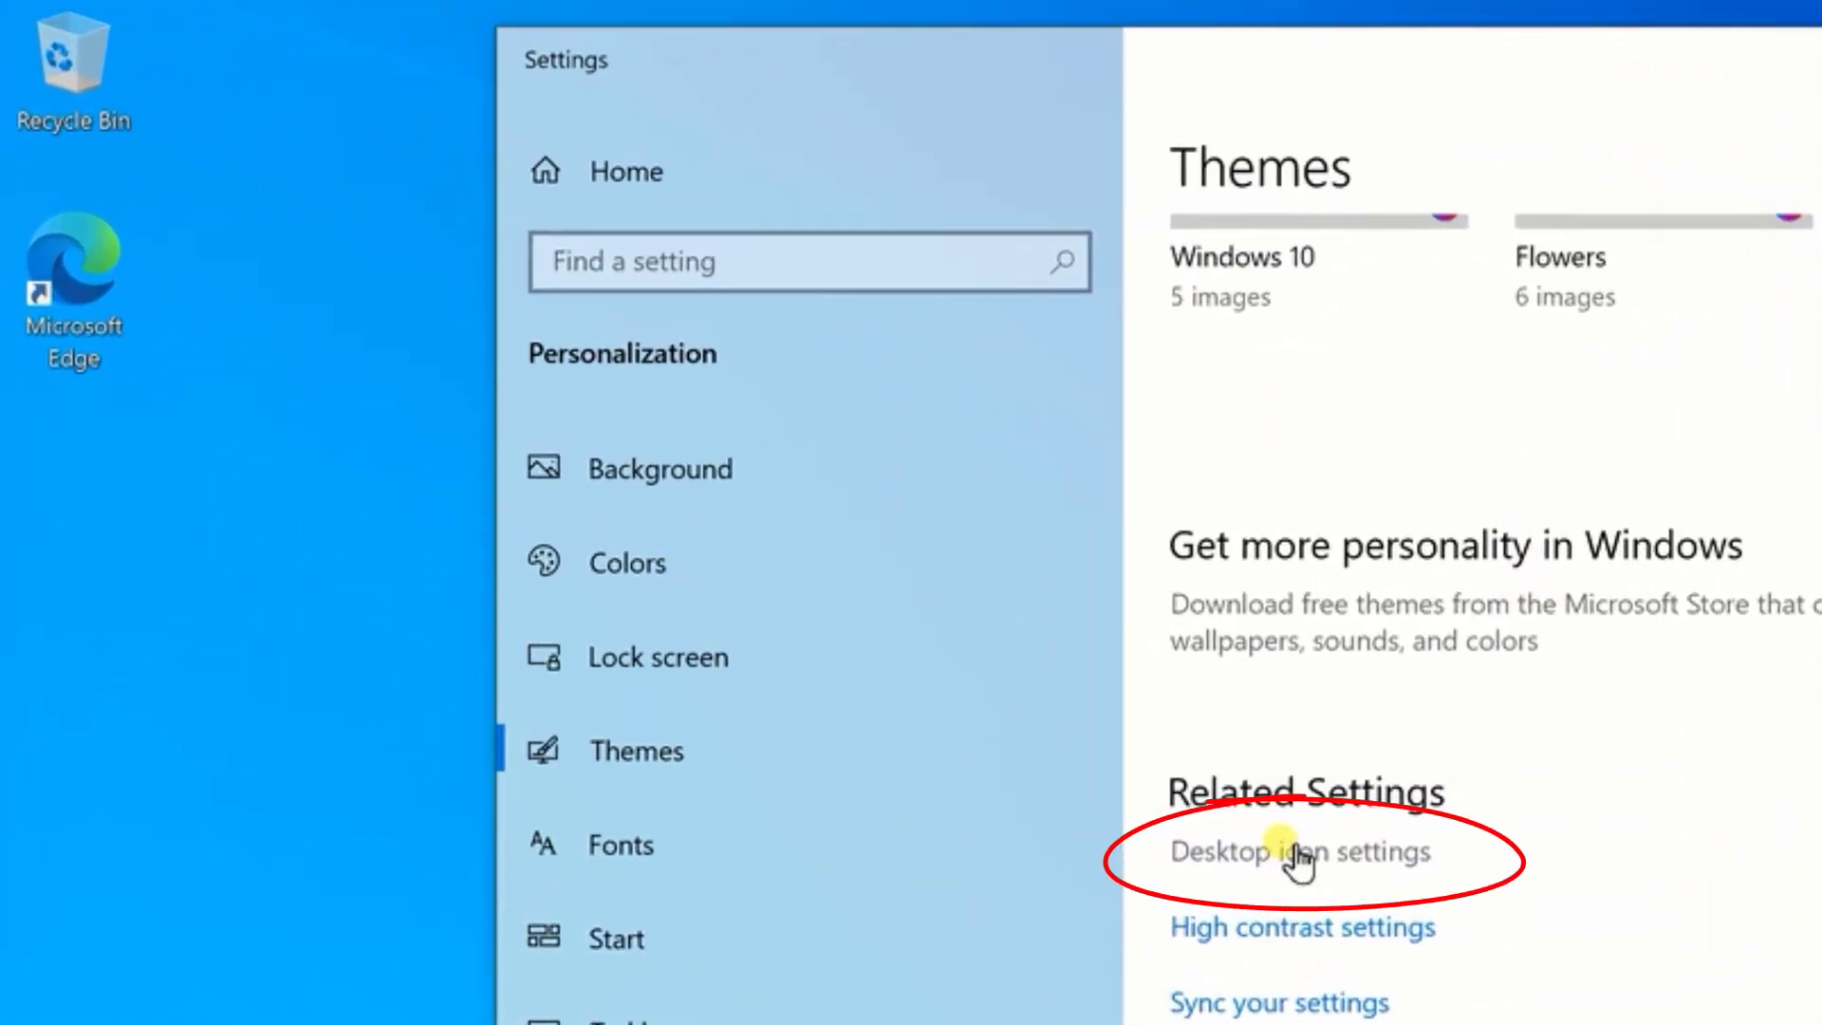
click(1298, 859)
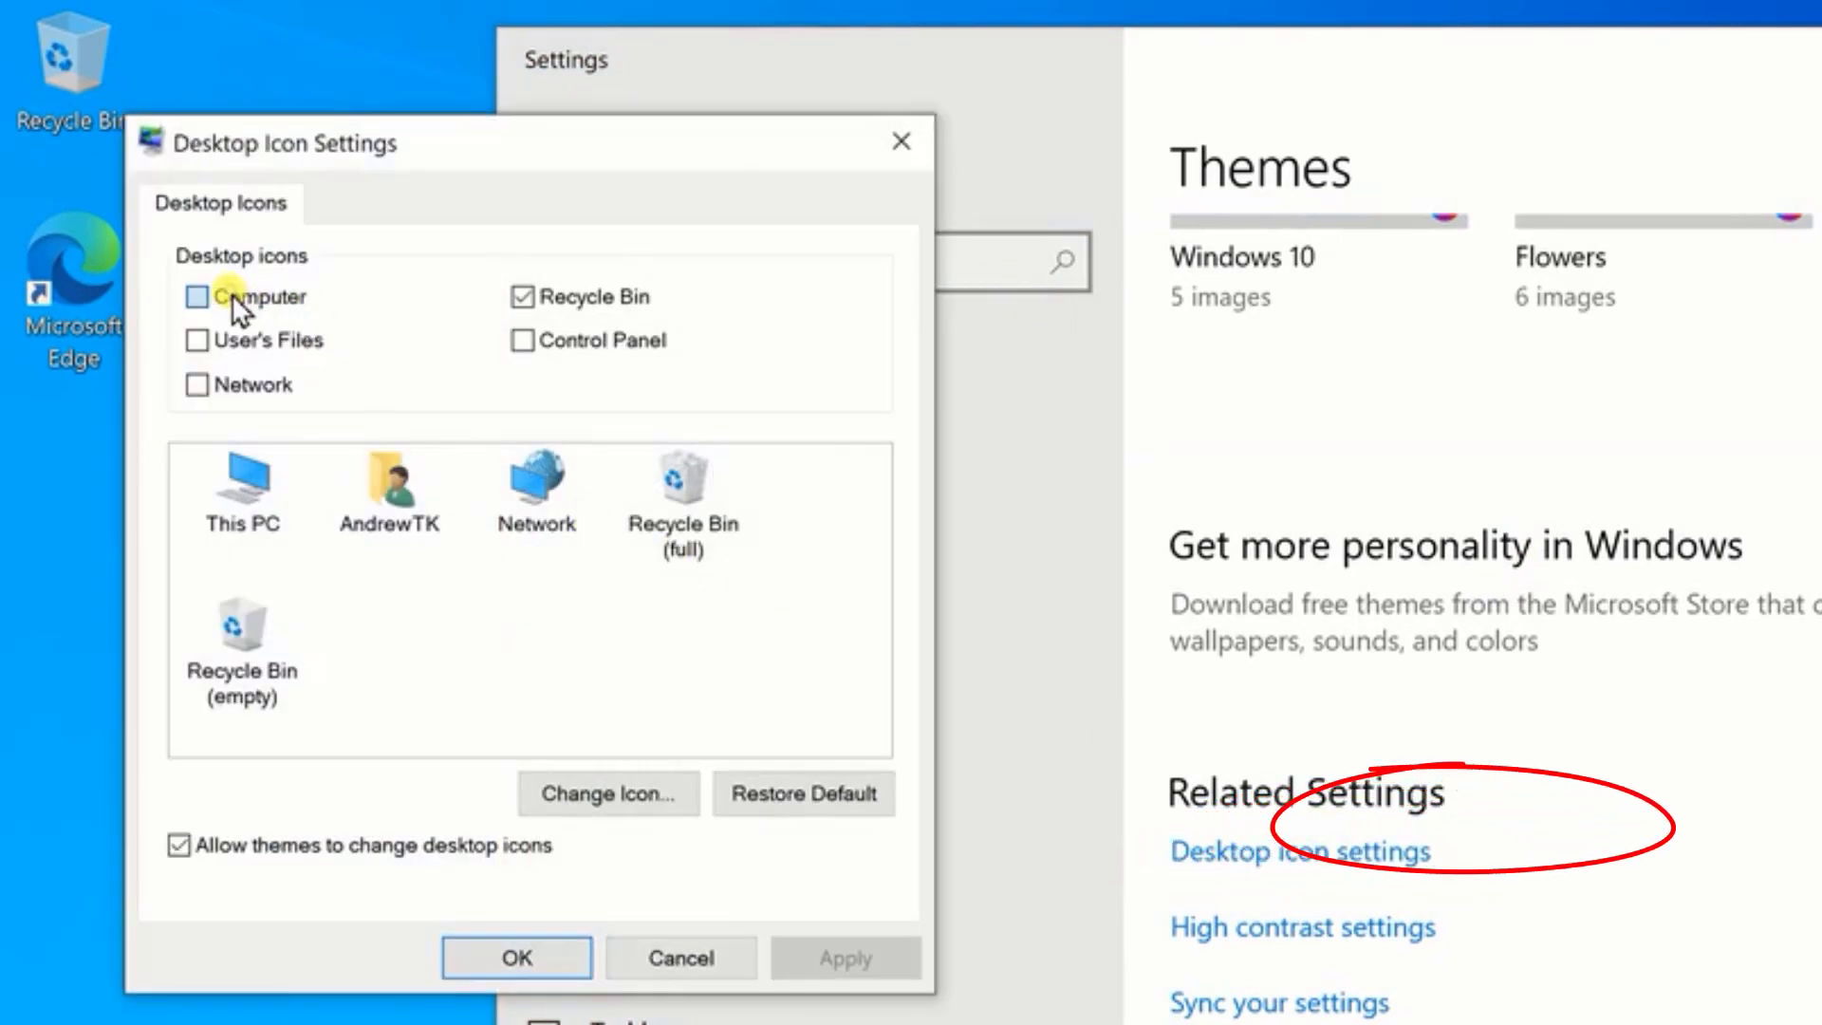
- Enable the Computer, User's Files and Control Panel desktop icons, apply the change and close the dialog
click(232, 295)
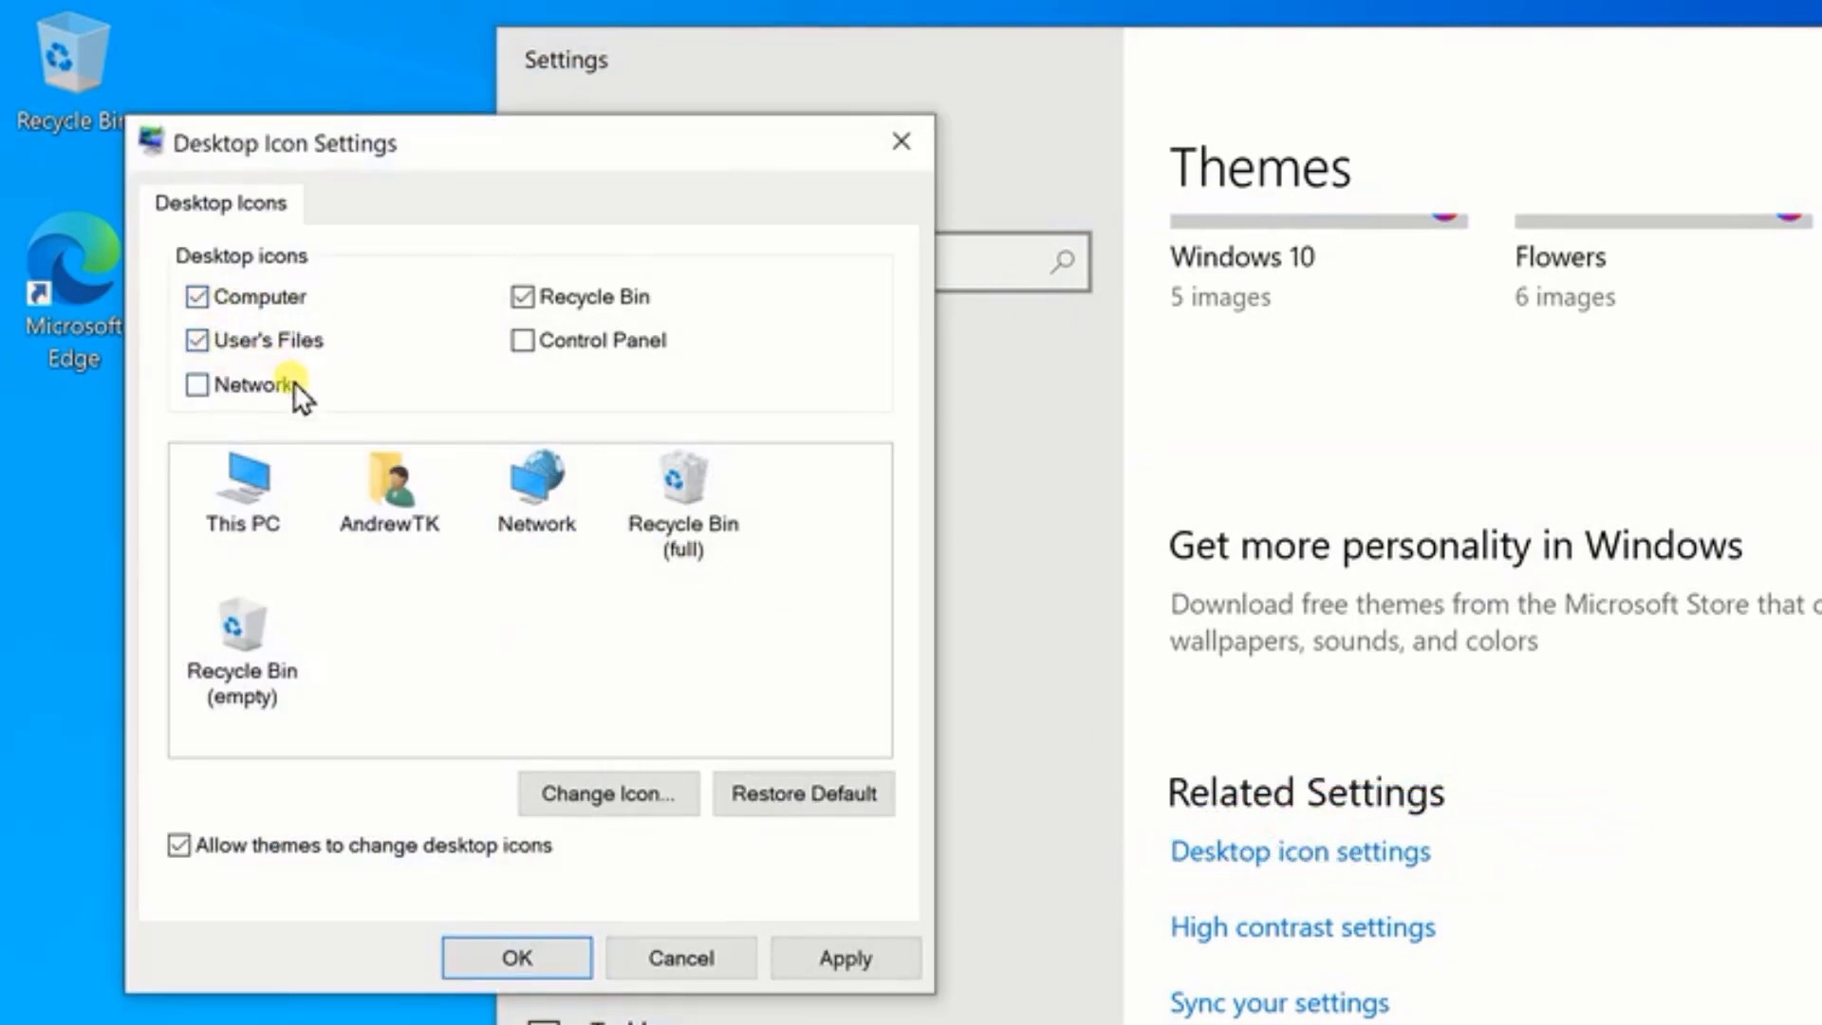
click(520, 341)
click(821, 959)
click(512, 956)
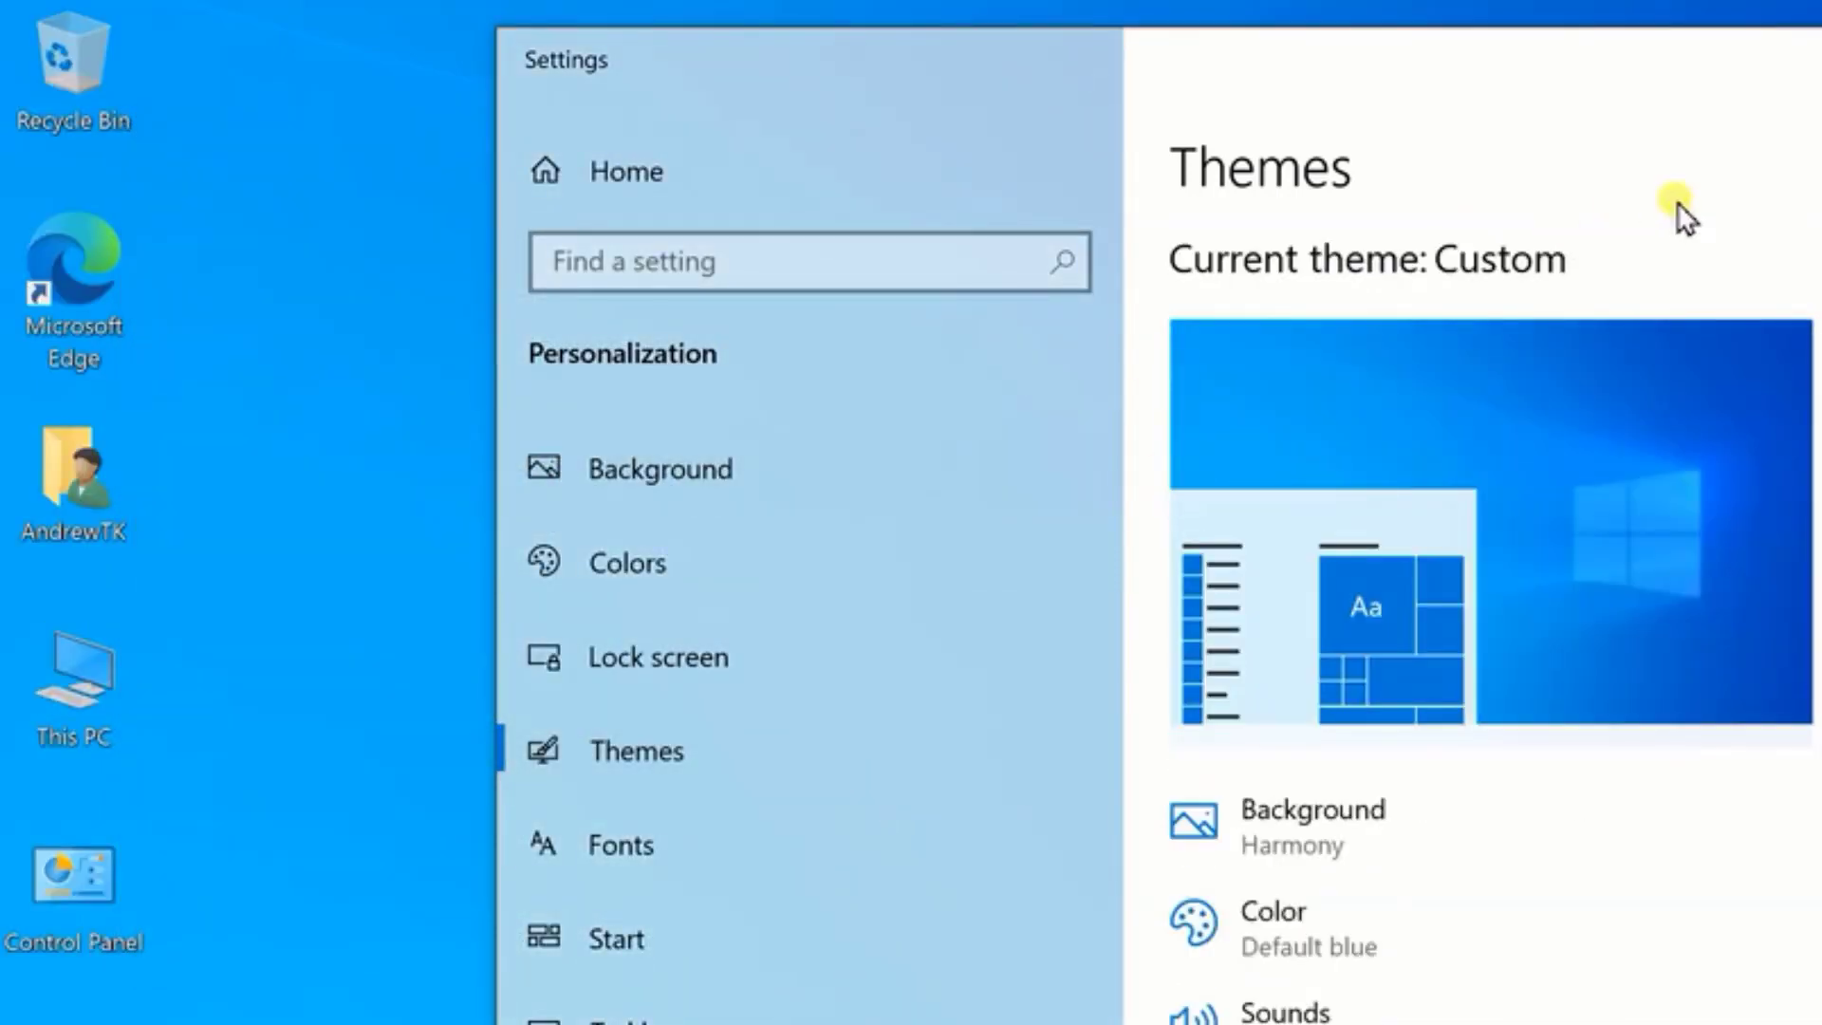
- Sort the desktop icons by item type
click(361, 343)
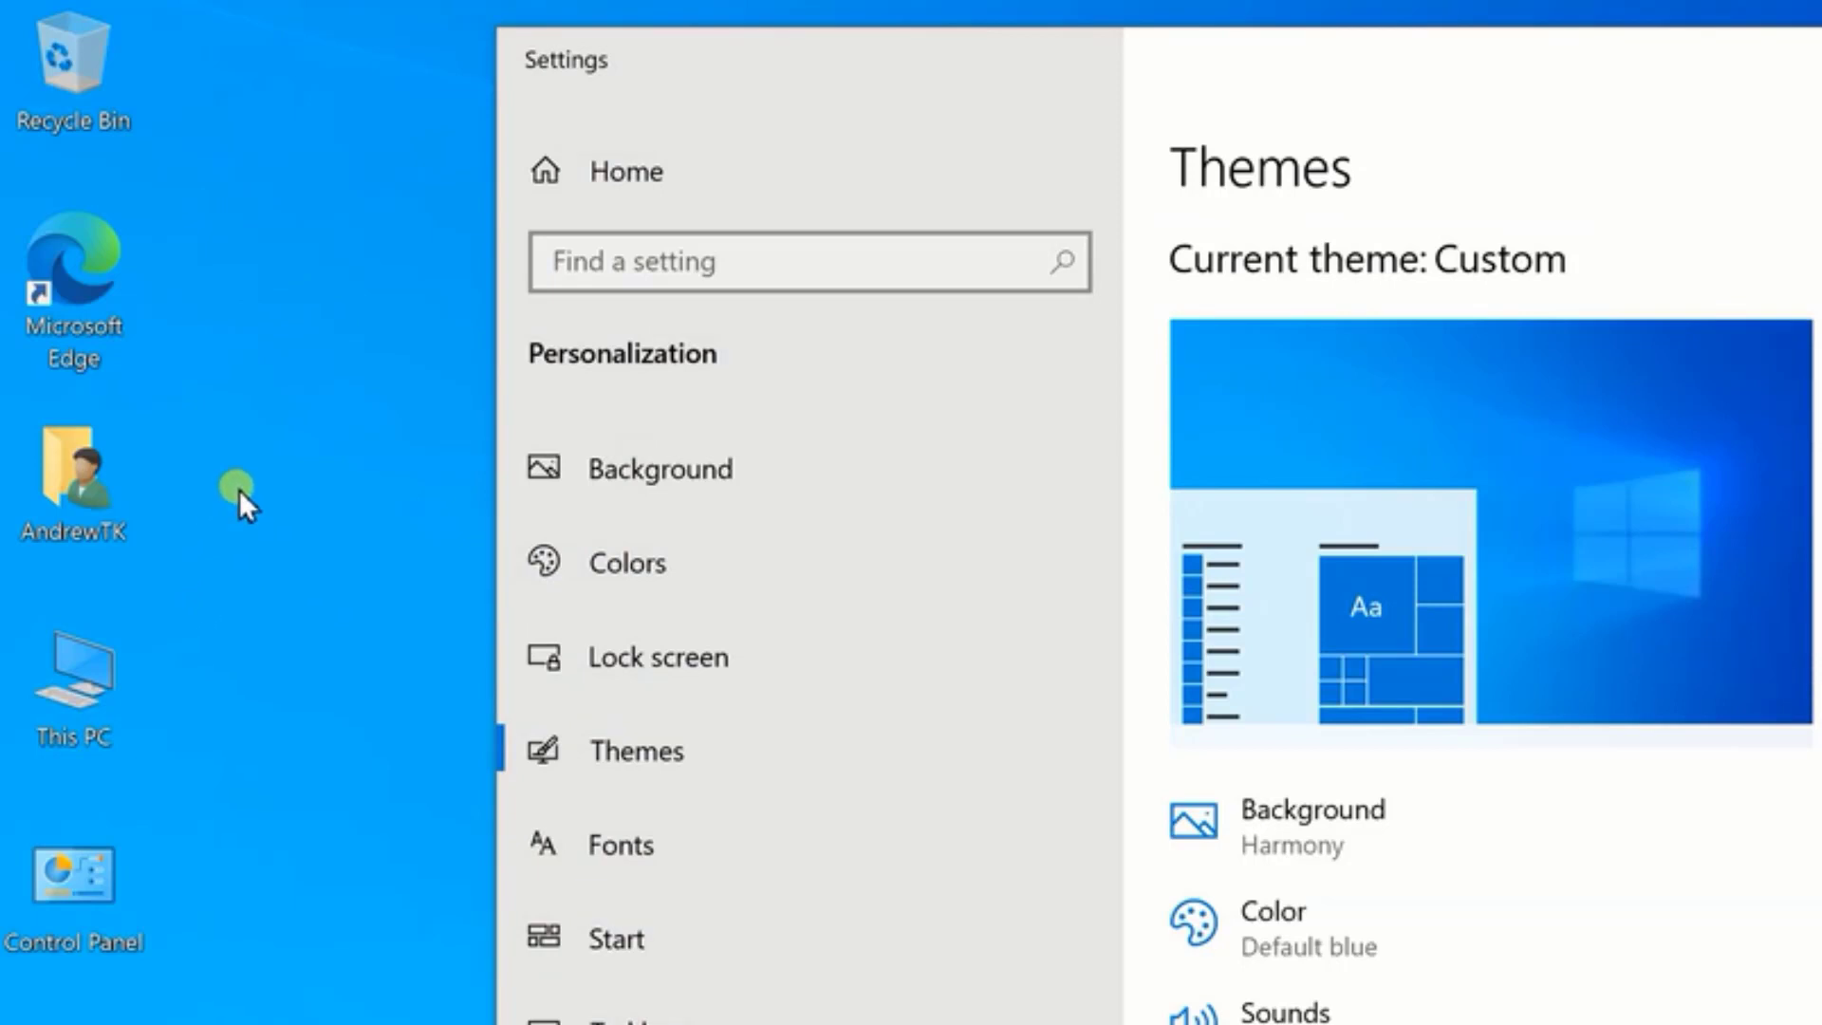
right_click(276, 433)
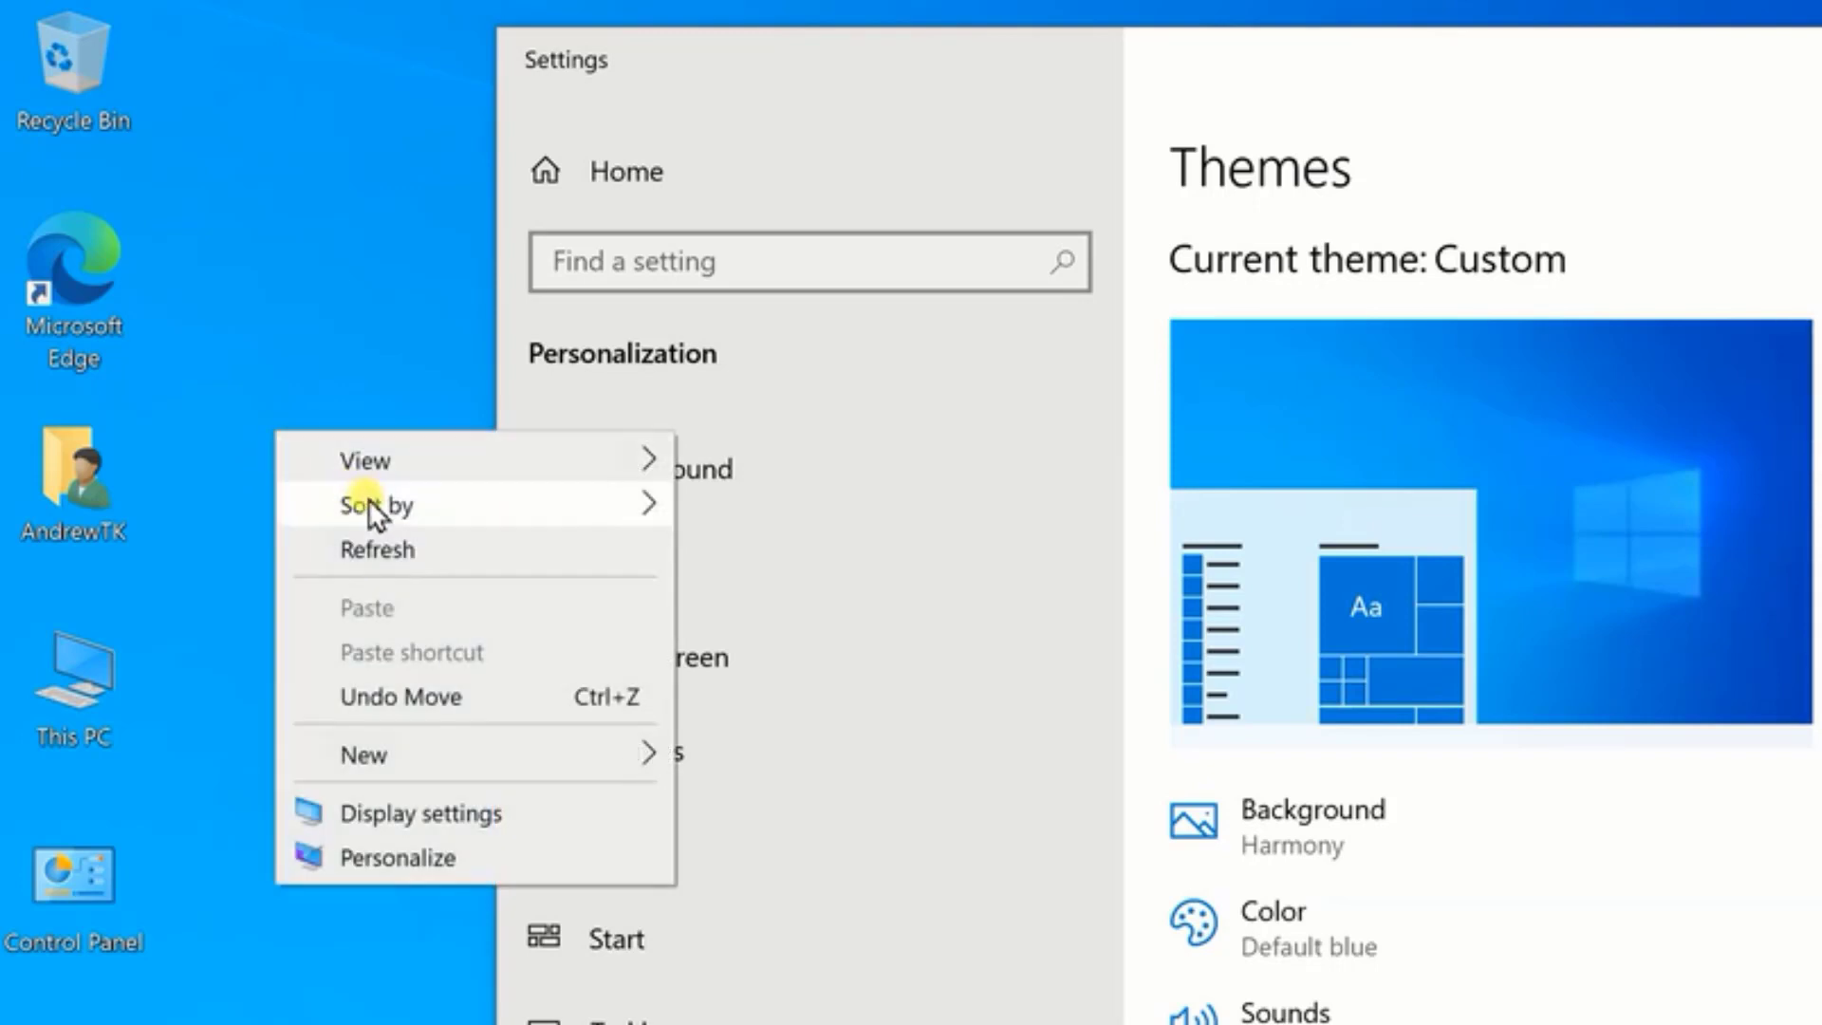
mouse_move(374, 505)
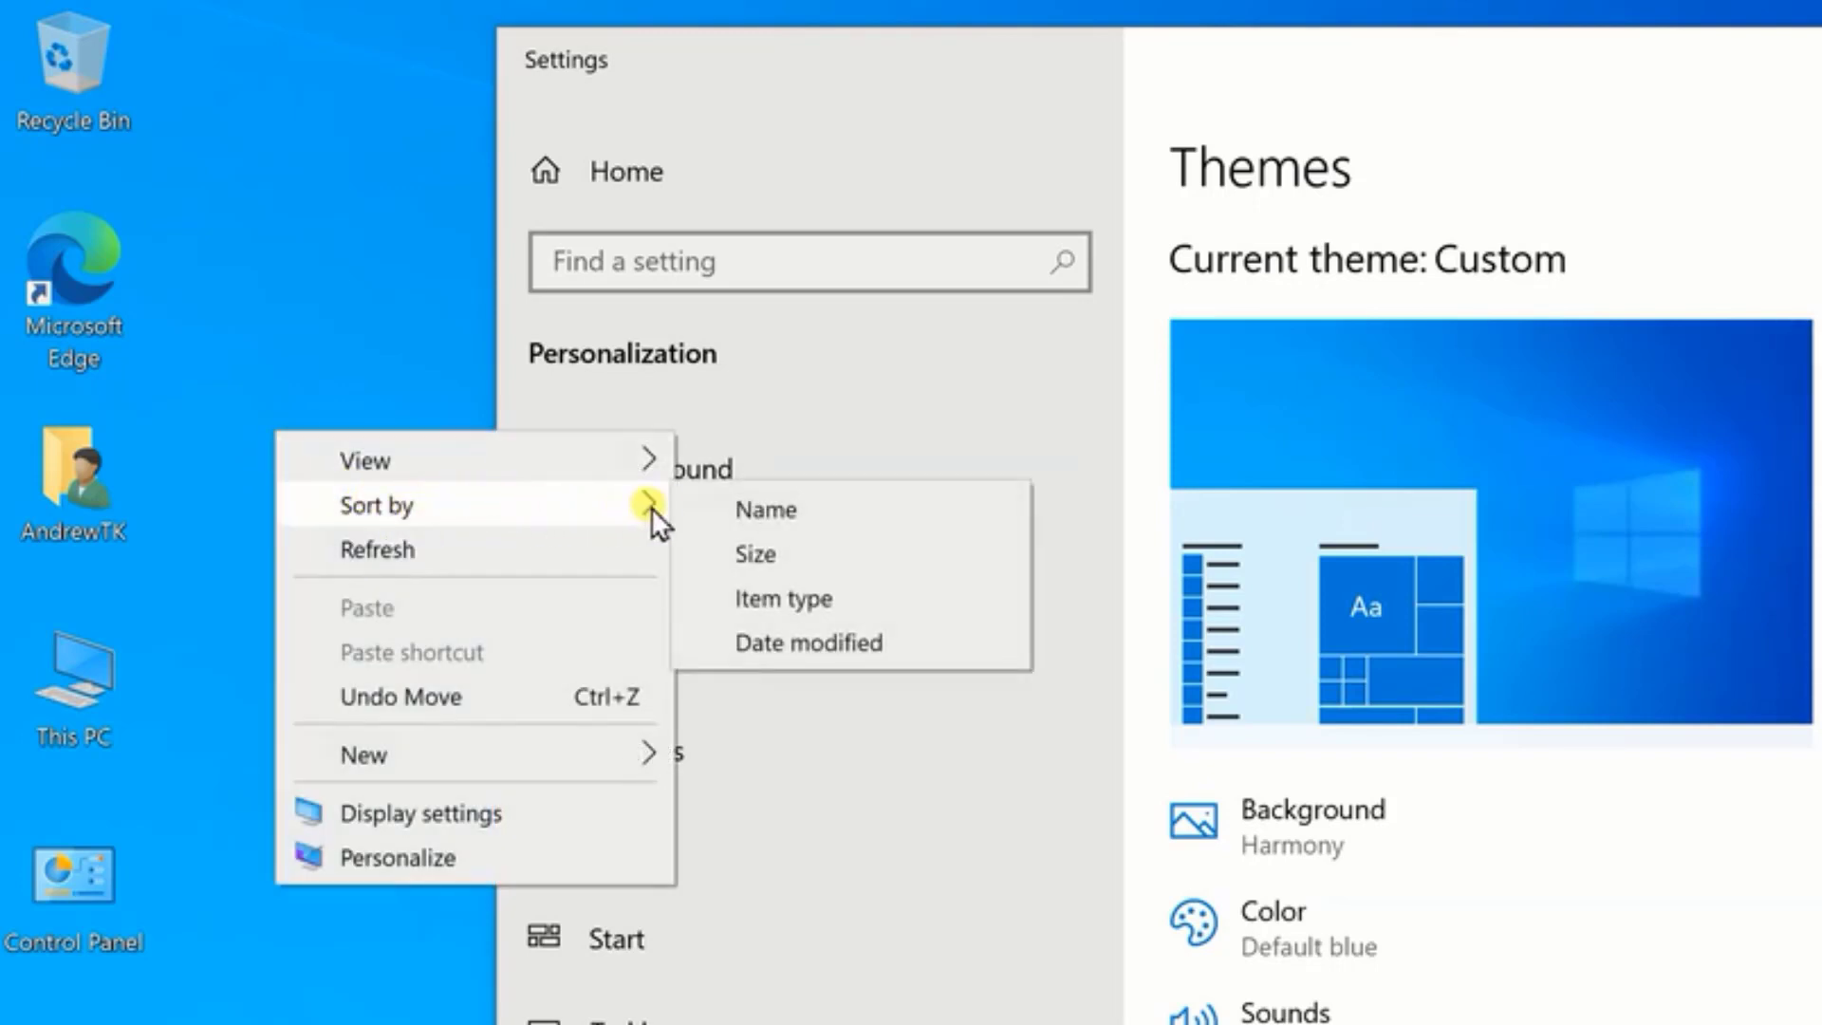
click(778, 601)
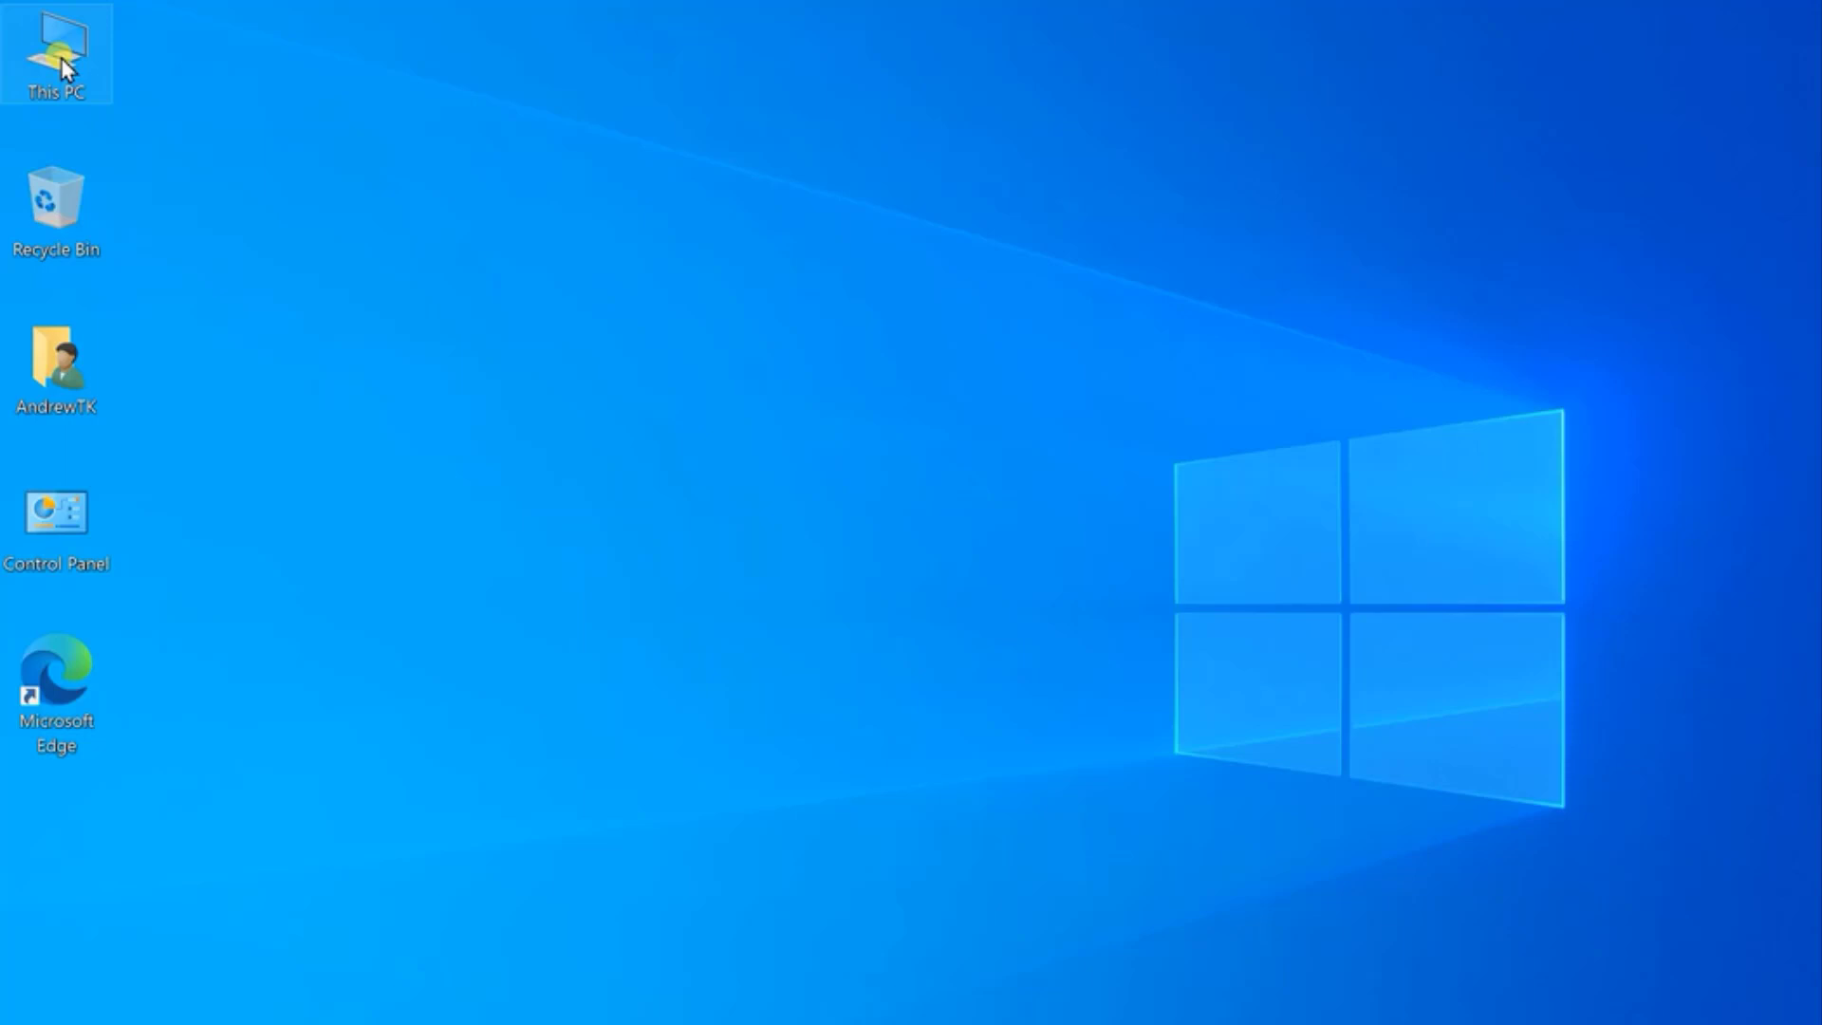
- Open the properties of This PC from its desktop icon
right_click(61, 58)
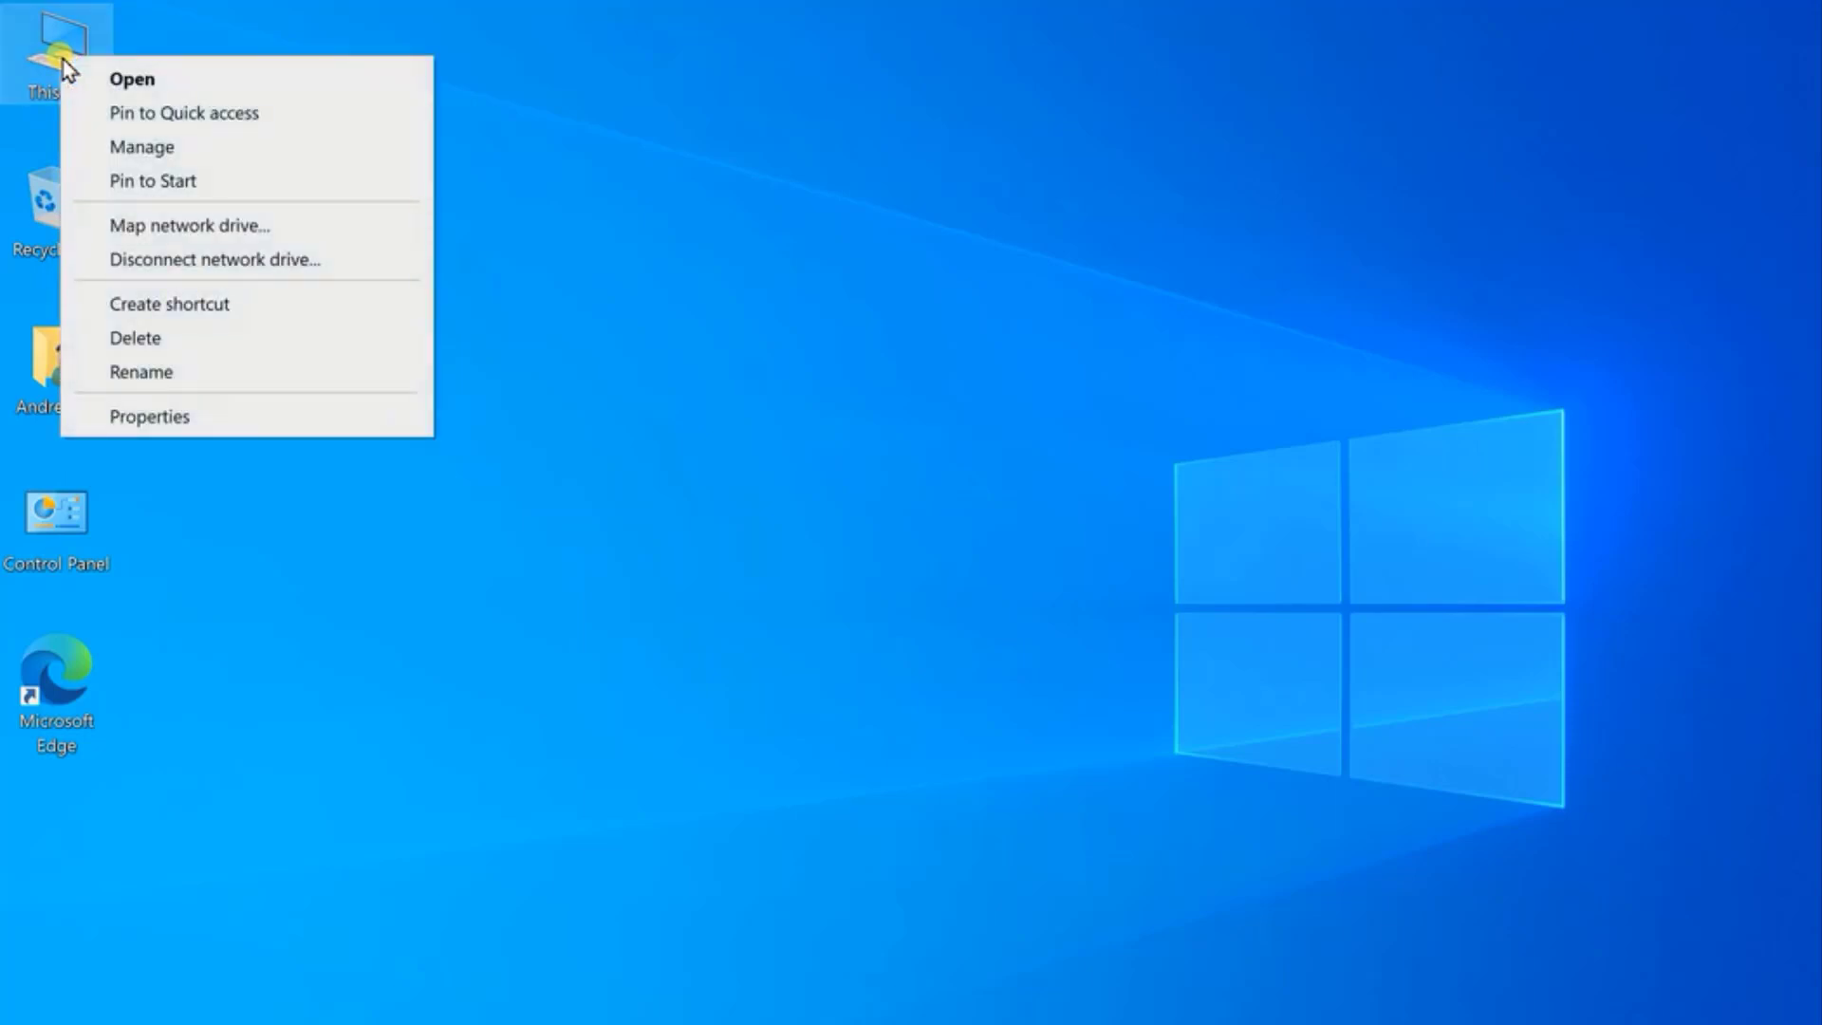
click(271, 417)
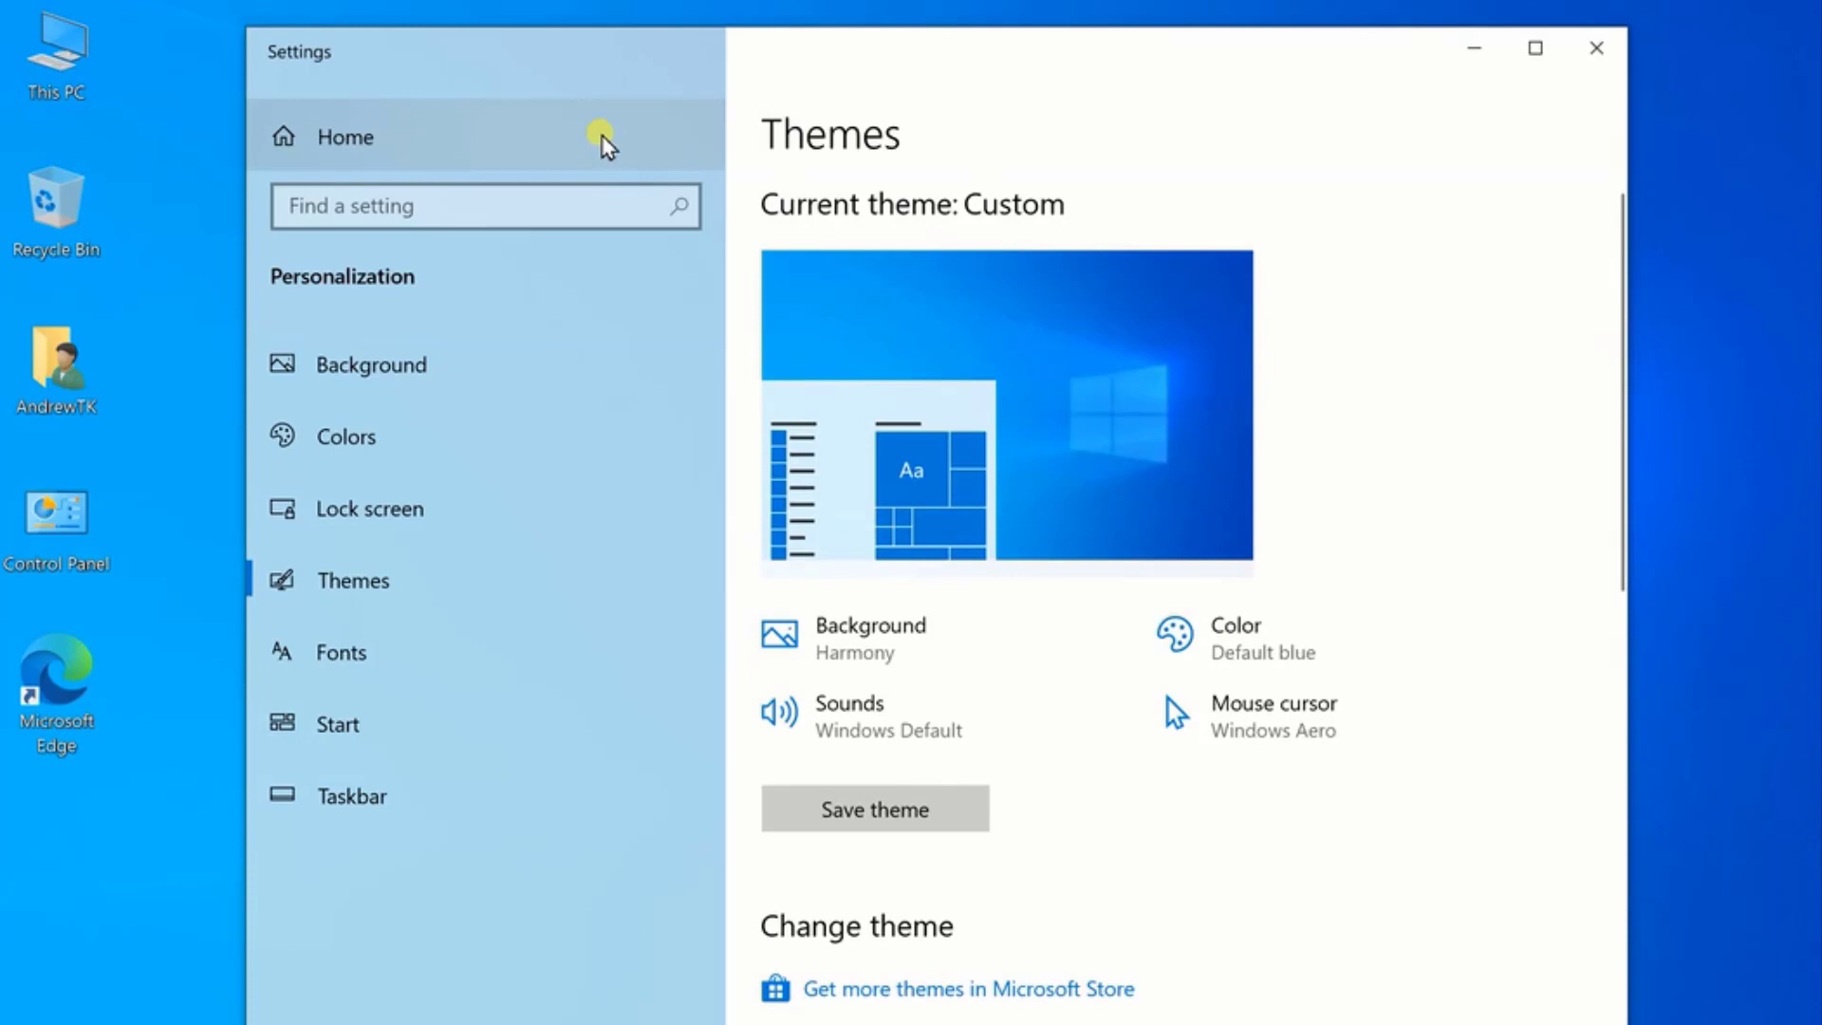
- Go to the accent color options in the Colors settings and open the user's personal folder window from the desktop
click(436, 433)
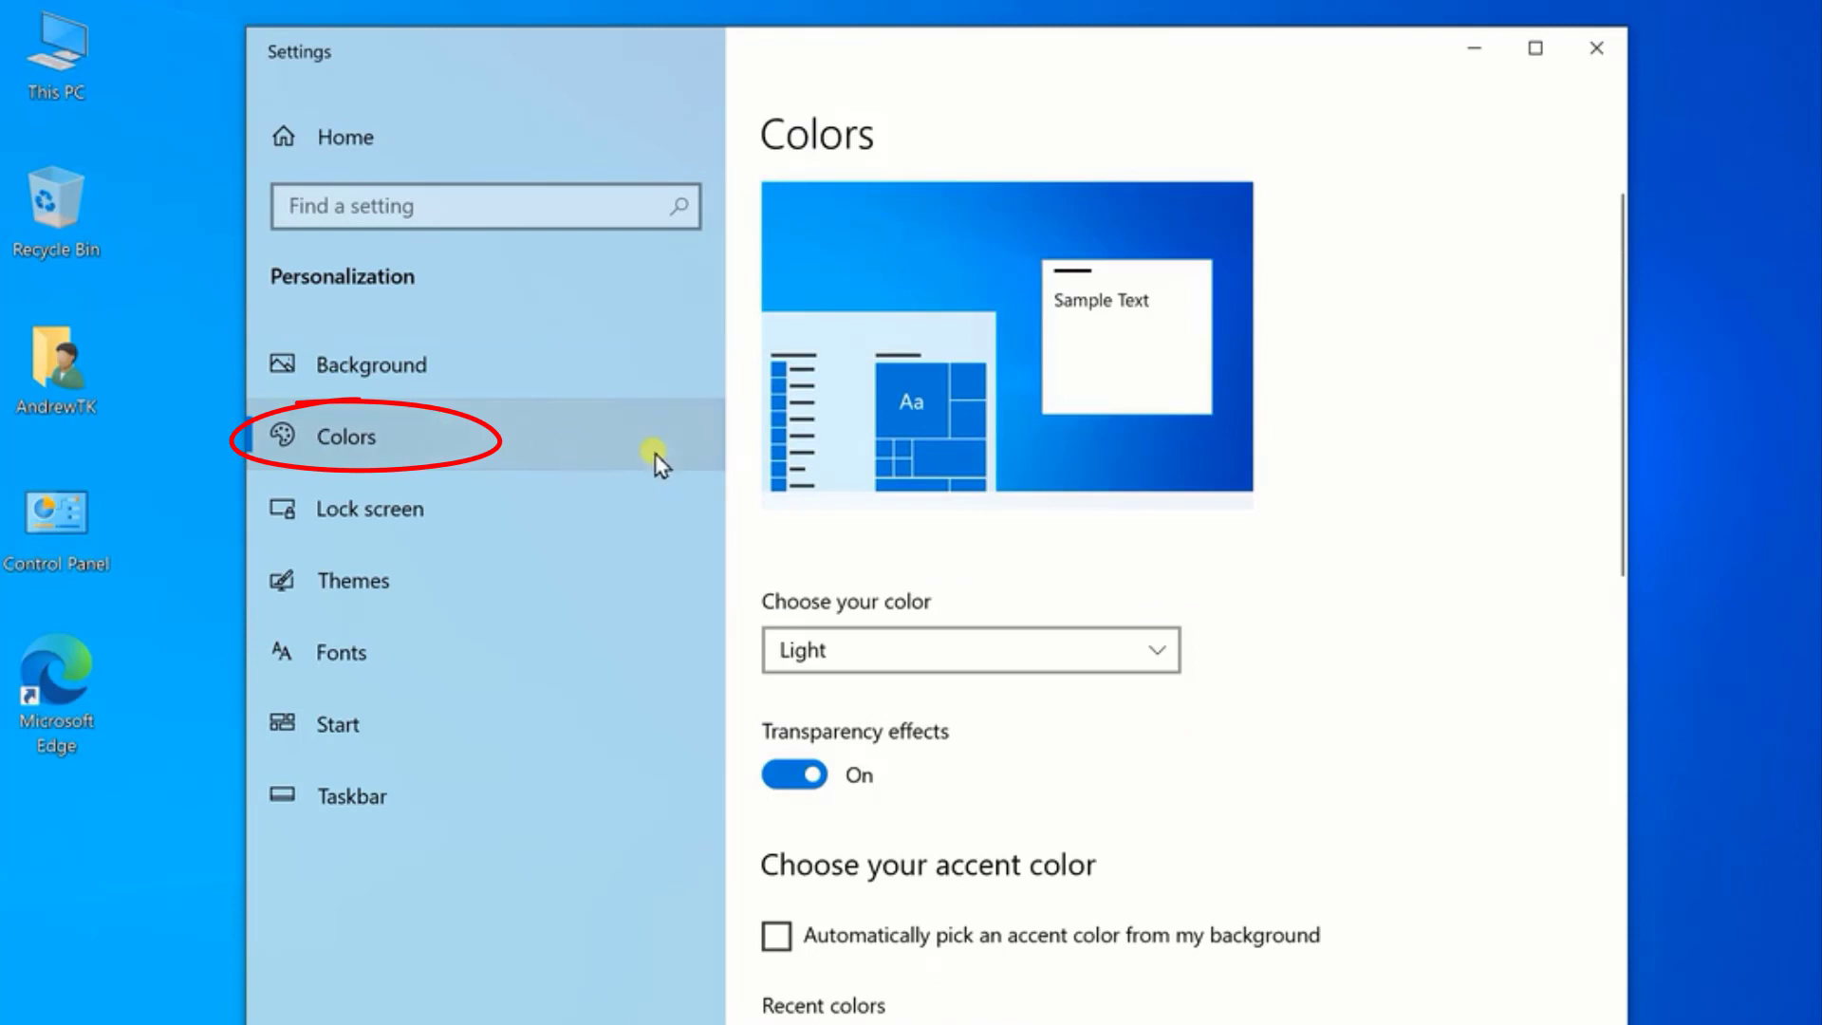
scroll(873, 524, down, 10)
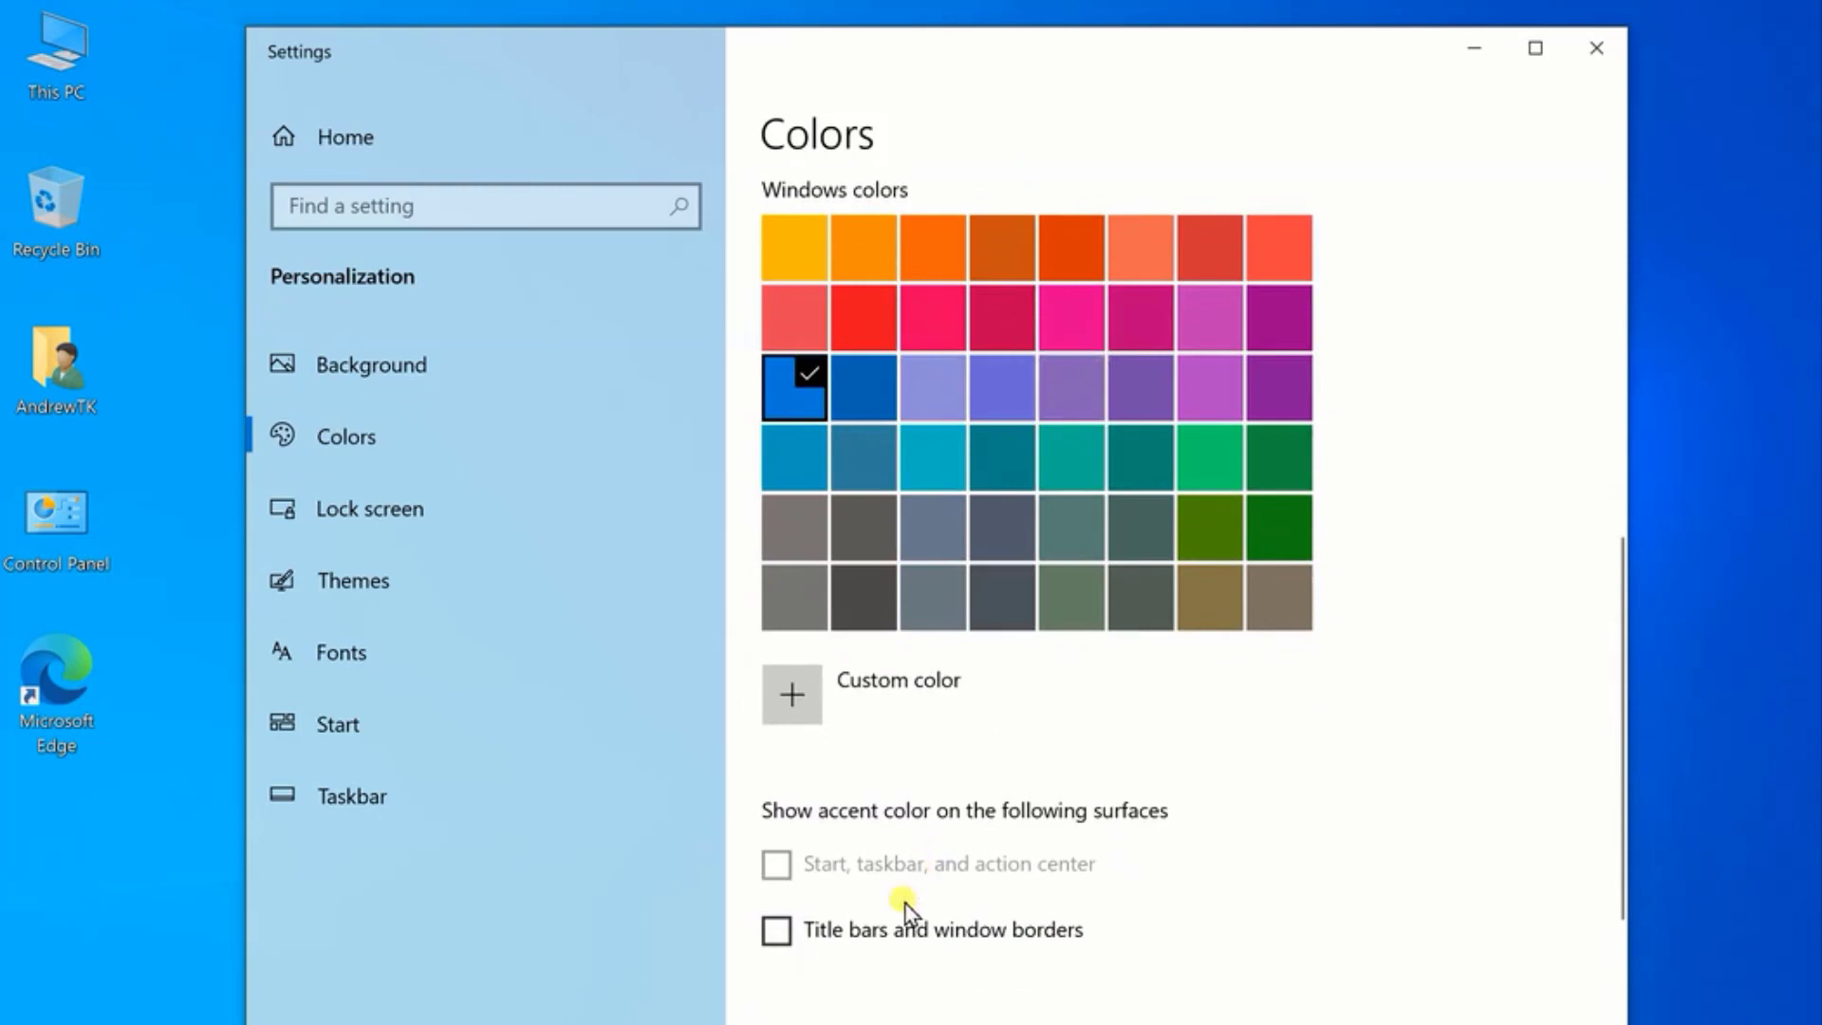
double_click(59, 373)
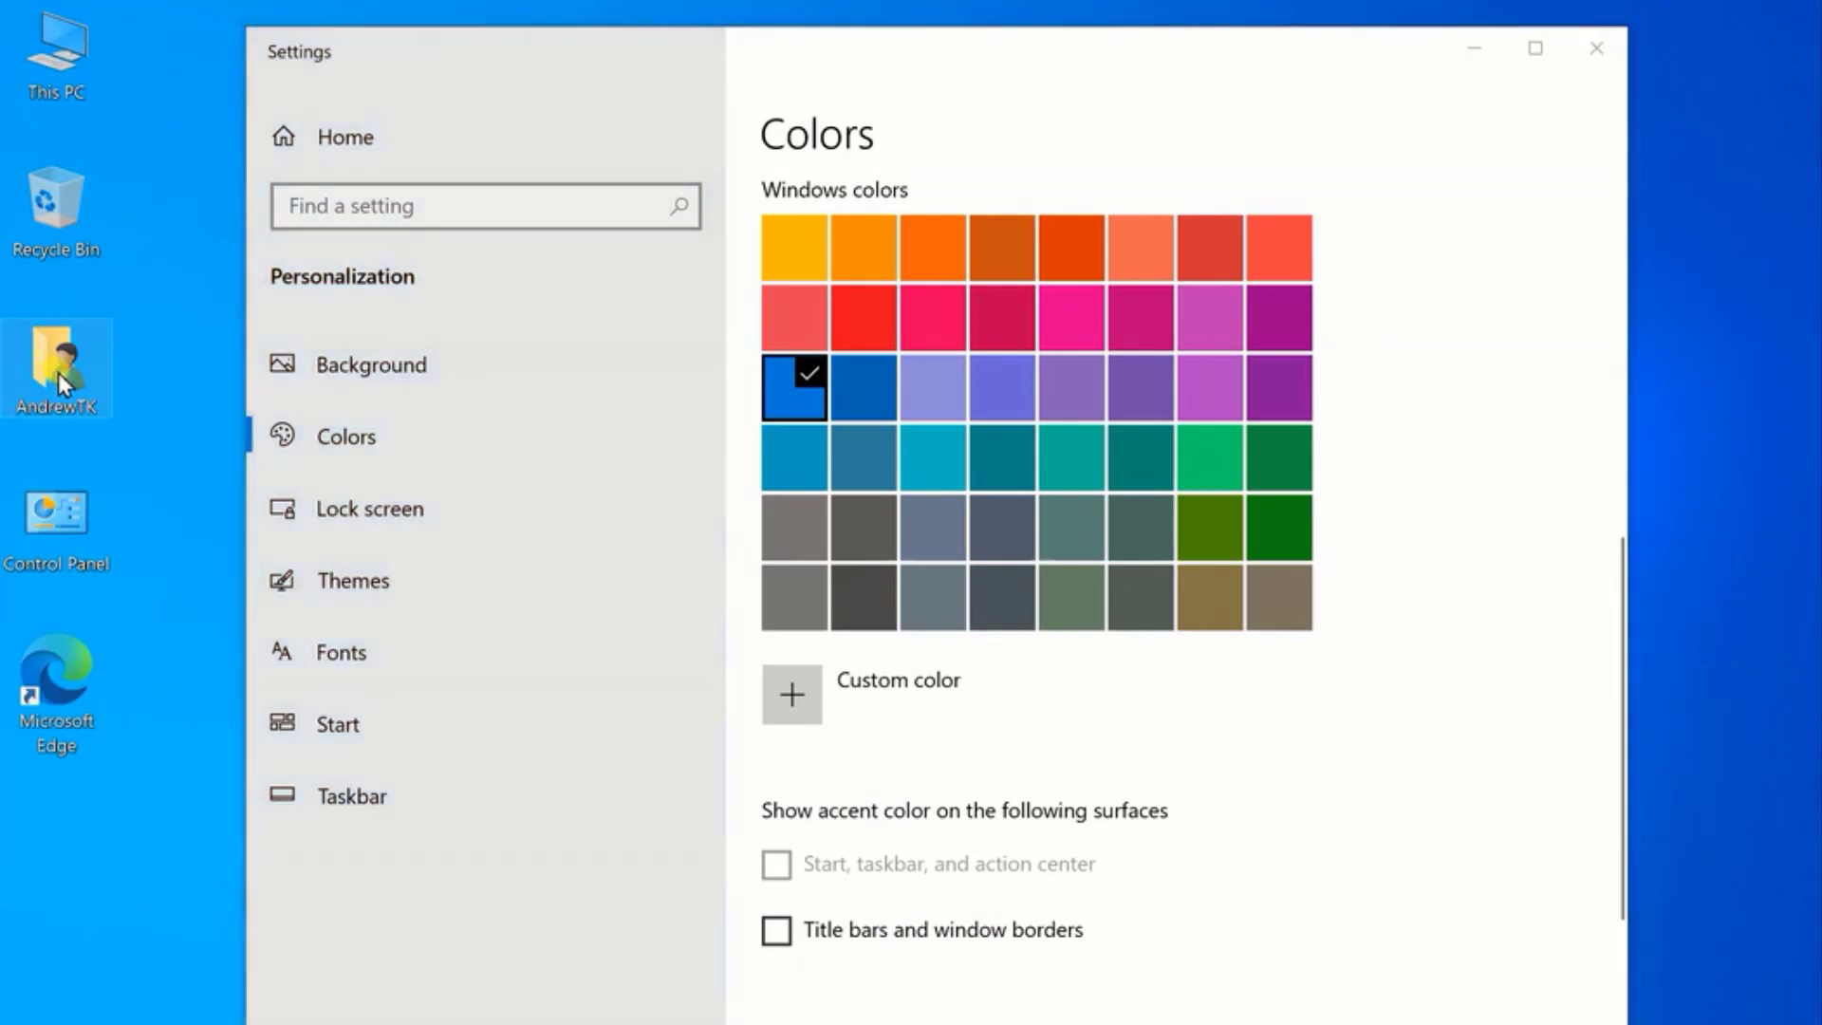
drag(760, 384, 1117, 159)
- Show the accent color on title bars and window borders, and bring the personal folder window forward to check it
click(776, 930)
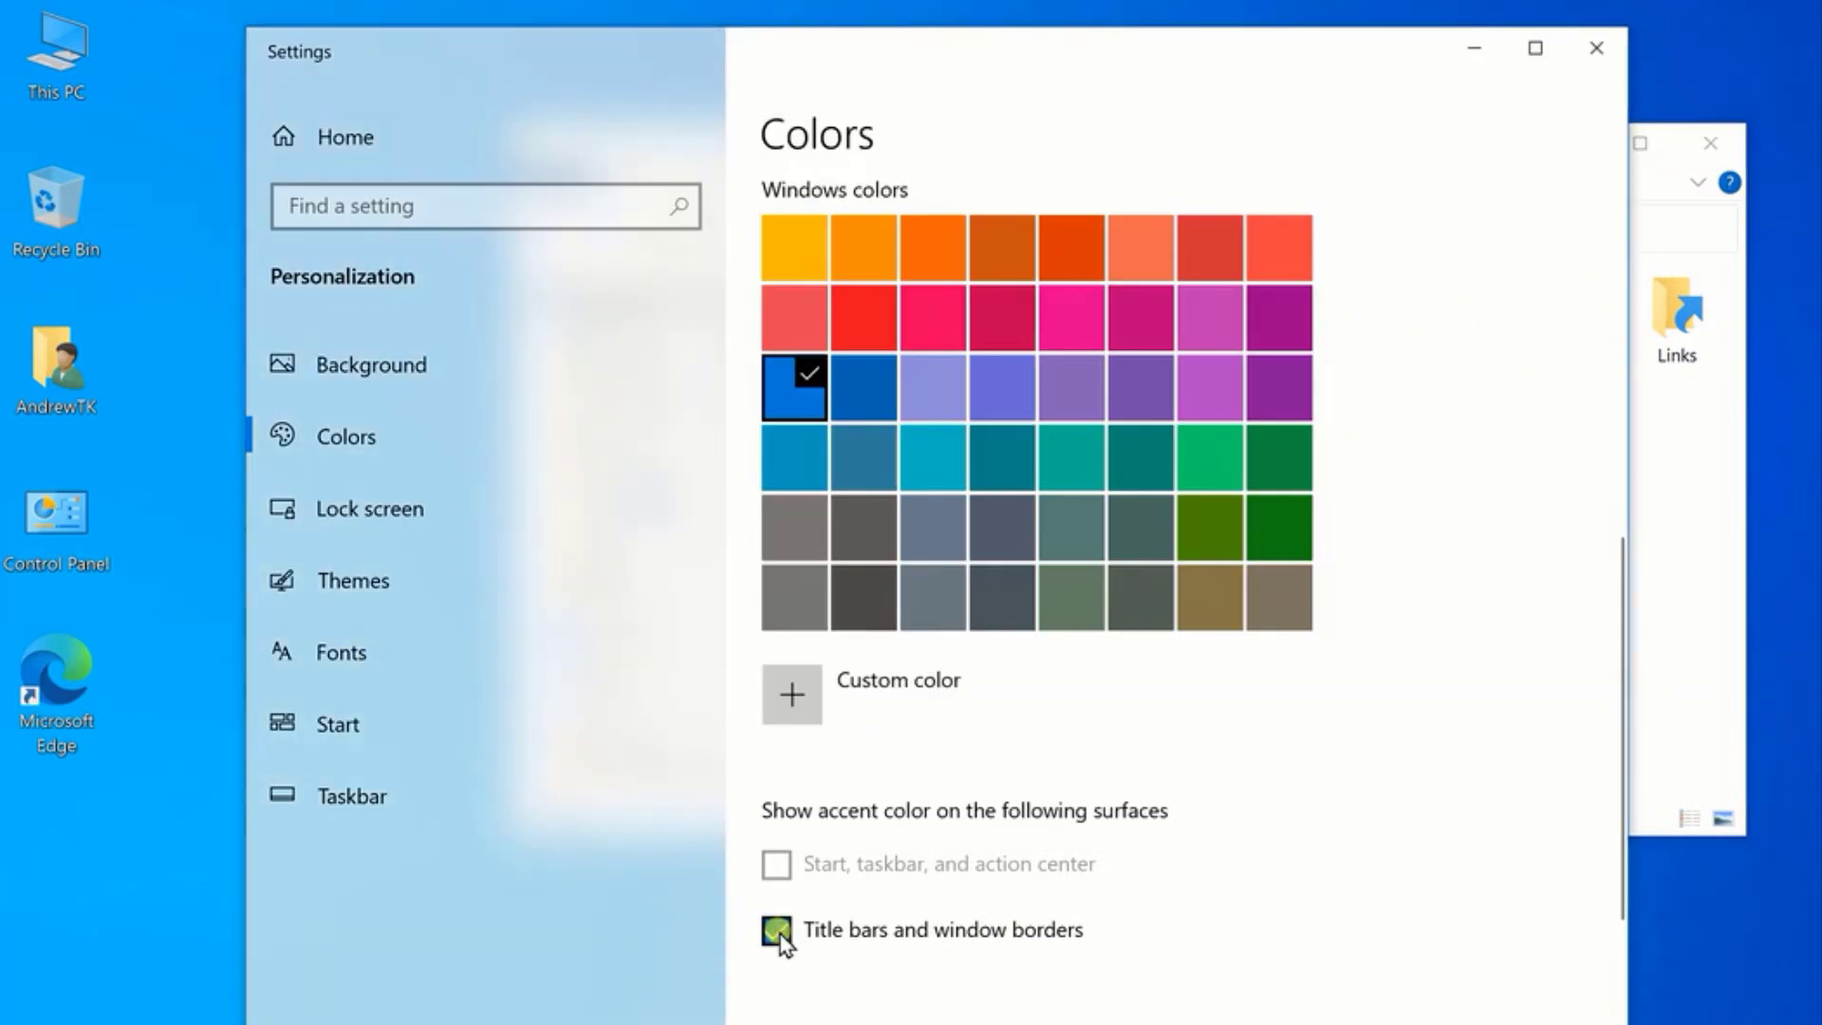
click(776, 929)
click(1679, 484)
drag(1232, 155, 1192, 139)
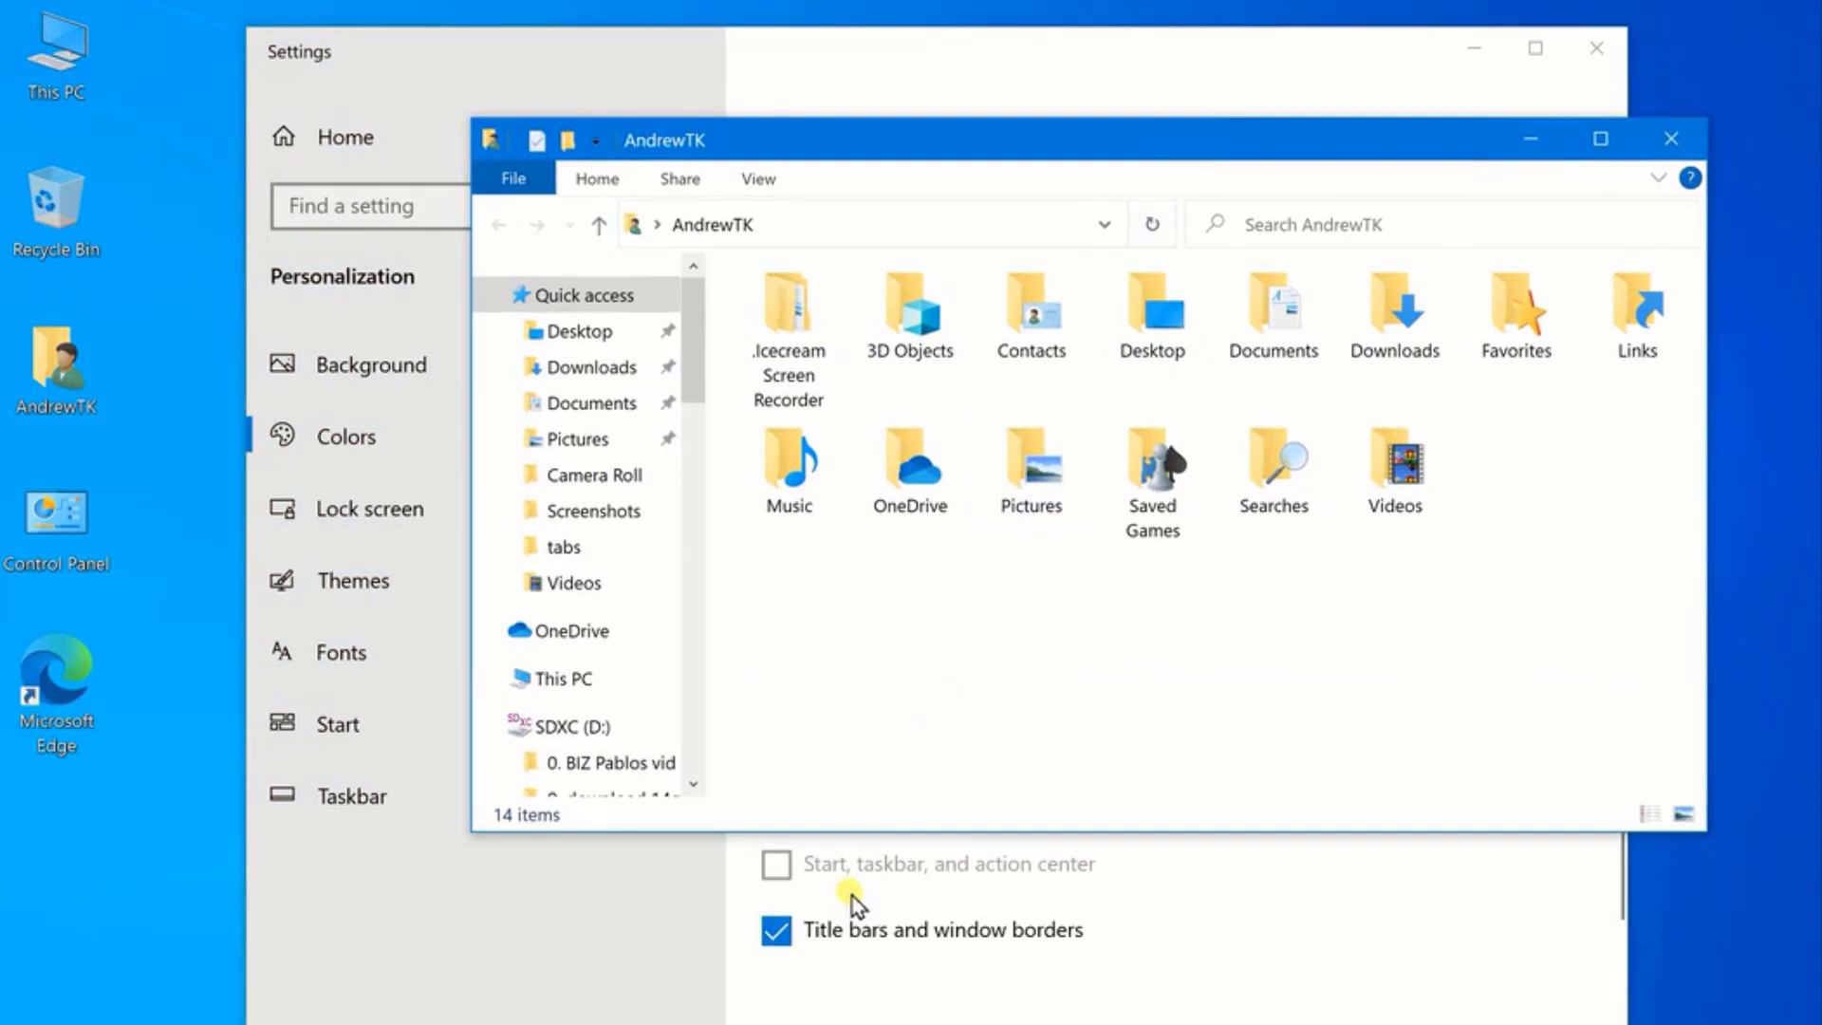
- Set the accent color to Orchid light and bring the personal folder window forward to view its title bar
click(1144, 926)
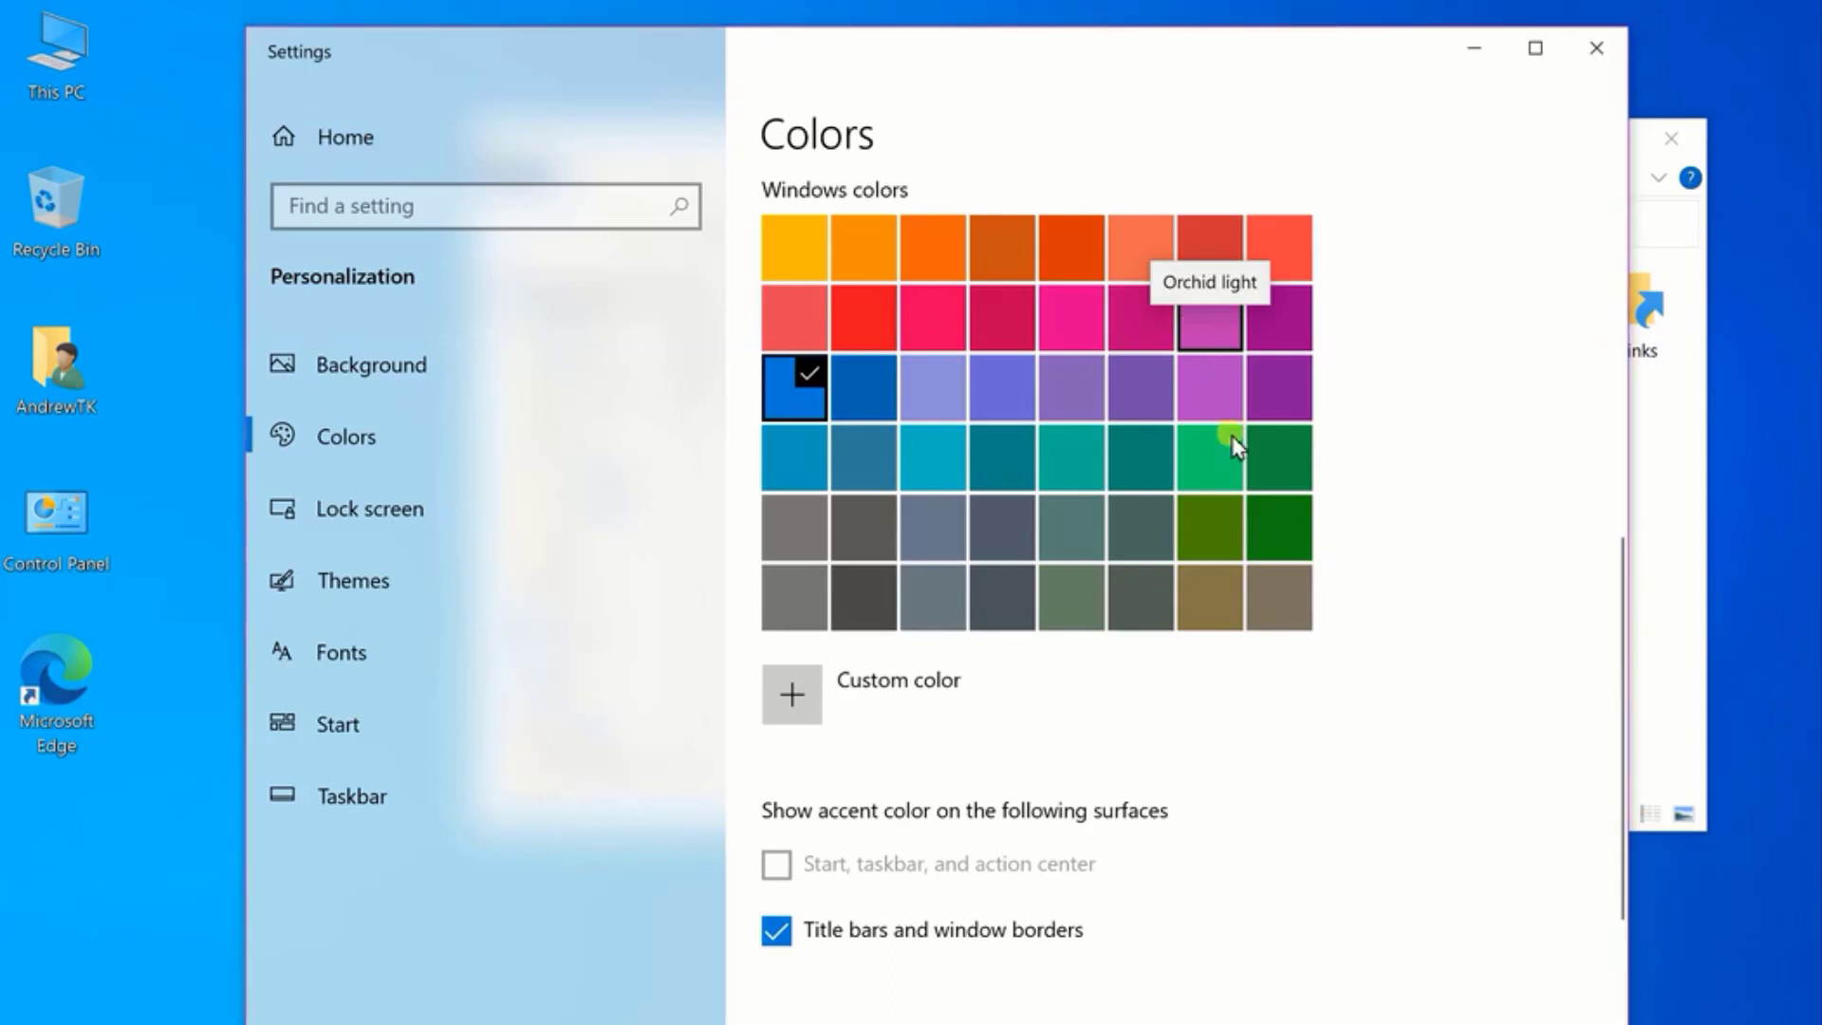
click(1215, 333)
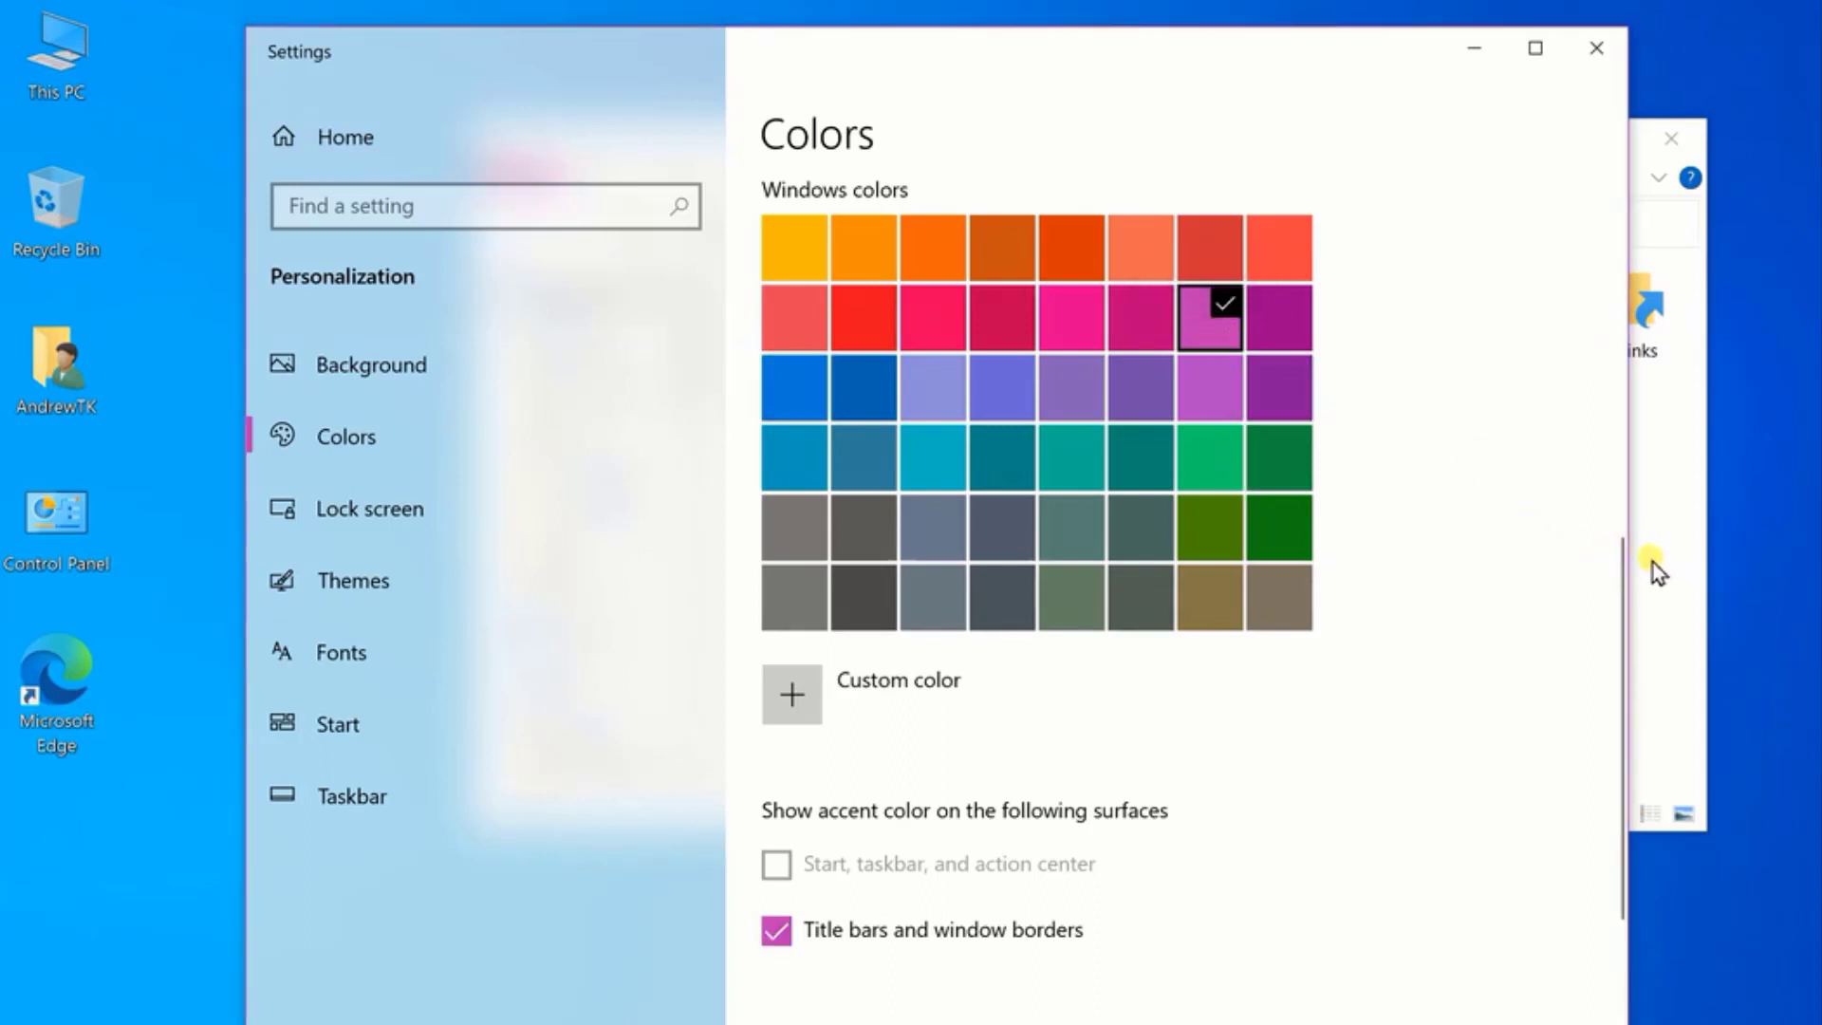
click(1651, 562)
drag(1151, 134, 976, 265)
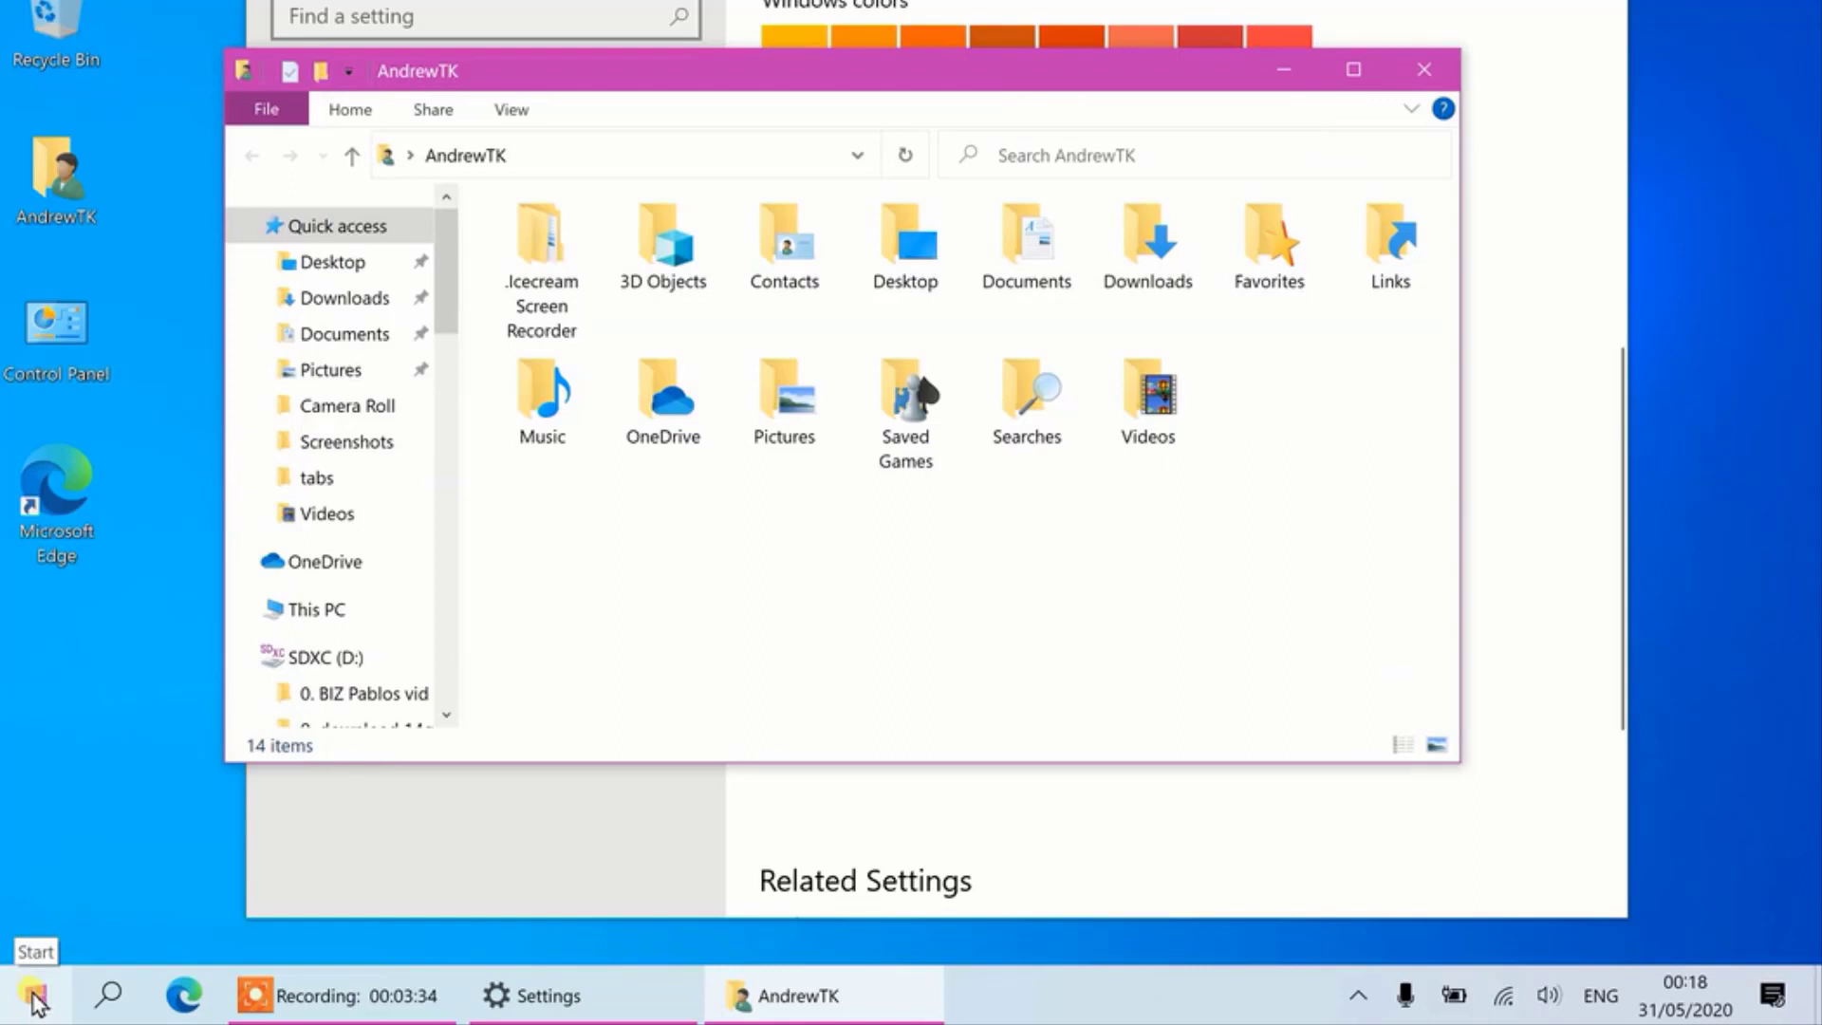
- Check the accent color in the Start menu and on the active and inactive personal folder window, and close that window
click(34, 998)
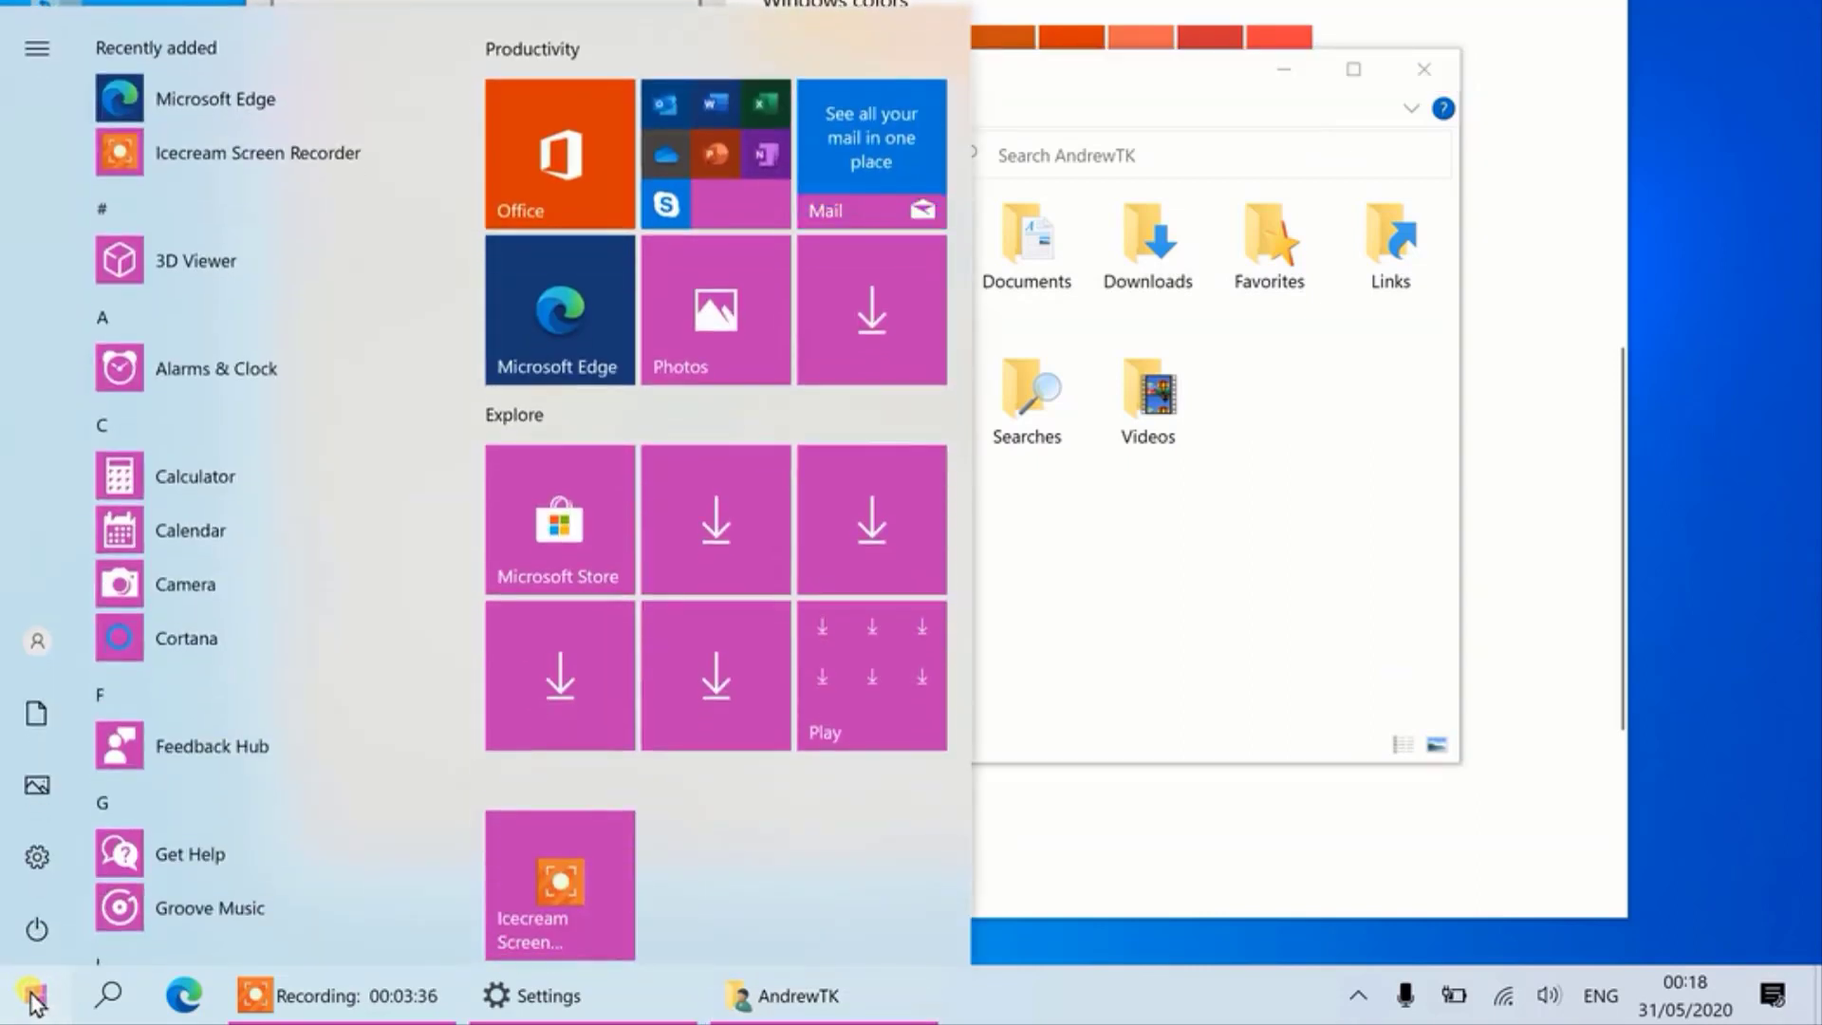
click(34, 998)
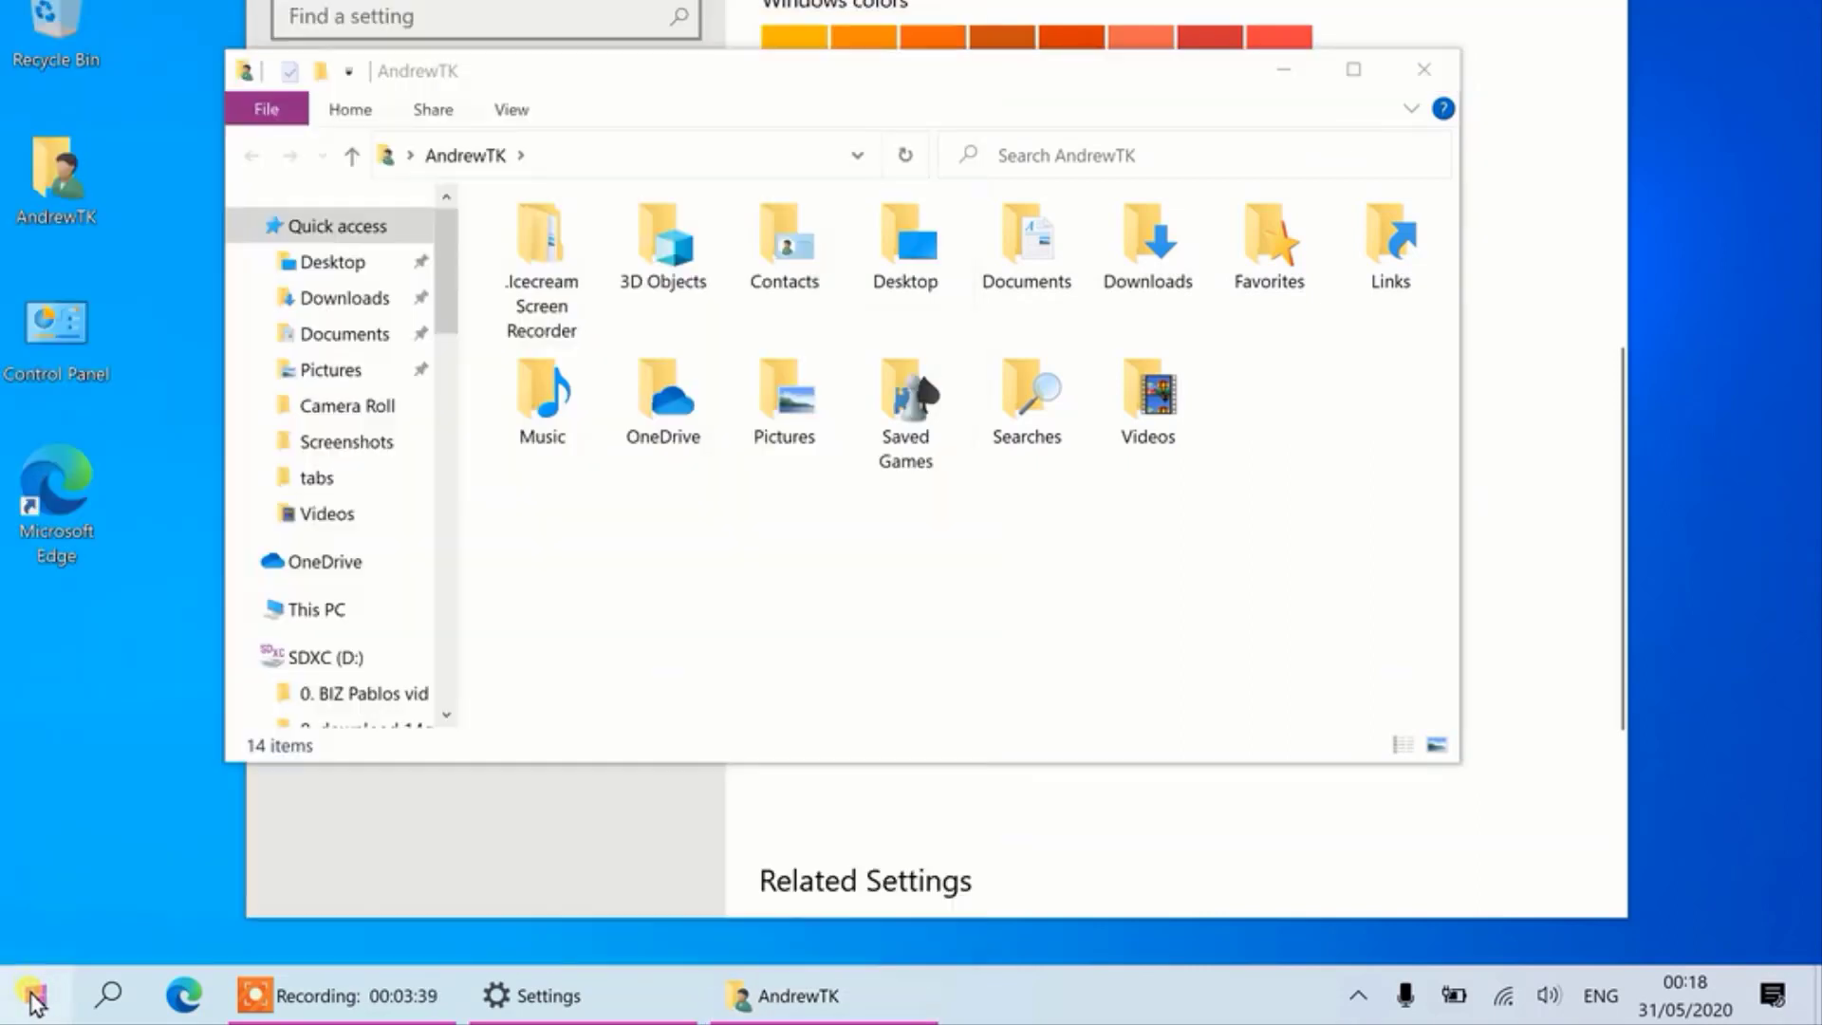
drag(1028, 70, 1214, 92)
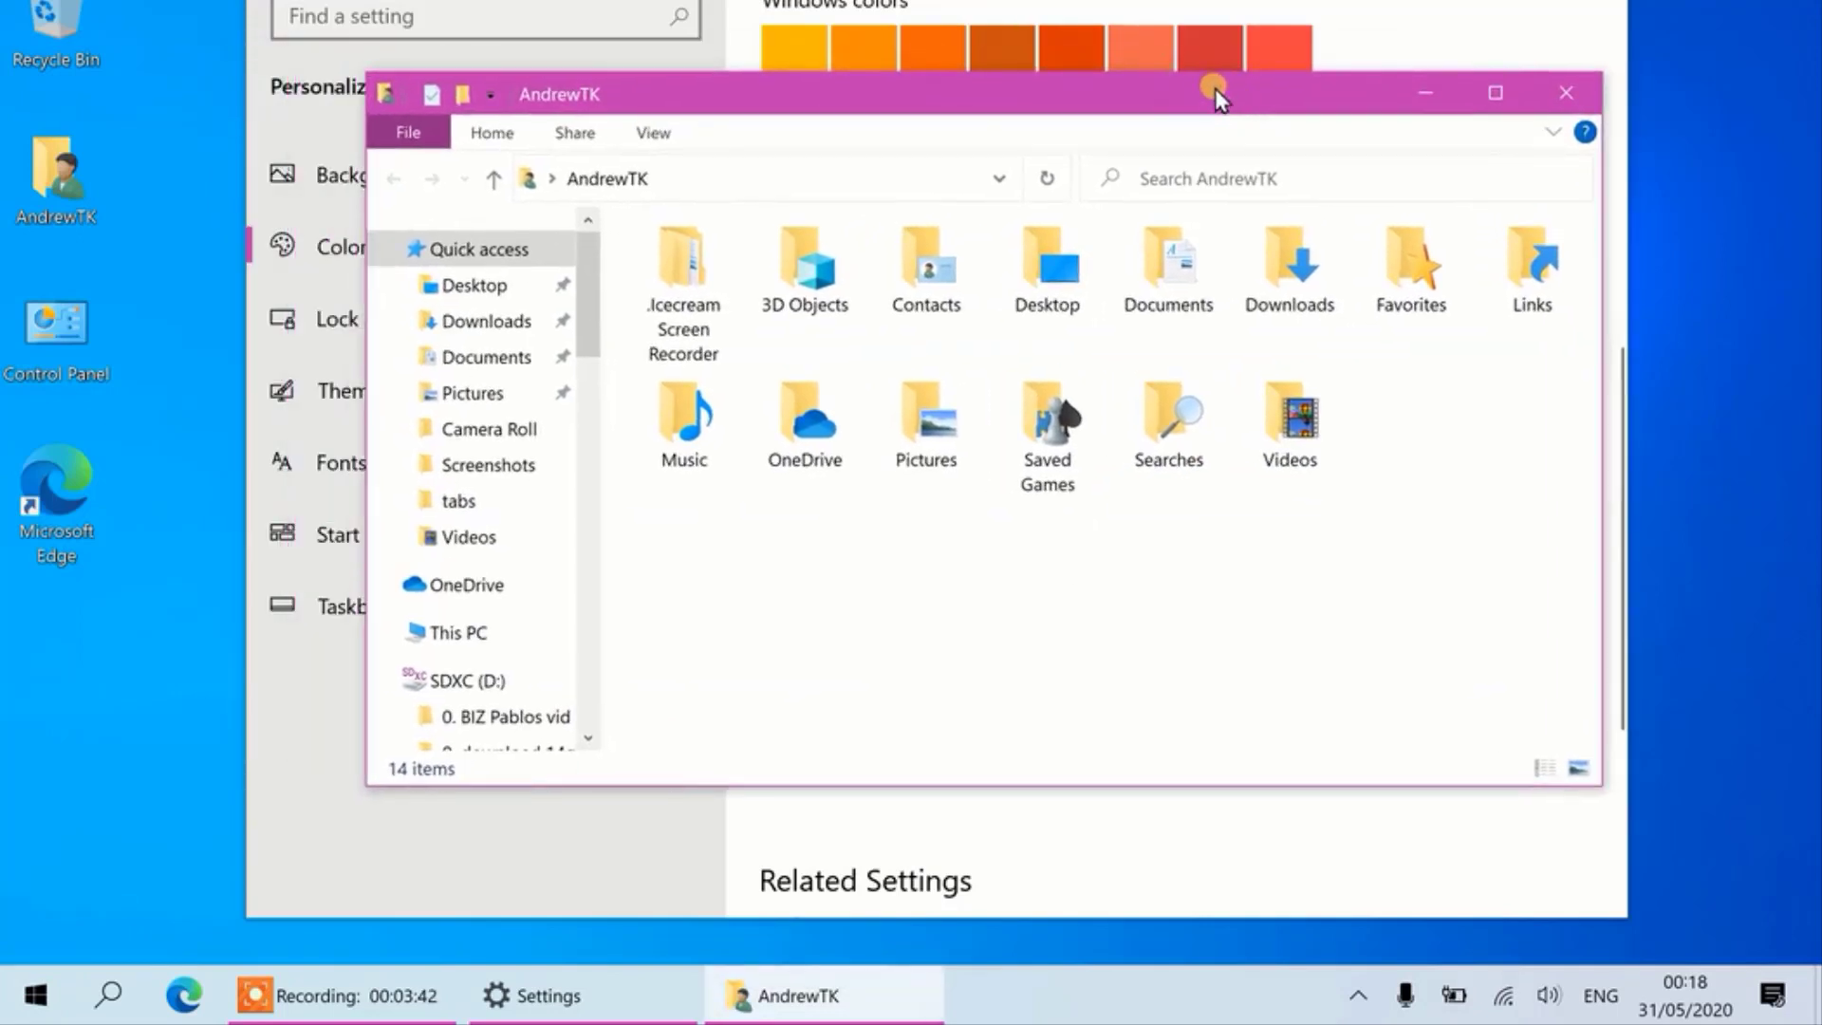
click(167, 730)
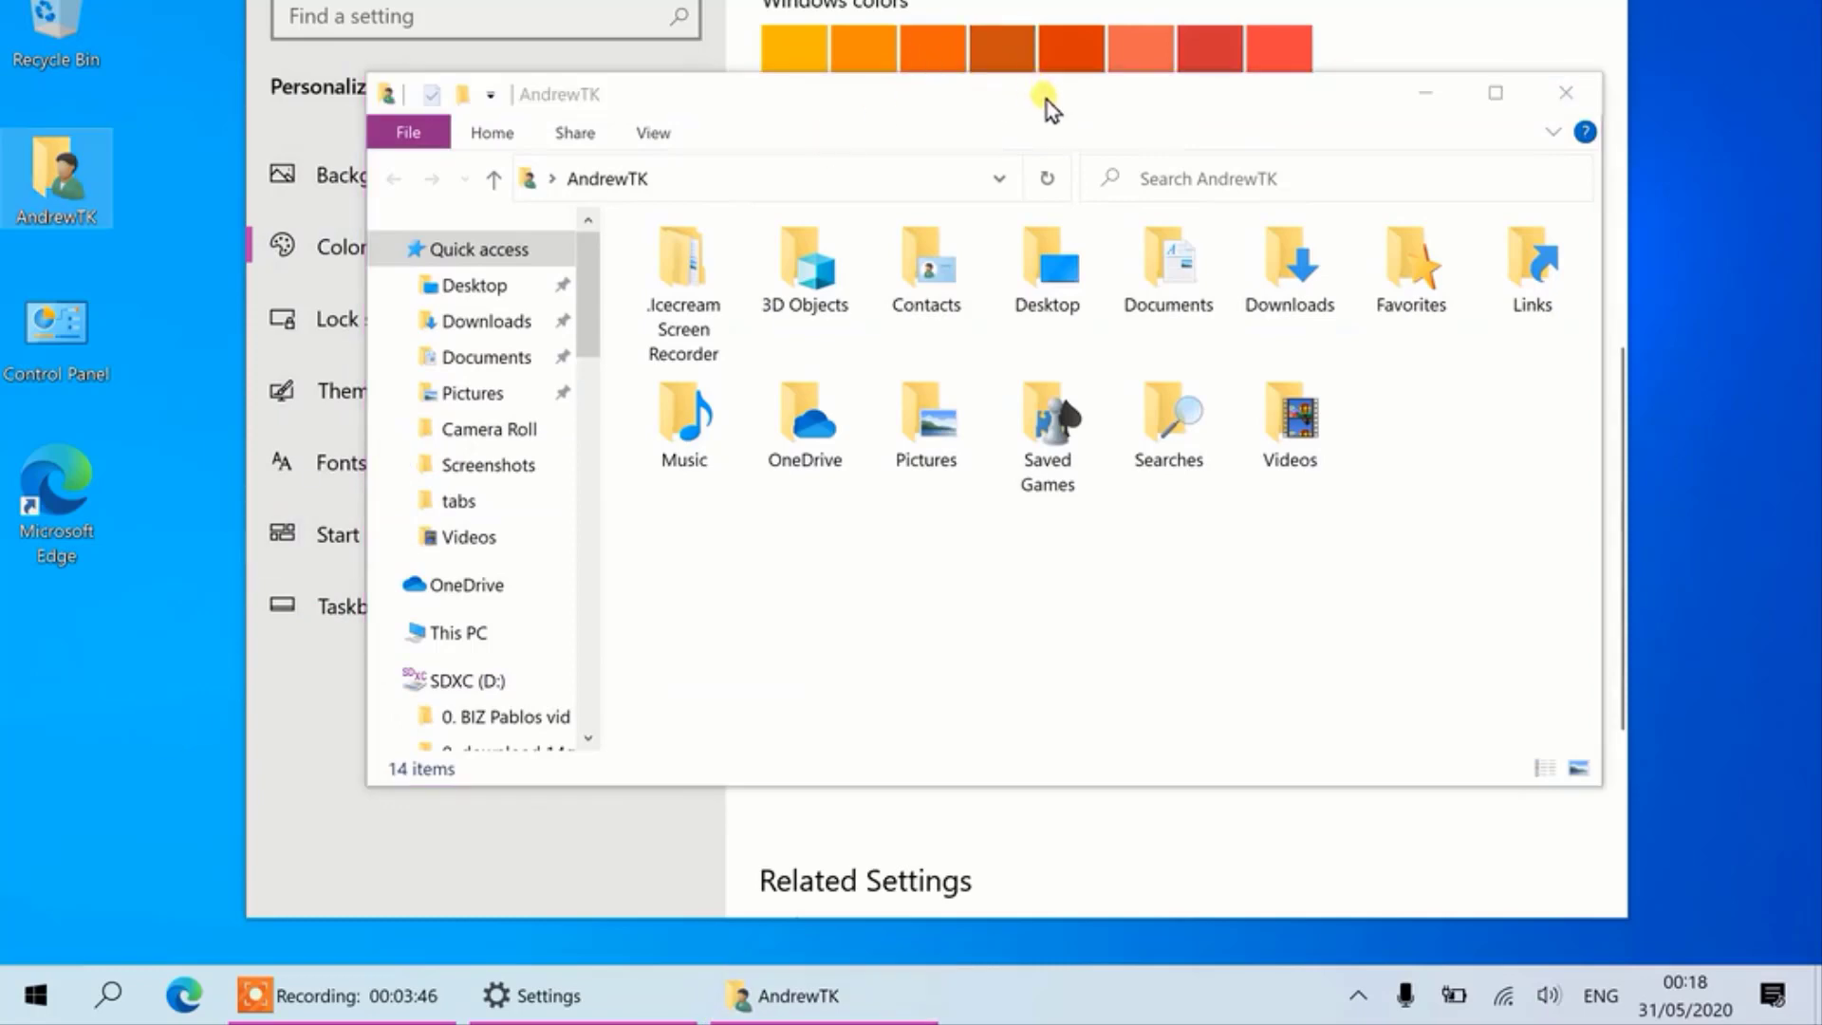
drag(1090, 106, 1129, 0)
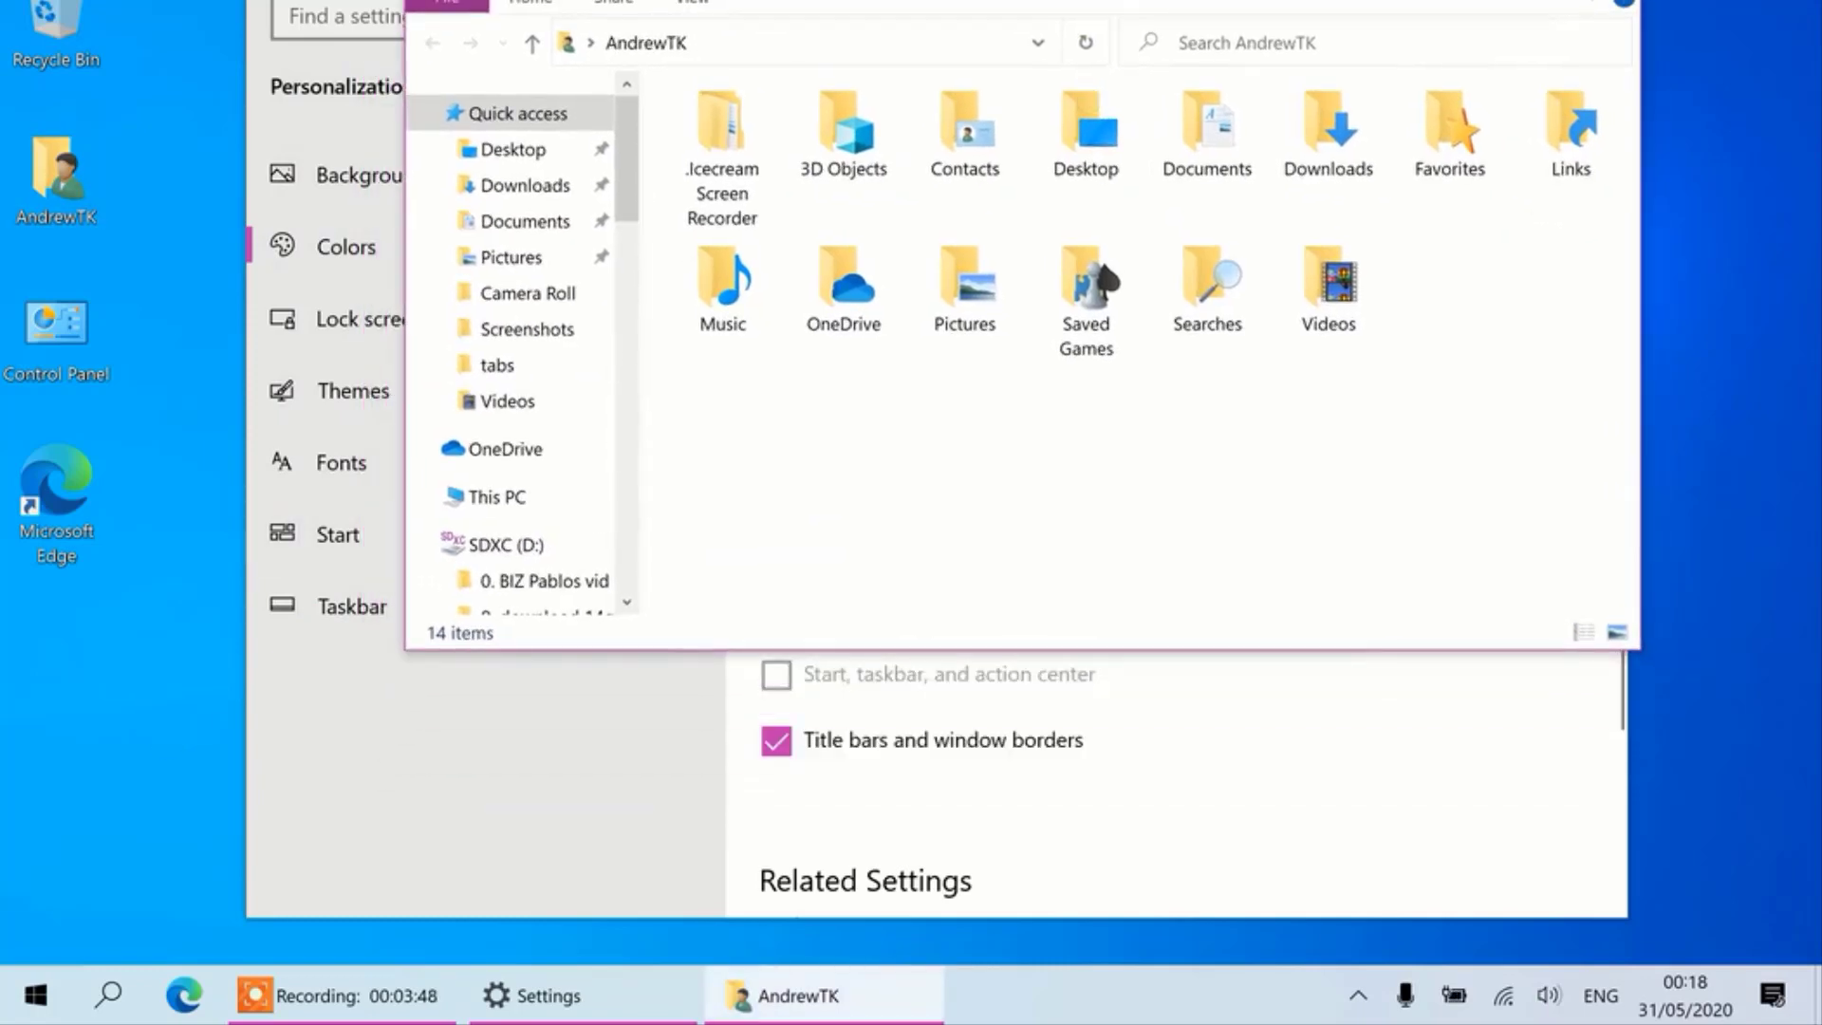
key(alt+F4)
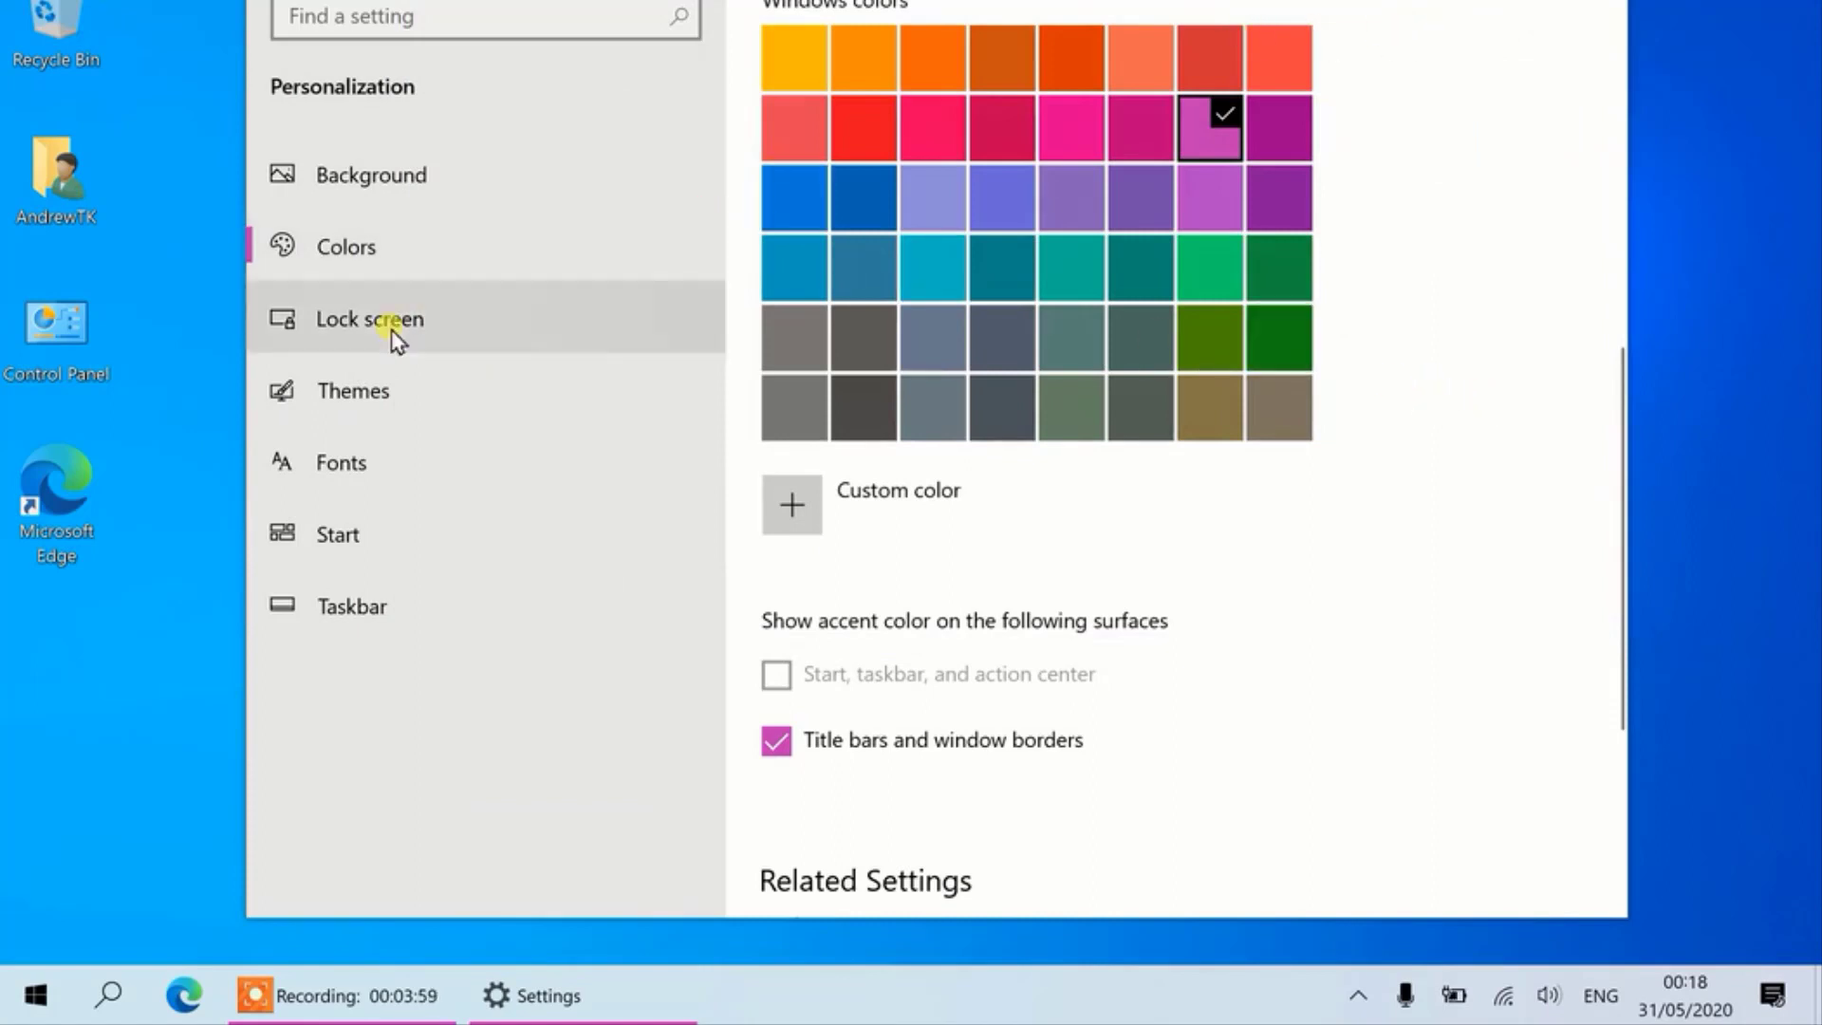
- In the Start settings, review the Start menu's folder shortcuts and open the "Choose which folders appear on Start" page
click(359, 539)
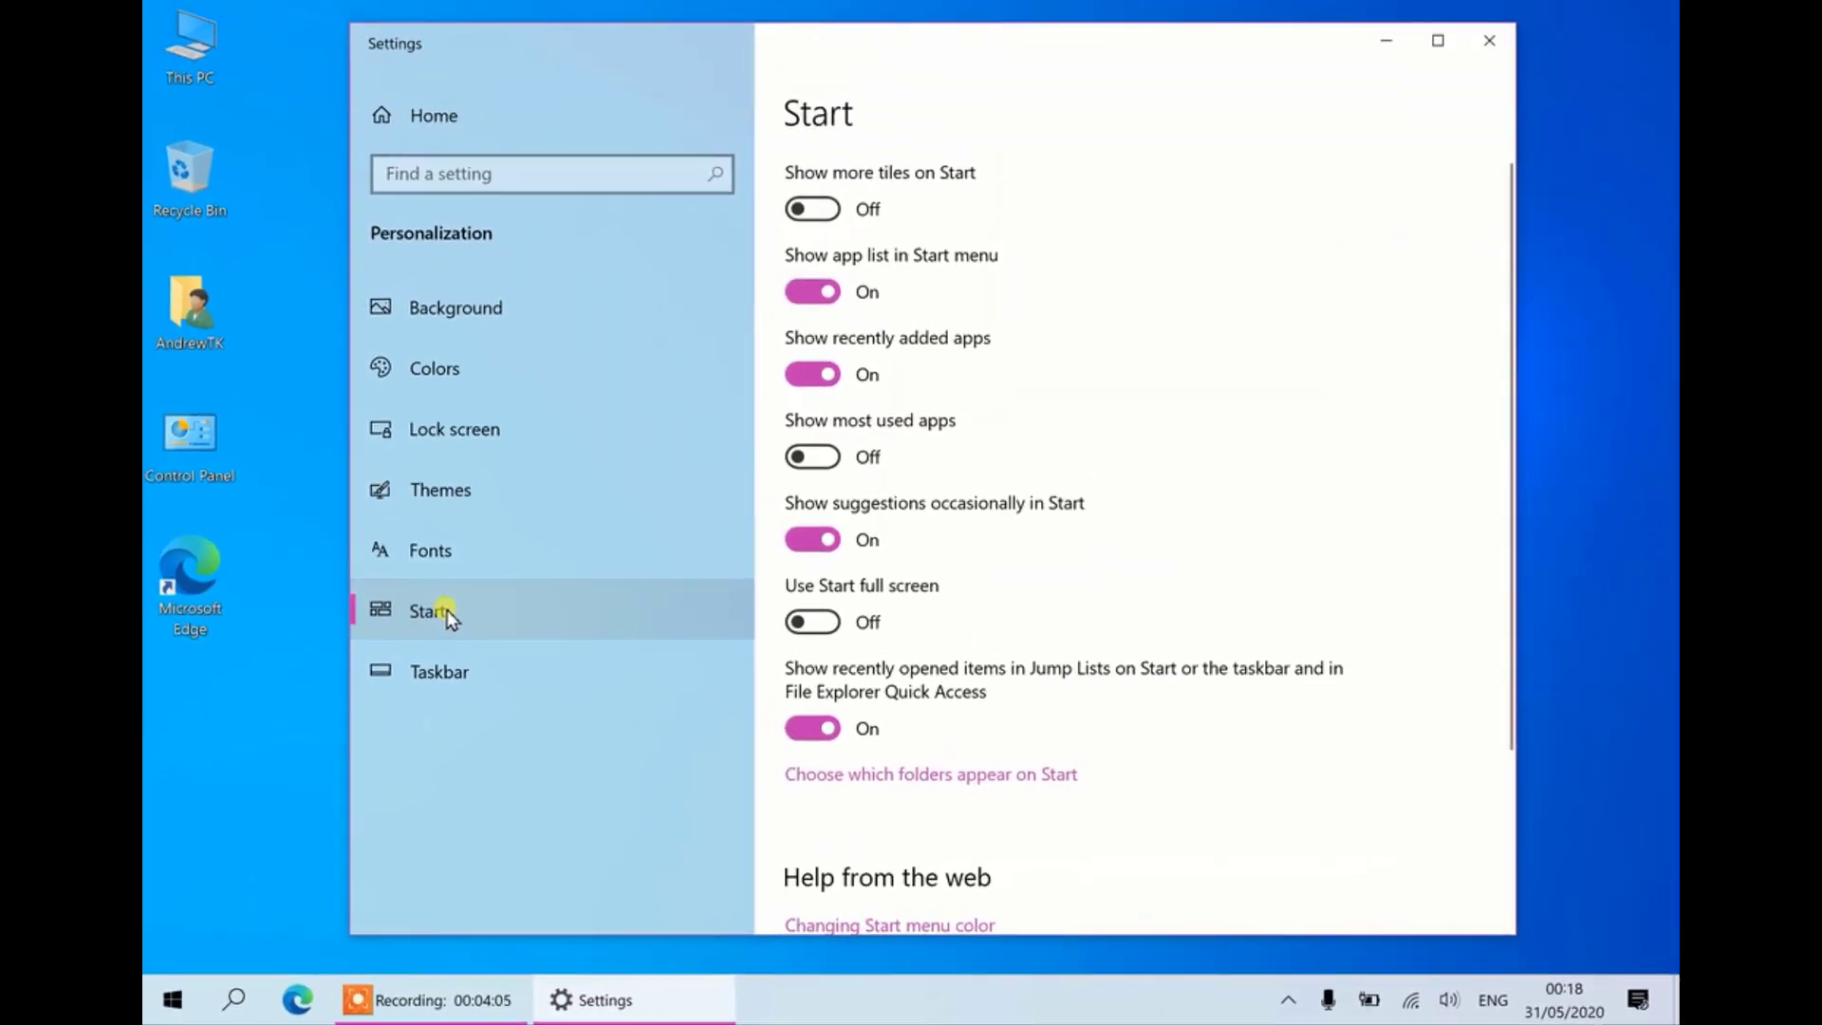
click(173, 1002)
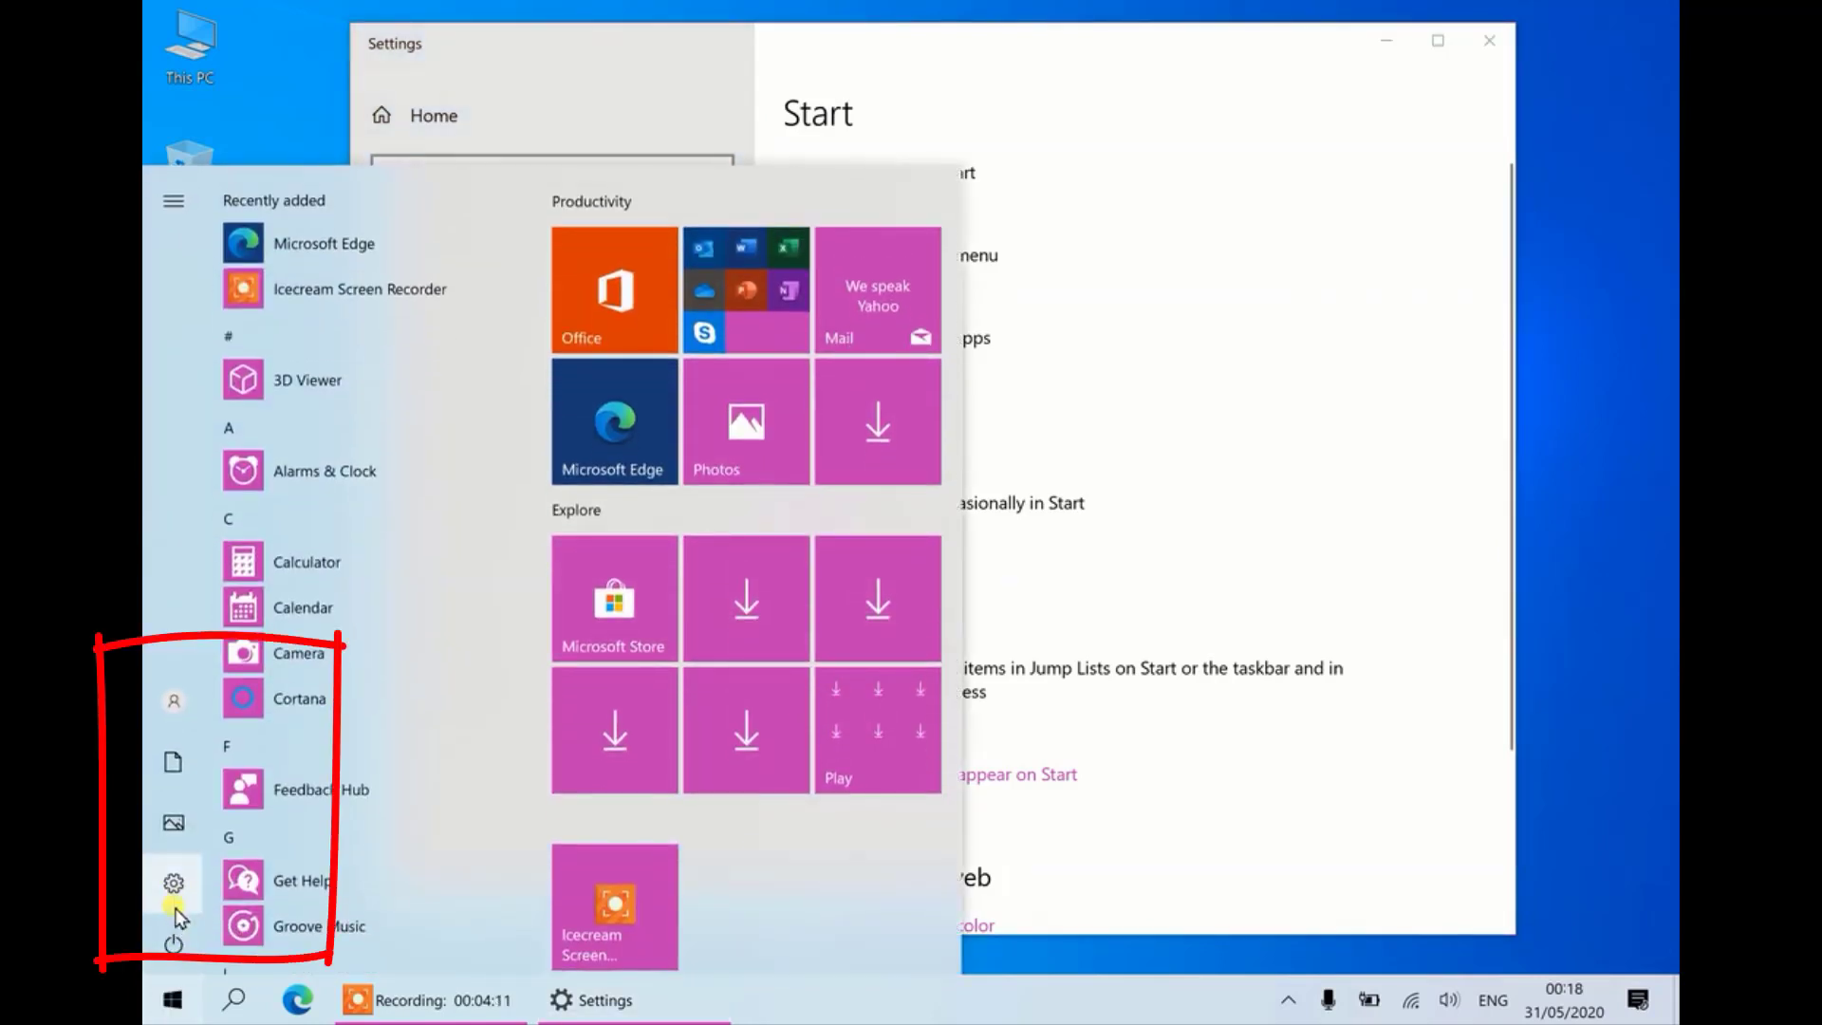
mouse_move(176, 888)
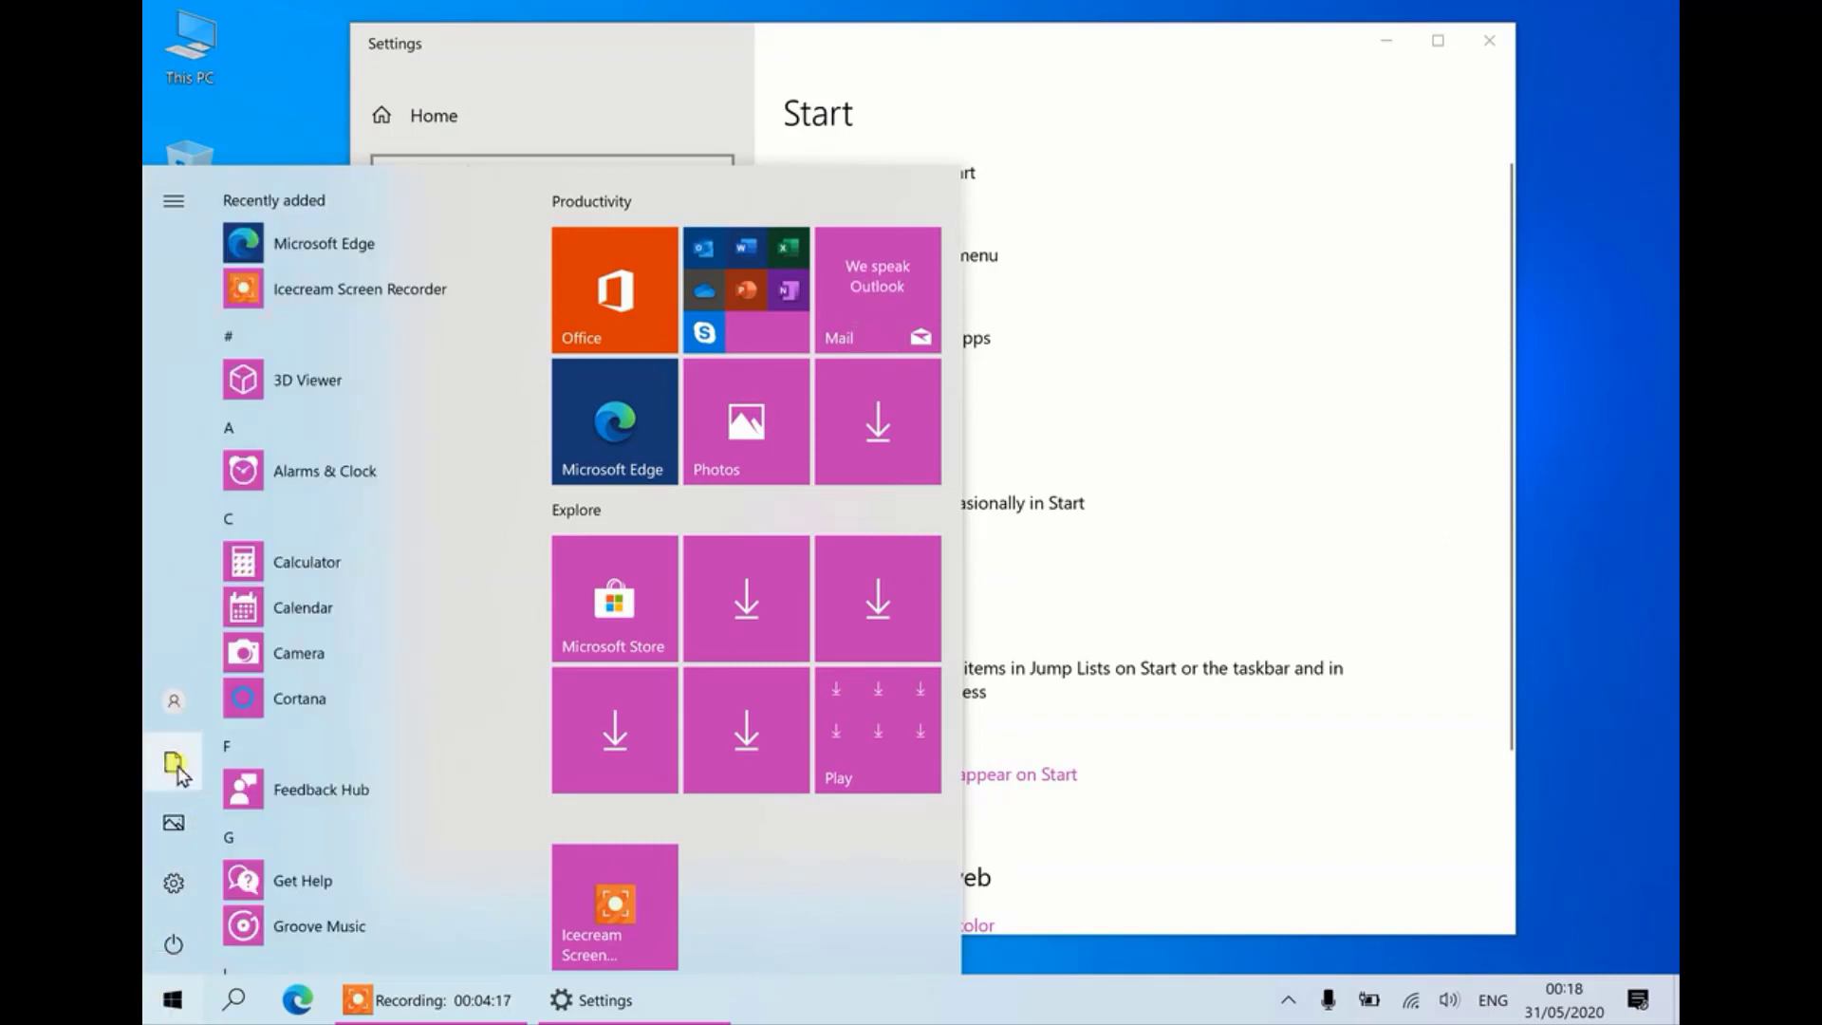
mouse_move(173, 822)
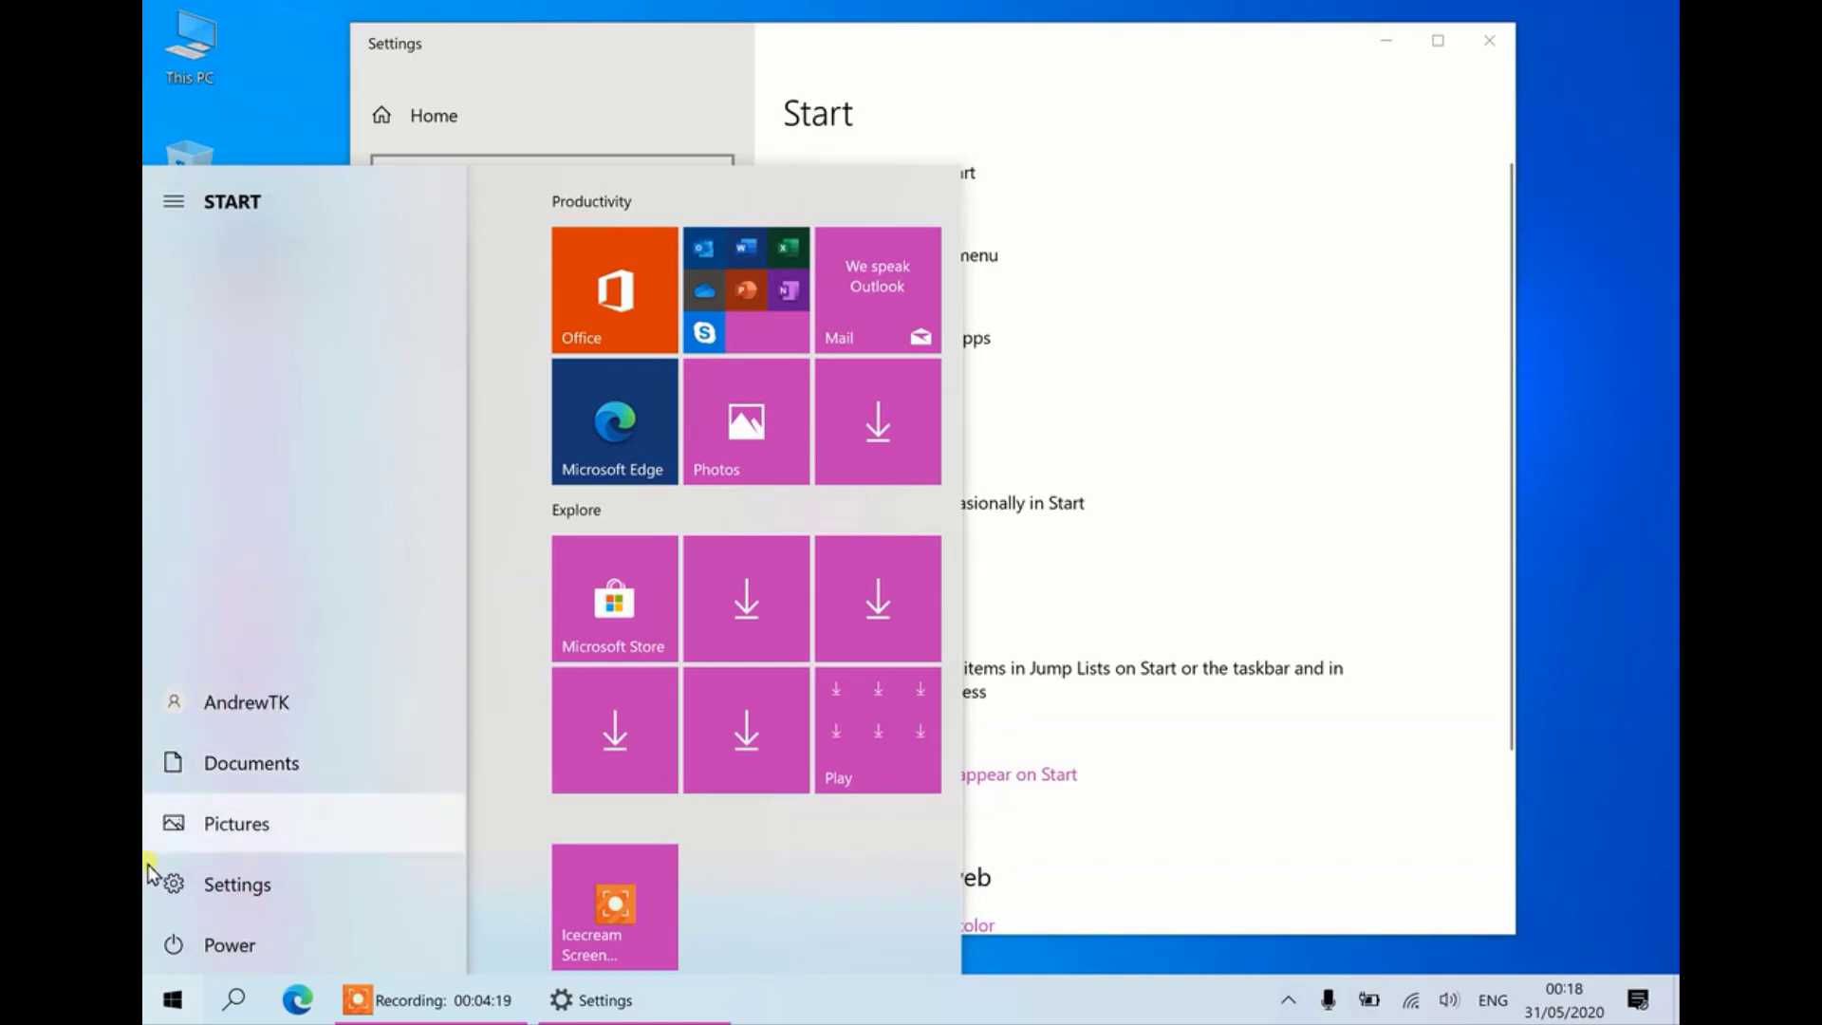
click(171, 999)
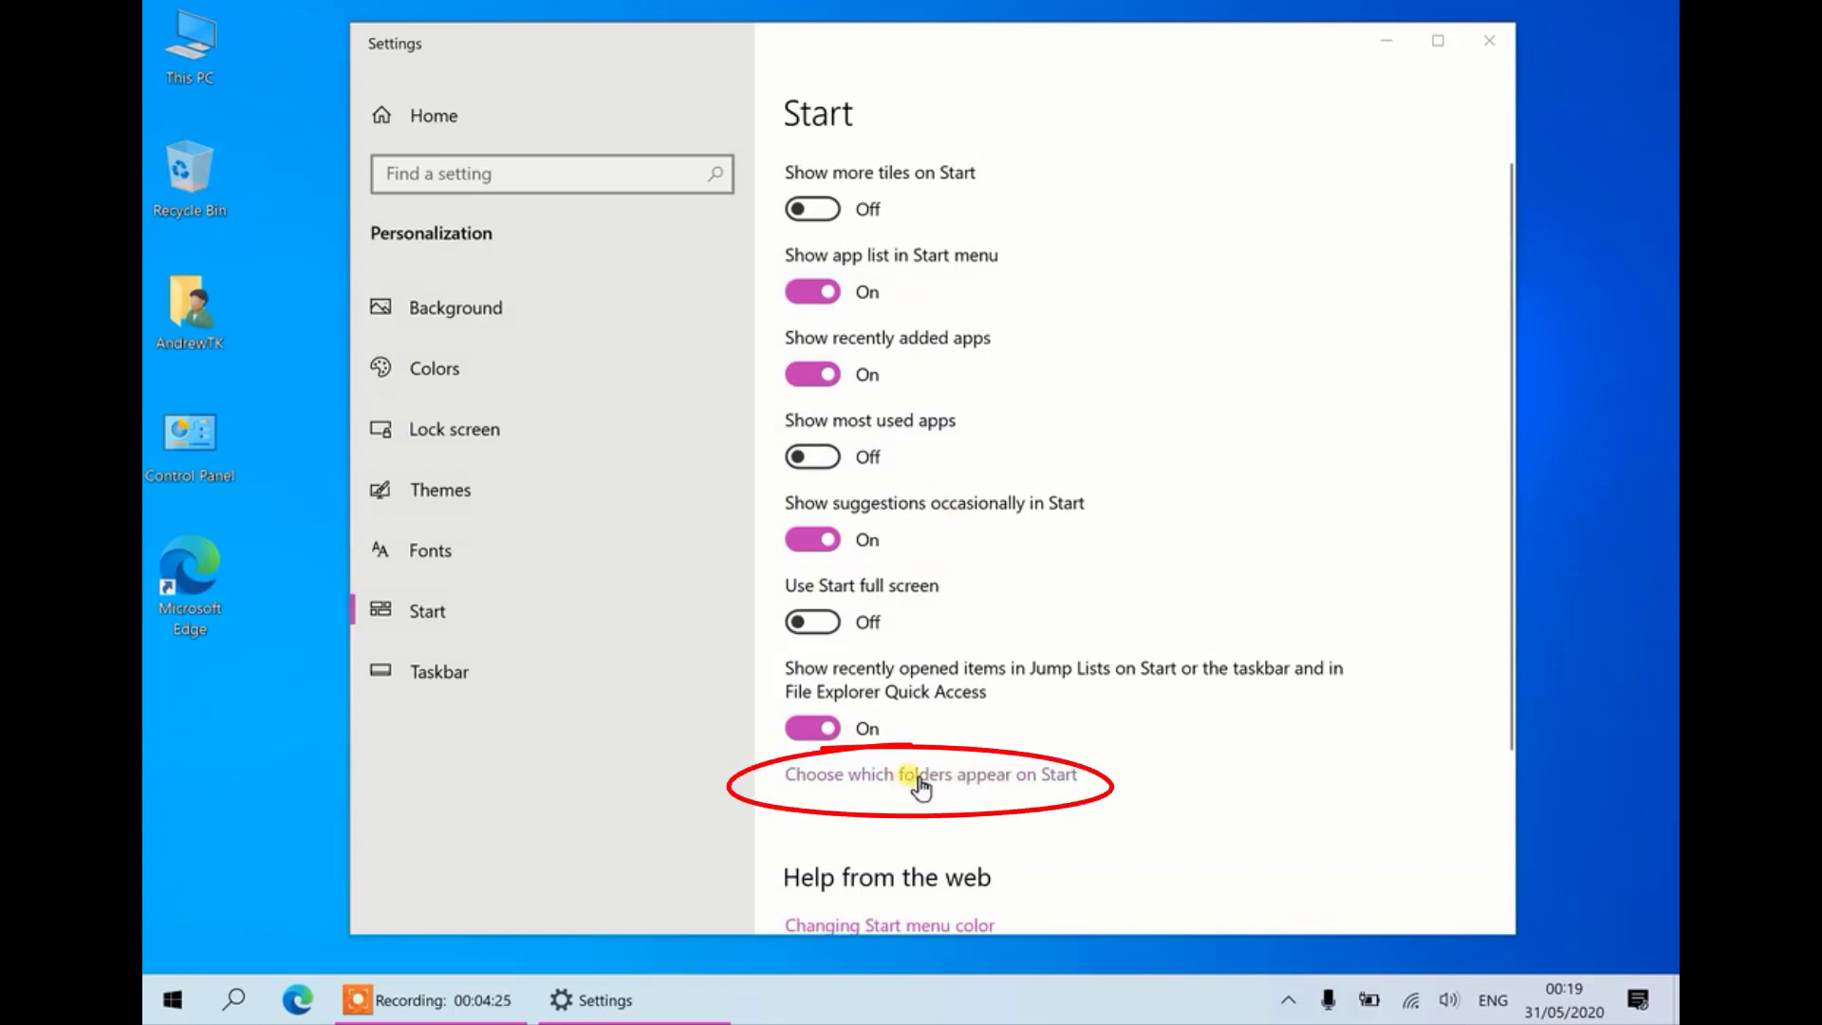
click(953, 782)
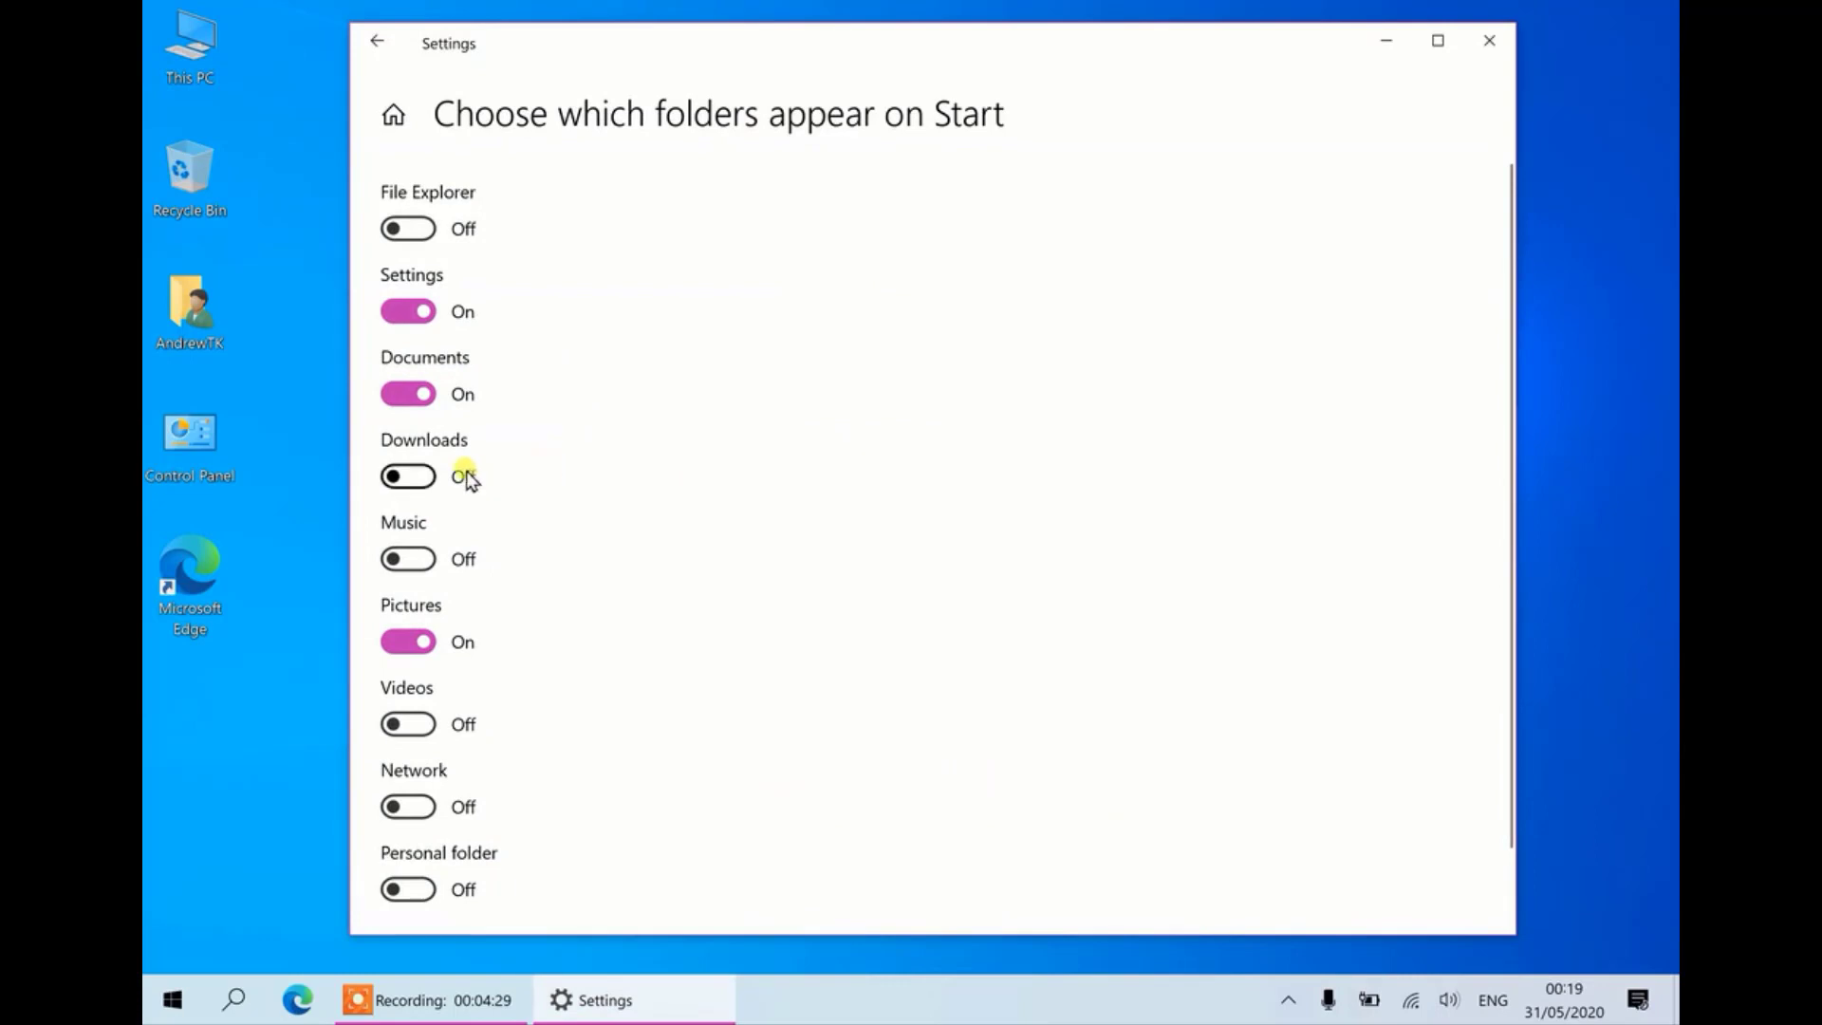
- Turn on the Downloads, Music, Videos and Personal folder shortcuts for Start, and return to the main Start settings
click(418, 476)
click(417, 559)
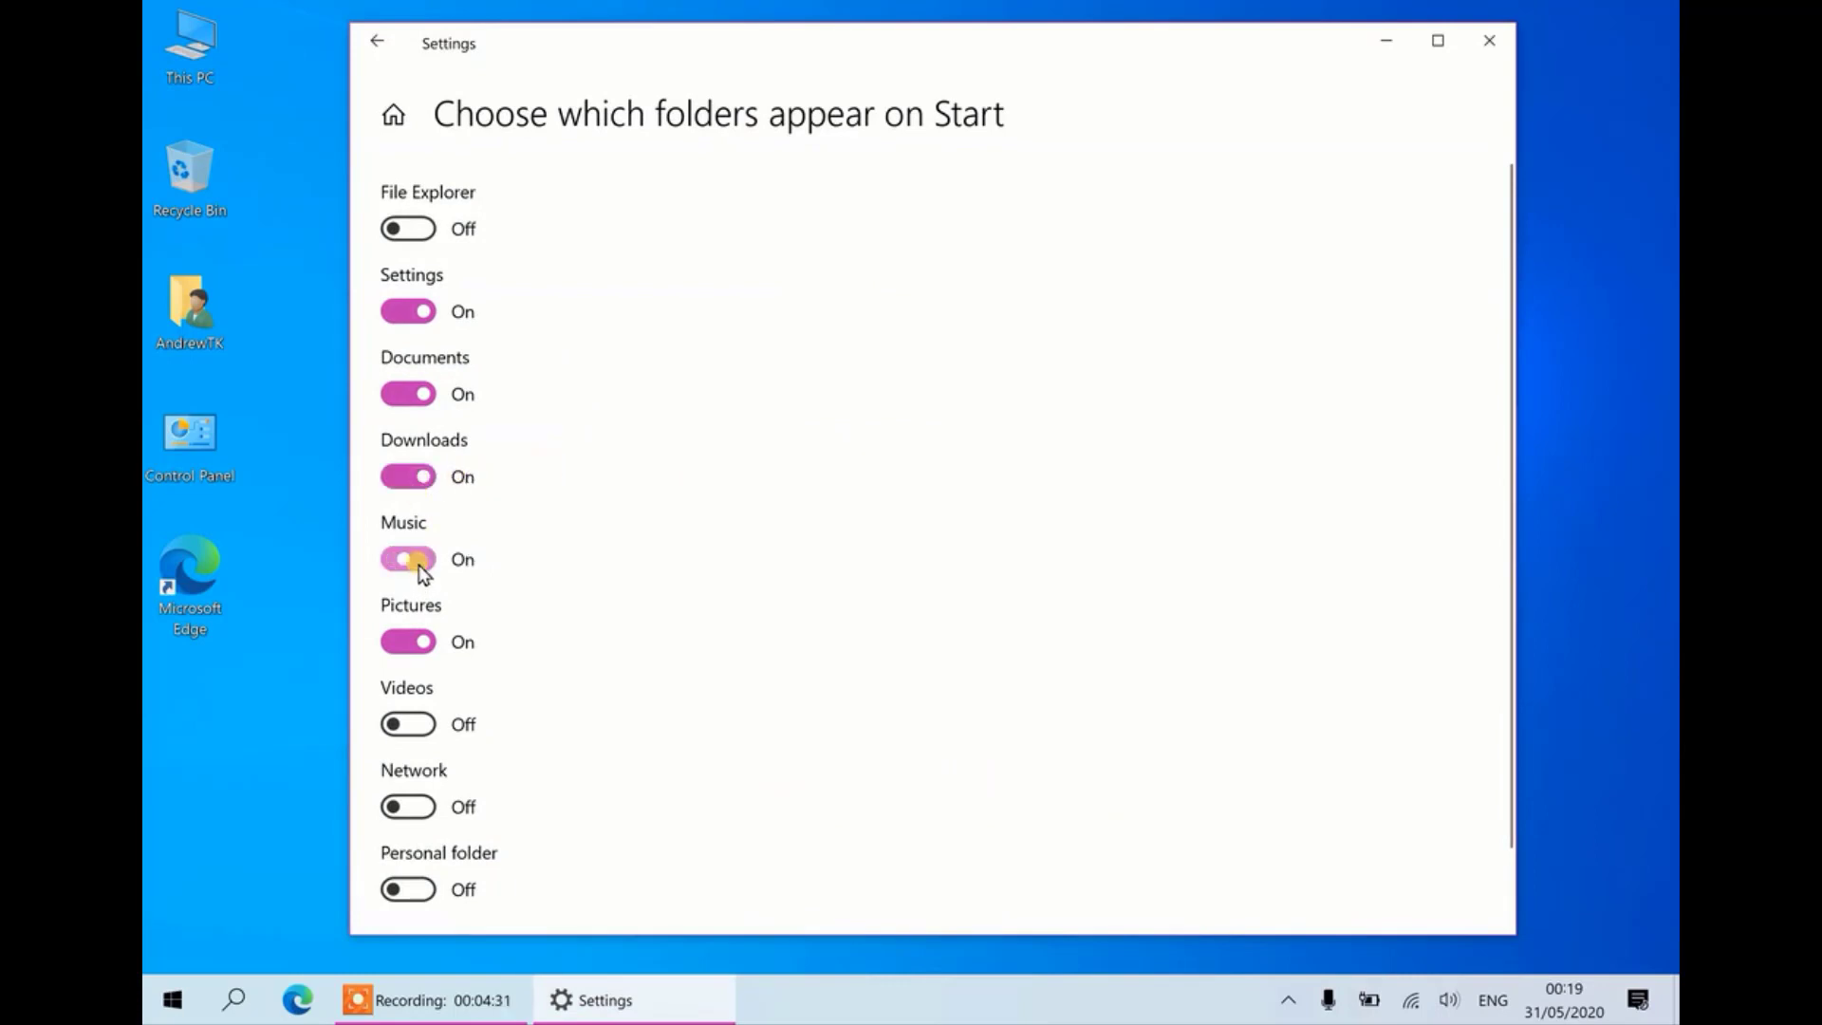
click(427, 724)
click(421, 890)
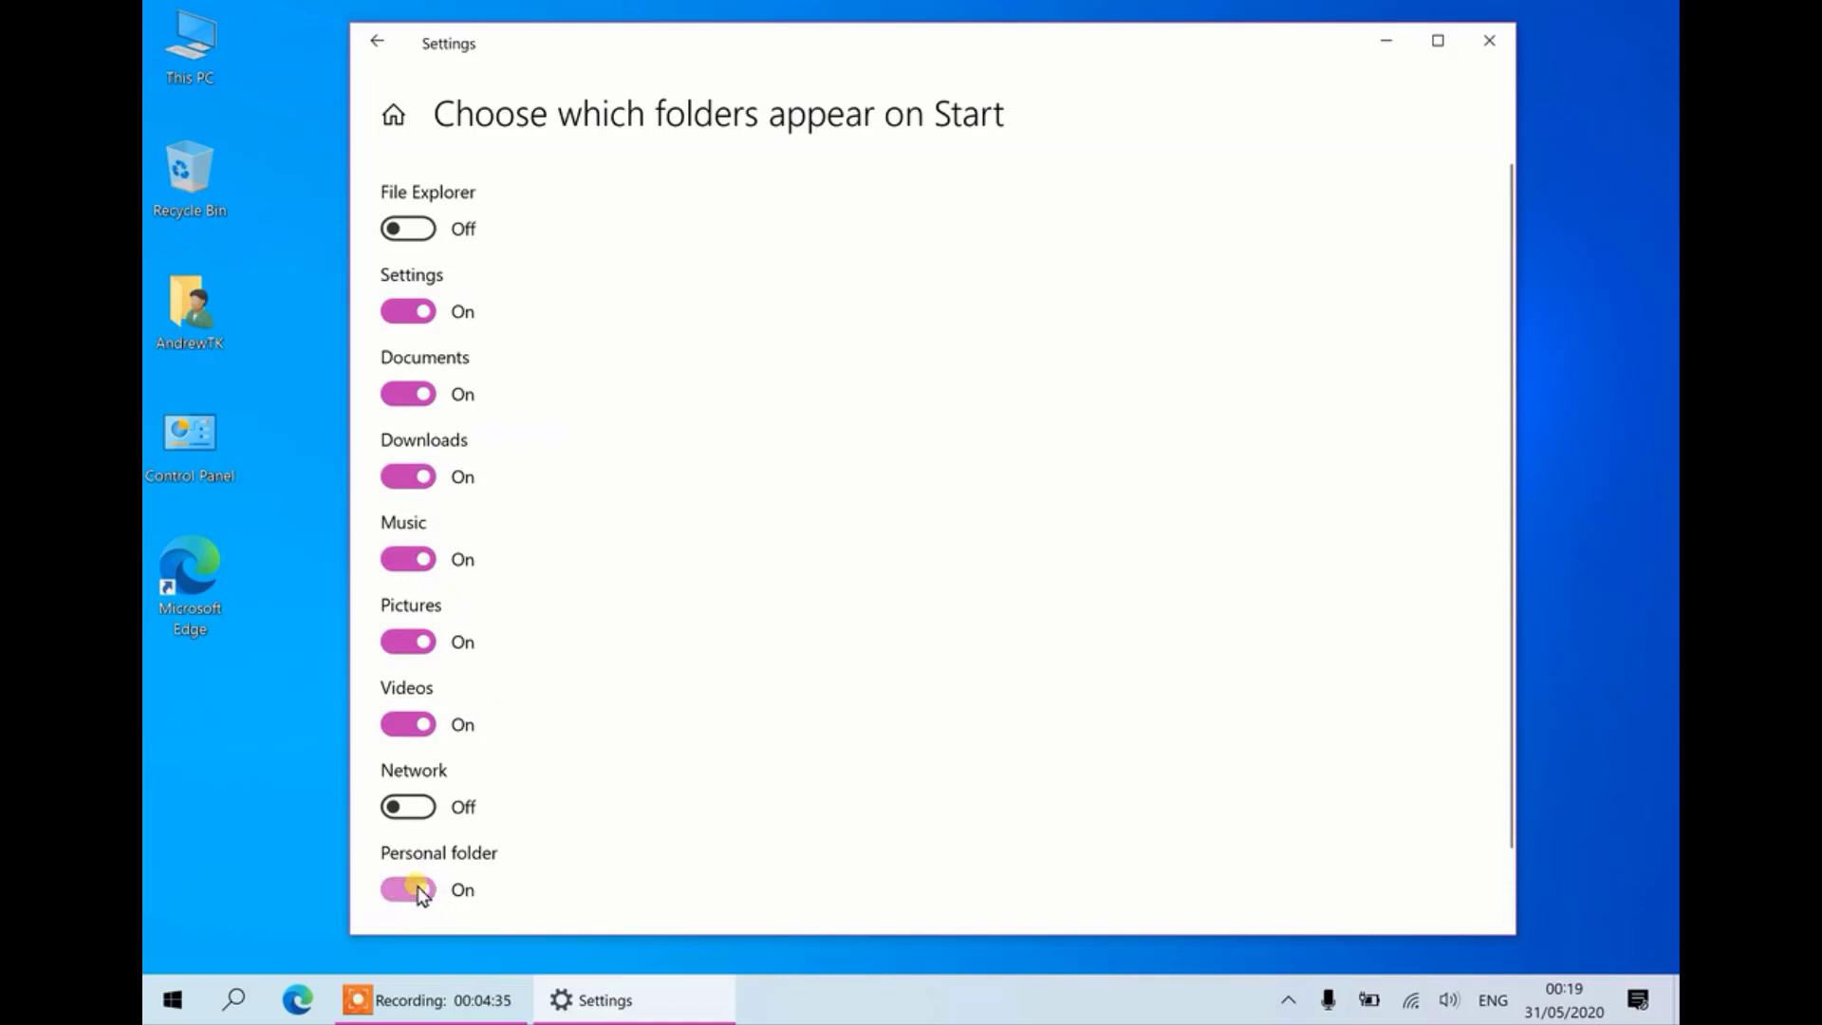
click(388, 46)
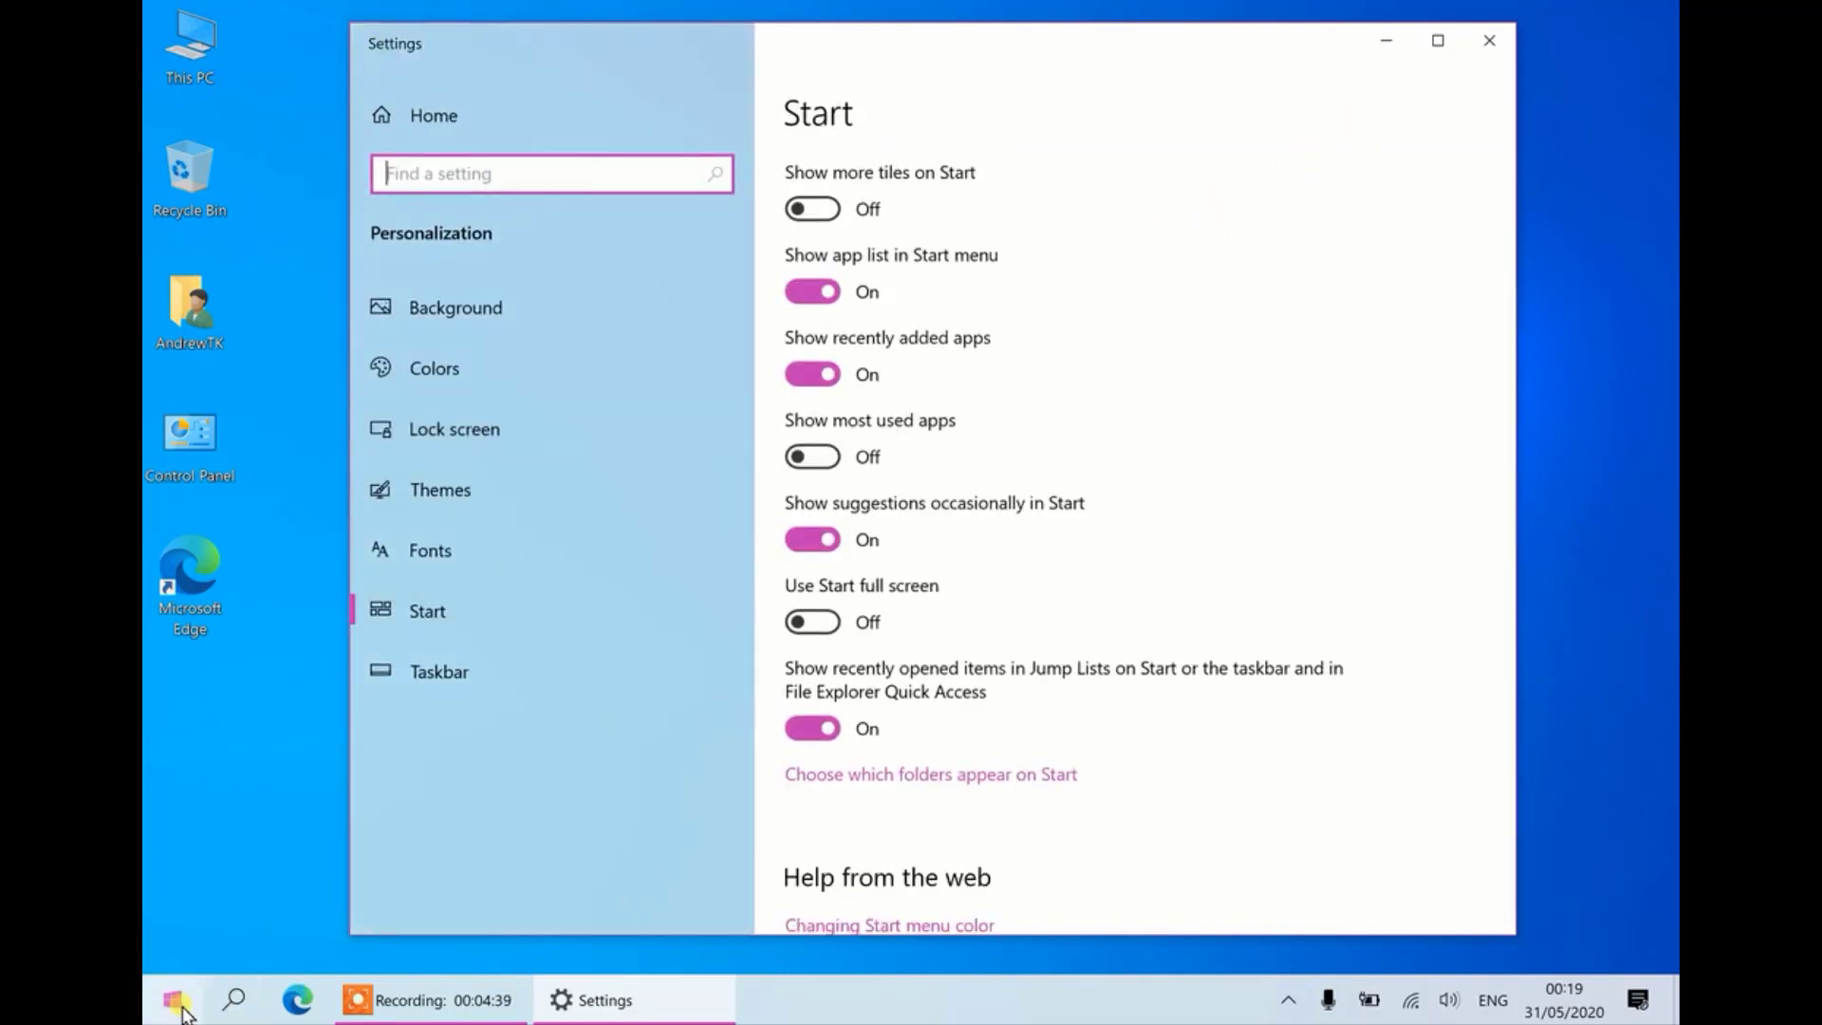
- Open the Start menu, expand its side list to check the folder shortcuts, and close it again
click(175, 1008)
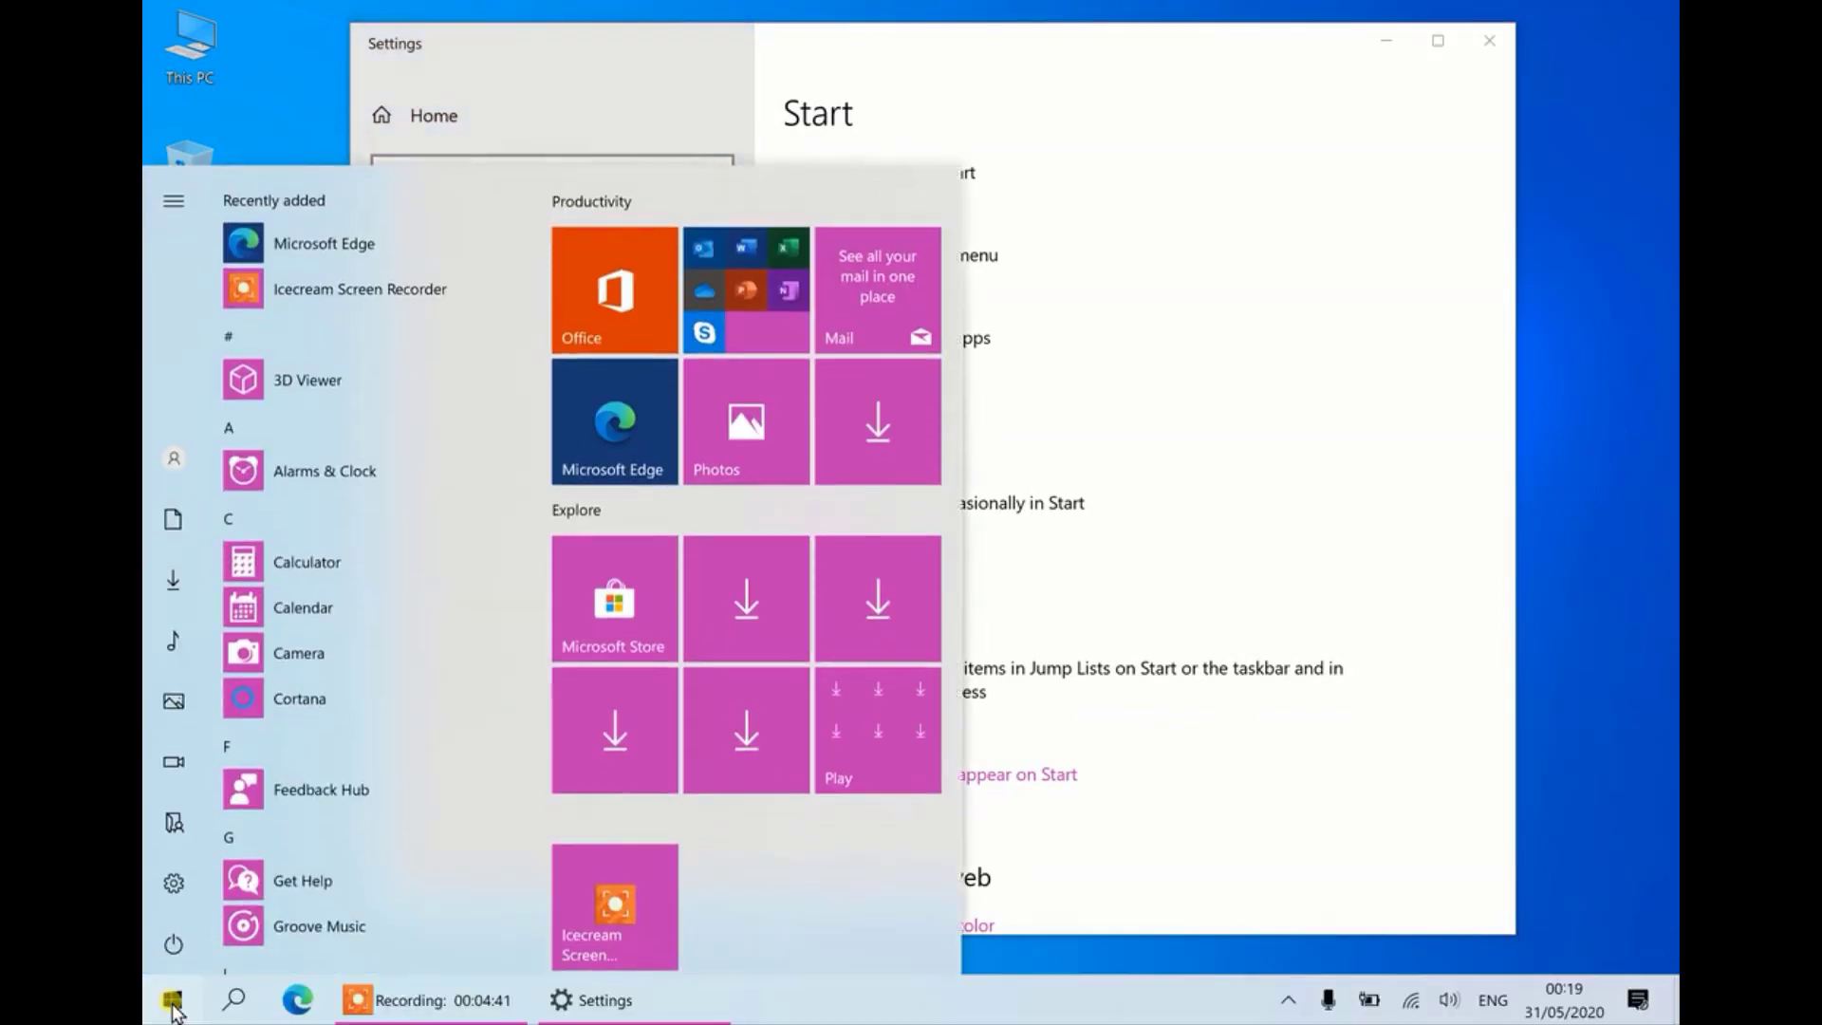
mouse_move(179, 815)
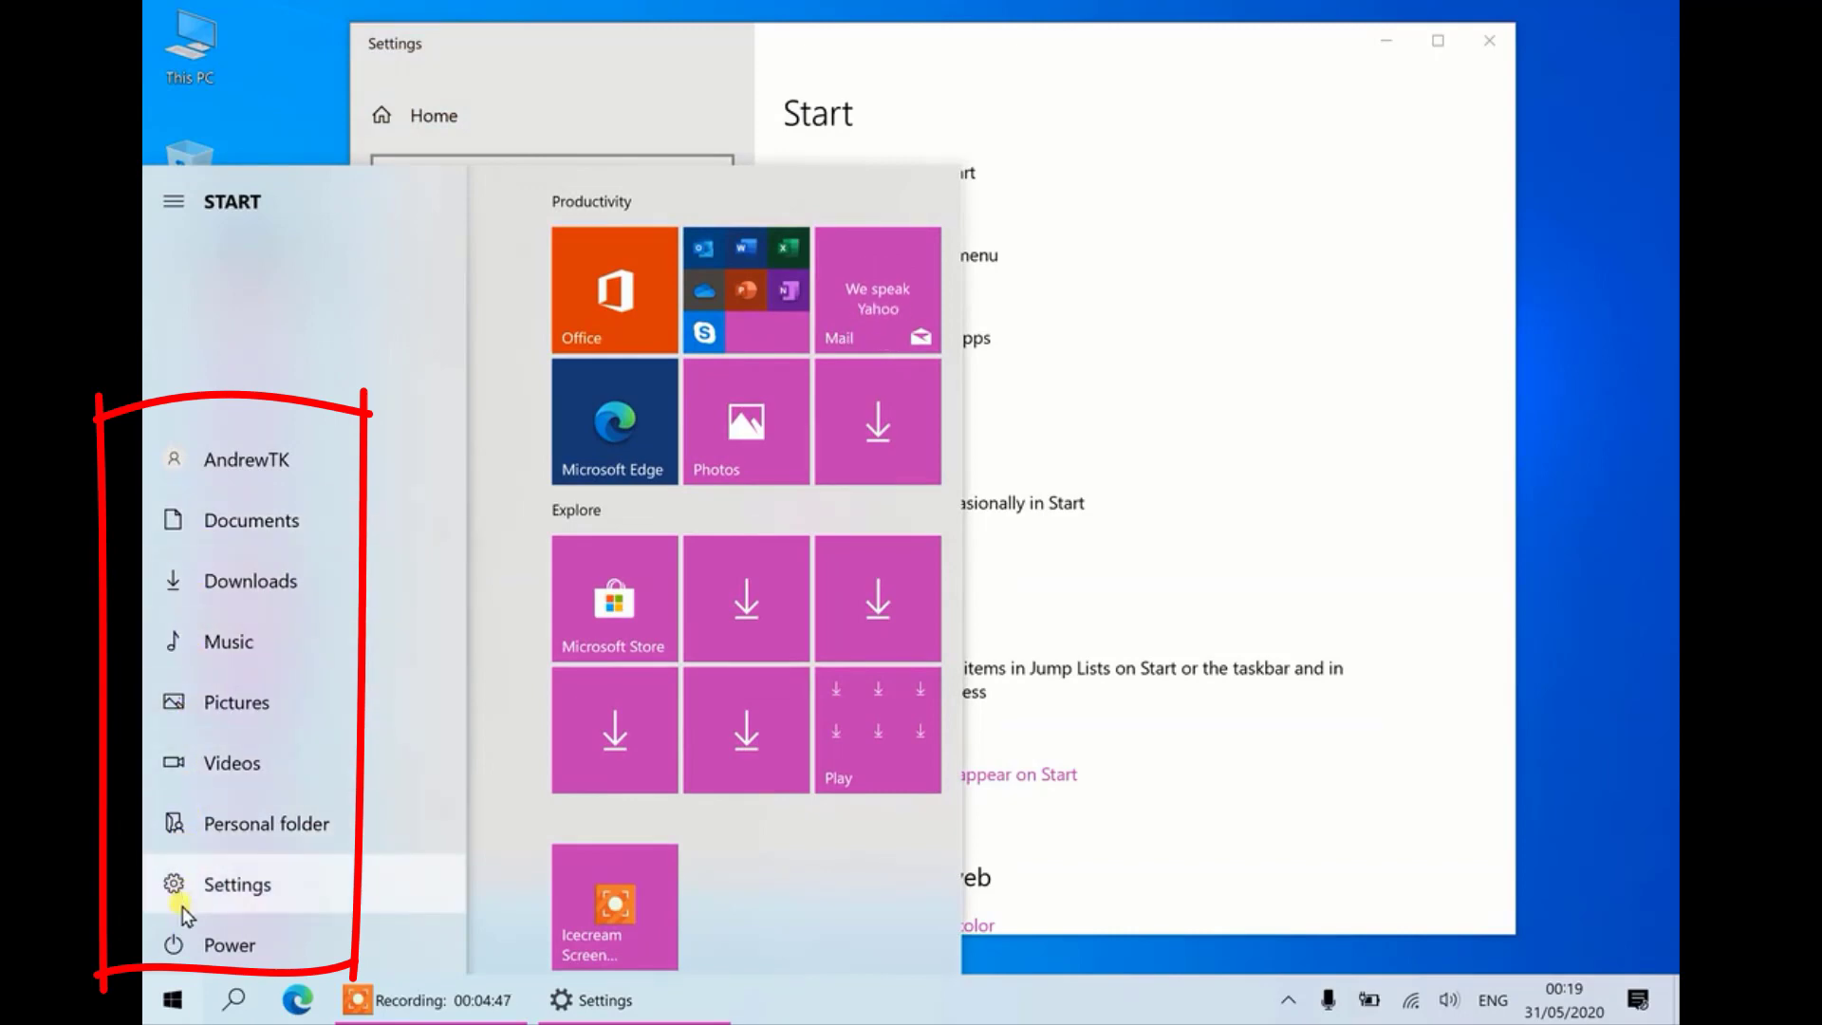
click(171, 1001)
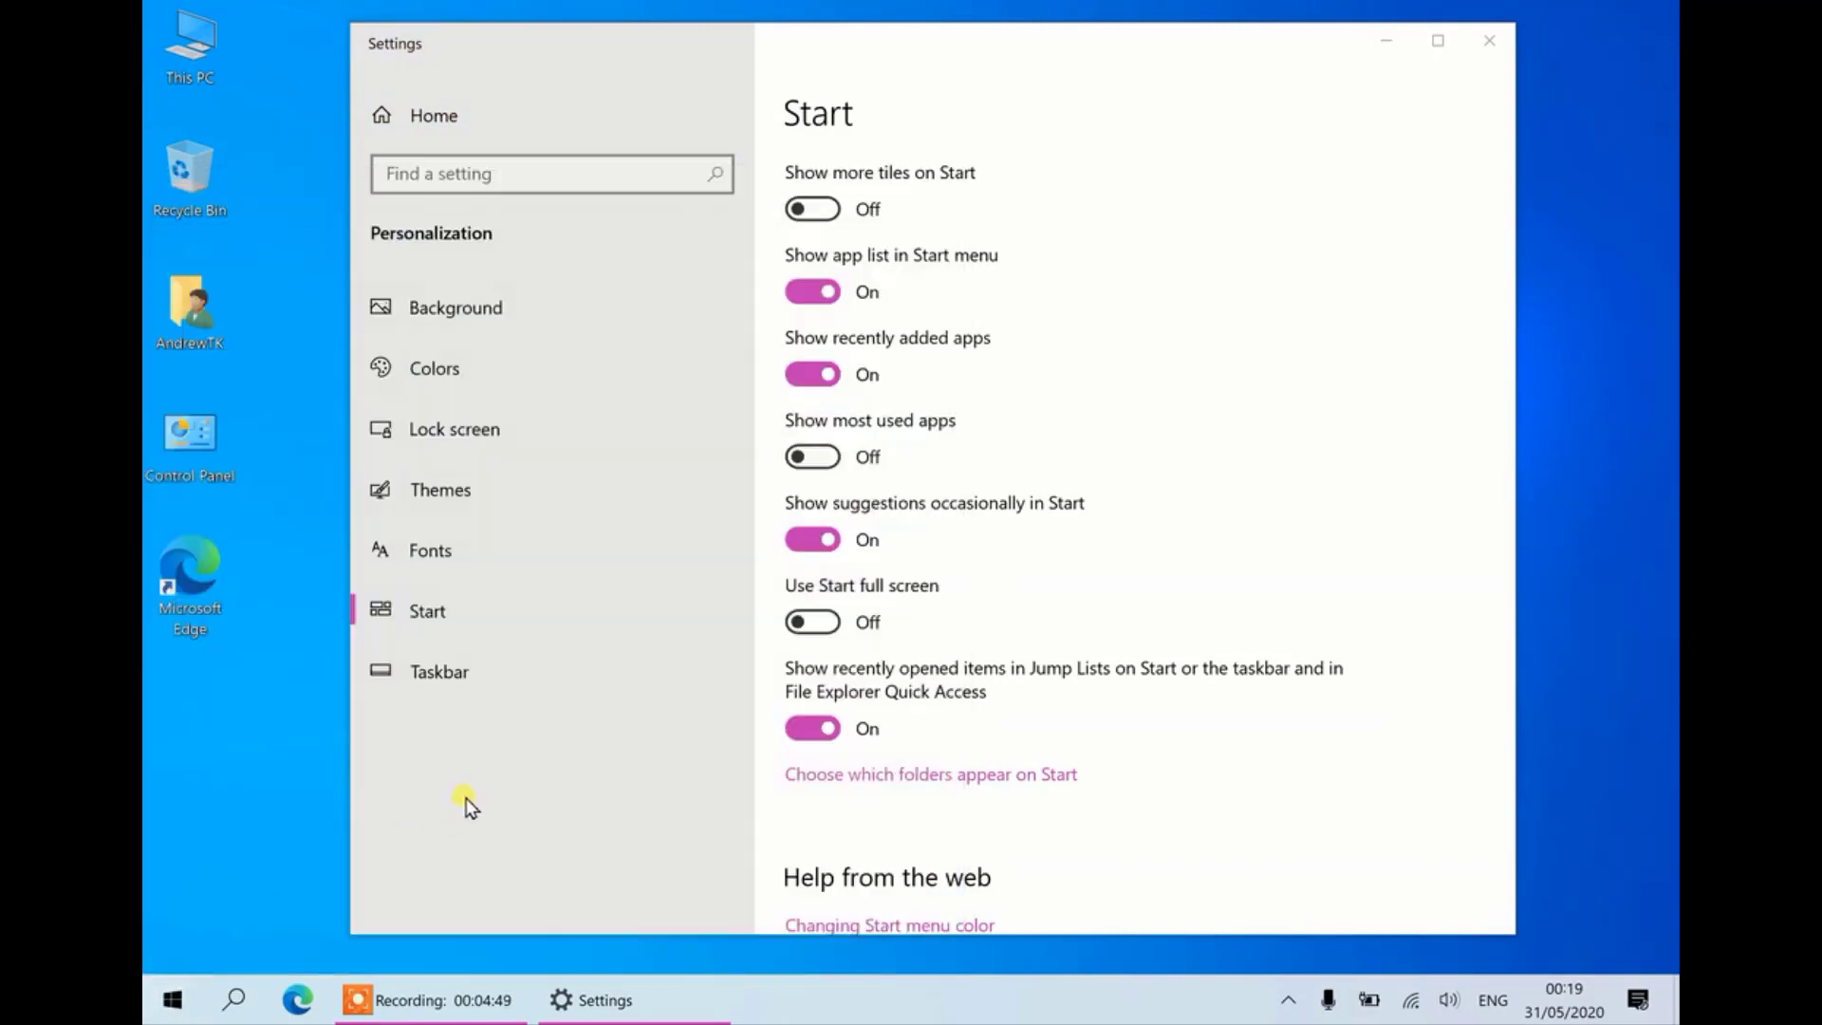
- Open the Taskbar personalization settings and review the options down to the notification area
click(511, 664)
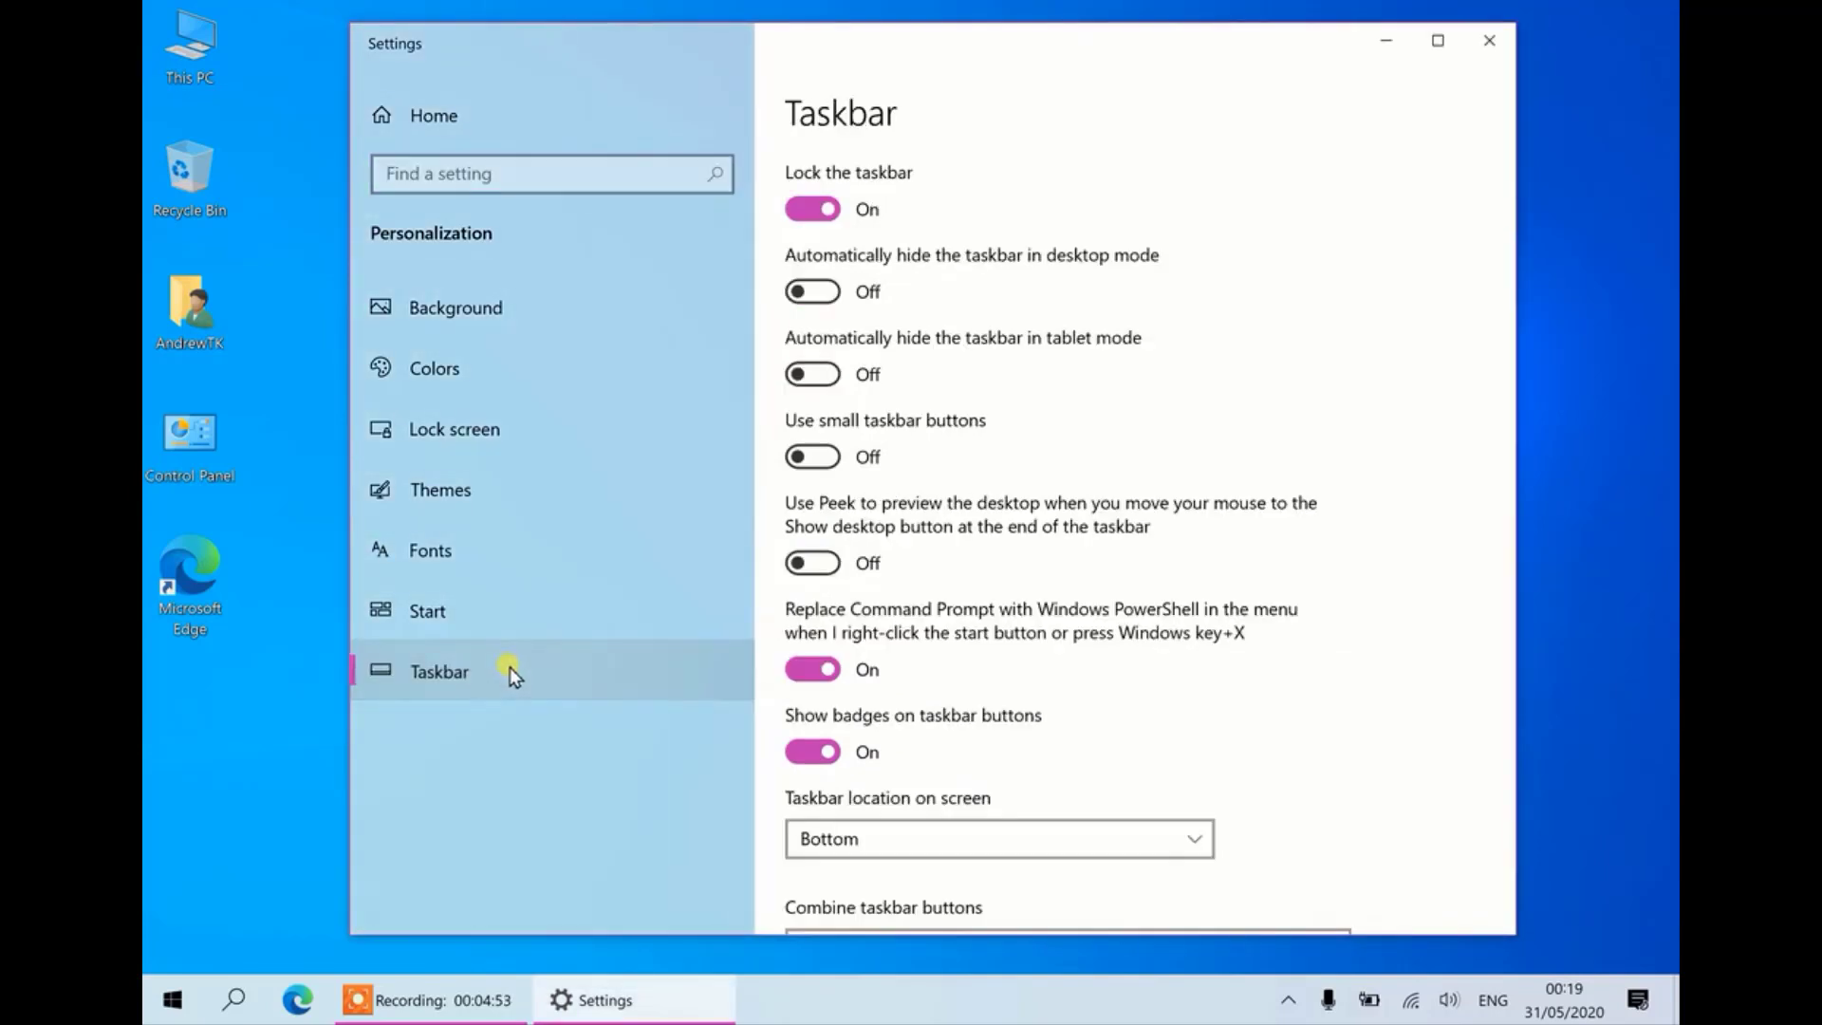
scroll(1118, 698, down, 3)
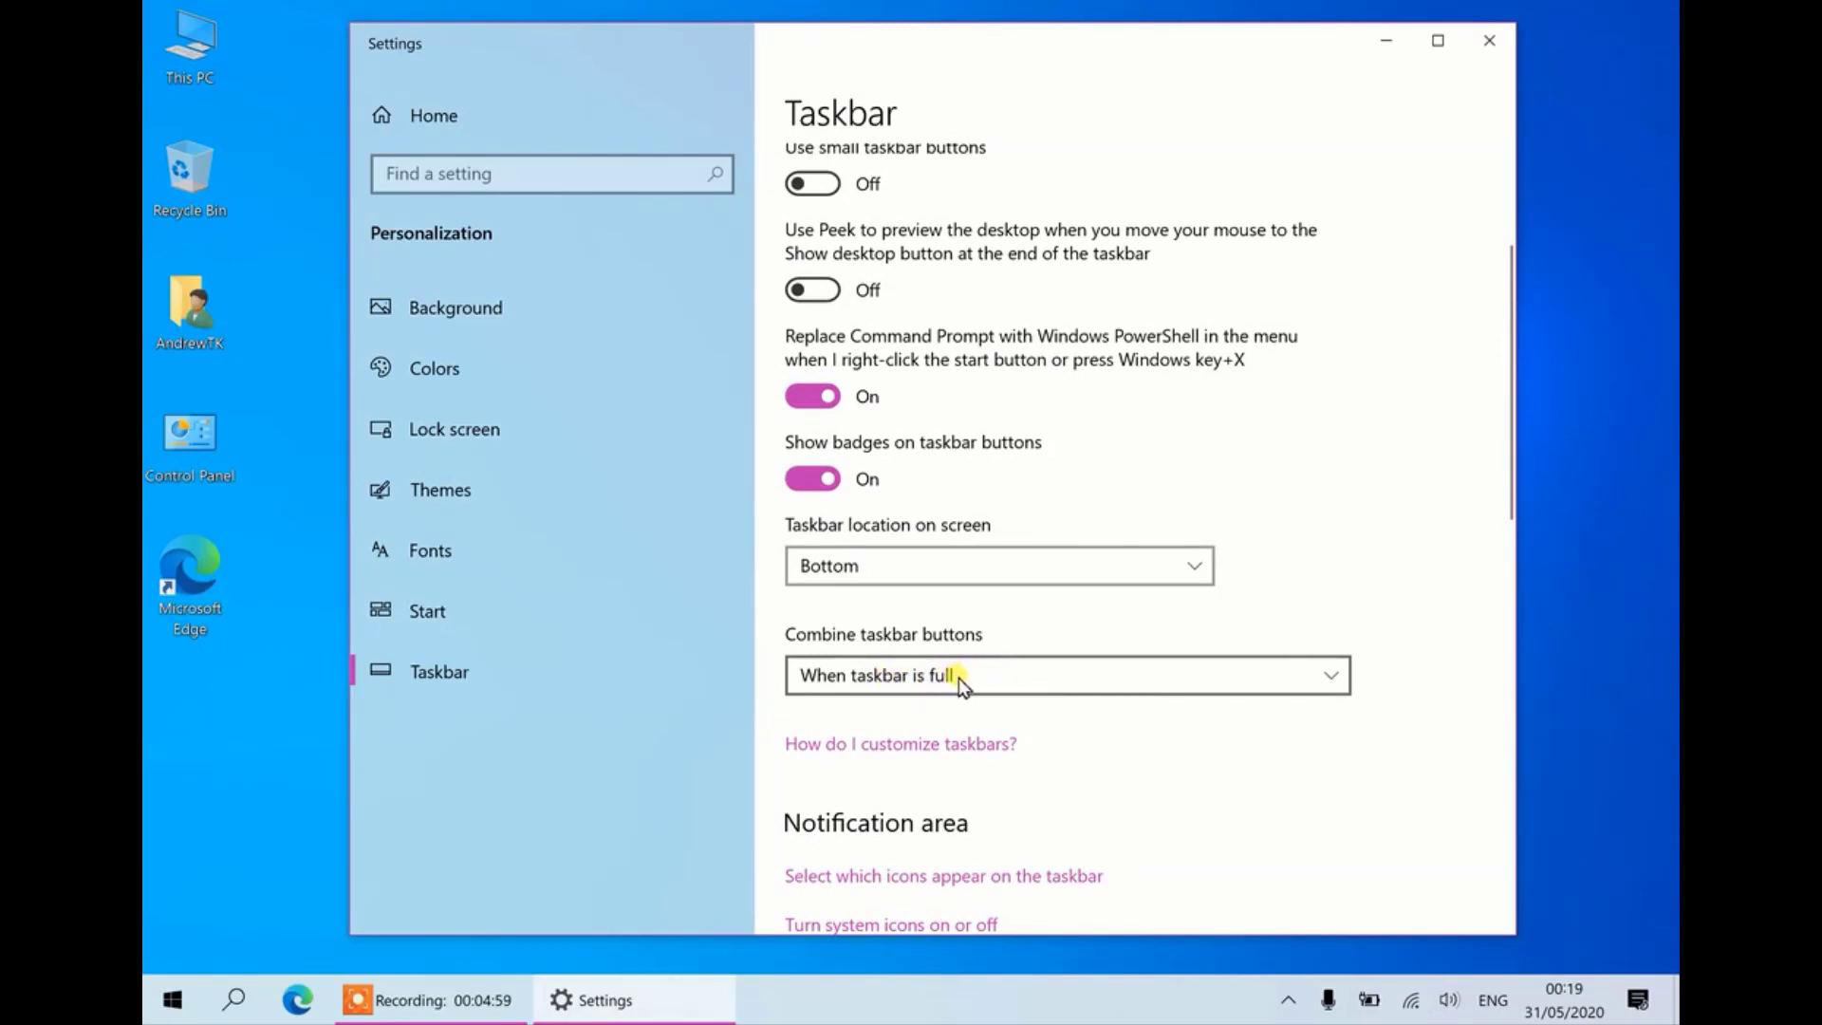
scroll(959, 677, up, 3)
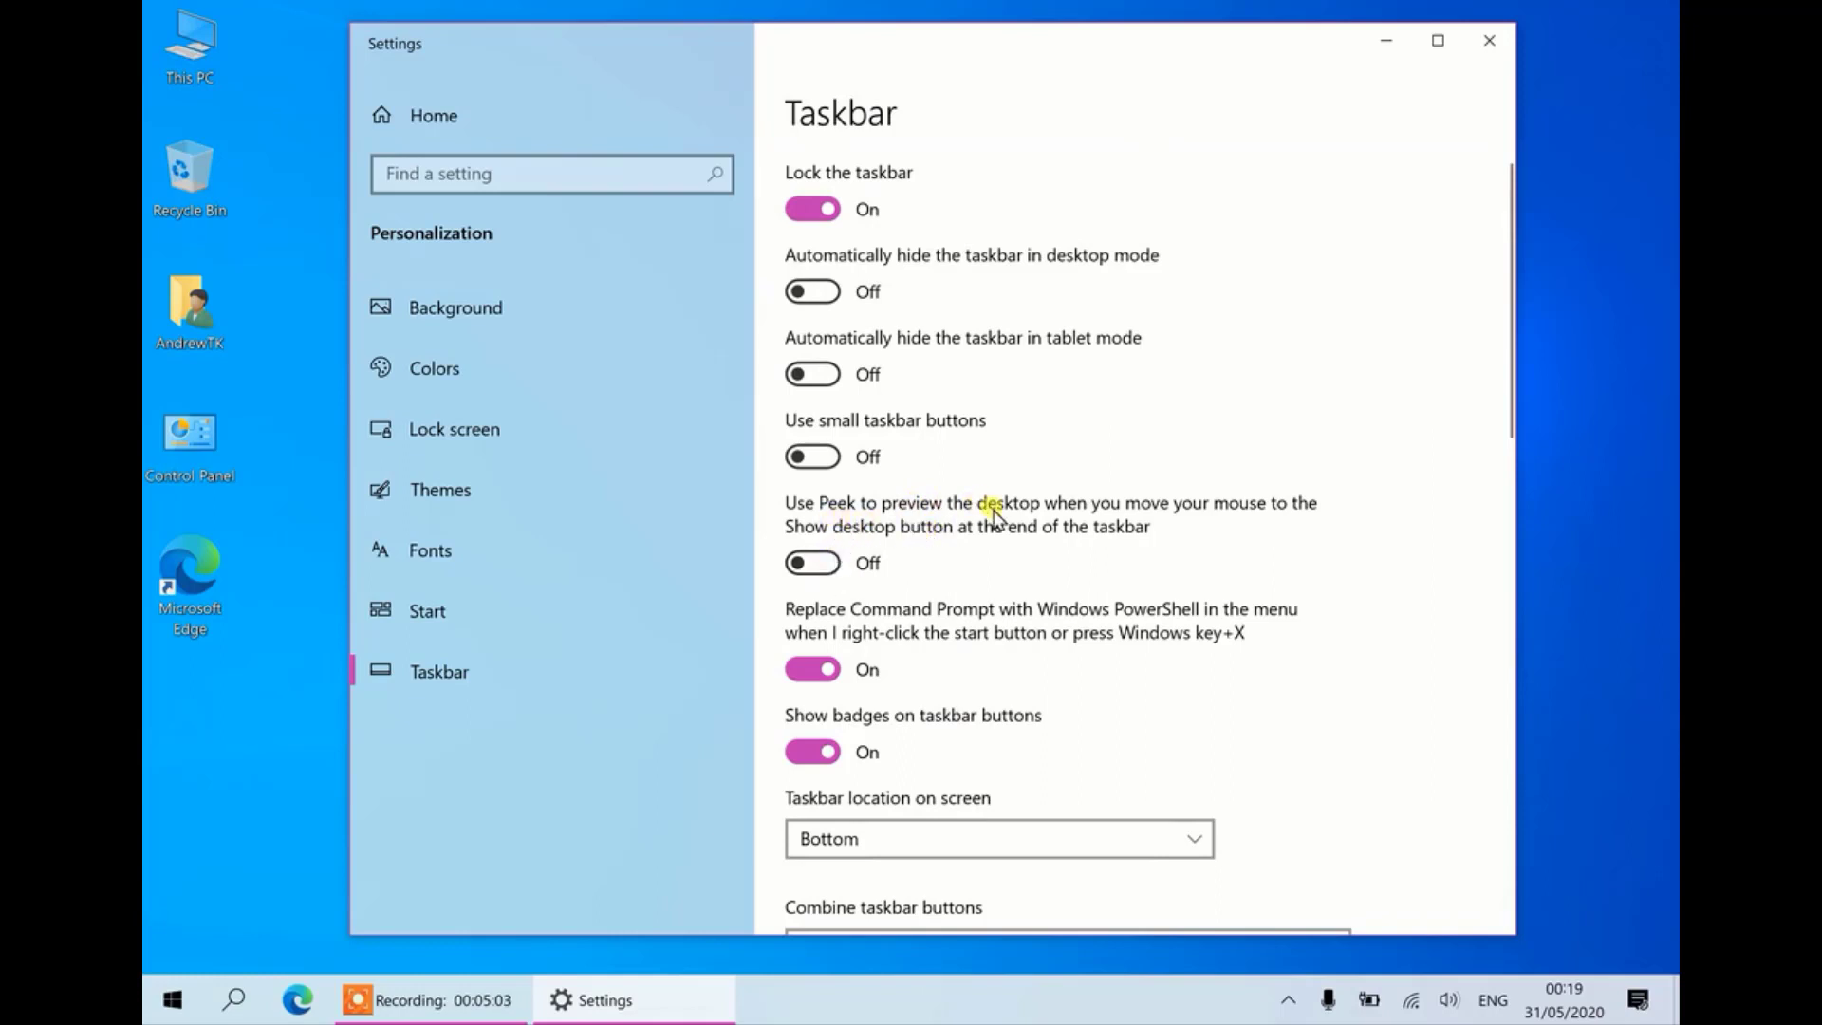
- Switch the Peek desktop preview on and back off, and show the desktop and restore the Settings window
click(826, 564)
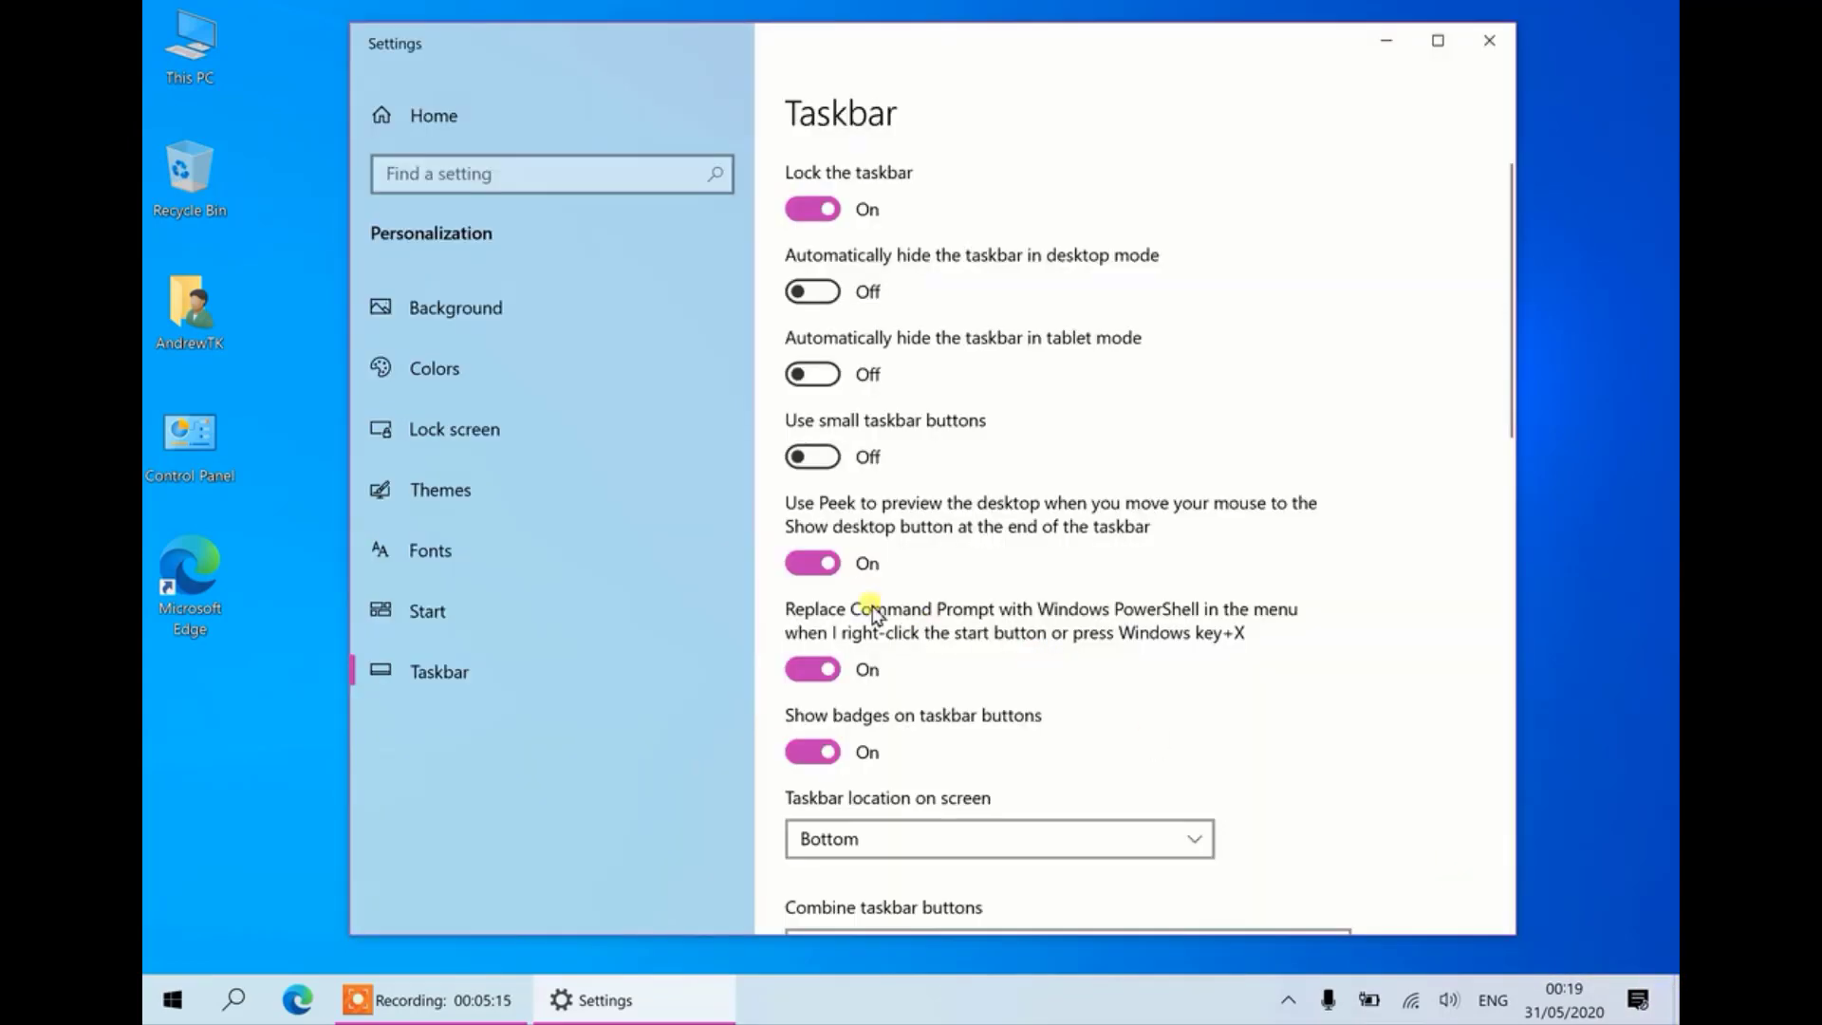
click(820, 564)
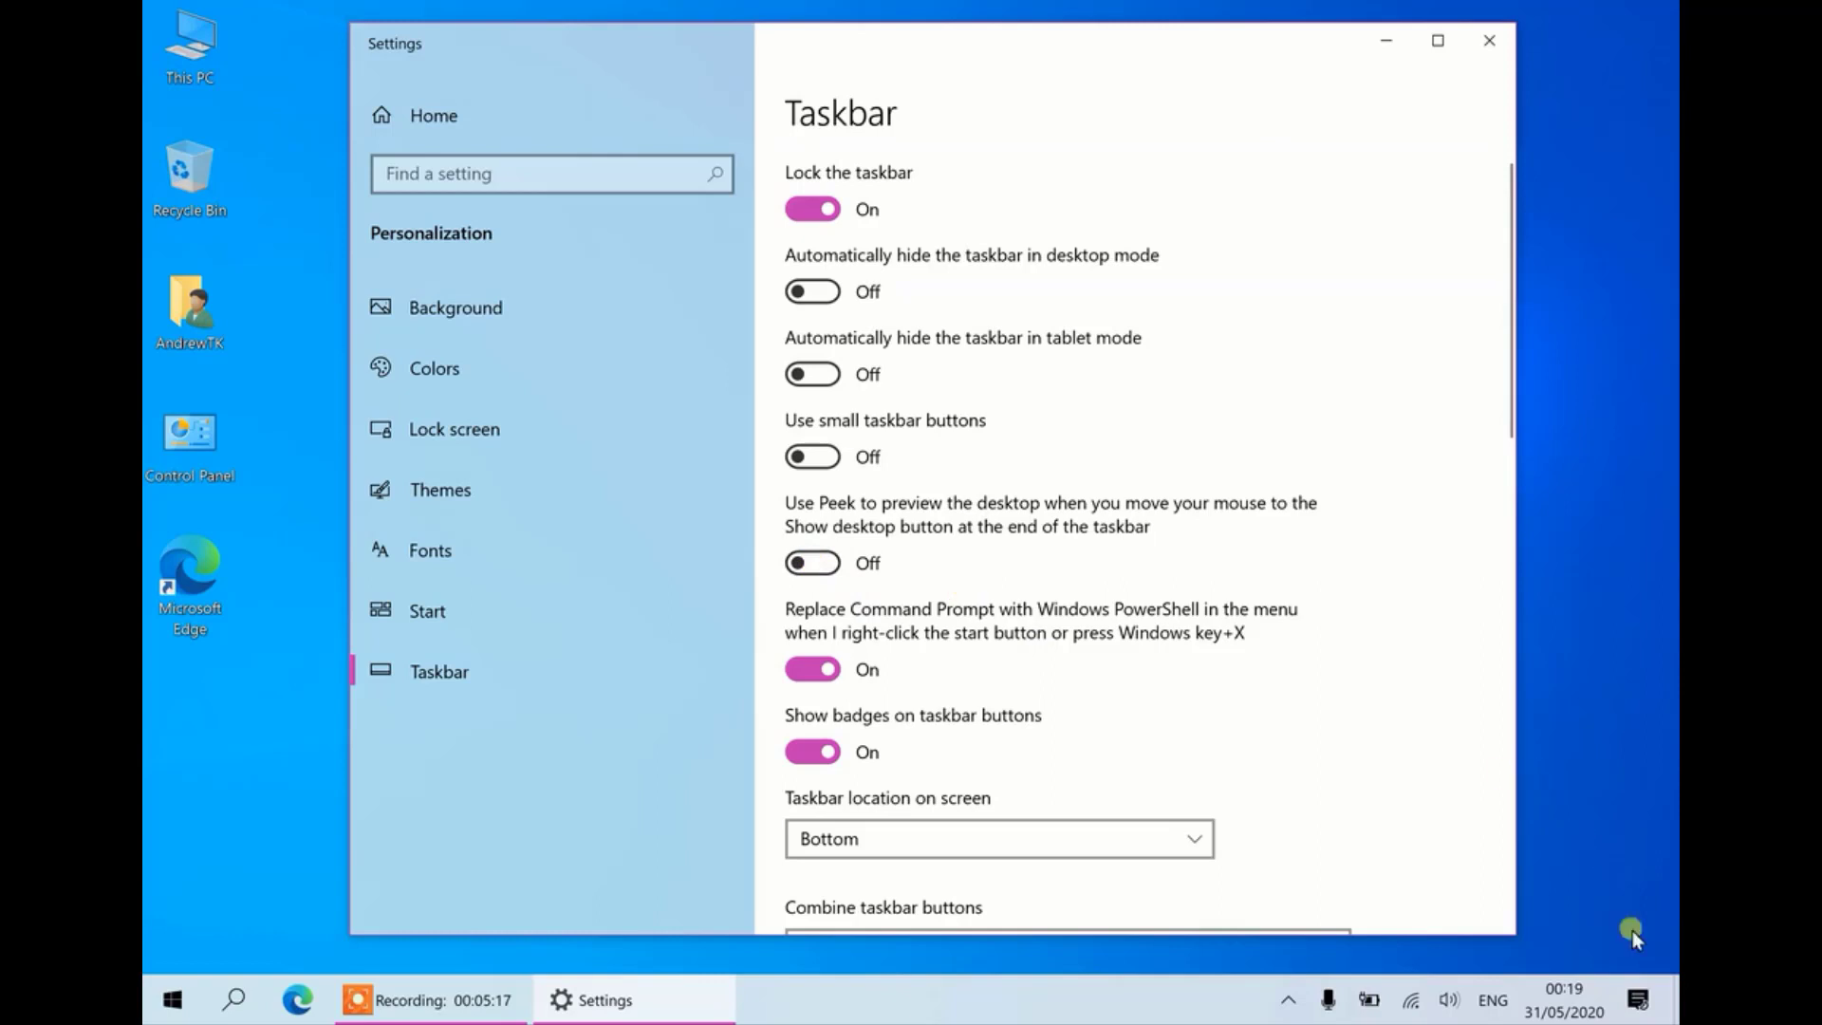
click(1672, 1011)
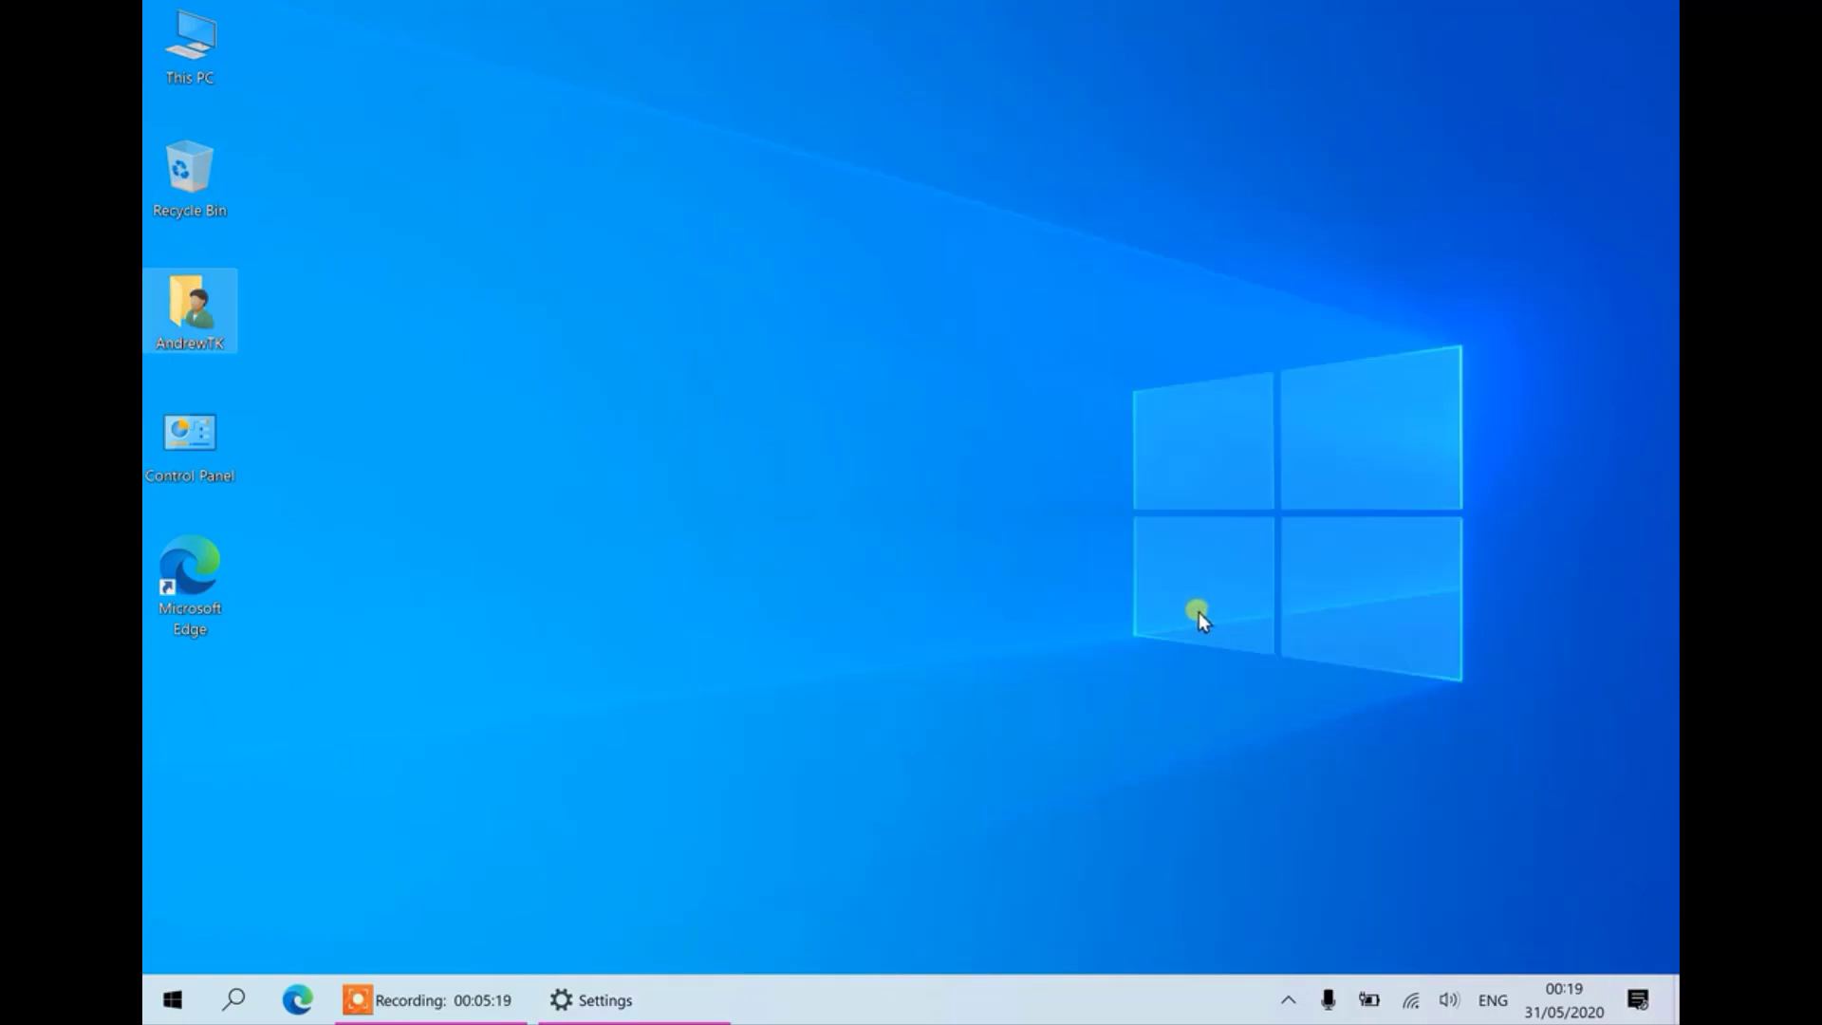
click(1671, 1011)
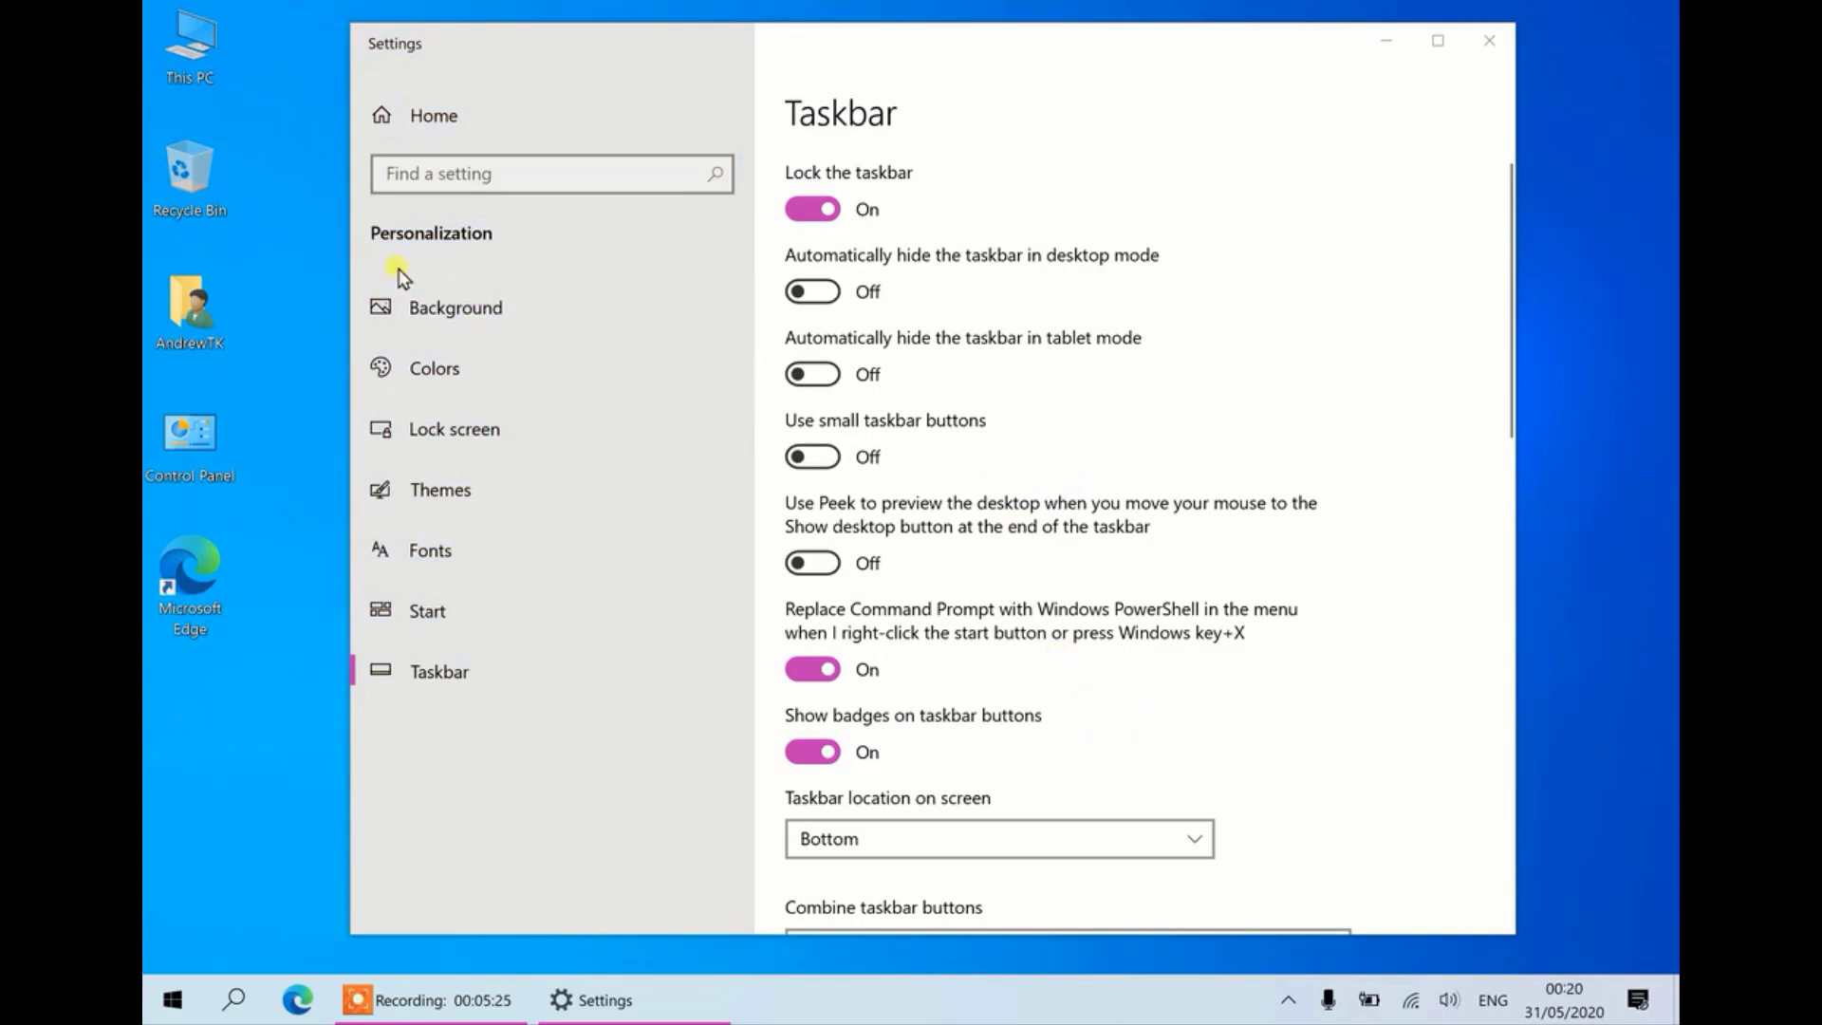
- Open the personal folder from the desktop, open its Pictures folder in a new window, and arrange the two windows so they overlap
double_click(202, 314)
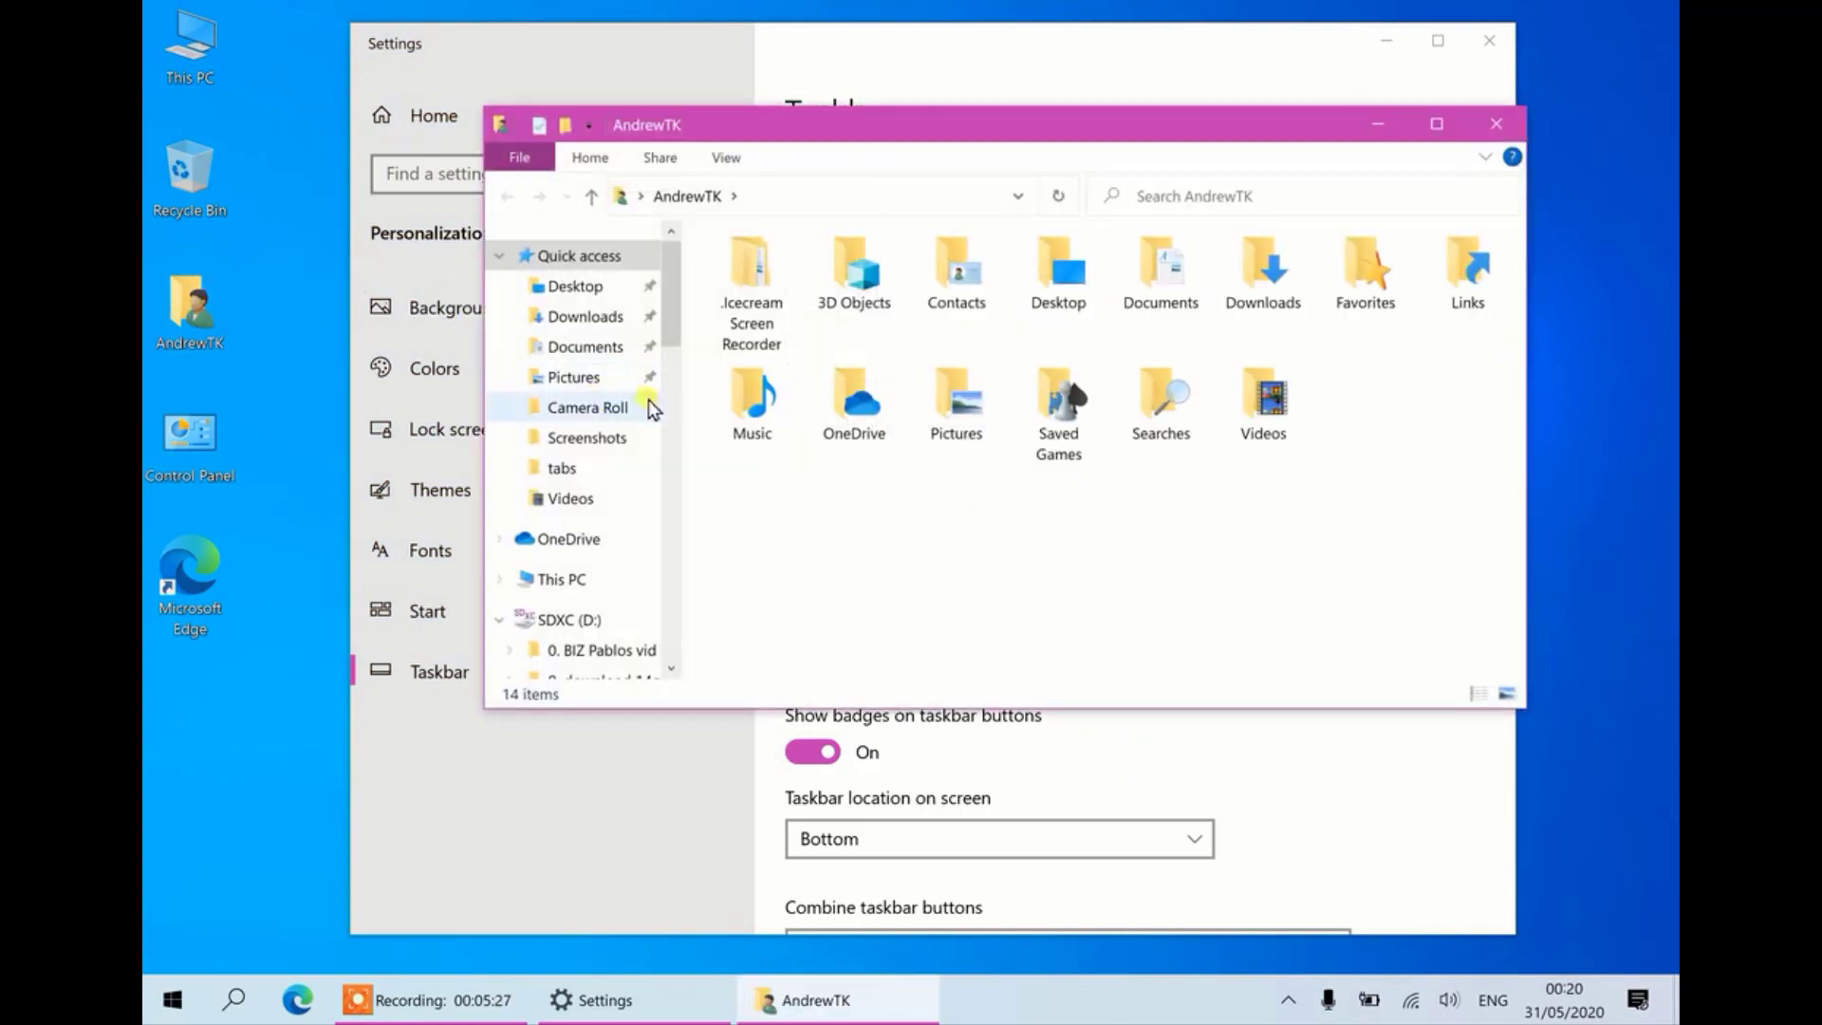
right_click(950, 409)
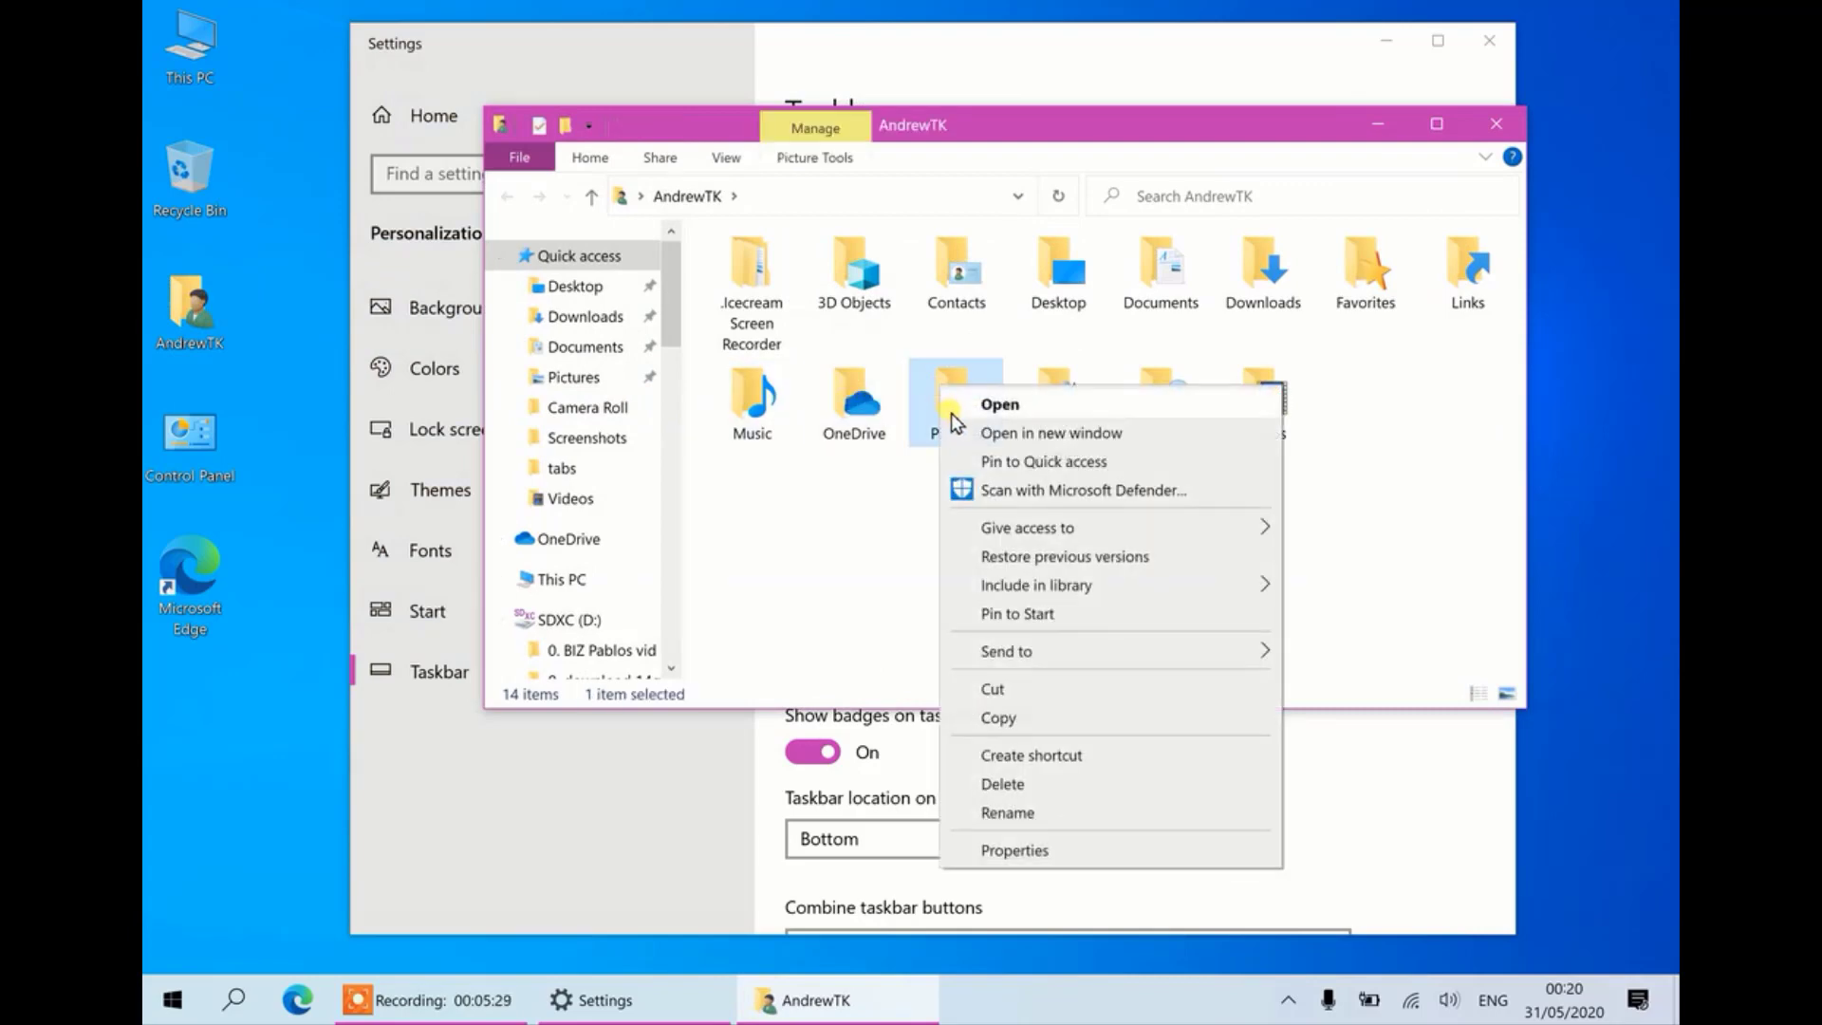
click(998, 434)
drag(1086, 149, 866, 296)
click(1137, 116)
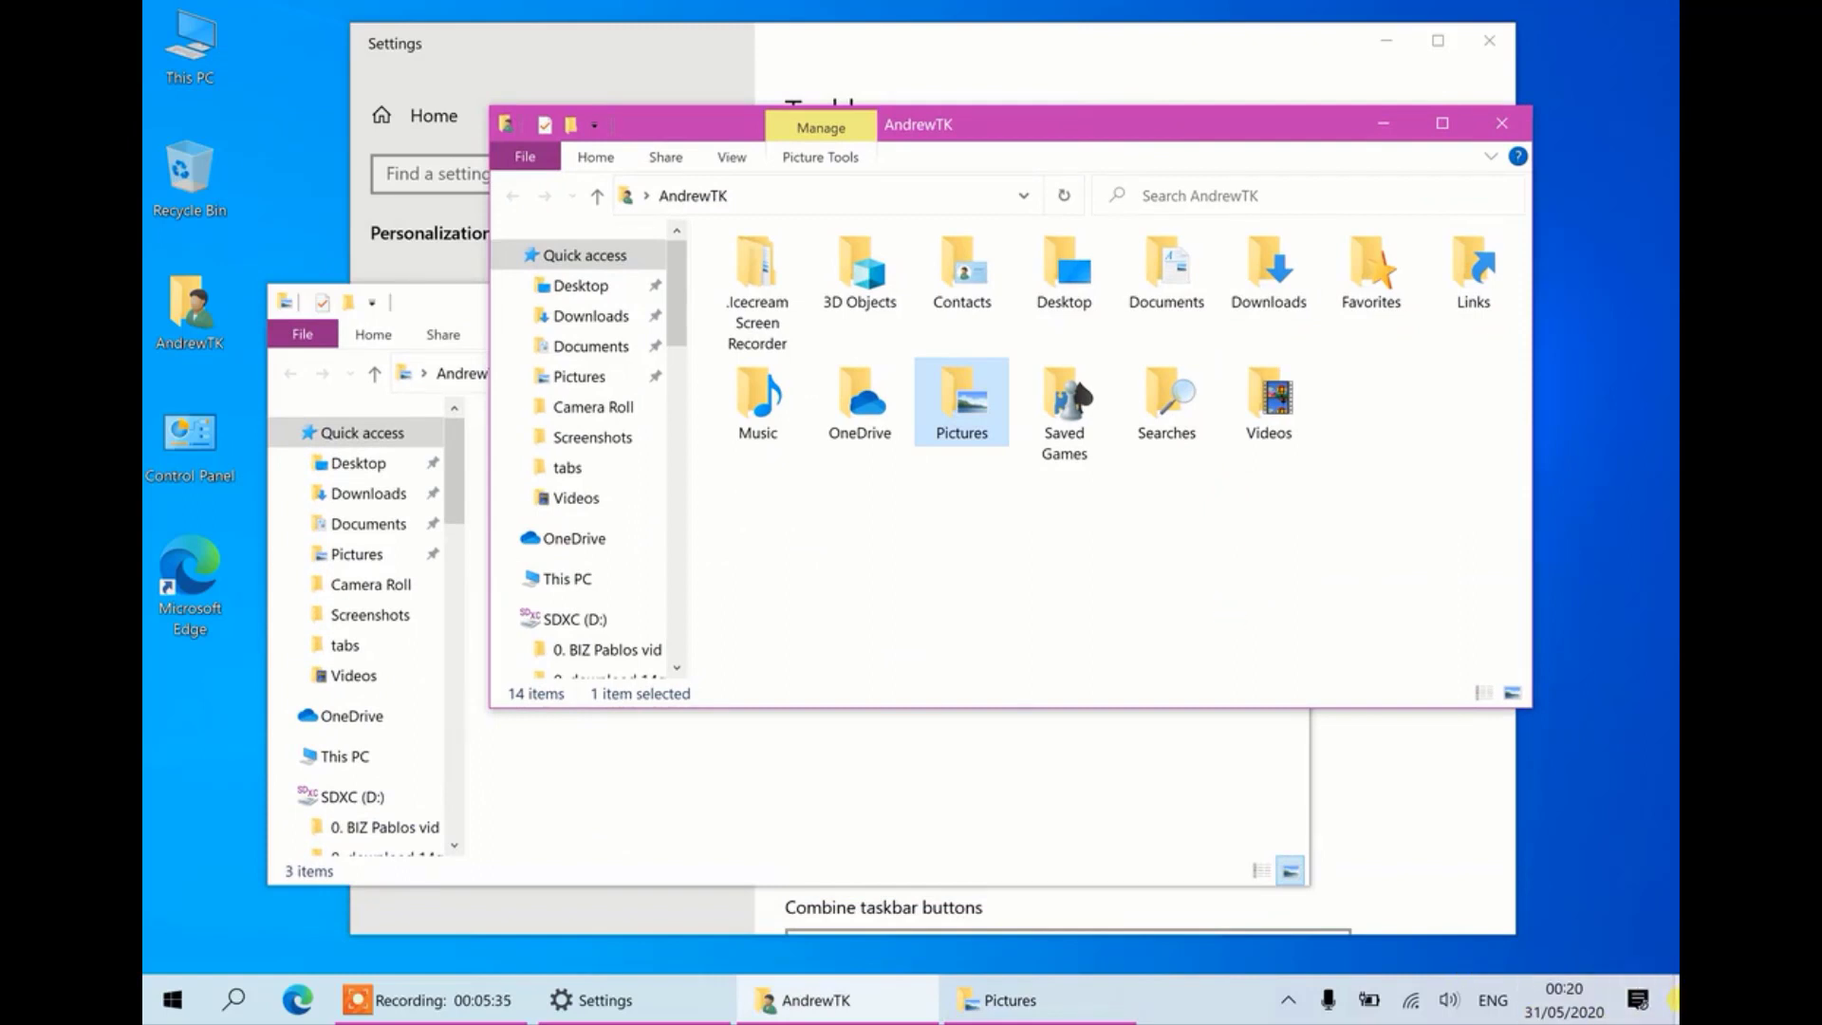
- Show the desktop with all windows hidden, restore them, and close the Pictures window
click(1673, 1002)
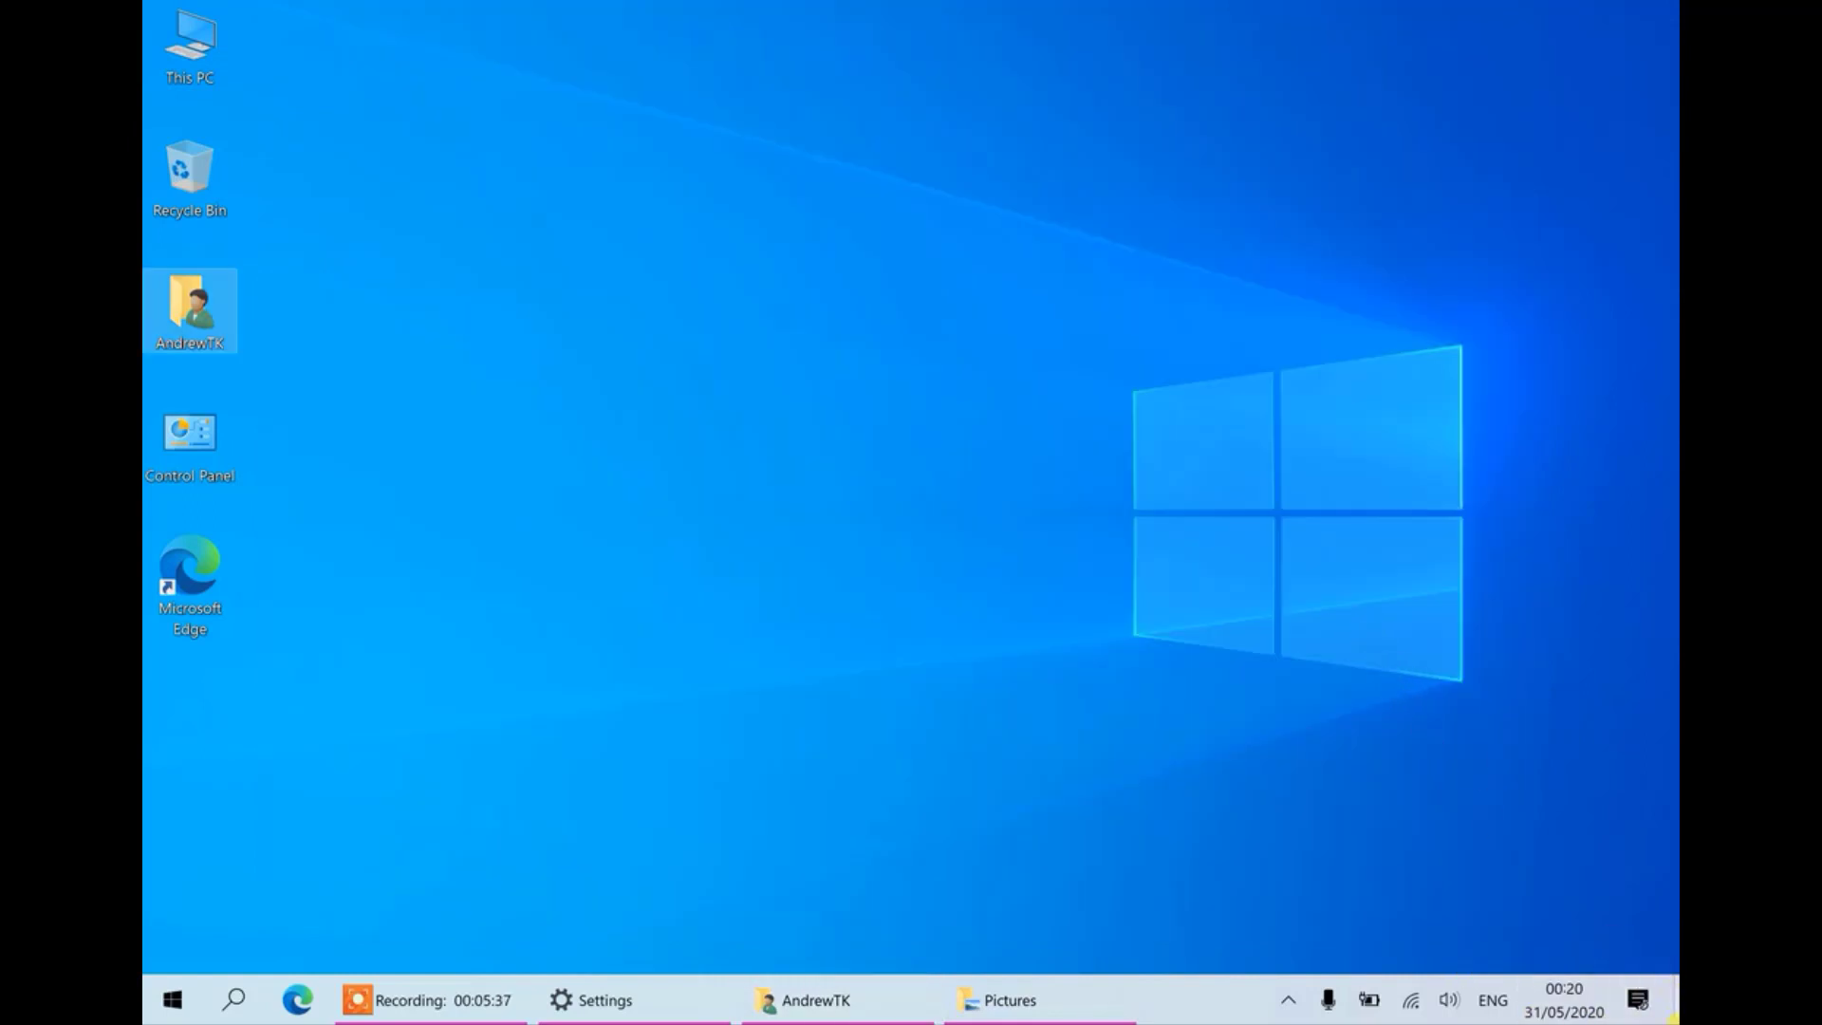
click(1673, 1002)
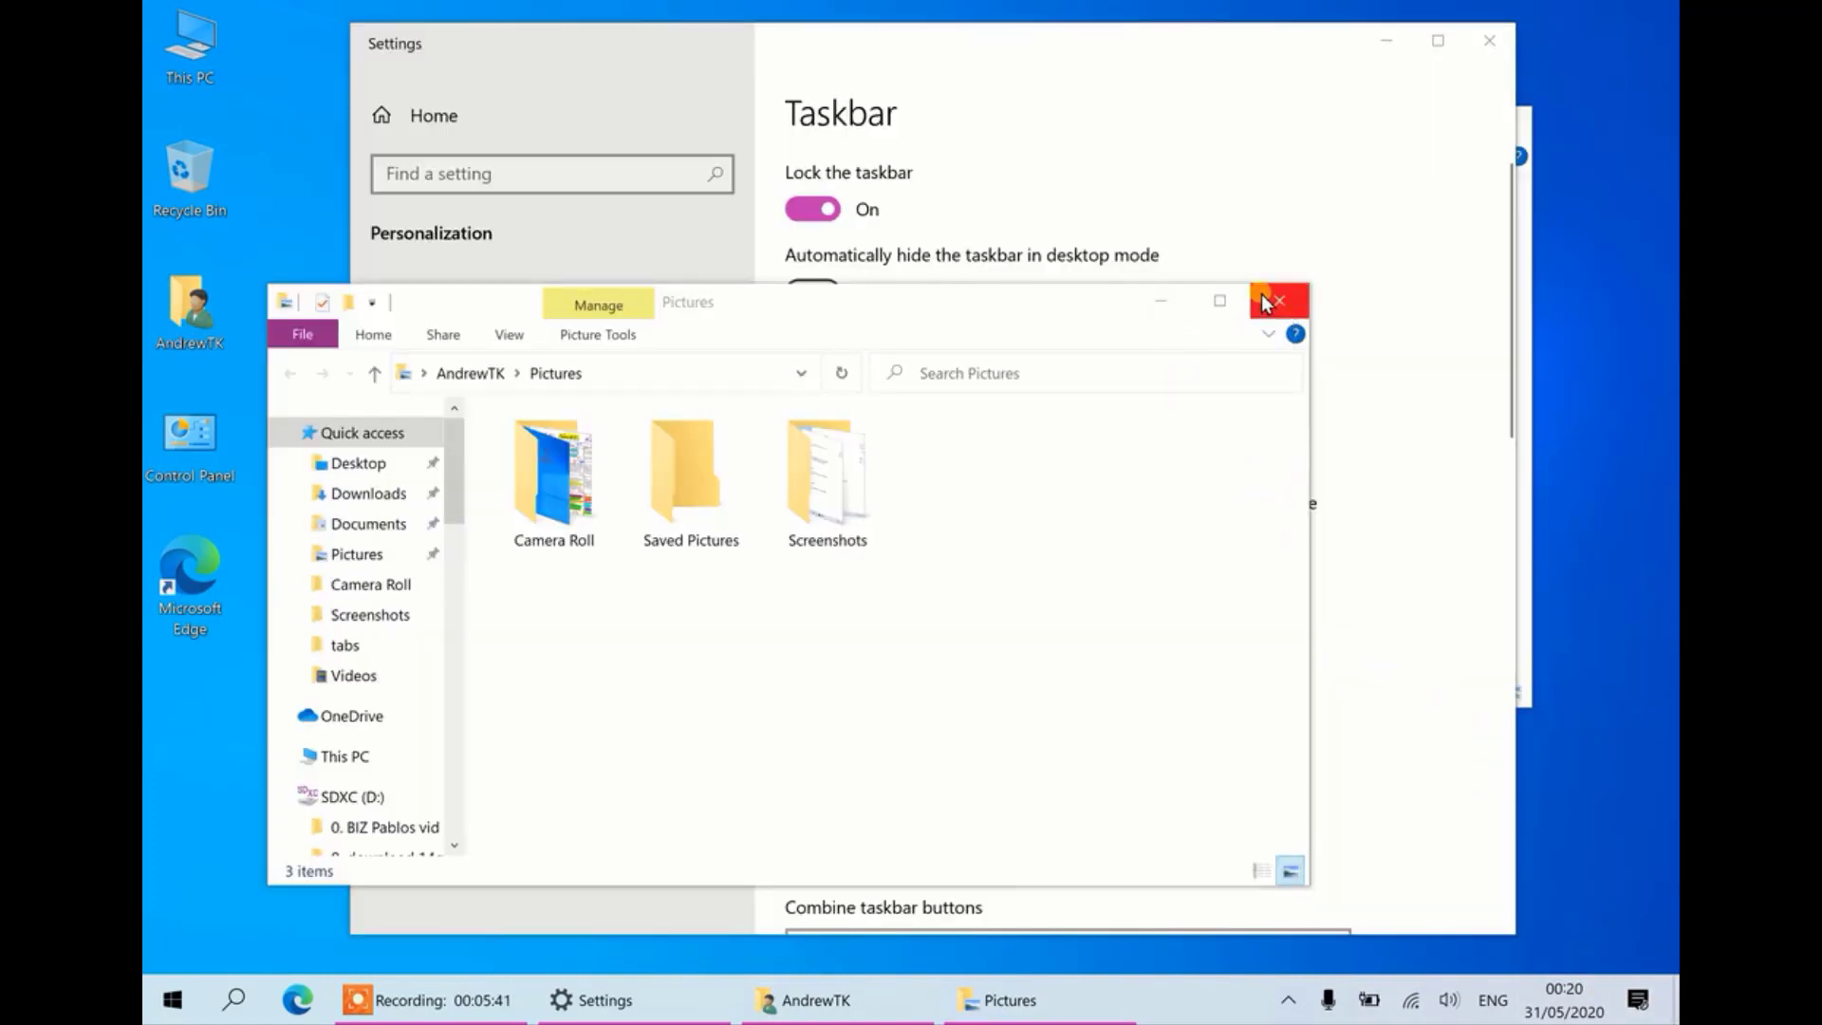
click(1292, 300)
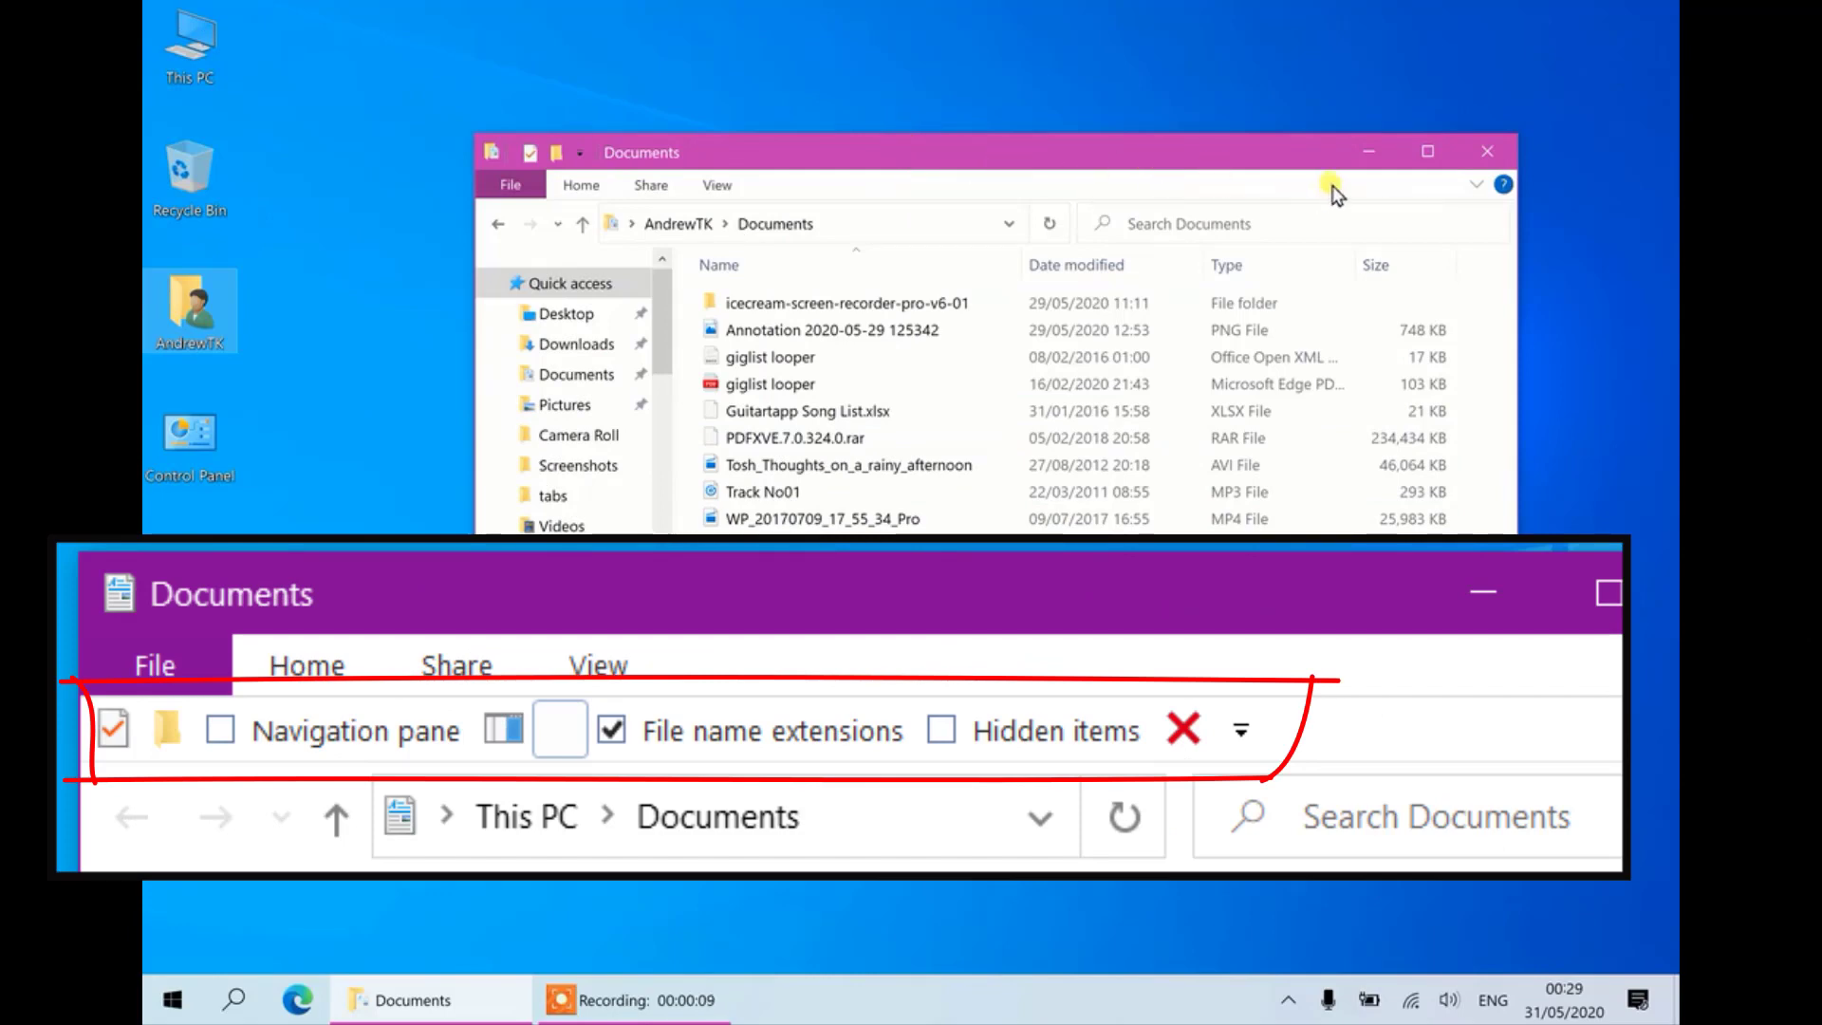
- Expand the Documents window's ribbon, look through its View, Share and Home commands, and collapse and re-expand it with View displayed
click(1473, 190)
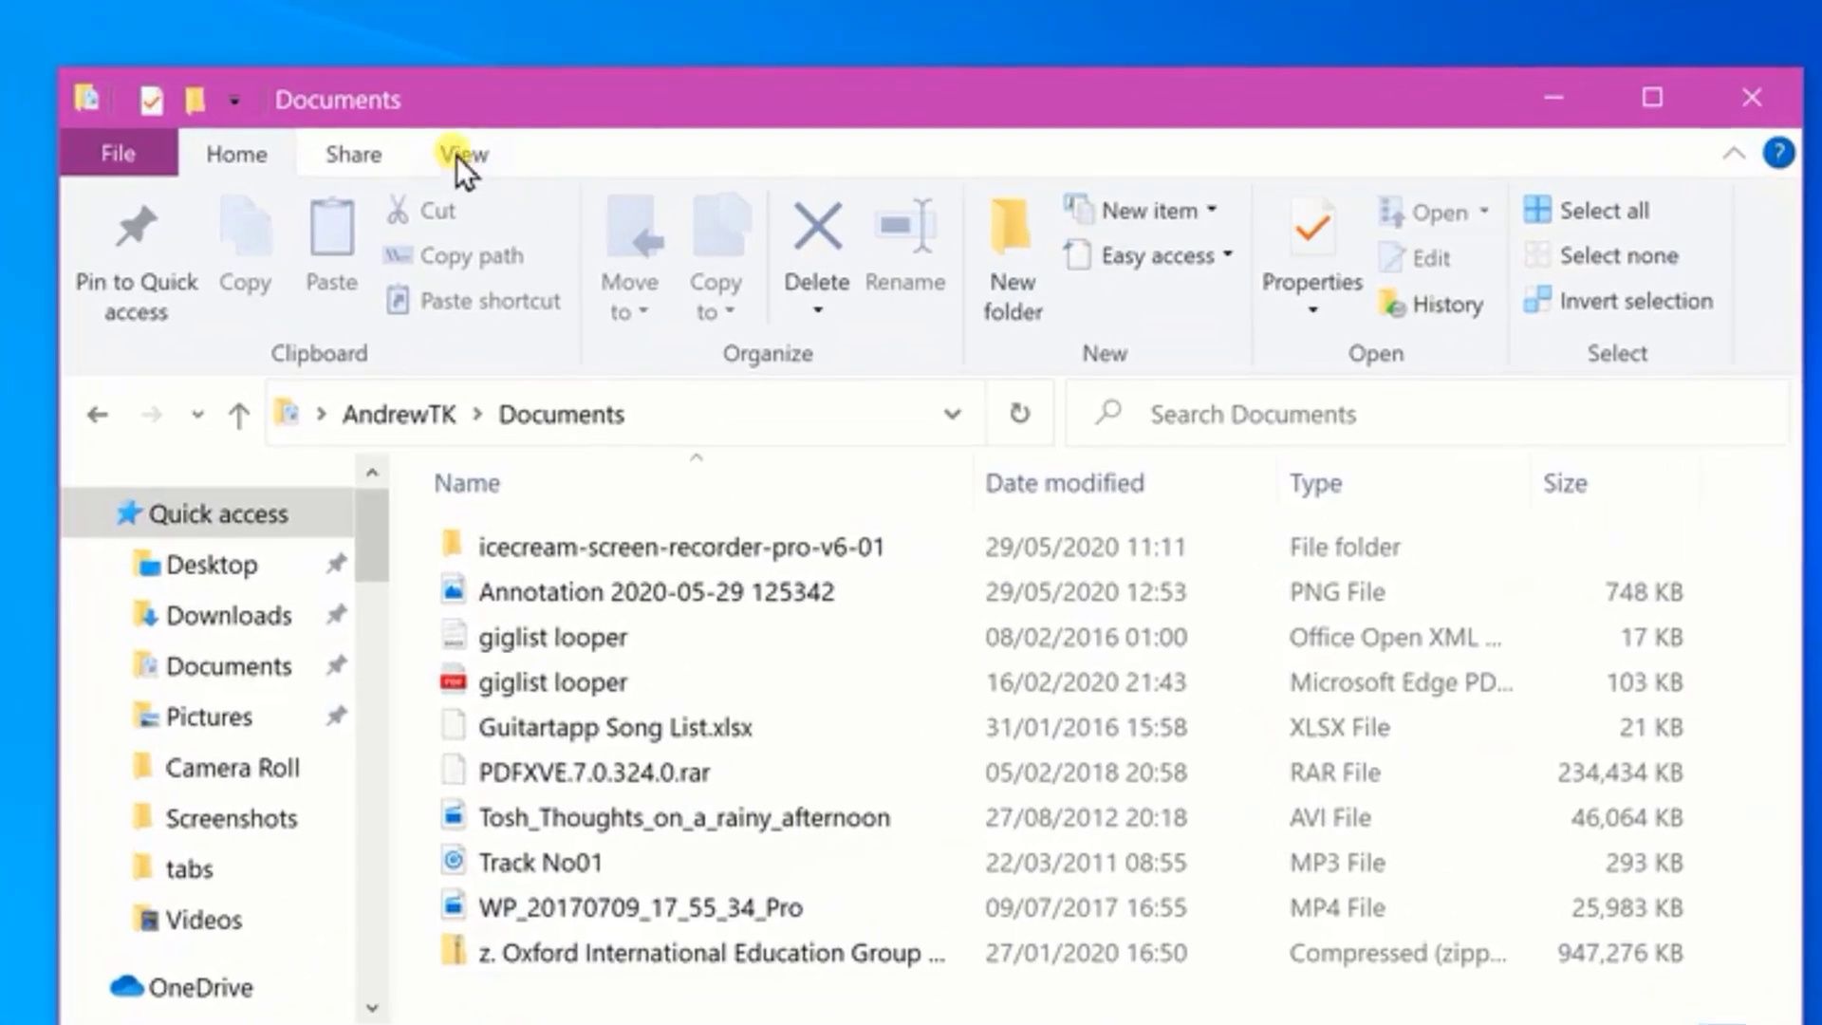
click(461, 154)
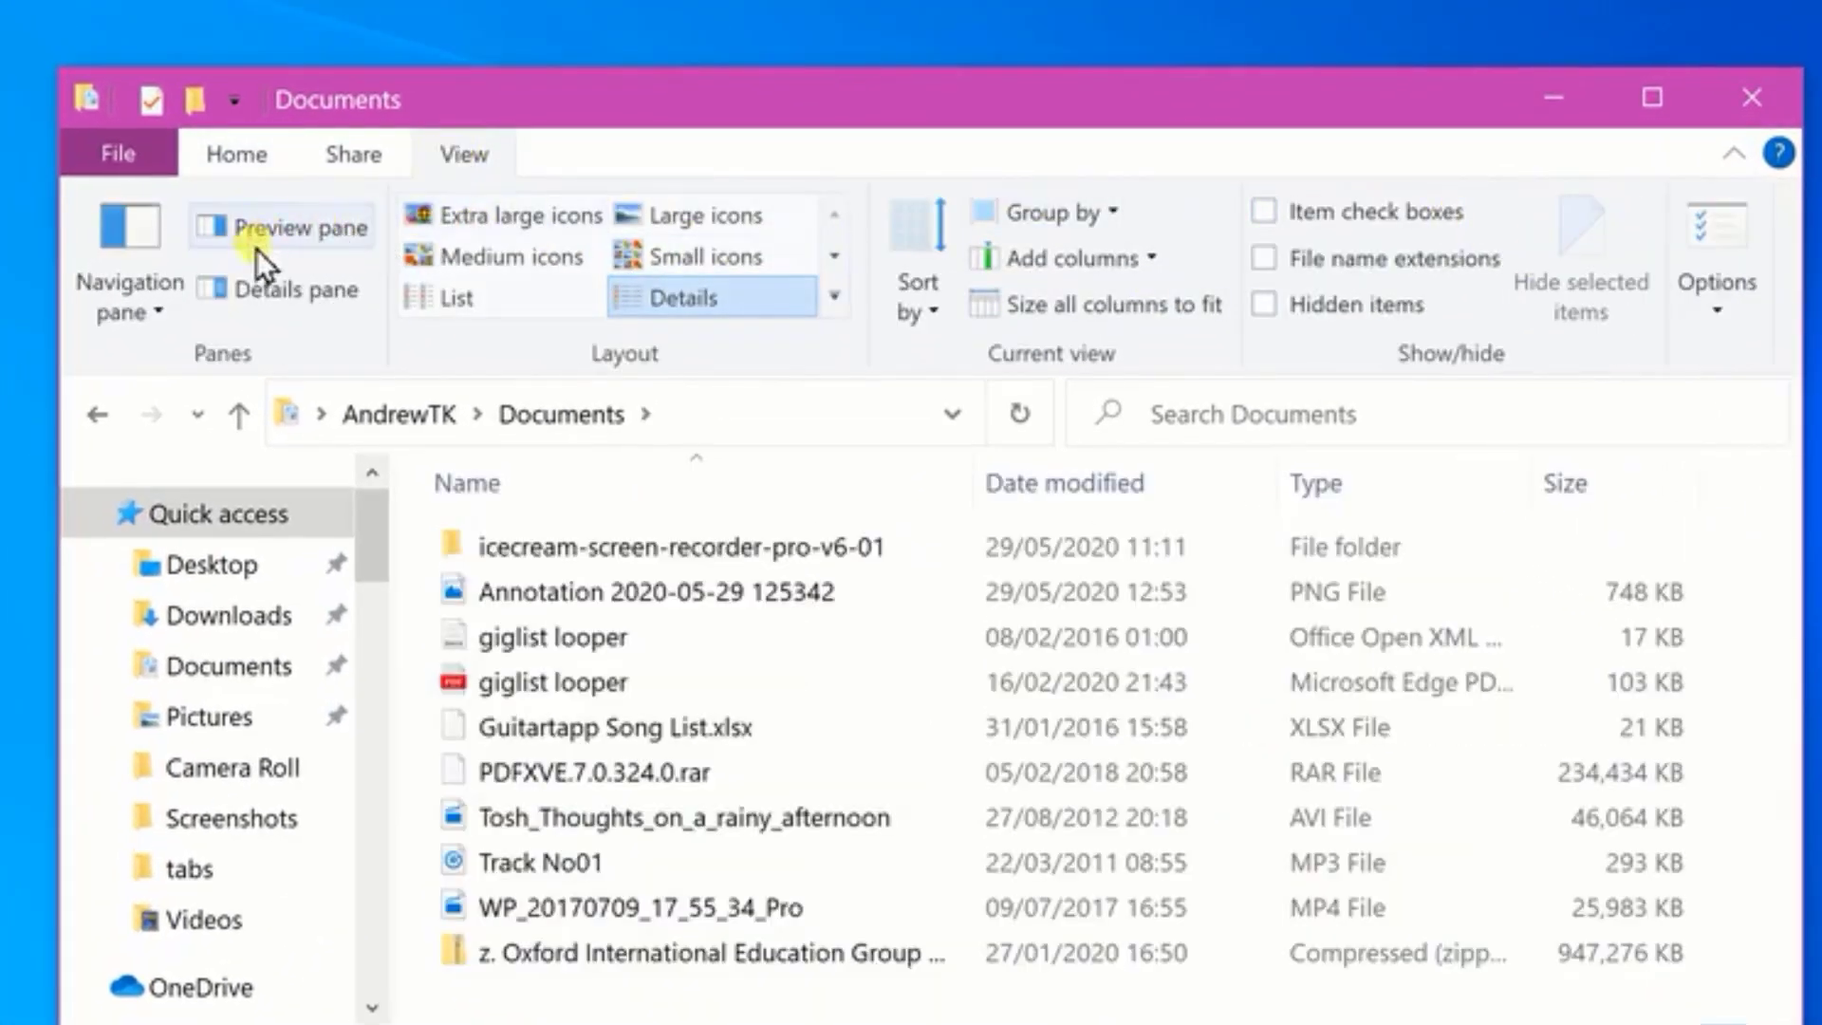
click(347, 152)
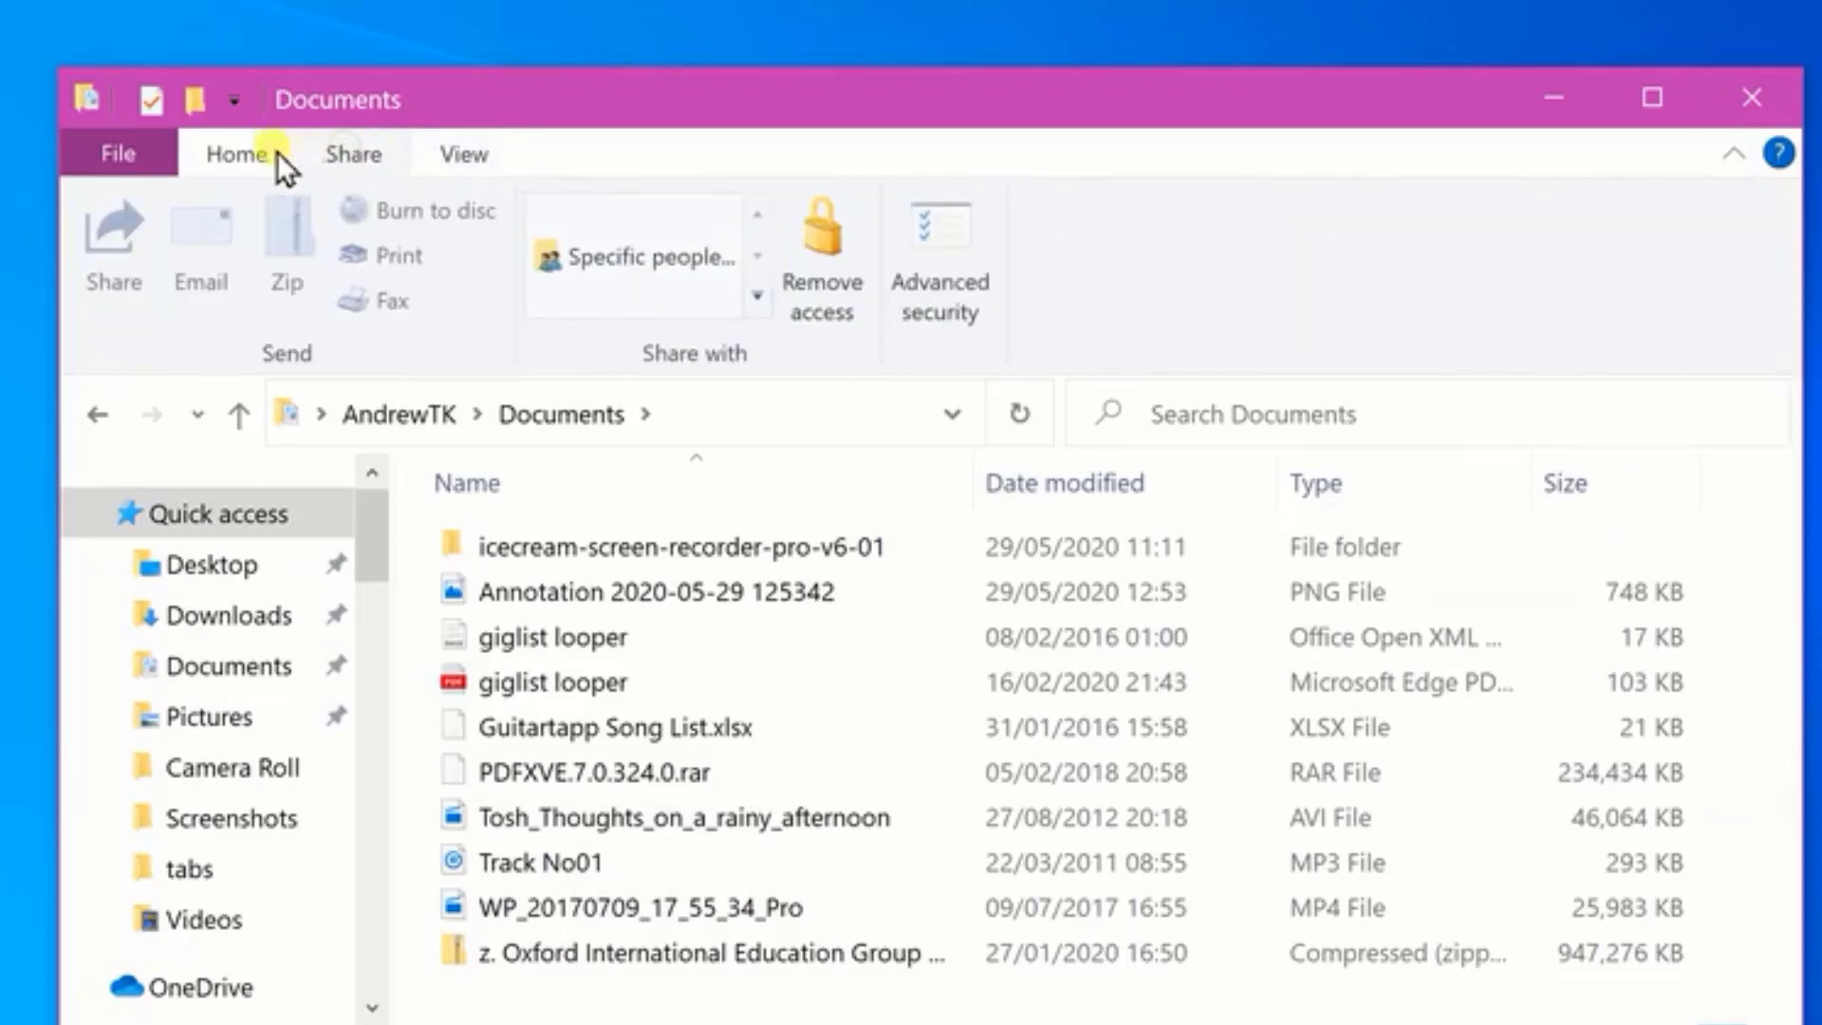
click(252, 153)
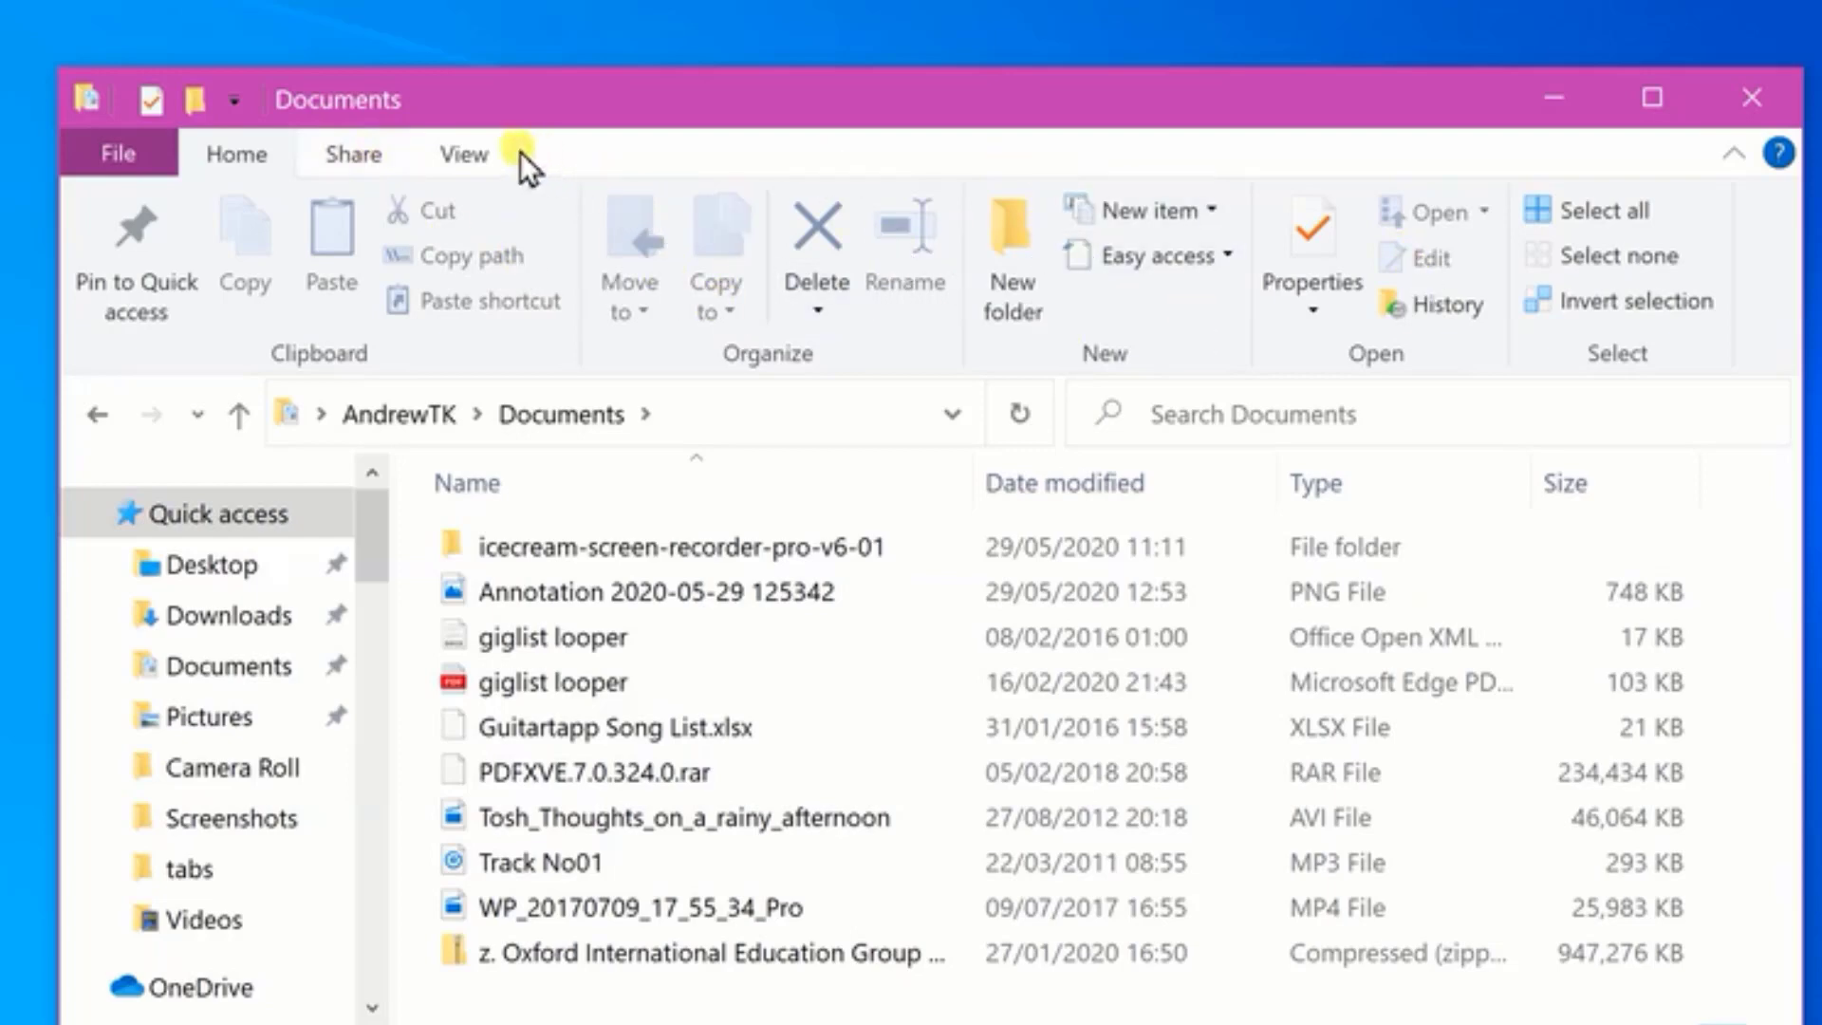
click(467, 154)
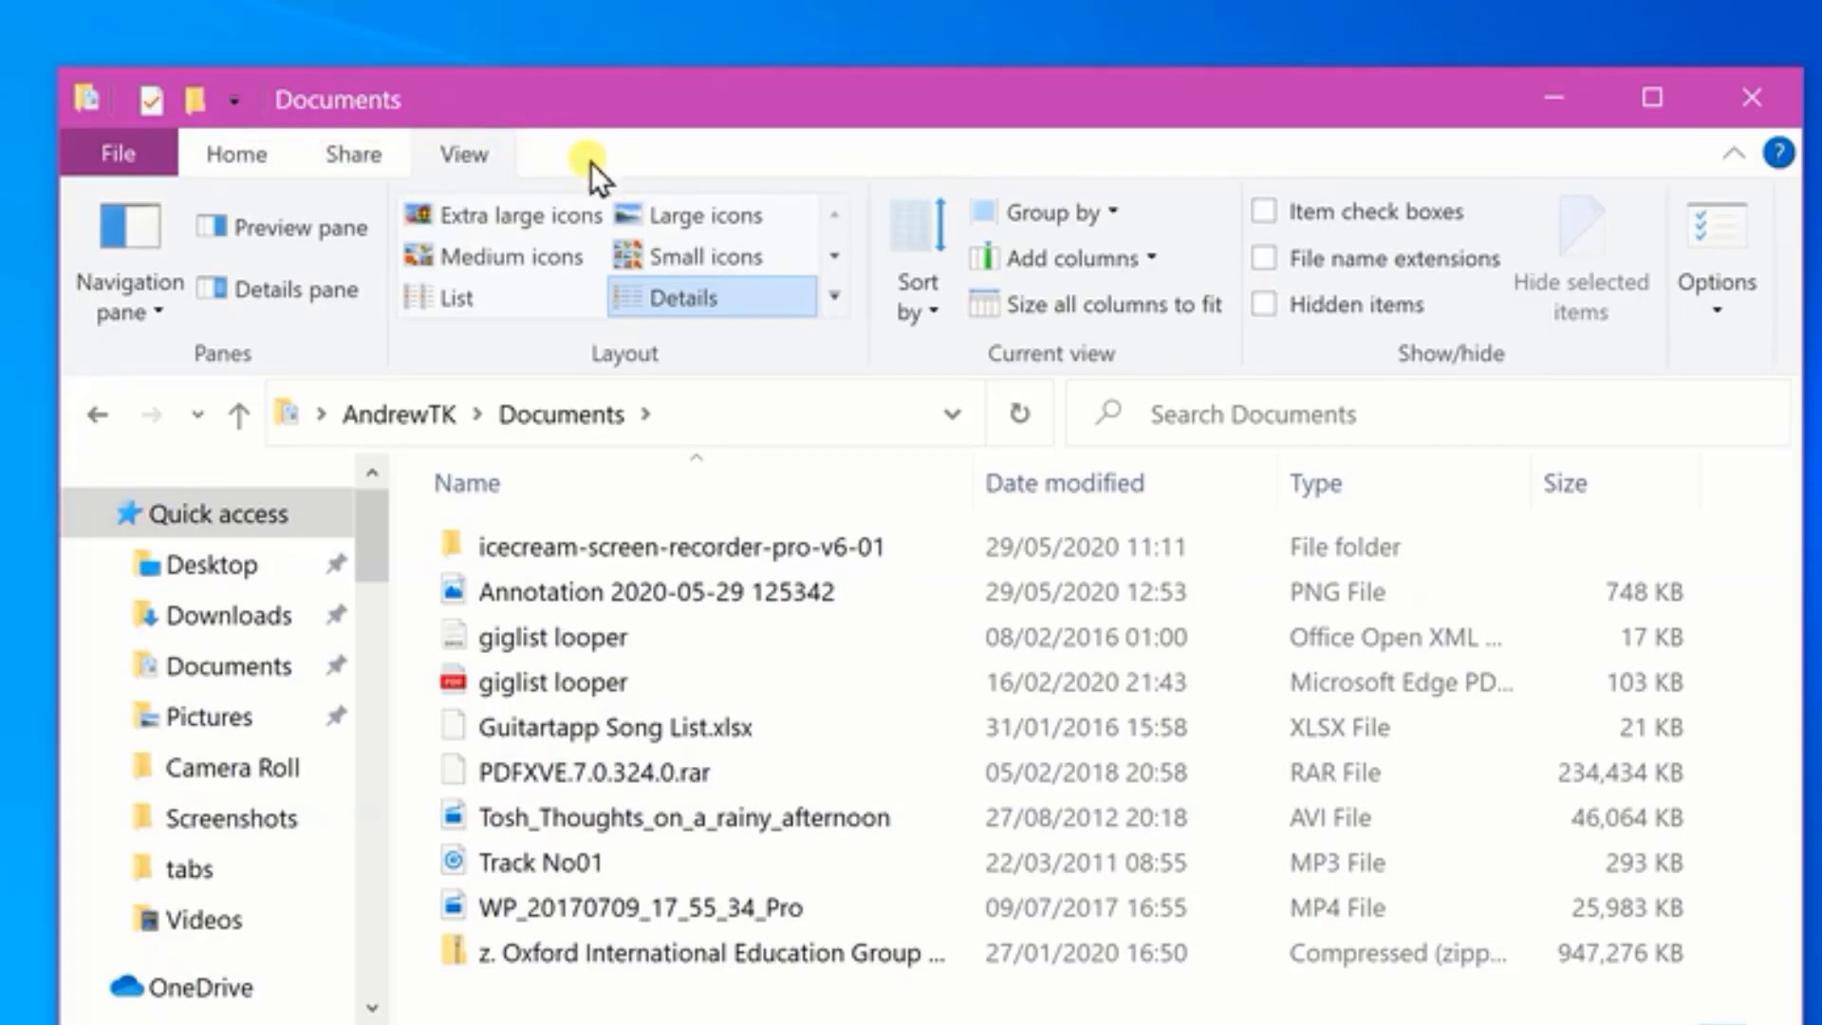
click(1733, 154)
click(1721, 151)
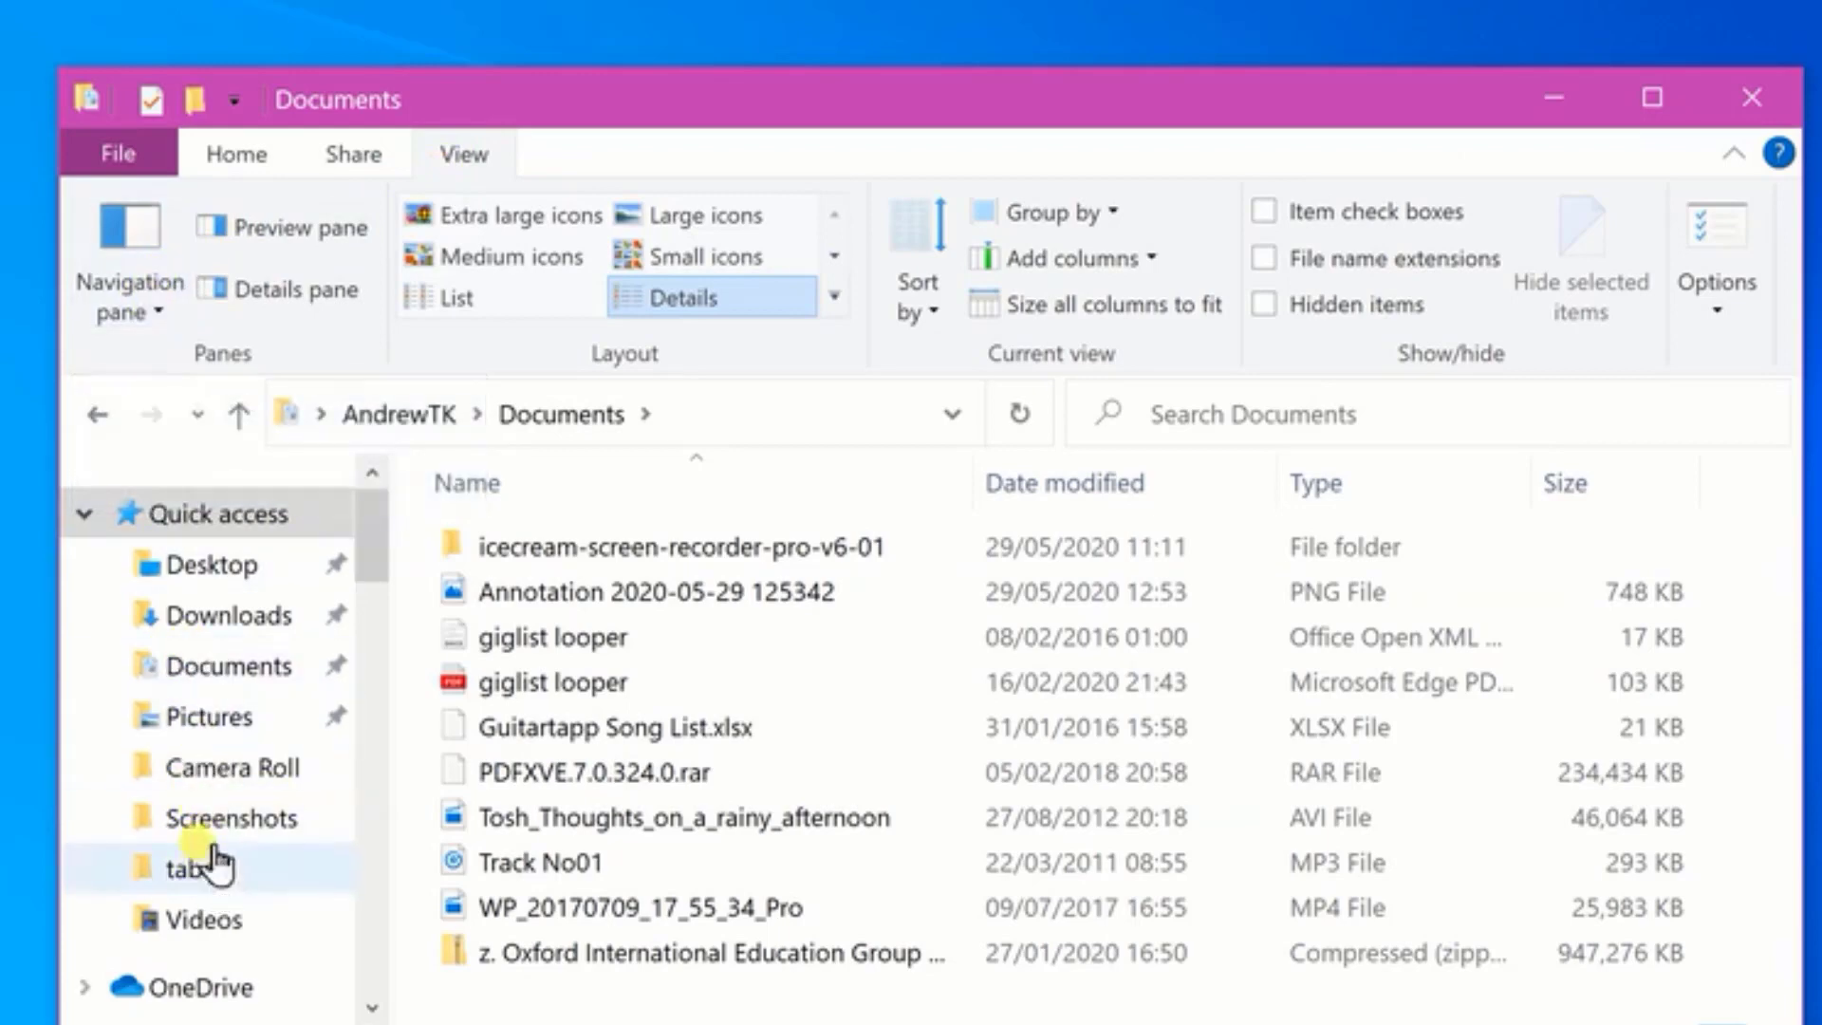
- Add the Navigation pane toggle and the Preview pane command to the Quick Access Toolbar, testing the navigation pane toggle off and on
click(146, 298)
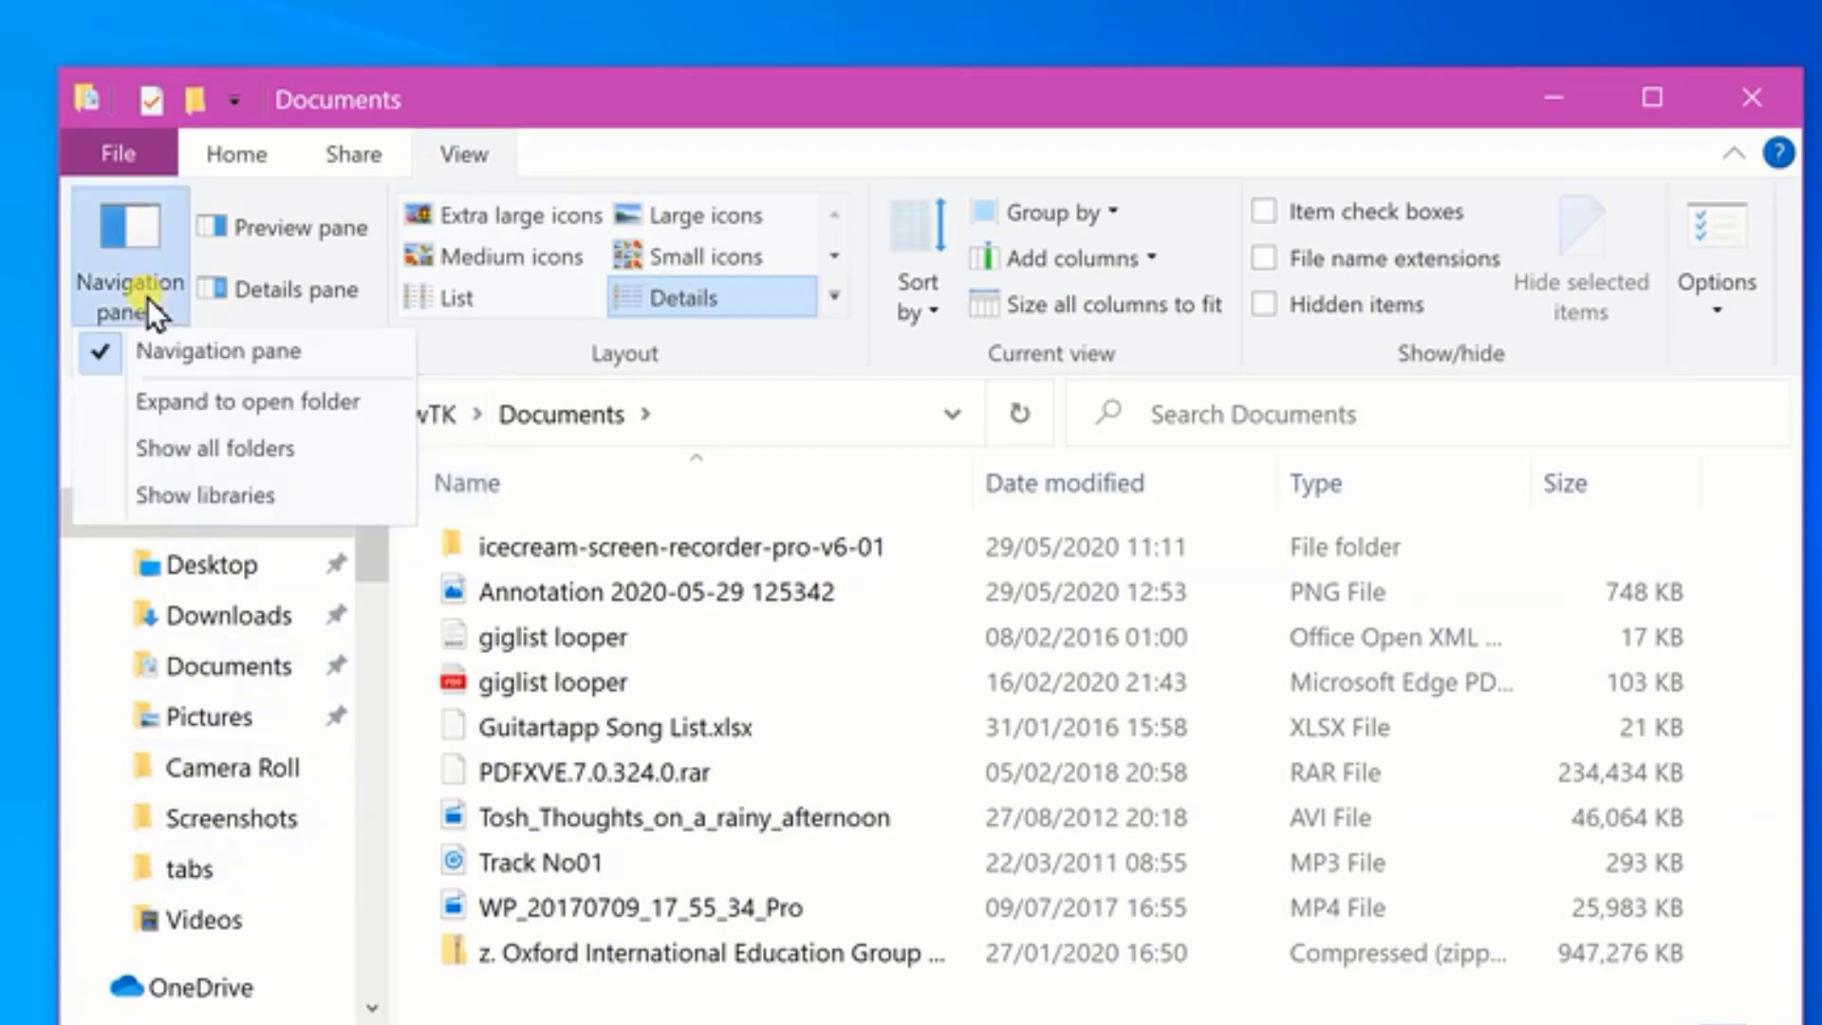
right_click(175, 346)
click(233, 361)
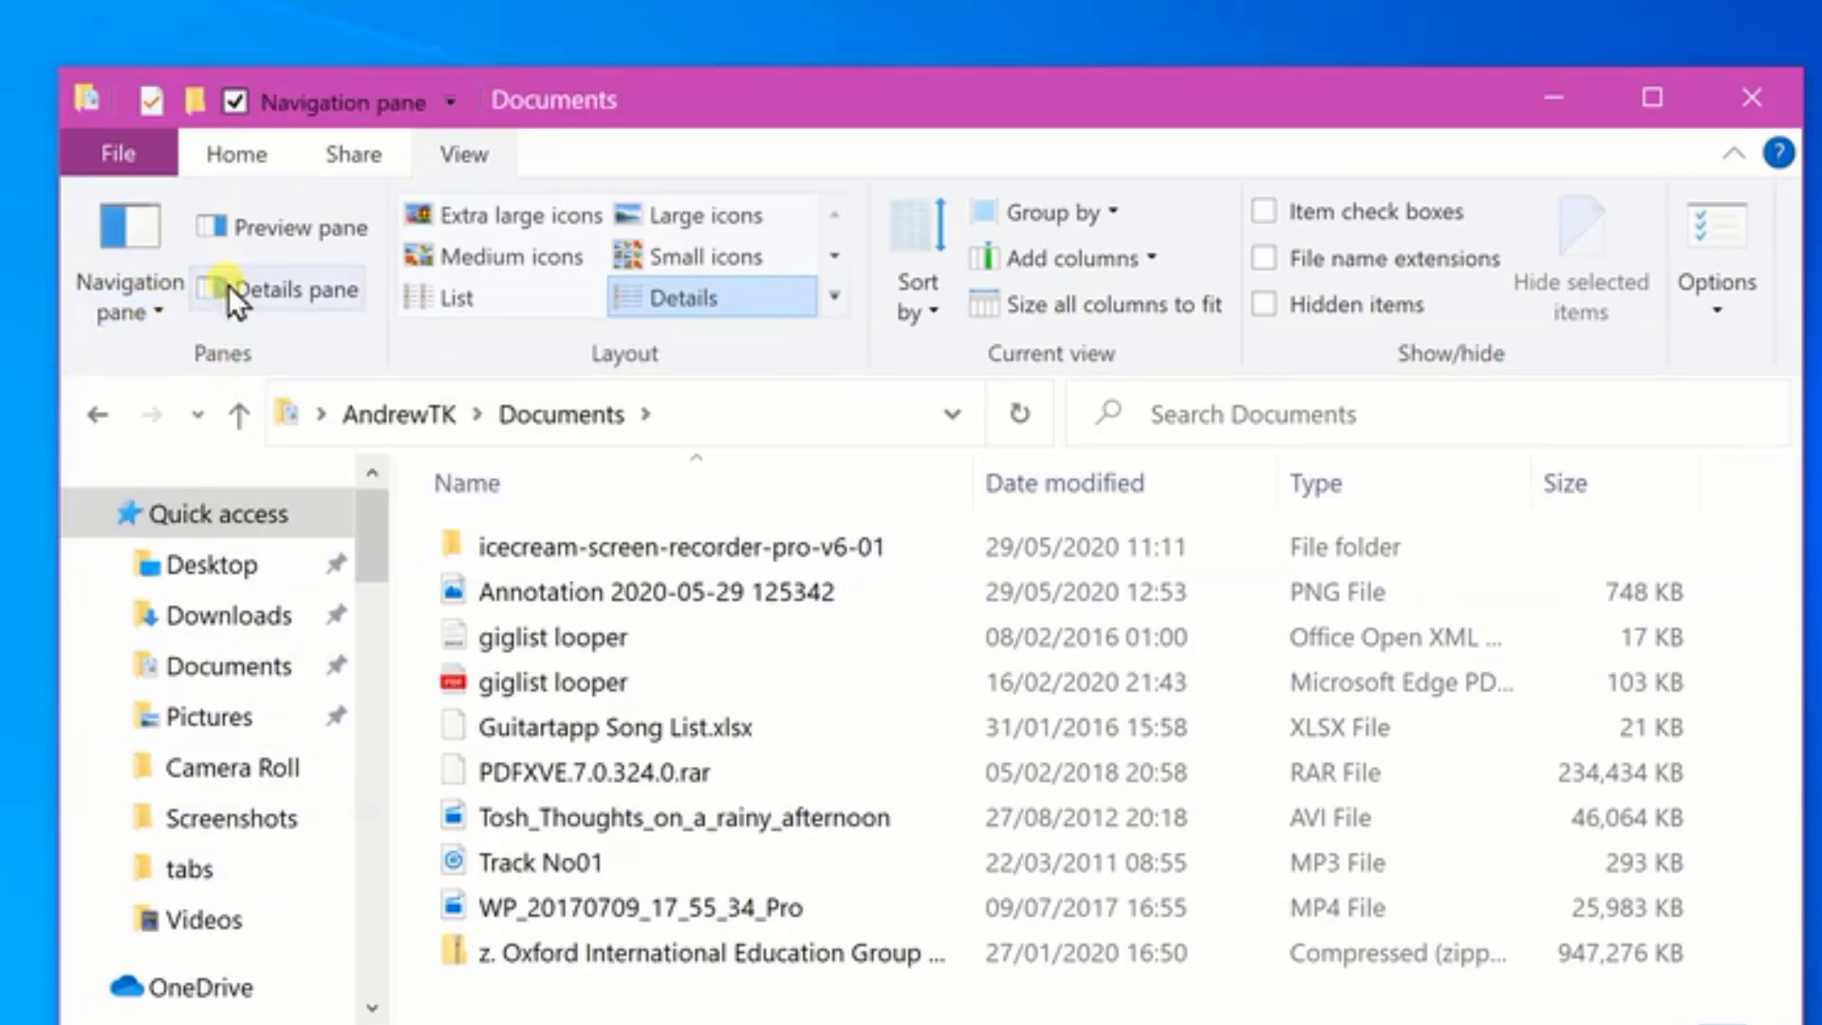
click(237, 100)
click(239, 101)
right_click(284, 229)
click(349, 254)
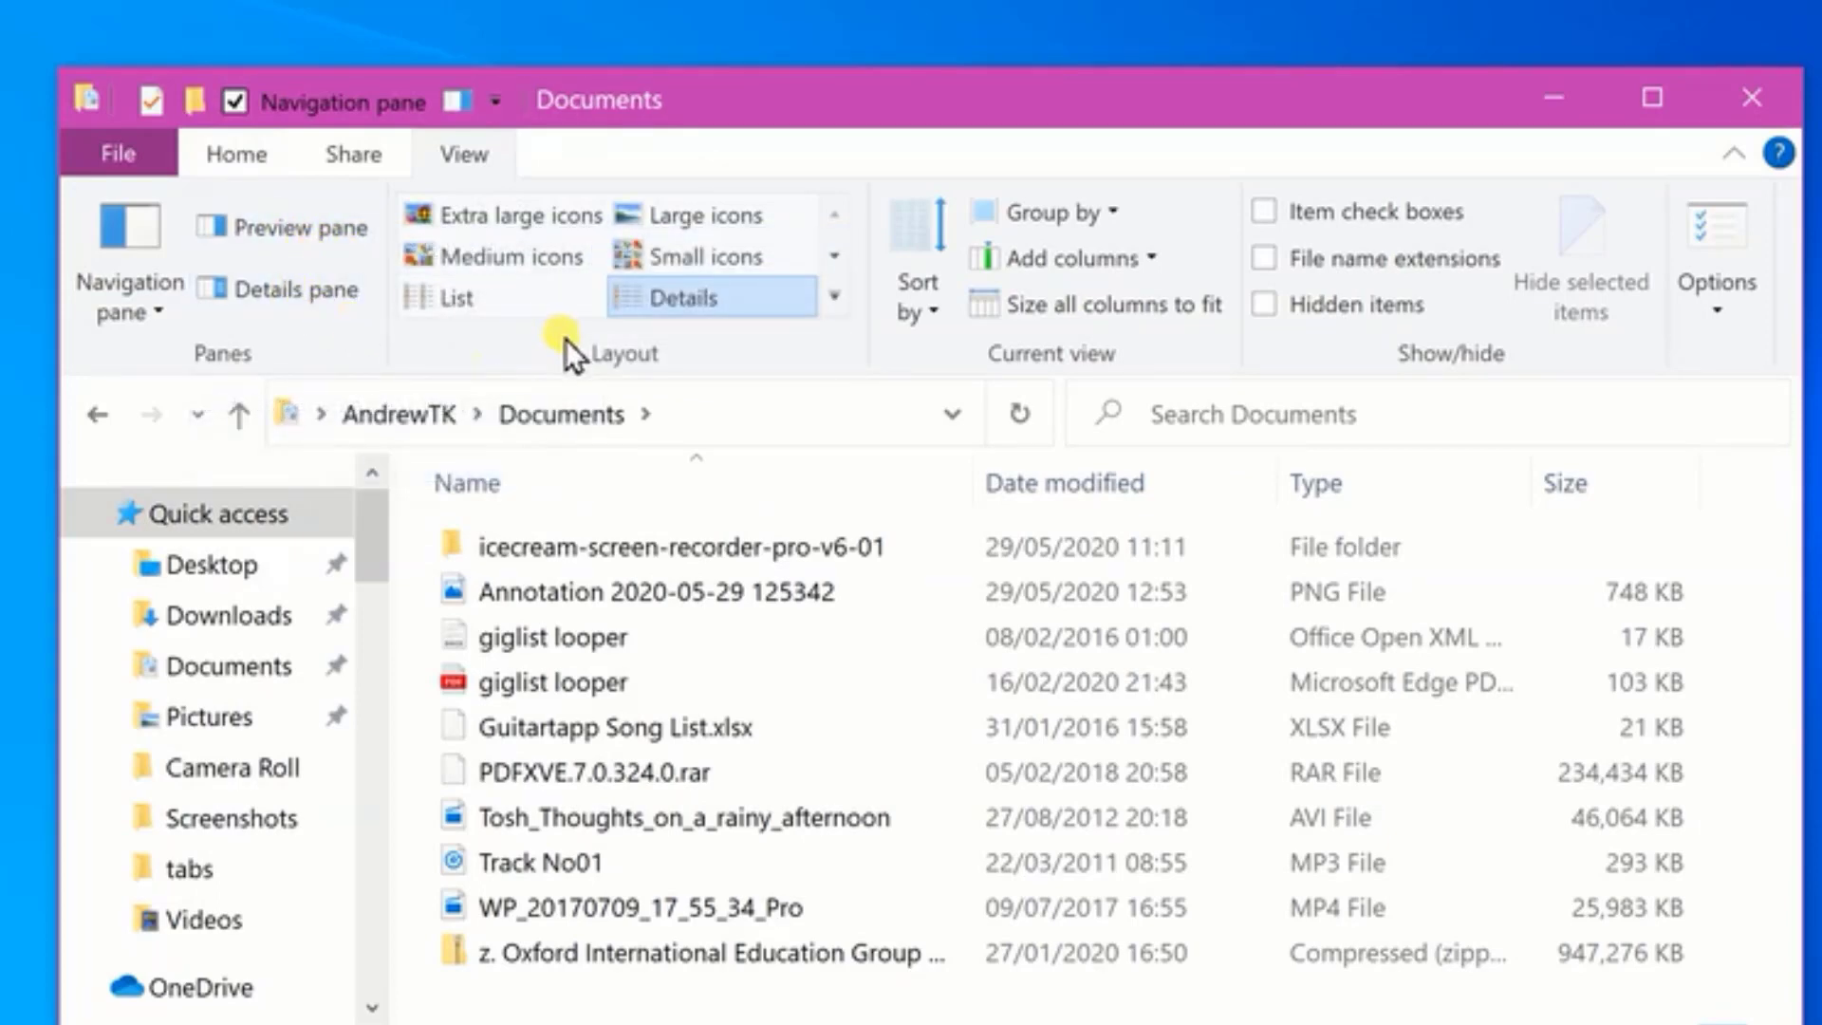
- Try several icon layouts for the Documents files, set the layout to List, and add the Layout group to the Quick Access Toolbar
click(535, 290)
click(525, 262)
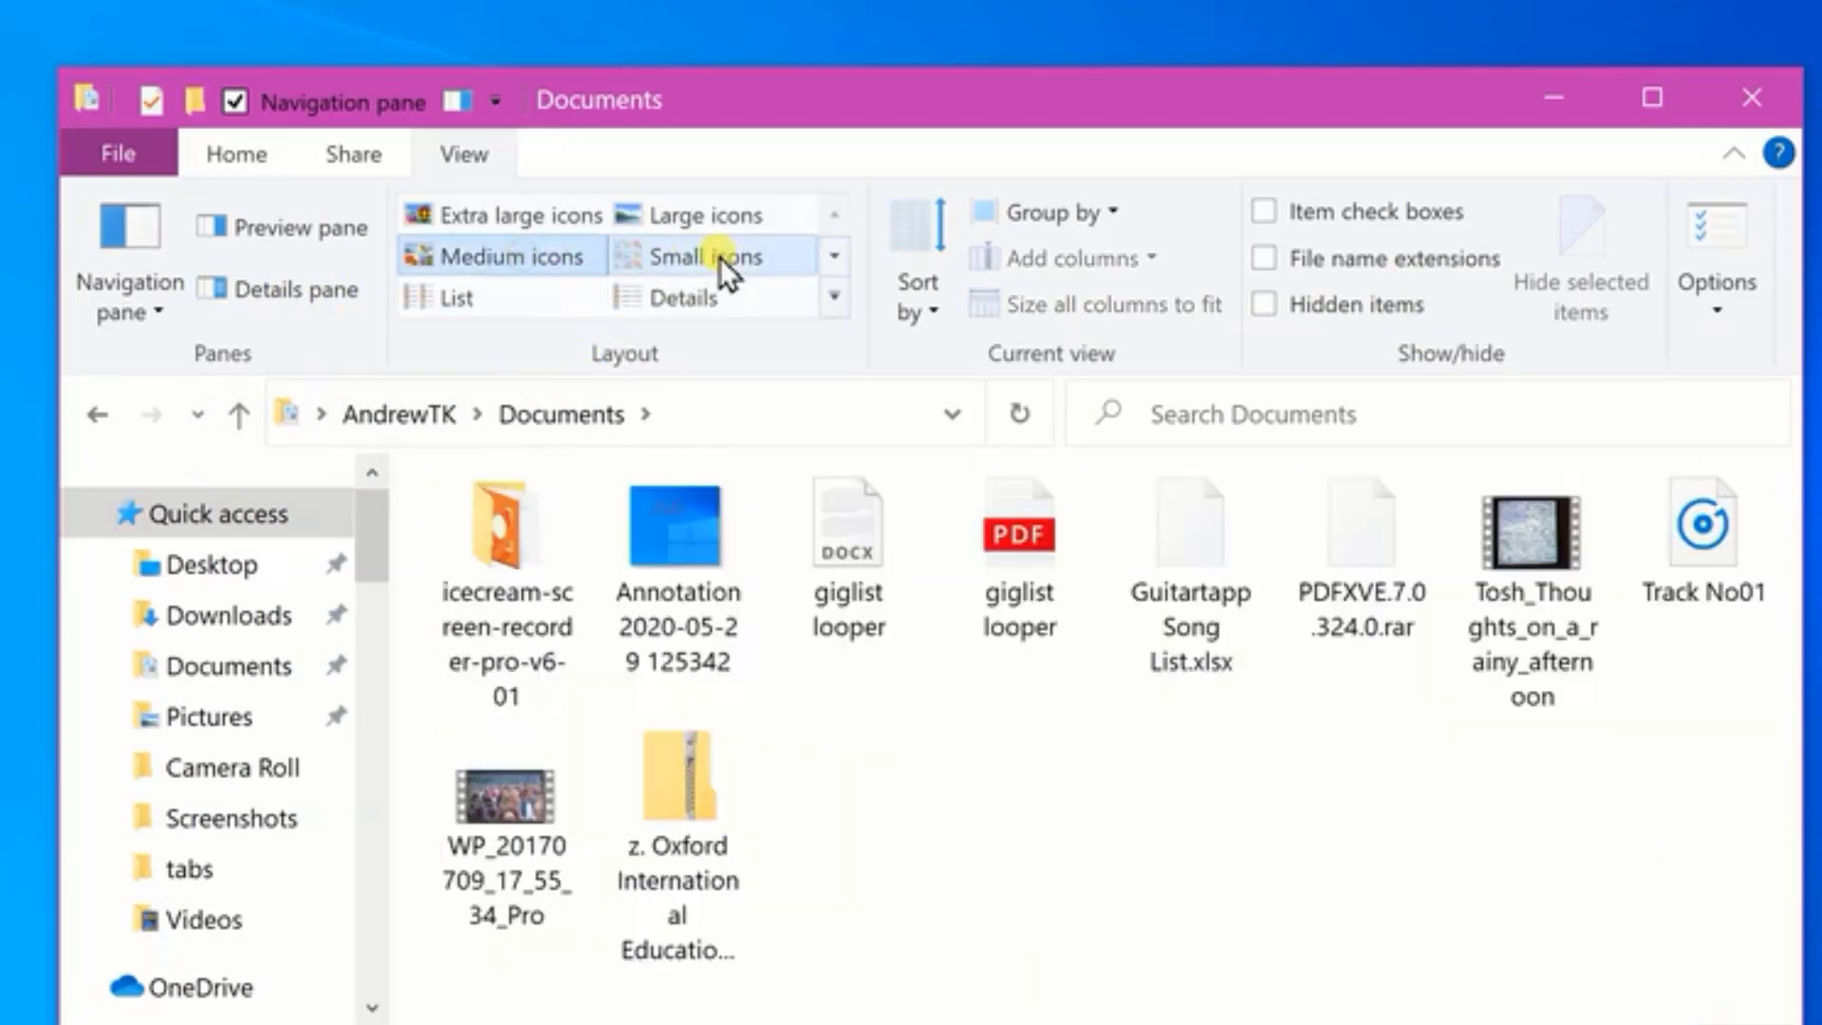
click(719, 258)
click(712, 218)
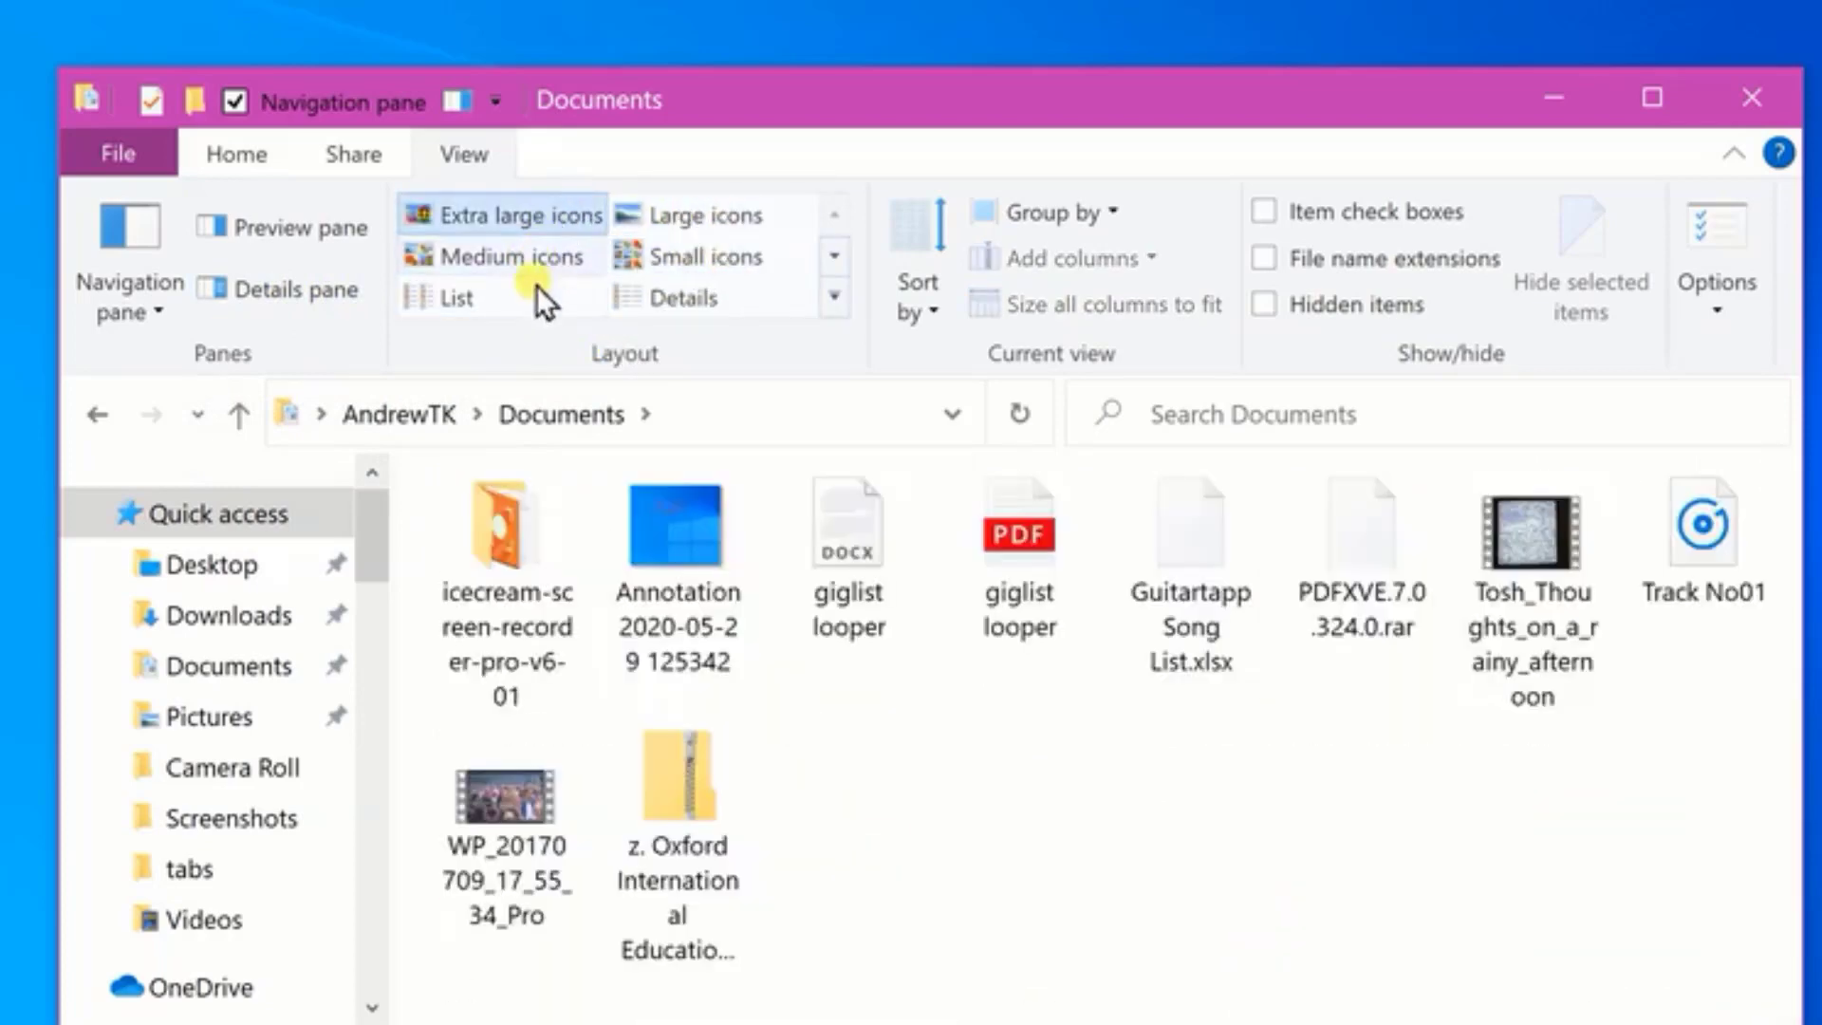
click(531, 295)
right_click(611, 353)
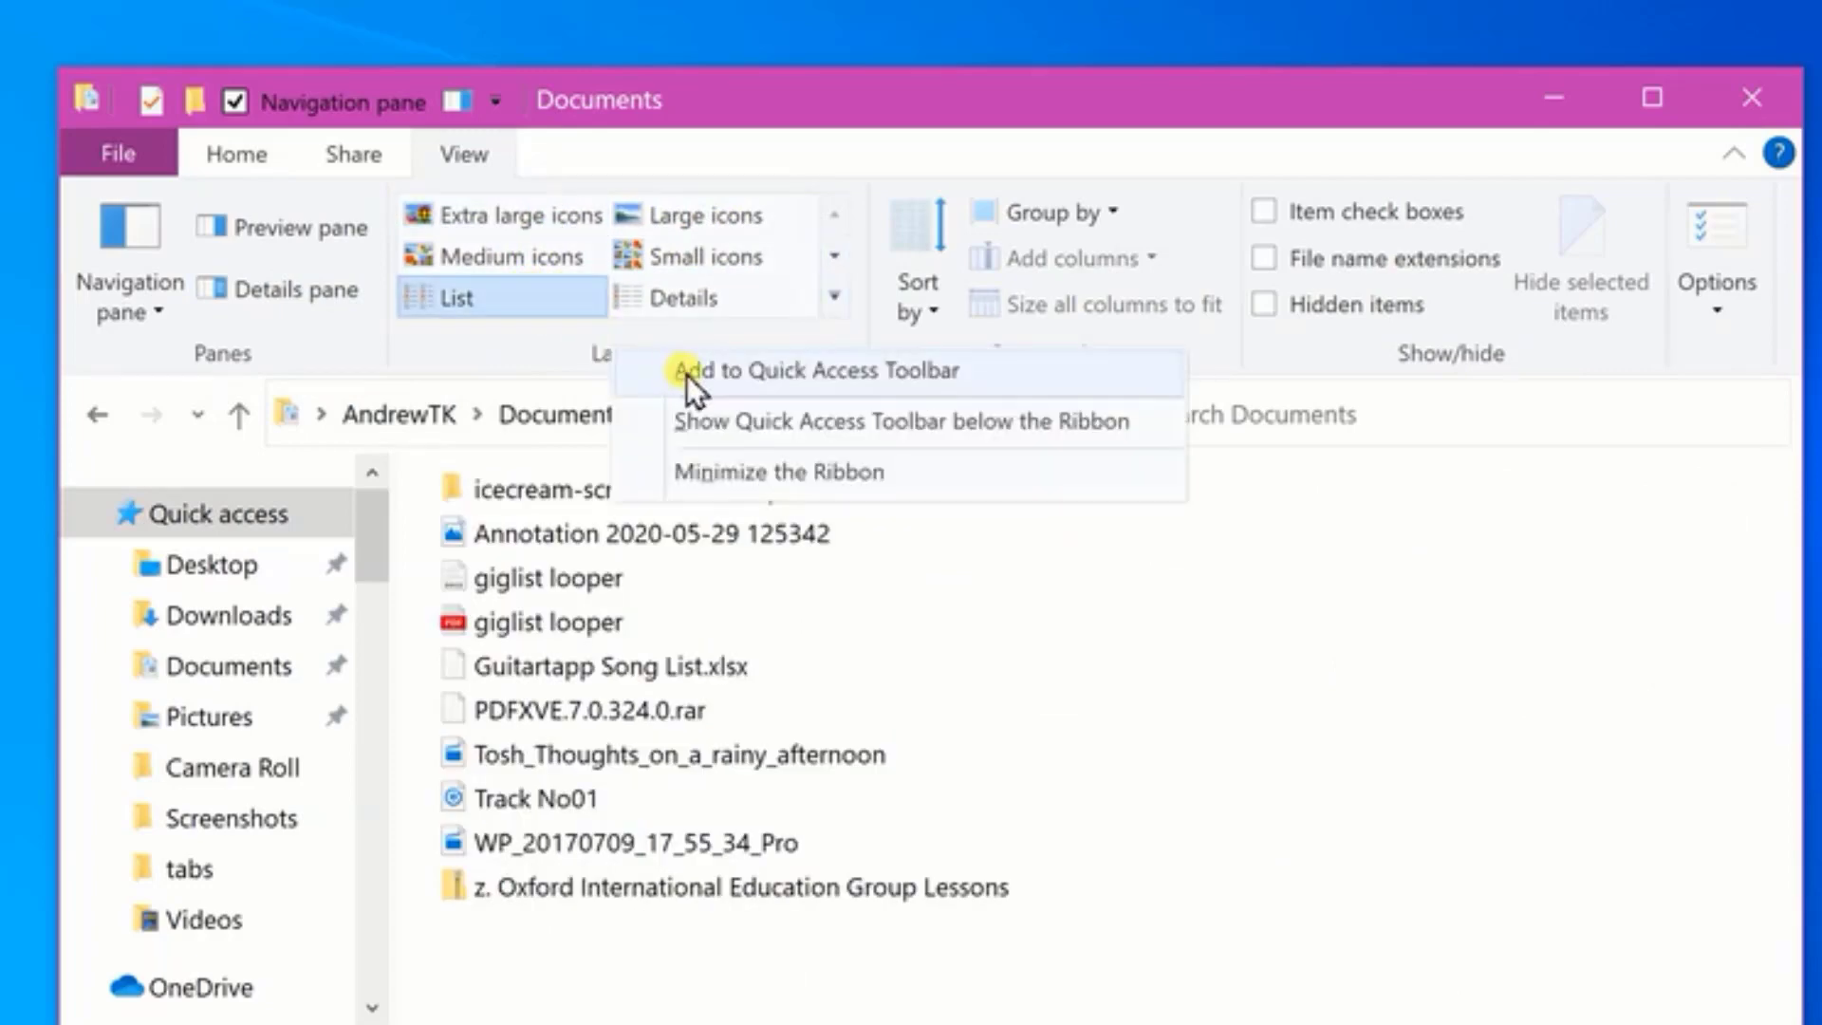
click(686, 374)
click(658, 309)
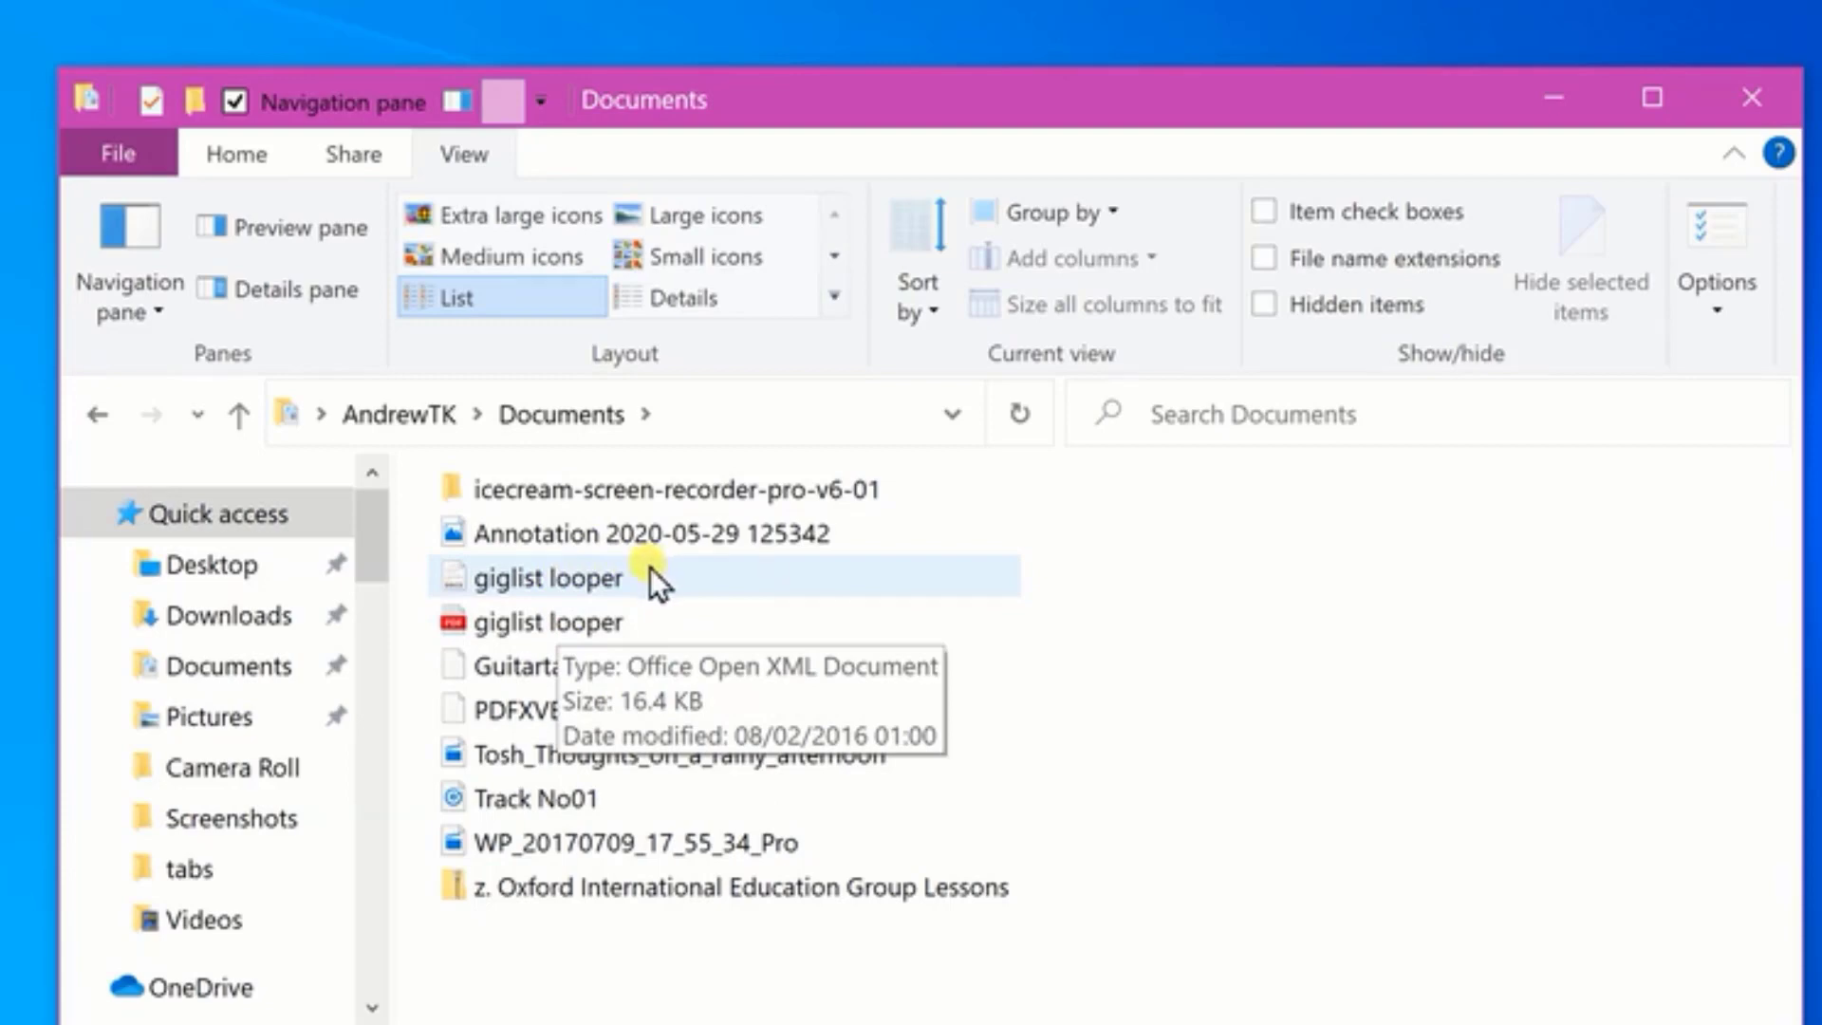
- Show file name extensions in the Documents folder and add that option to the Quick Access Toolbar
click(1271, 258)
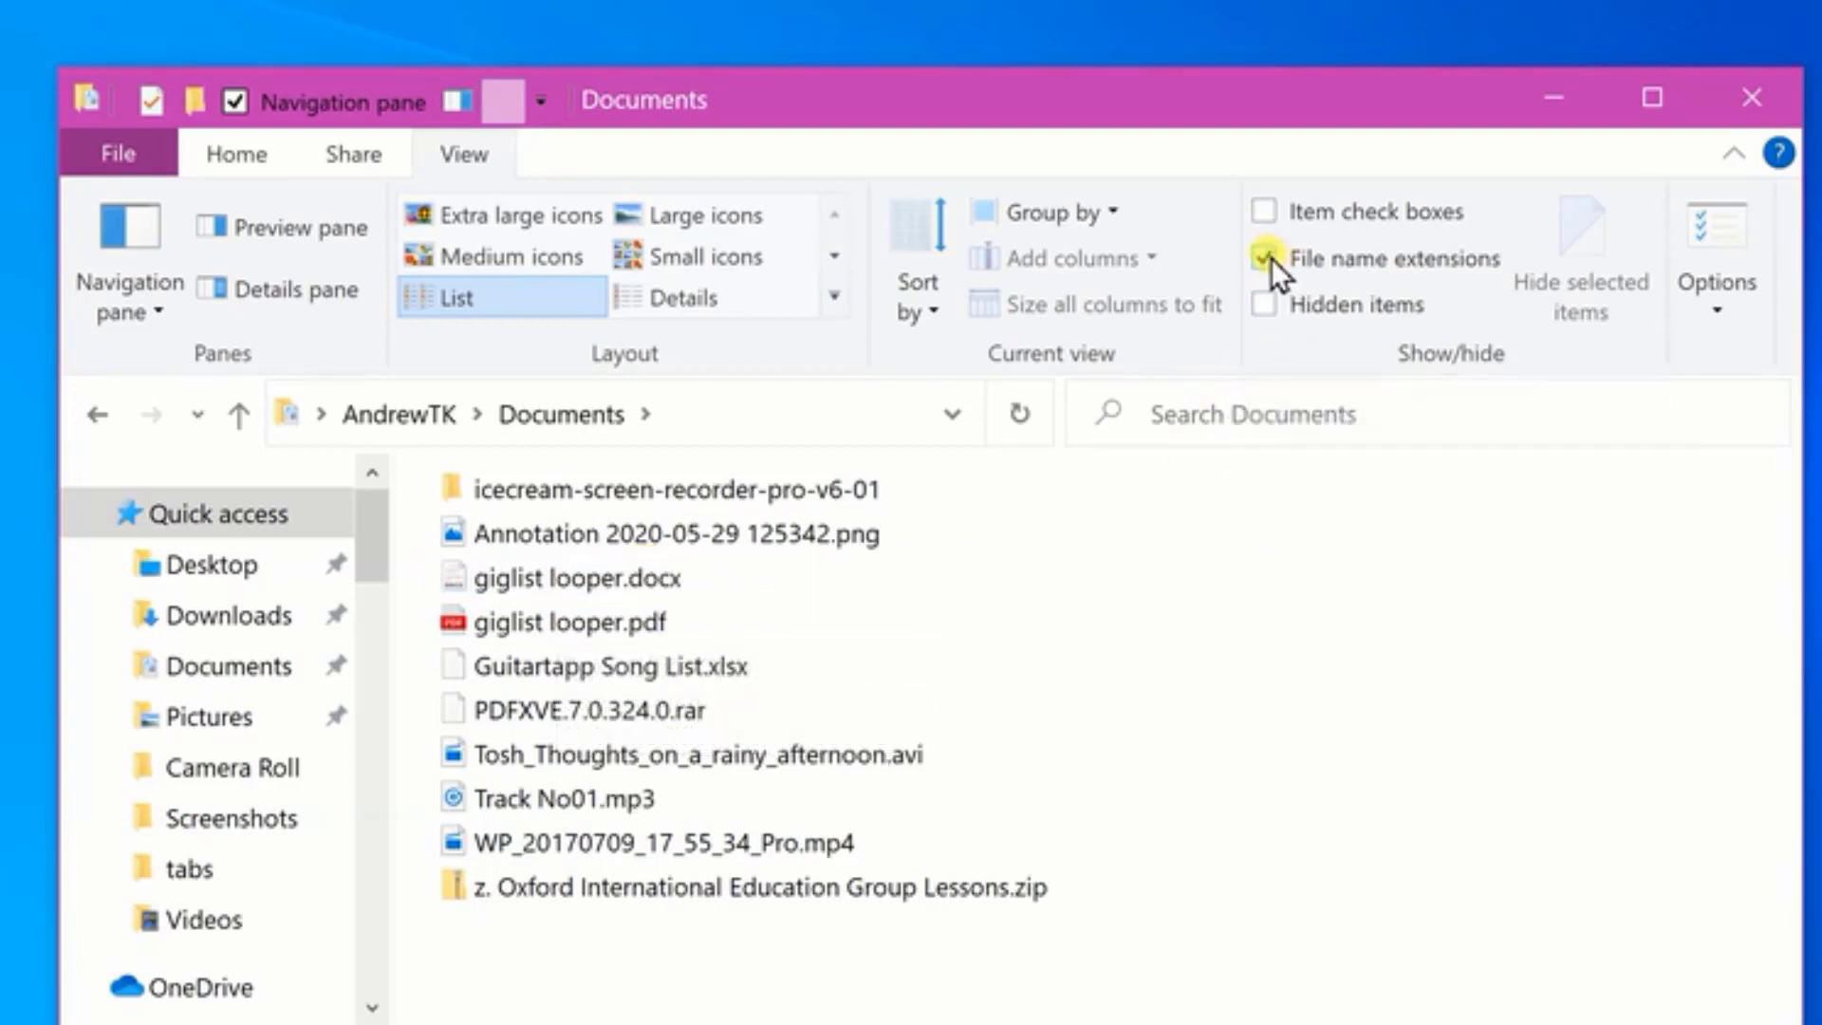
right_click(1340, 258)
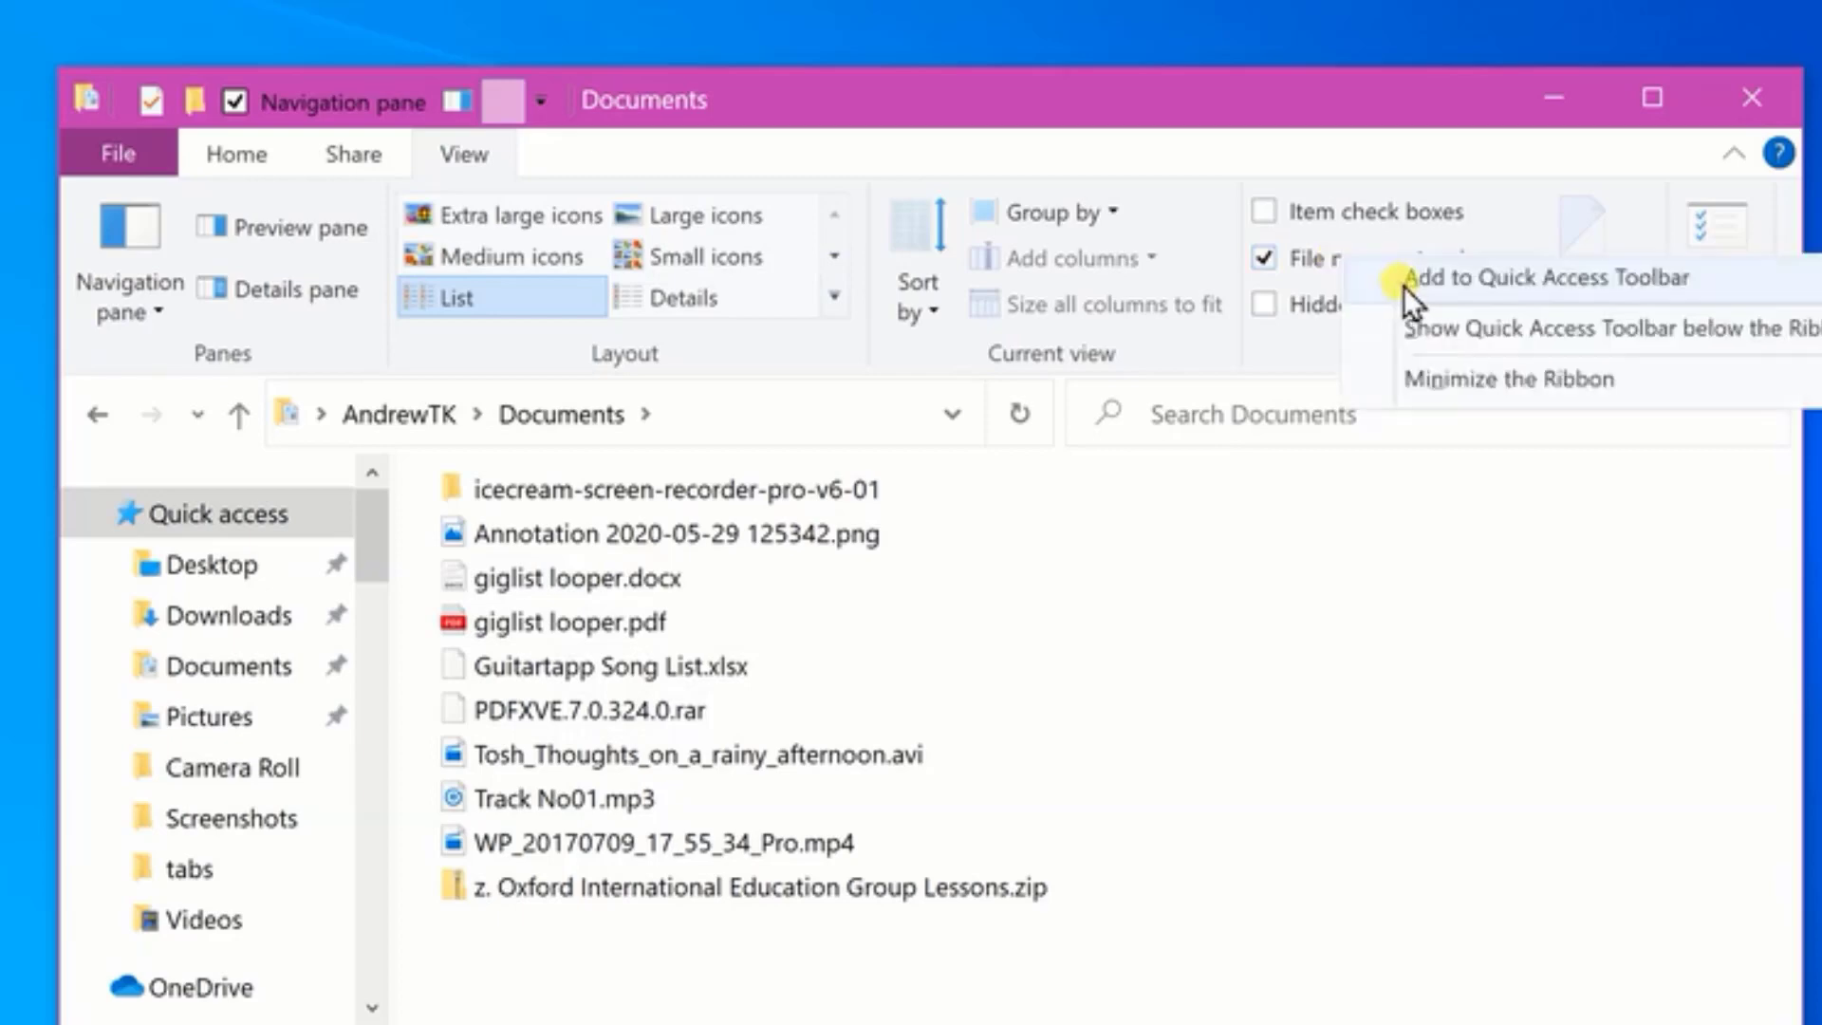
click(1399, 277)
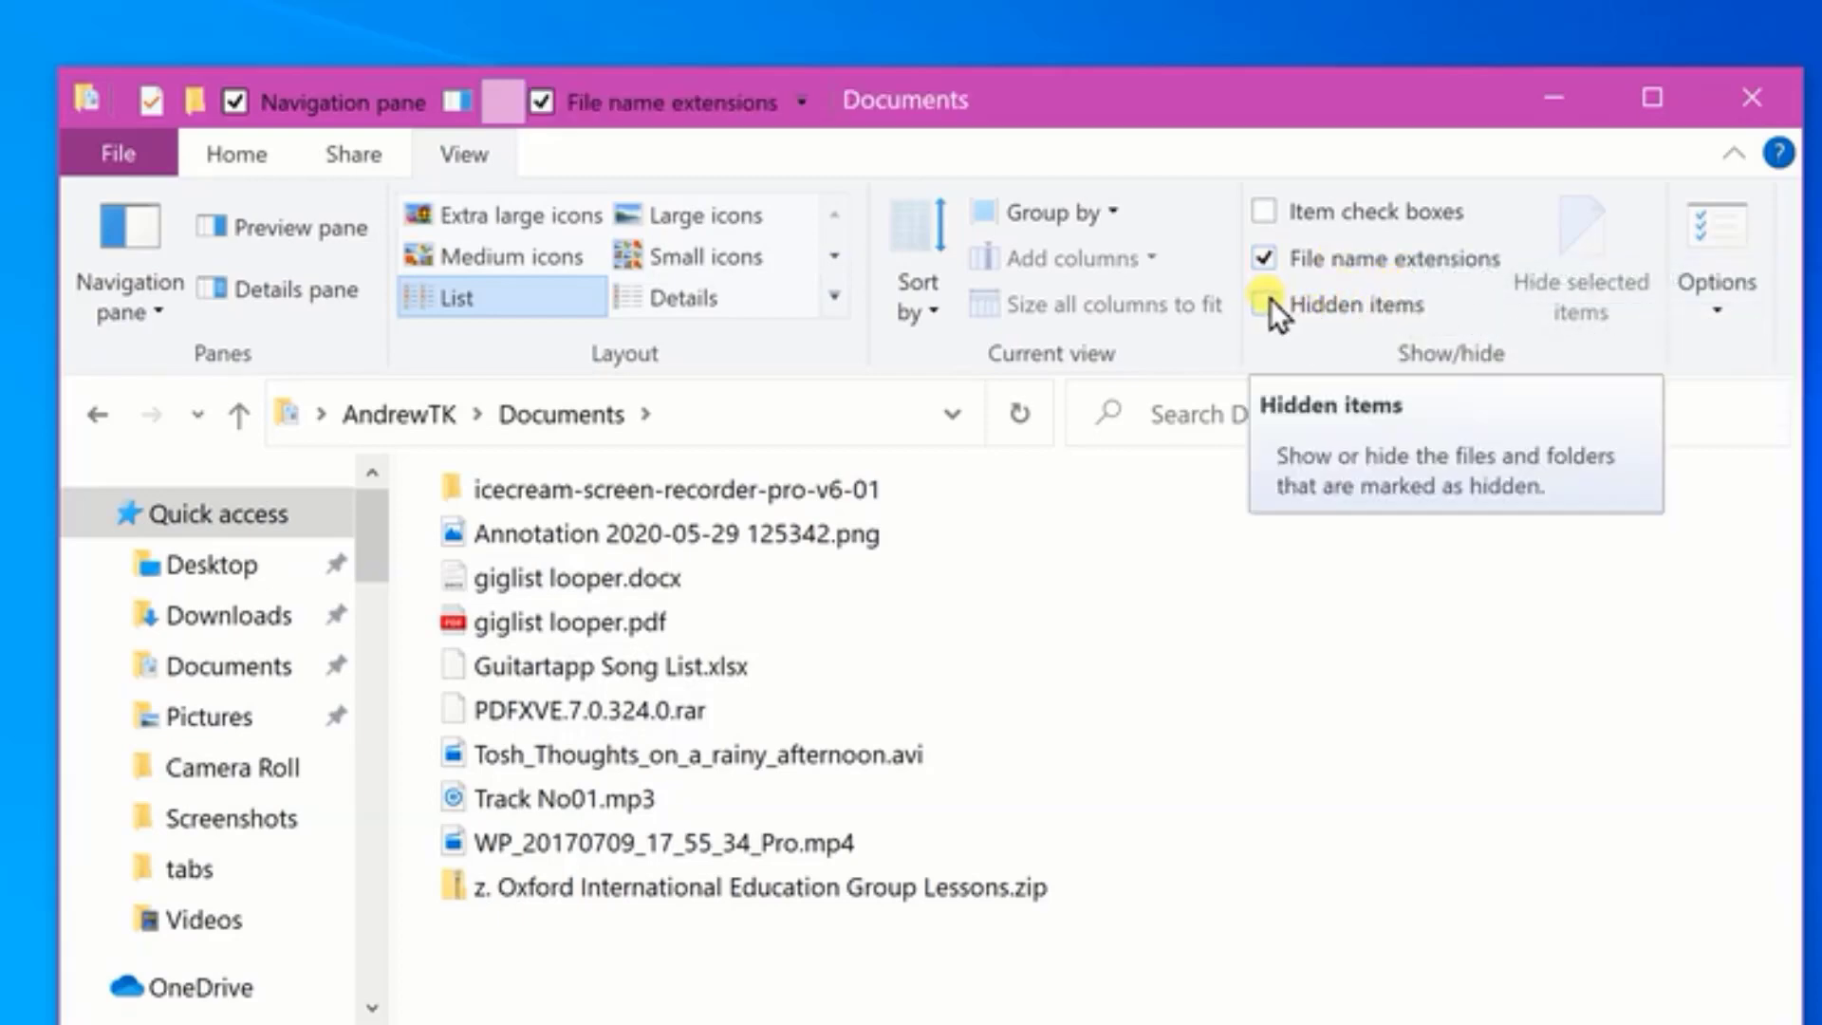
- Add the Hidden items option to the Quick Access Toolbar and look over the file extensions in the Documents folder
right_click(1321, 307)
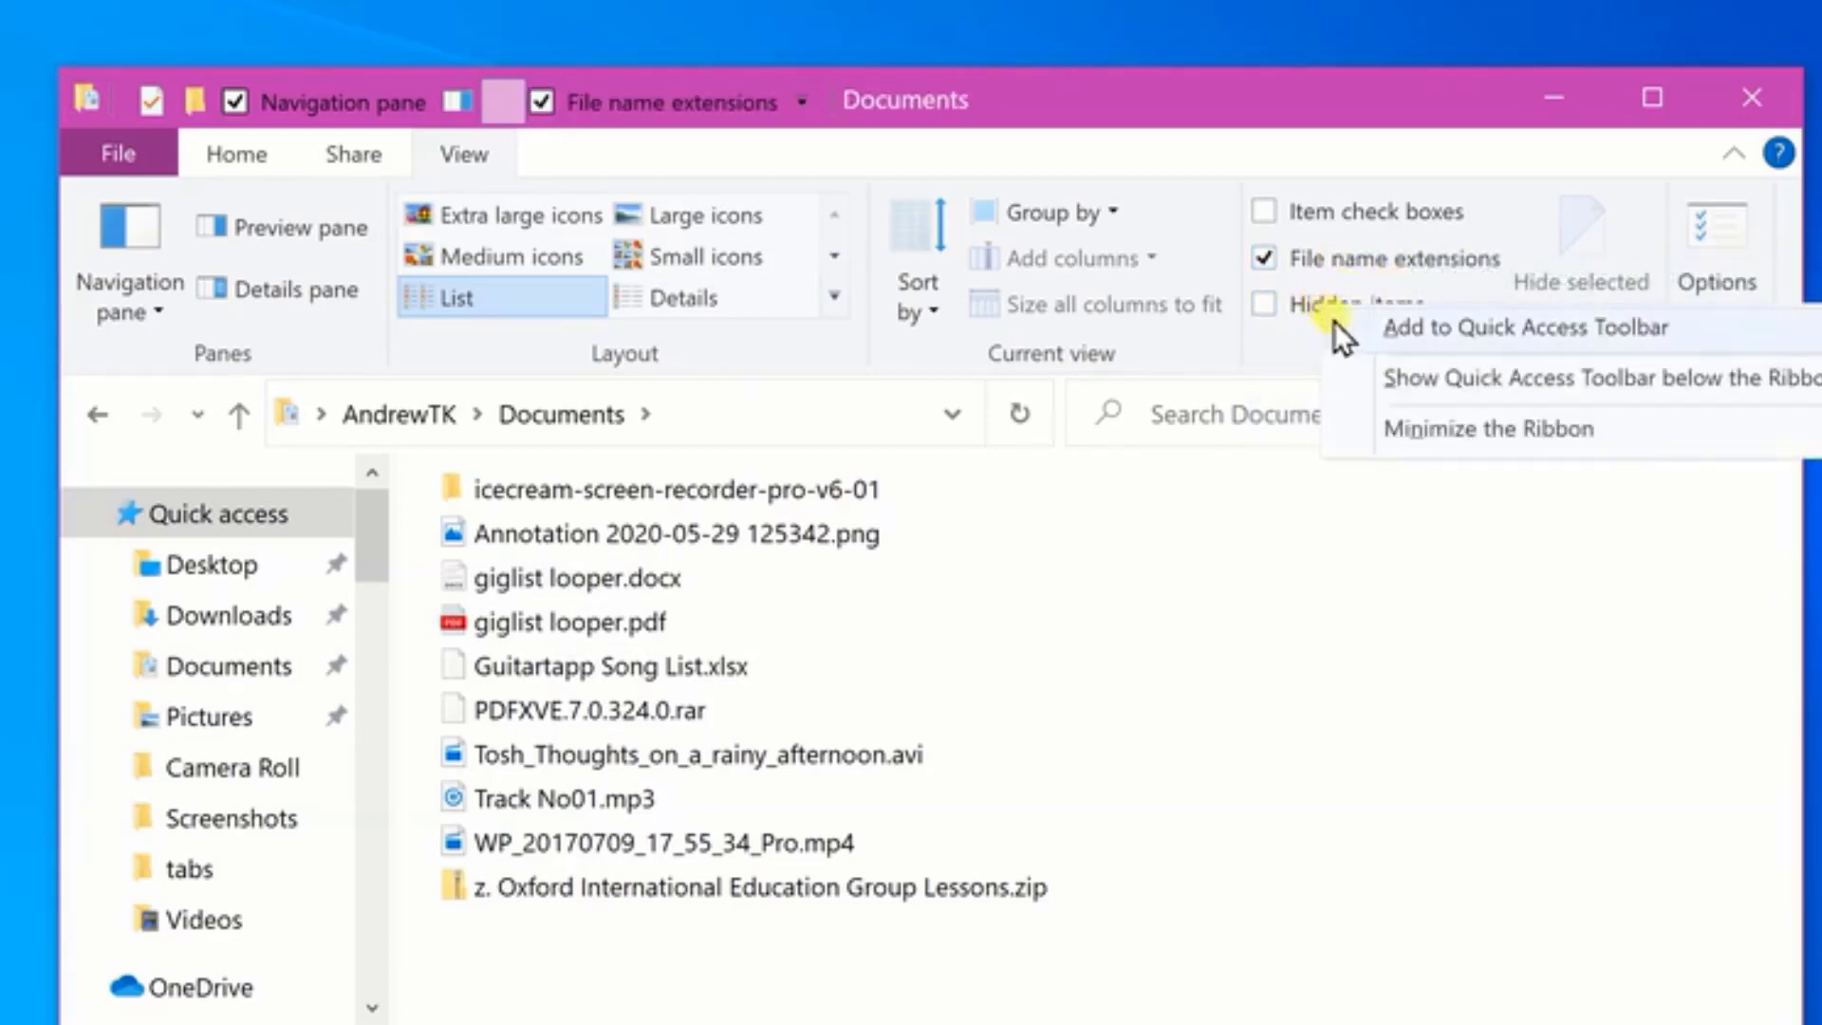
click(1340, 324)
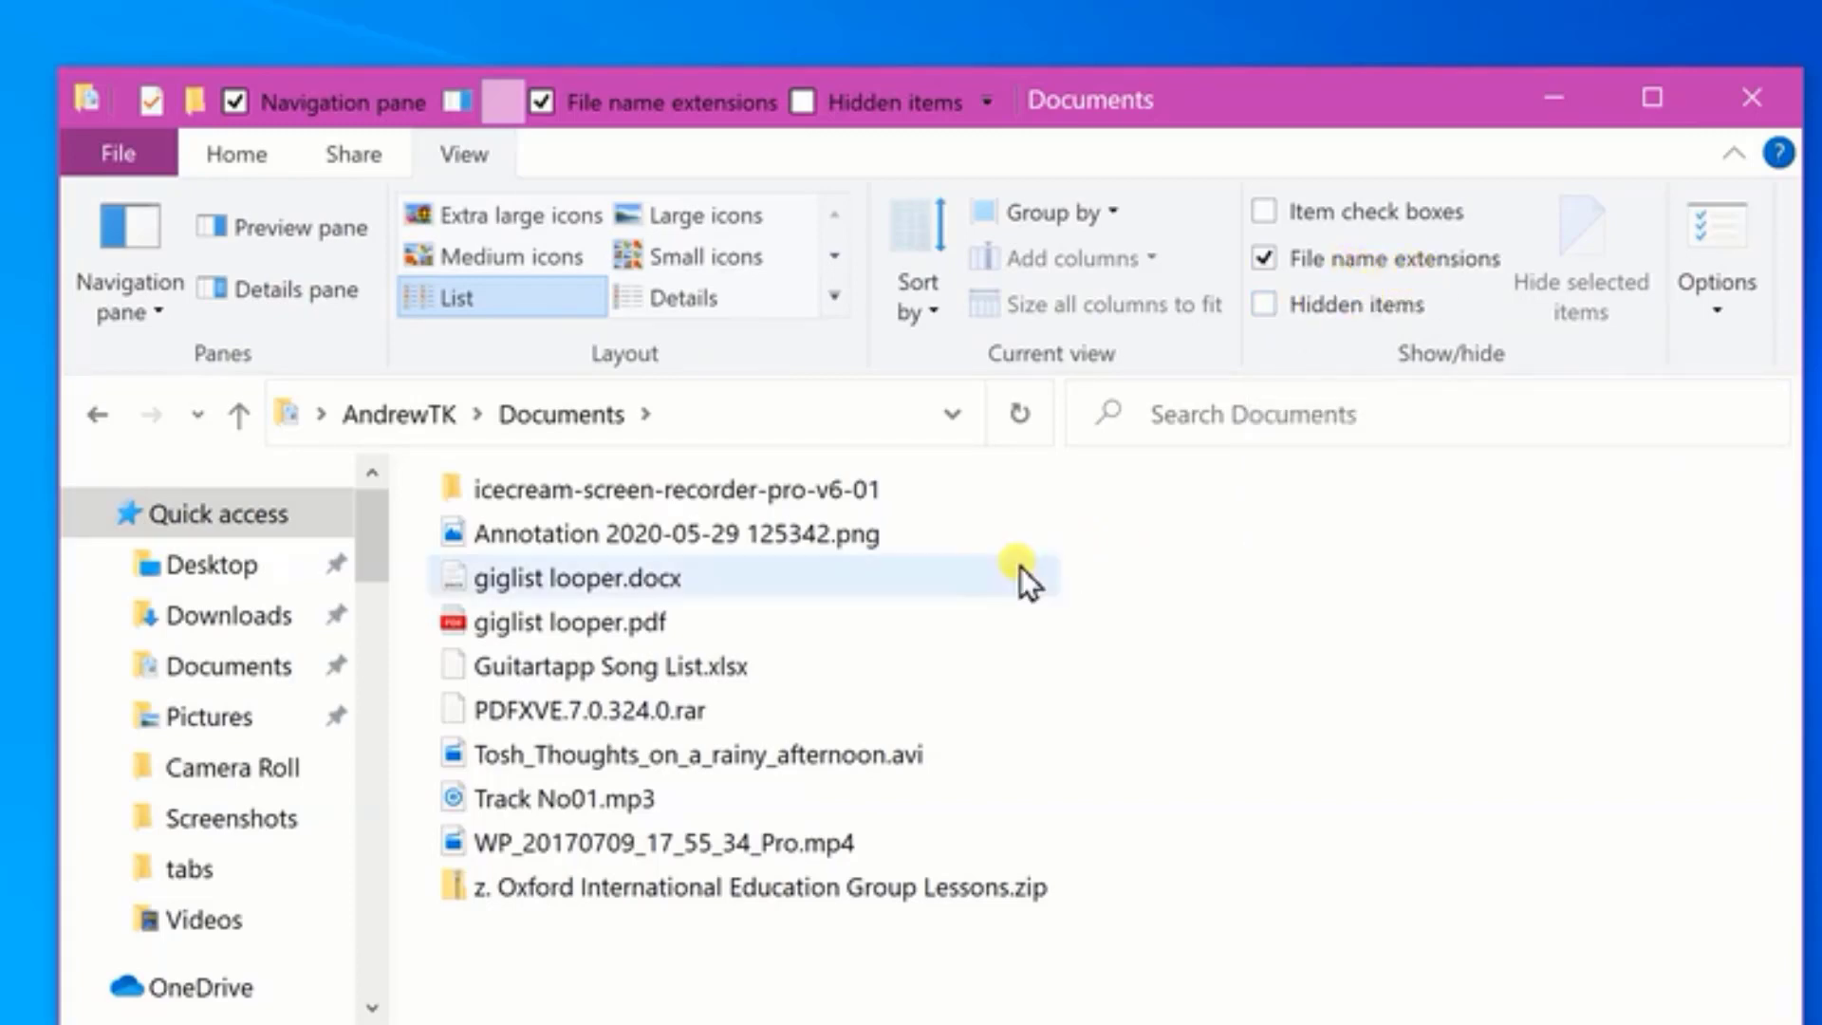
drag(710, 581, 629, 600)
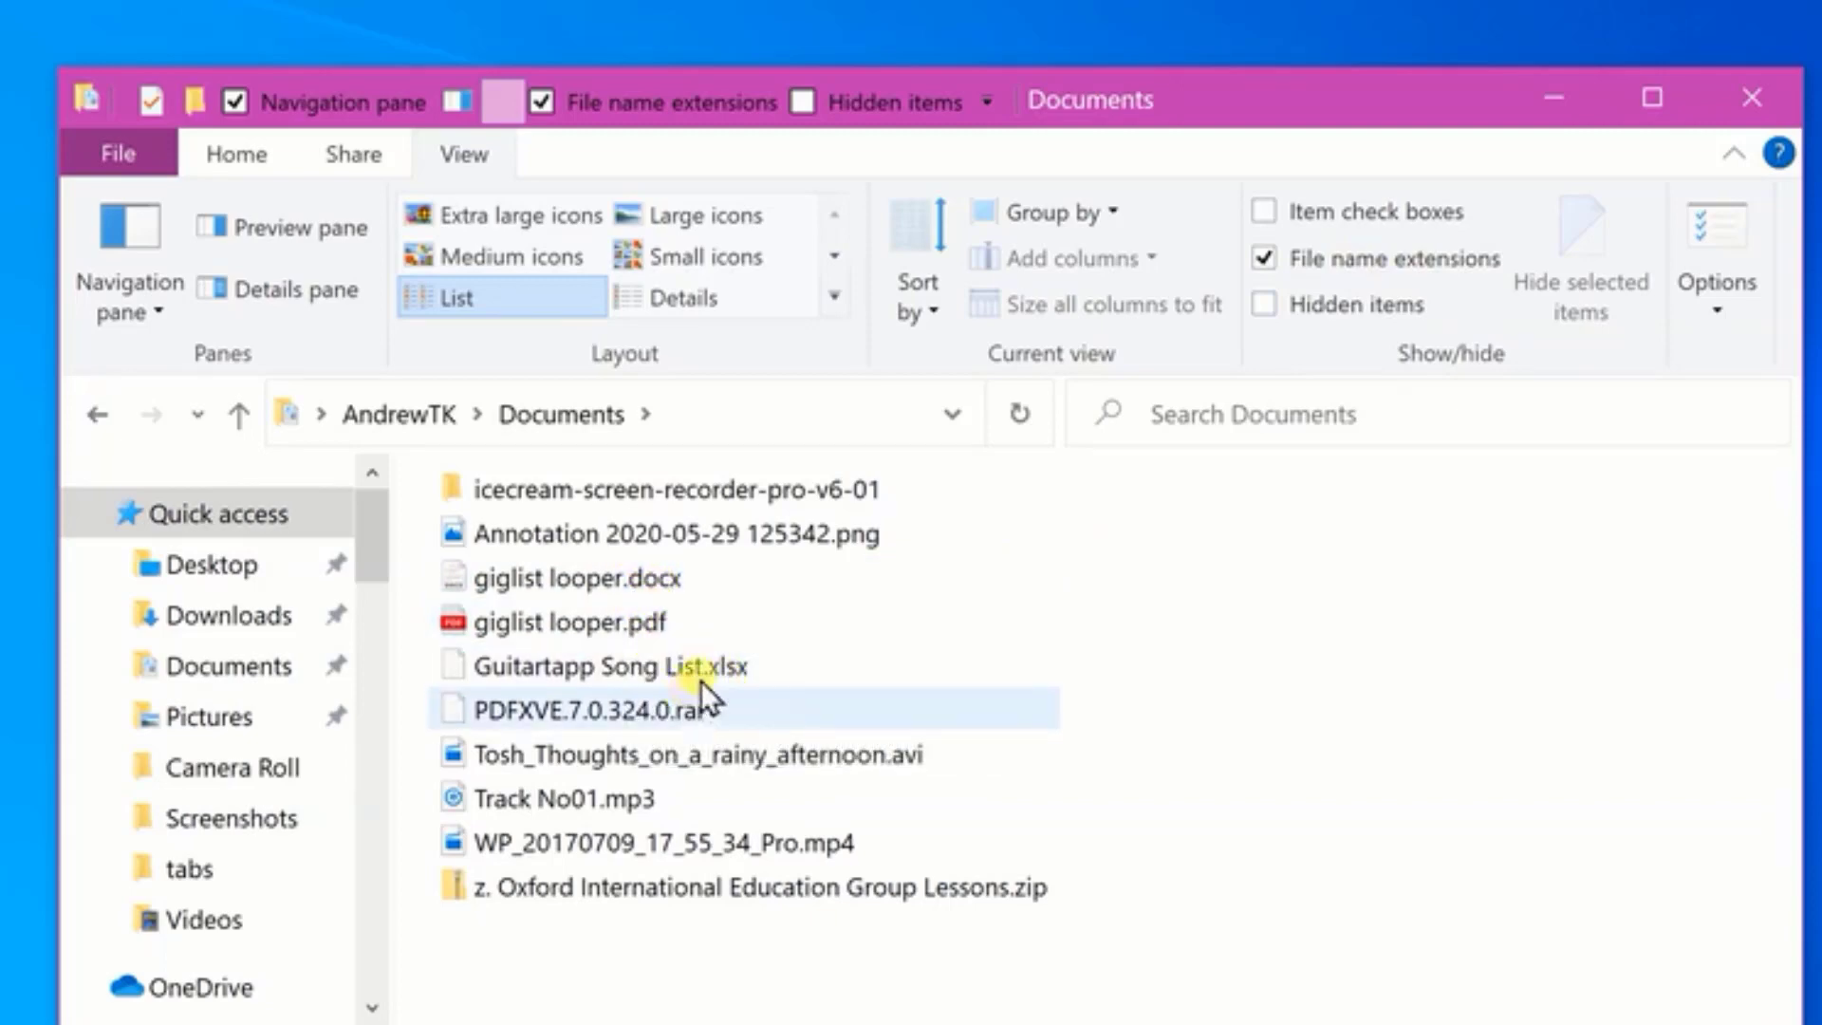
mouse_move(741, 674)
mouse_move(666, 725)
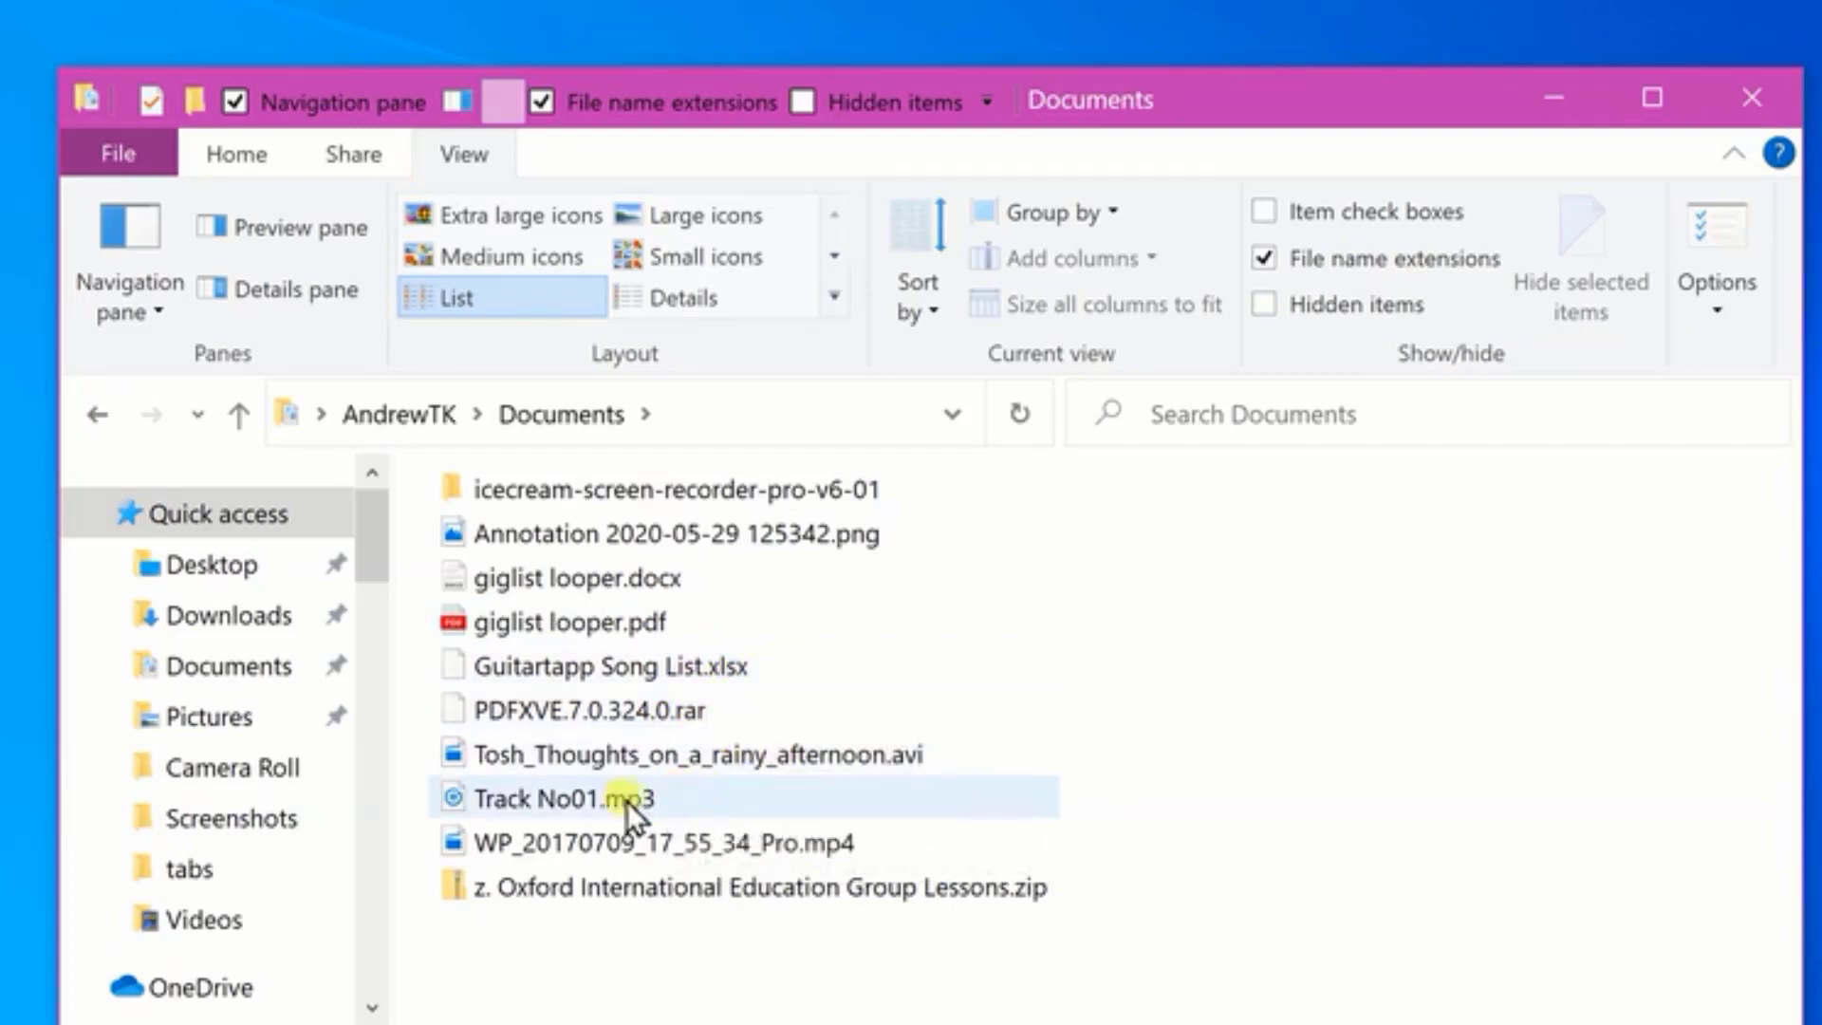
mouse_move(627, 801)
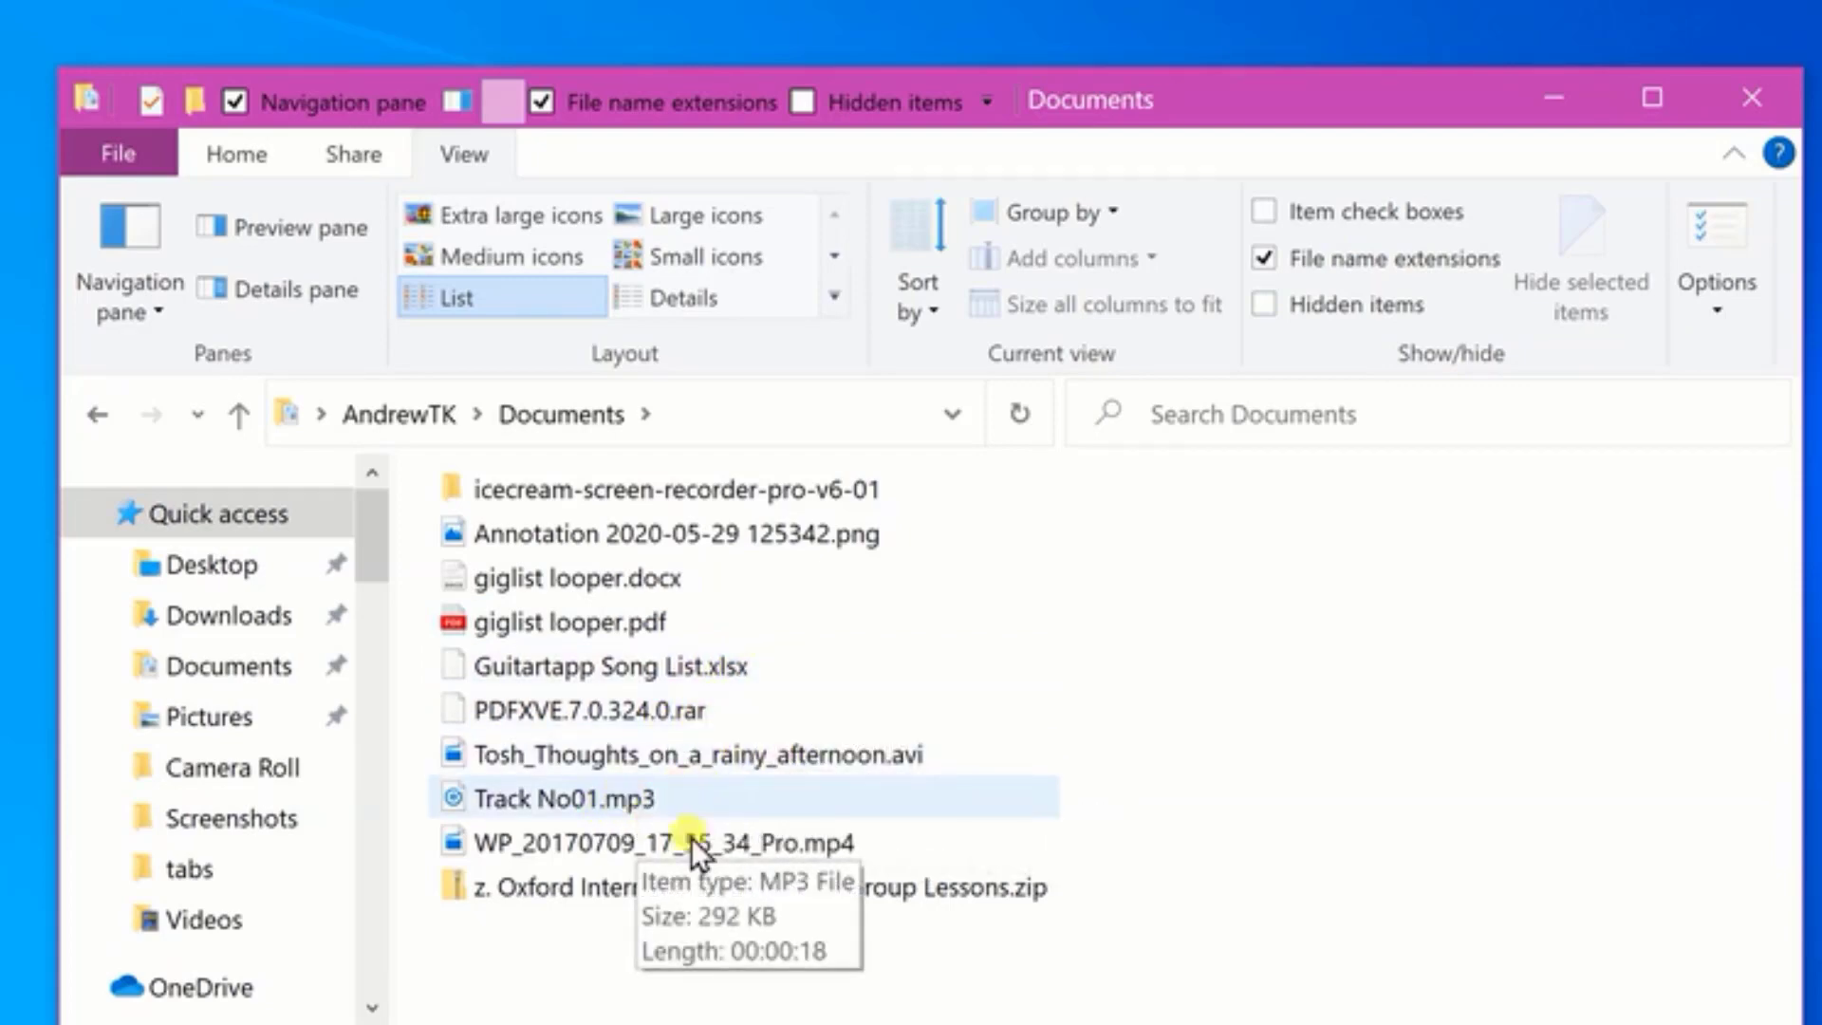
mouse_move(869, 854)
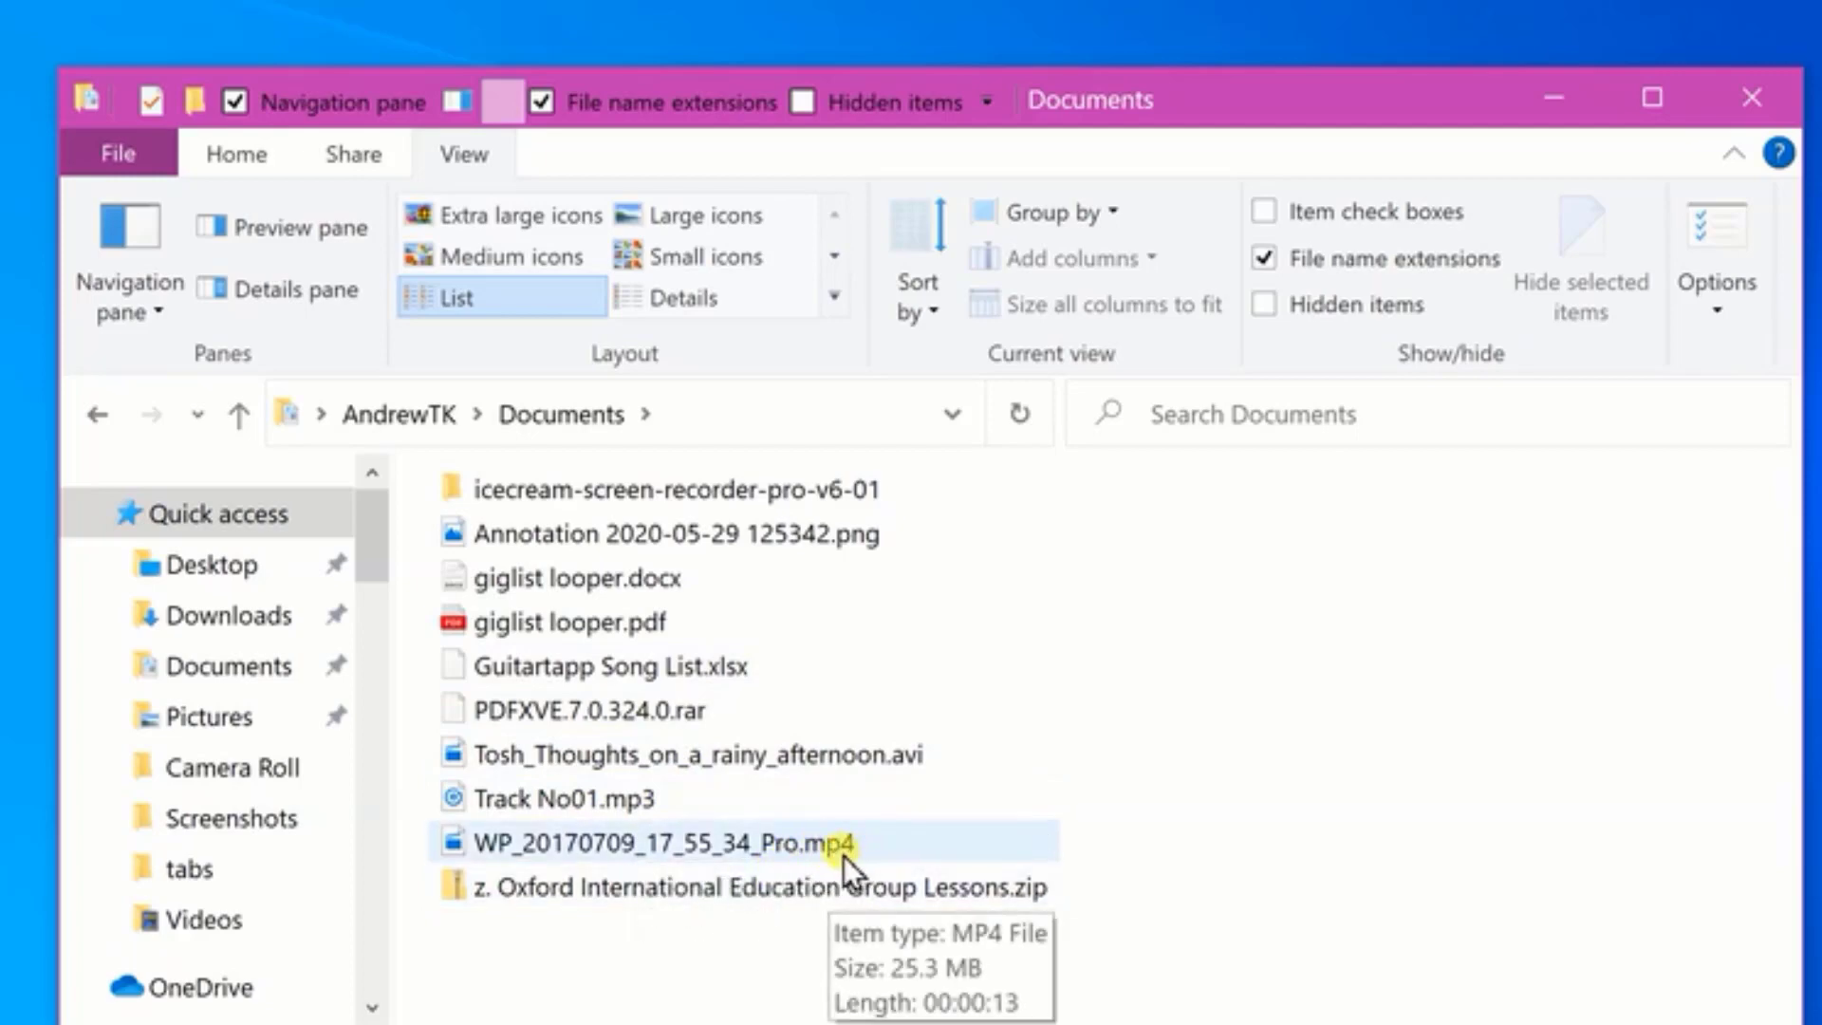
mouse_move(1003, 896)
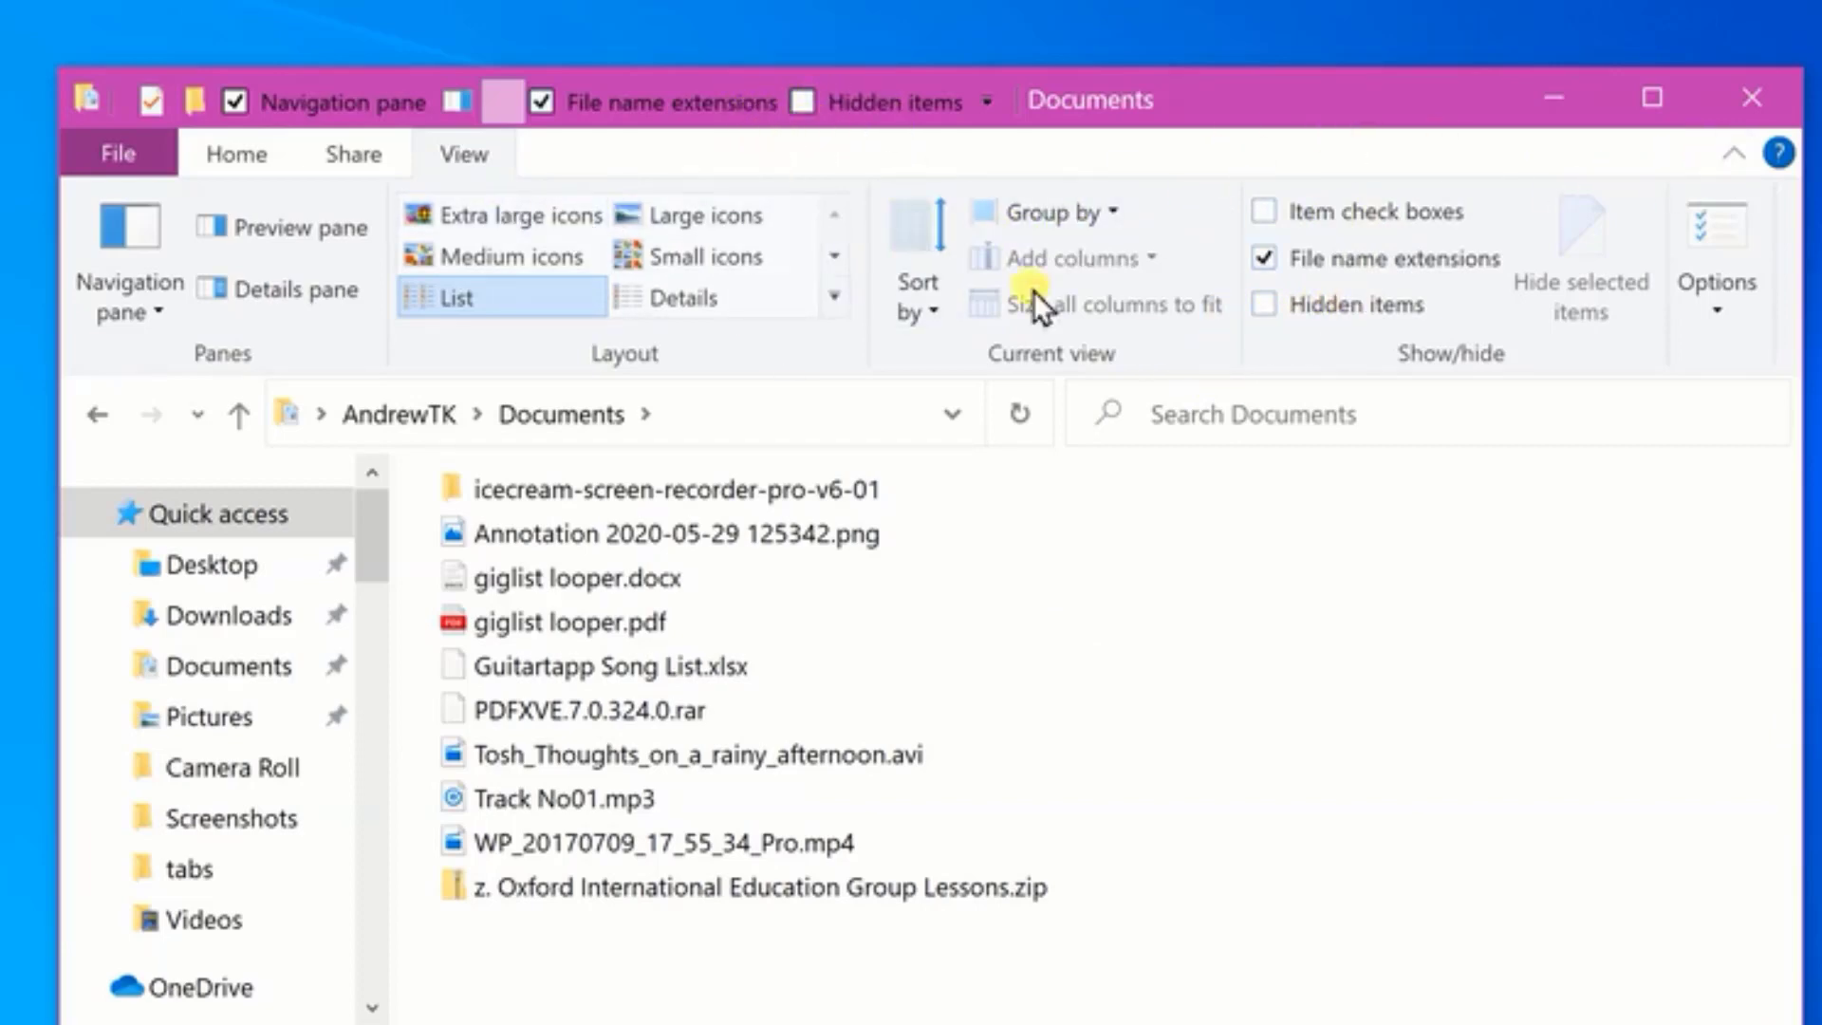
- Add the Delete command to the Quick Access Toolbar and minimize the ribbon
click(229, 151)
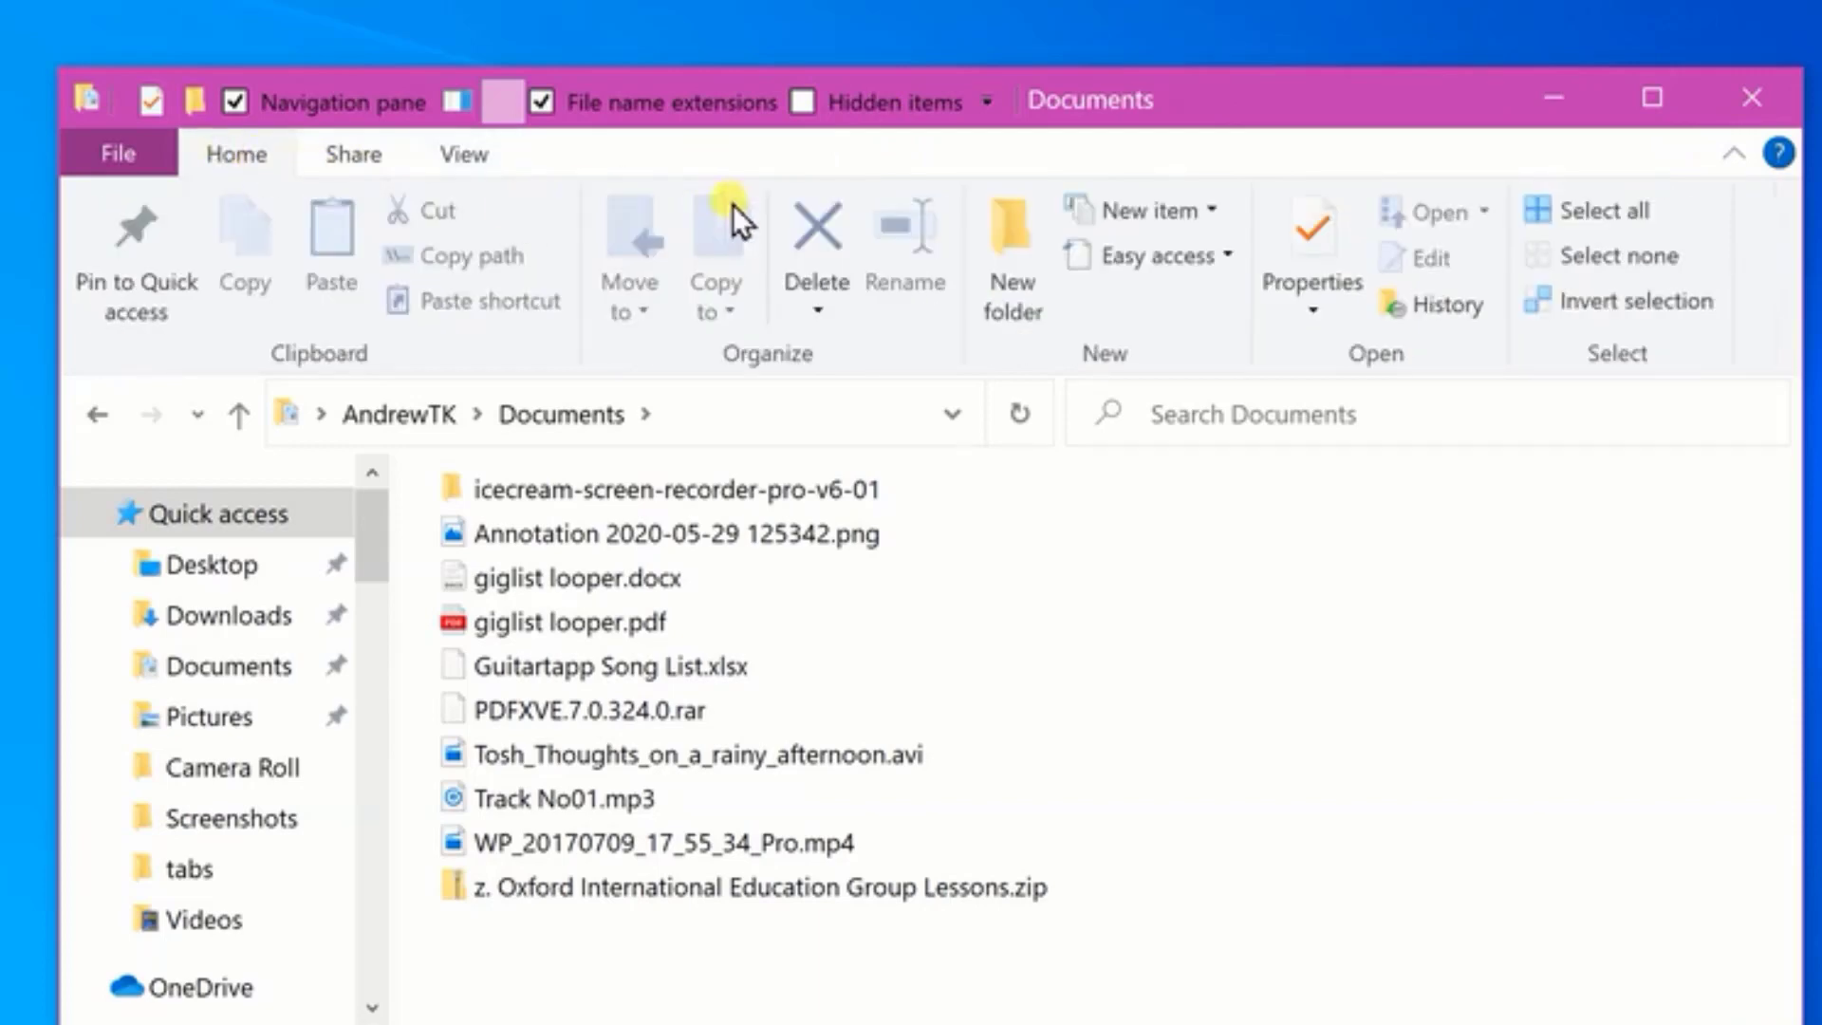
right_click(823, 224)
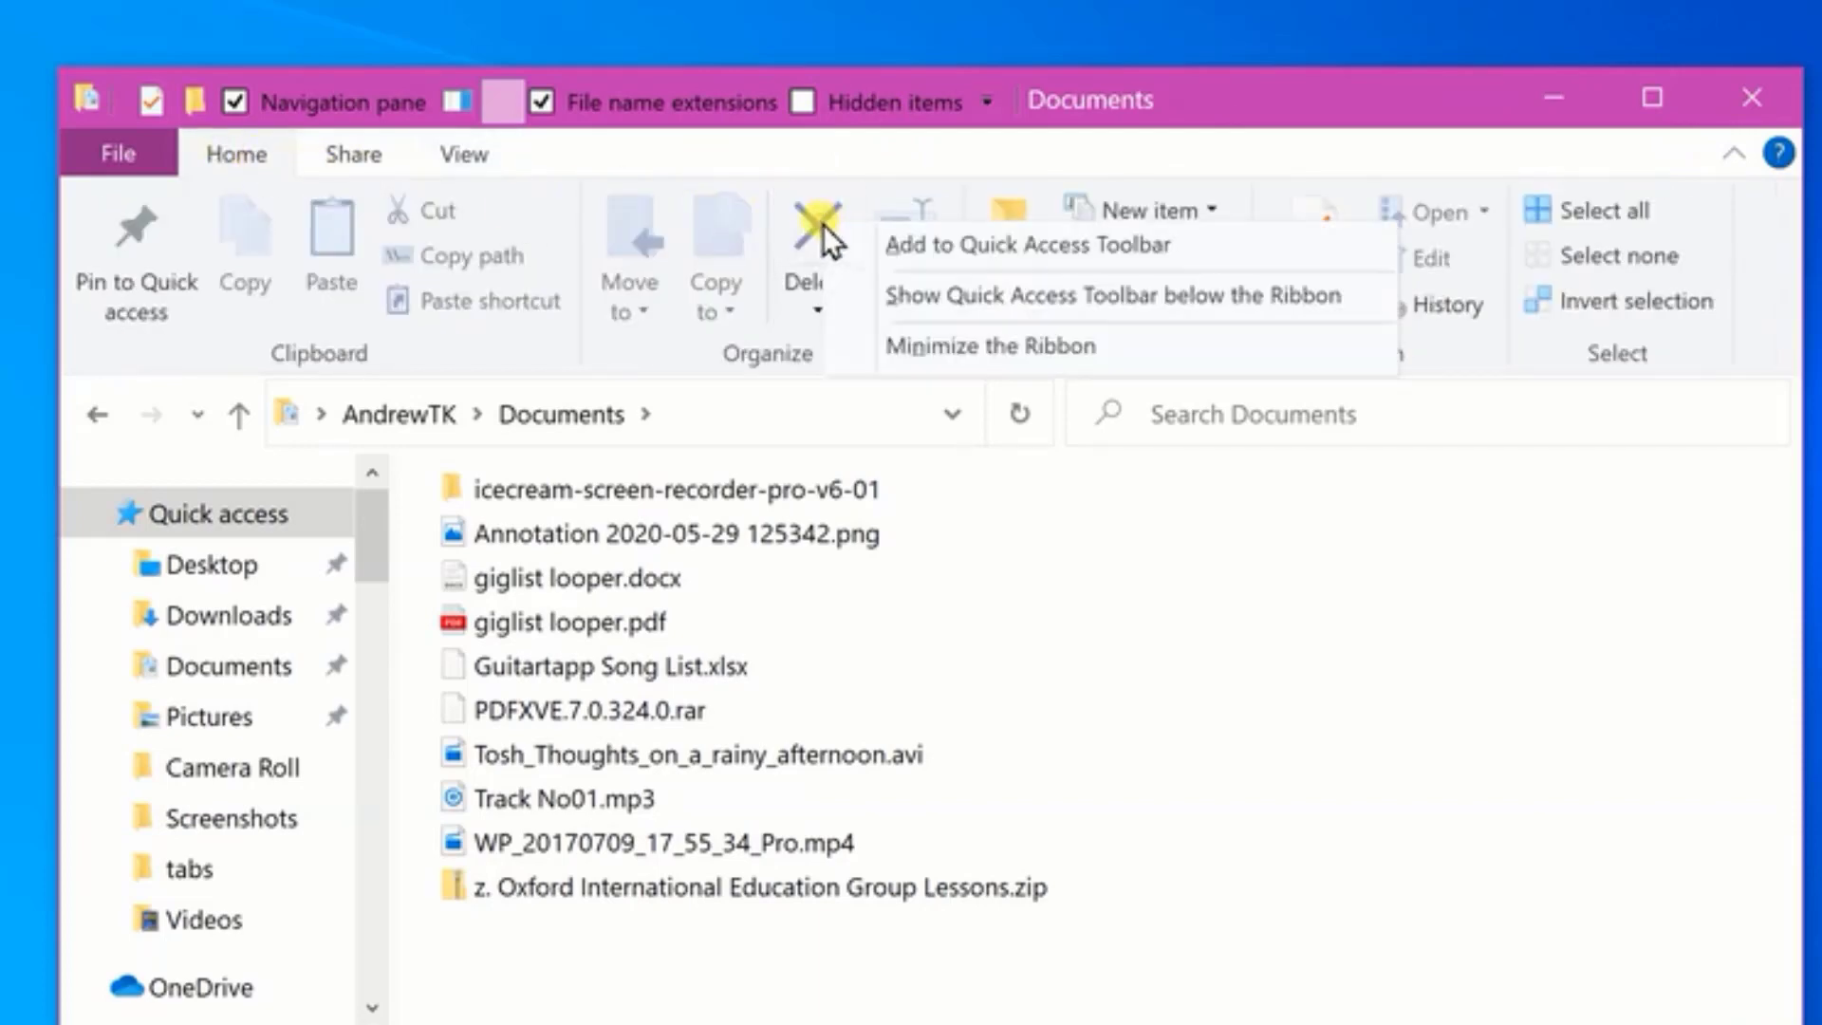
click(867, 245)
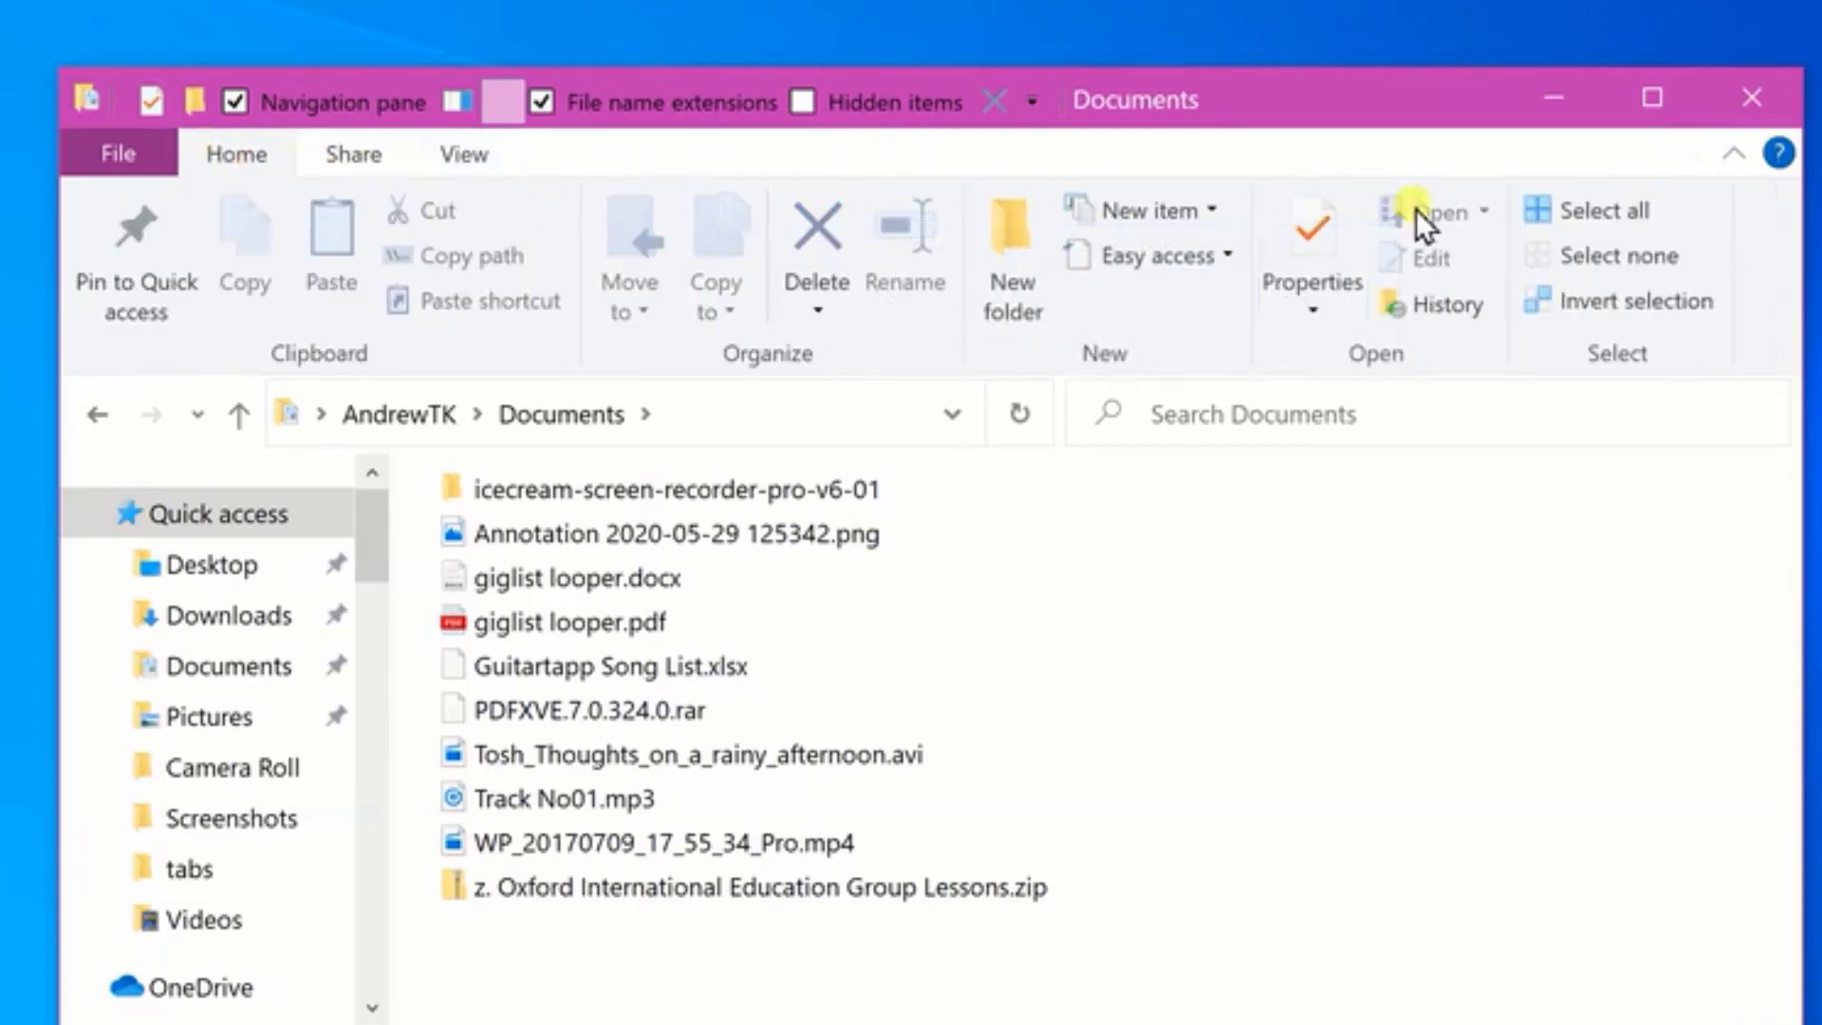
click(1733, 152)
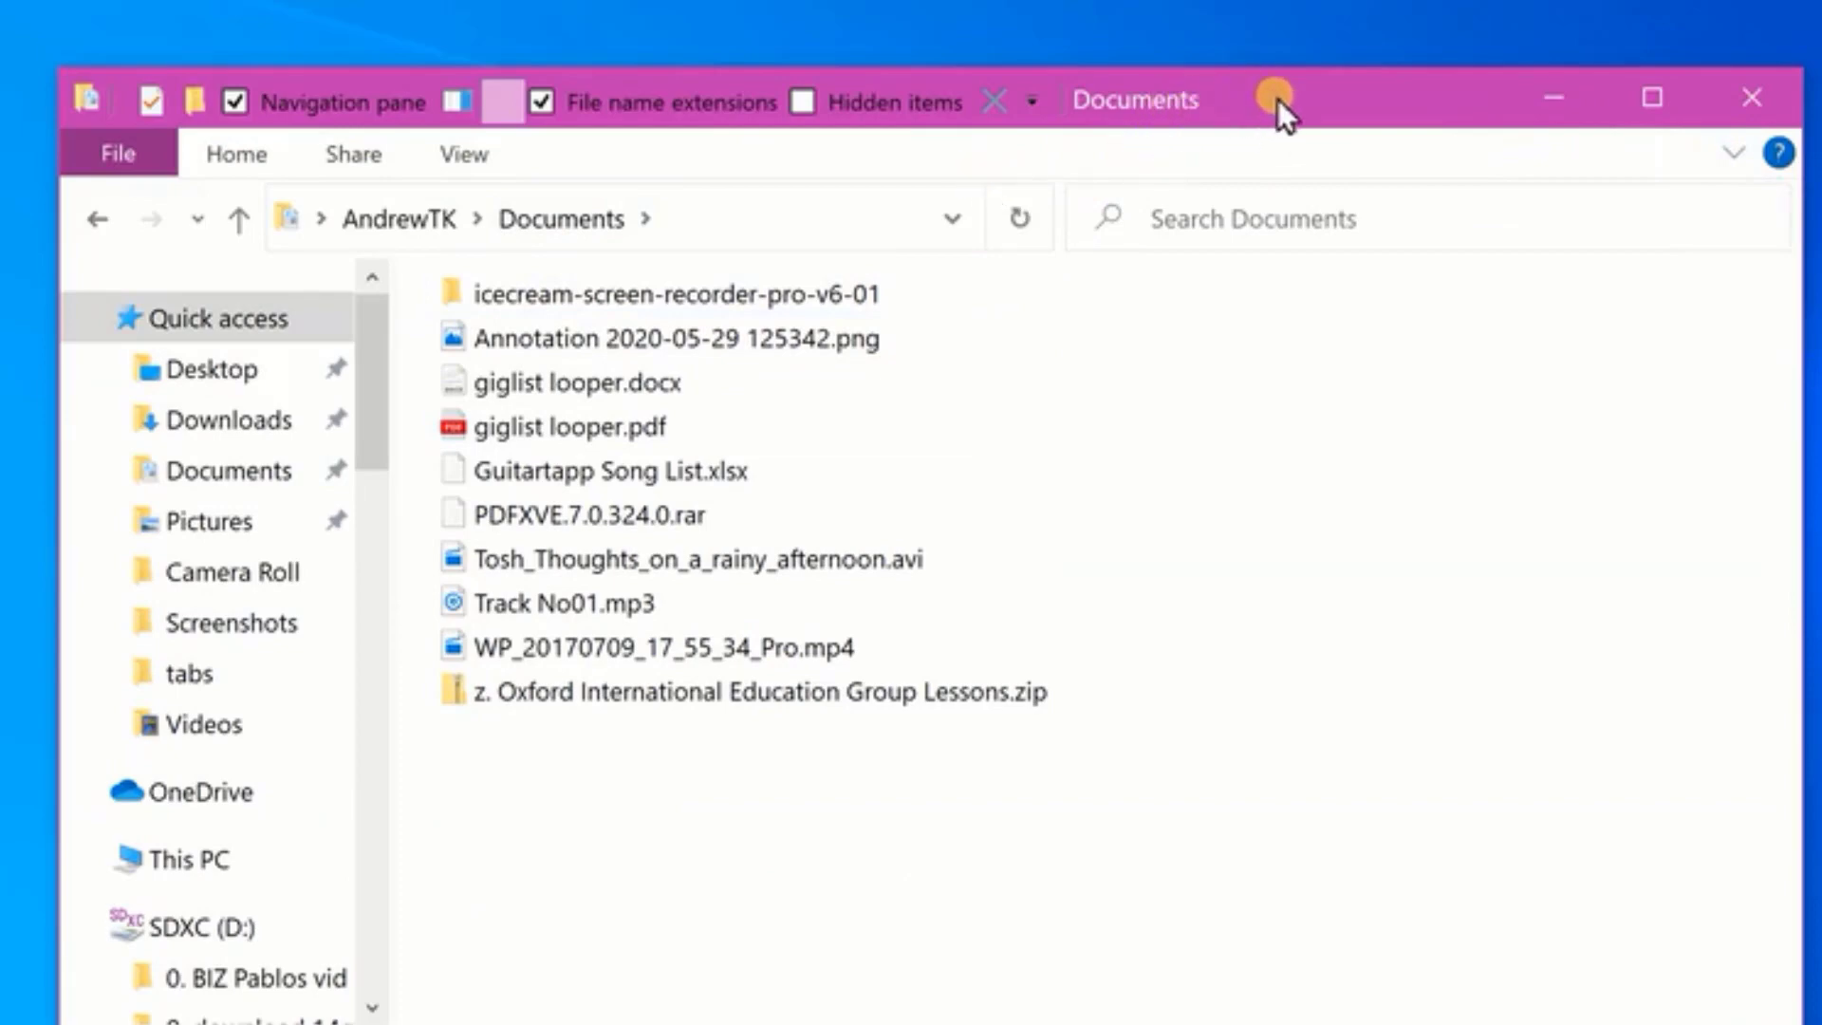
- Show the Documents window's Quick Access Toolbar below the ribbon
drag(1277, 100, 1261, 134)
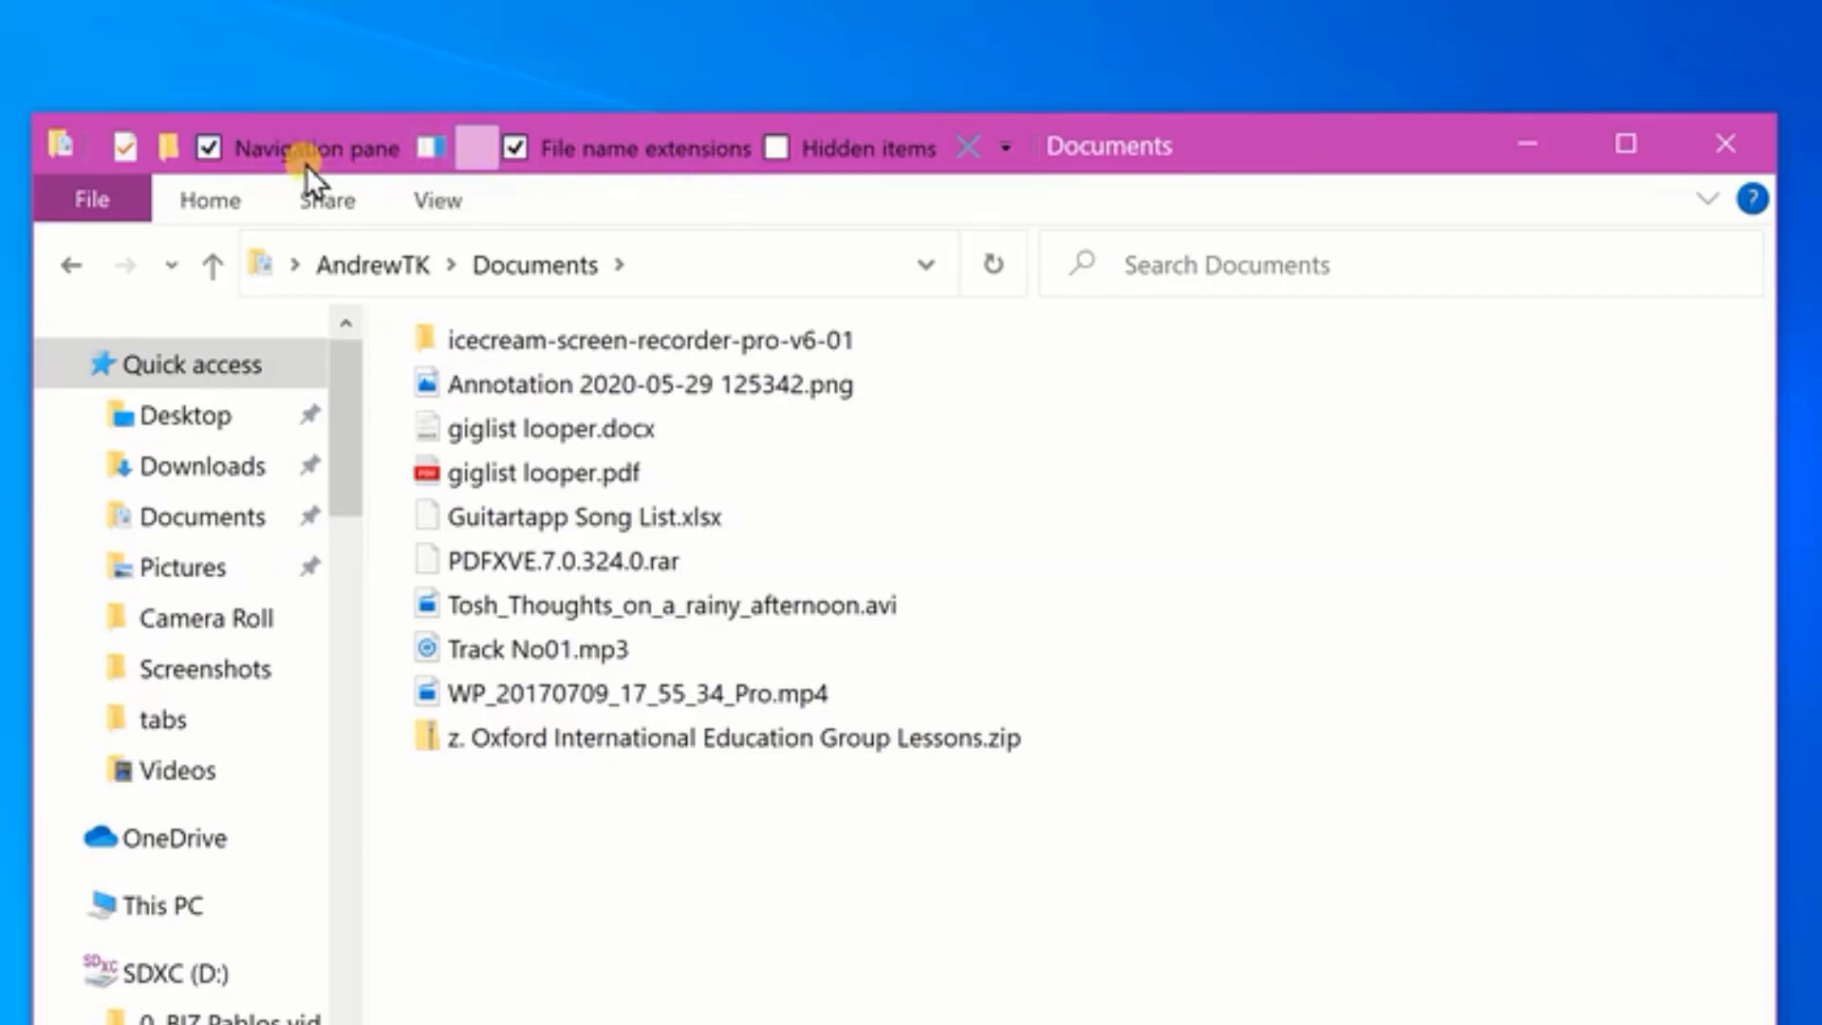
click(1002, 149)
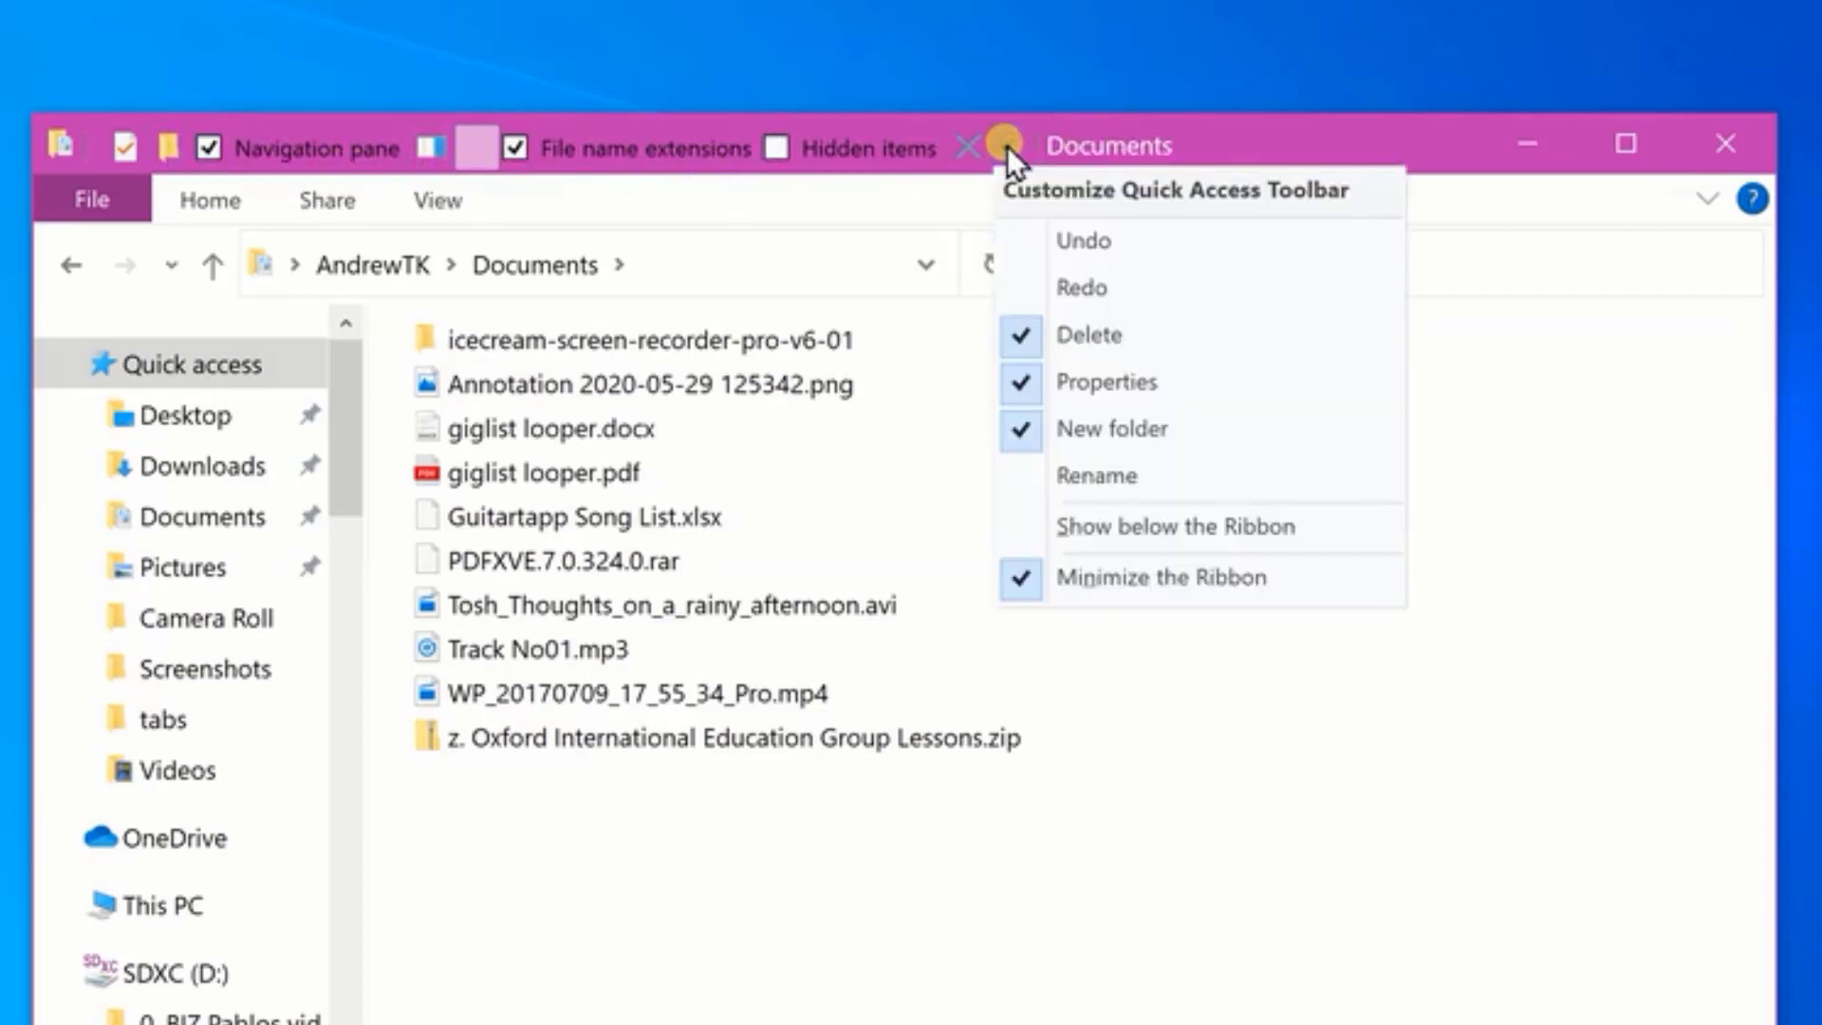
click(1097, 528)
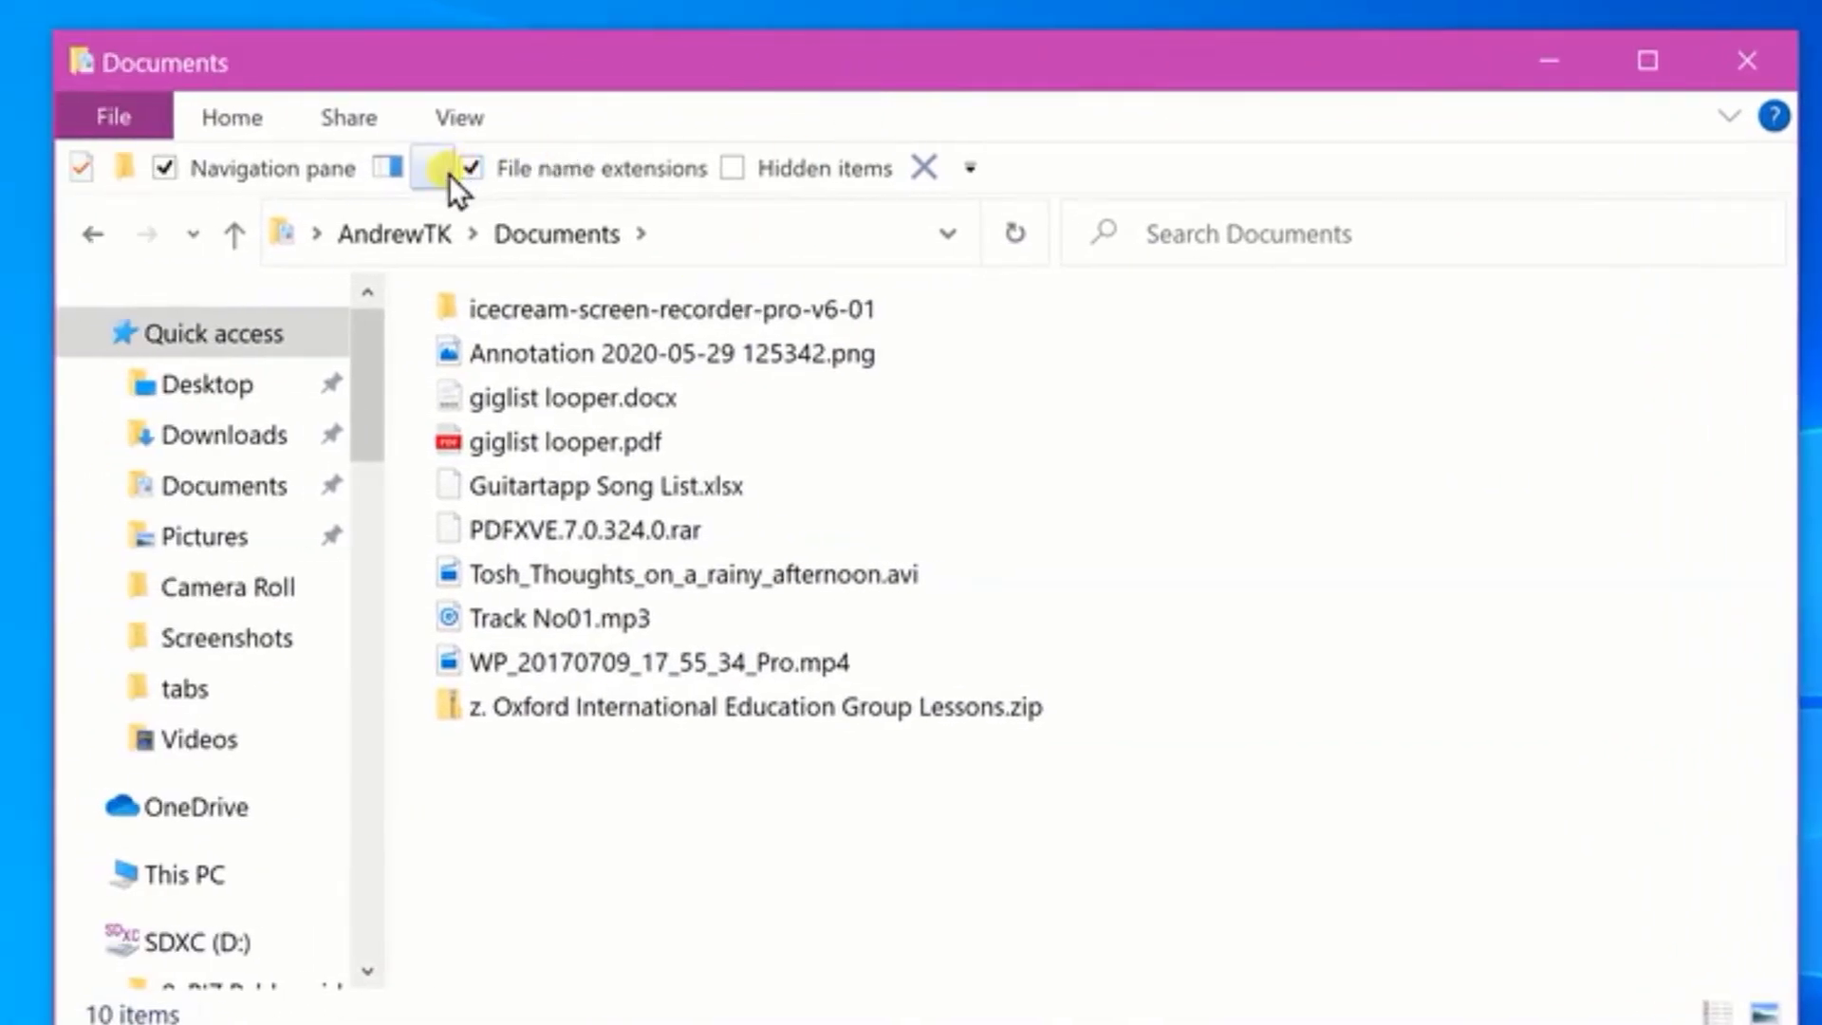
- Test the Quick Access Toolbar toggles by switching the navigation pane and file name extensions off and on, and try Hidden items
click(166, 169)
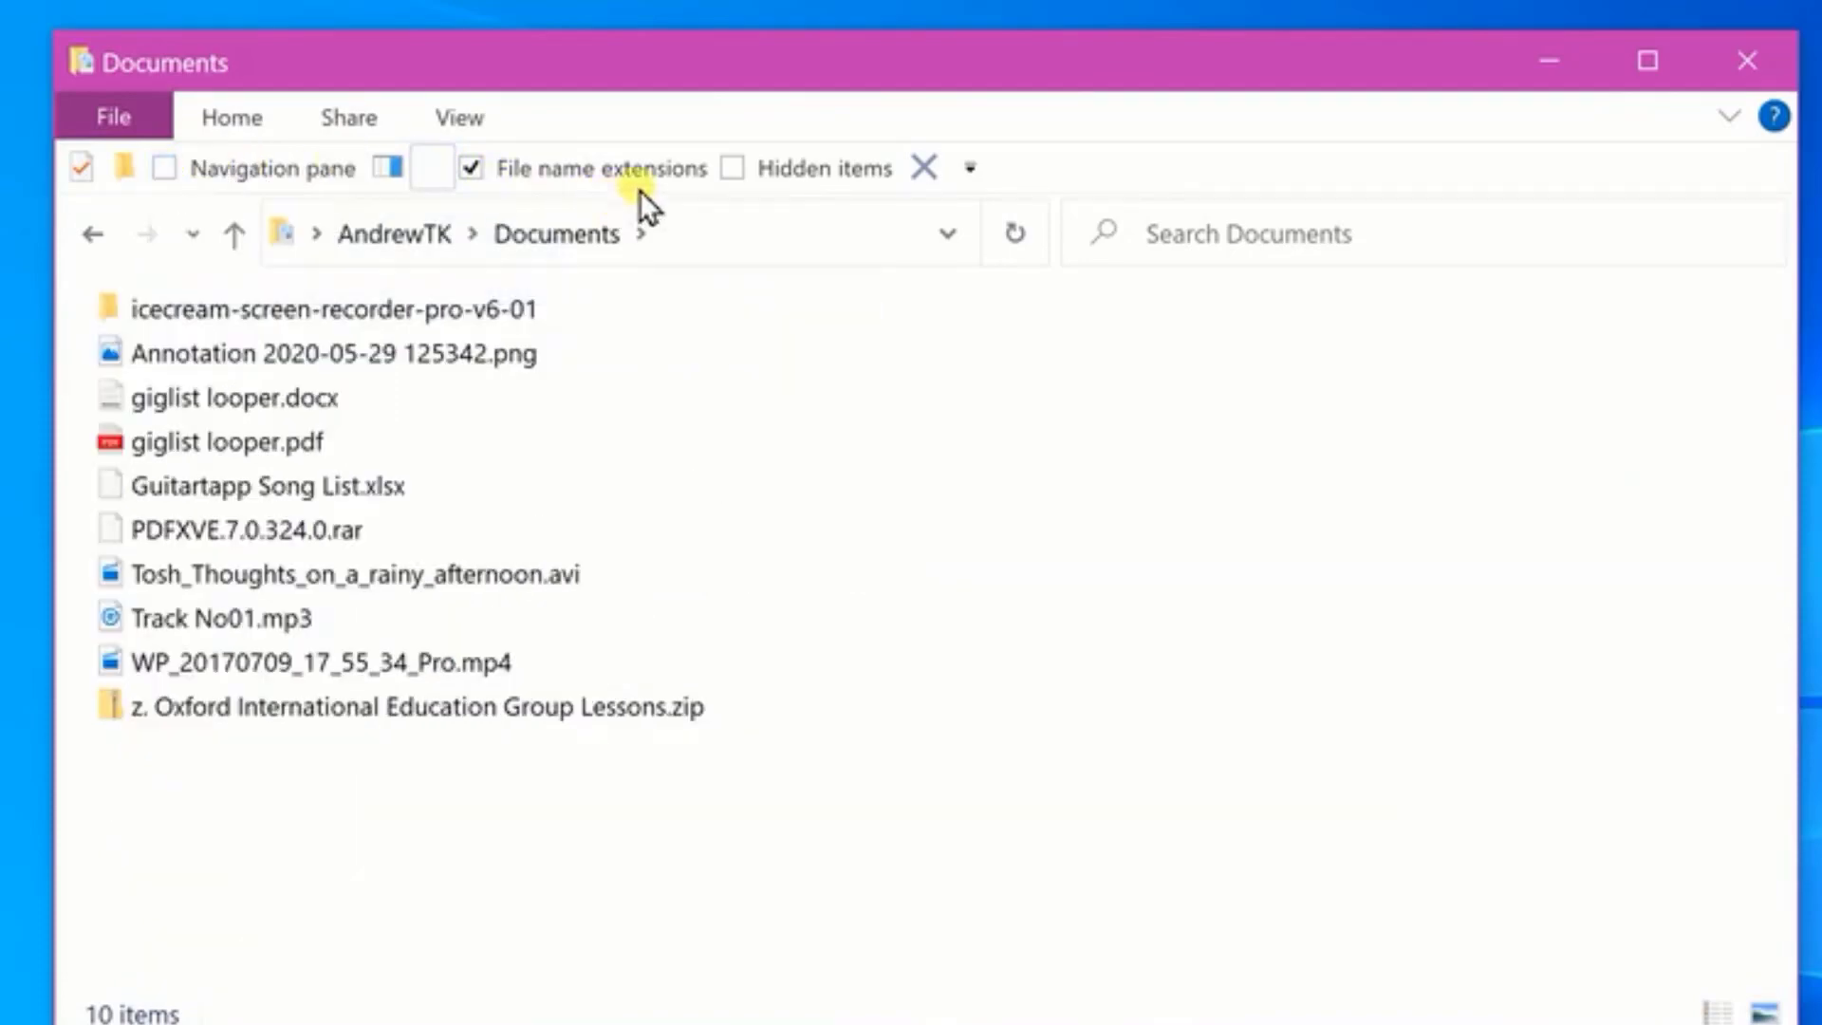
click(473, 169)
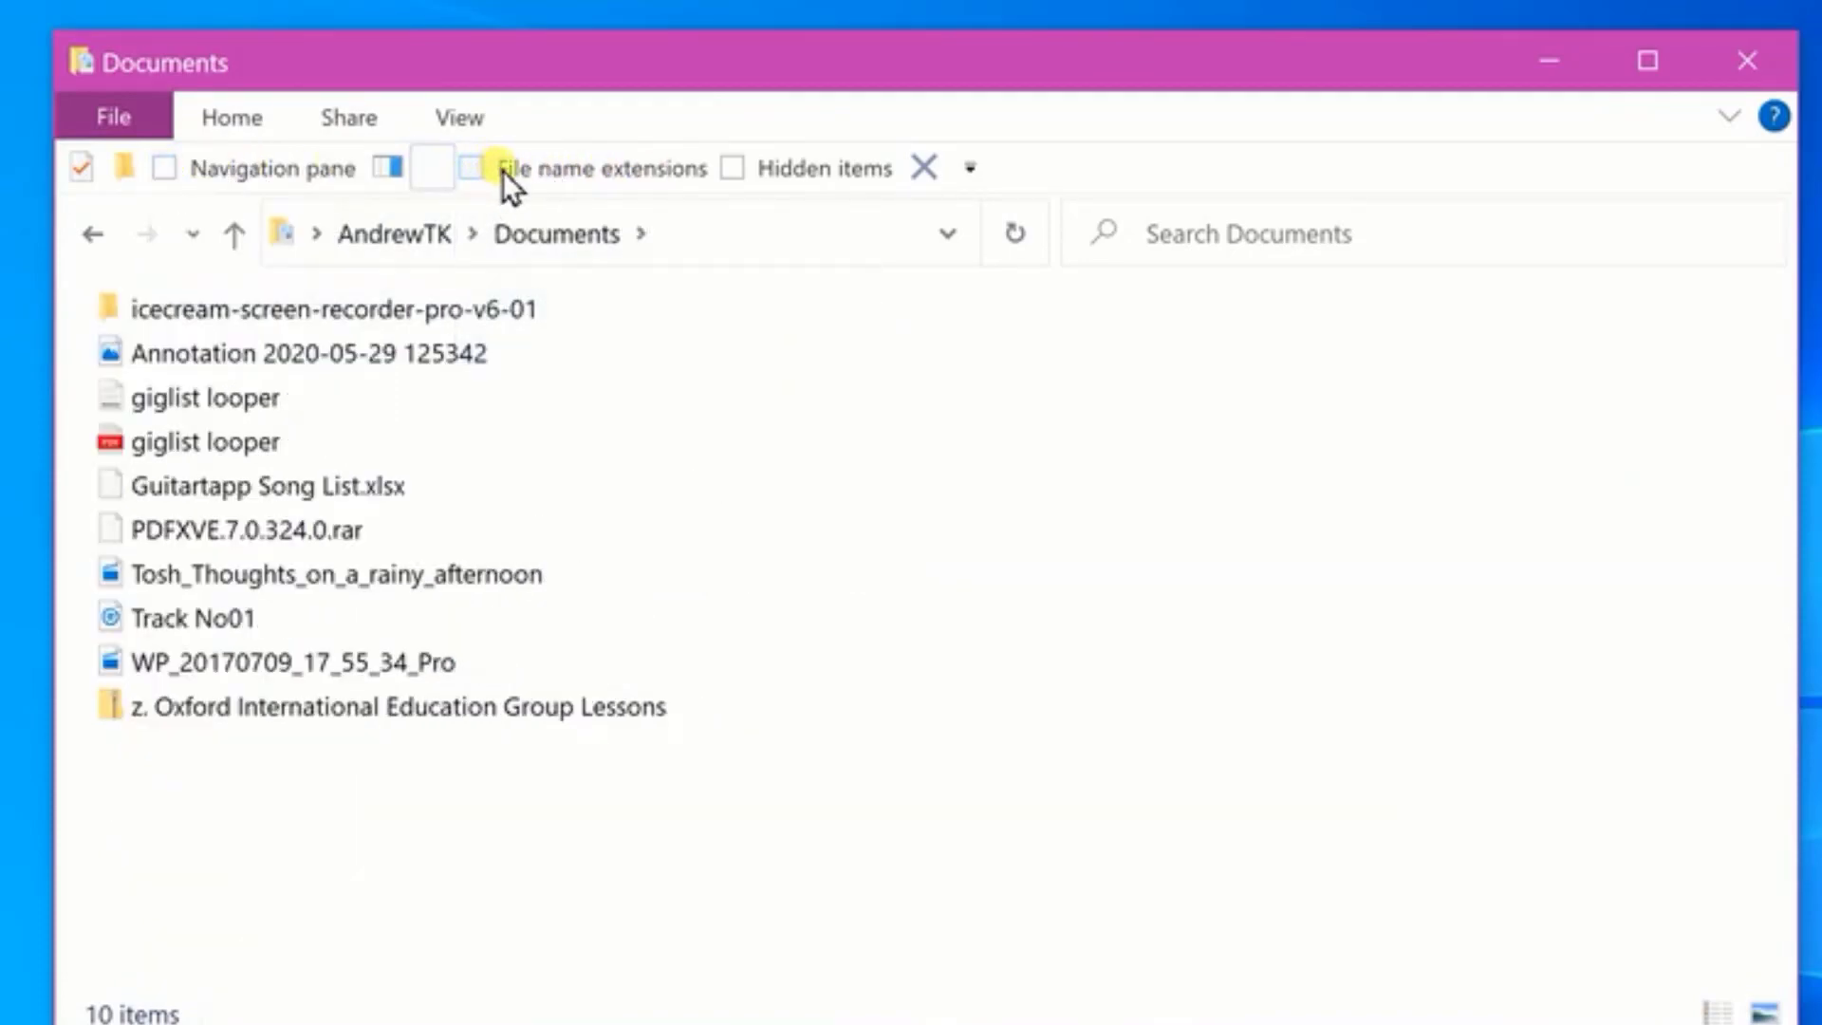
click(472, 169)
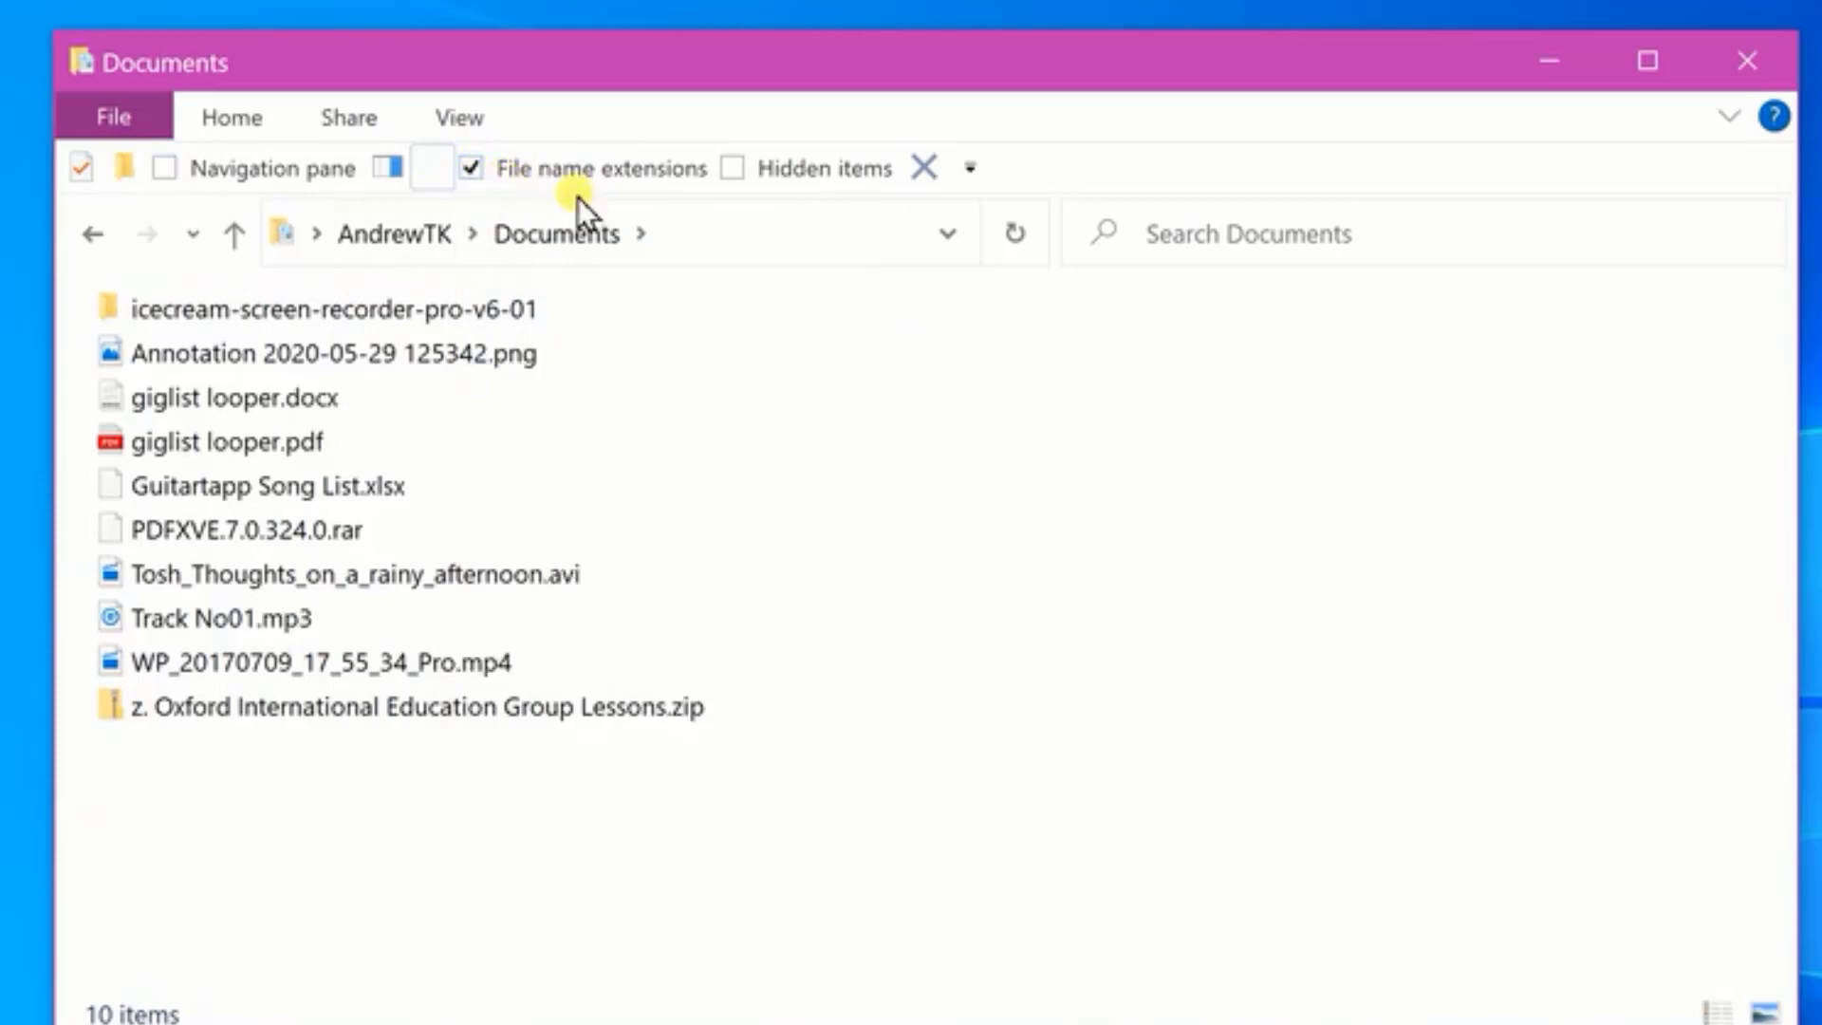
click(166, 169)
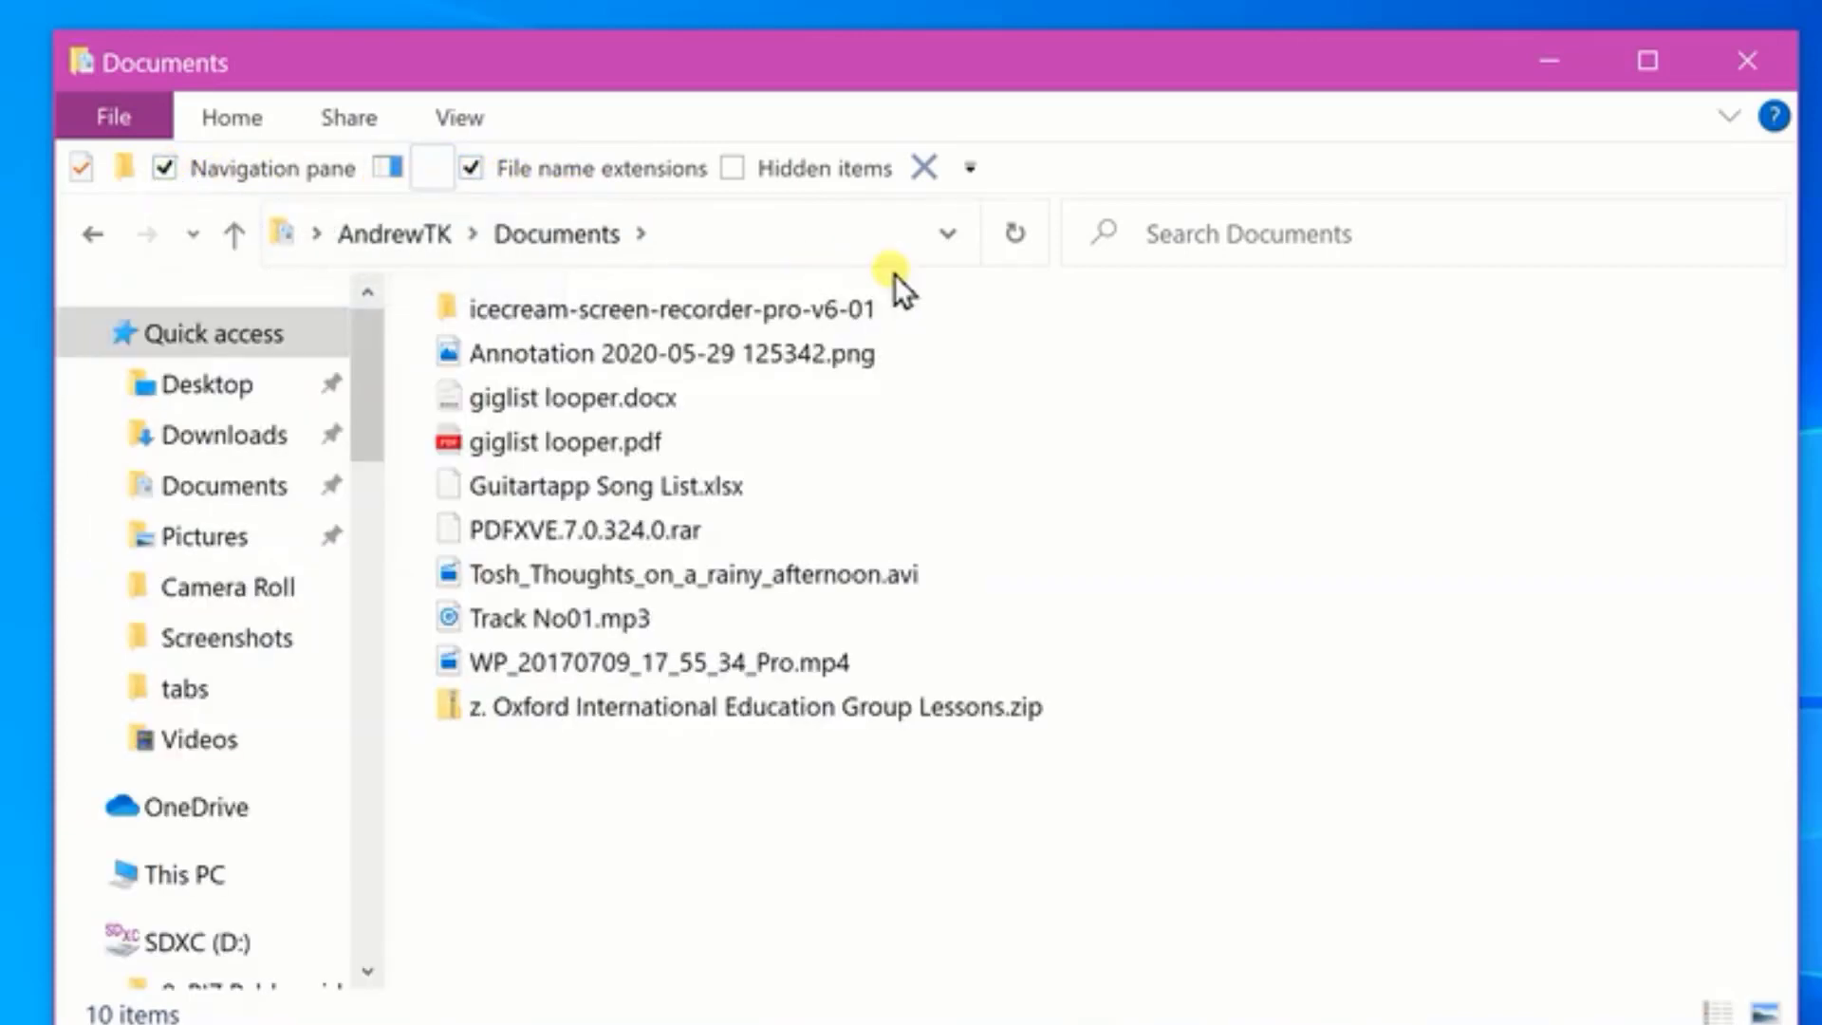
click(736, 167)
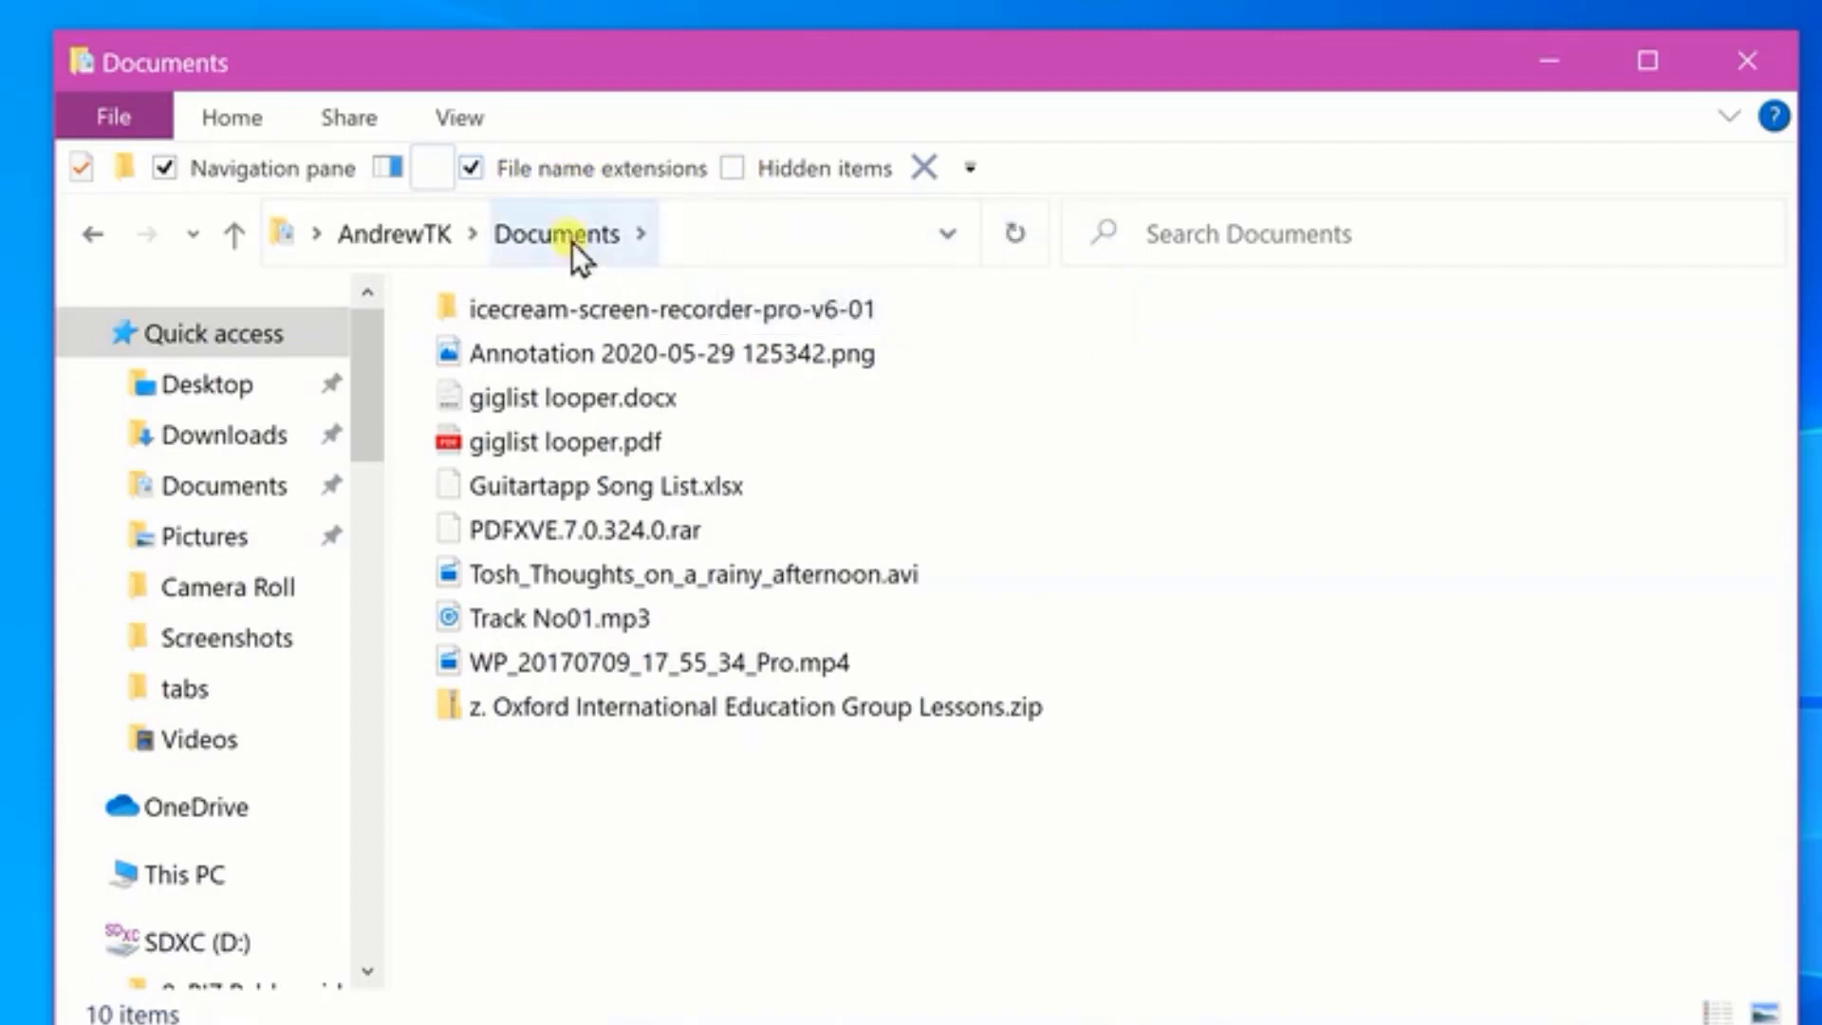
- Try the Extra large icons and Details layouts through the Quick Access Toolbar, and return the Documents files to List
click(432, 166)
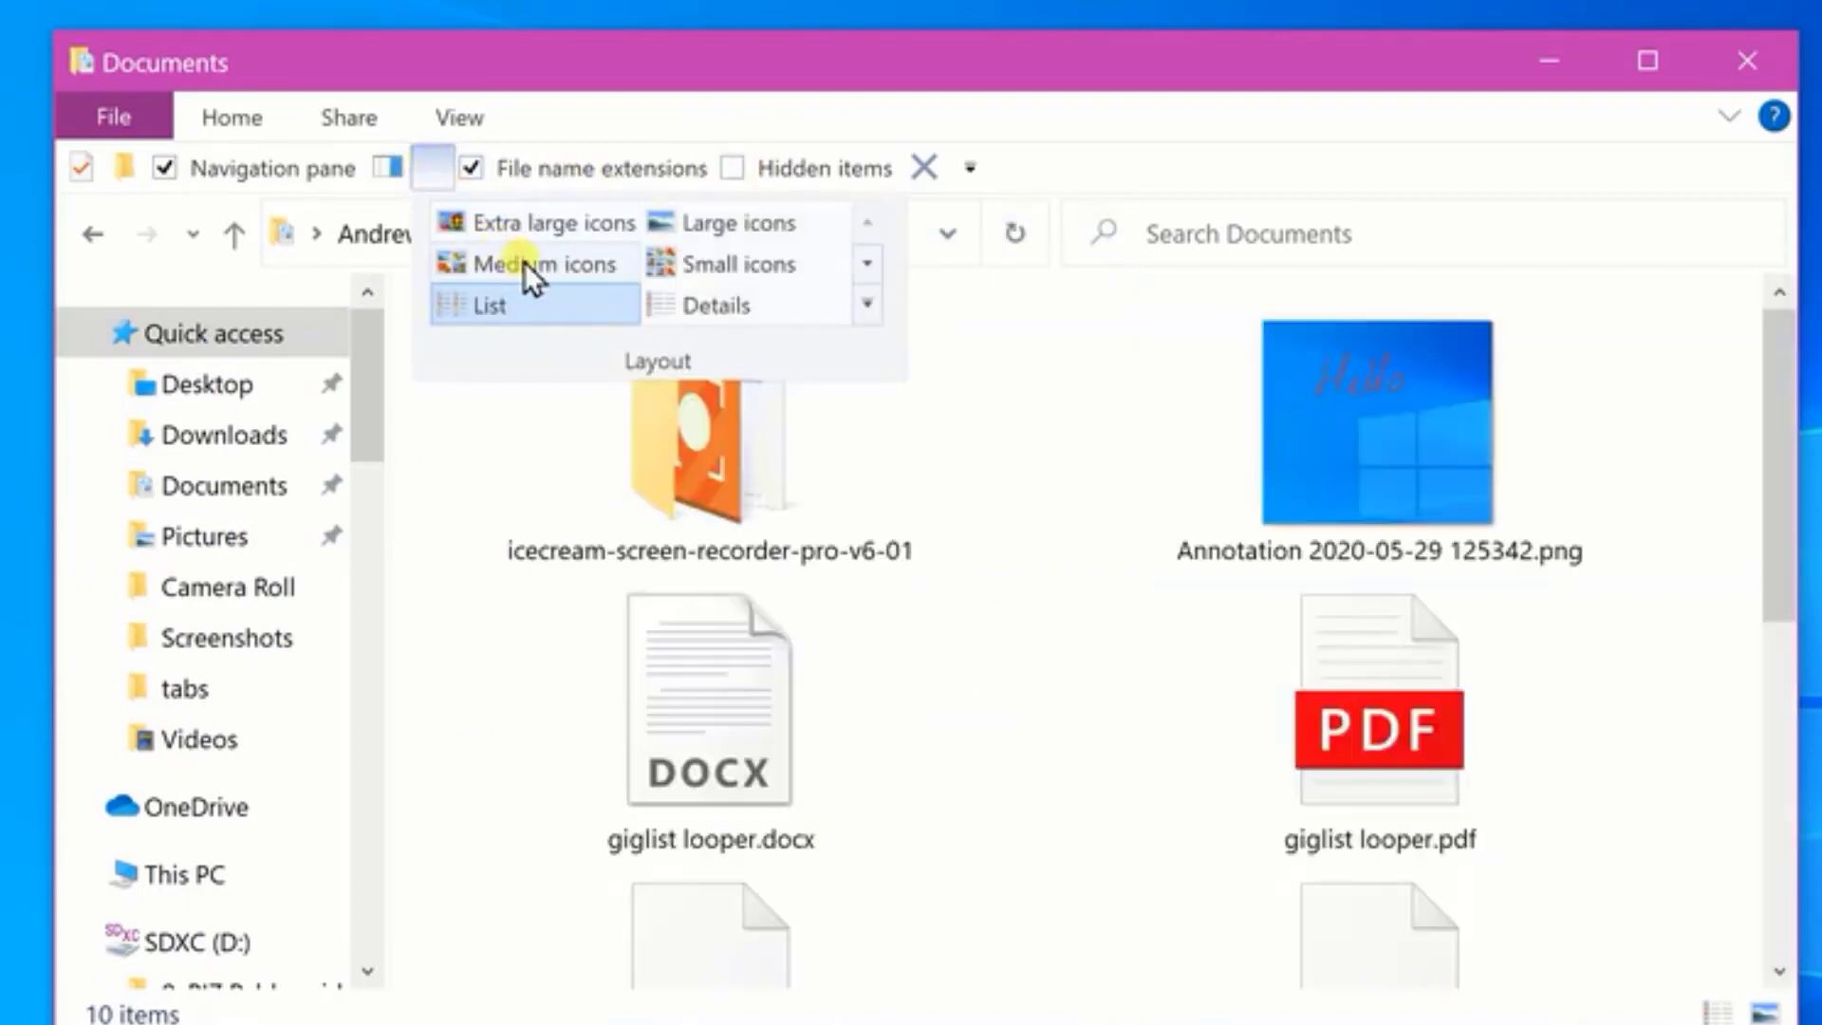
click(554, 215)
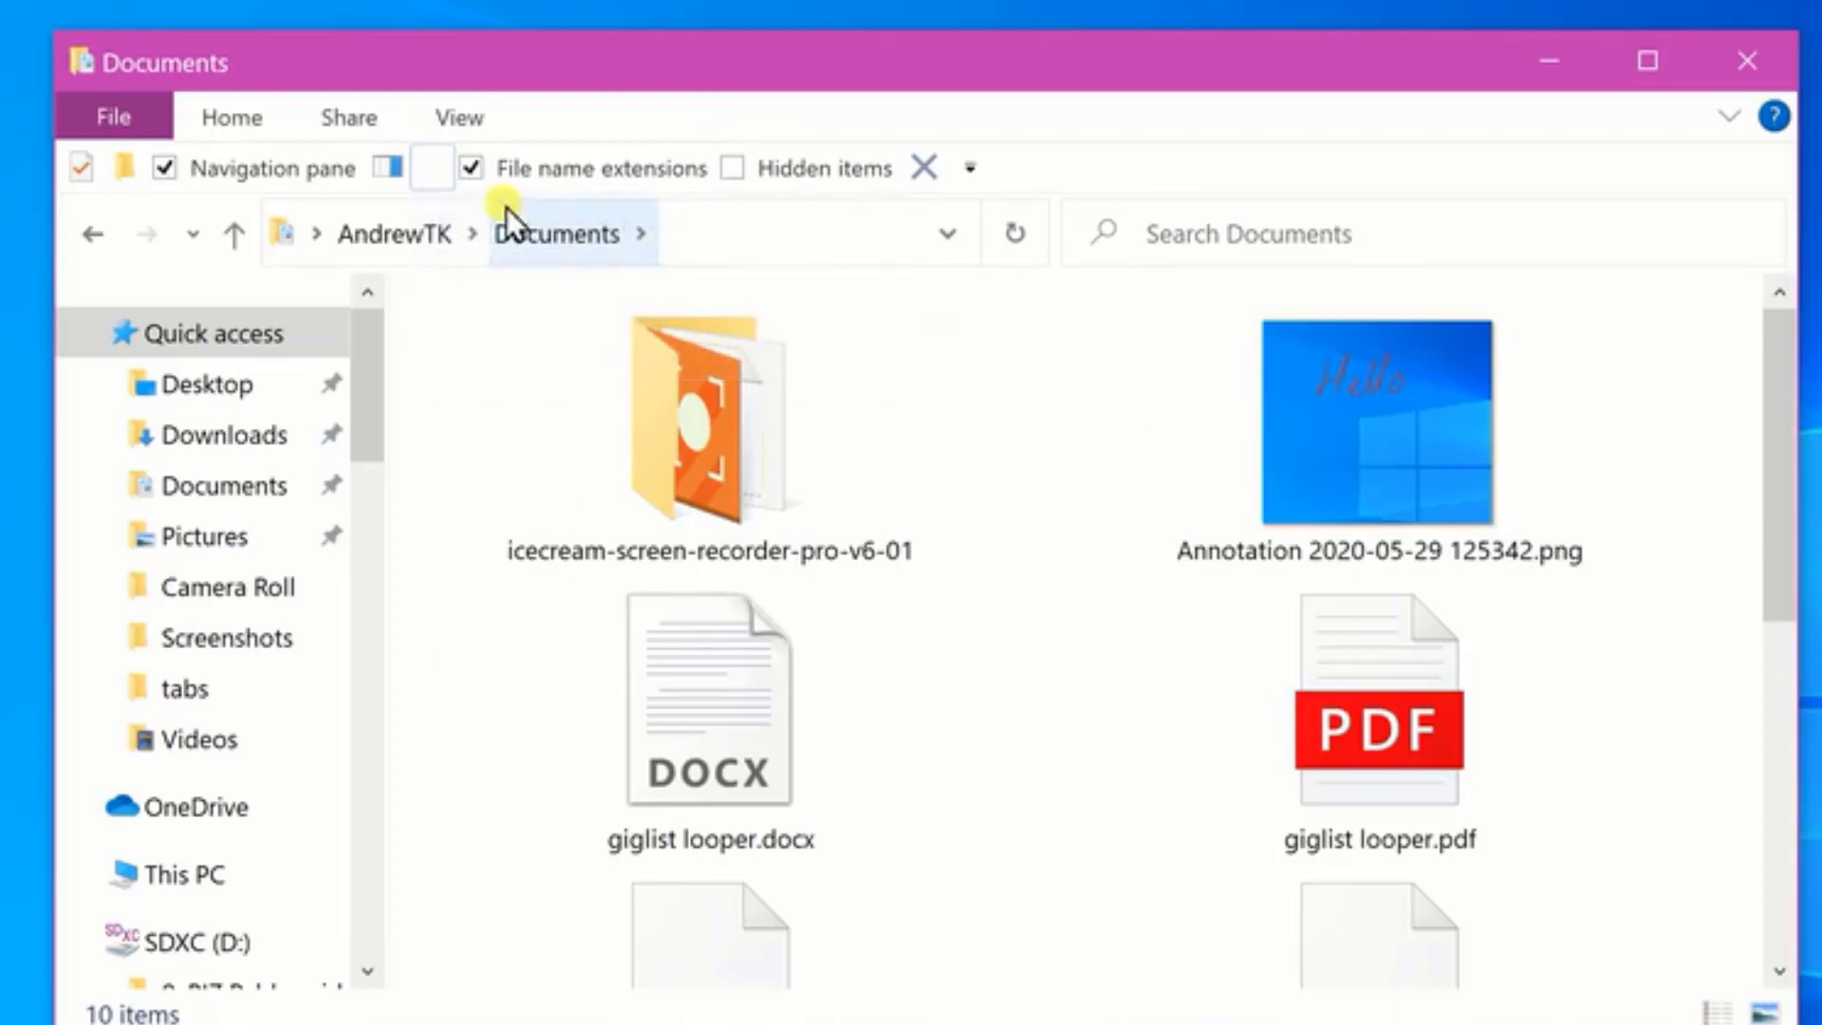
click(429, 168)
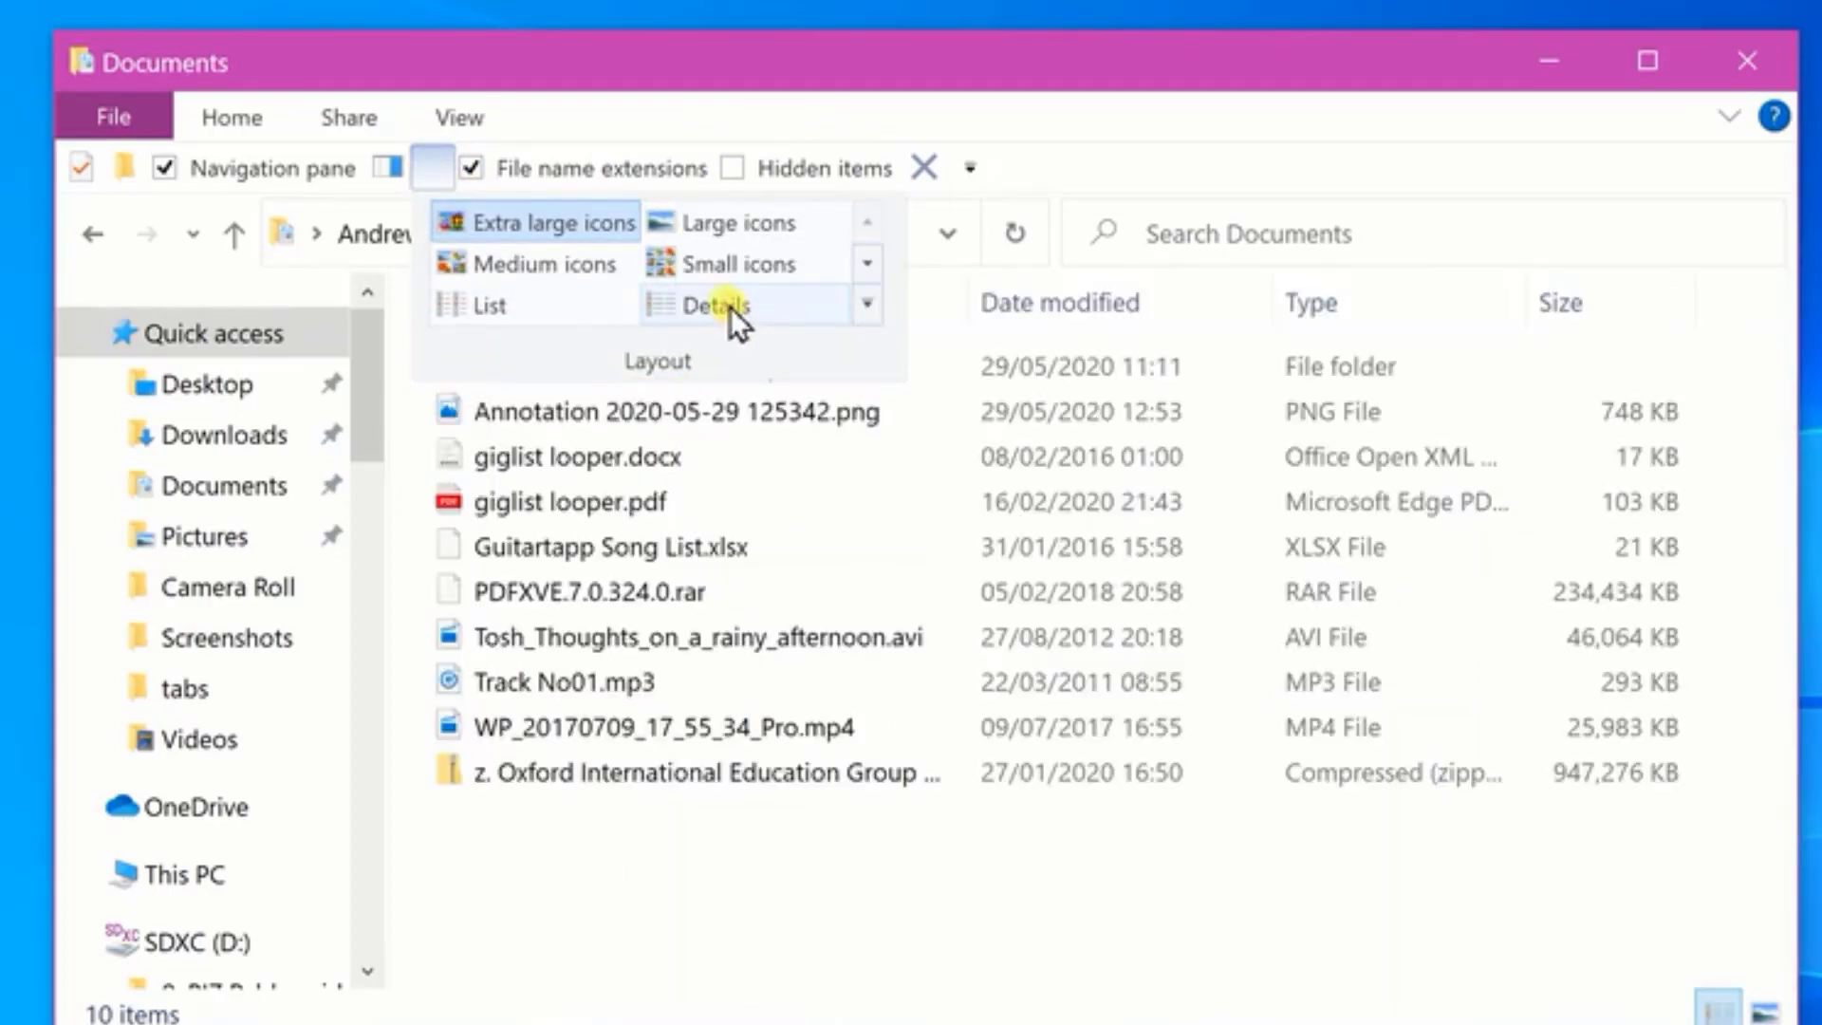
click(730, 305)
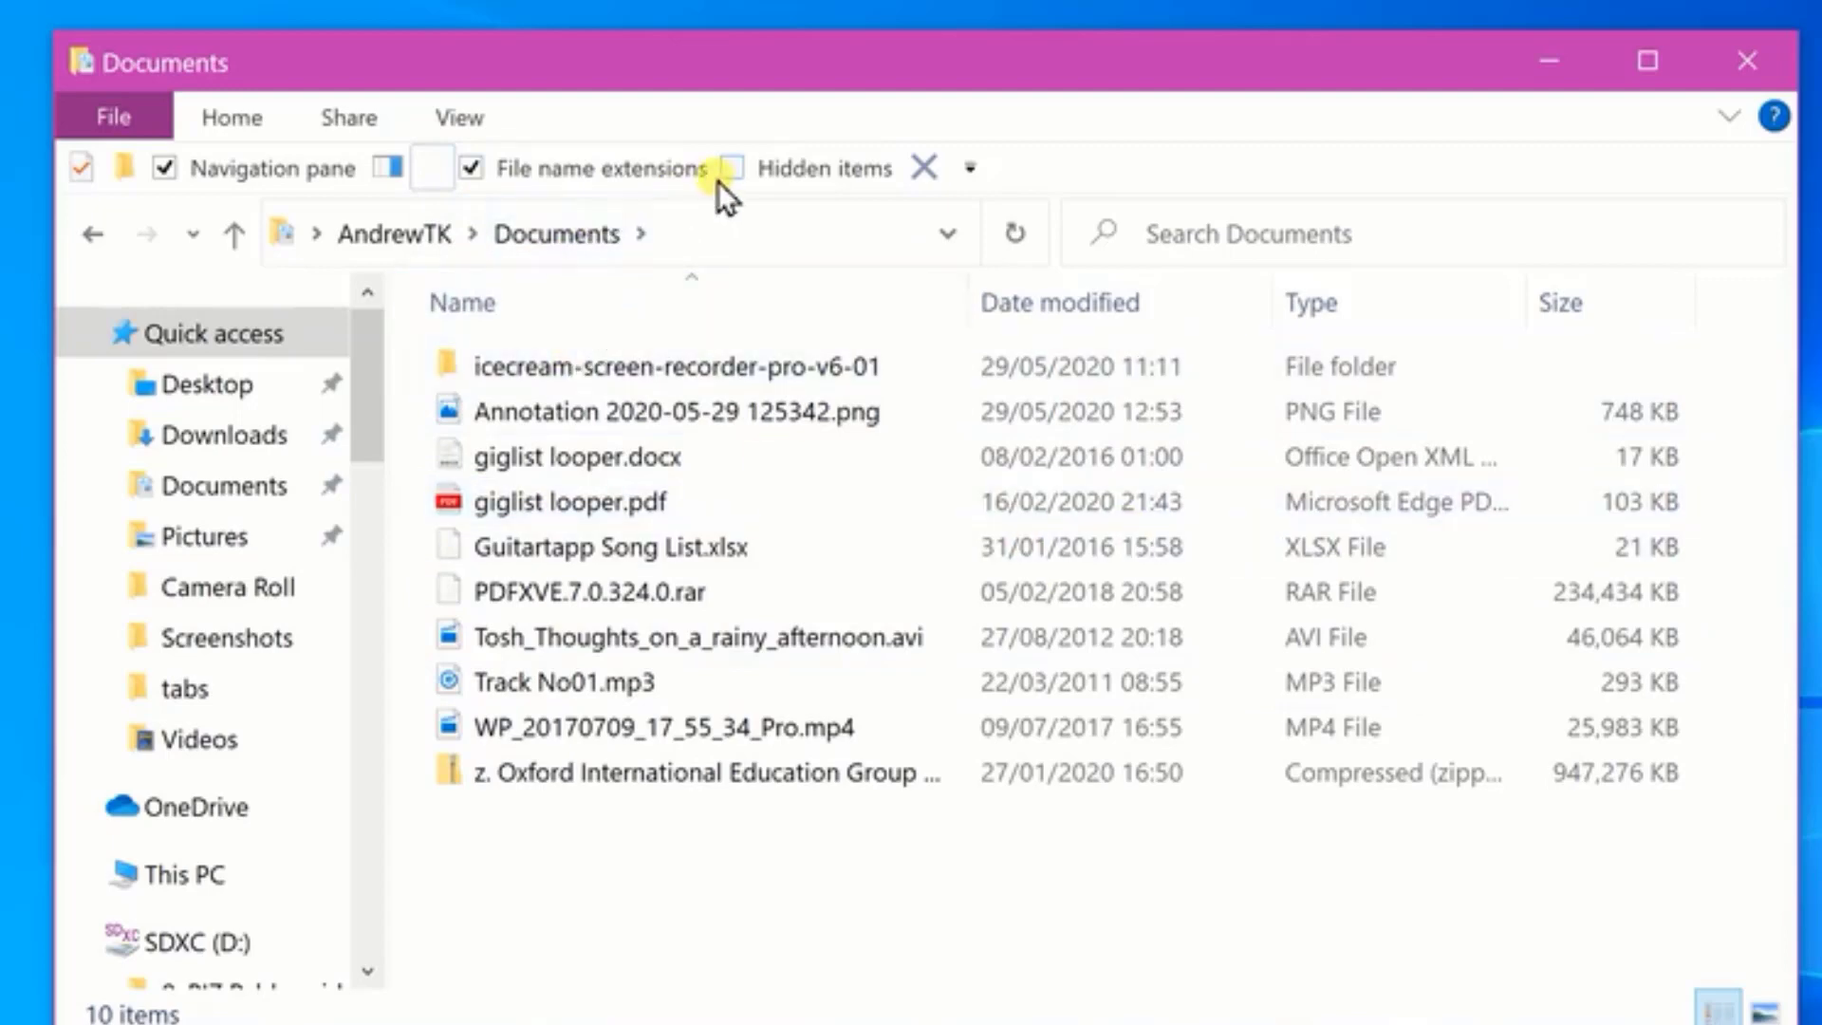
click(434, 169)
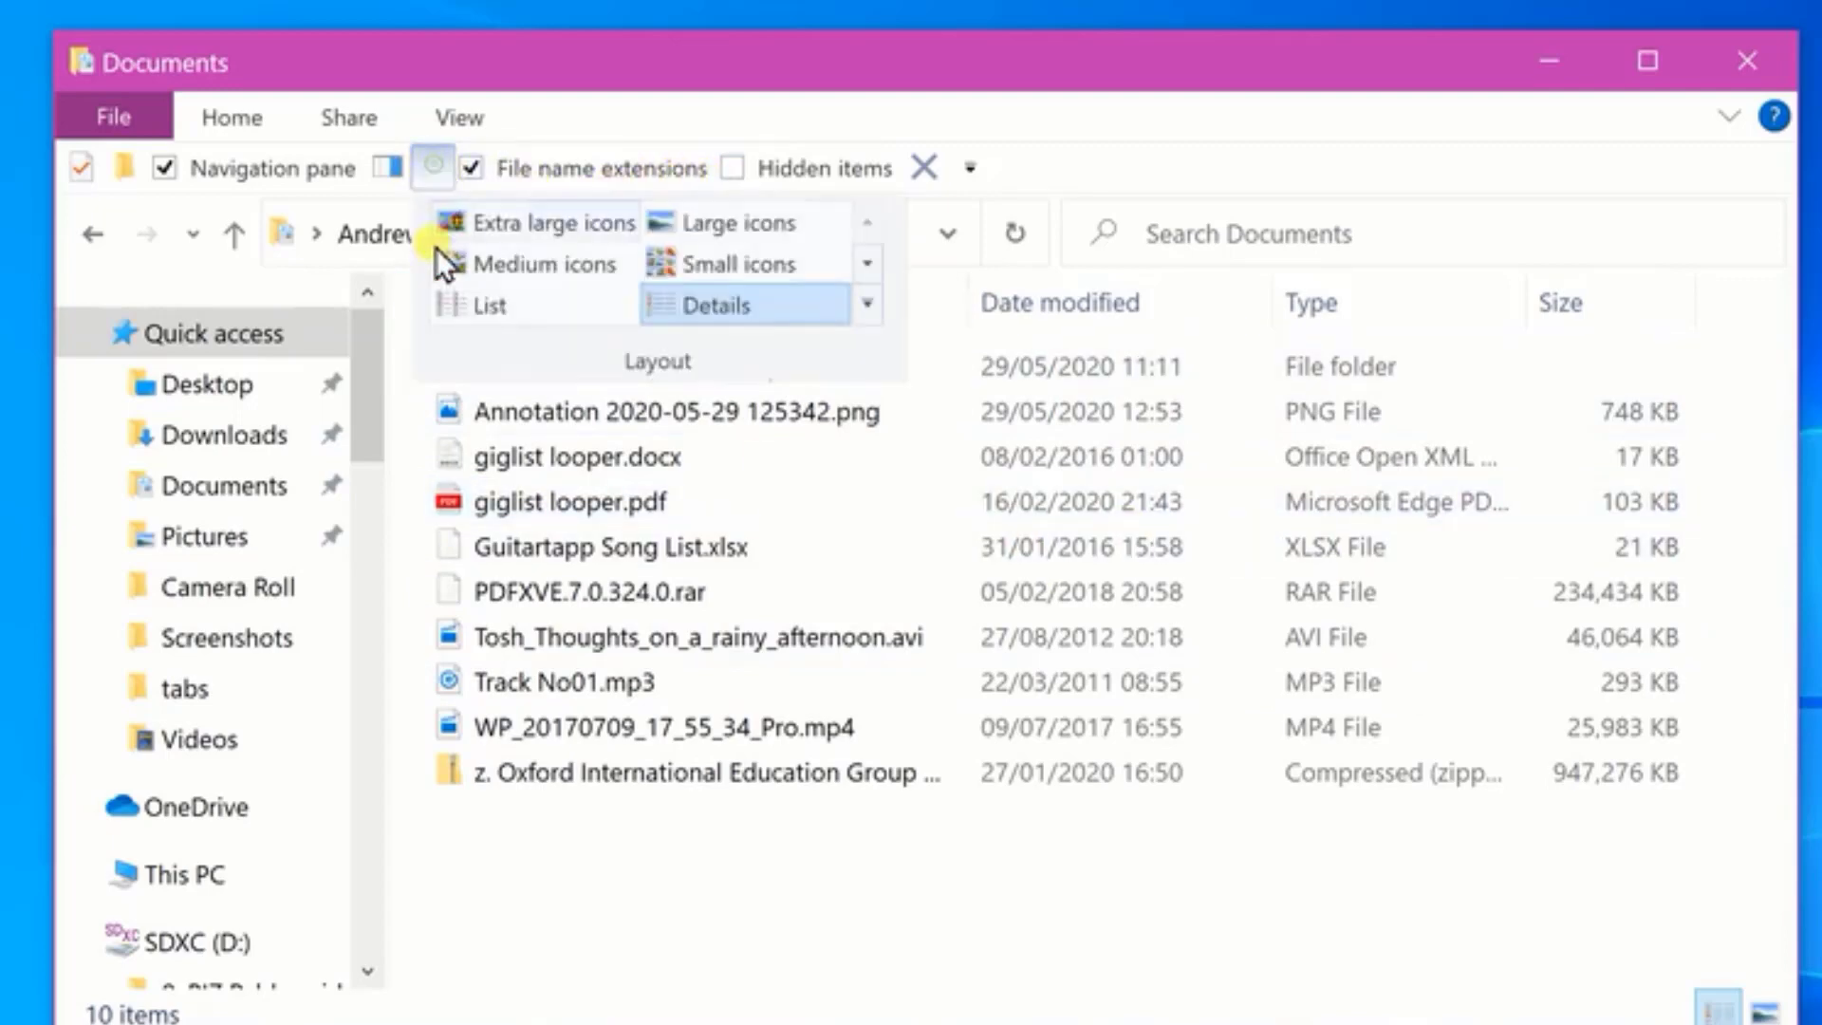
click(528, 311)
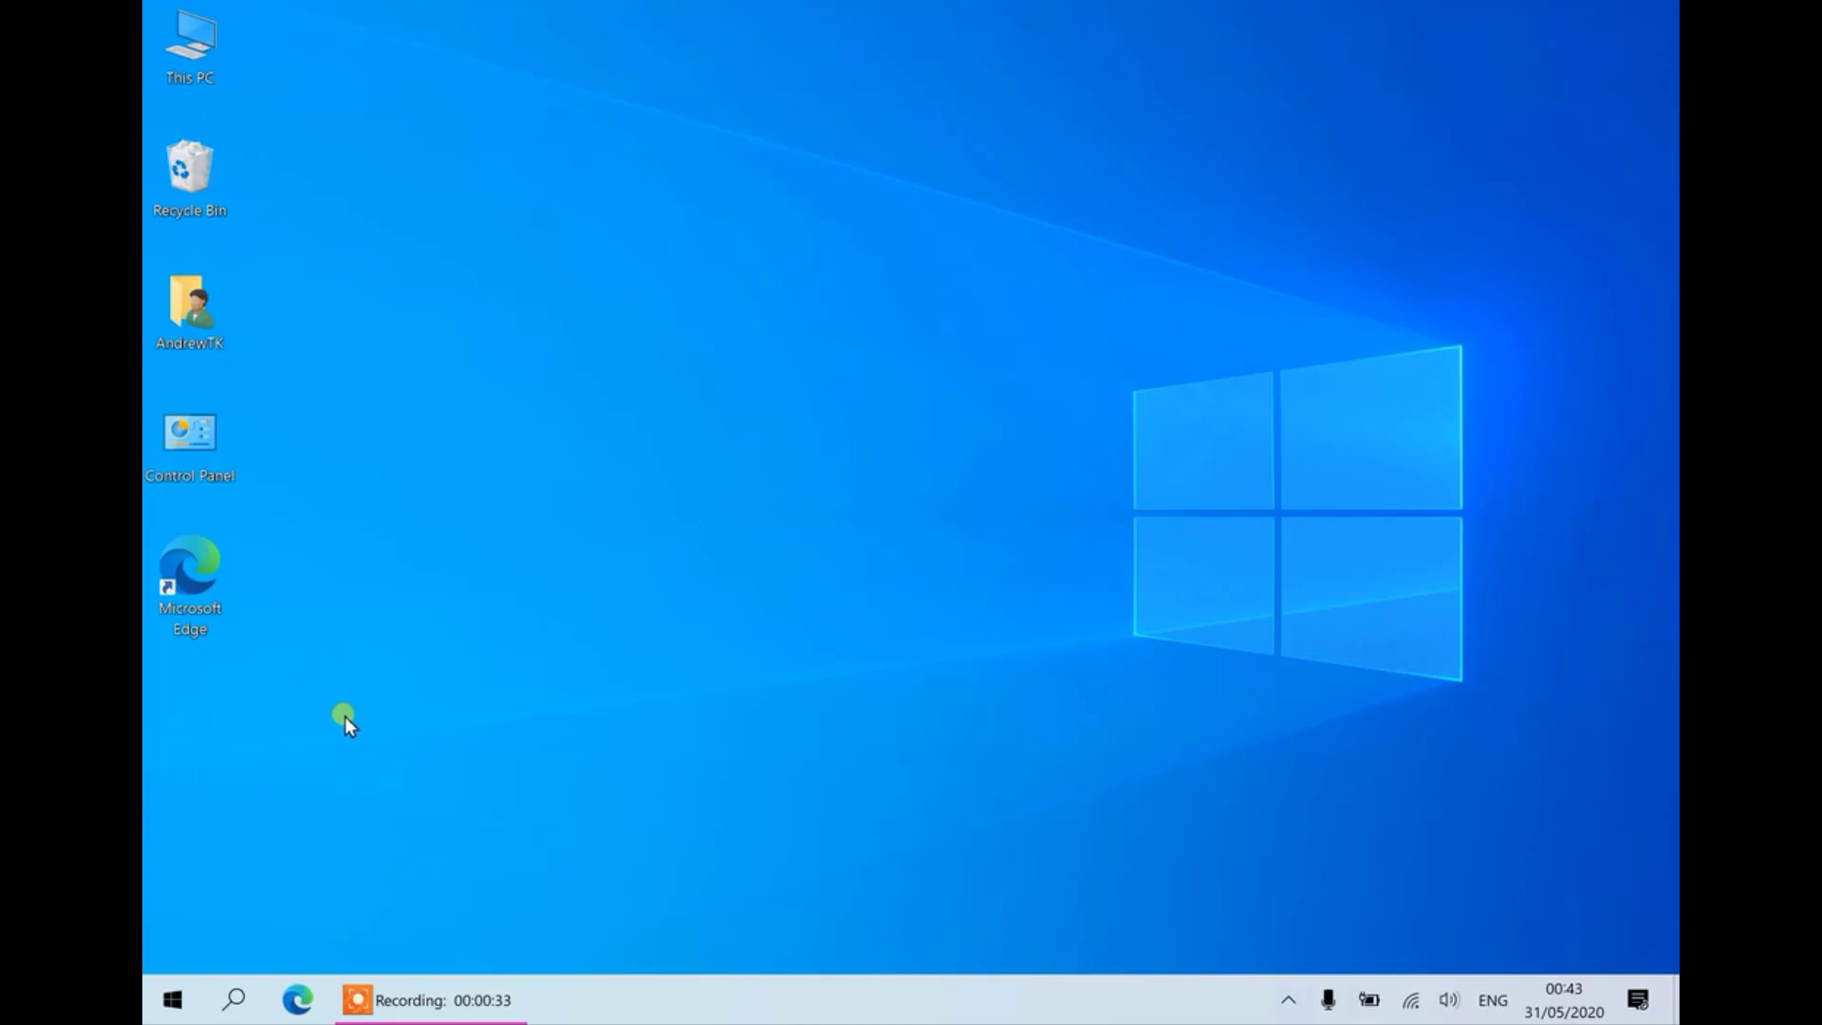
- Switch to Microsoft Edge, search the web for ninite and open the ninite.com site
click(300, 980)
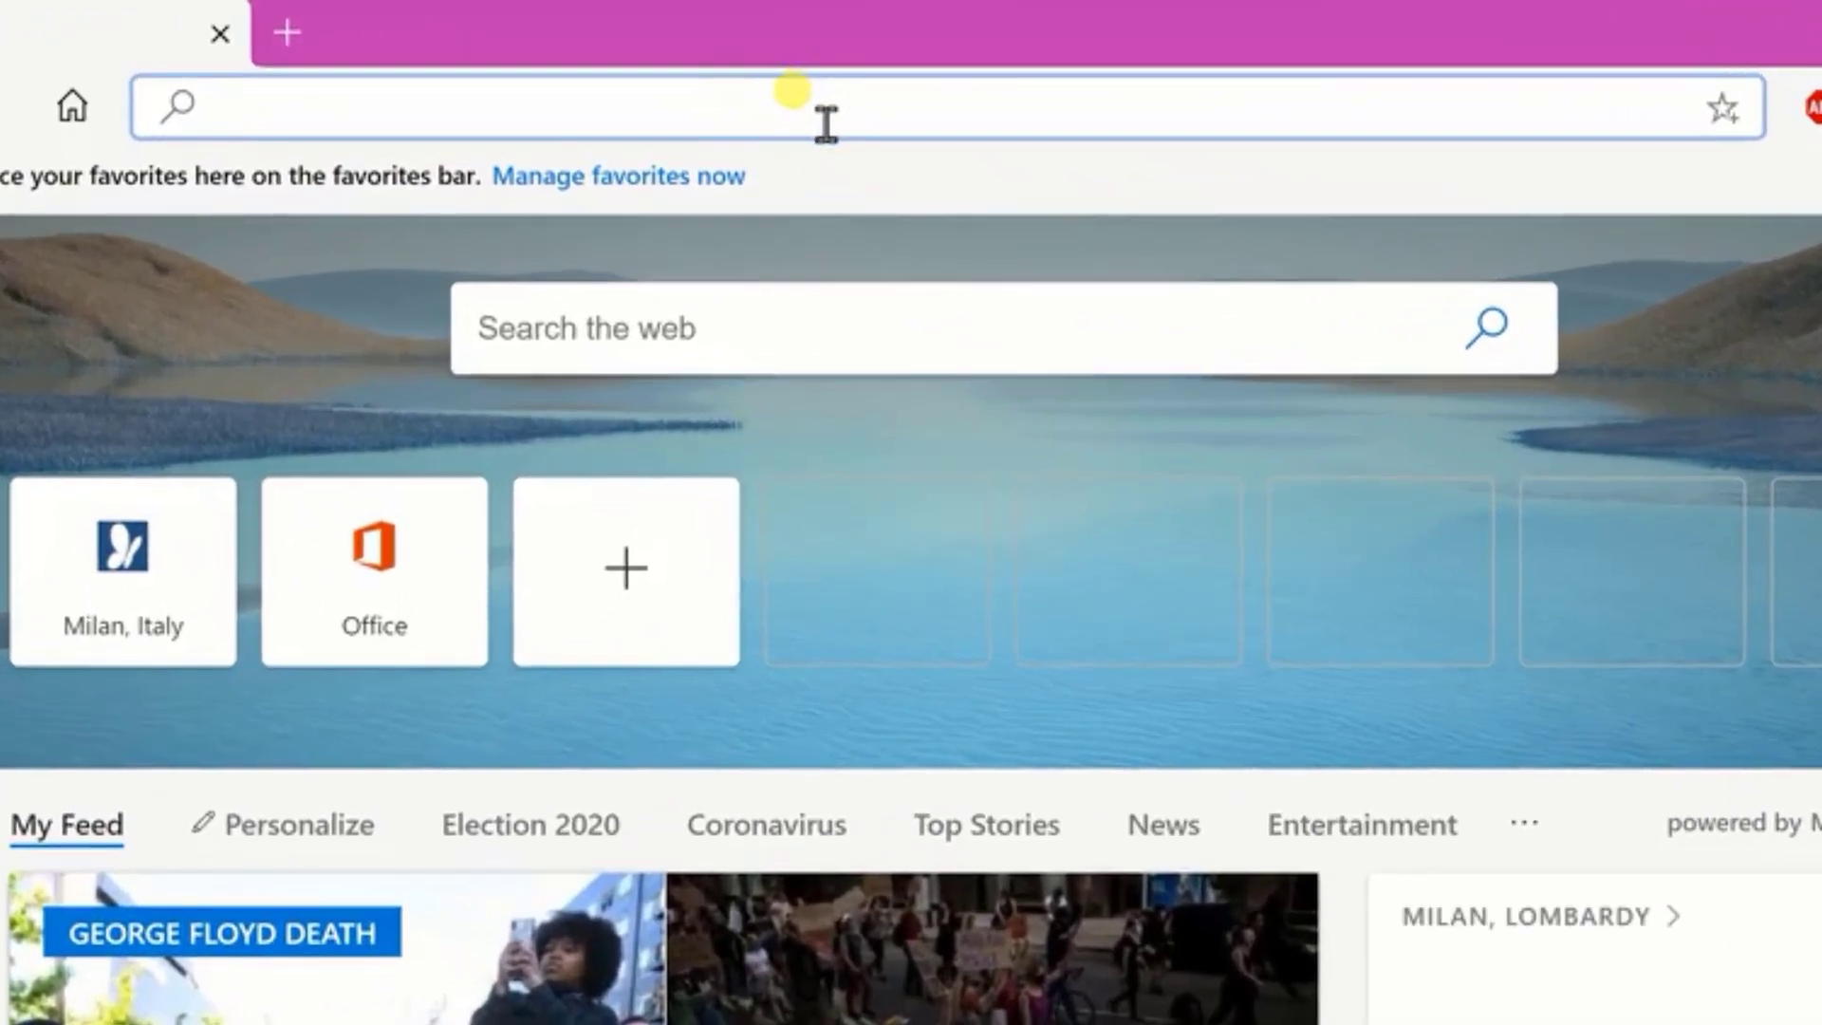
text(ninite)
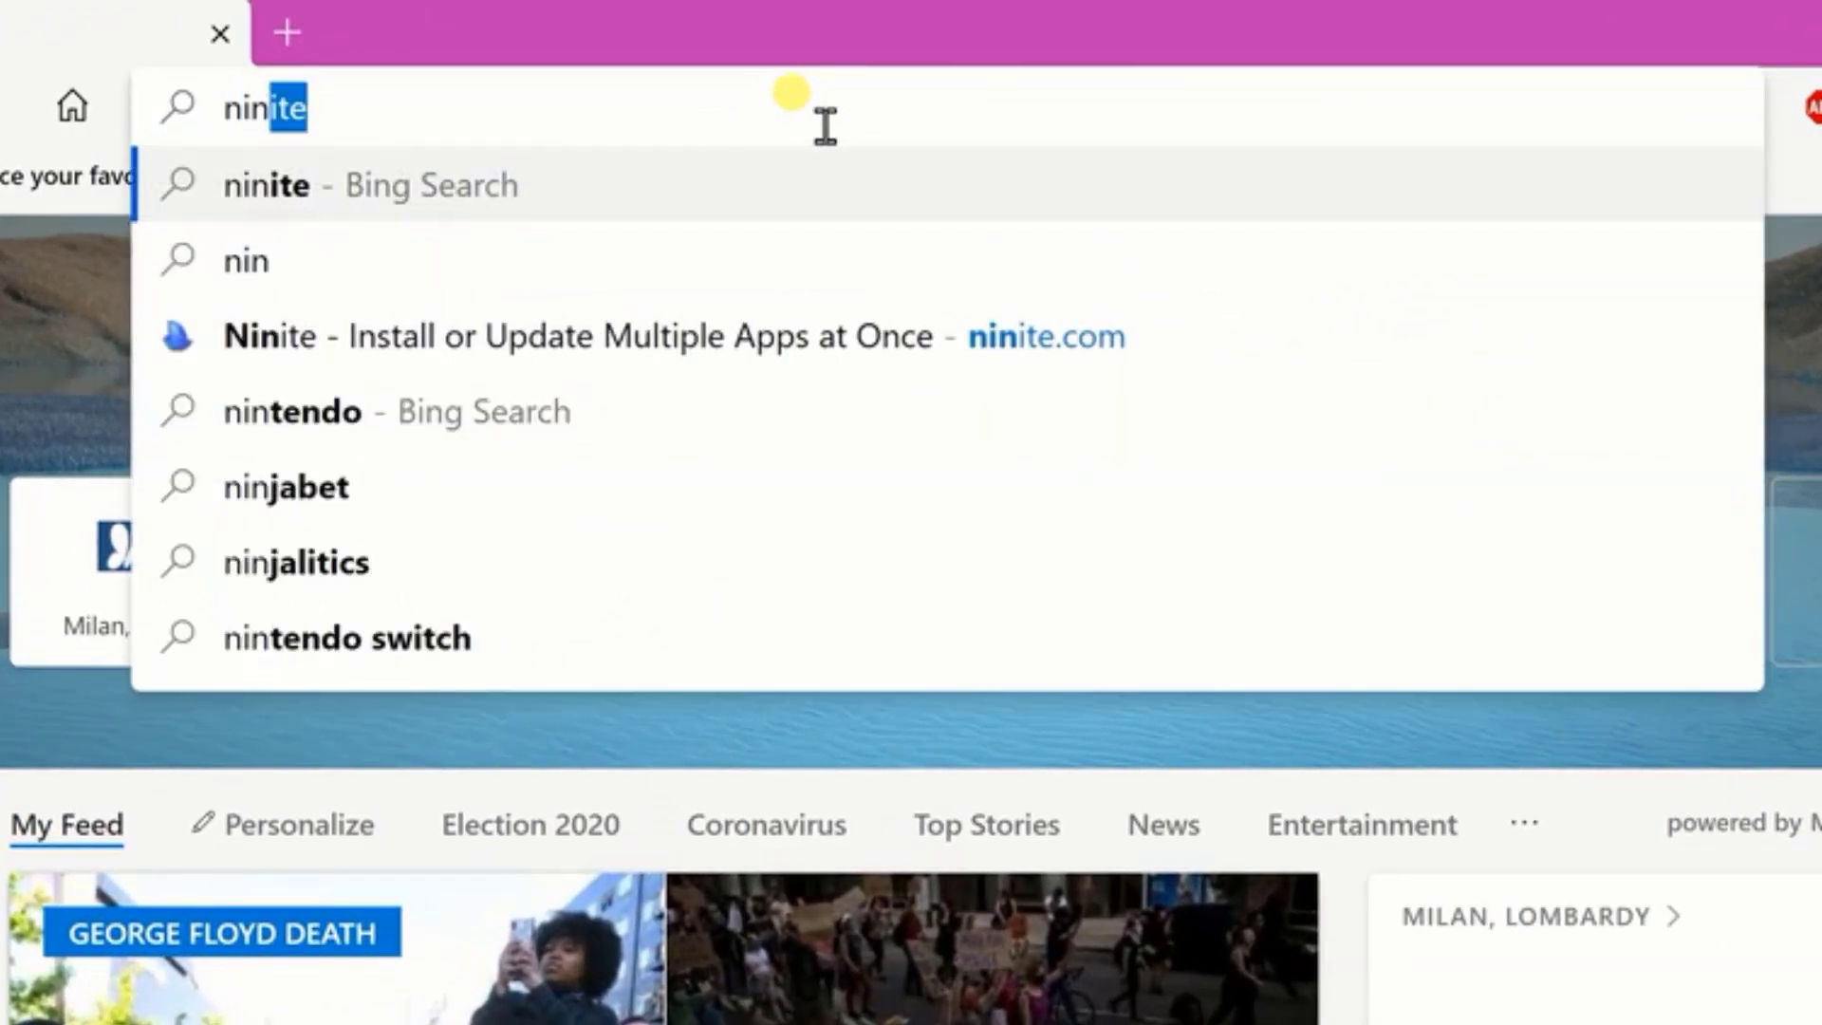
key(Return)
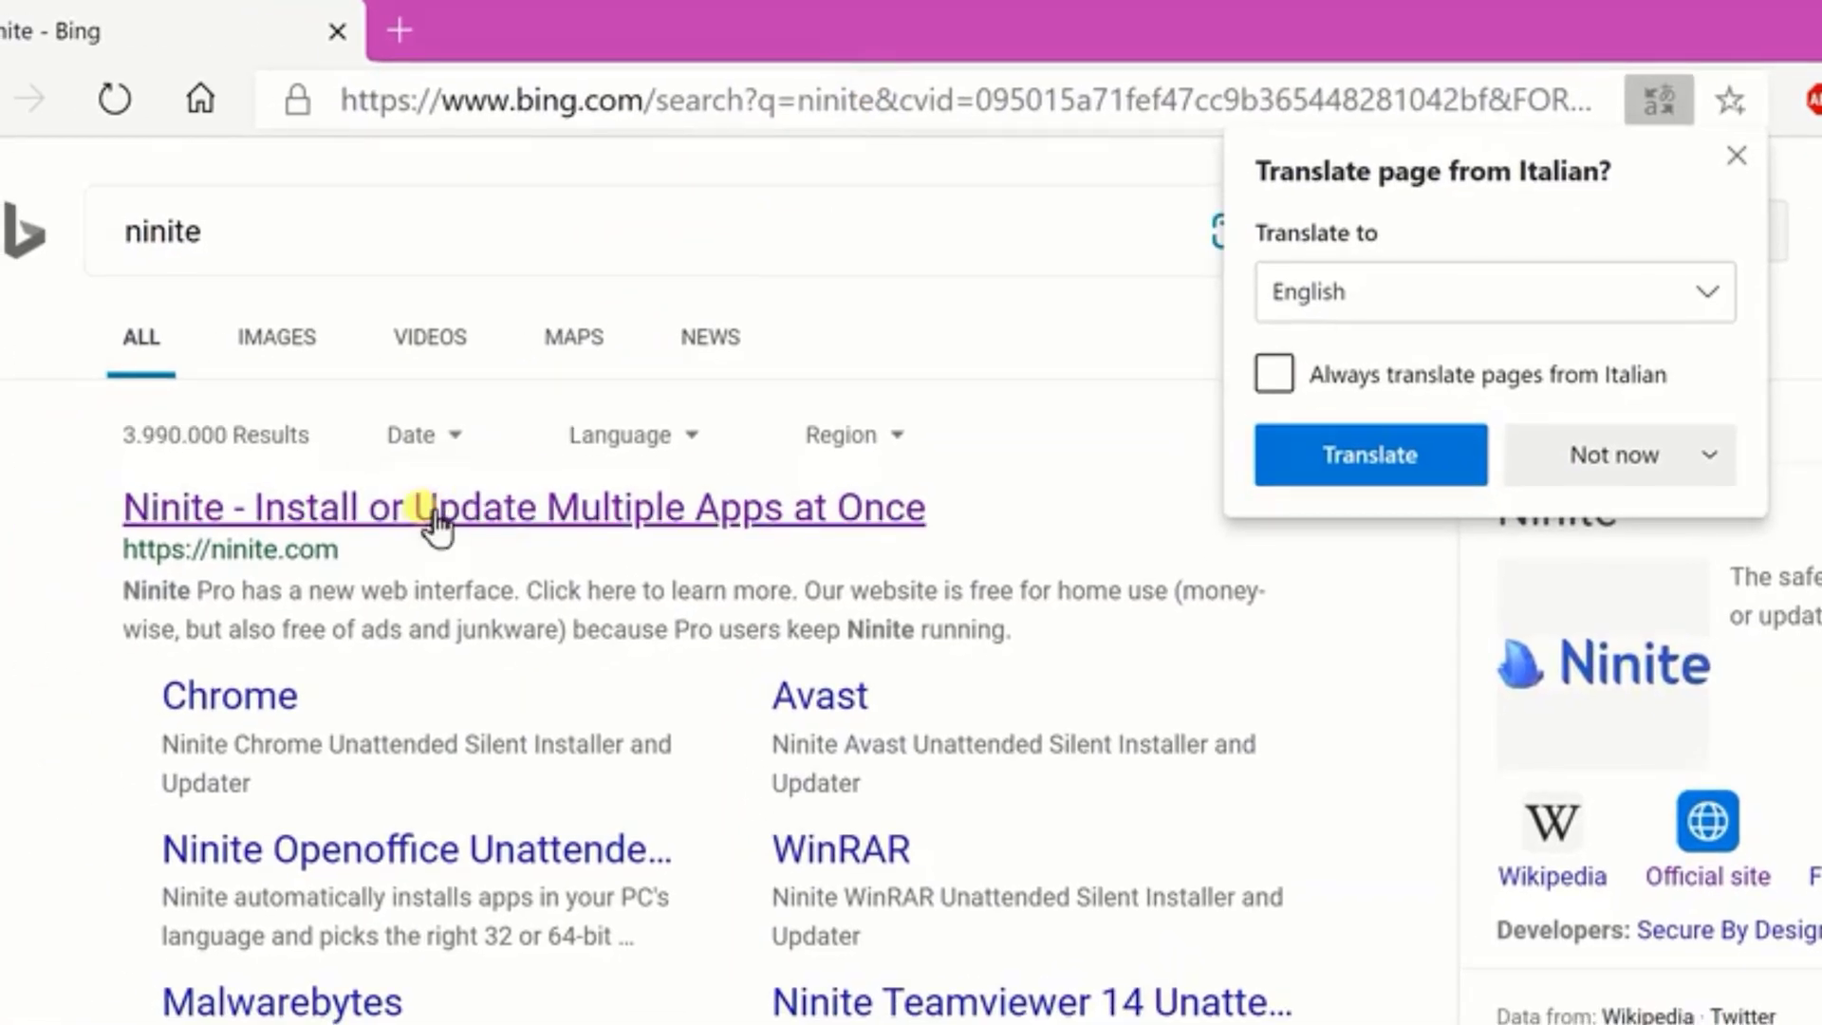
click(427, 509)
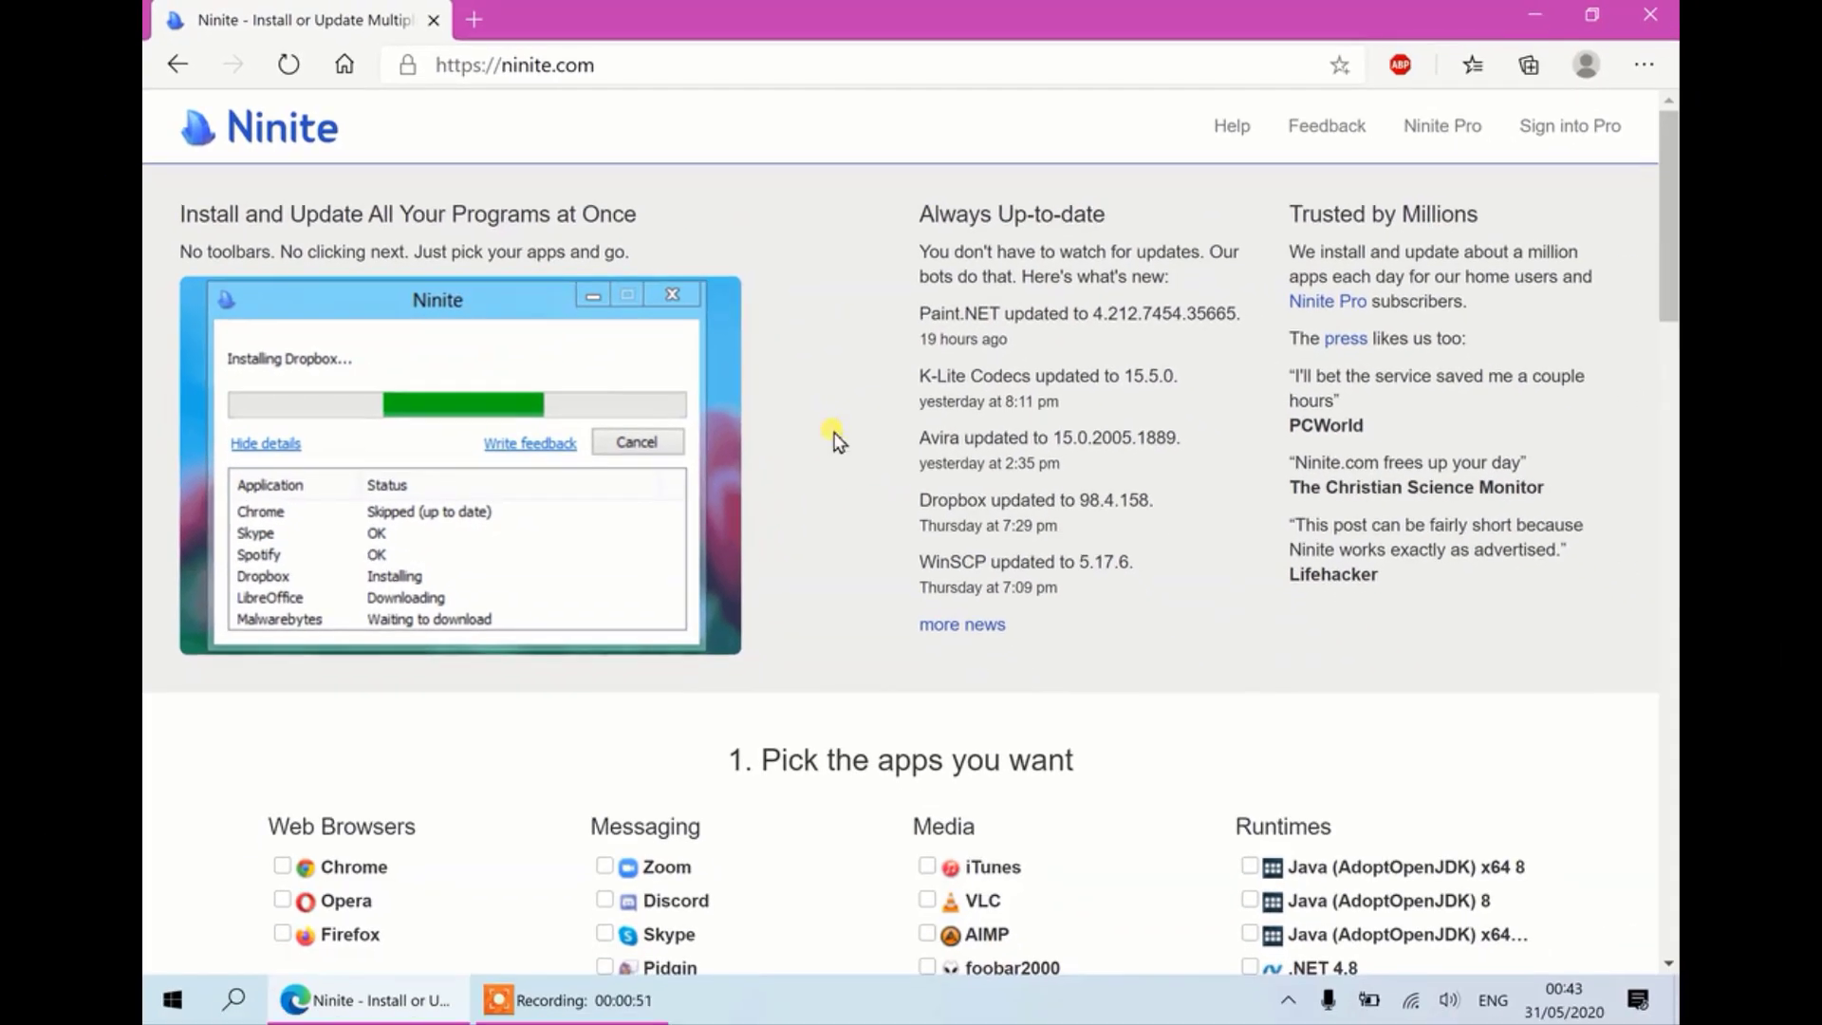
- Look through Ninite's app list and select Chrome and Firefox under Web Browsers
scroll(817, 435, down, 5)
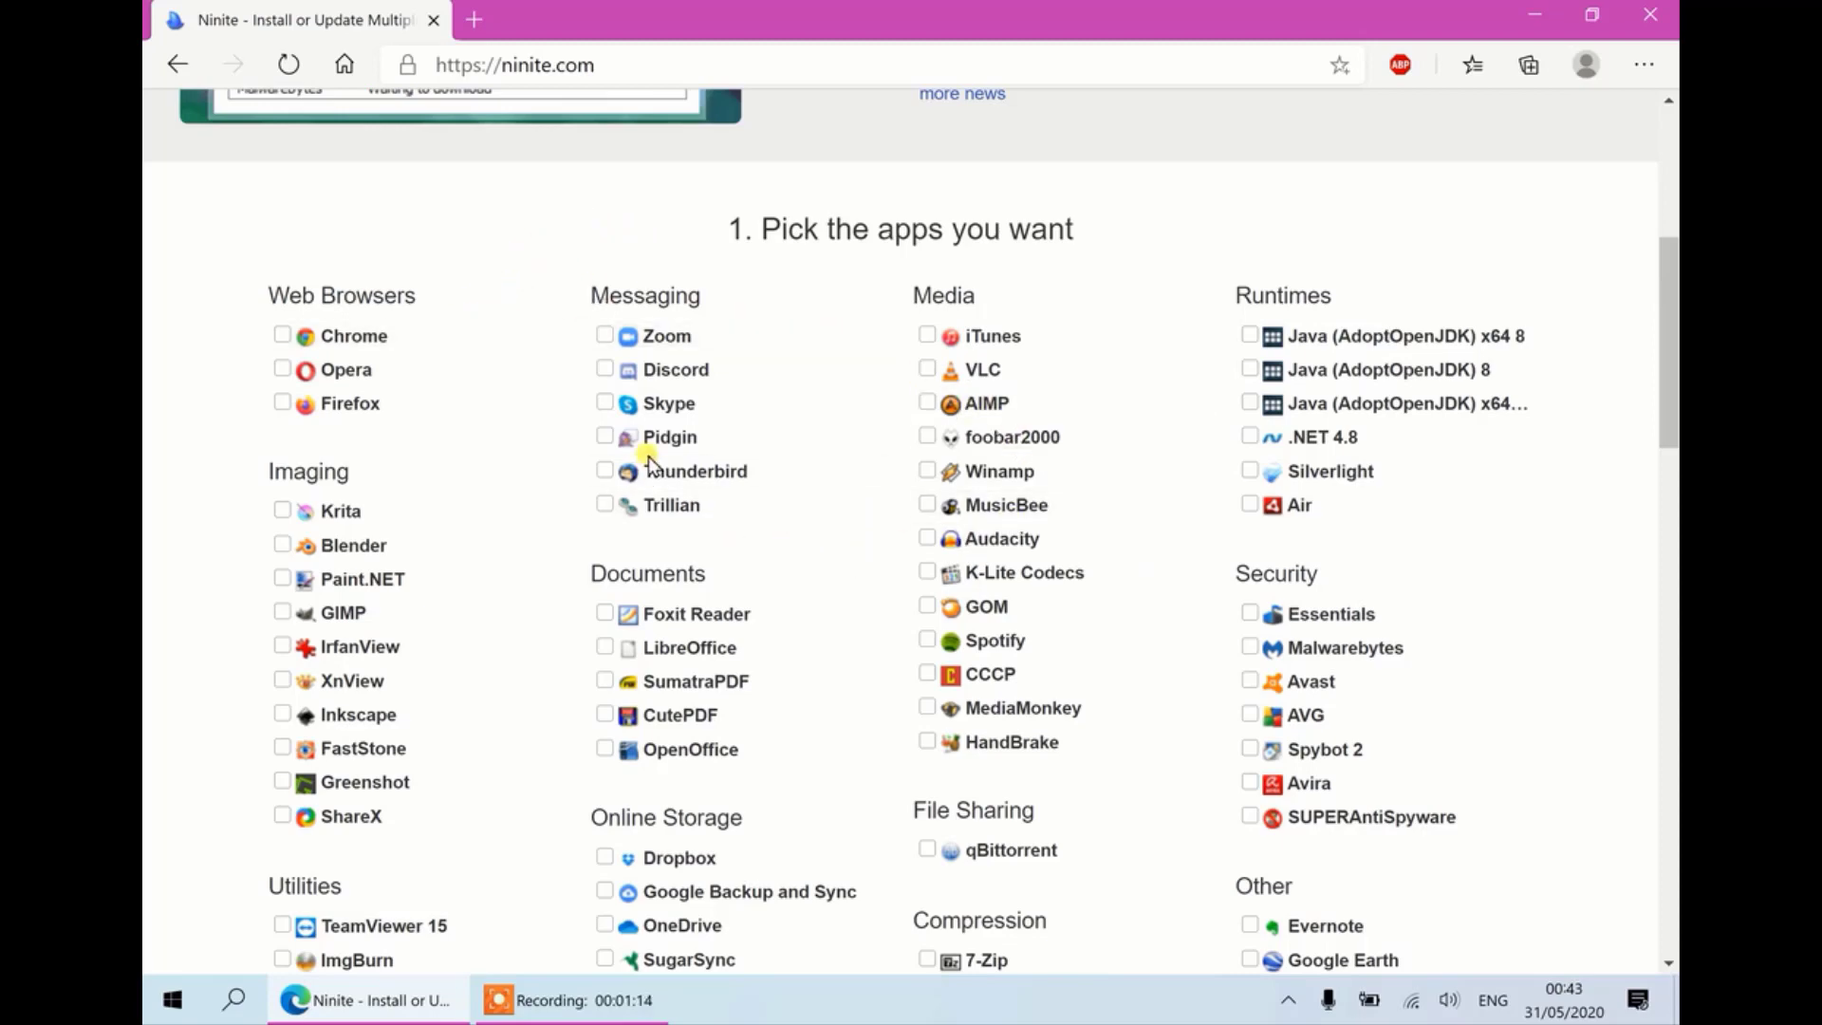
scroll(510, 427, down, 3)
scroll(512, 424, down, 9)
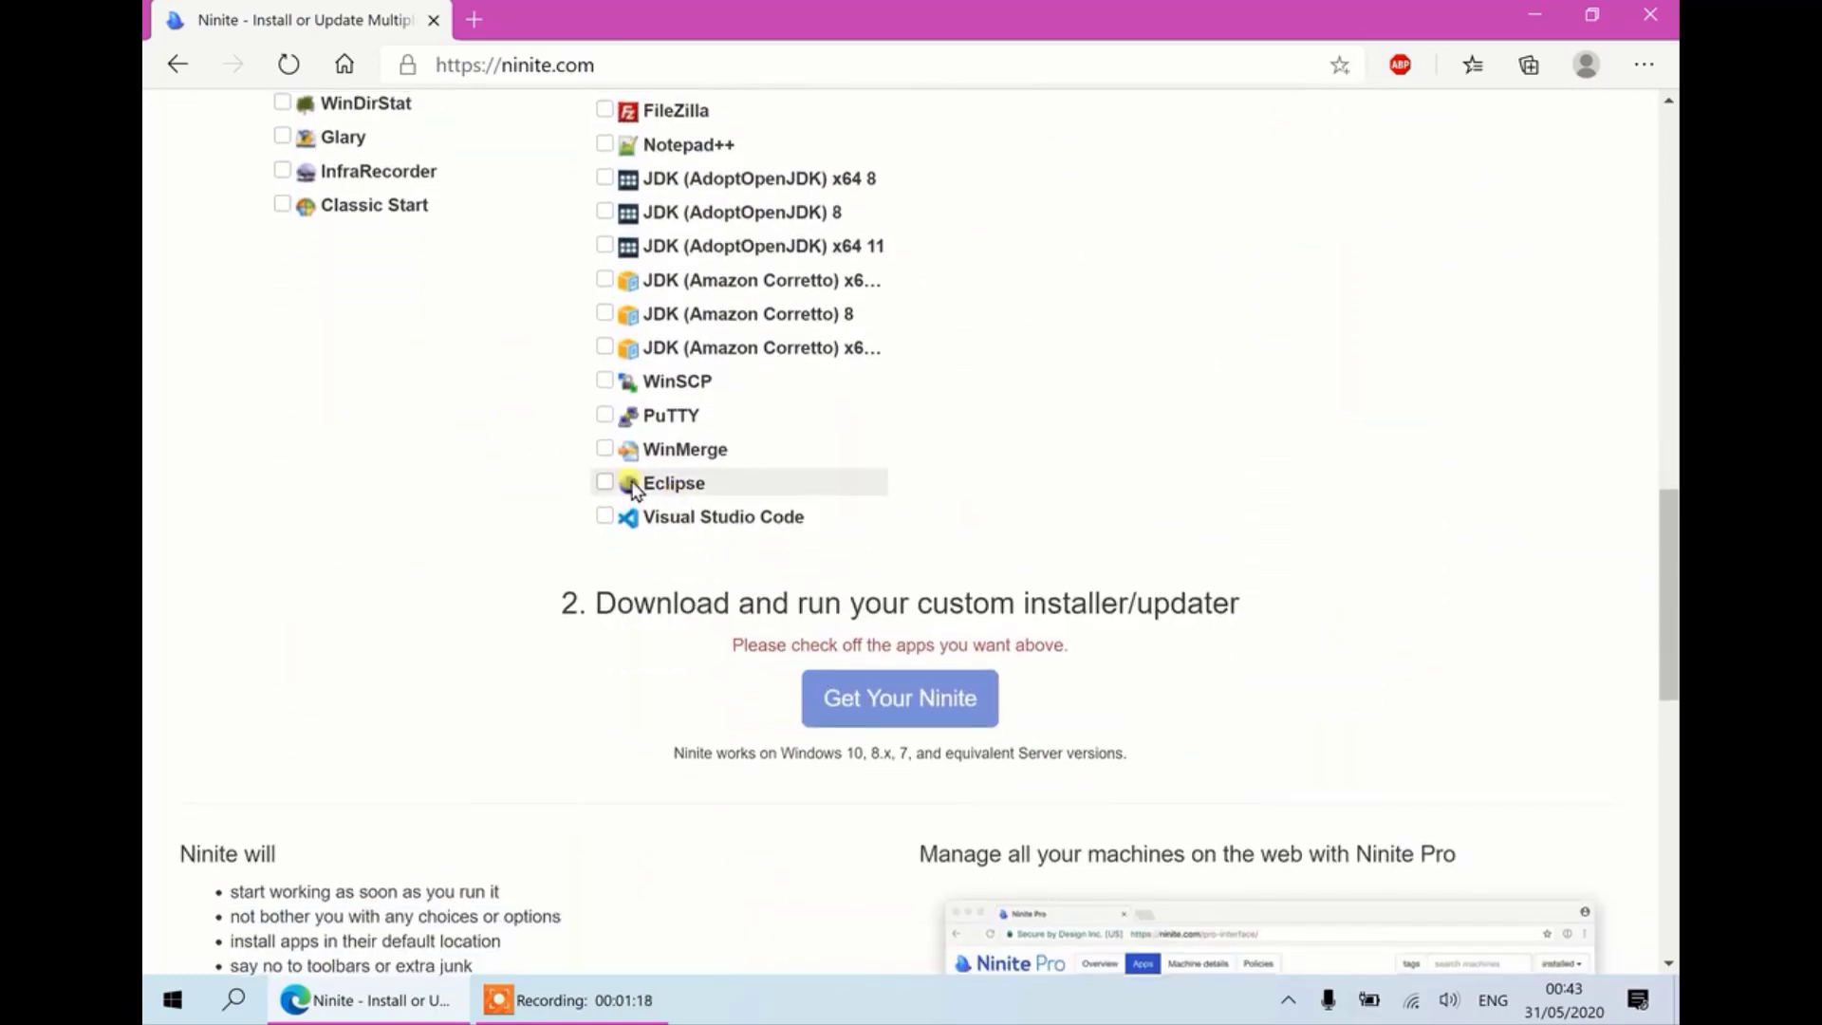
scroll(588, 455, up, 13)
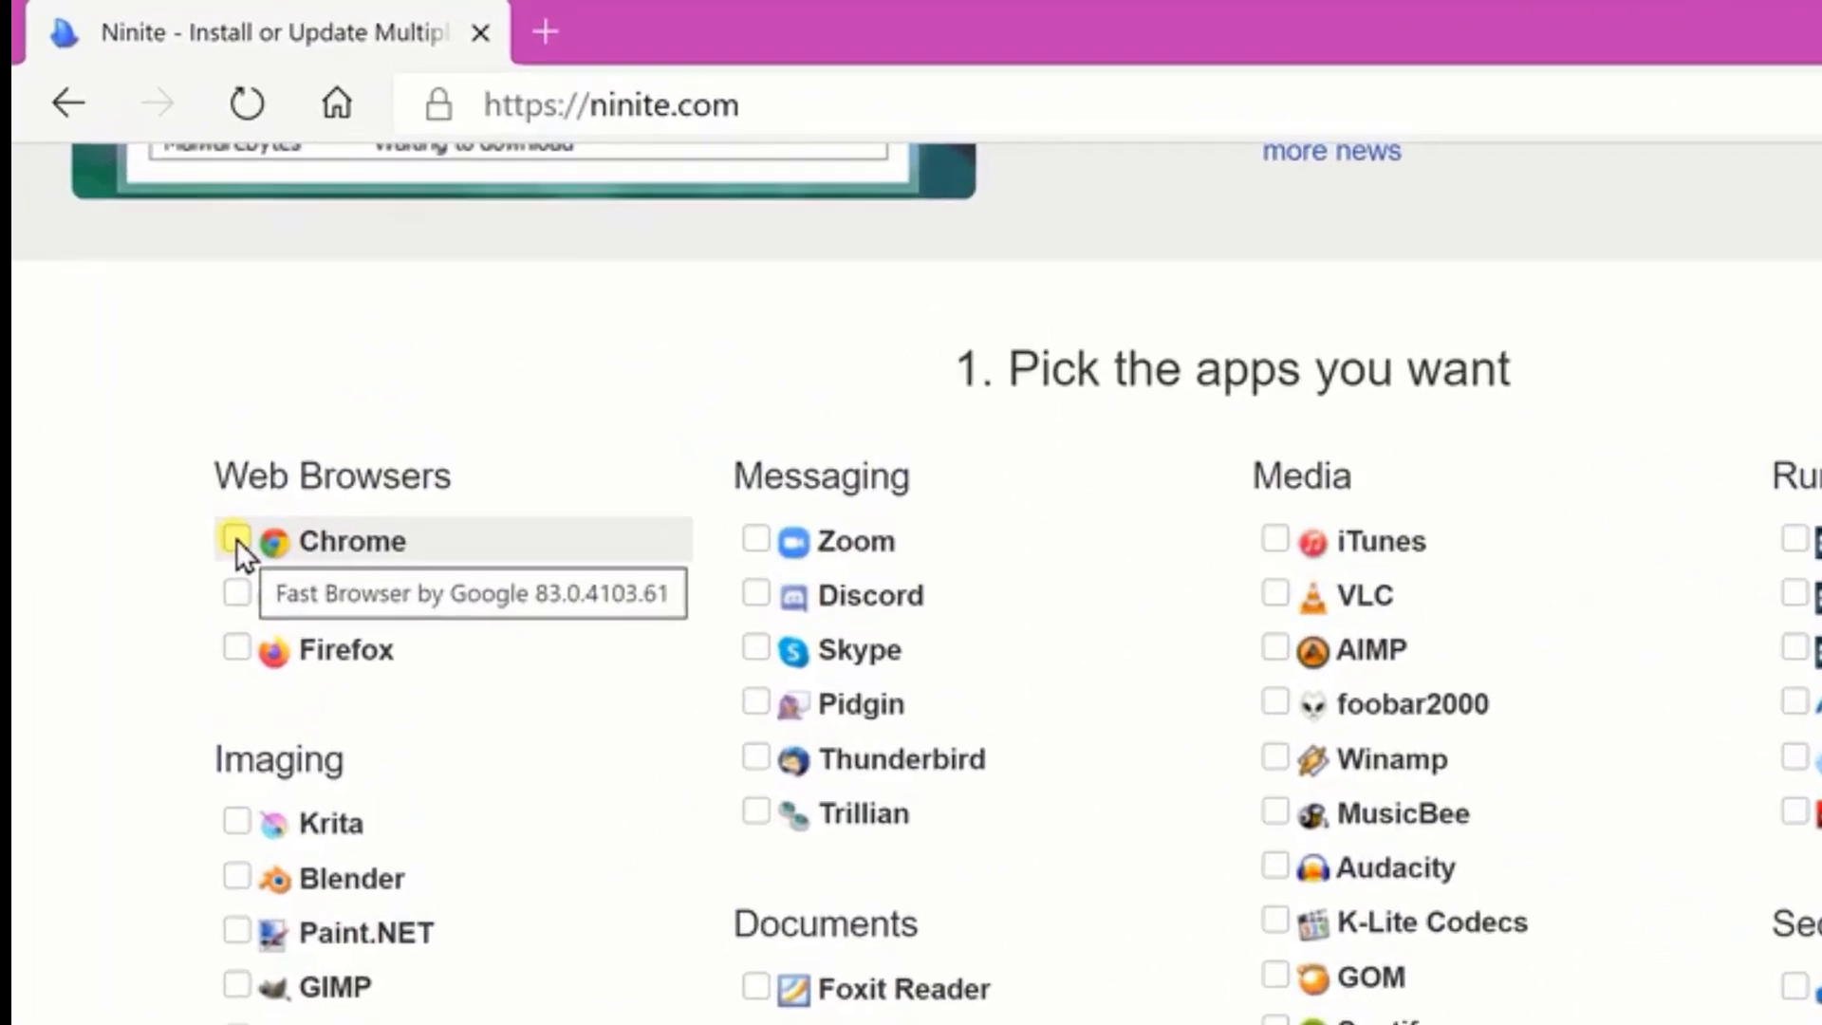
click(236, 541)
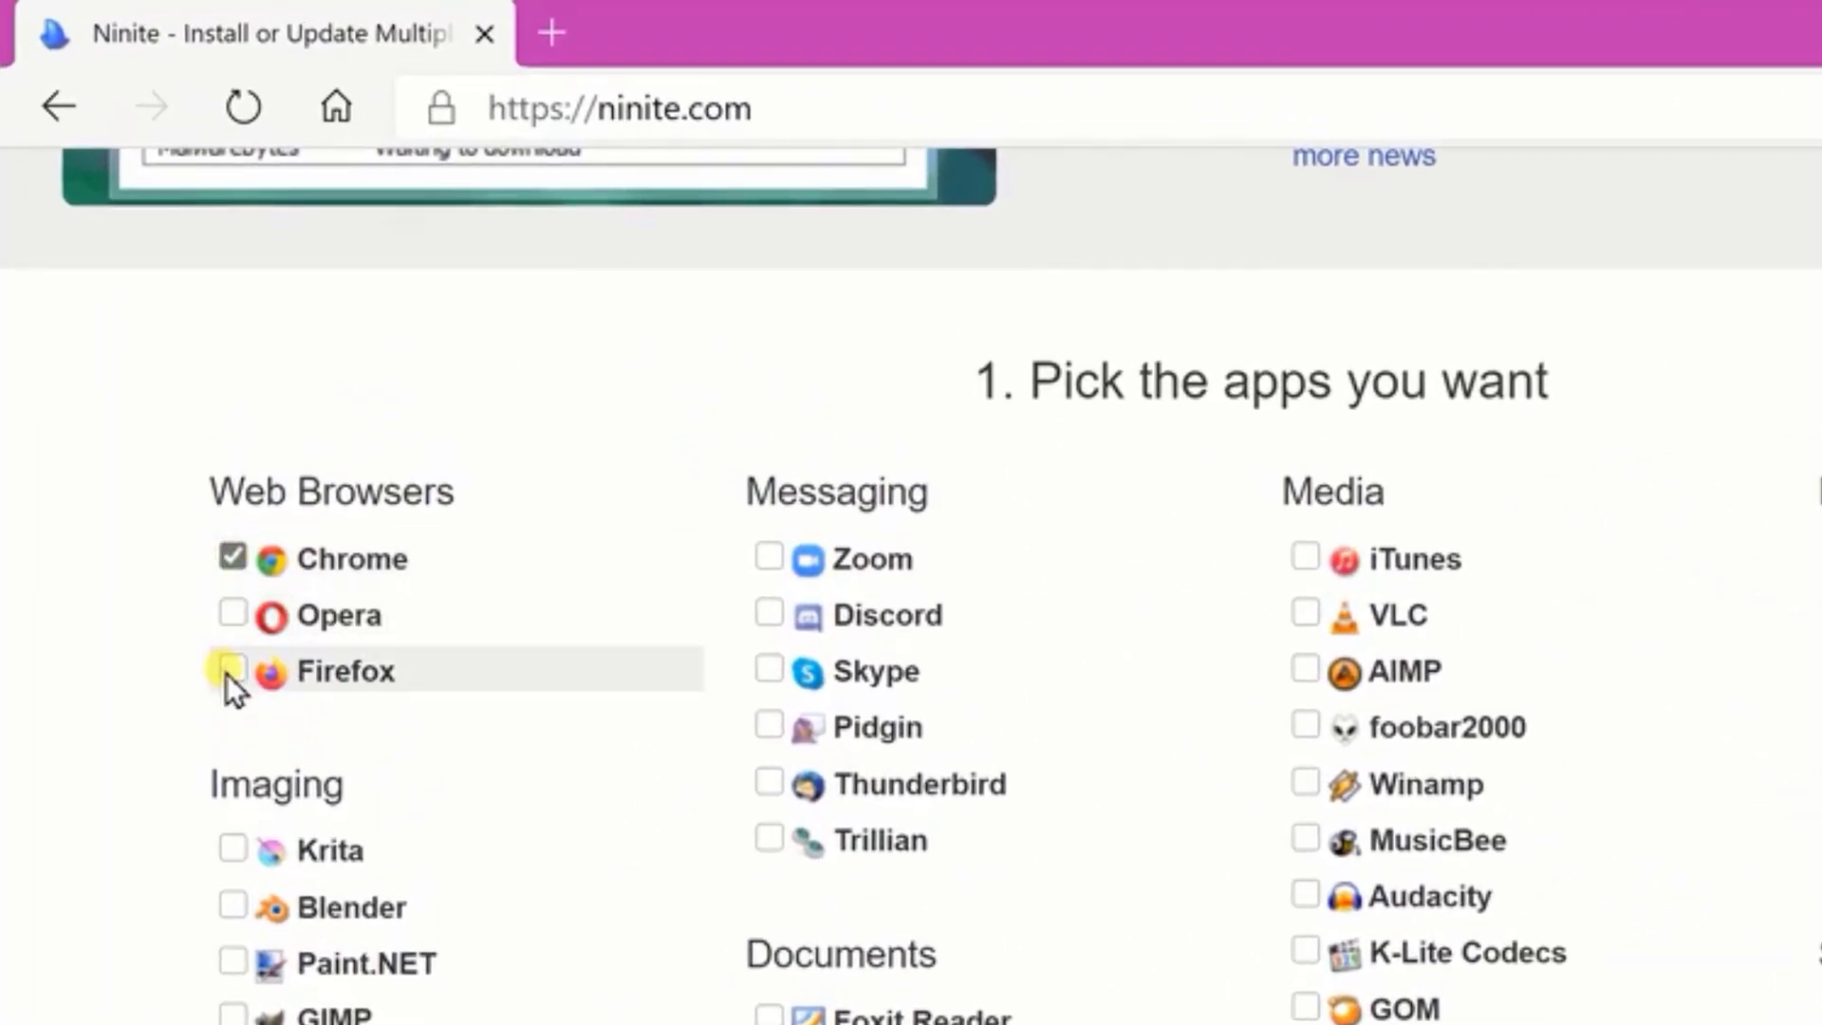
click(229, 670)
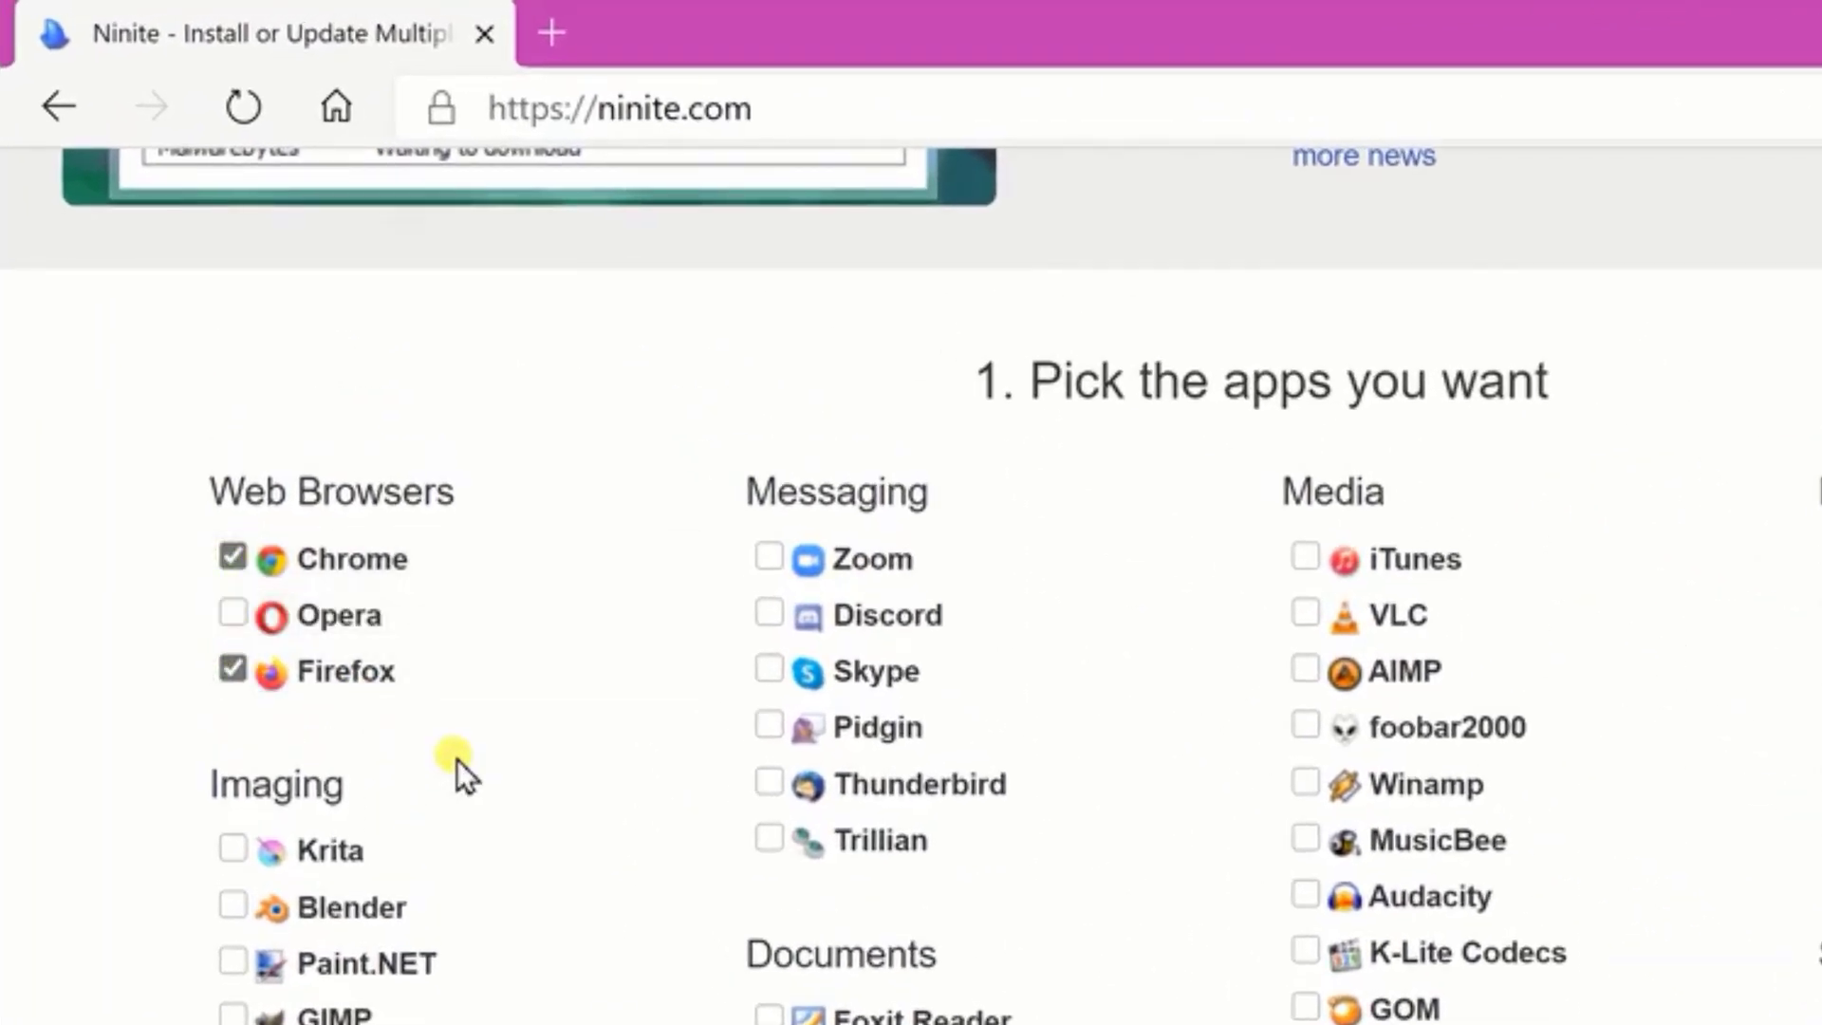
- Select Paint.NET under Imaging, TeamViewer 15 under Utilities and Skype under Messaging
scroll(493, 811, down, 5)
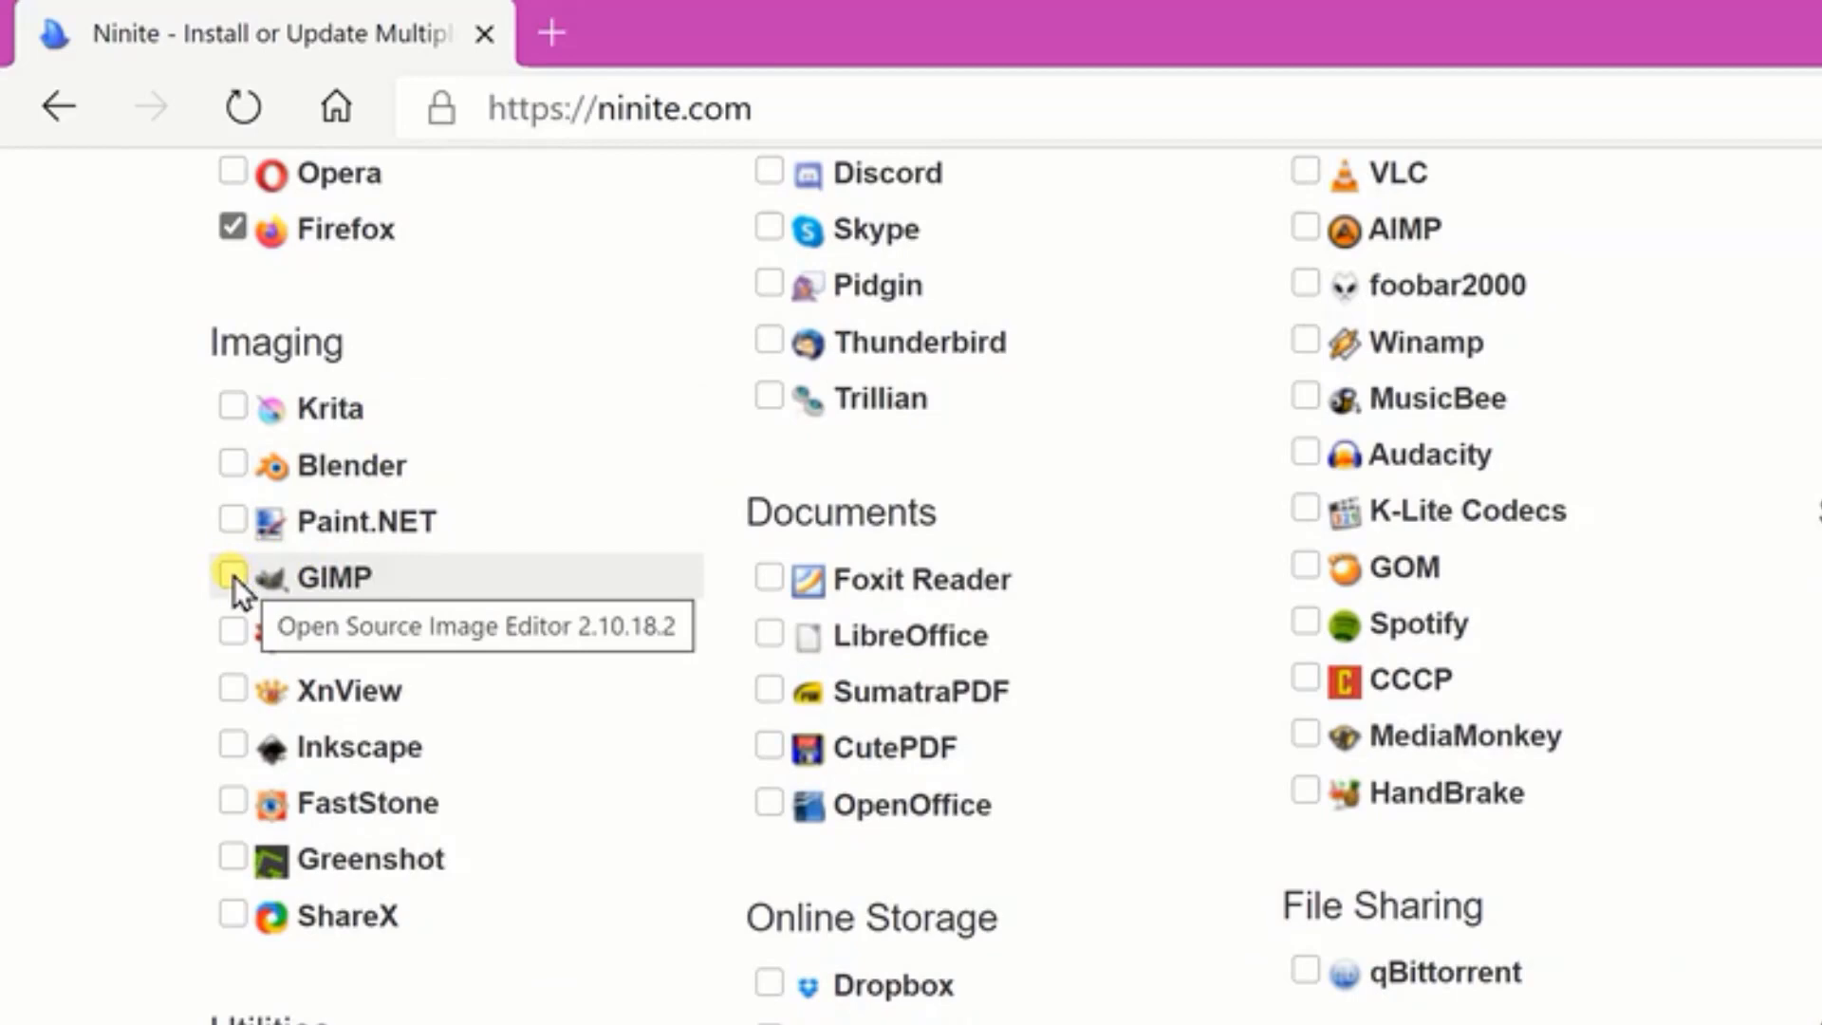
click(234, 522)
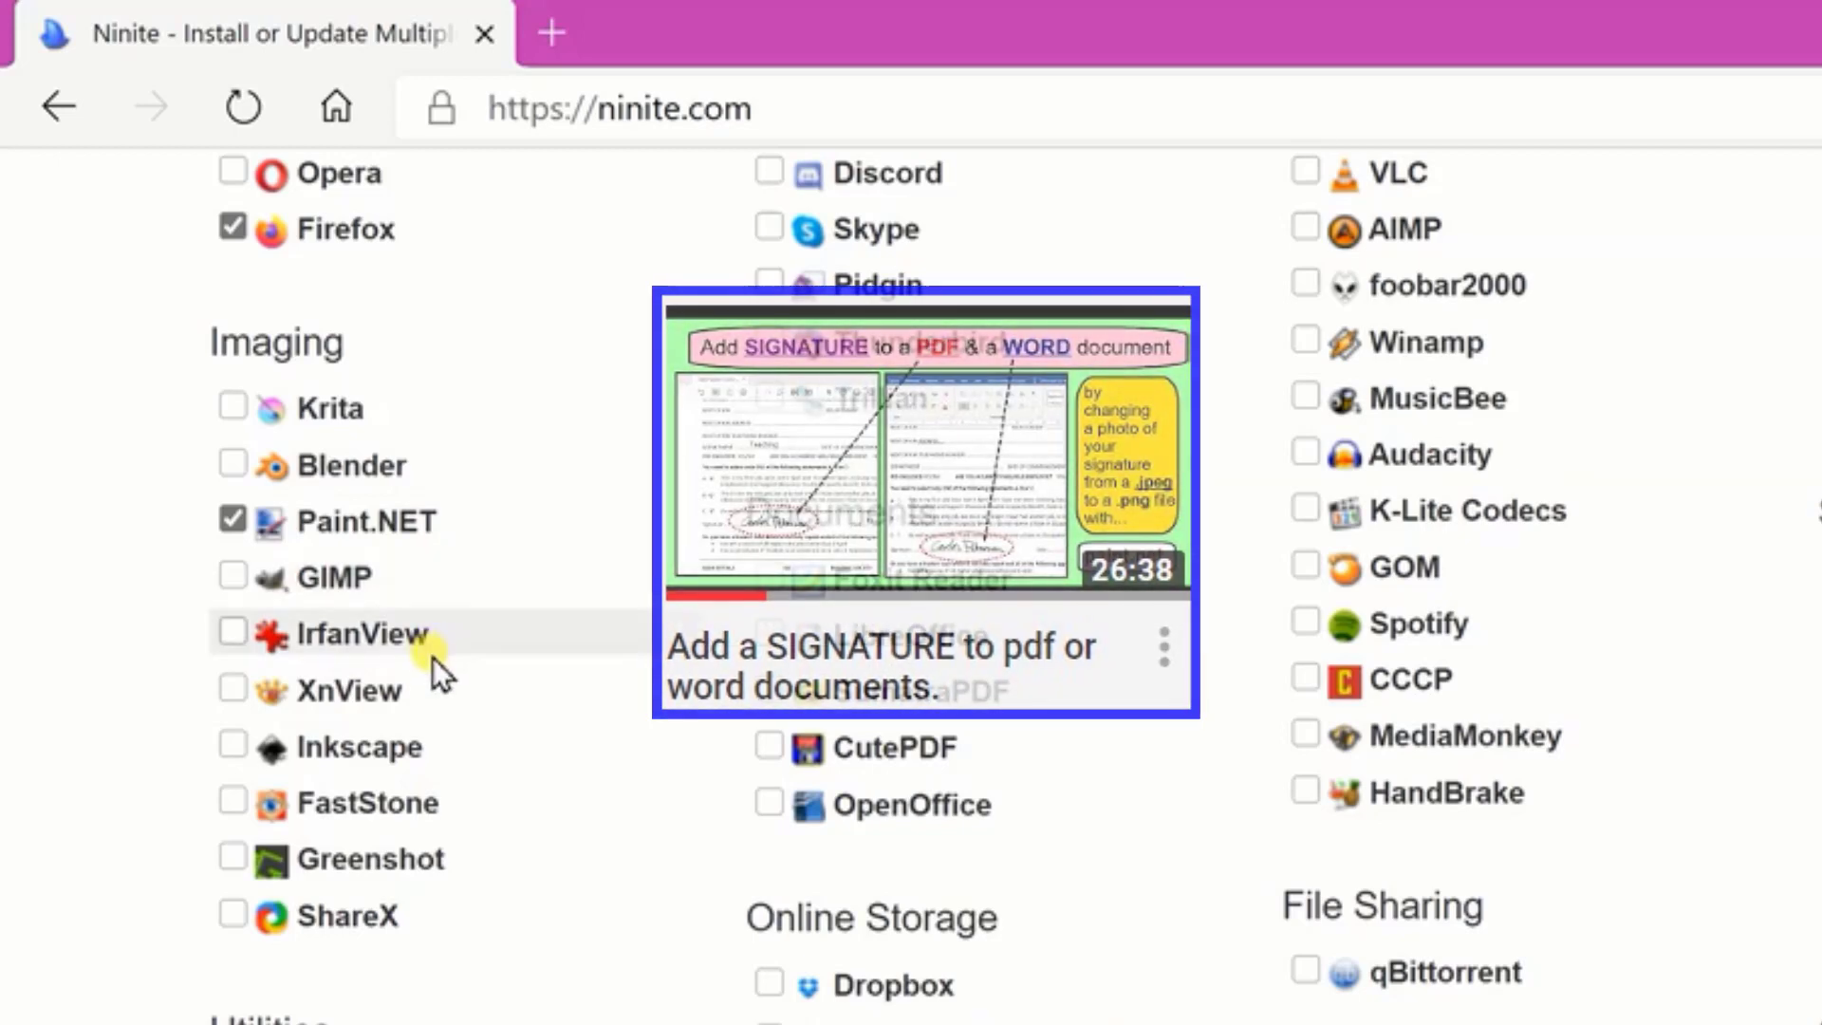
scroll(550, 760, down, 2)
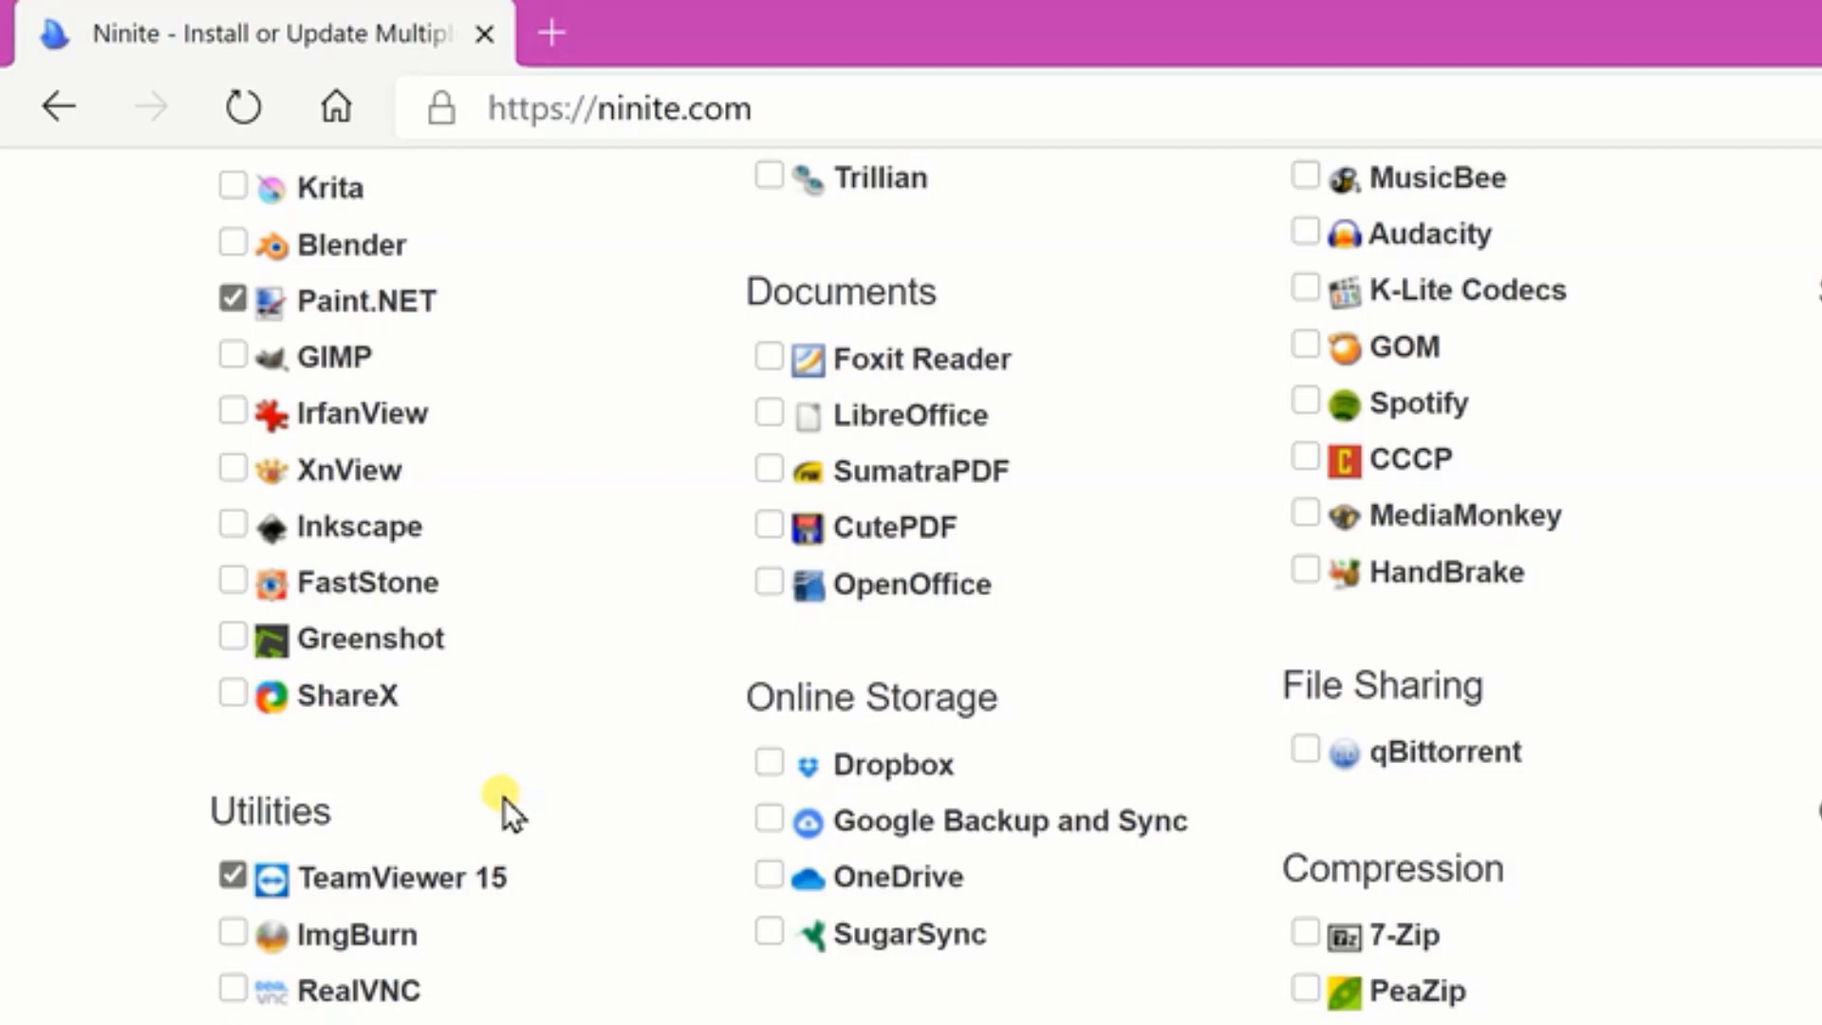
scroll(503, 797, up, 7)
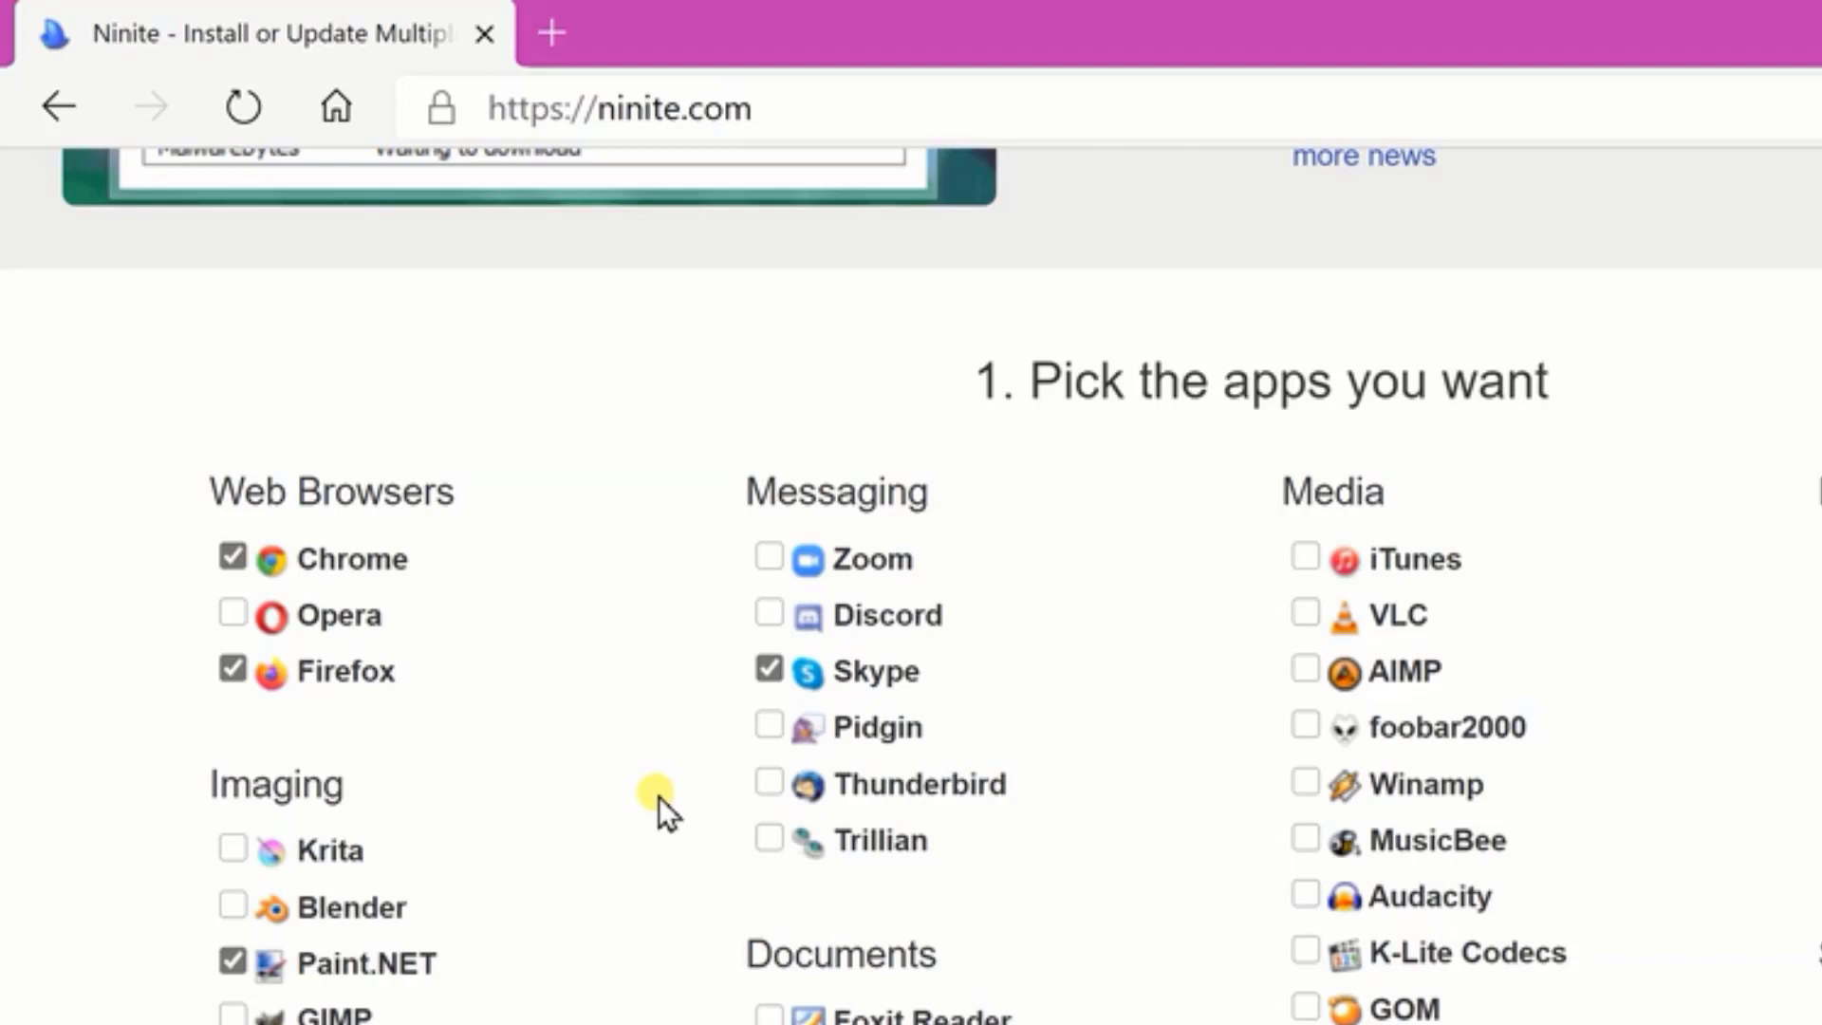
- Select Foxit Reader and LibreOffice in the Documents category
scroll(699, 842, down, 5)
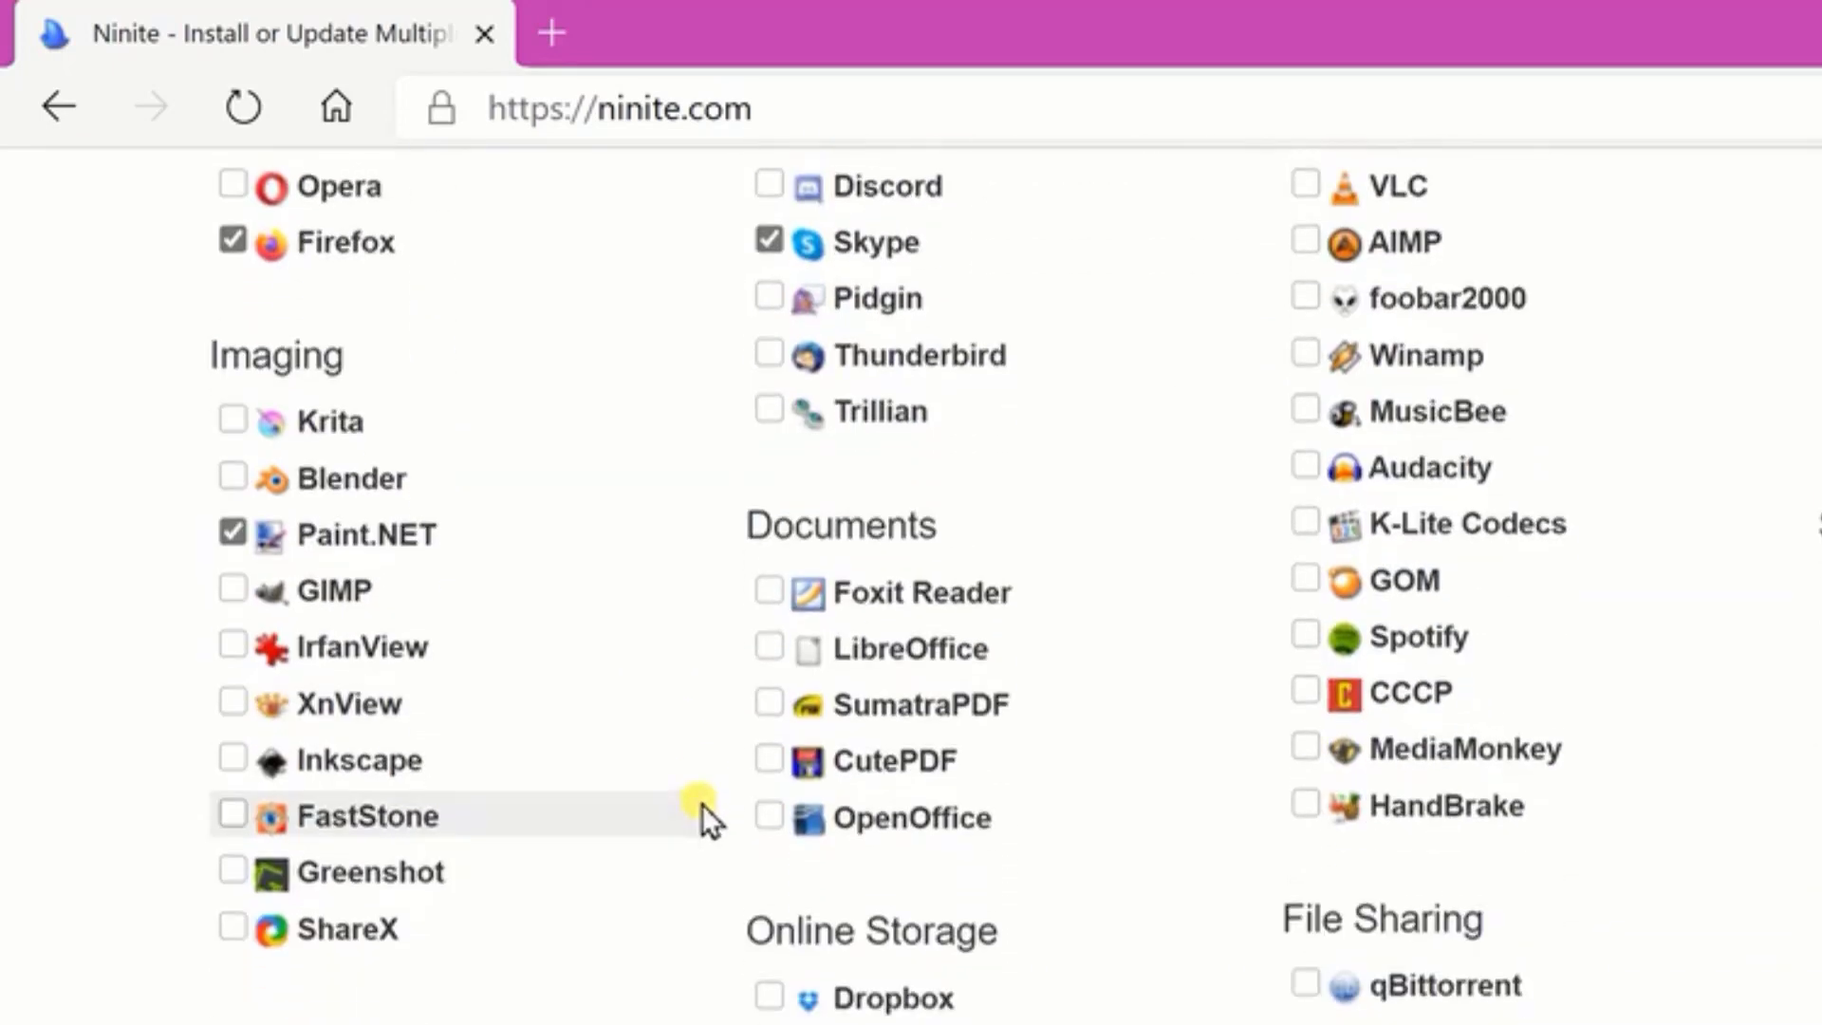
click(770, 577)
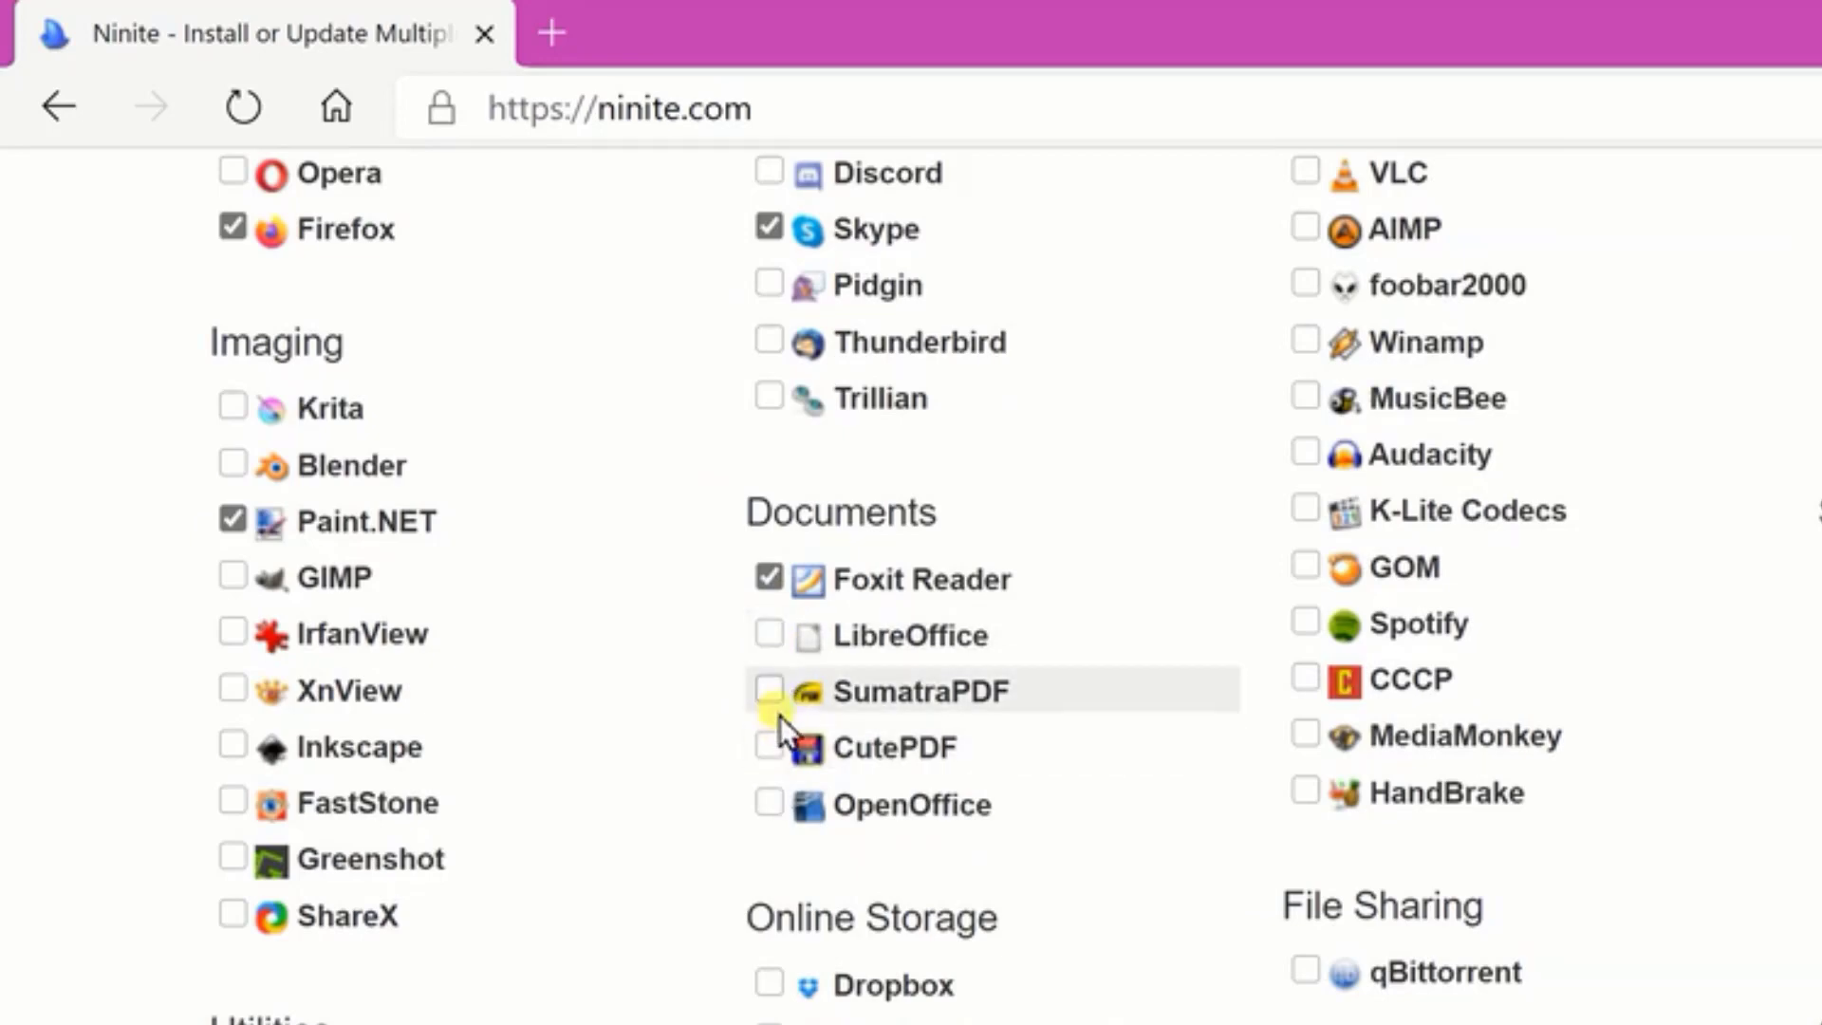
click(770, 635)
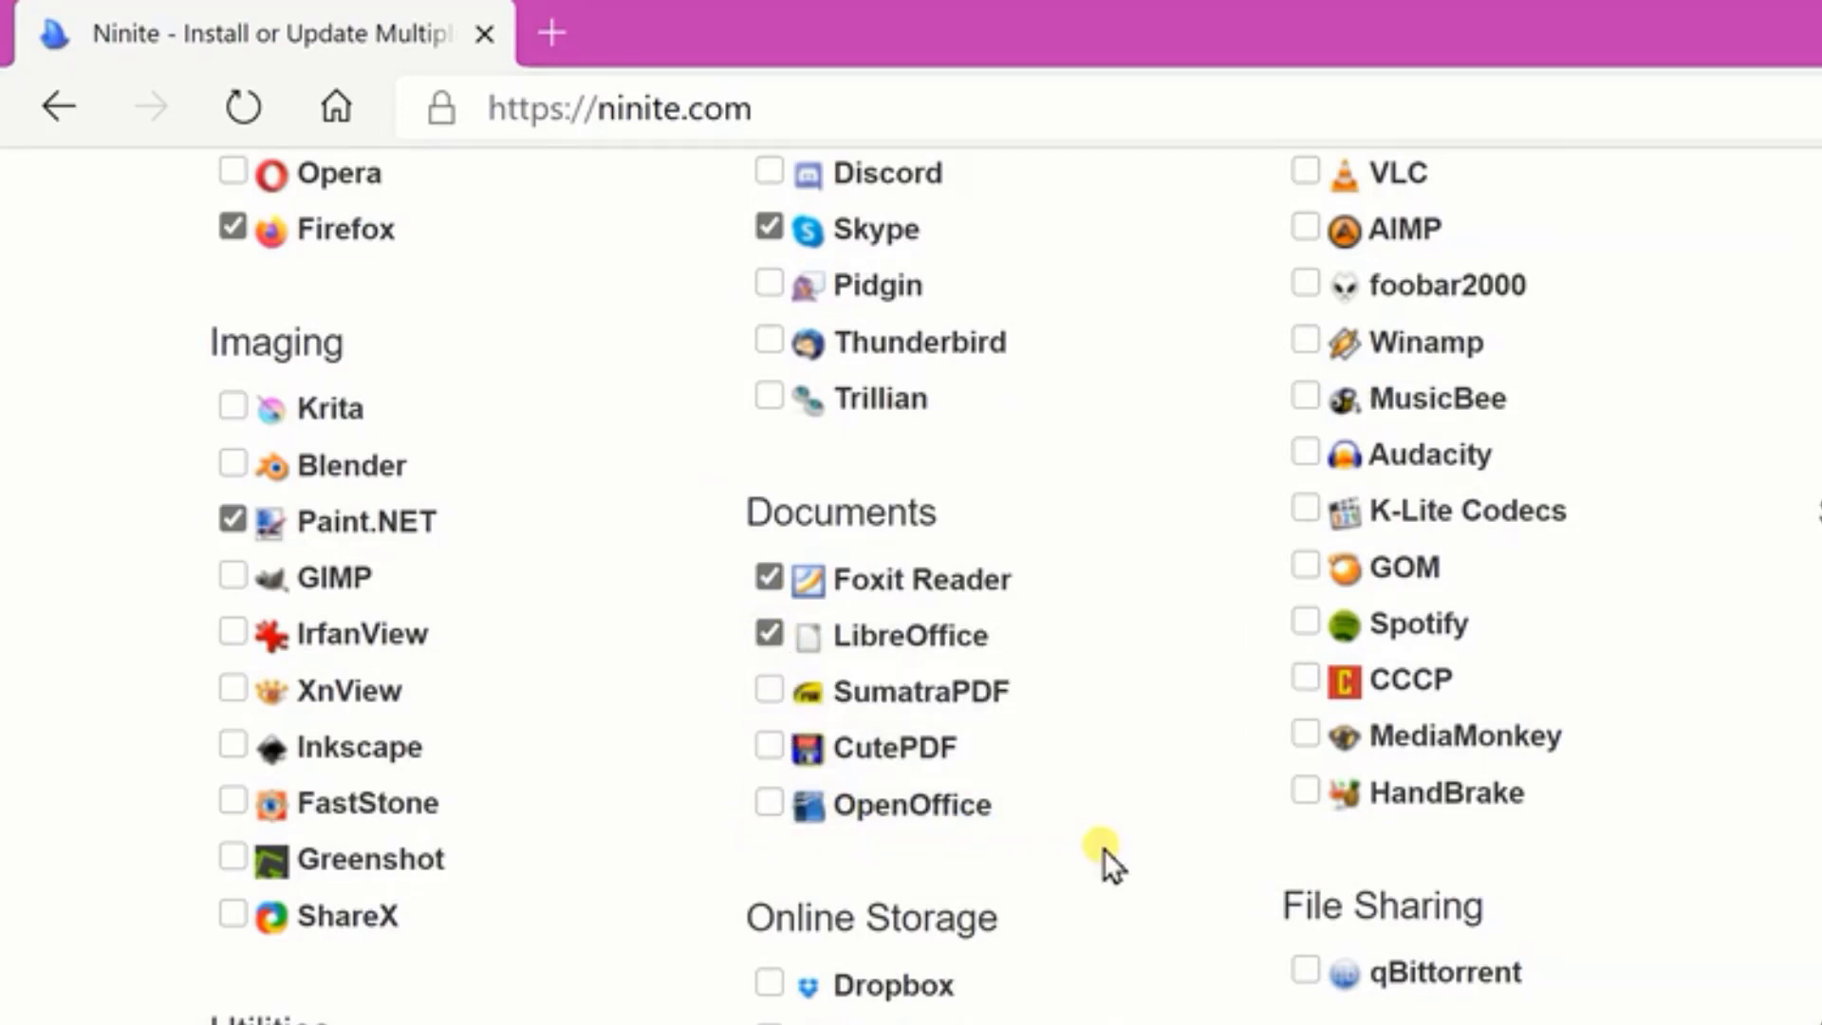
- Select VLC, Audacity and HandBrake in the Media category
scroll(1102, 848, up, 2)
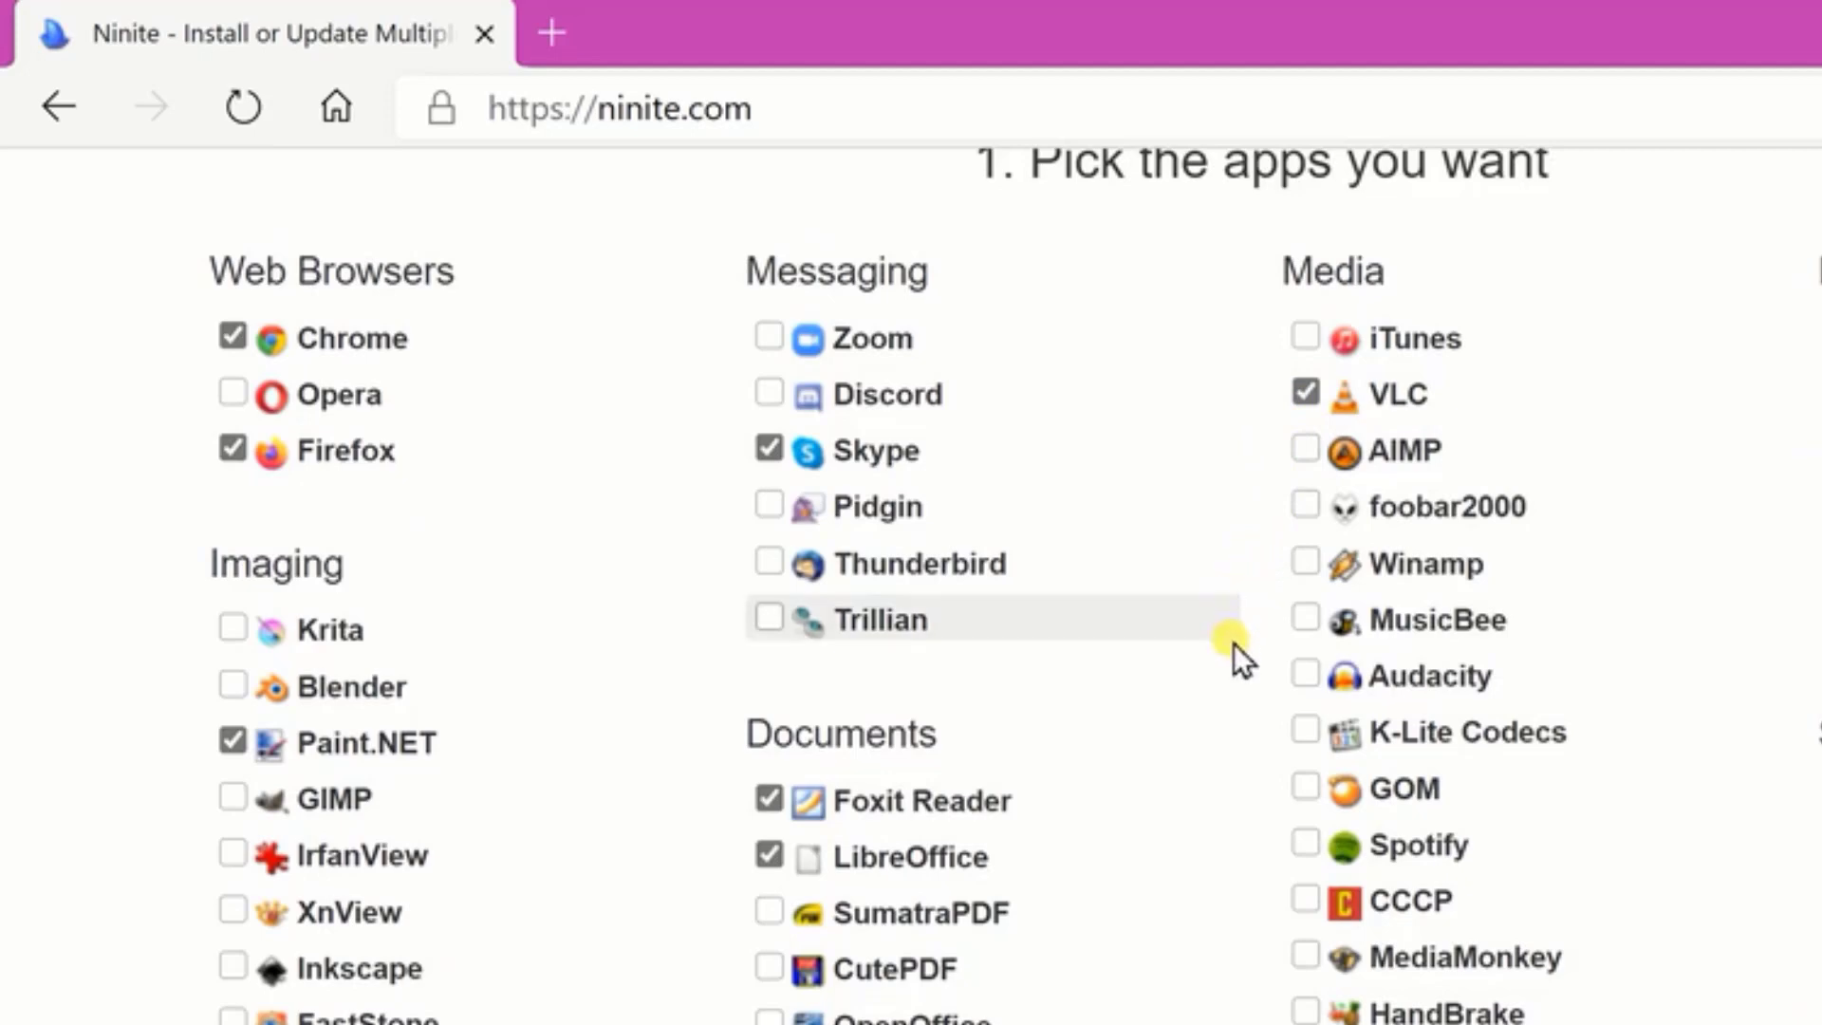
click(1306, 670)
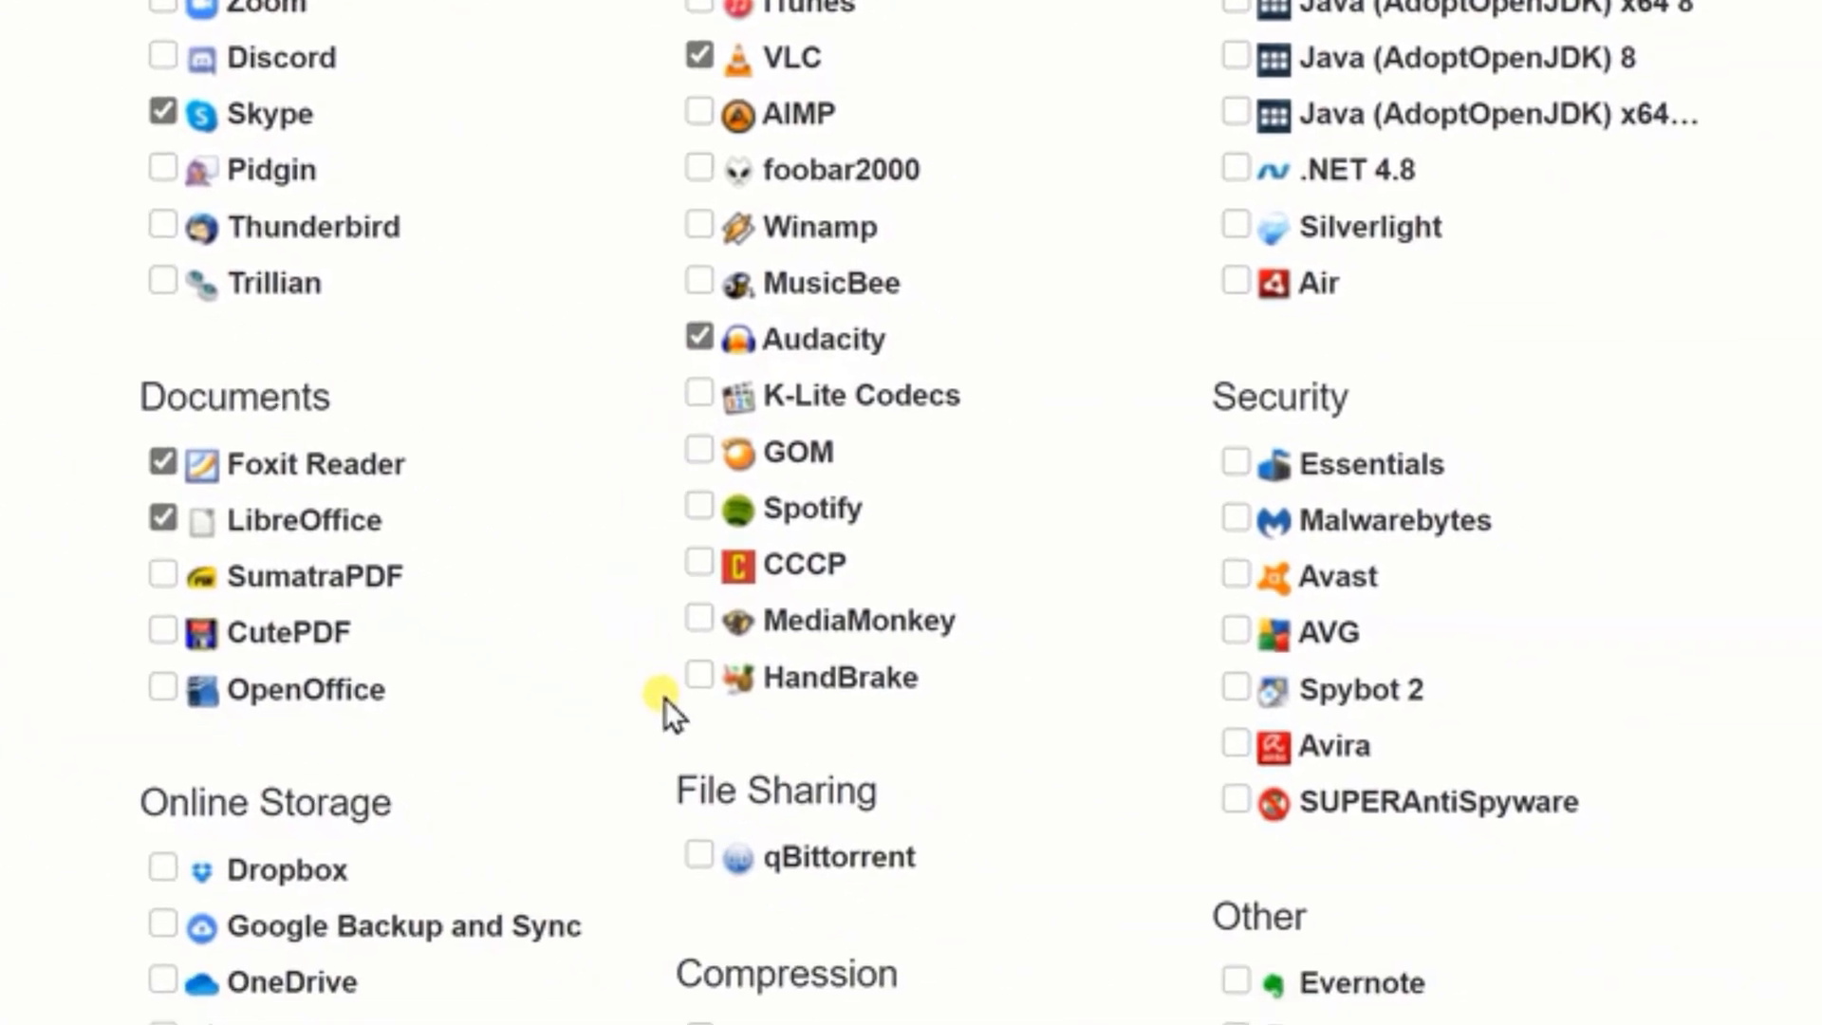
click(702, 675)
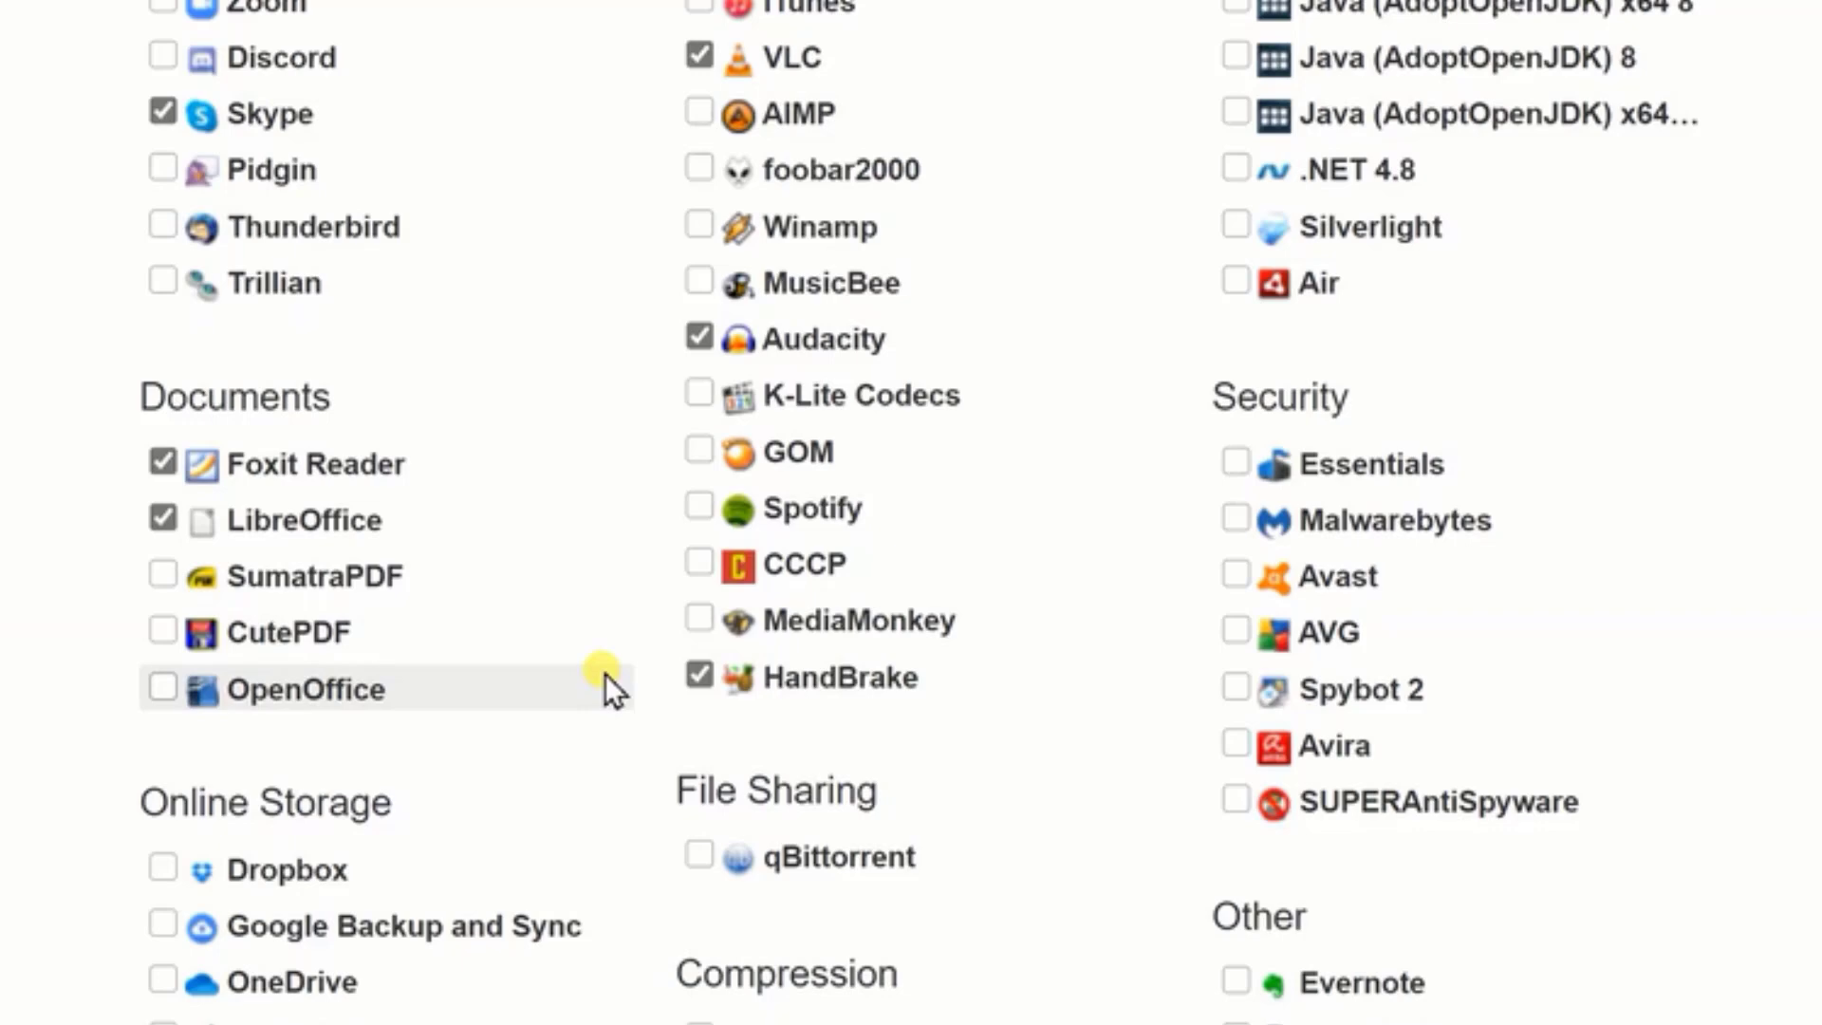
mouse_move(605, 675)
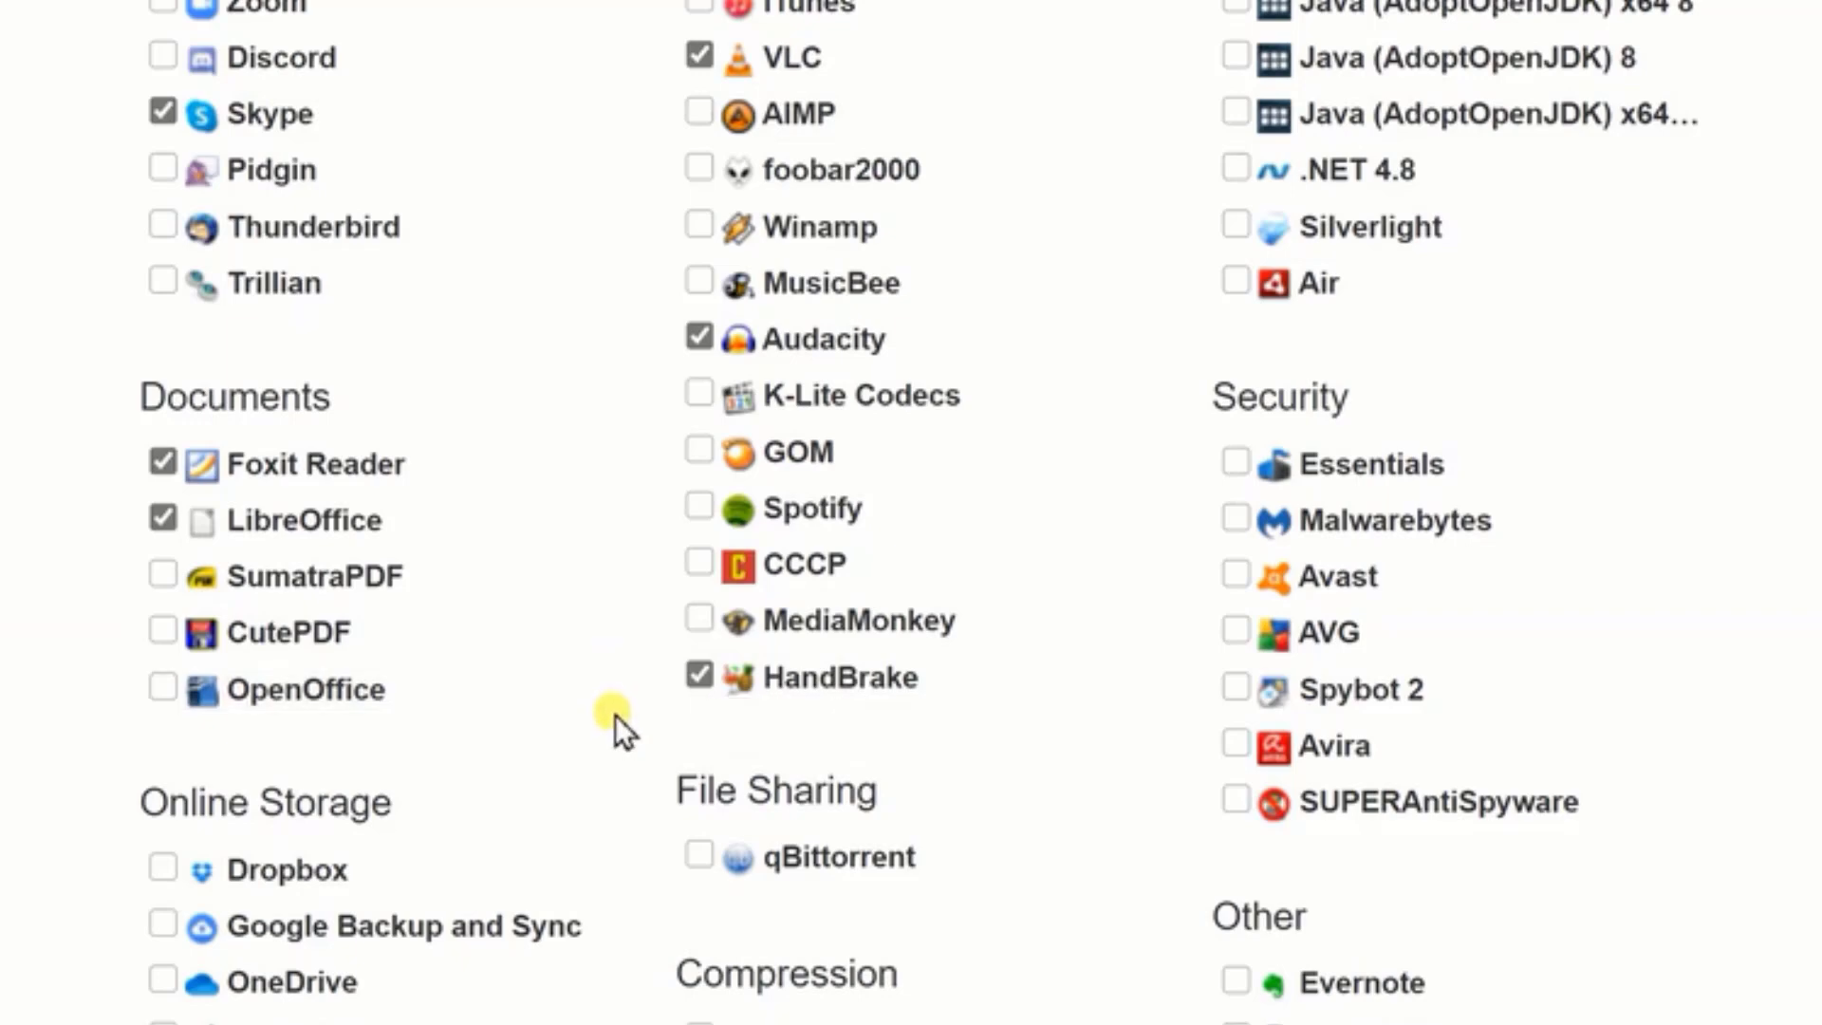
mouse_move(614, 712)
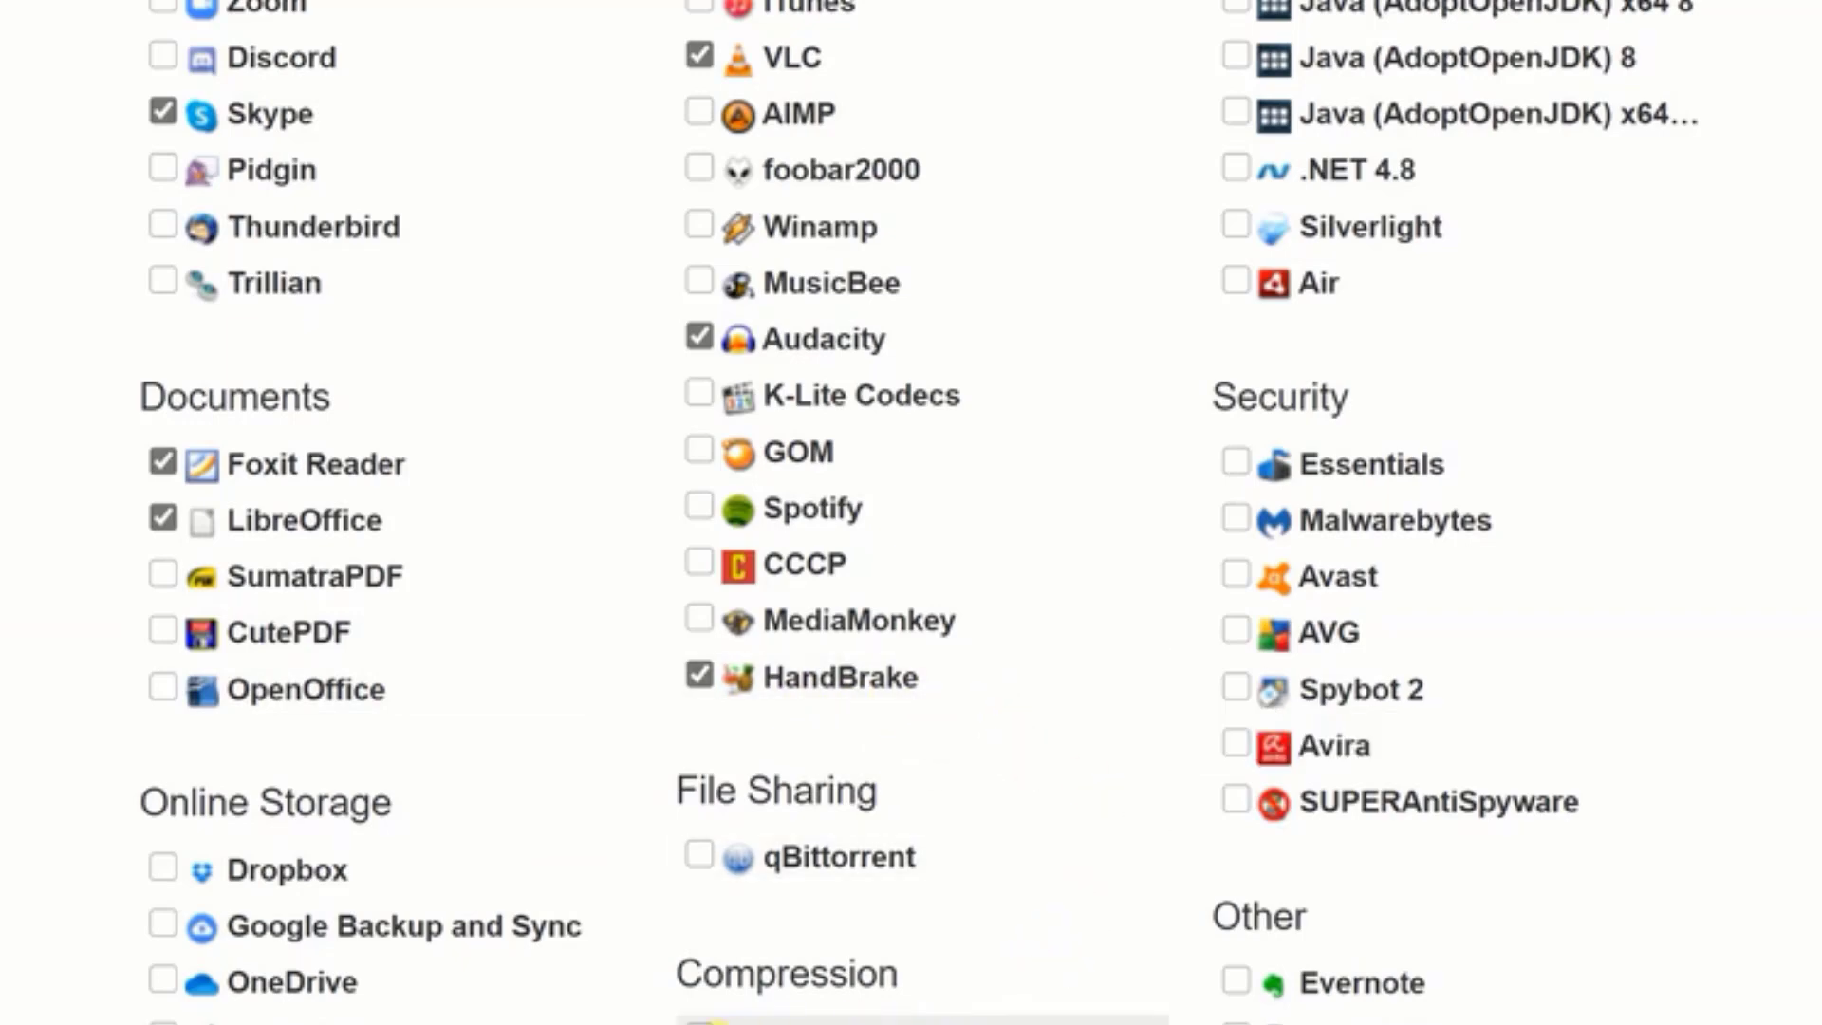
- Select 7-Zip and WinRAR in the Compression category
scroll(700, 943, down, 3)
click(691, 788)
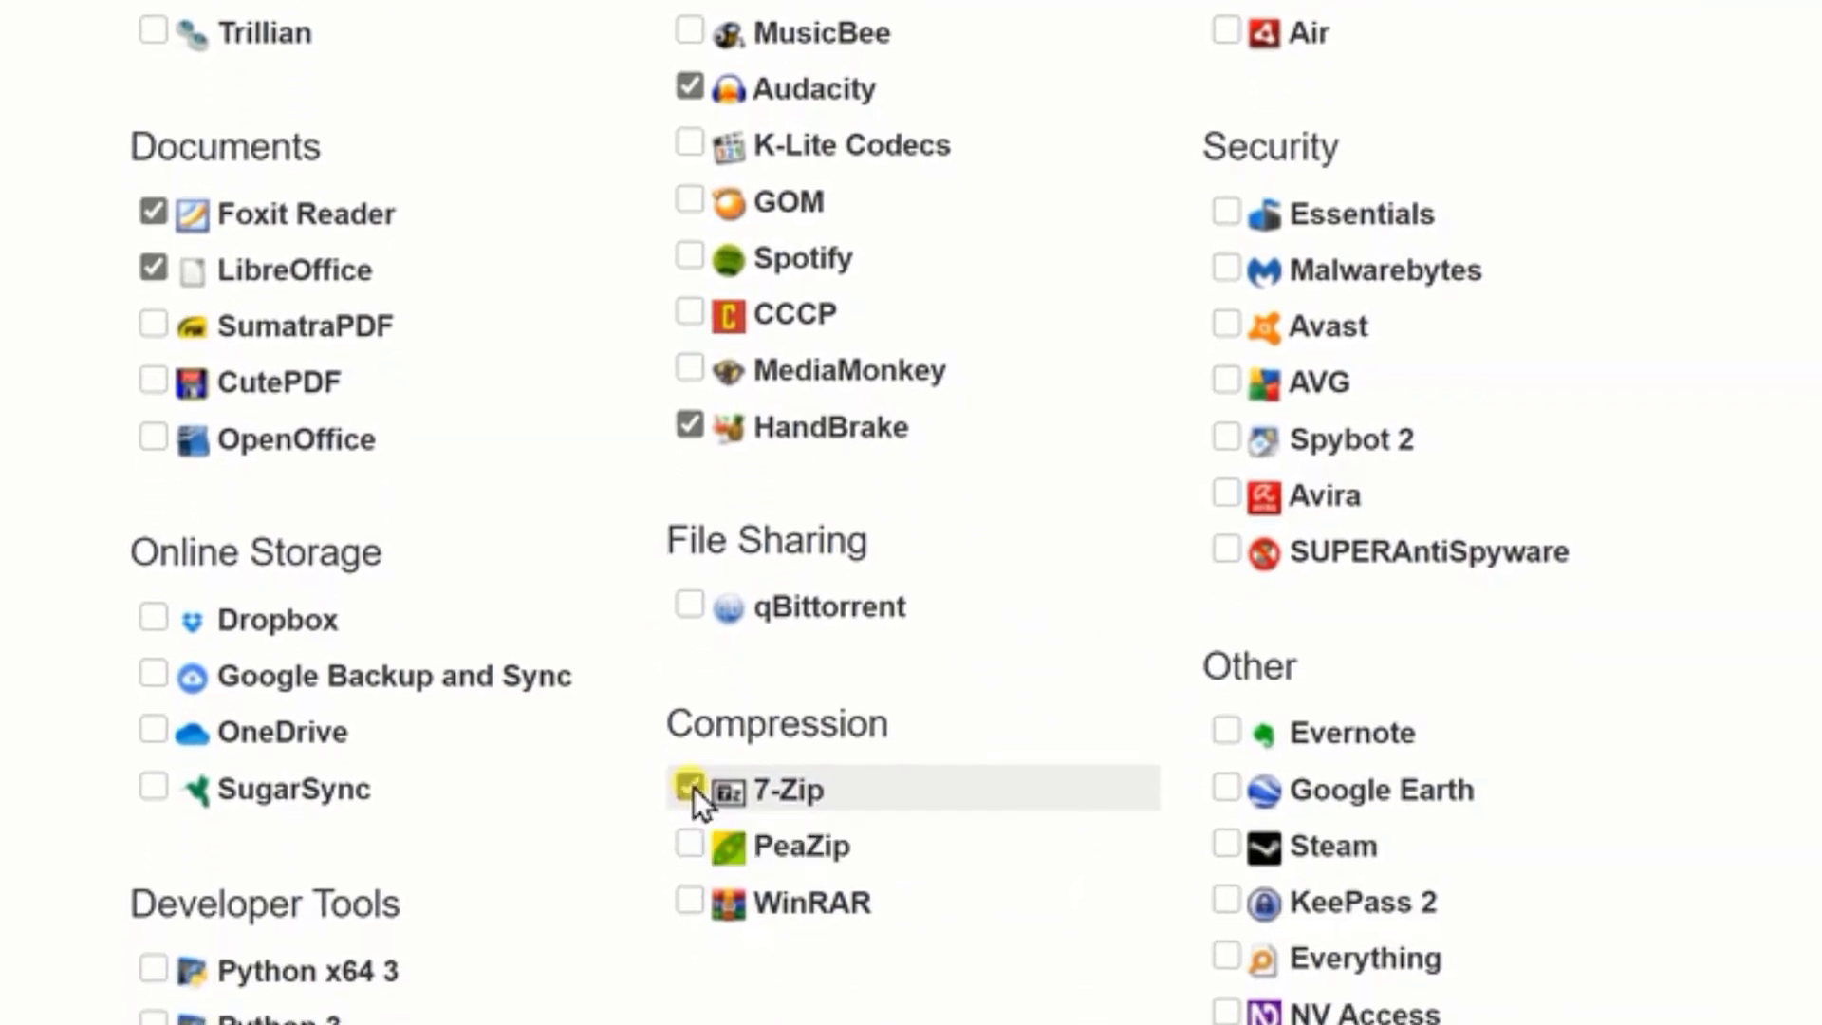
click(691, 898)
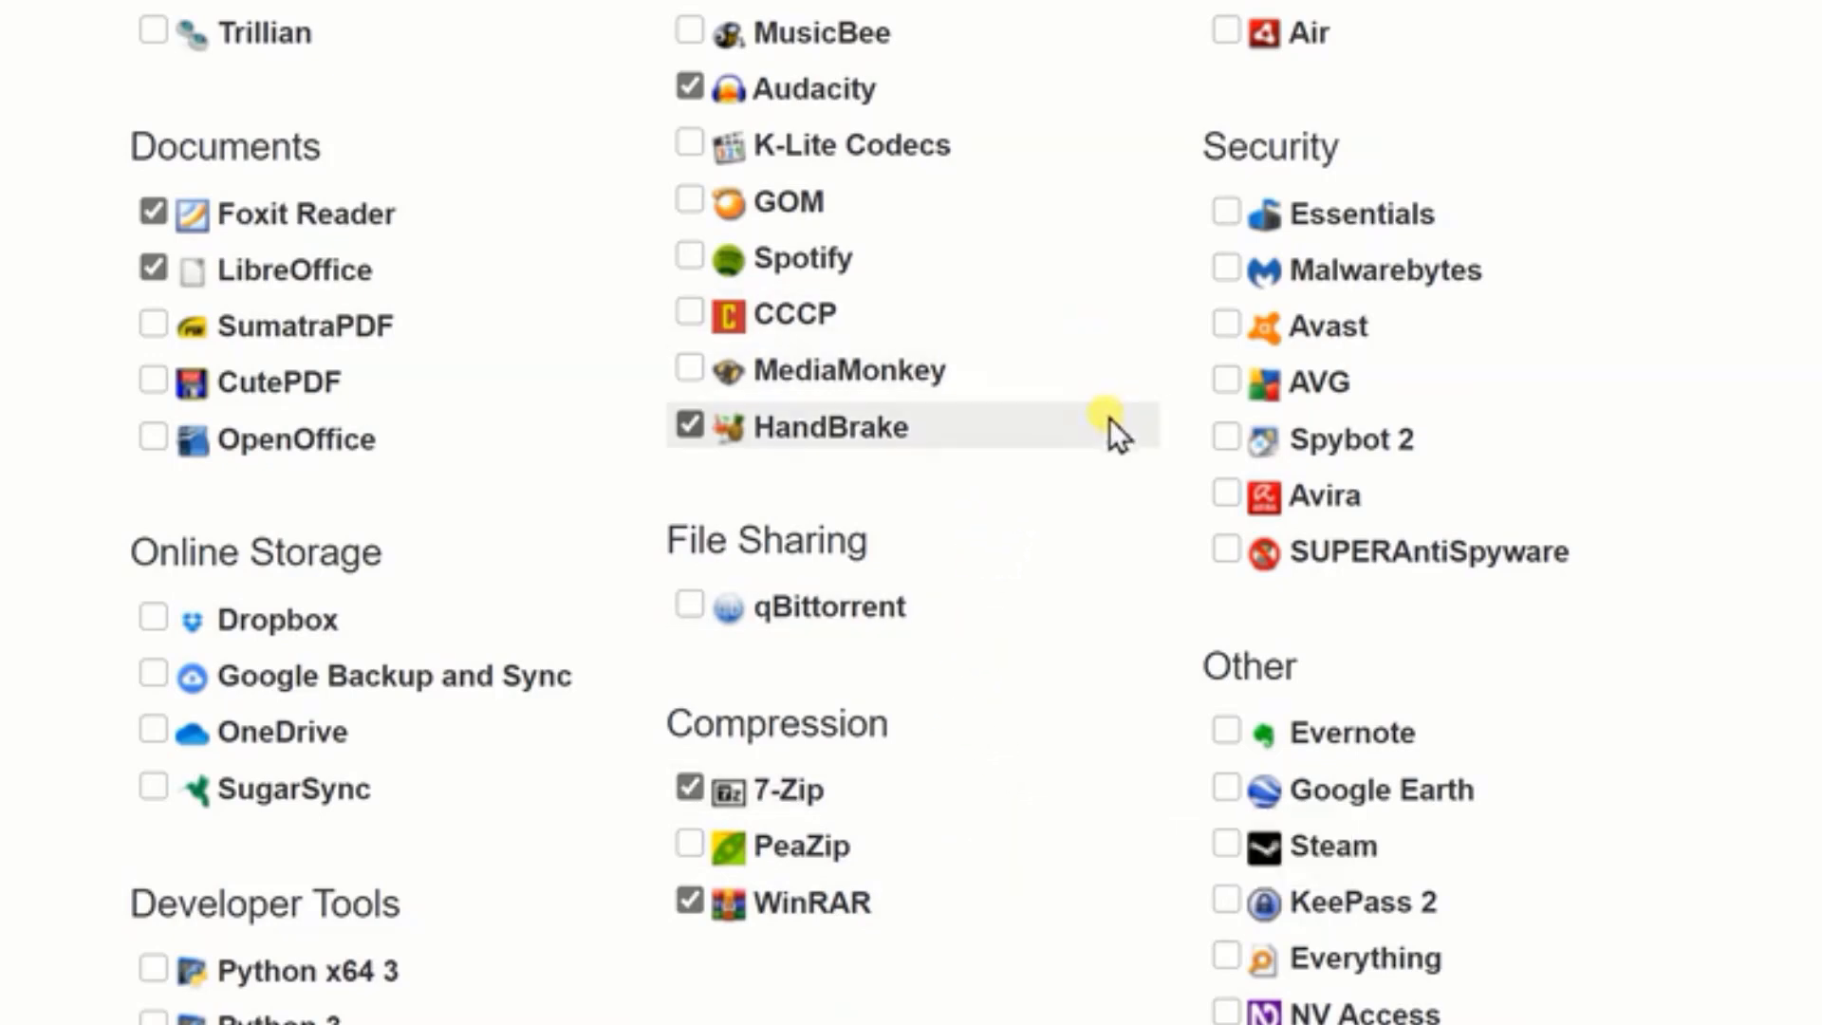
- Review the Security category without selecting any of its apps, and check the hidden notification area icons
scroll(1081, 450, up, 5)
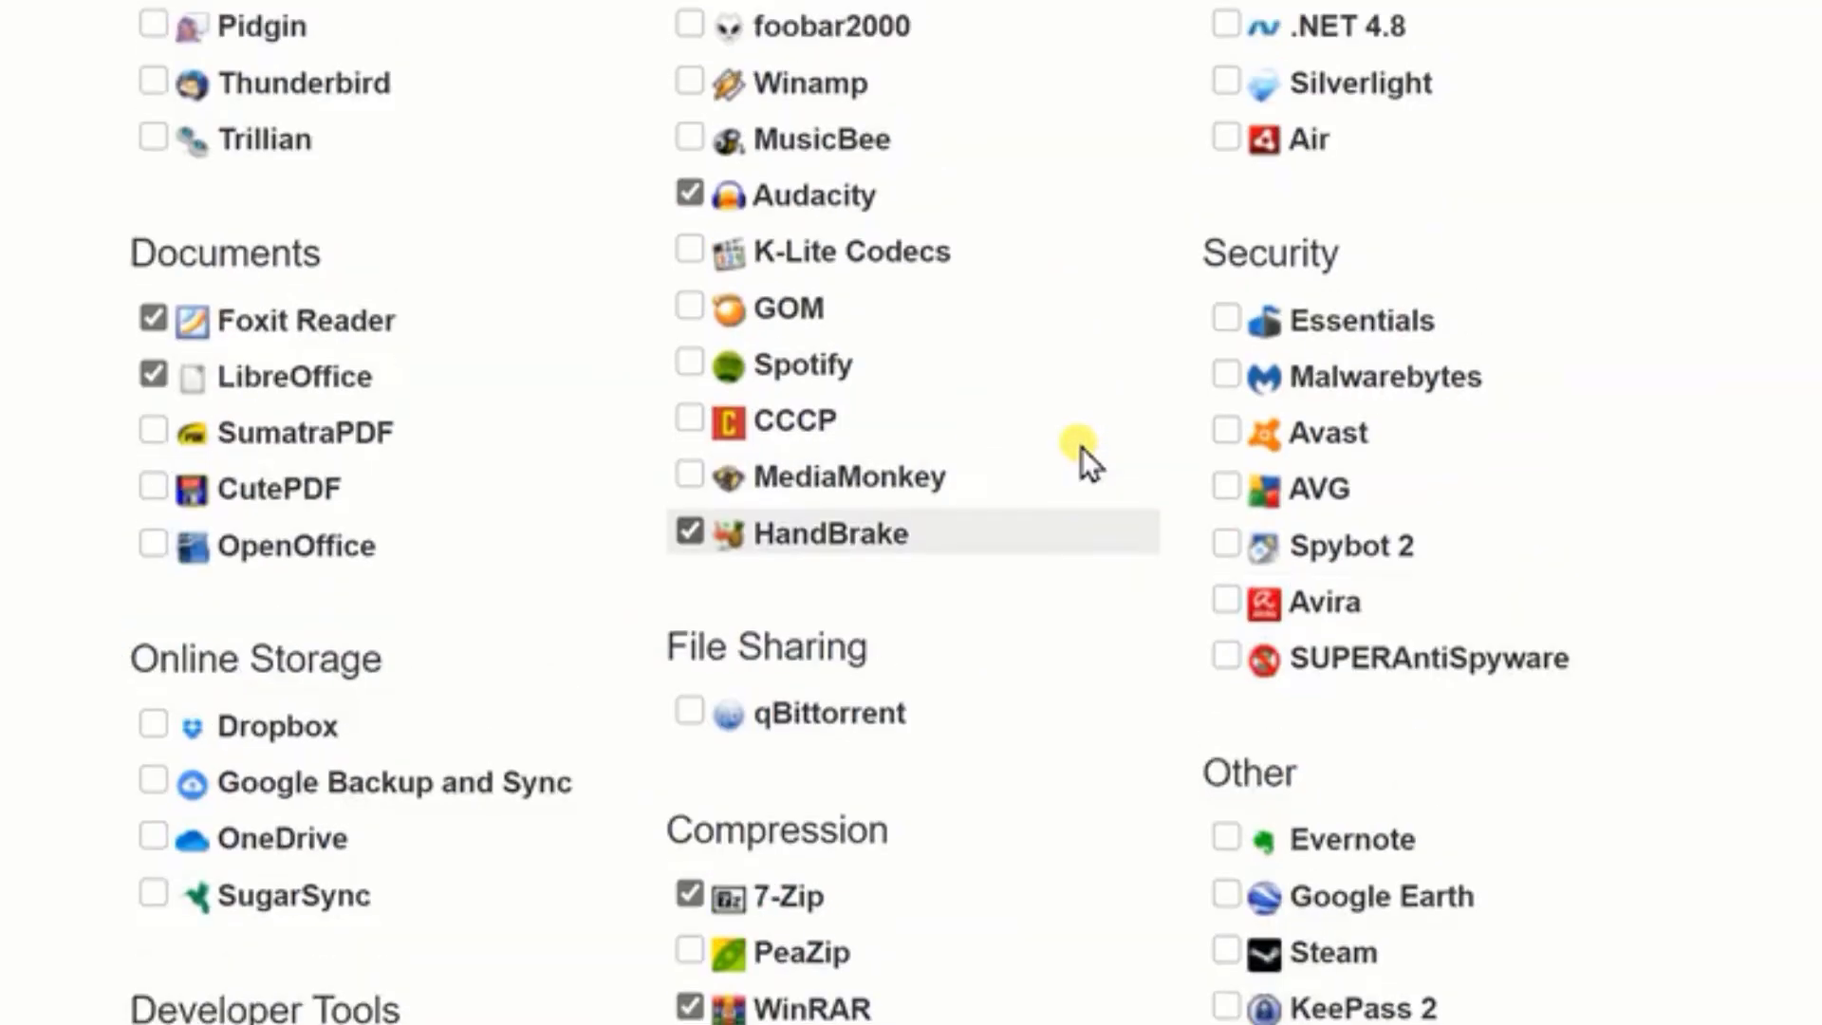
scroll(1080, 447, down, 3)
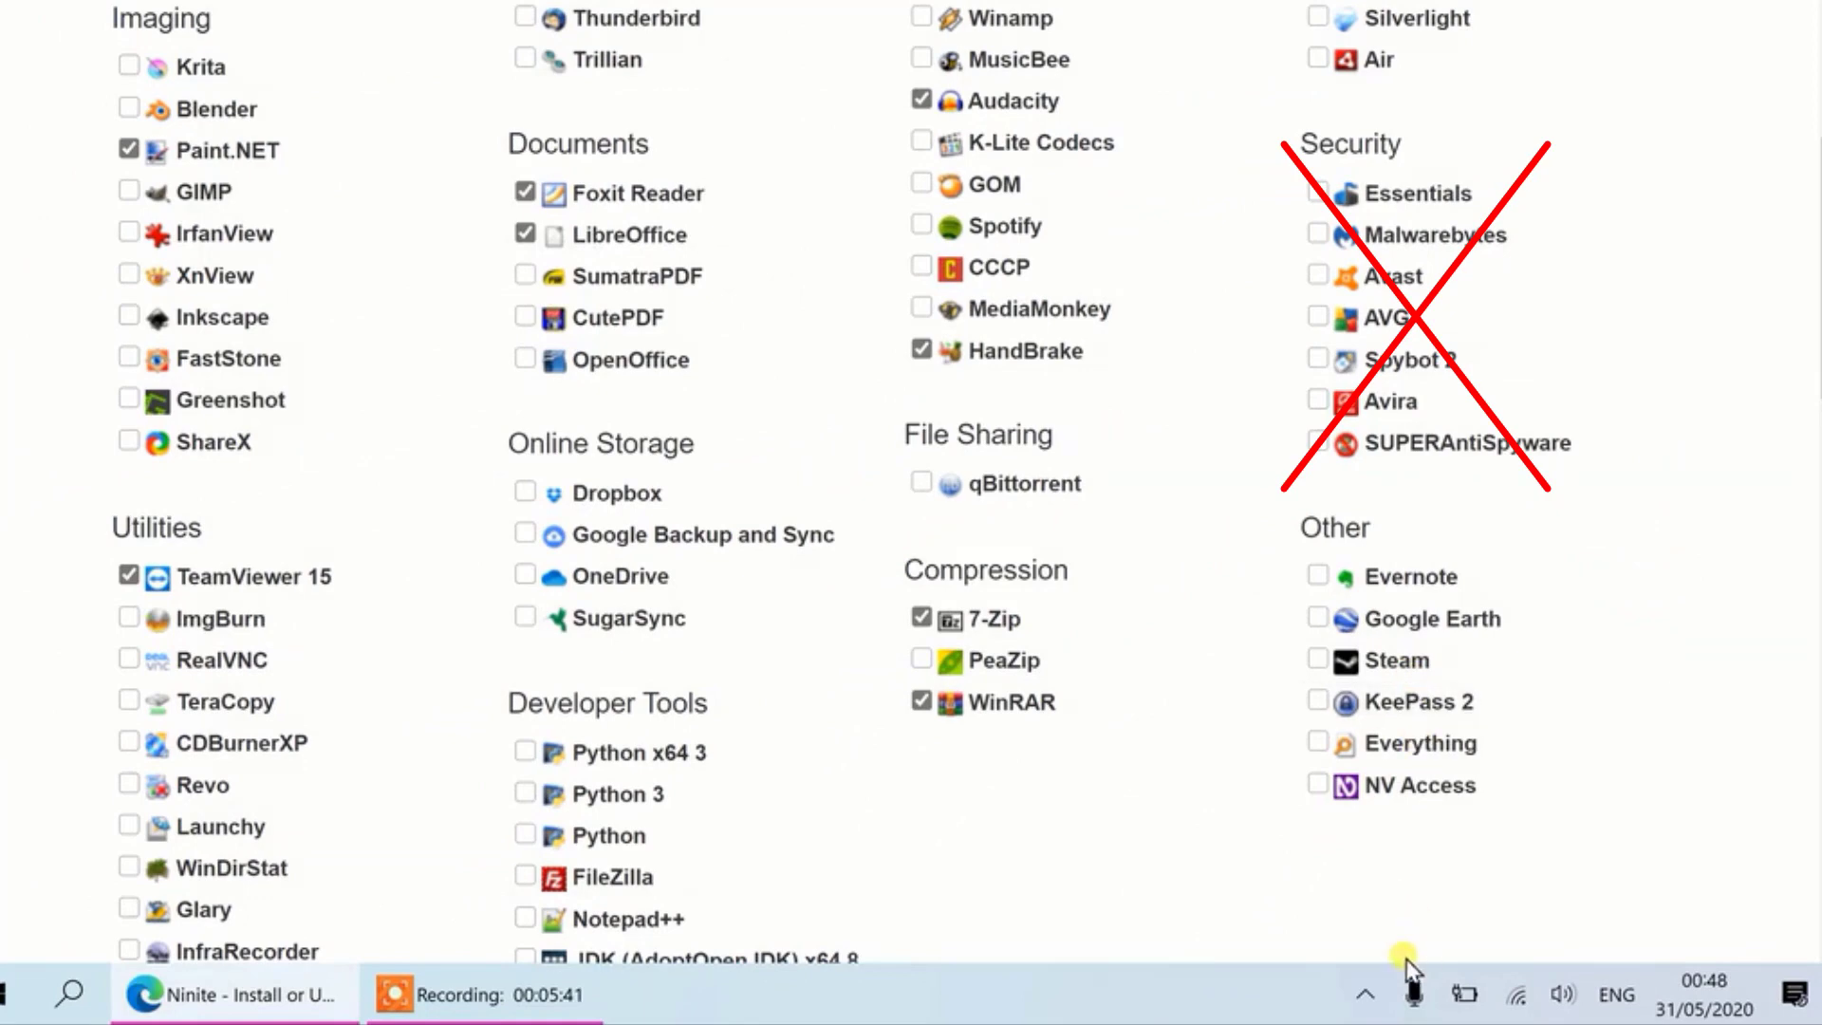
click(1366, 996)
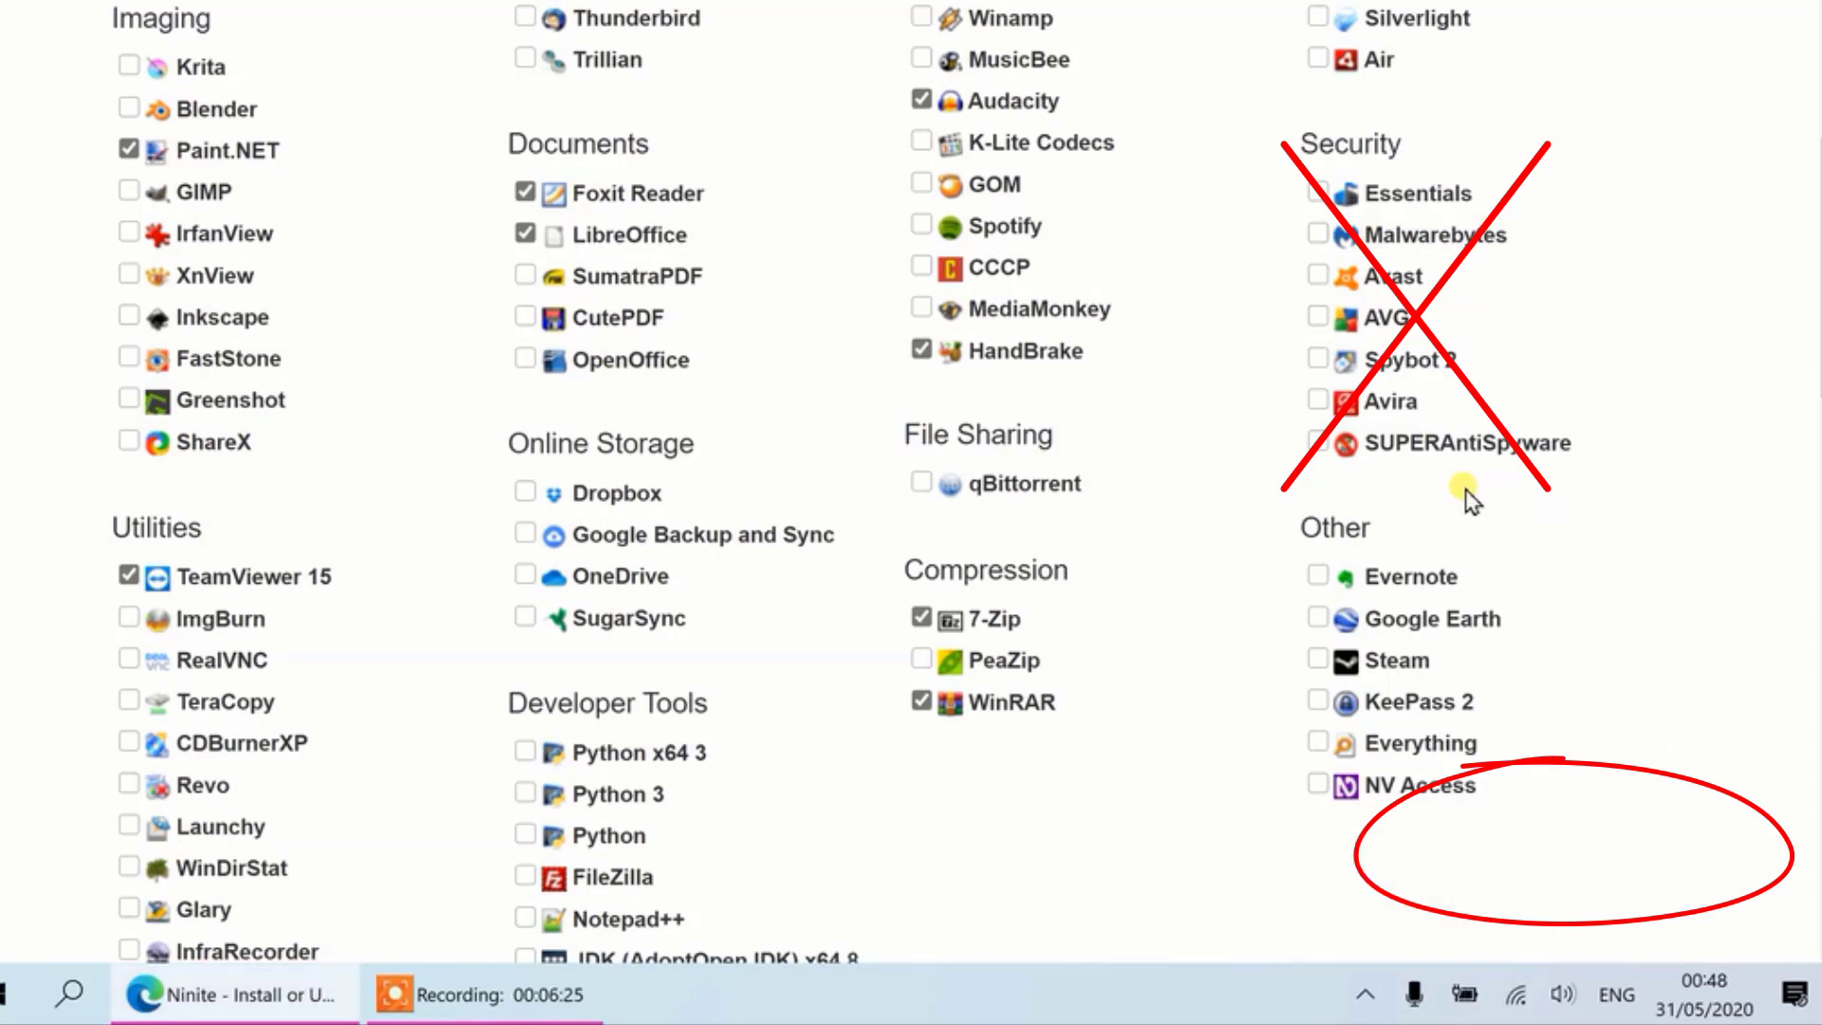
scroll(1254, 417, up, 3)
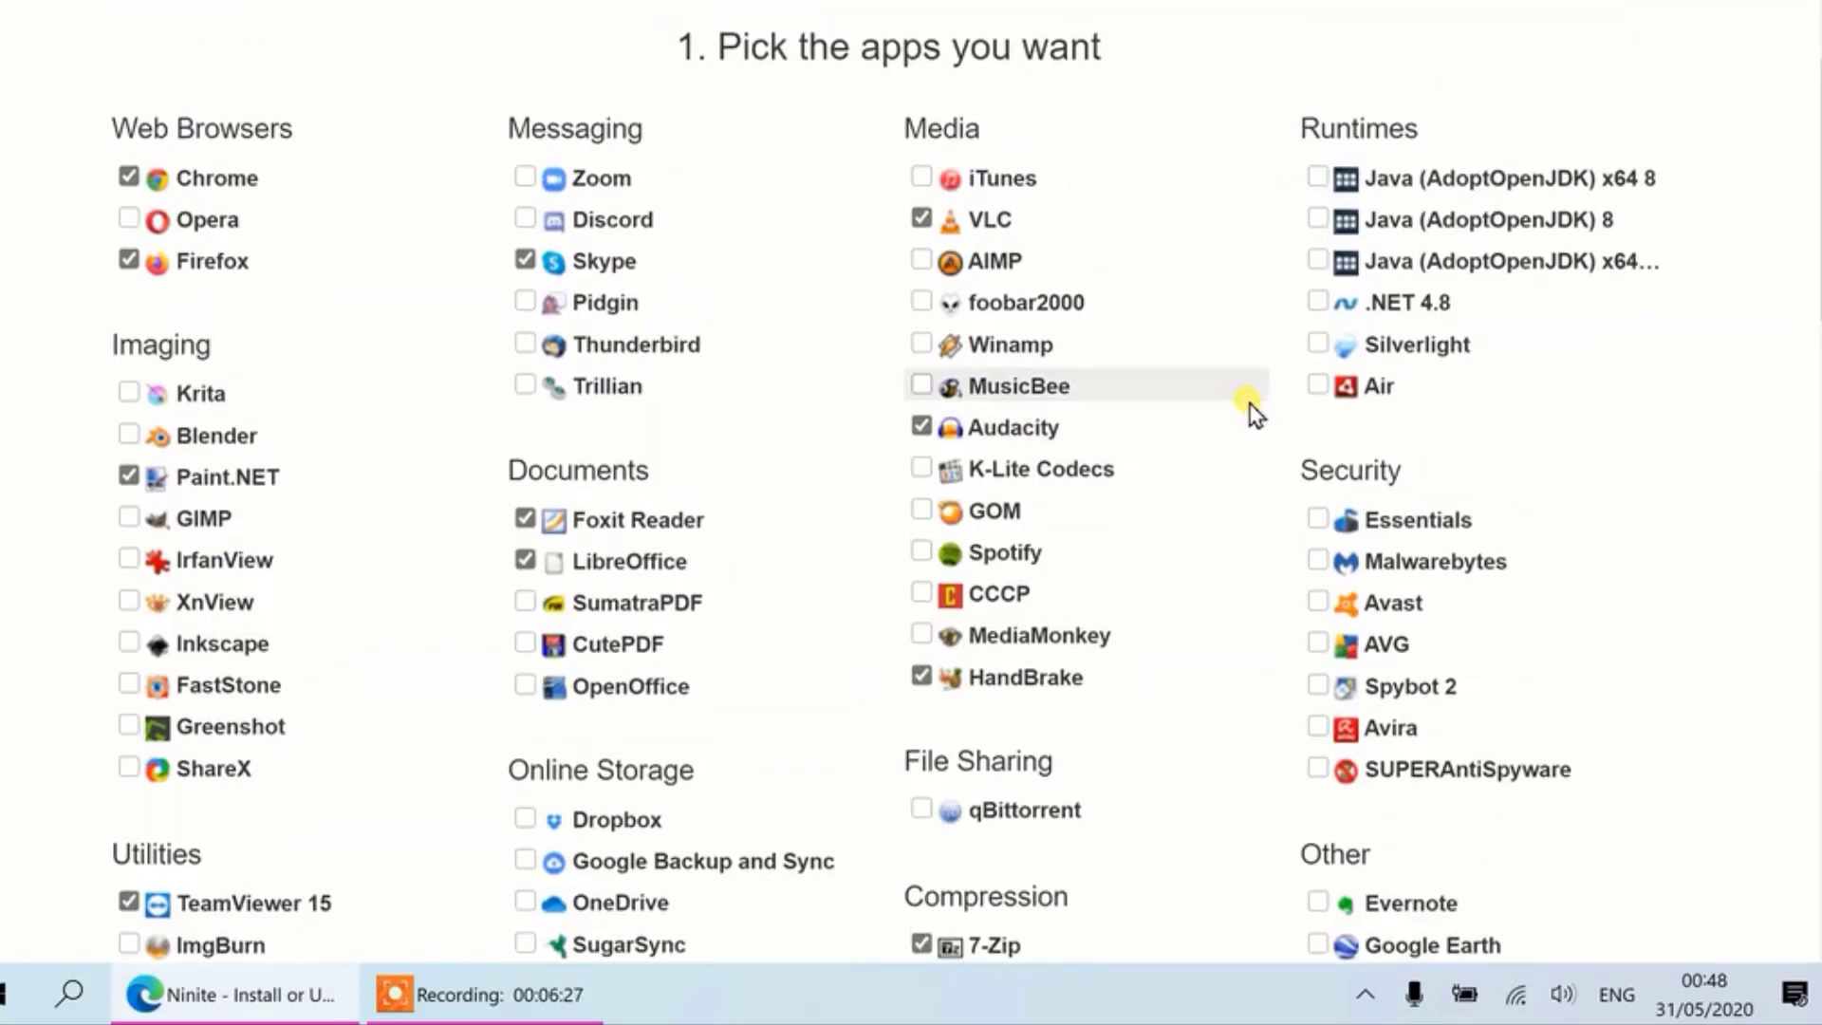
- Download the custom Ninite installer for the selected apps and run the downloaded file
scroll(1255, 408, down, 2)
scroll(1254, 408, down, 10)
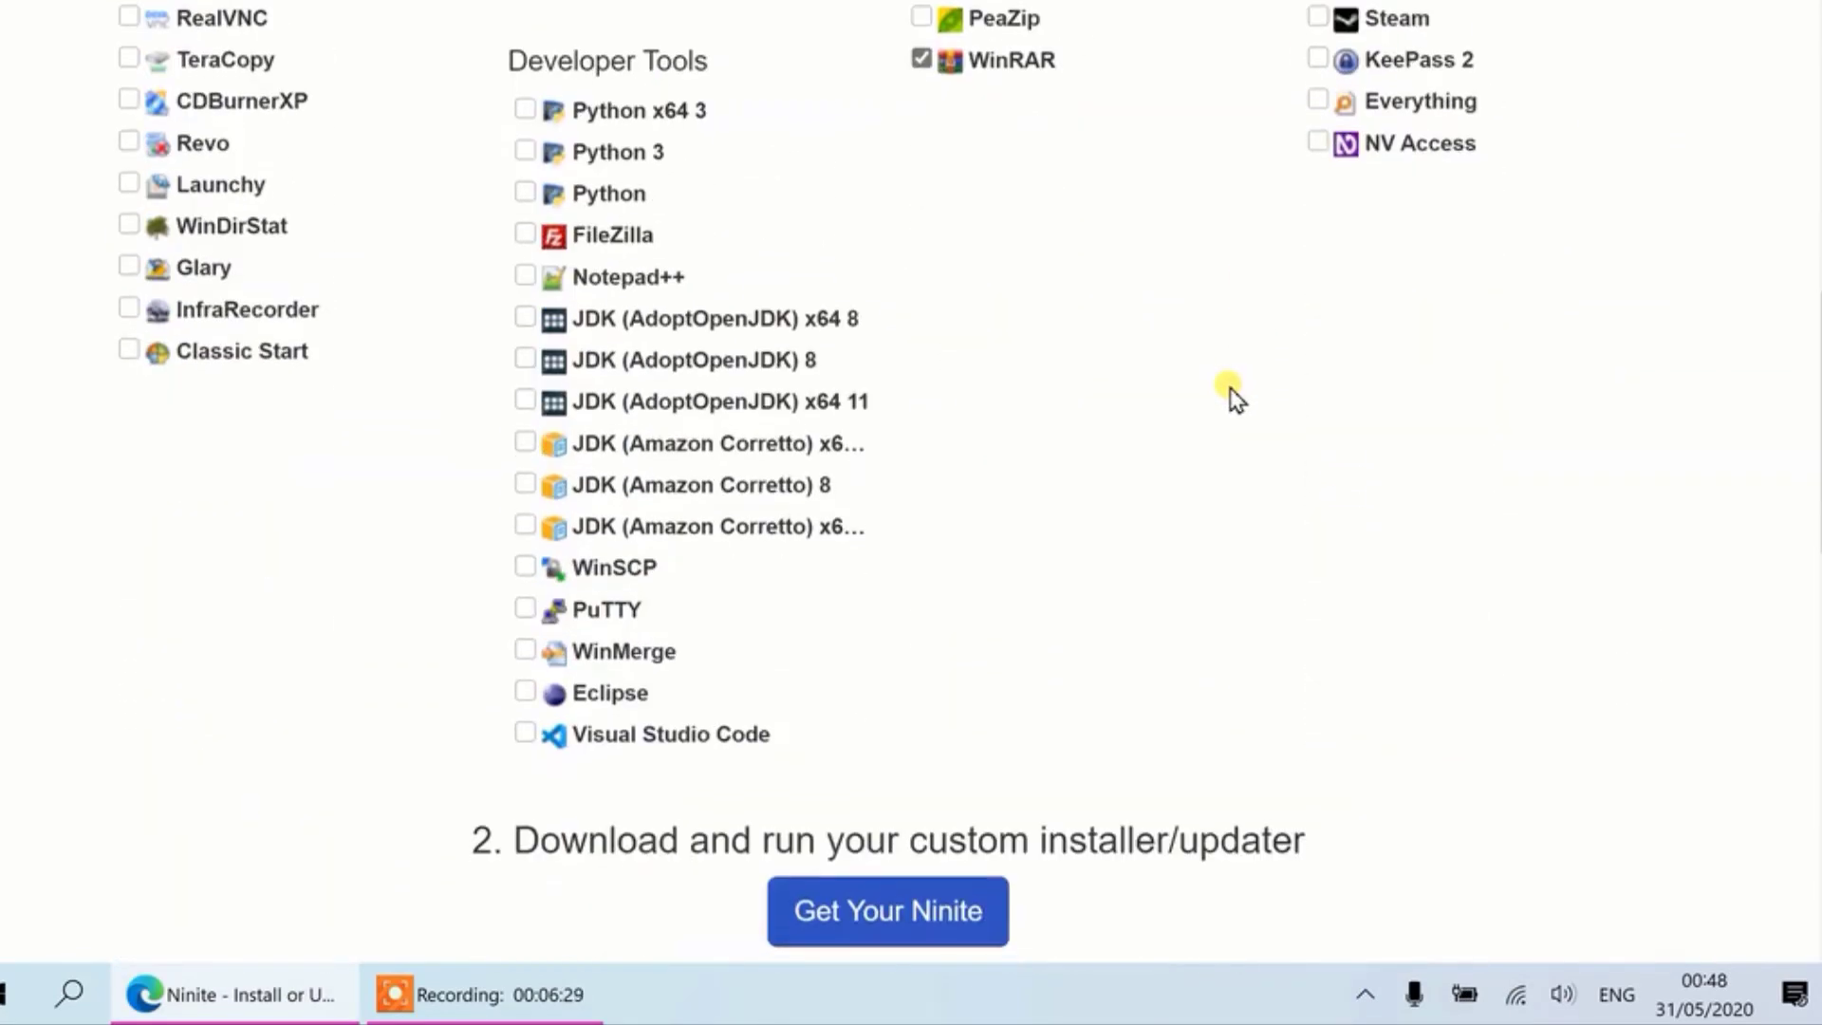
scroll(1231, 398, down, 2)
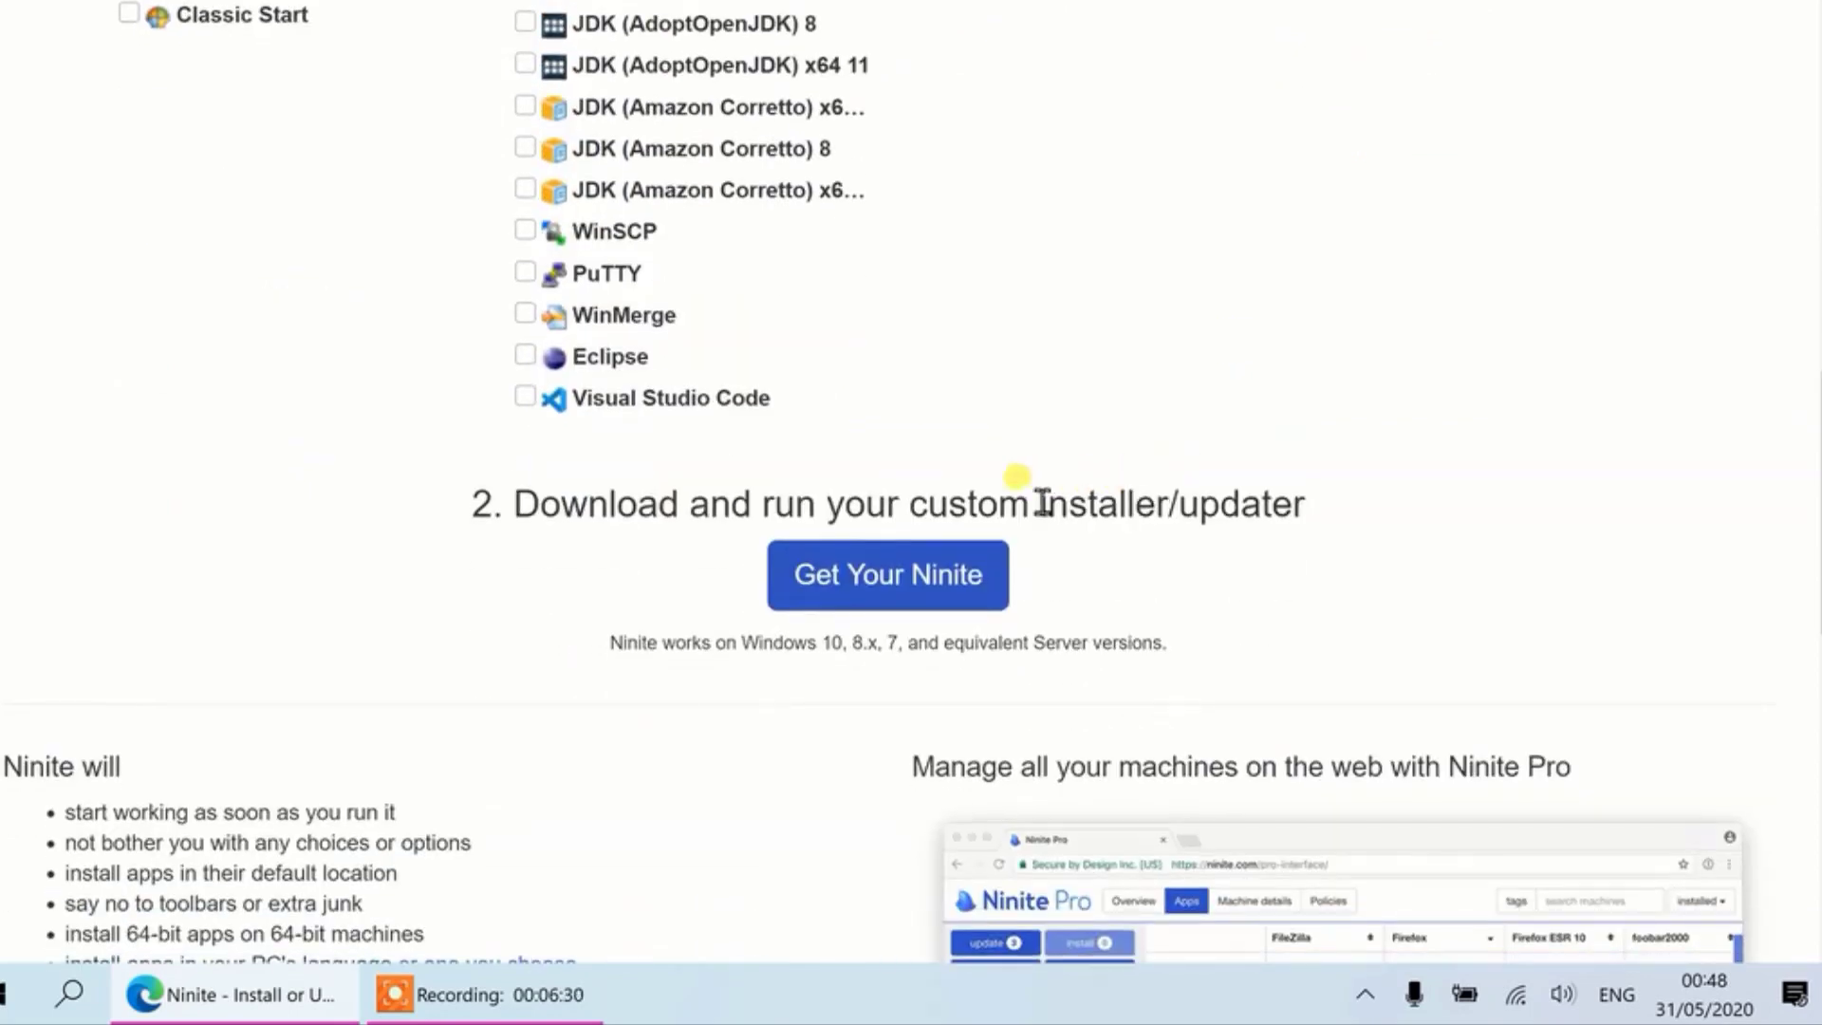
click(857, 575)
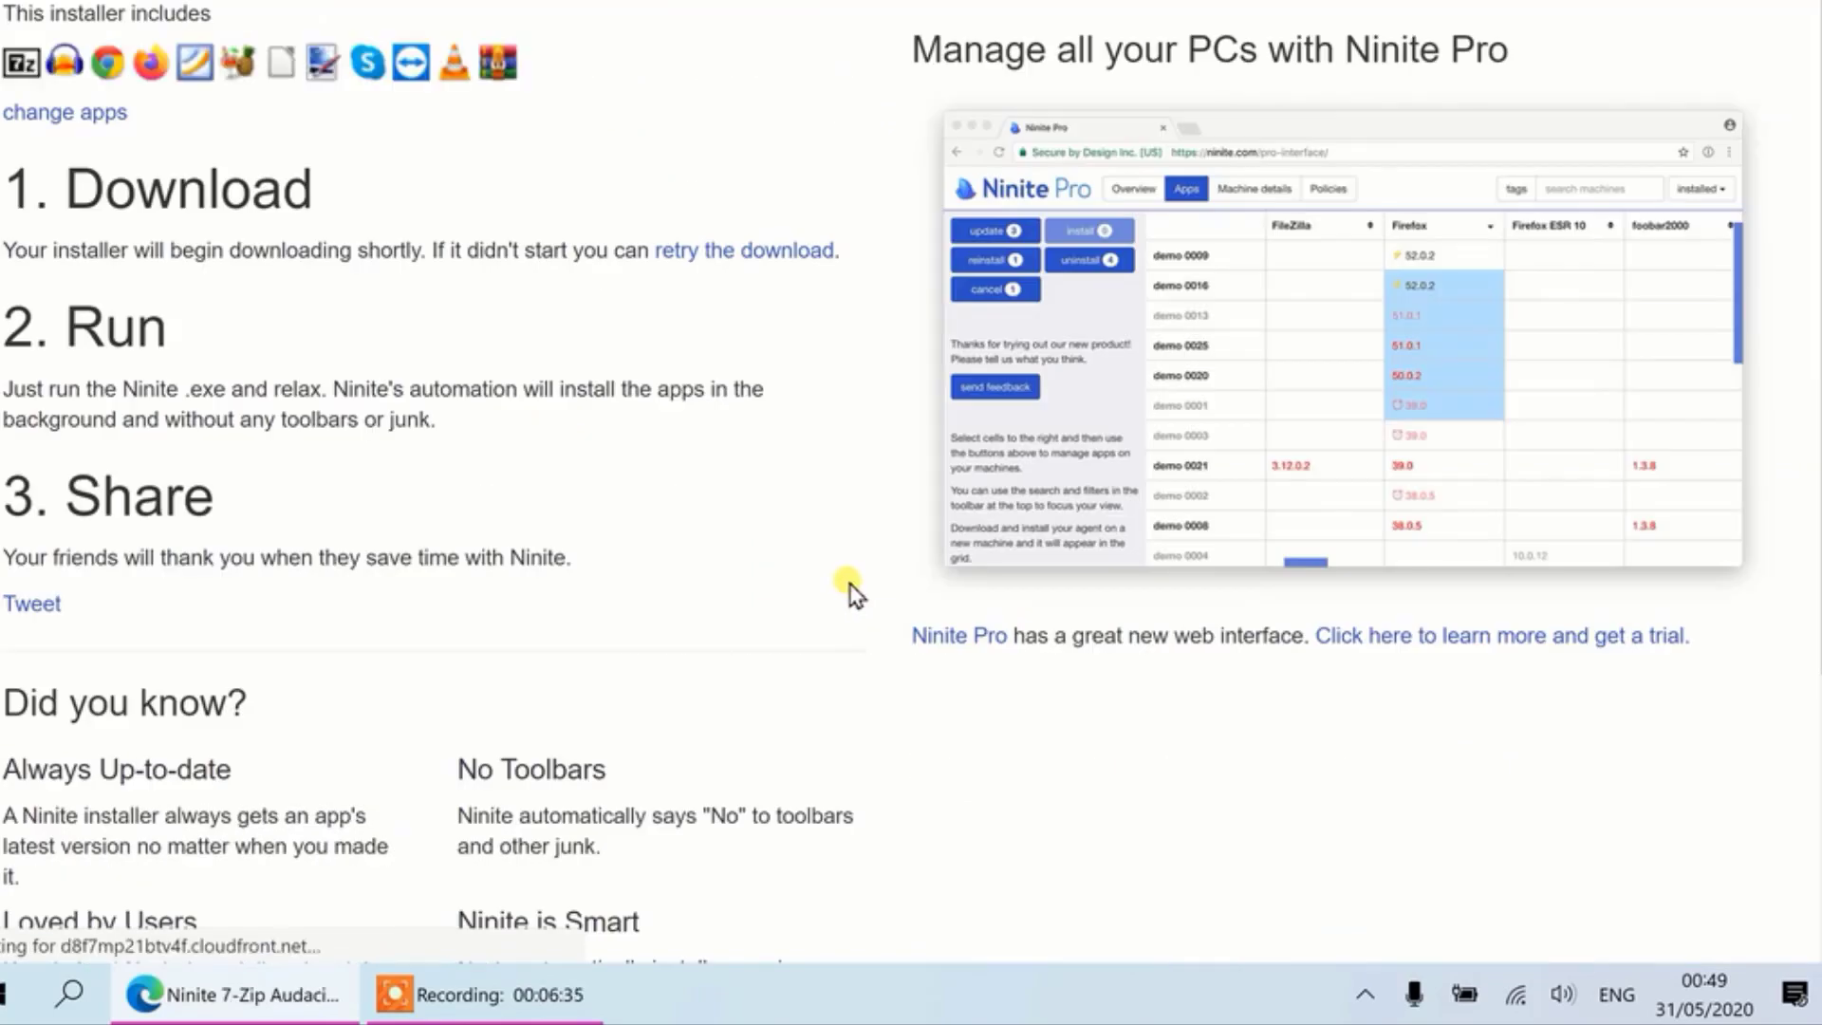
scroll(906, 579, down, 4)
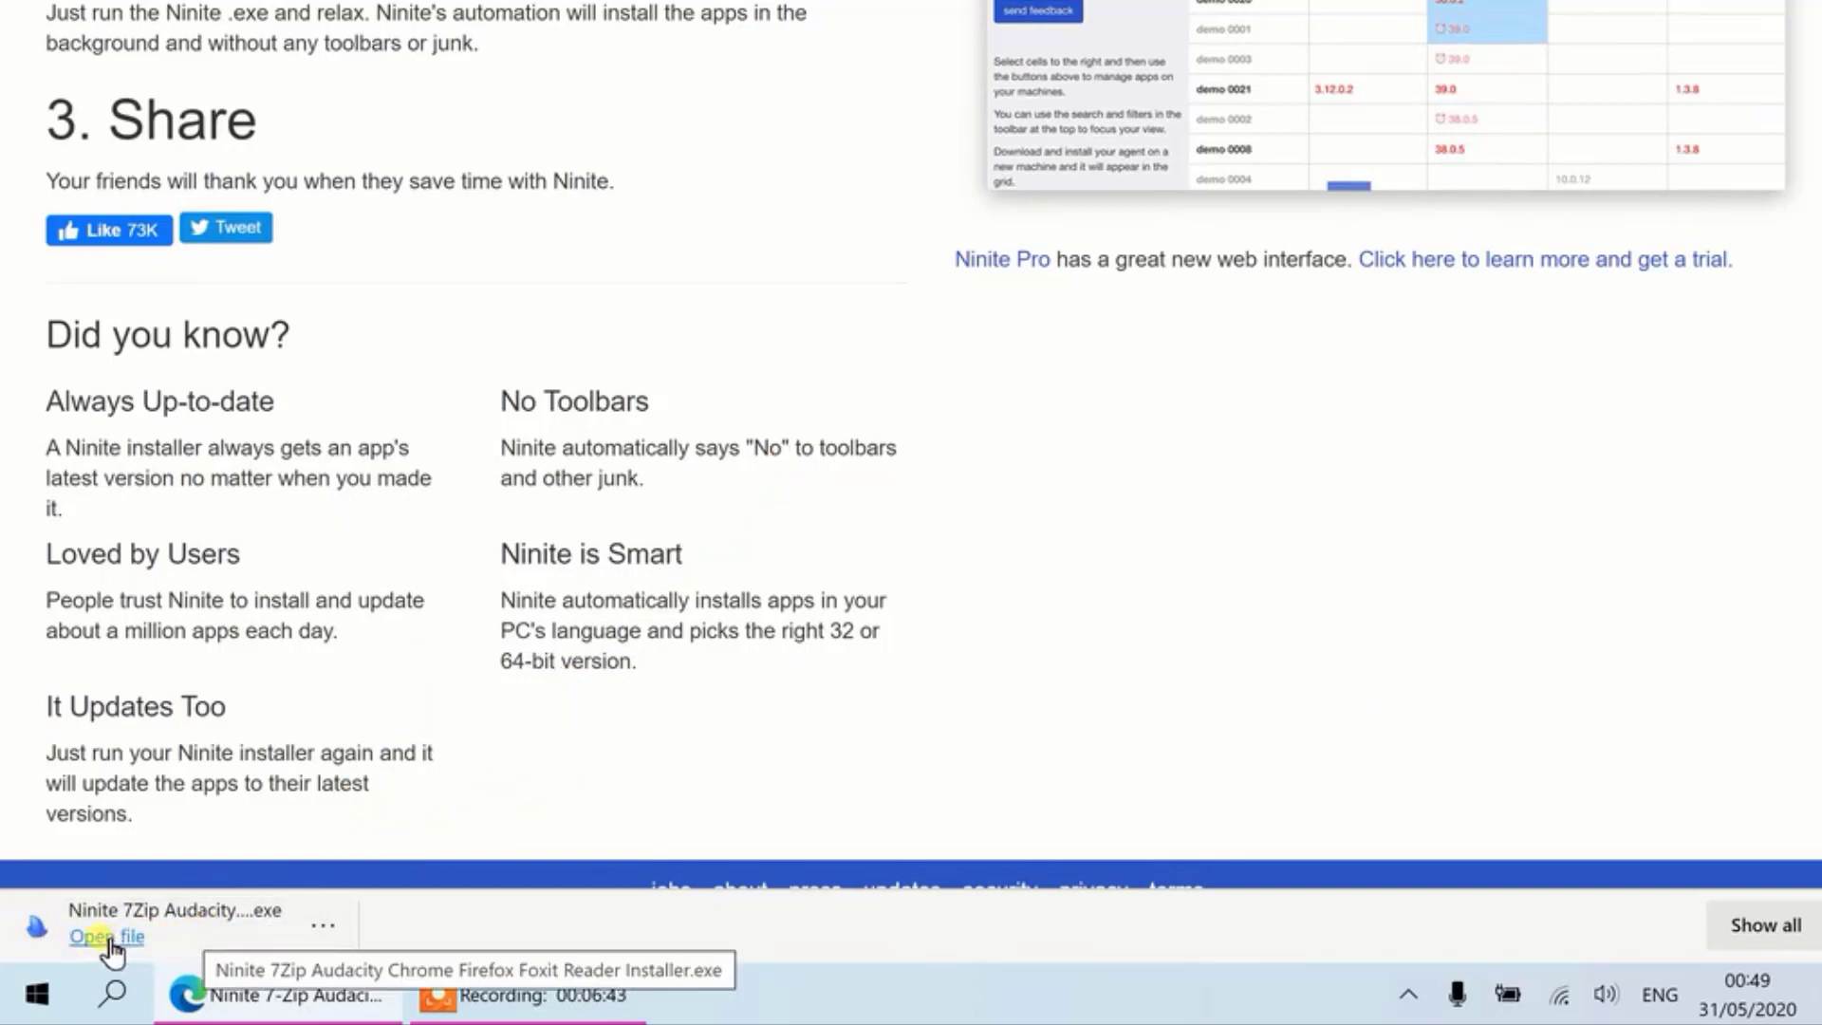
click(119, 944)
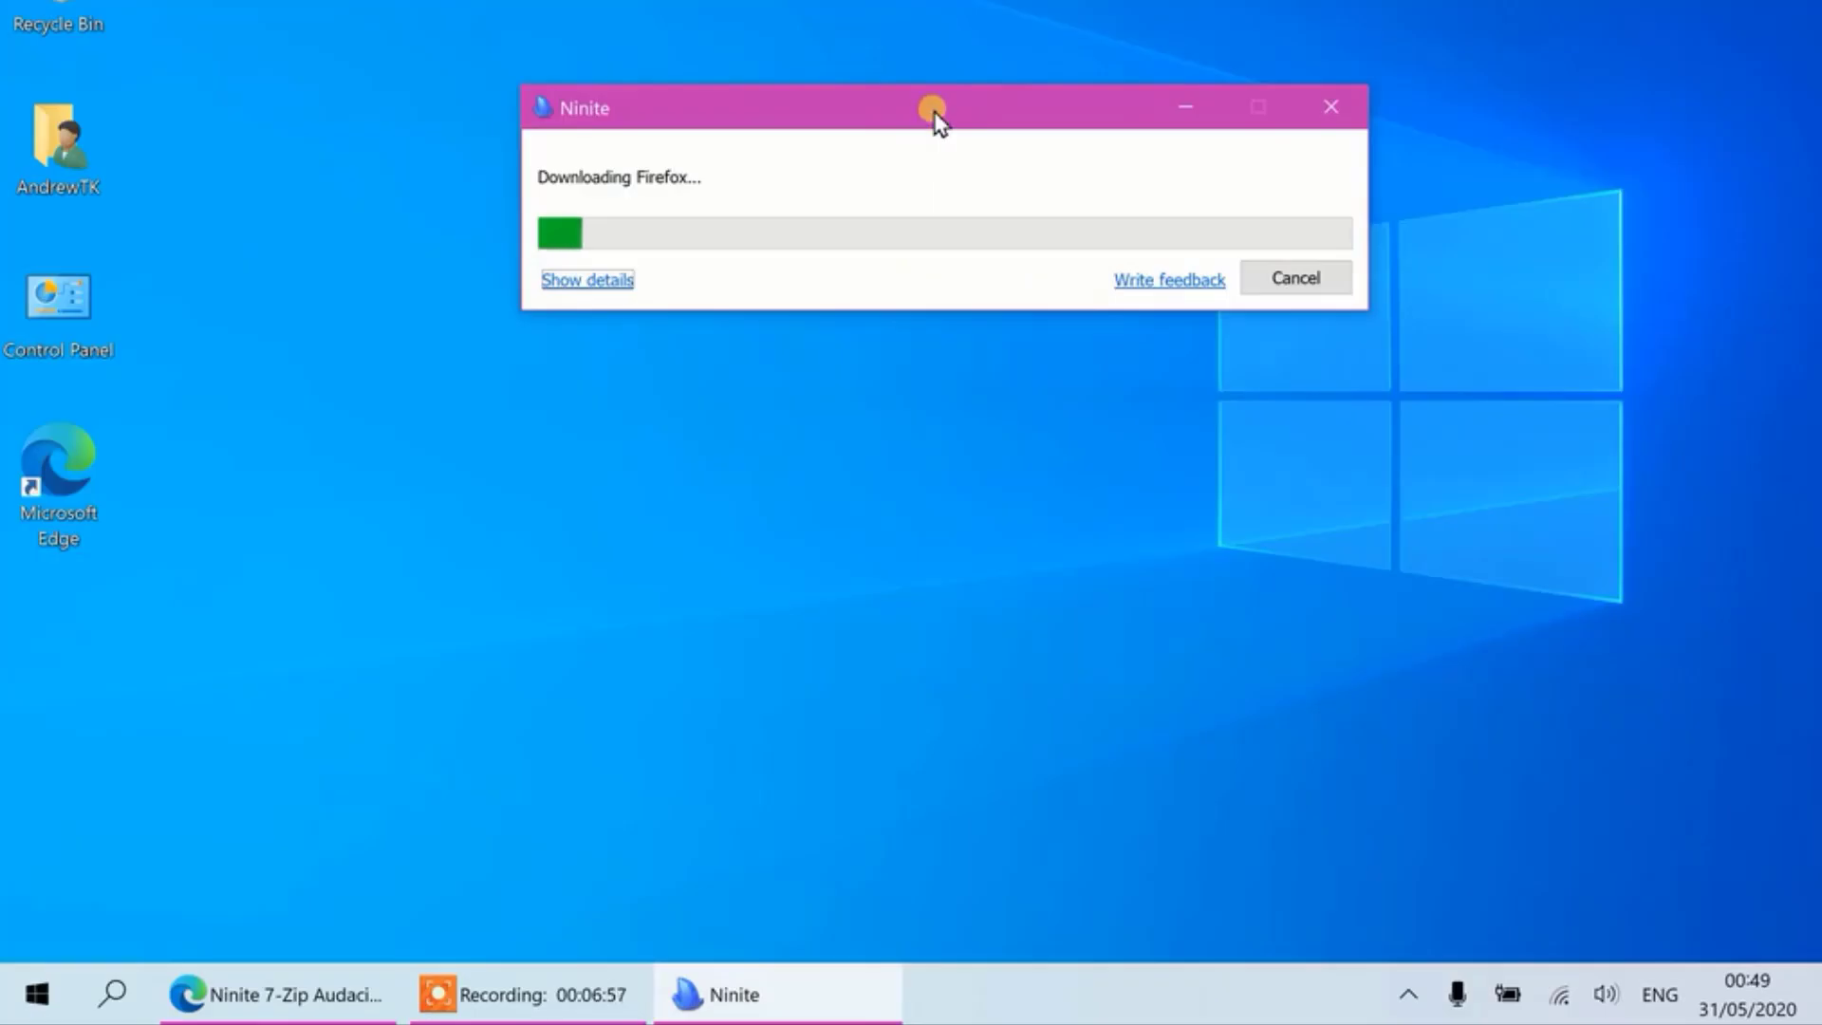
- Show the details of the Ninite installation, make its window taller and move it higher on the desktop
click(610, 281)
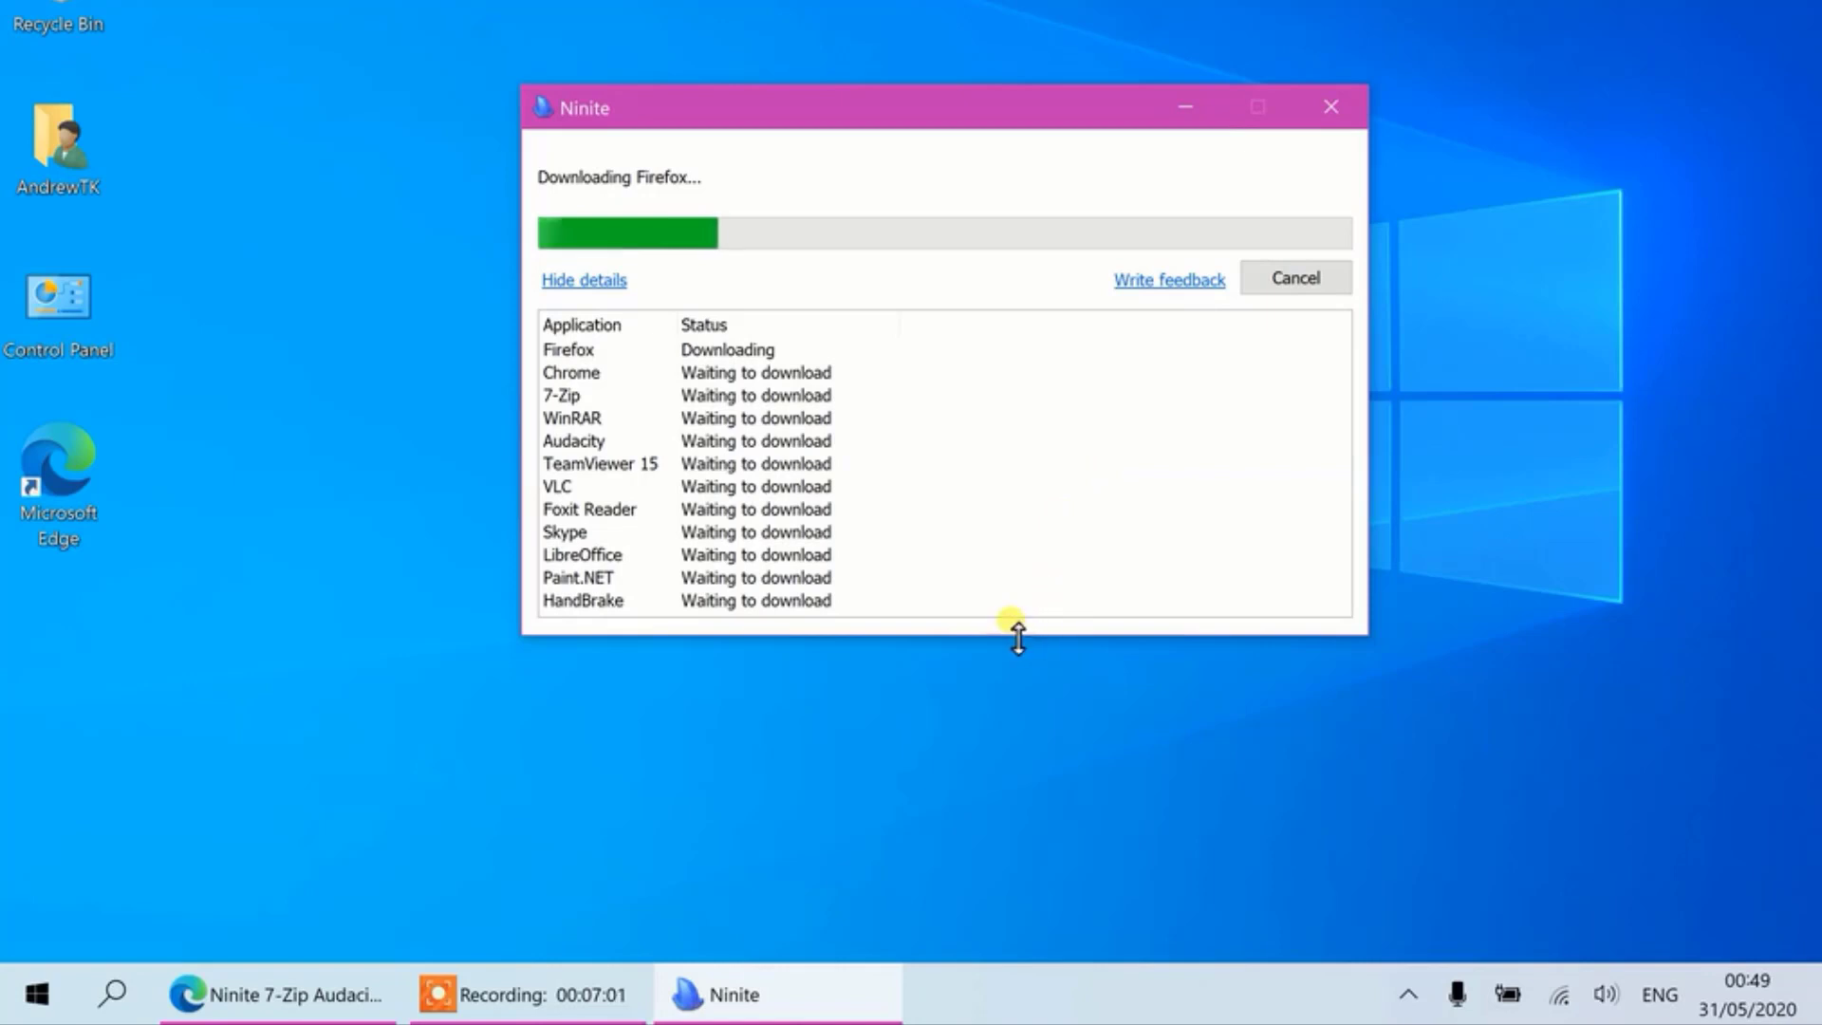
drag(1009, 632, 1010, 676)
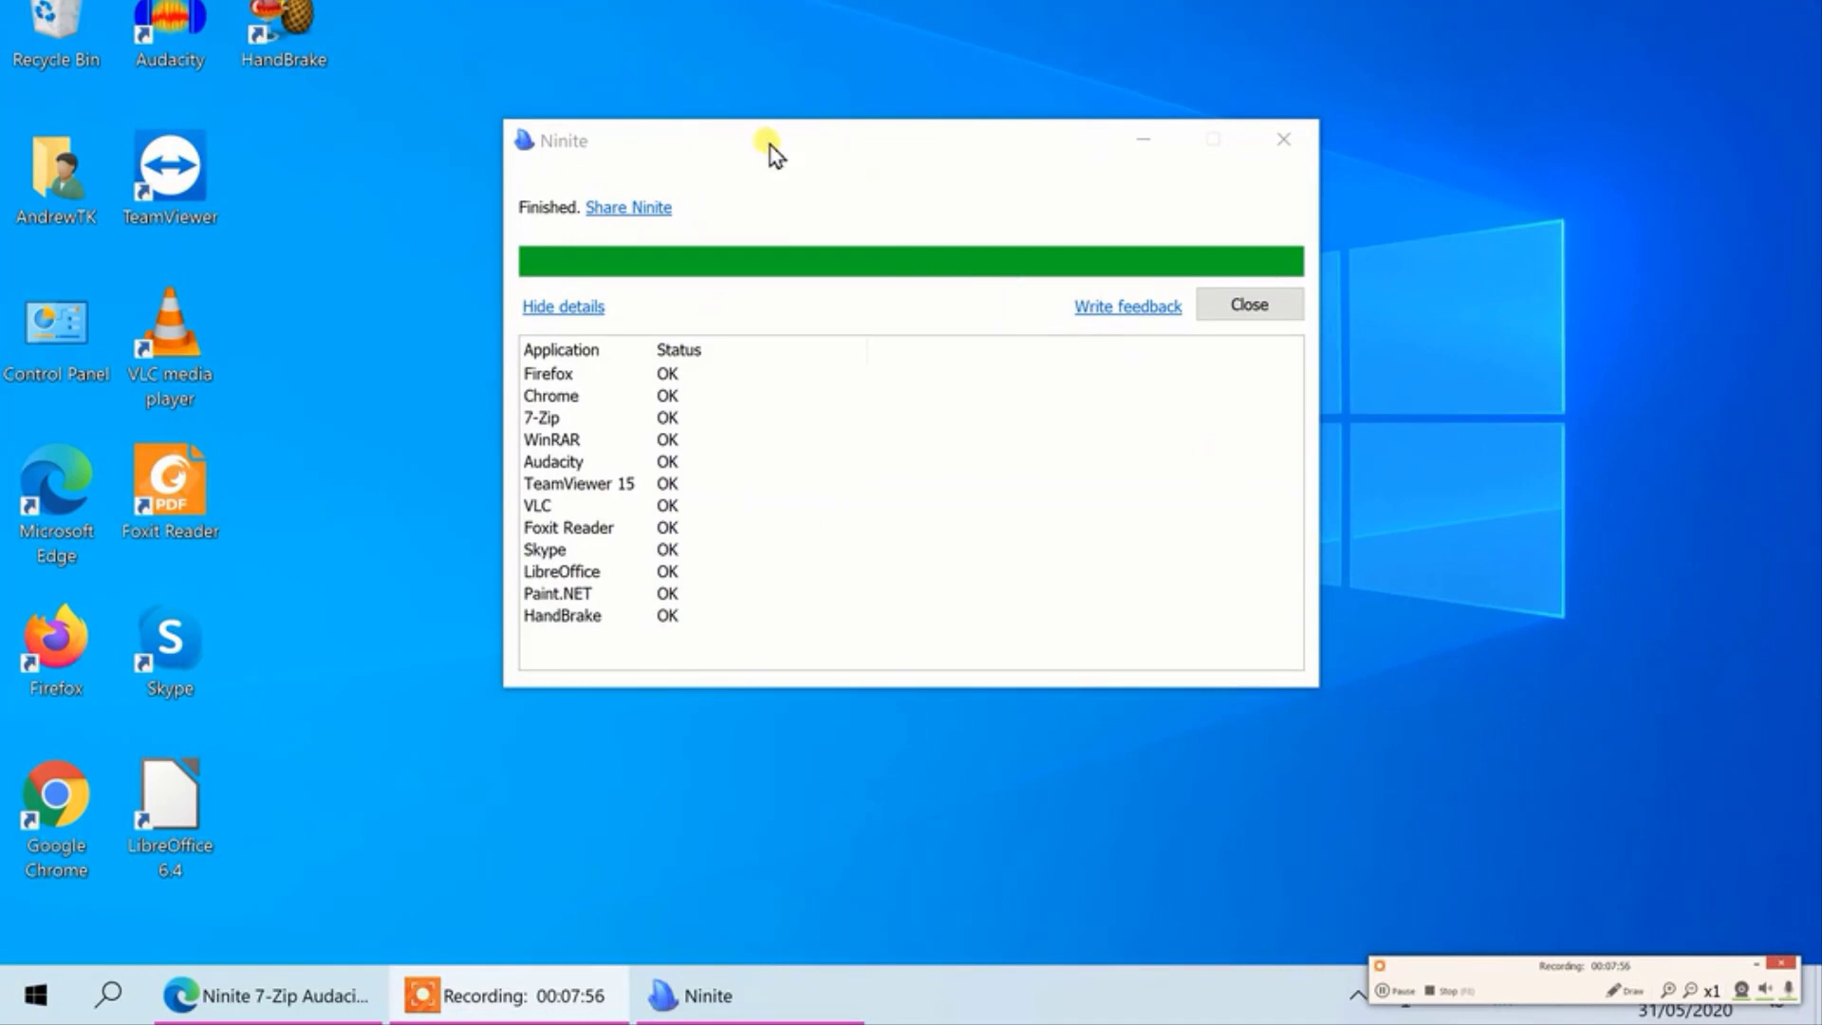
drag(772, 152, 796, 38)
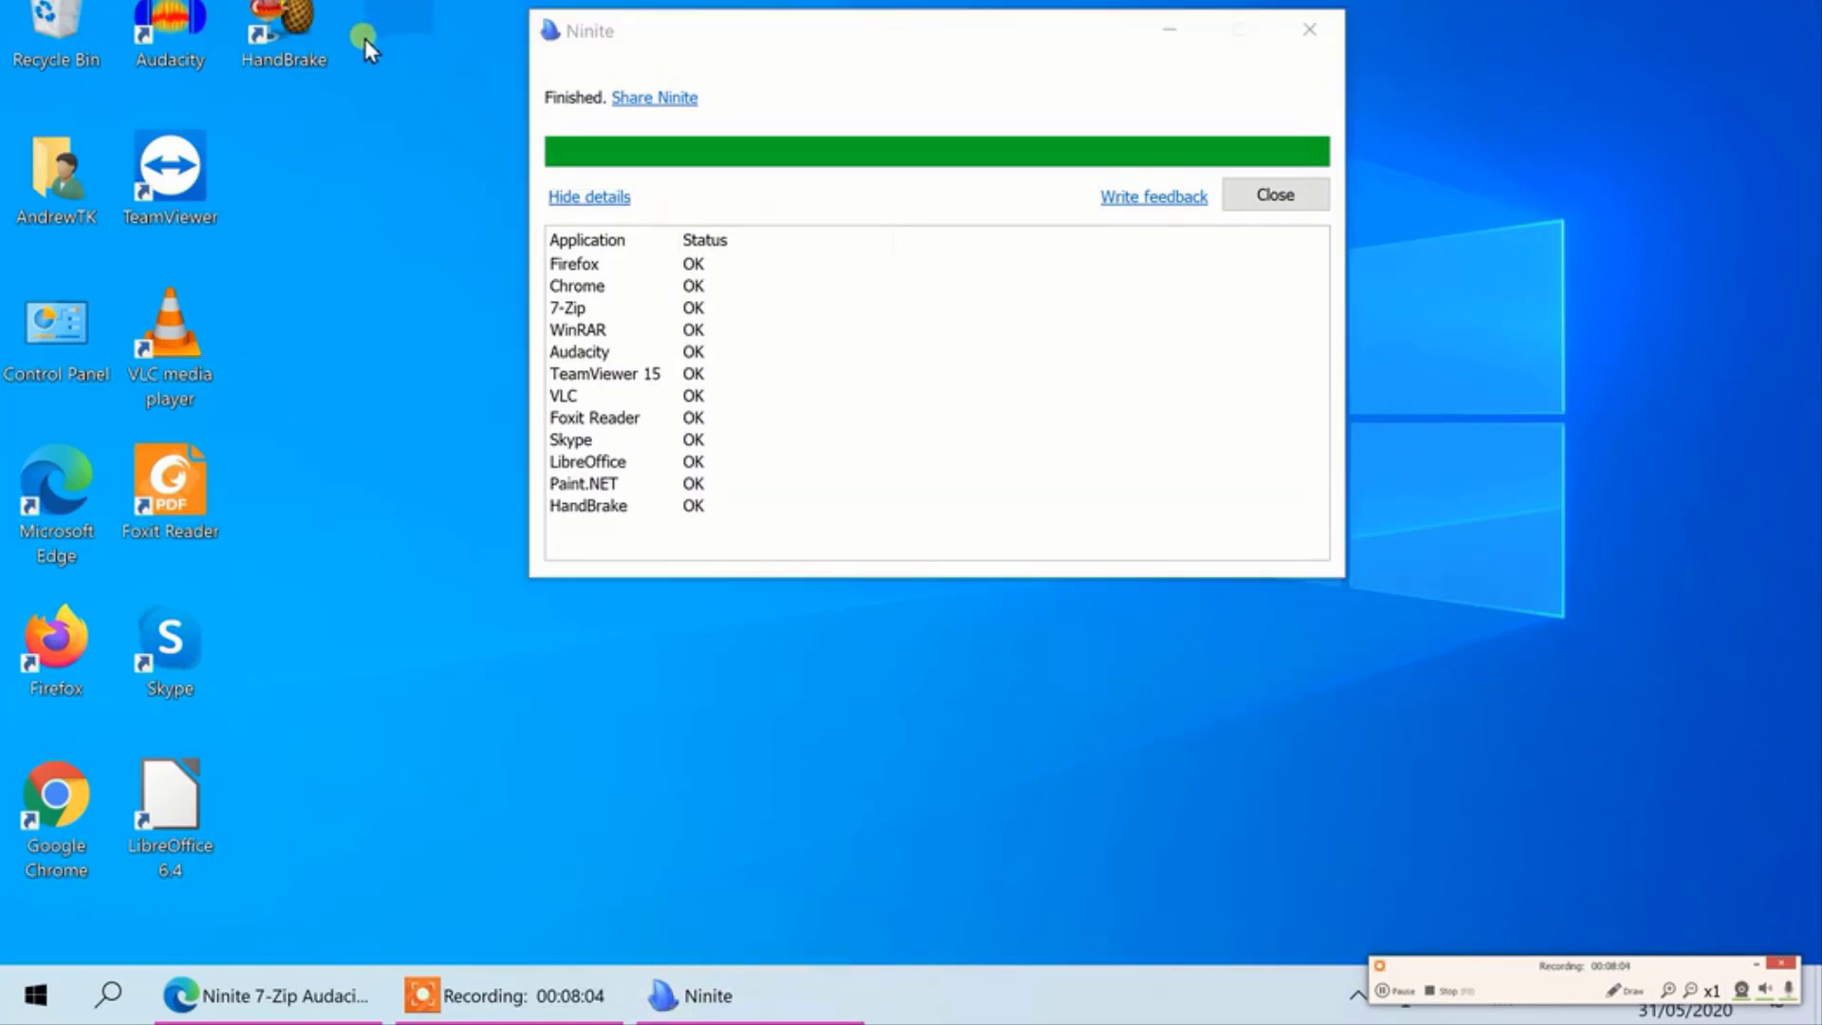
drag(364, 38, 302, 607)
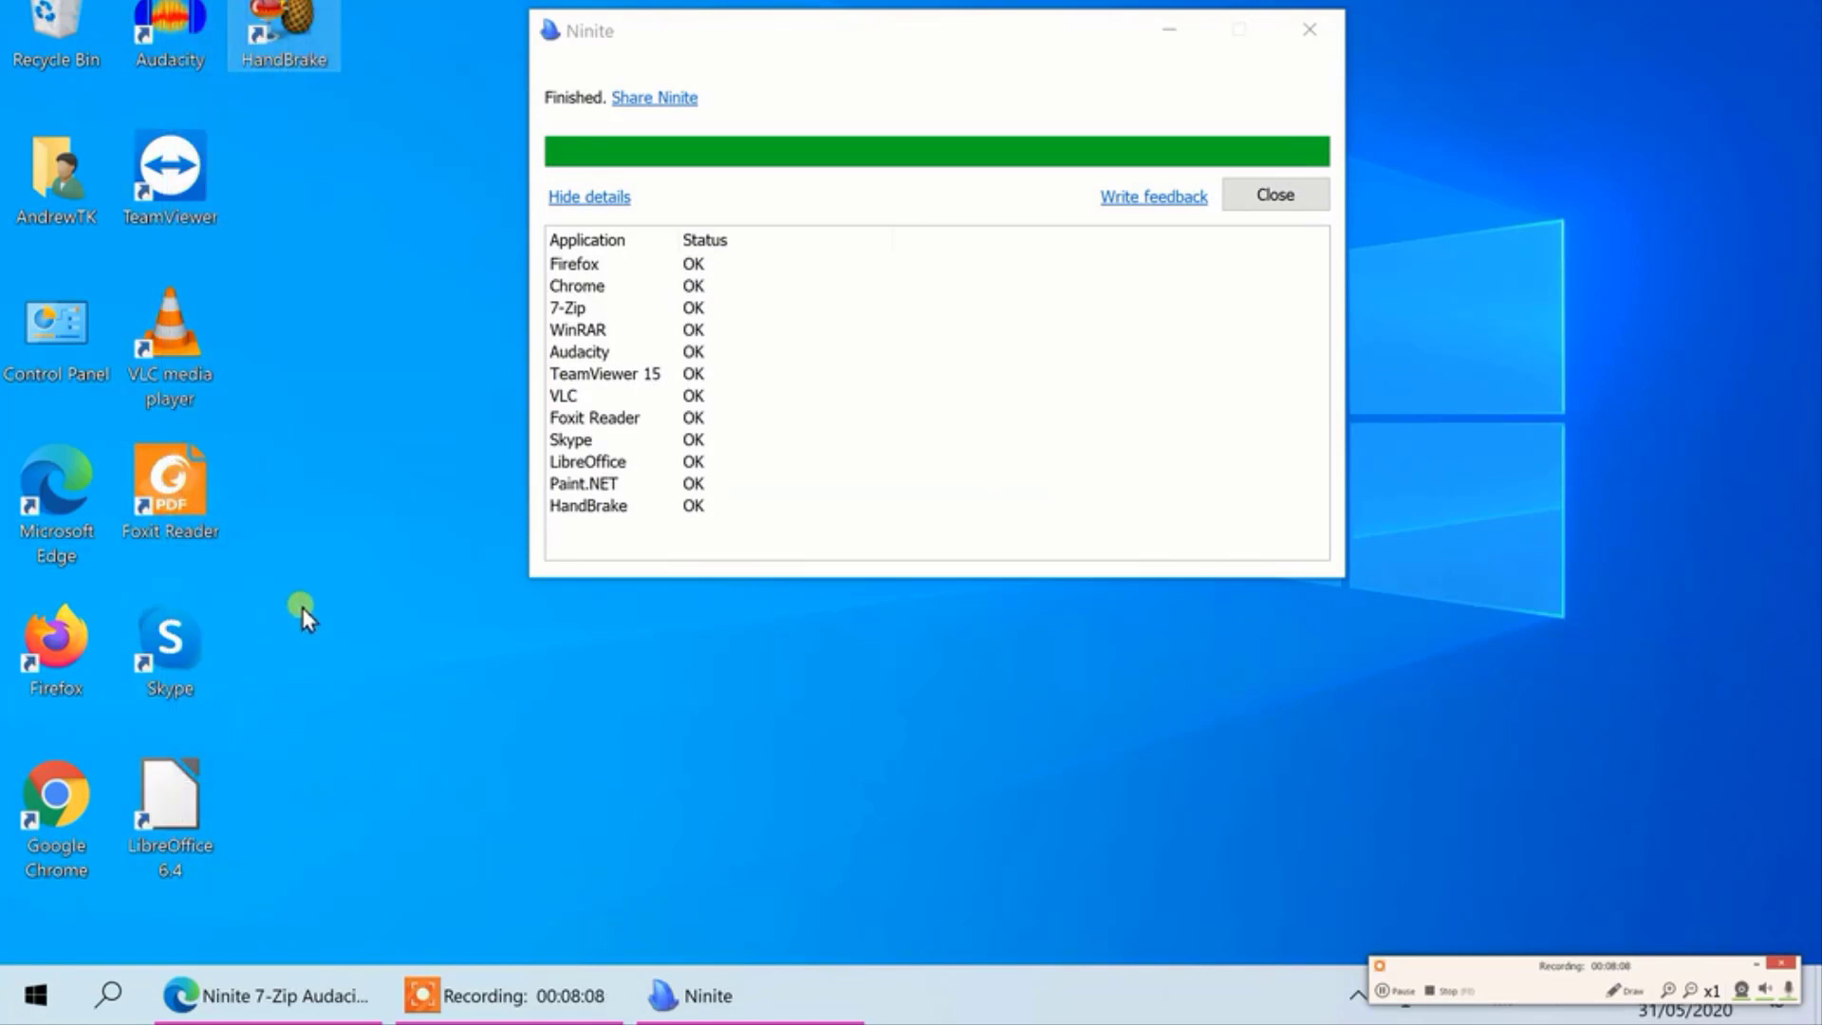
click(317, 577)
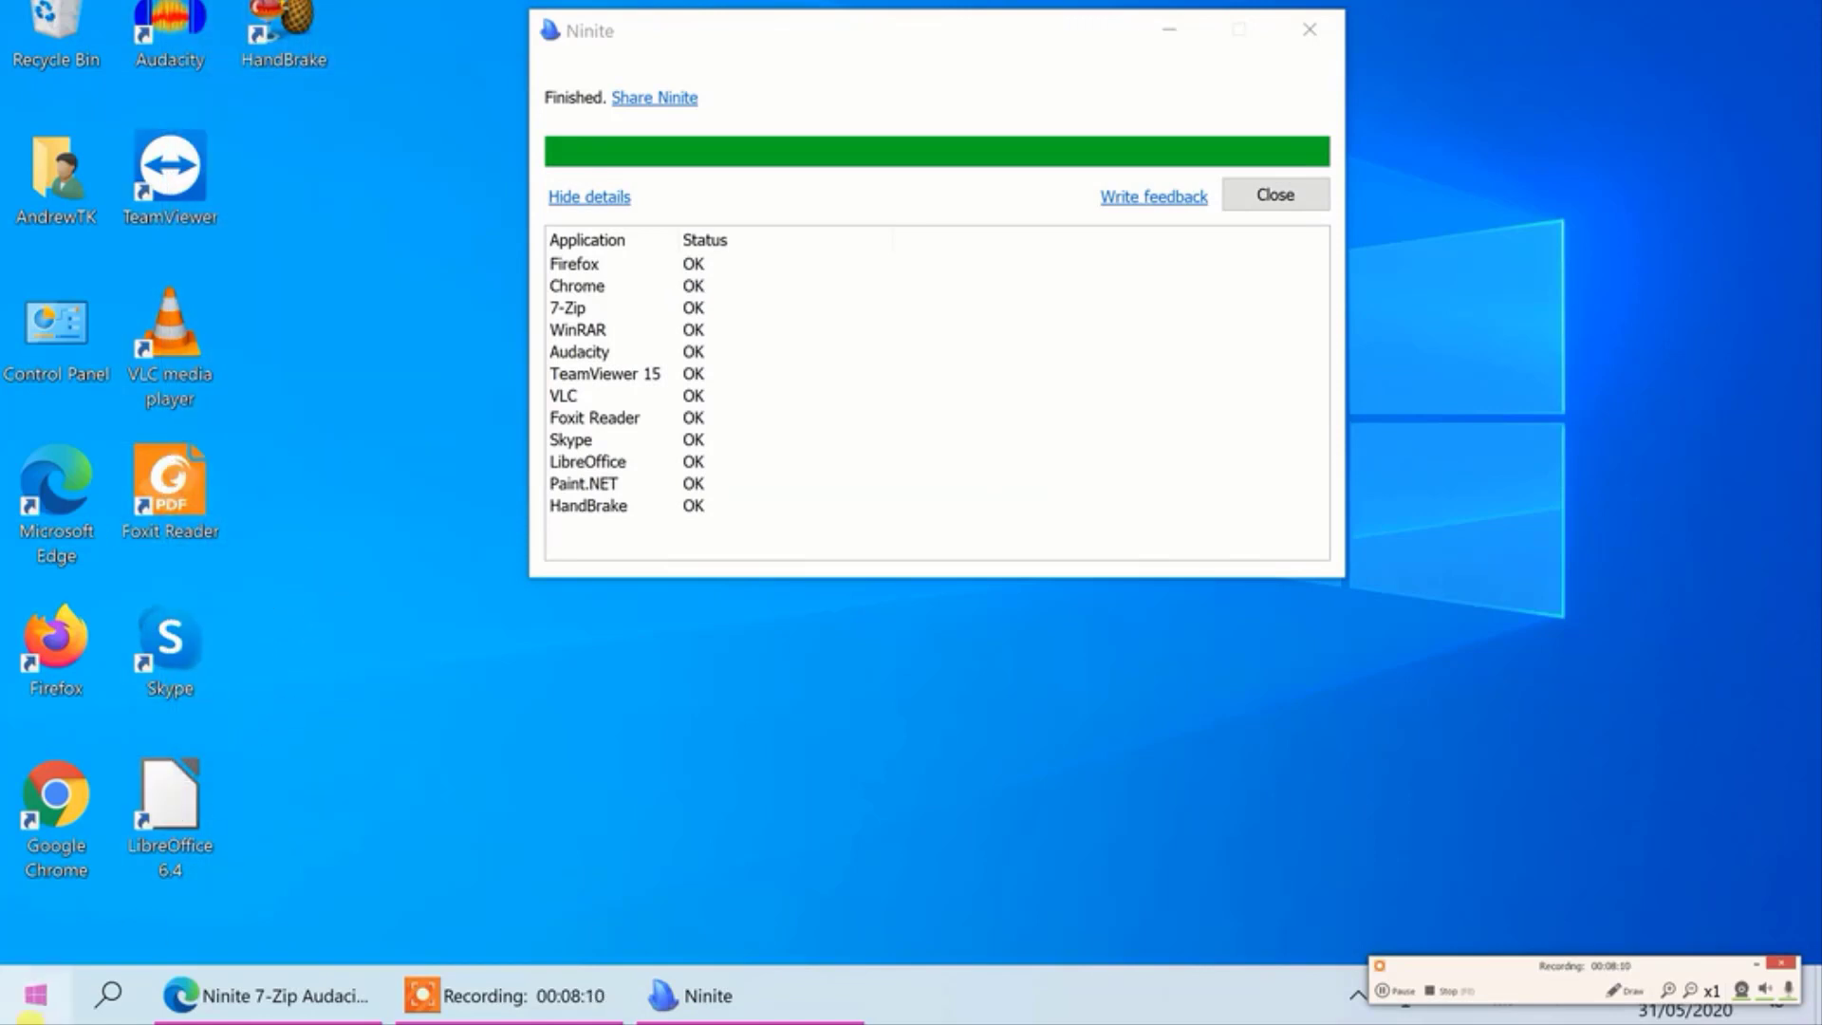
- Open the Start menu and widen it so the Productivity and Explore tile groups sit side by side
click(32, 998)
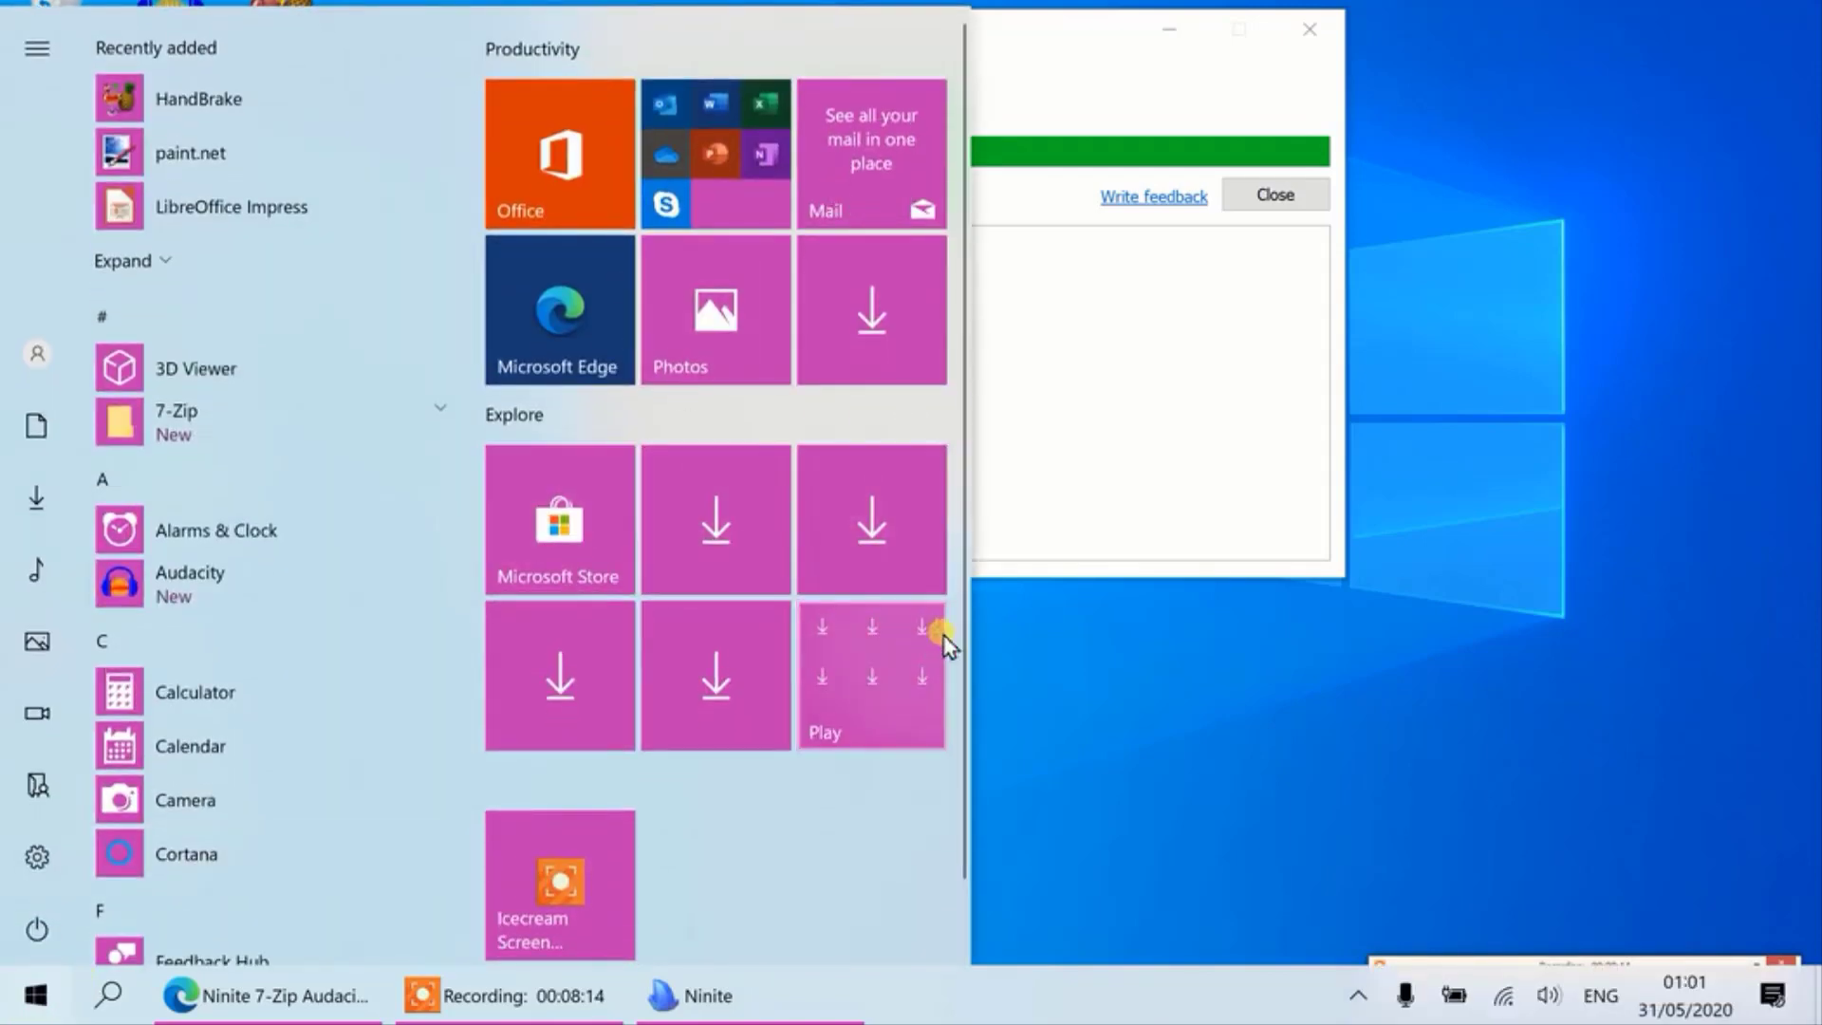
drag(960, 638, 1470, 618)
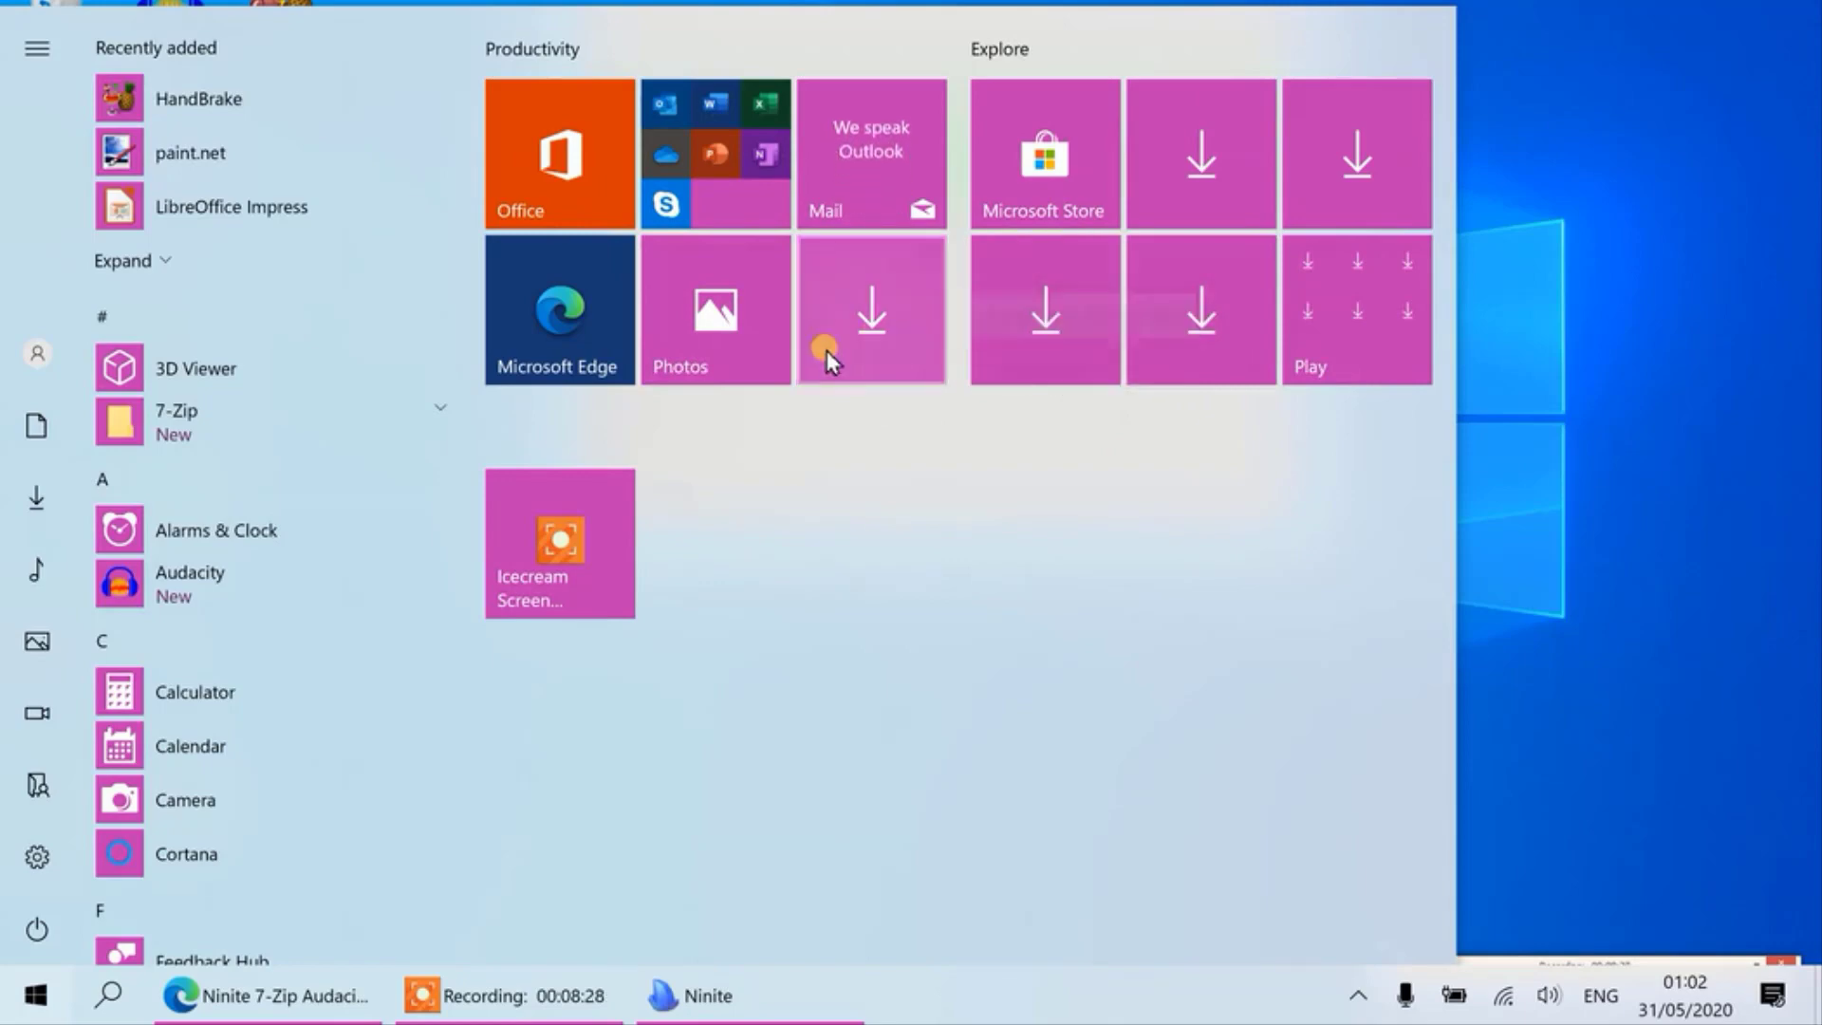
- Close the Start menu and dismiss the finished Ninite installer window
click(1558, 268)
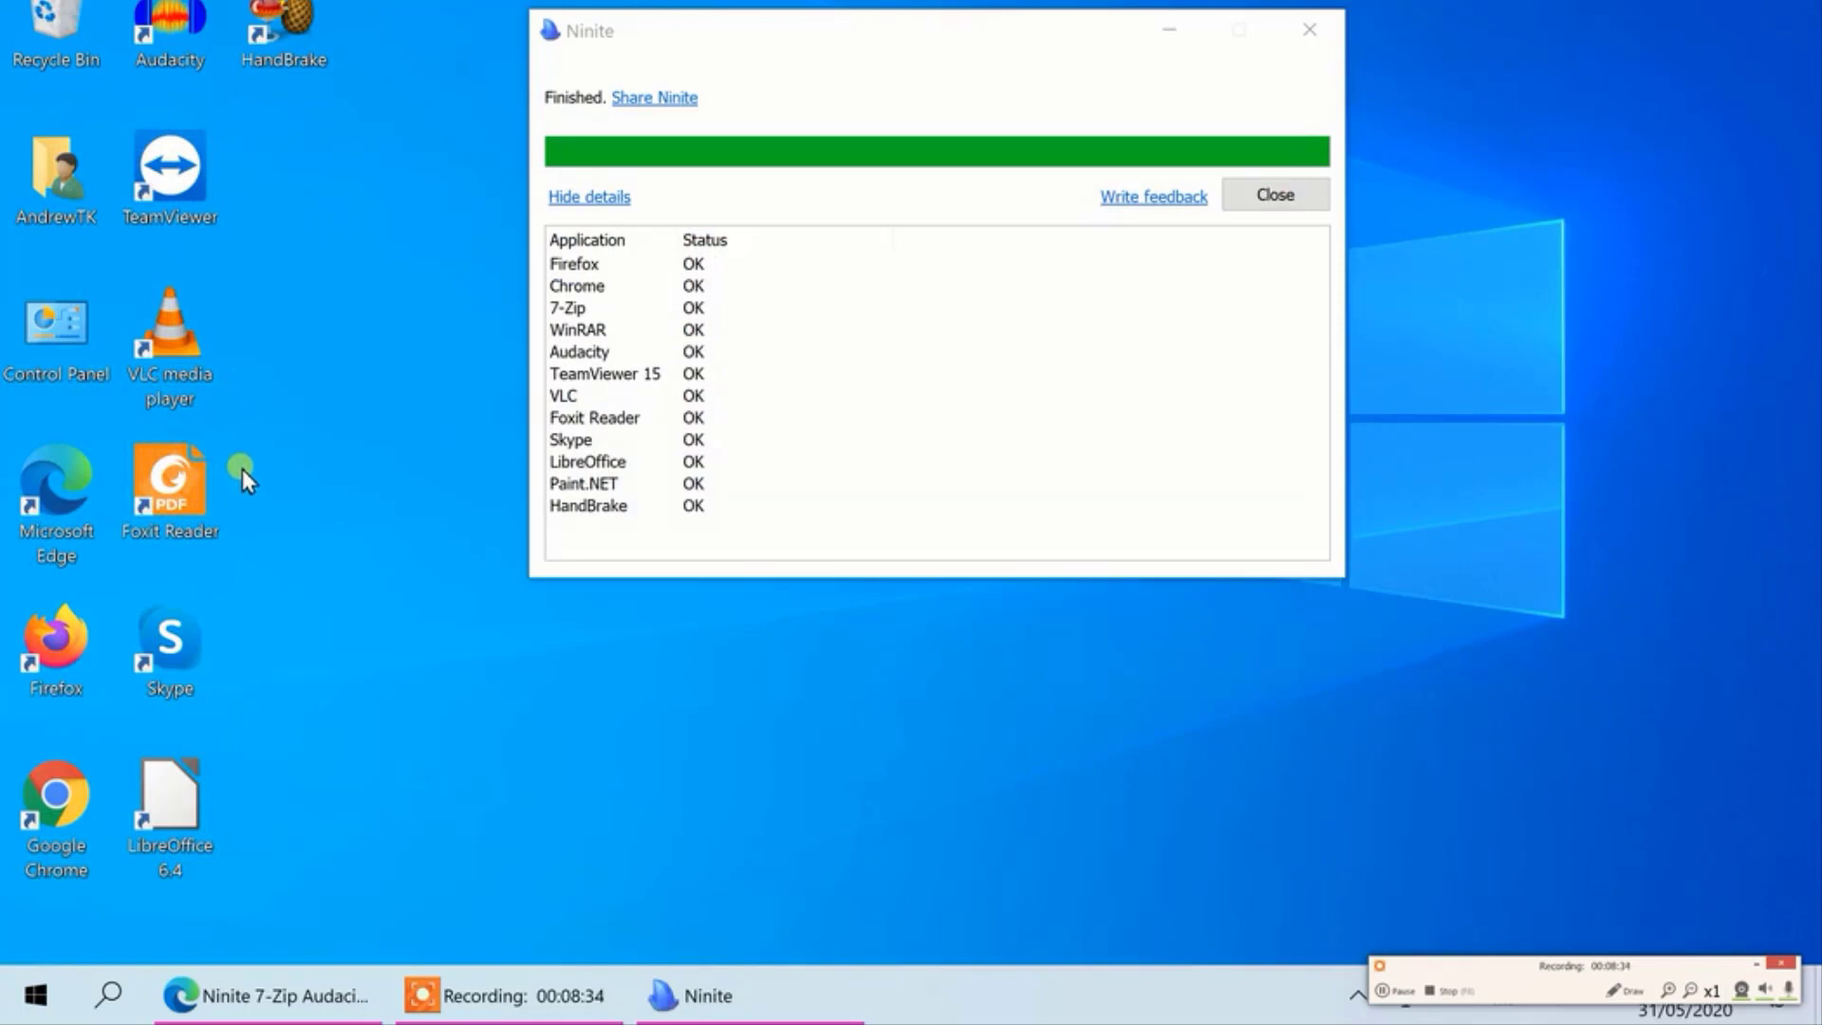
click(1286, 196)
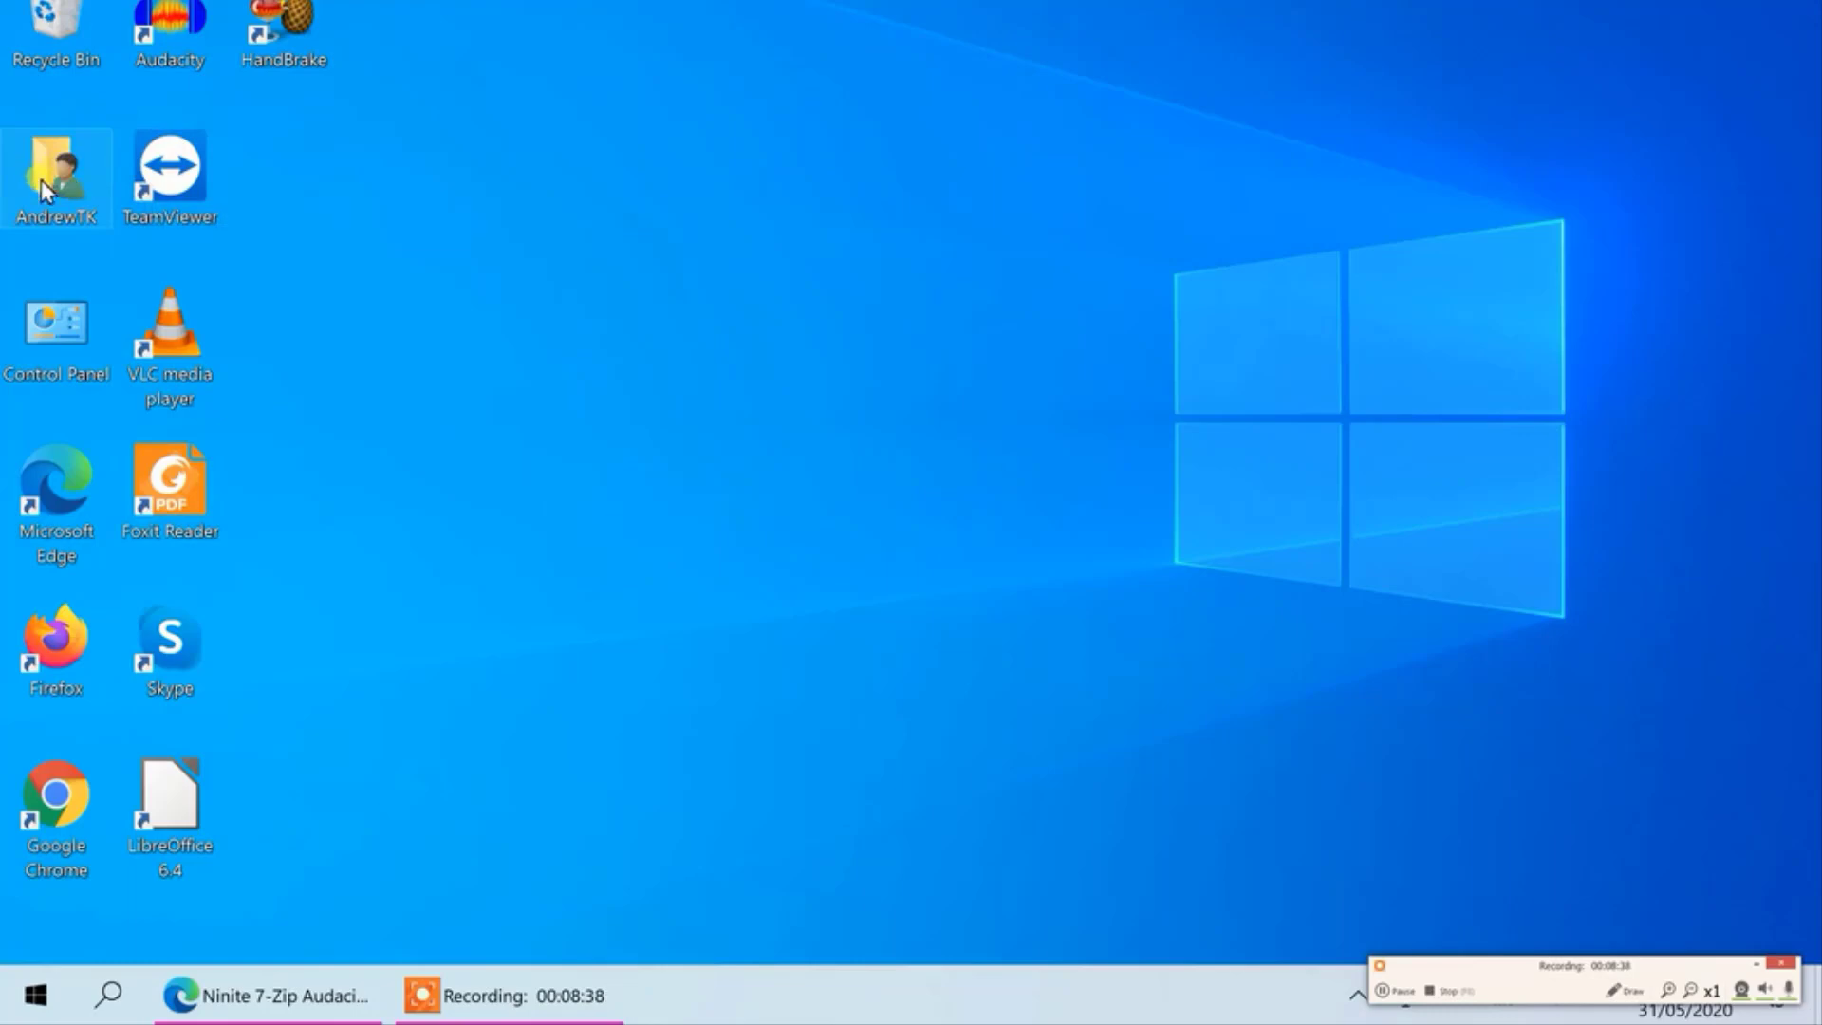
- Open the Documents folder from Start, check which programs its PDF and other files are associated with, and close it
click(35, 995)
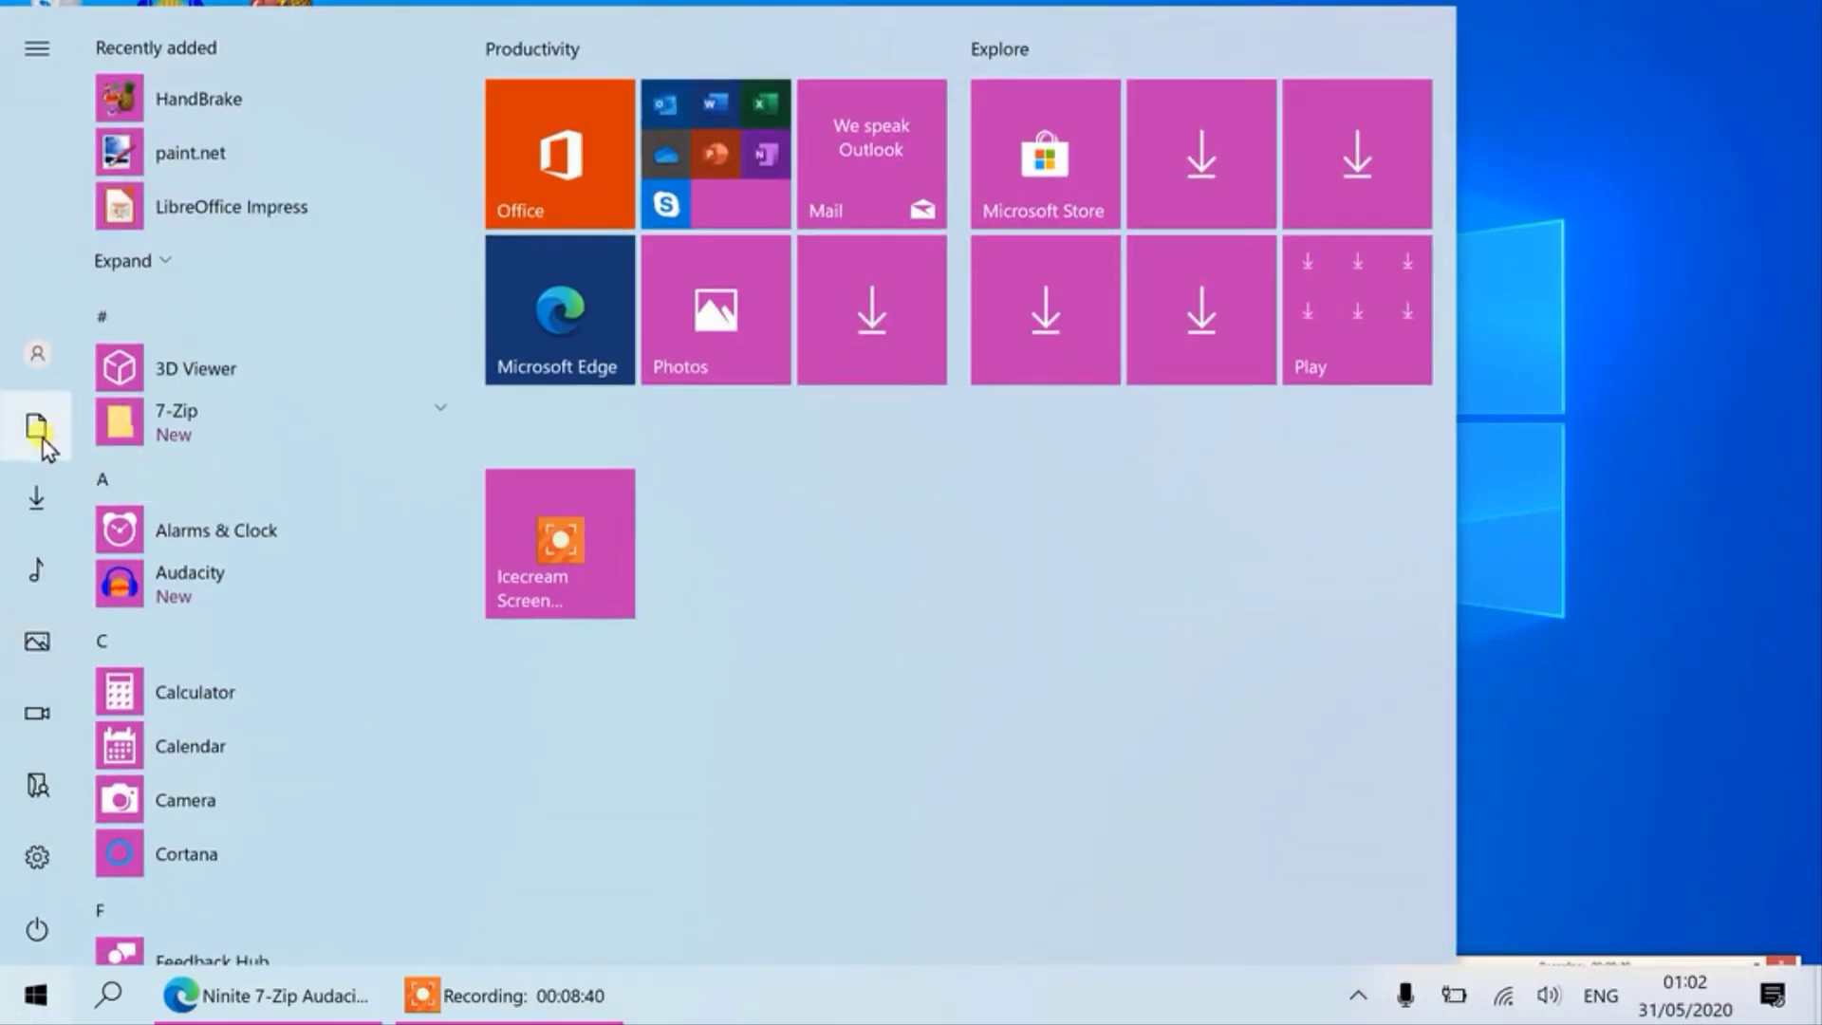
click(43, 438)
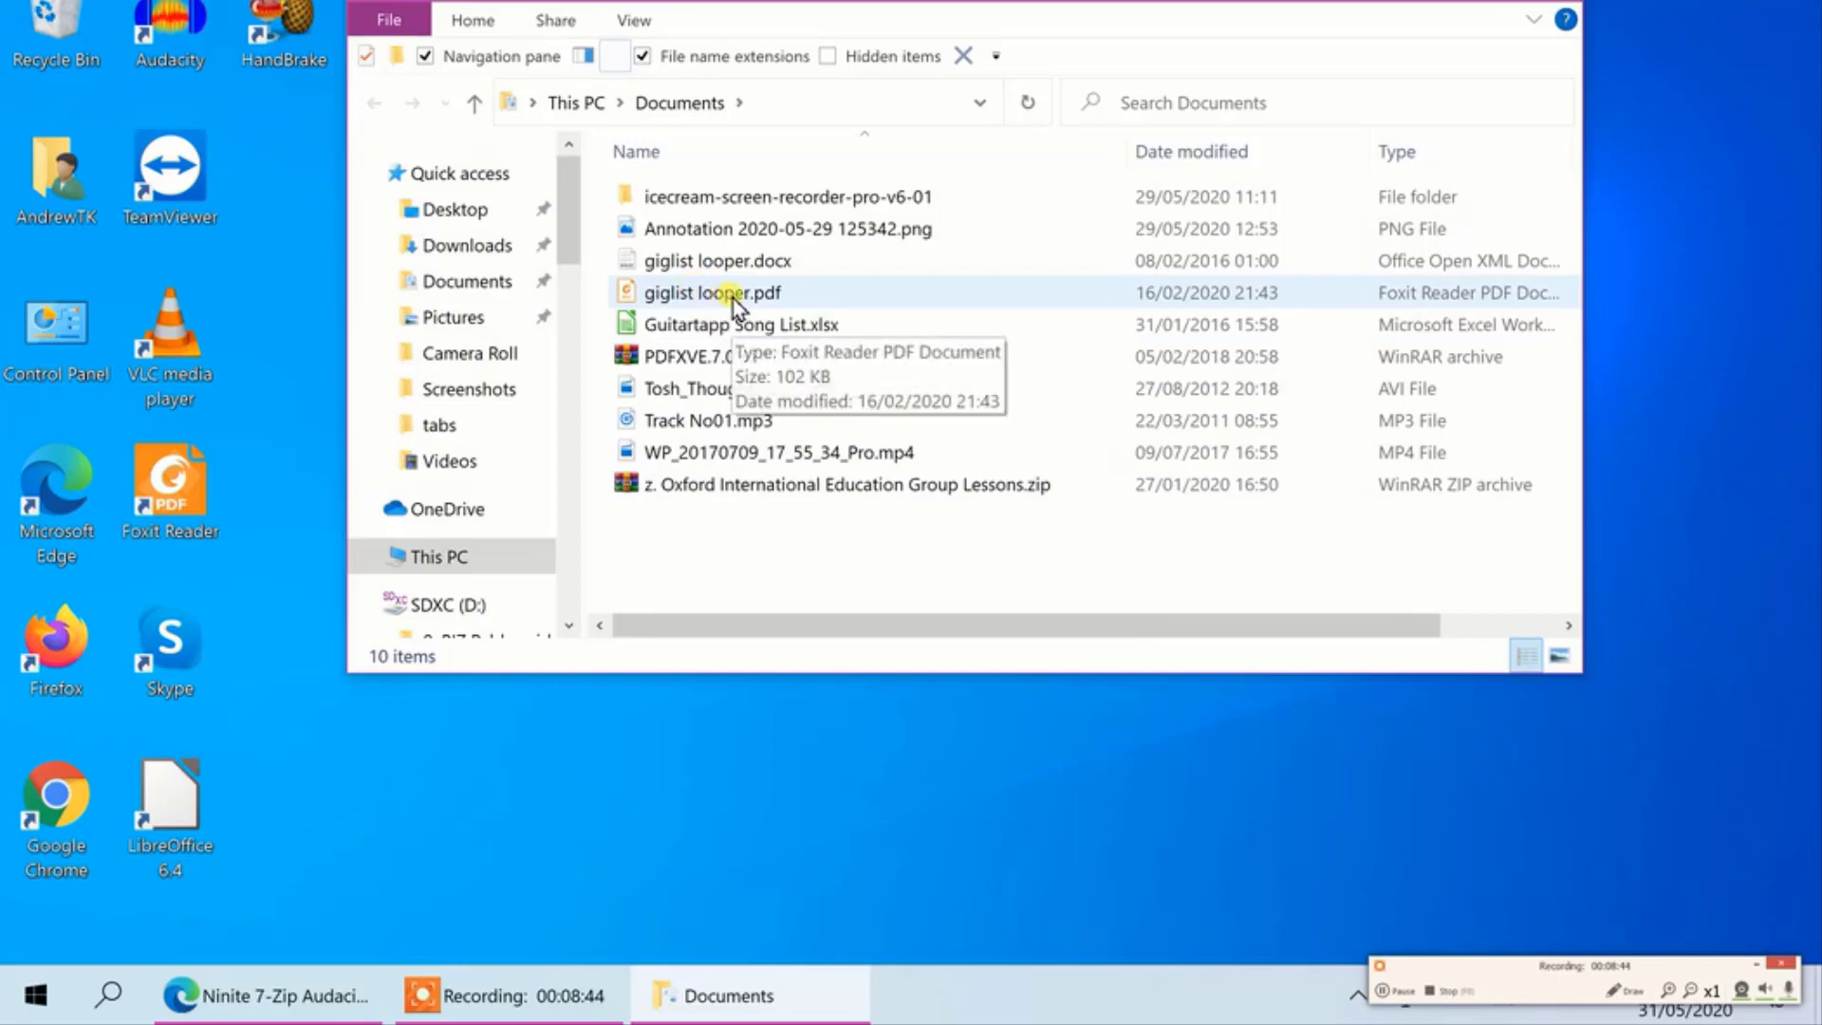
click(771, 298)
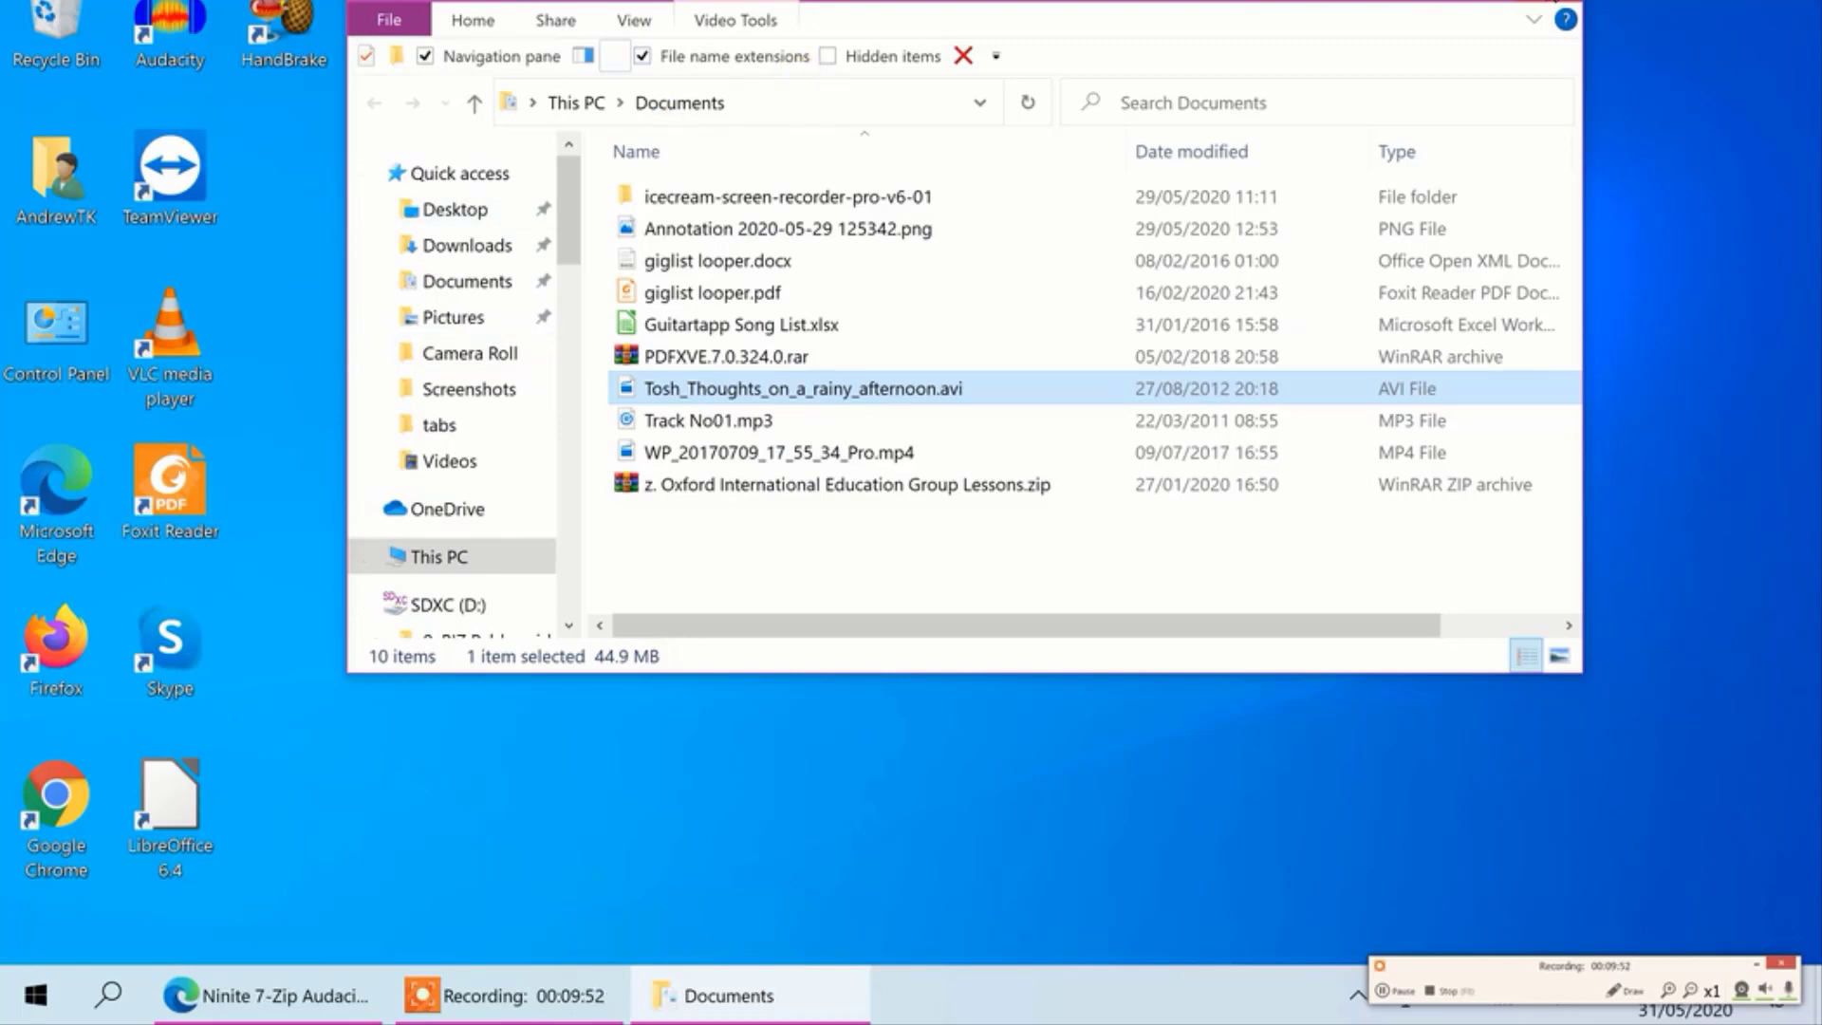
key(alt+F4)
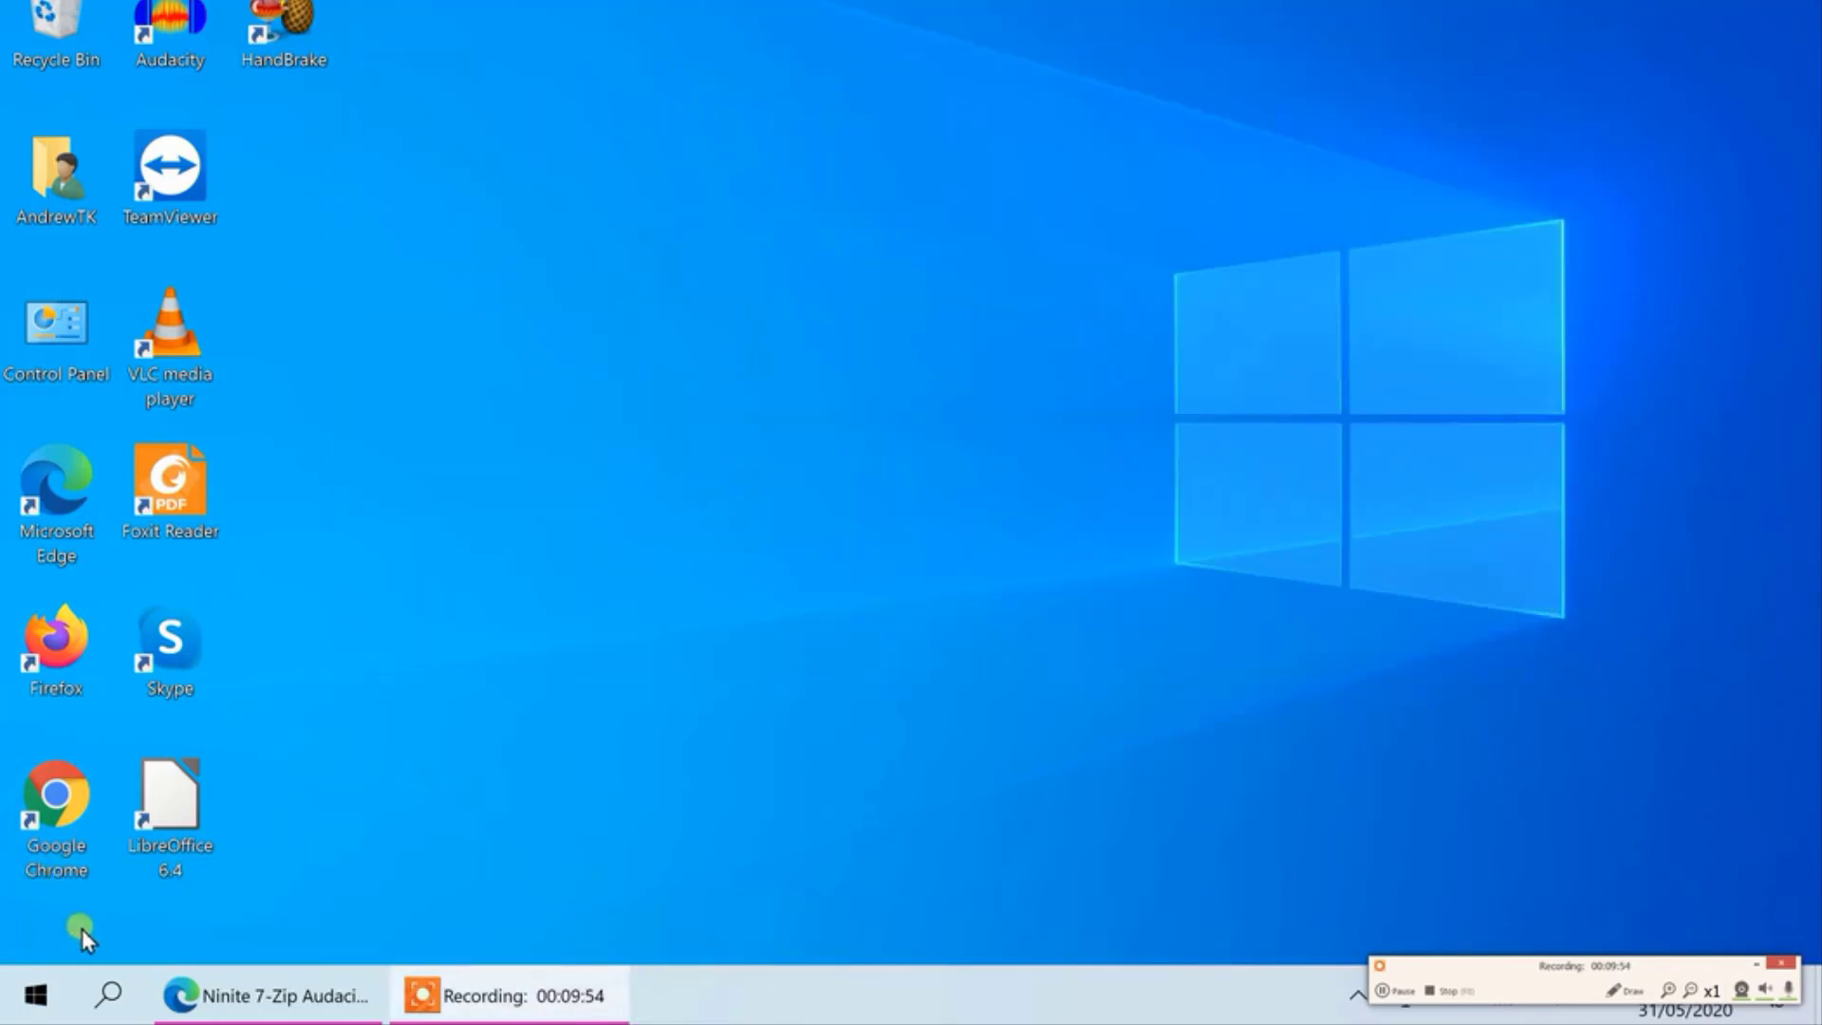
- Uninstall the Office app from its Start tile and move the Microsoft Edge tile into the vacated spot
click(35, 995)
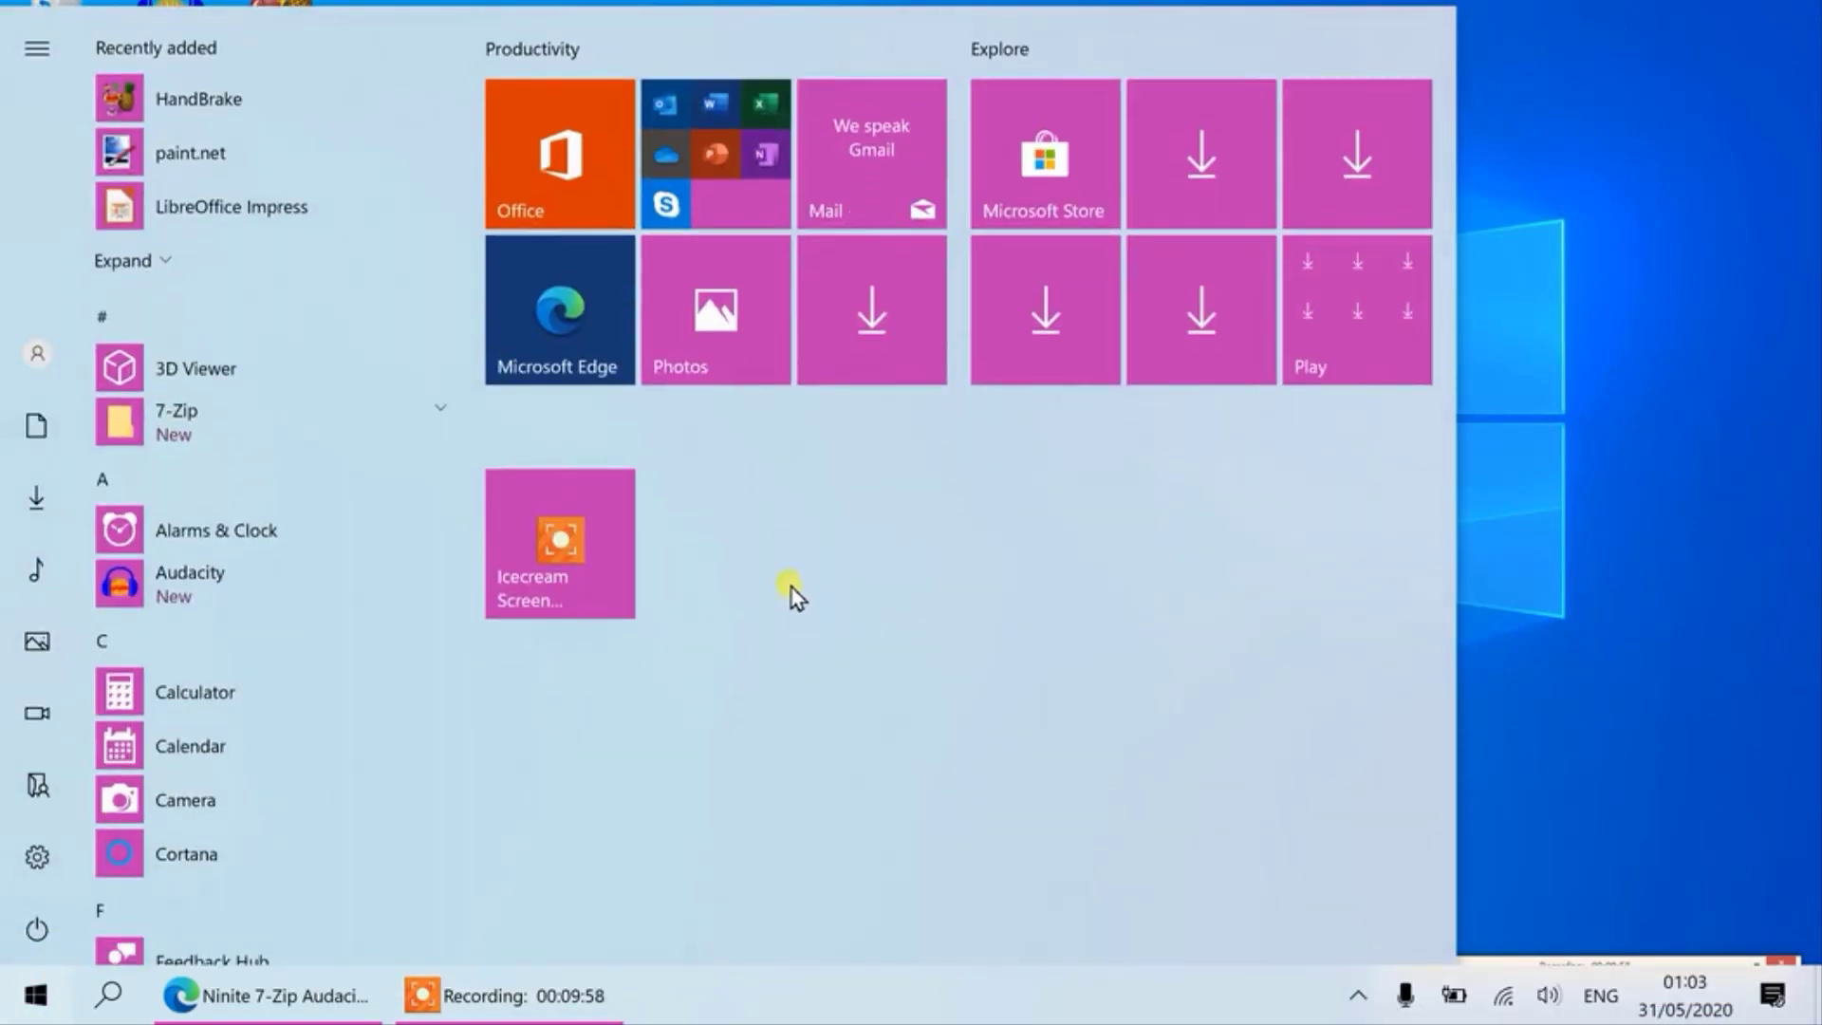
right_click(561, 159)
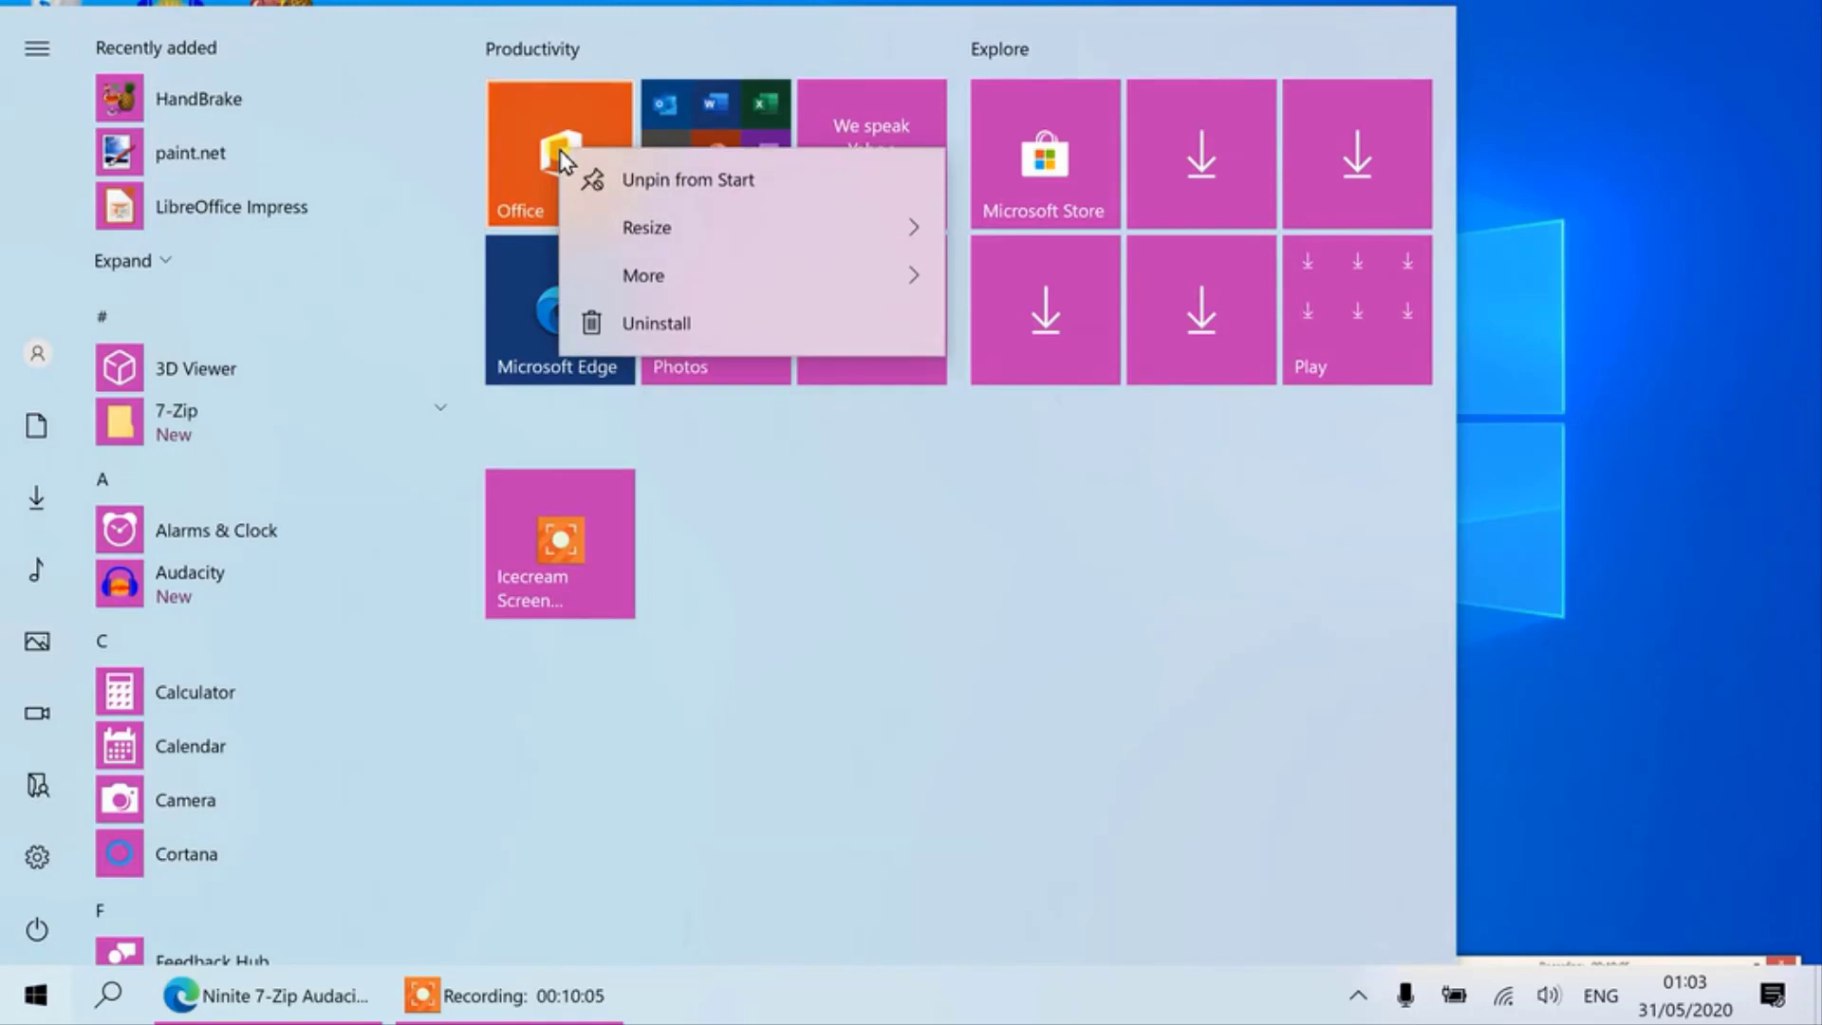
click(662, 329)
click(649, 23)
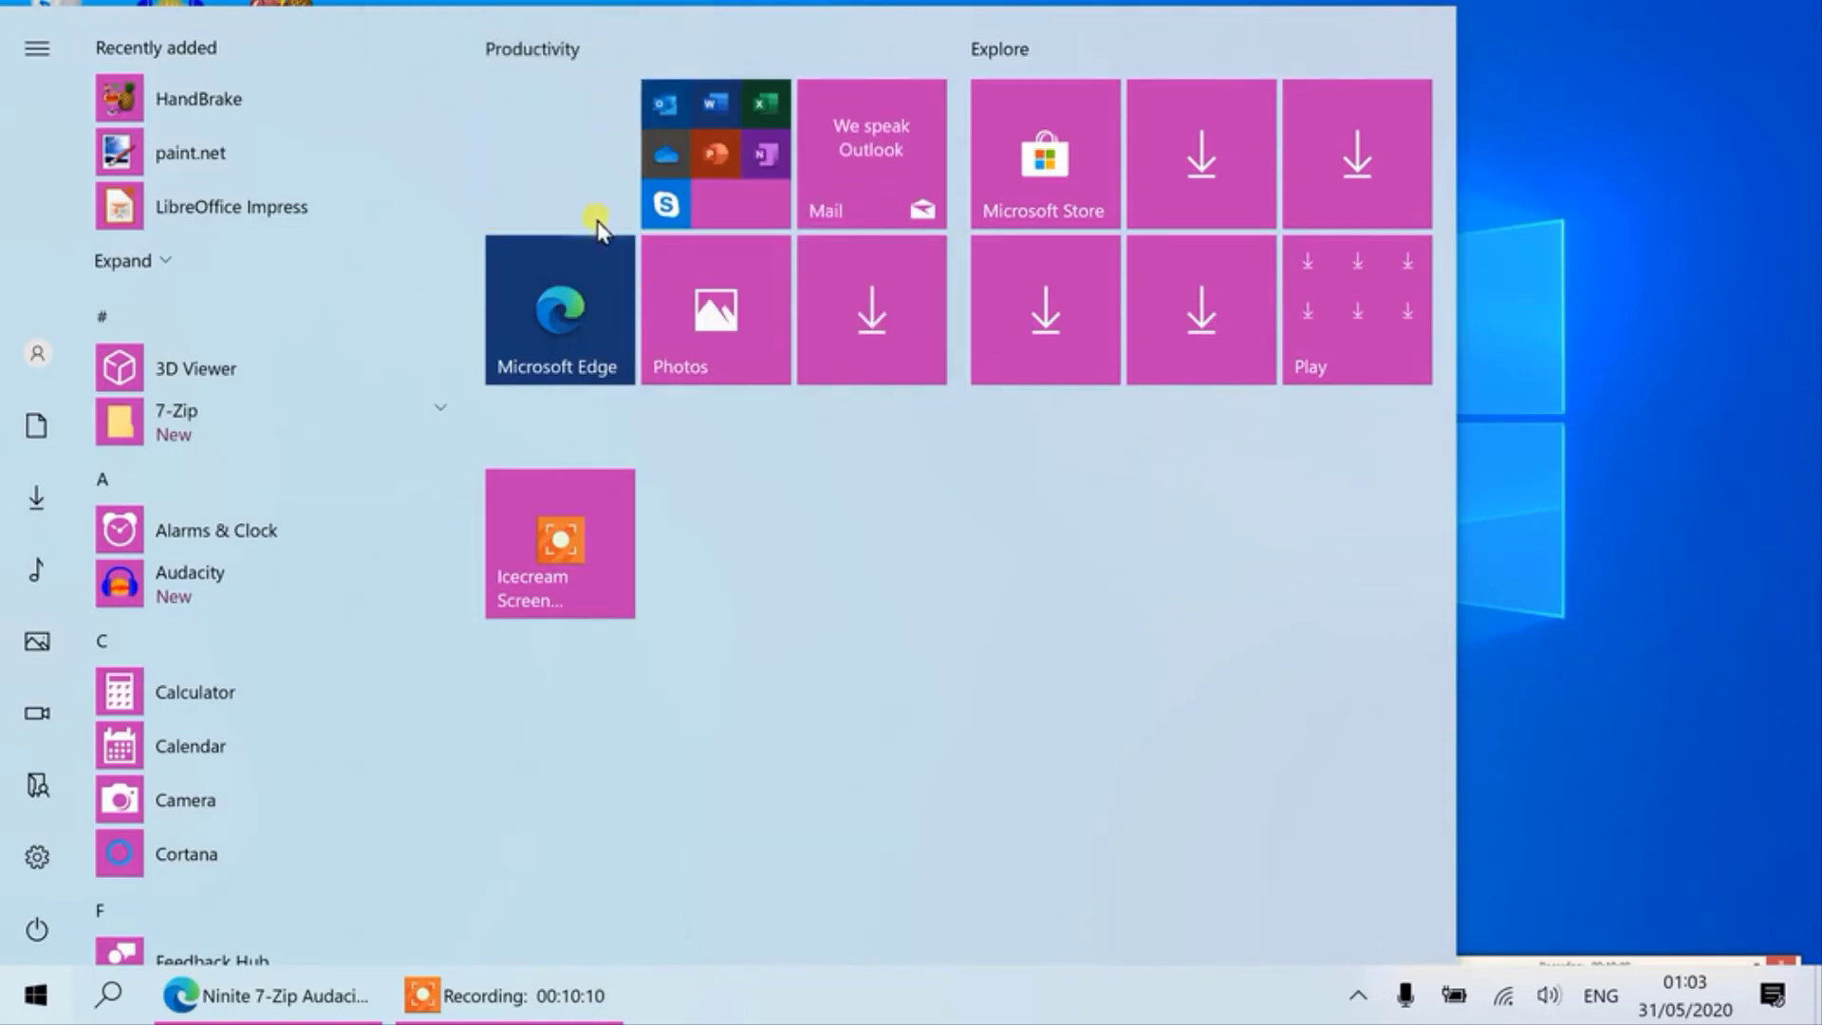
drag(576, 311, 578, 164)
- Expand the unnamed tile folder in the Productivity group and uninstall the preinstalled Skype app from it
click(736, 197)
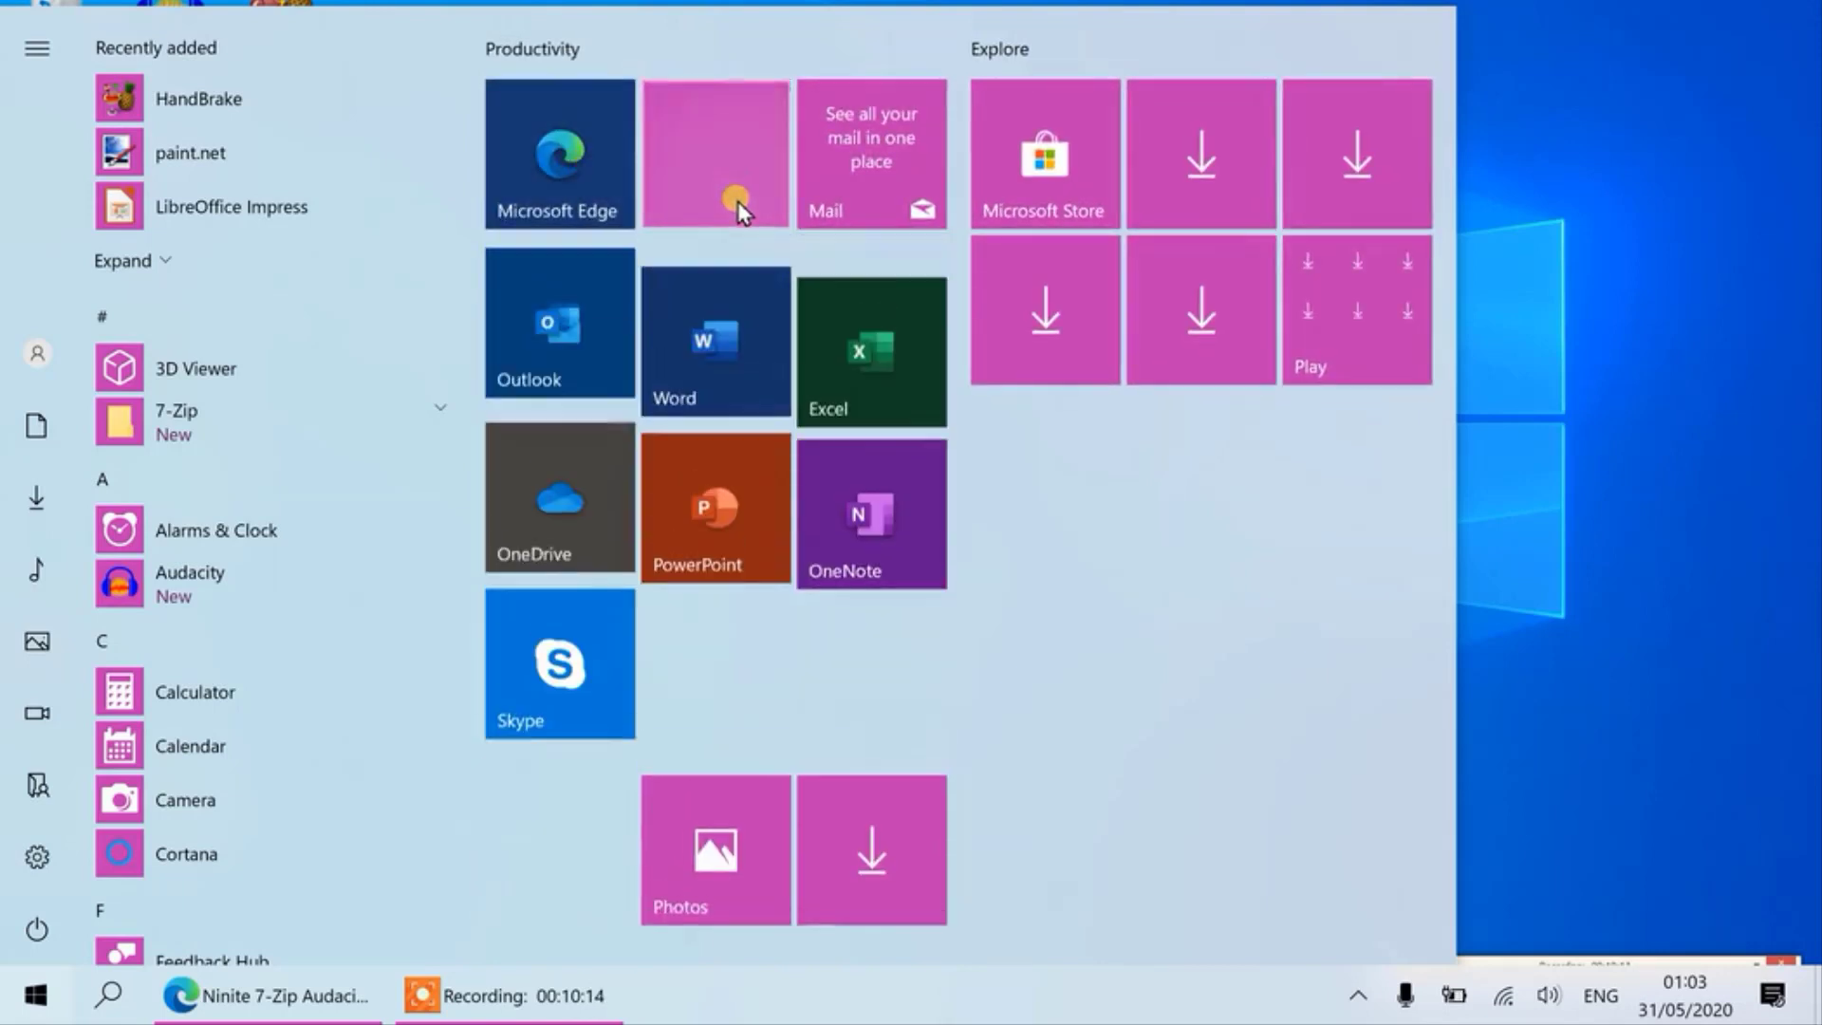
right_click(572, 681)
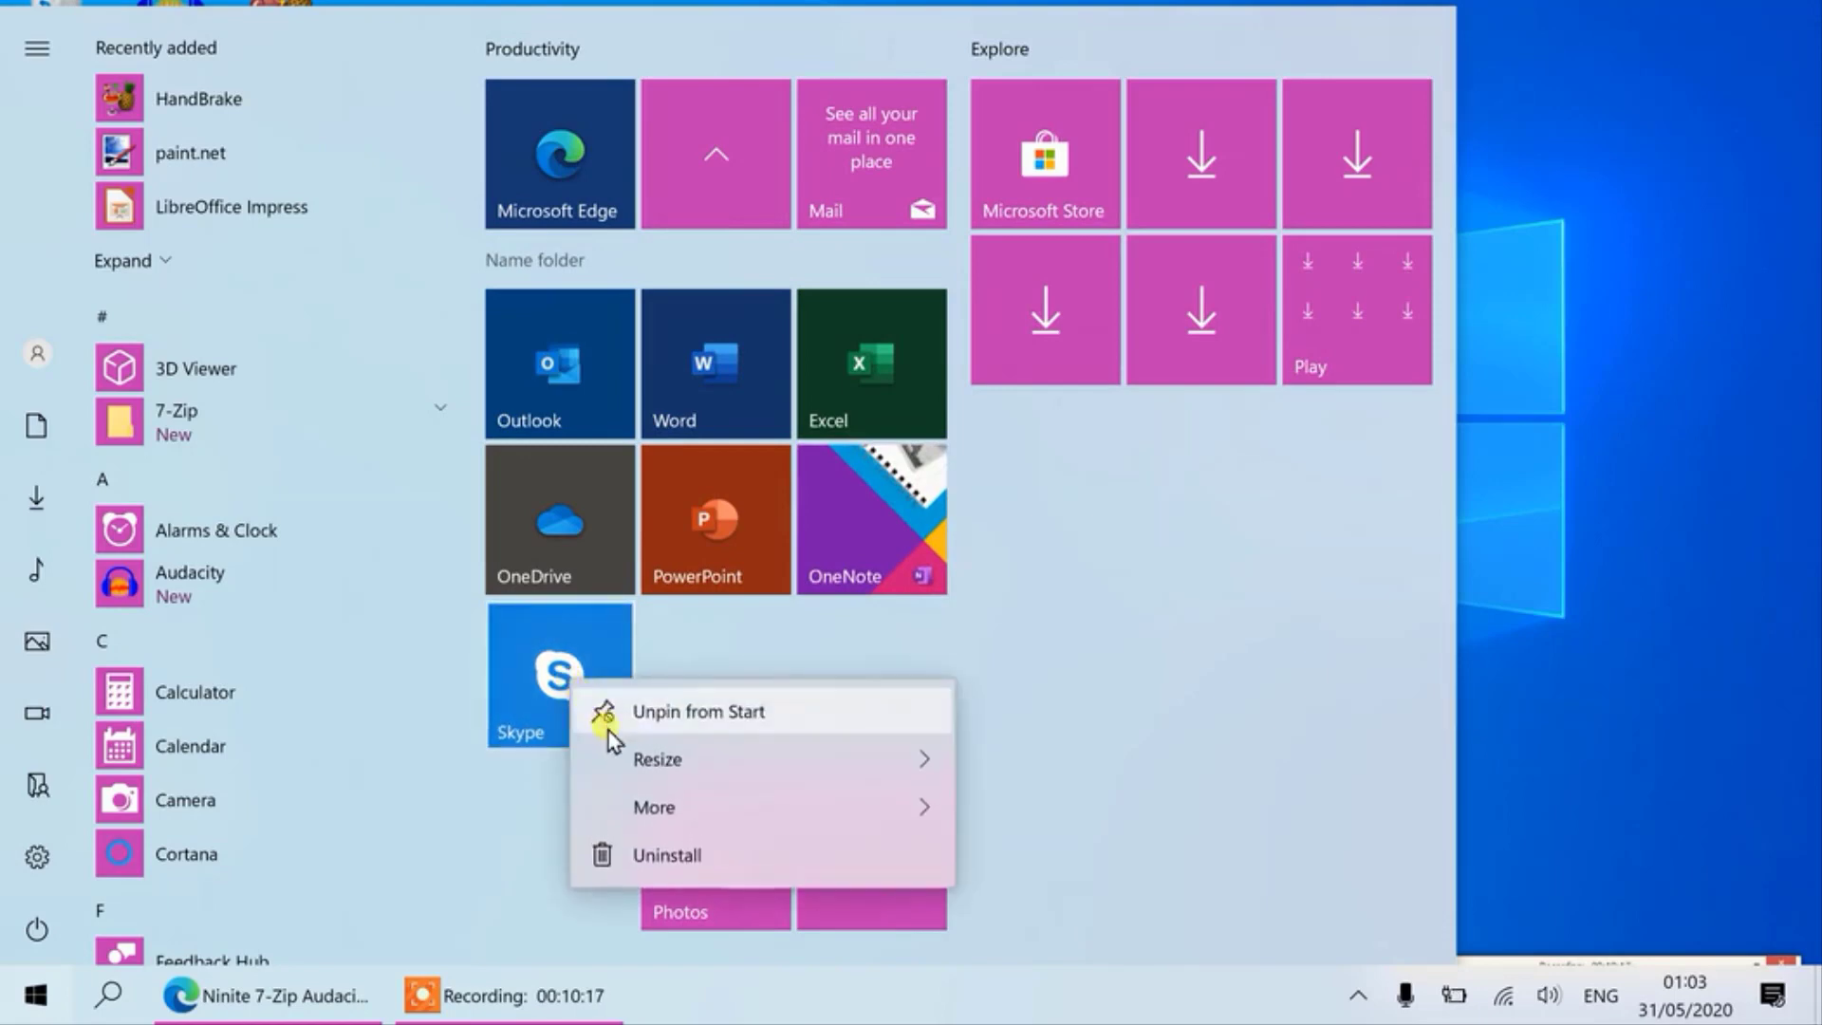
click(630, 859)
click(681, 556)
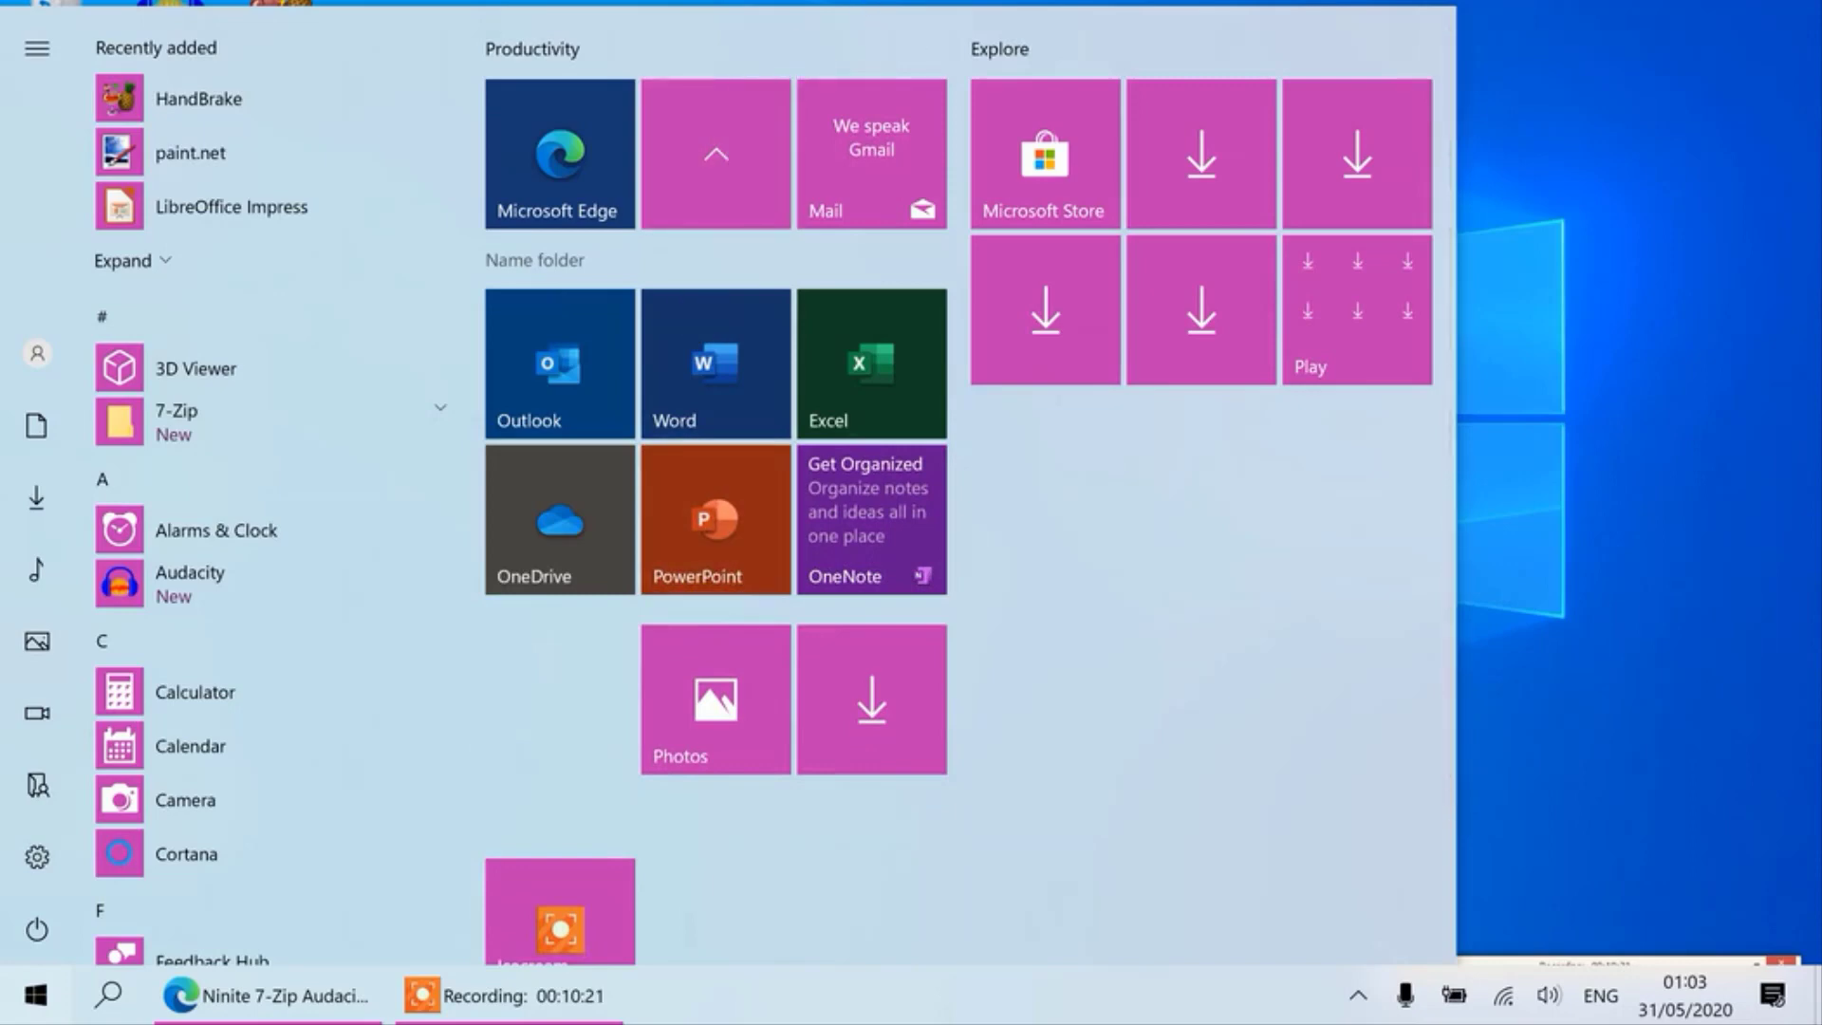
- Pin the Skype desktop shortcut to Start and reopen the Start menu
key(super)
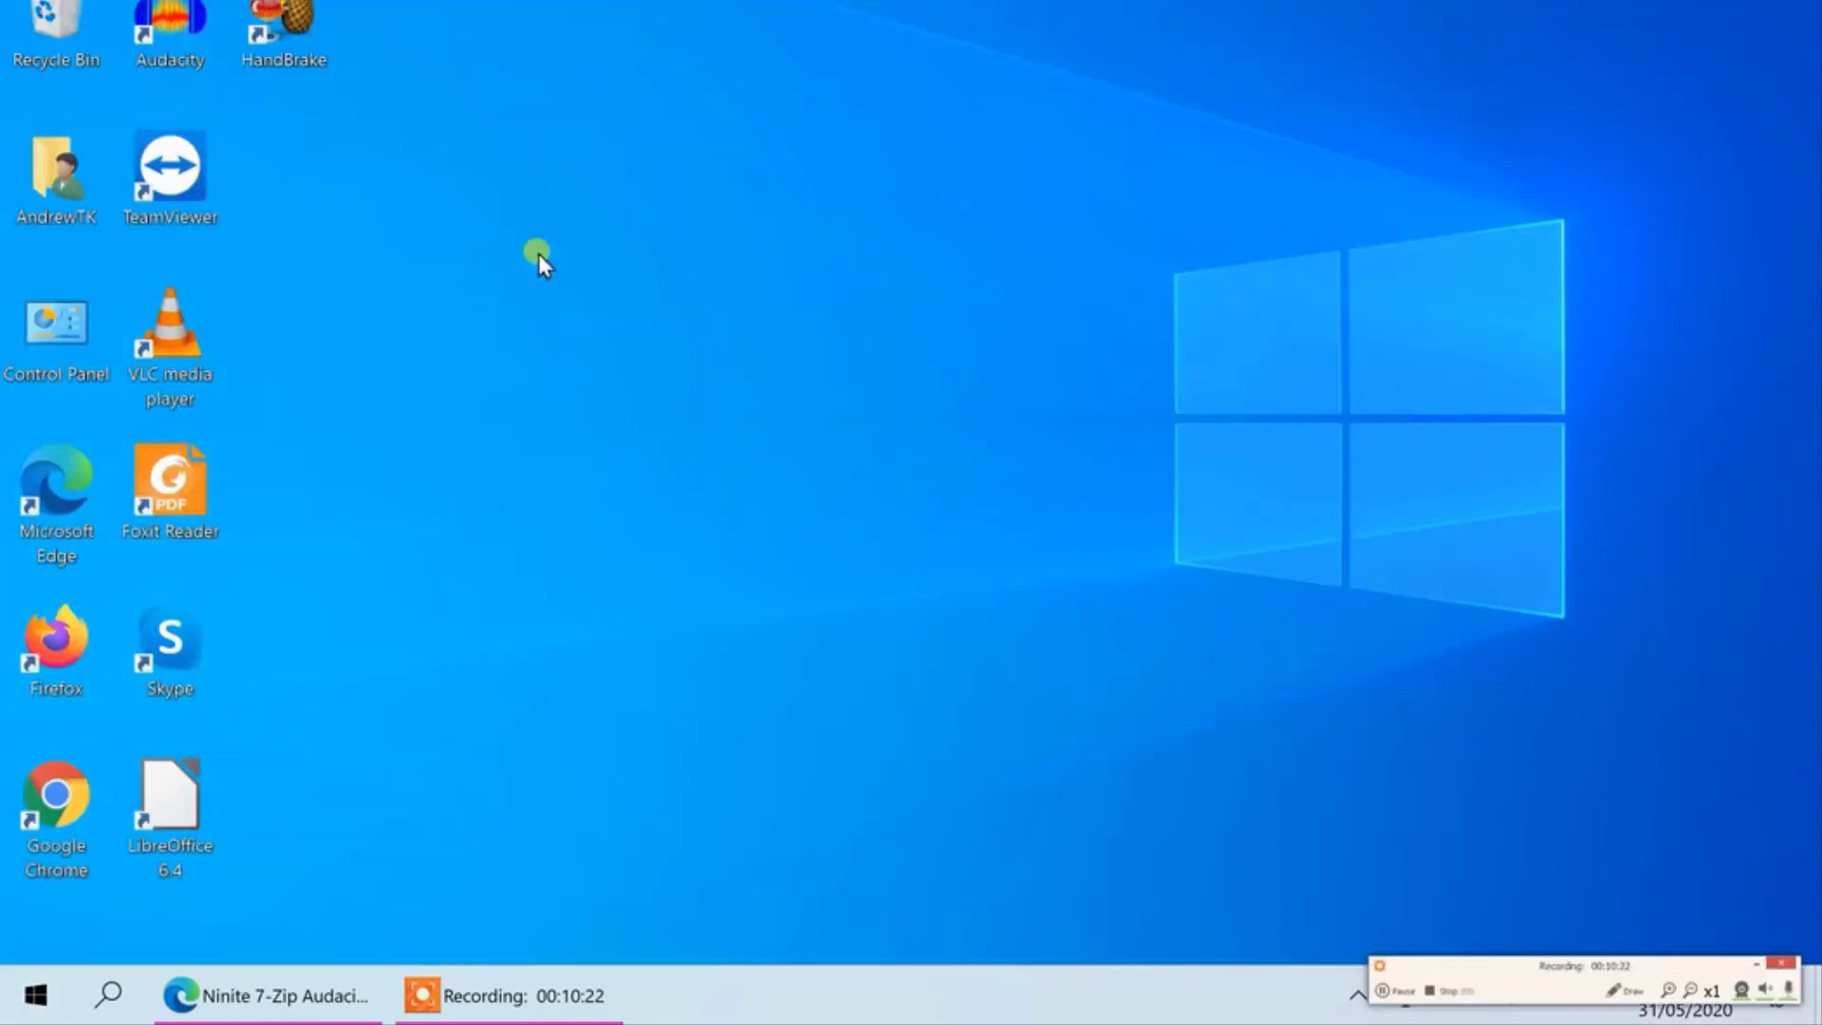
right_click(171, 638)
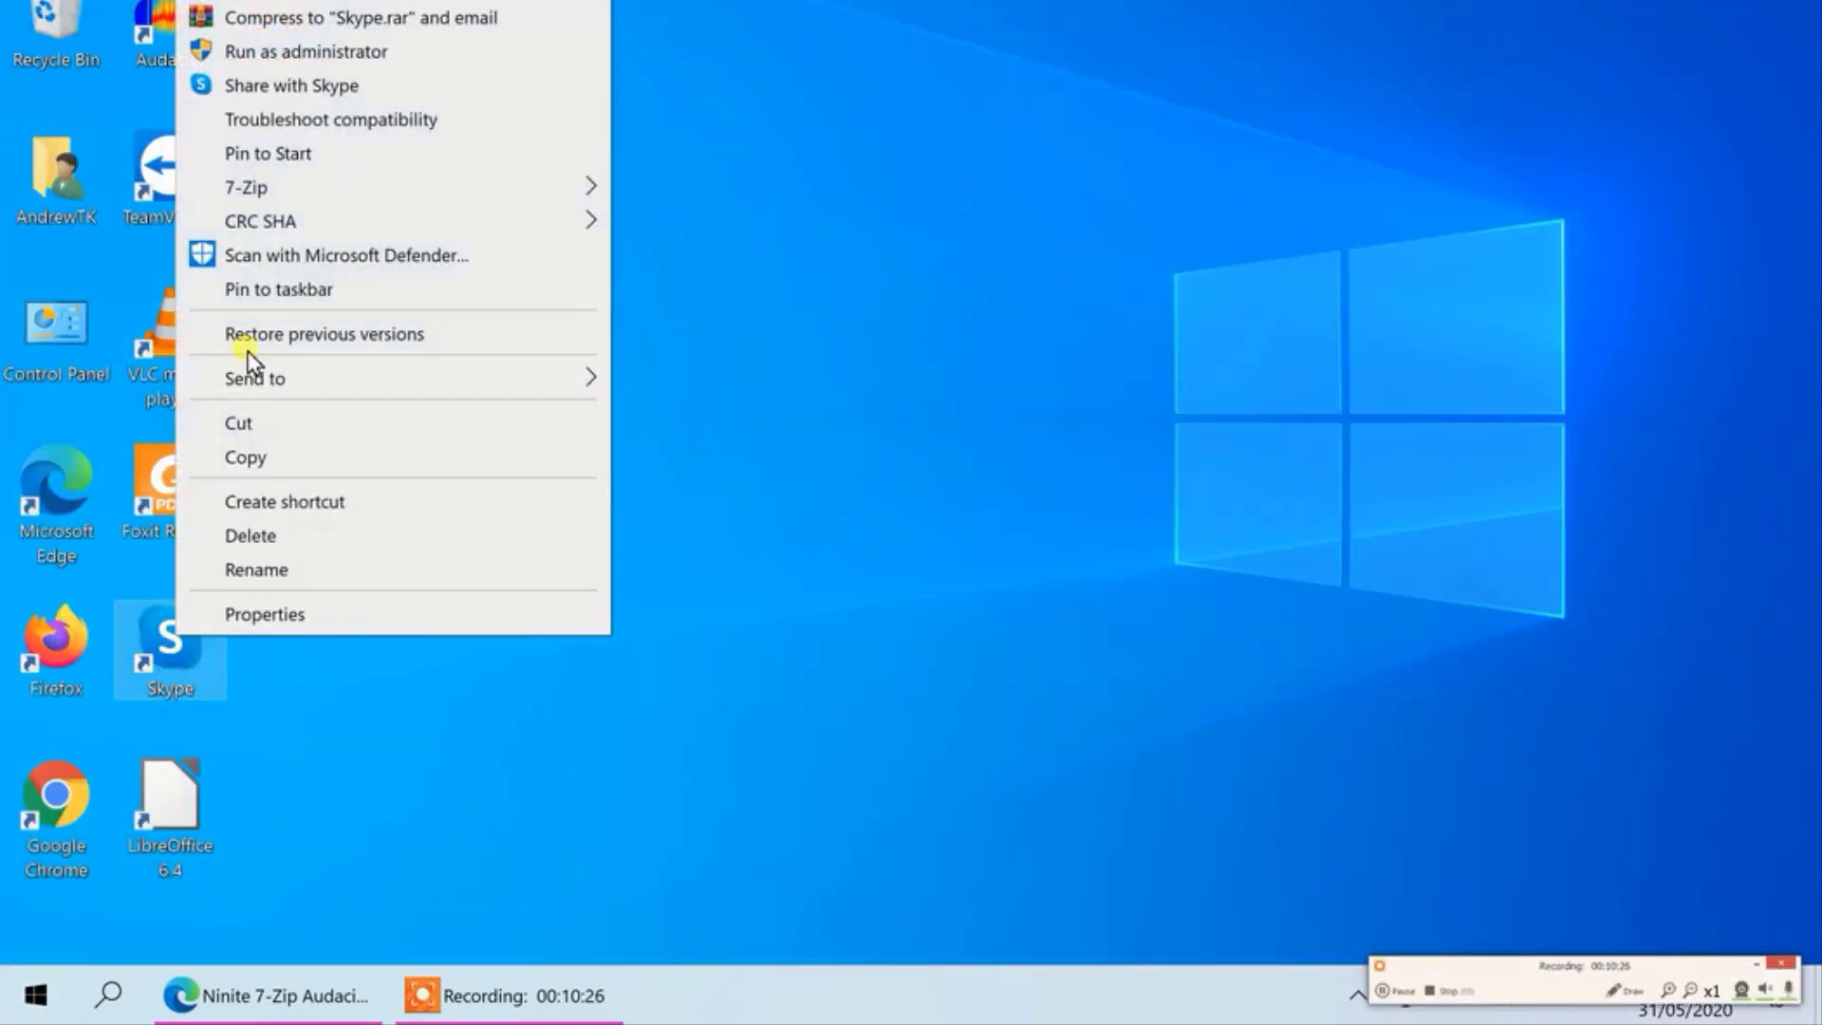
click(260, 155)
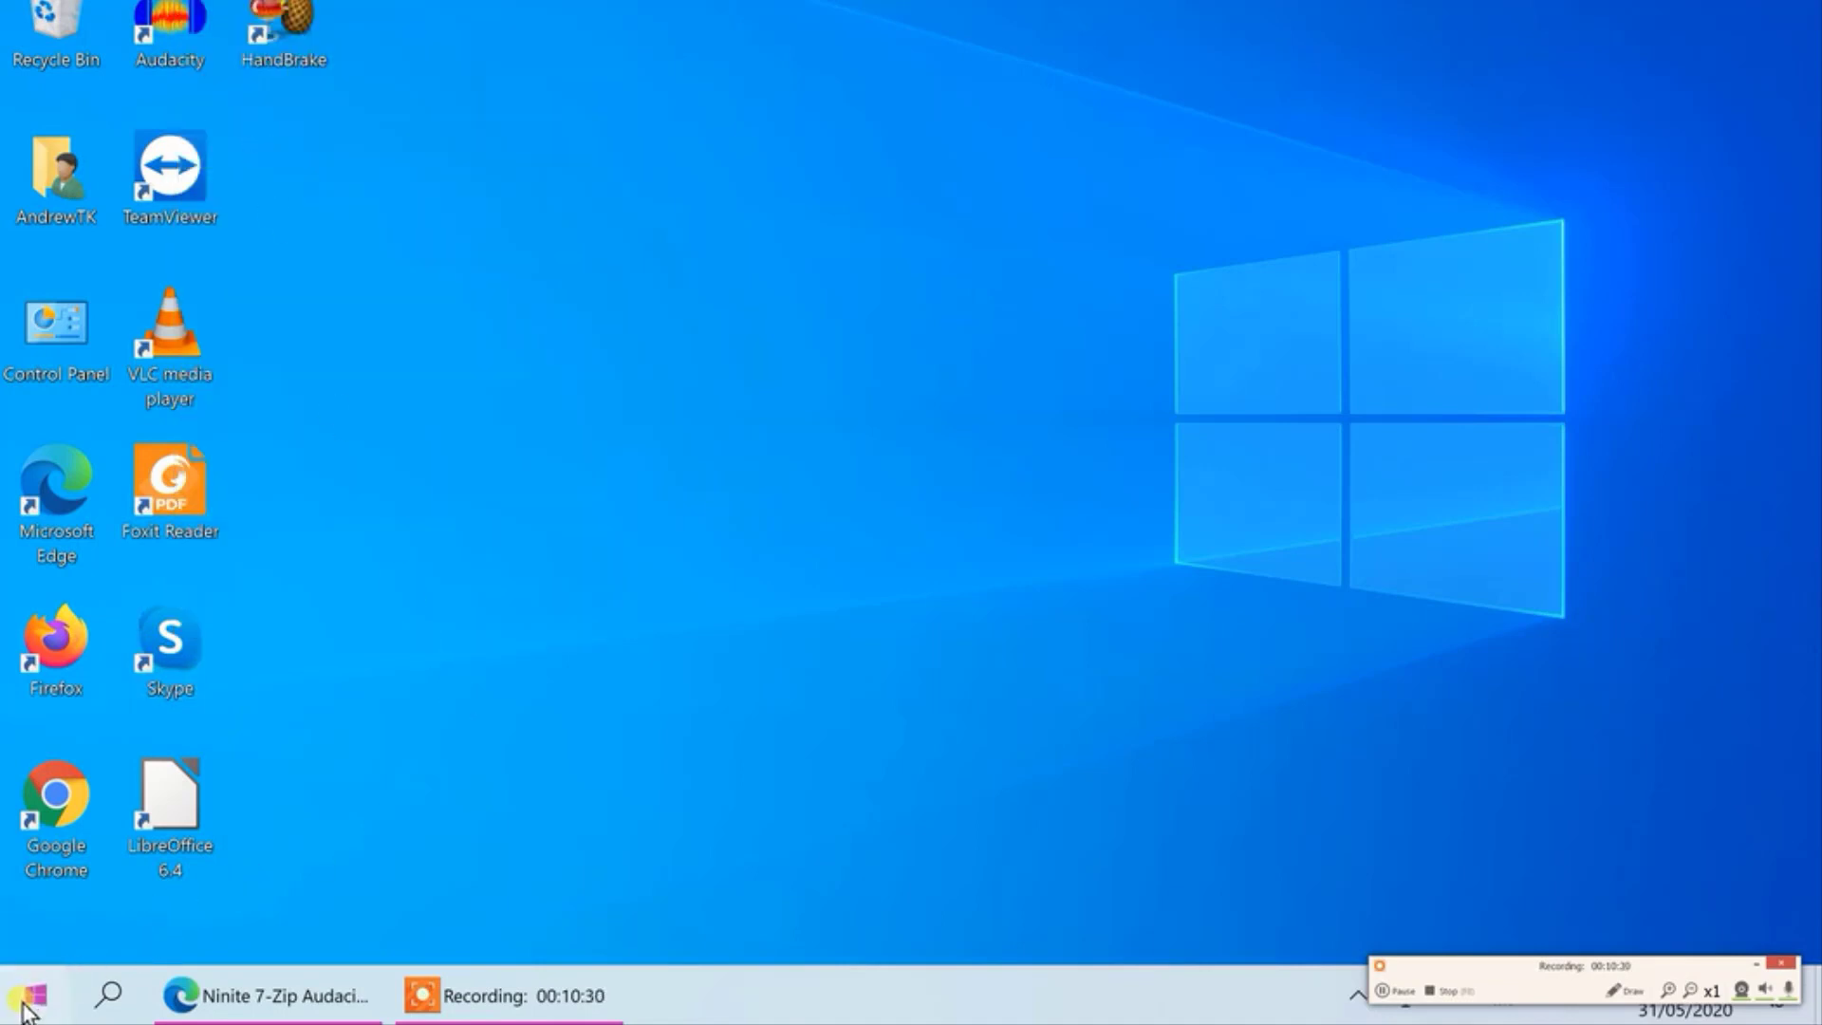
click(36, 994)
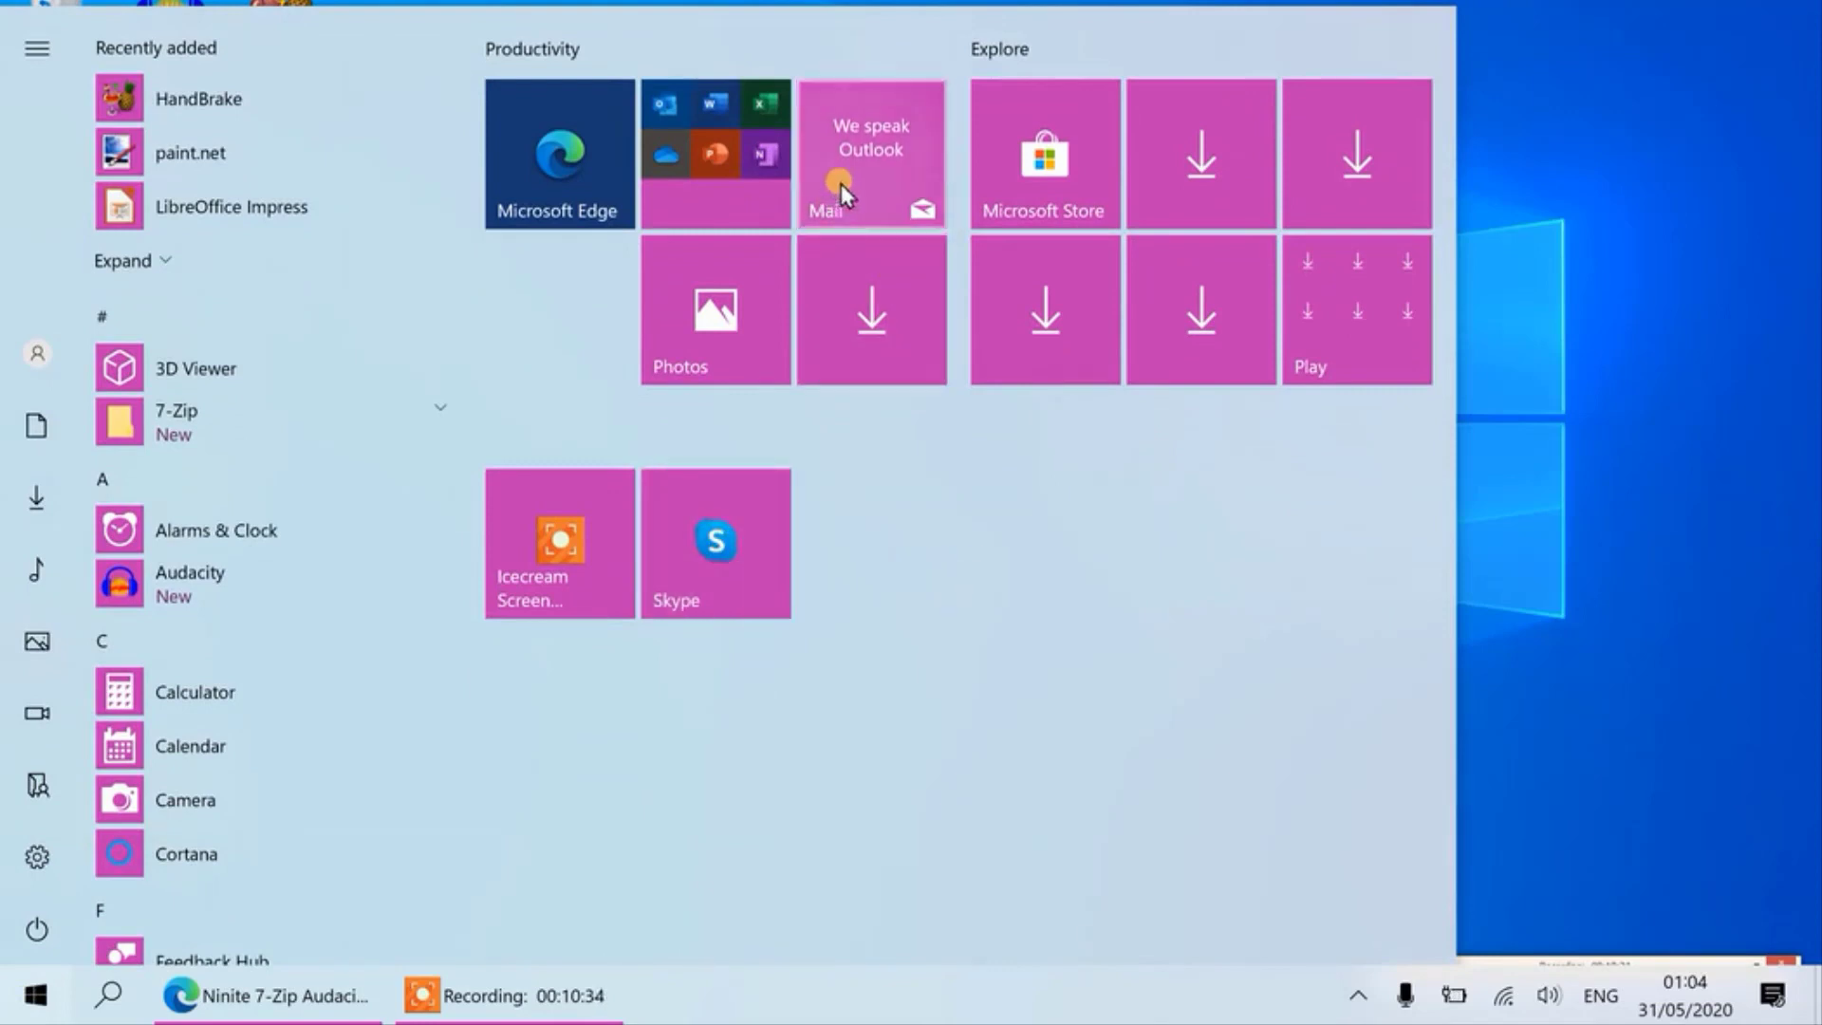
- Unpin the four download placeholder tiles and the Play folder from the Explore group, plus the placeholder tile in Productivity
right_click(1200, 166)
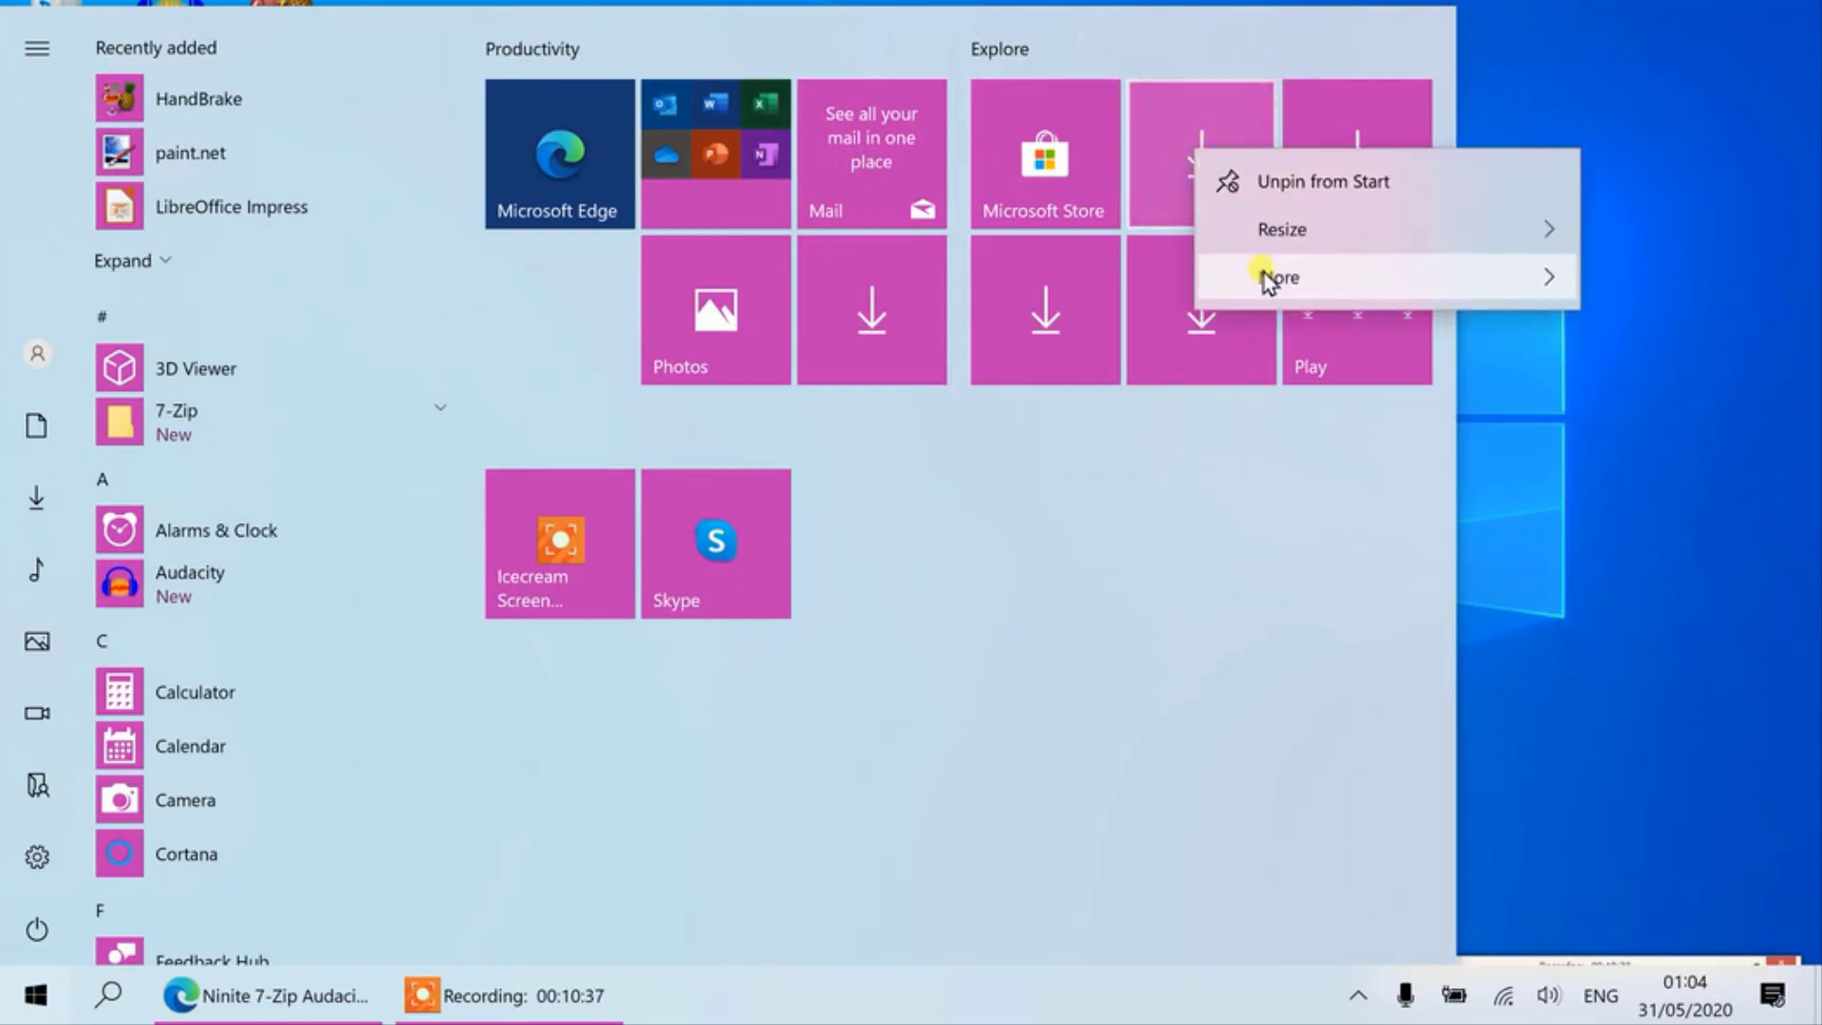
click(1274, 190)
right_click(1341, 155)
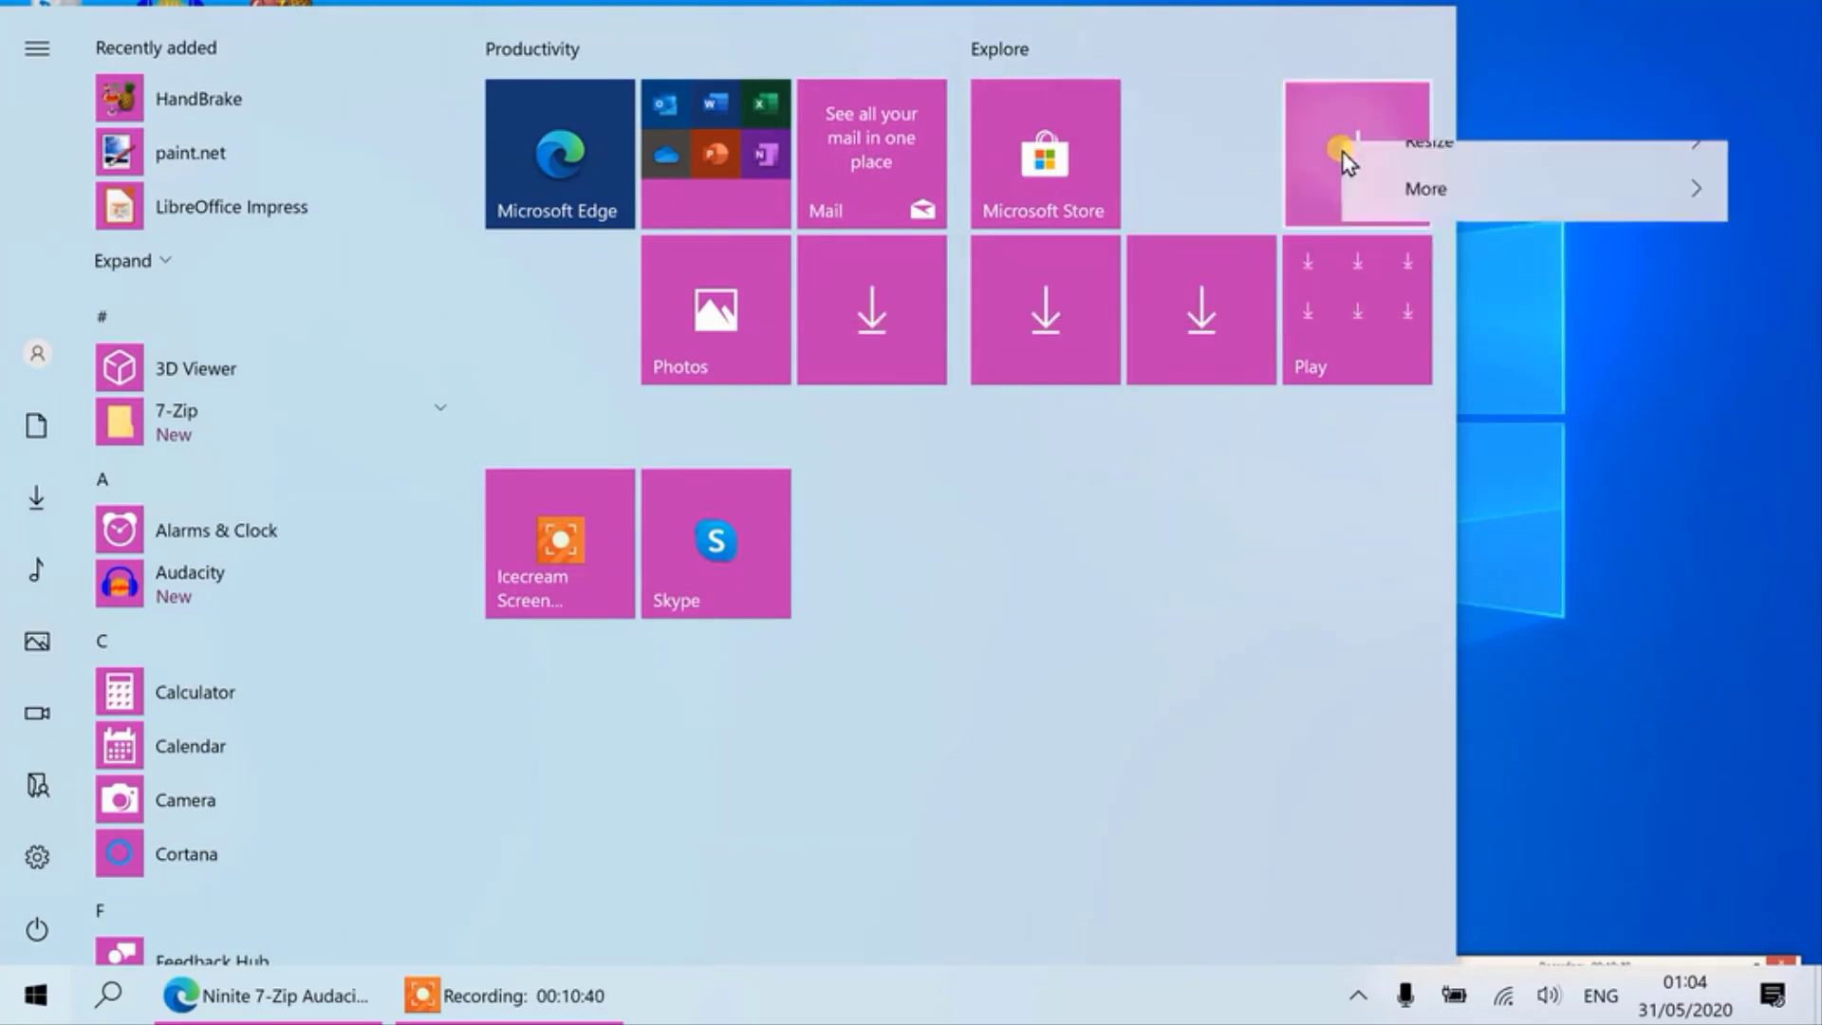
click(1371, 171)
right_click(1329, 278)
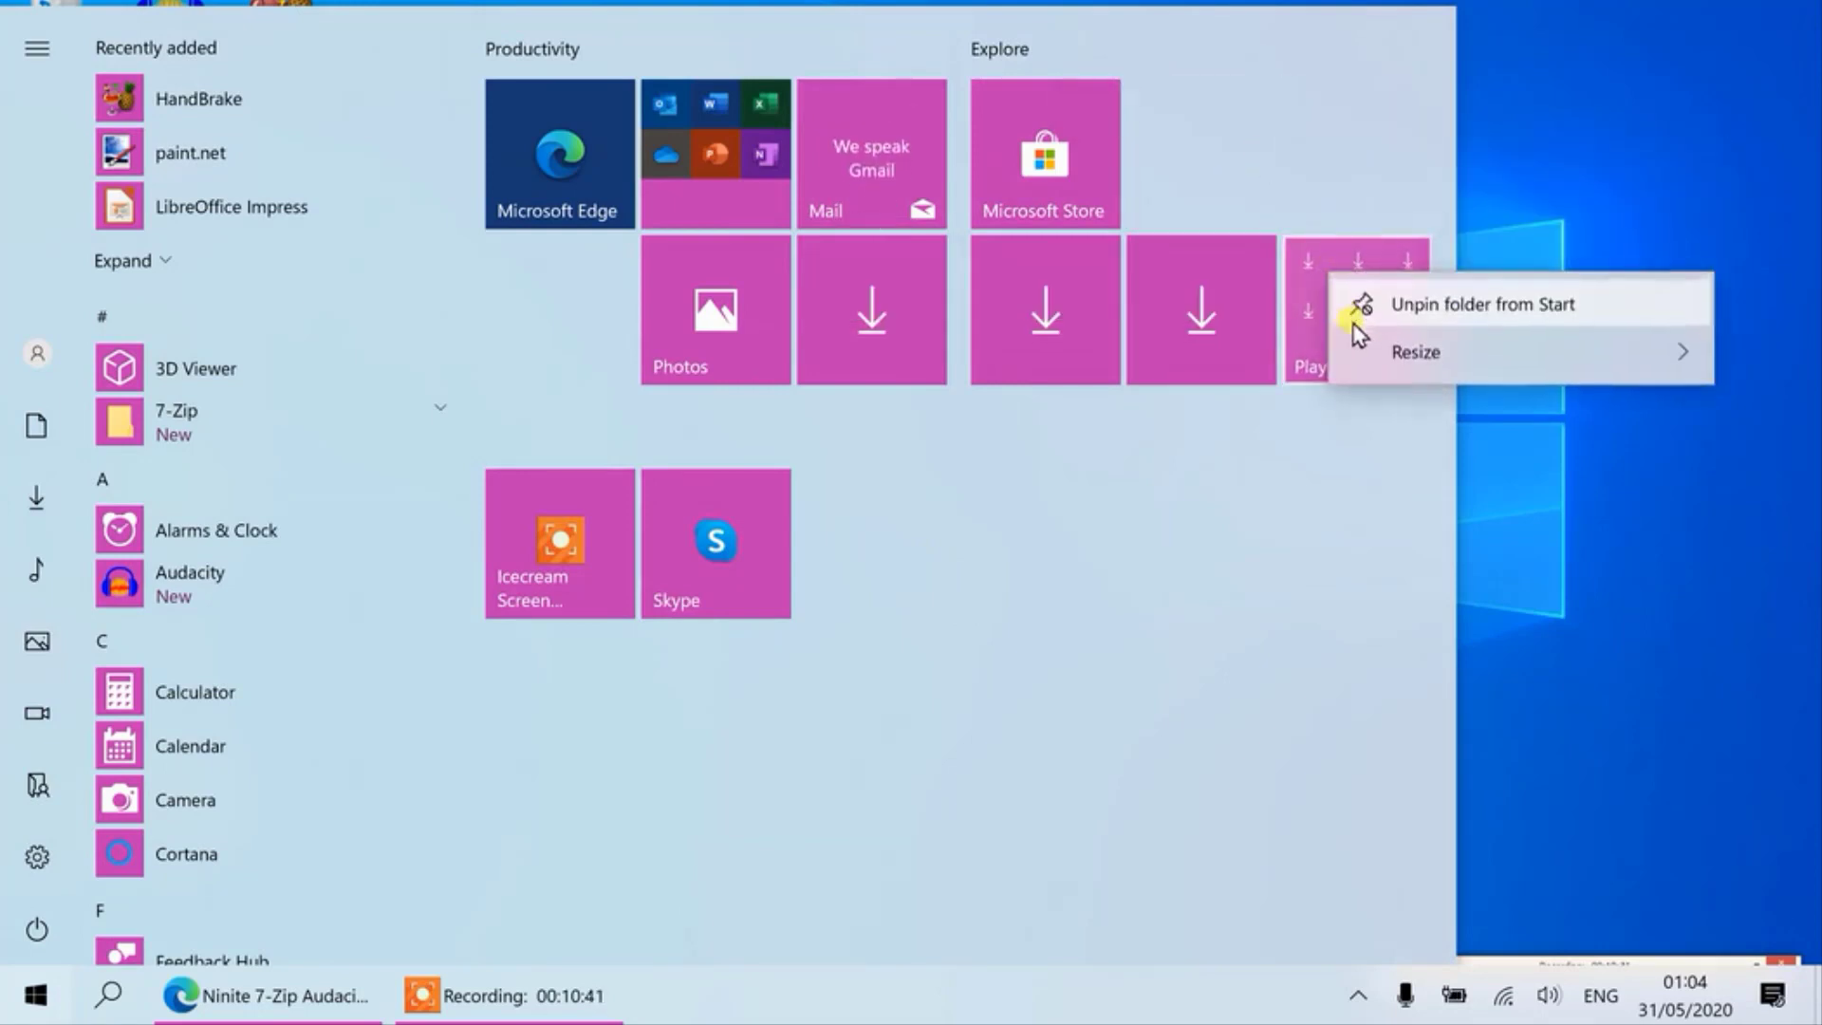
click(1324, 297)
right_click(1219, 294)
click(1251, 325)
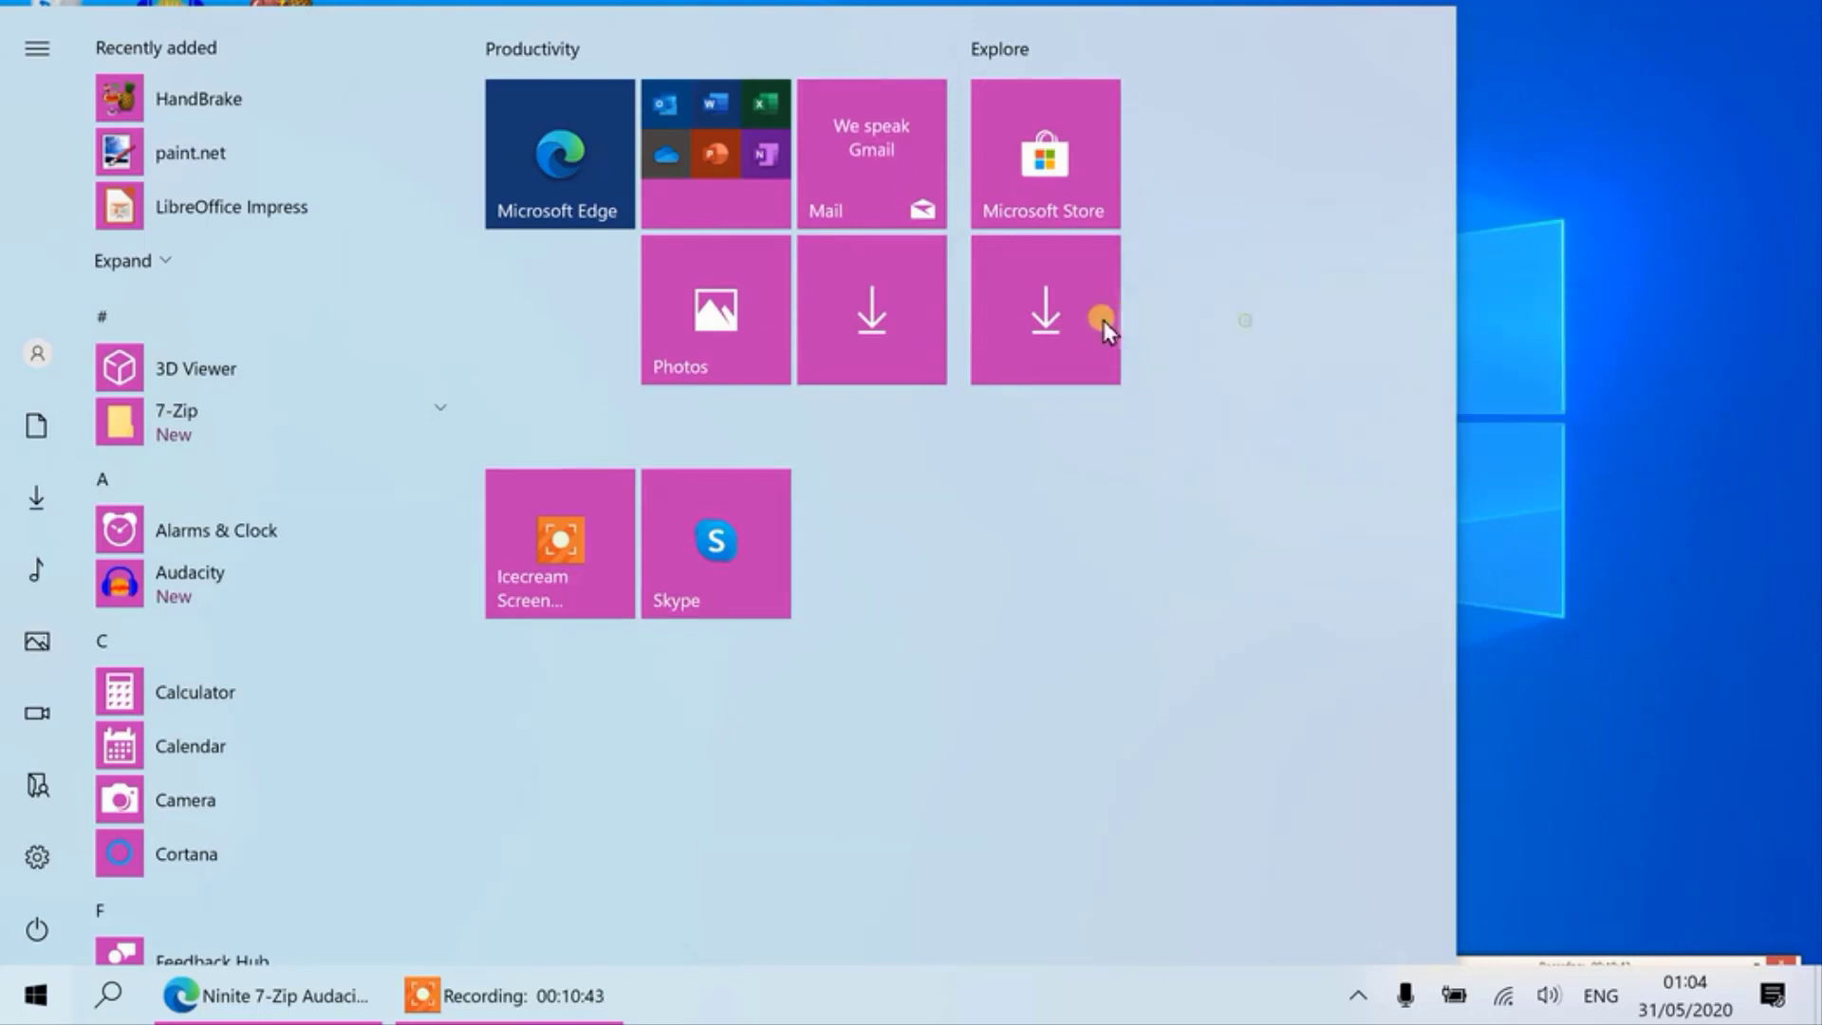
right_click(1062, 308)
click(1094, 325)
right_click(881, 306)
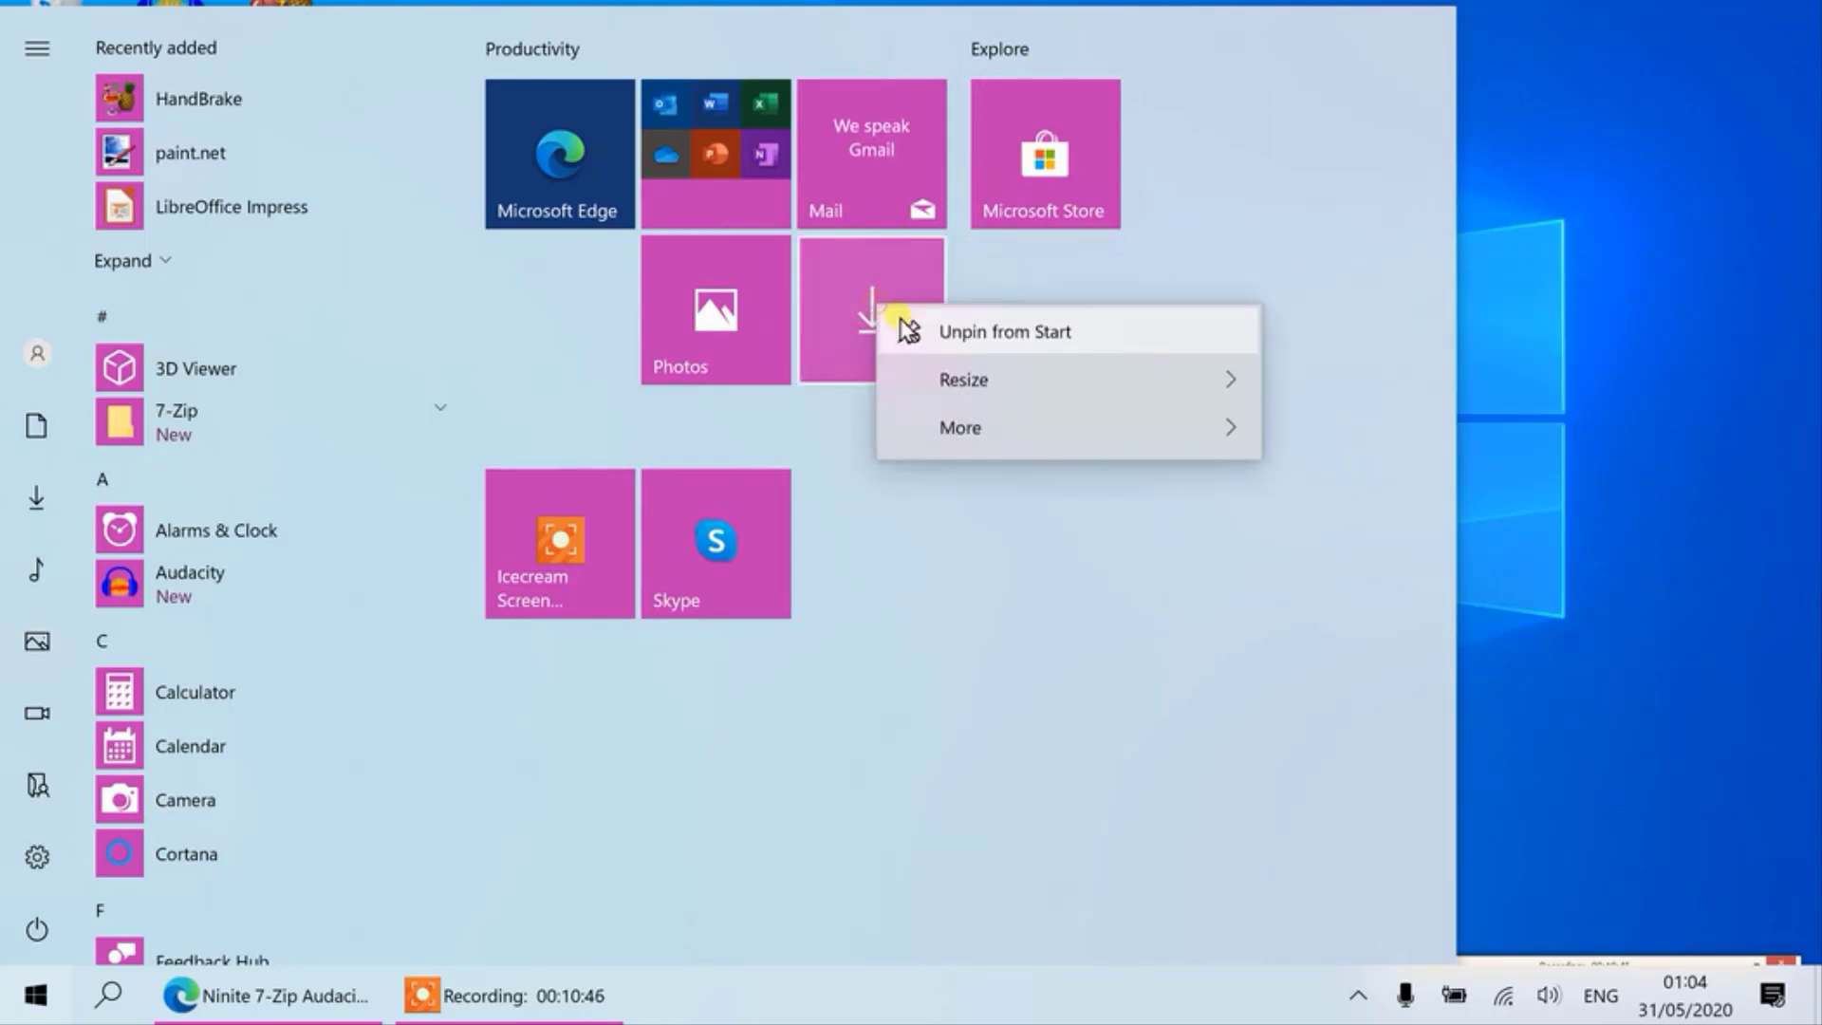
click(909, 328)
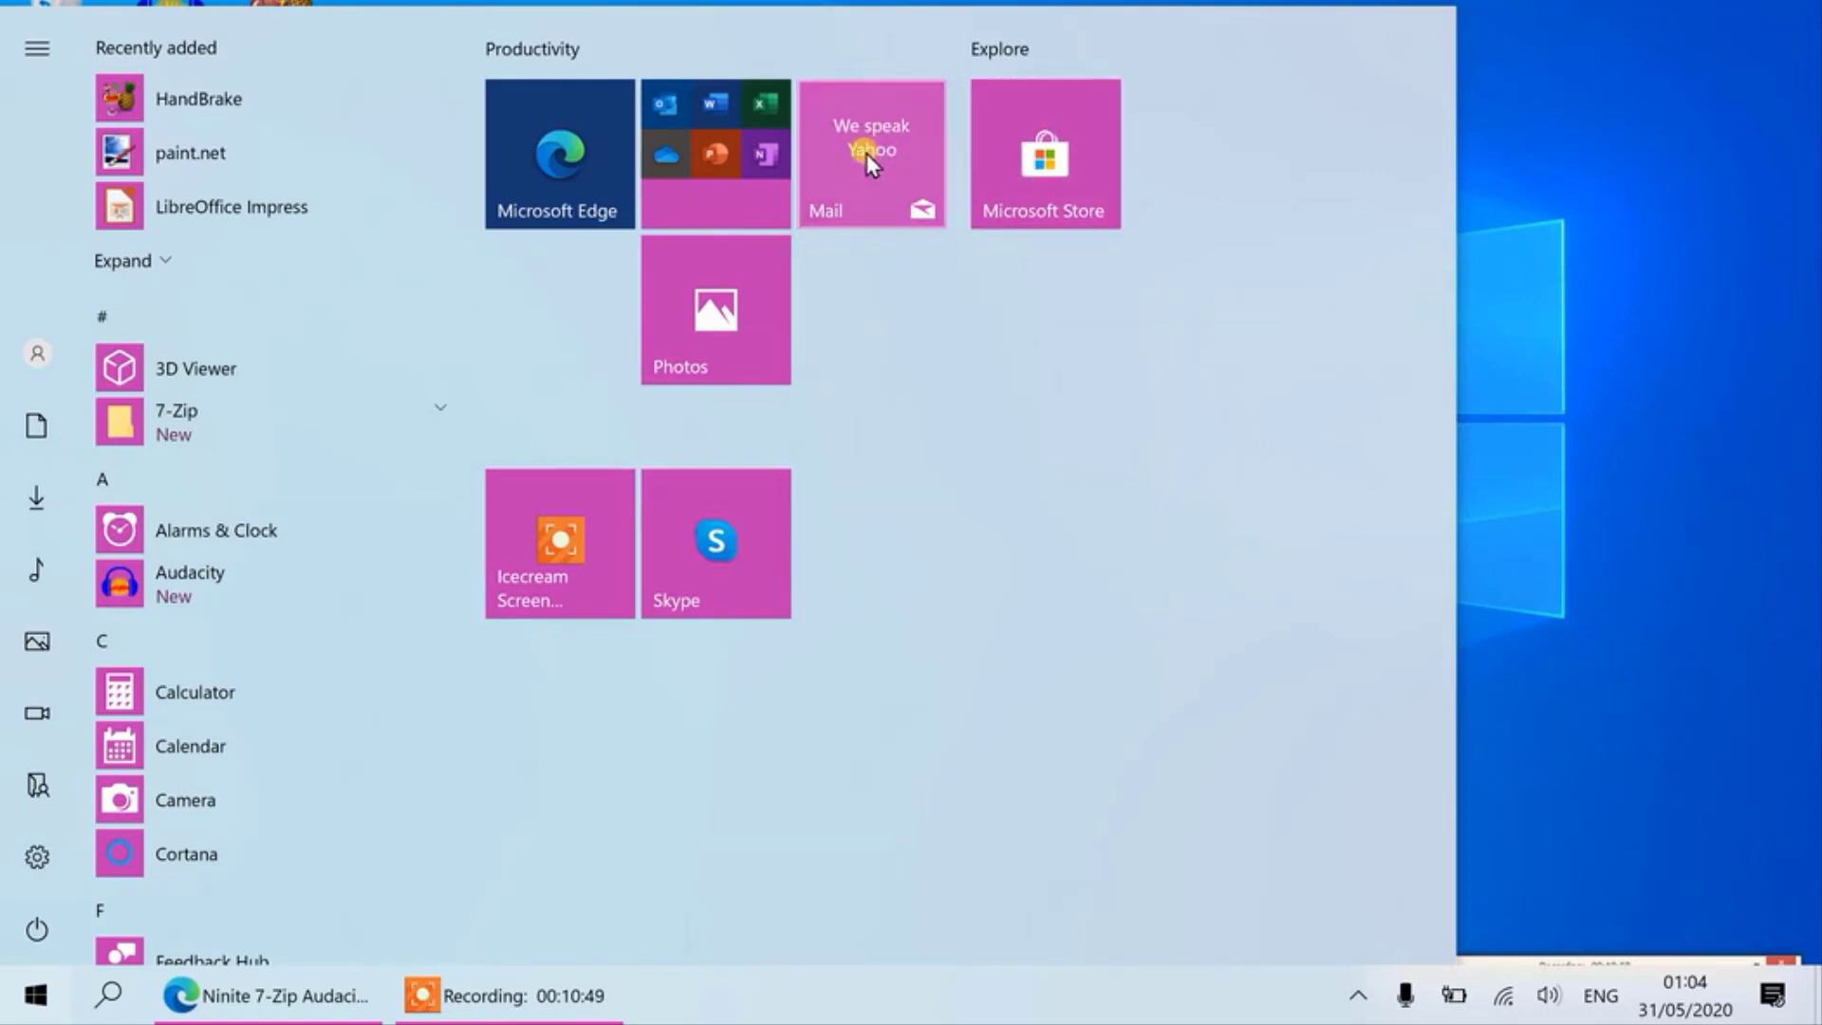
- Move the Mail tile beside Microsoft Store in the Explore group and resize it to Wide
drag(853, 164, 1199, 157)
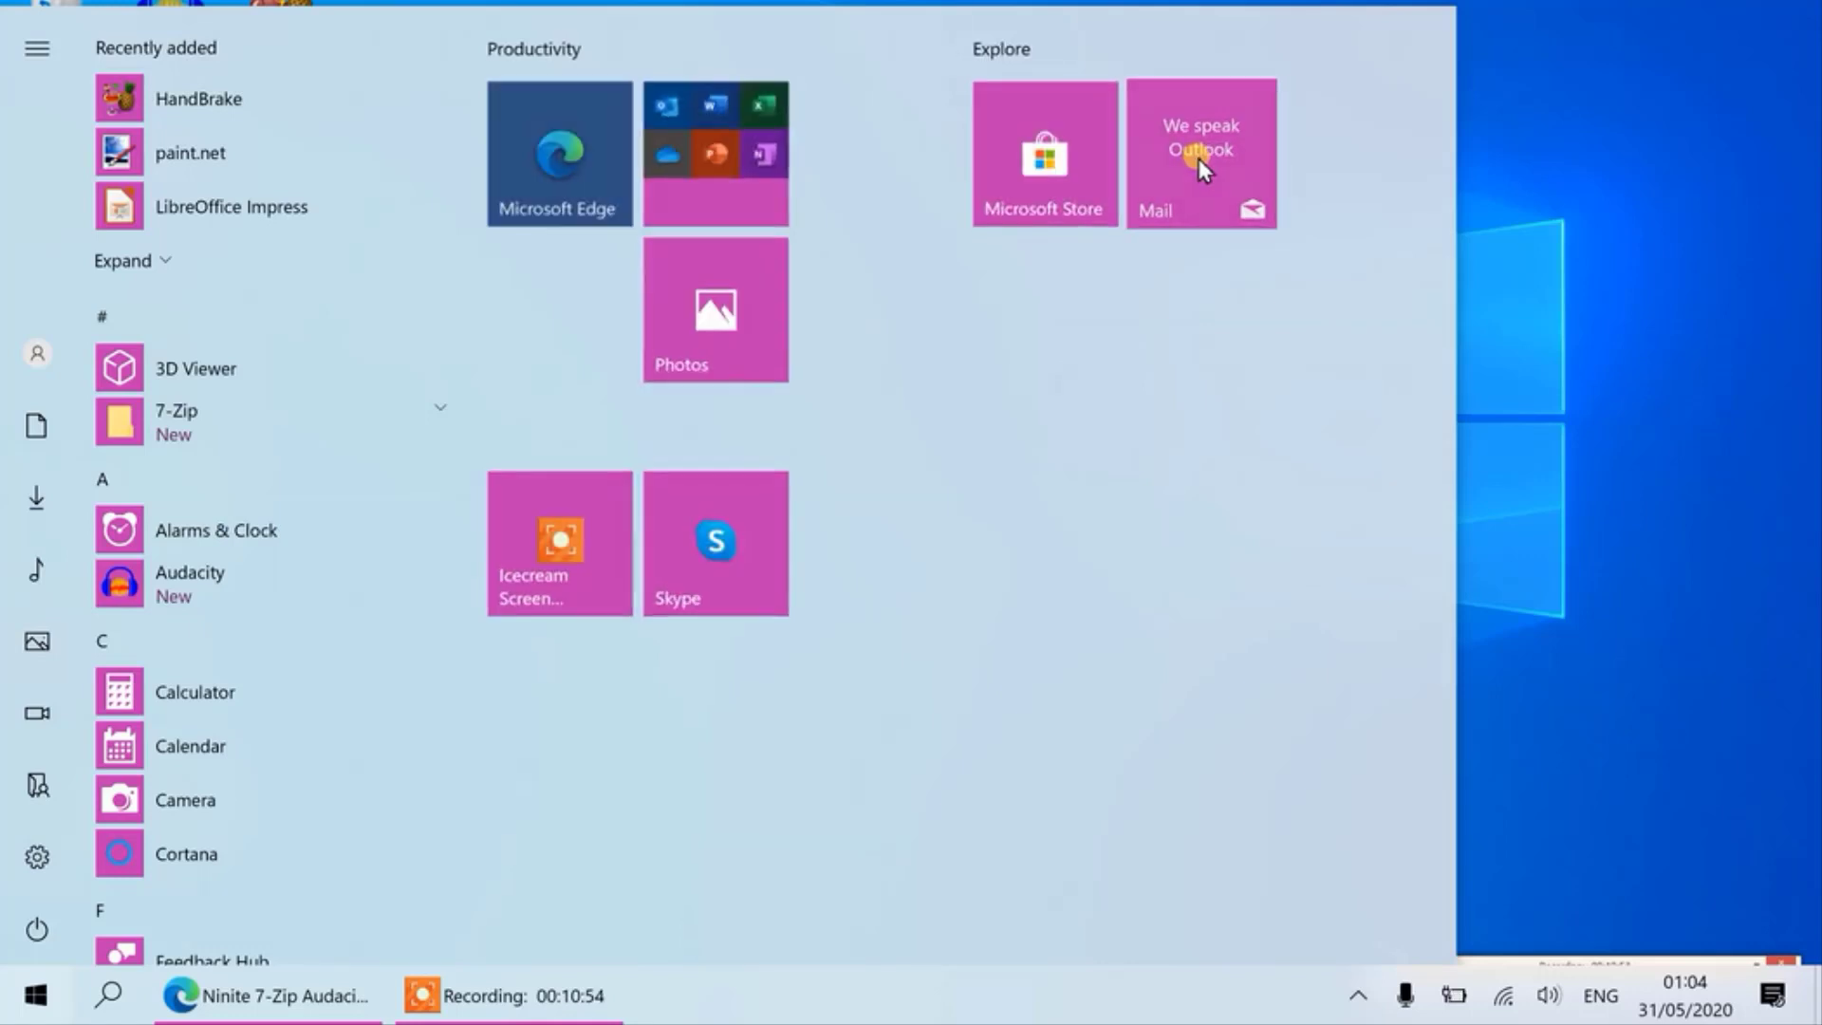
right_click(1199, 158)
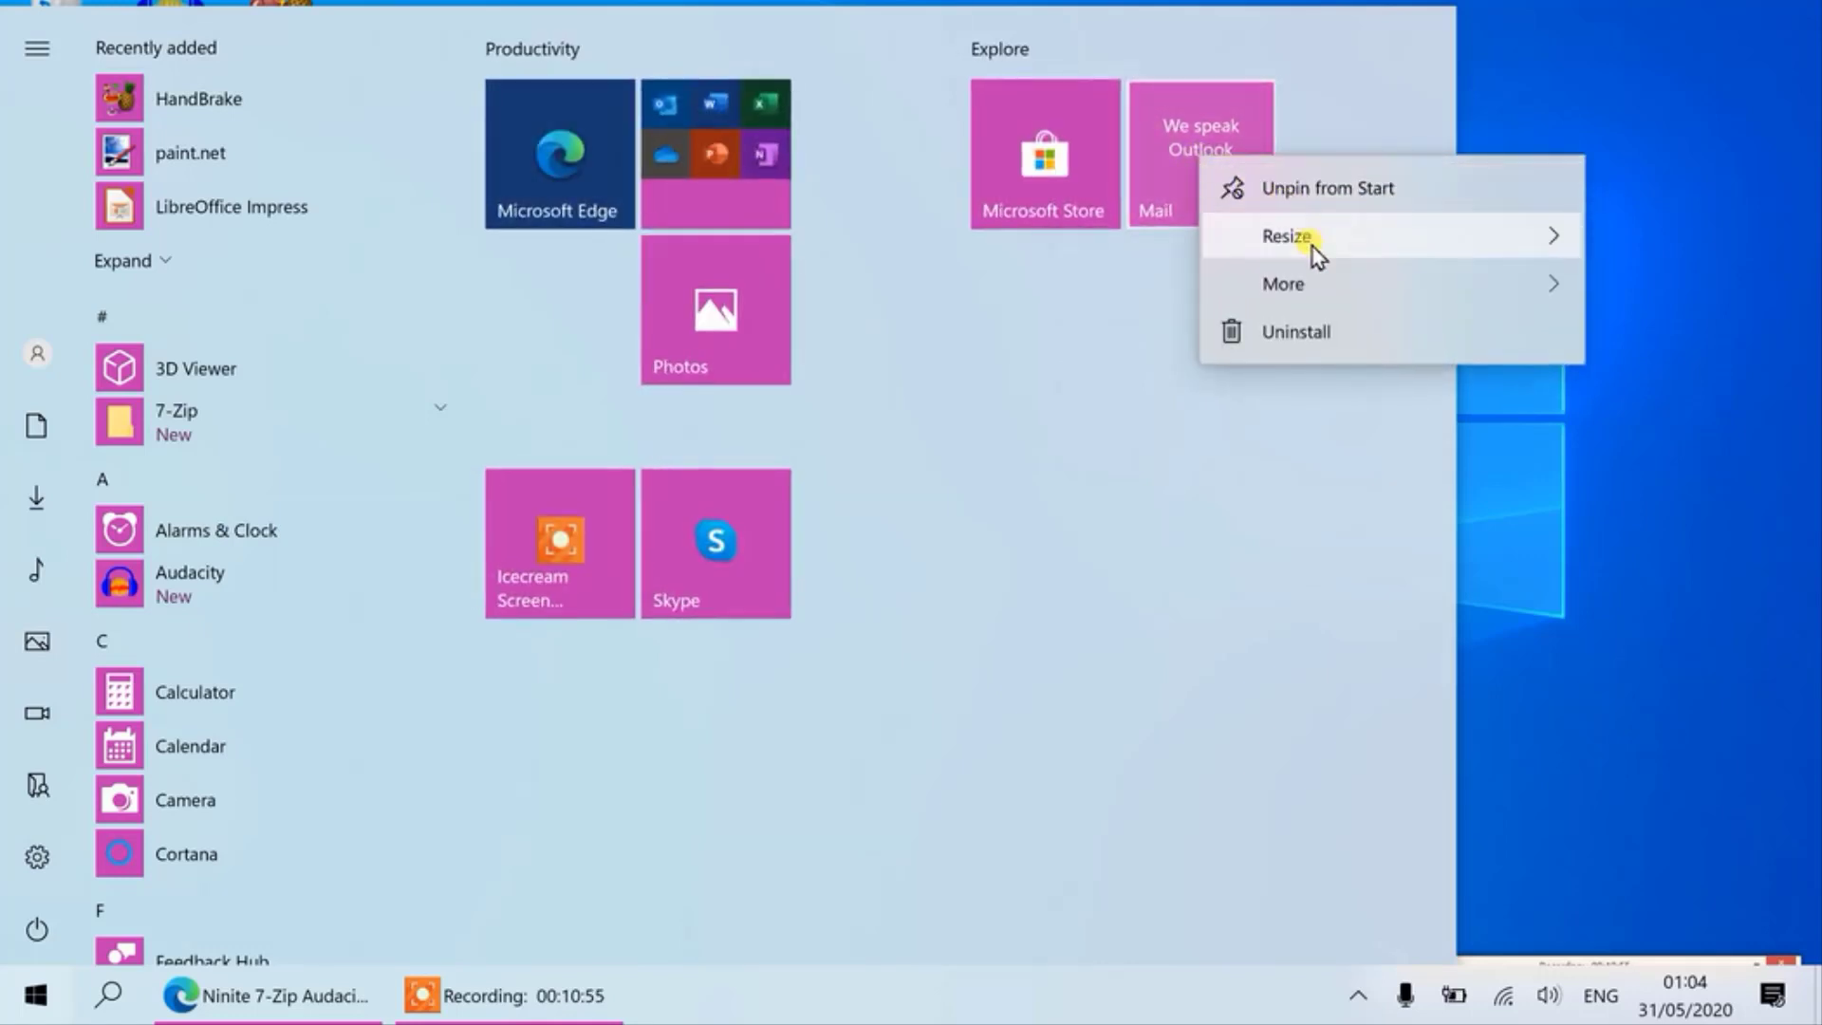
mouse_move(1312, 236)
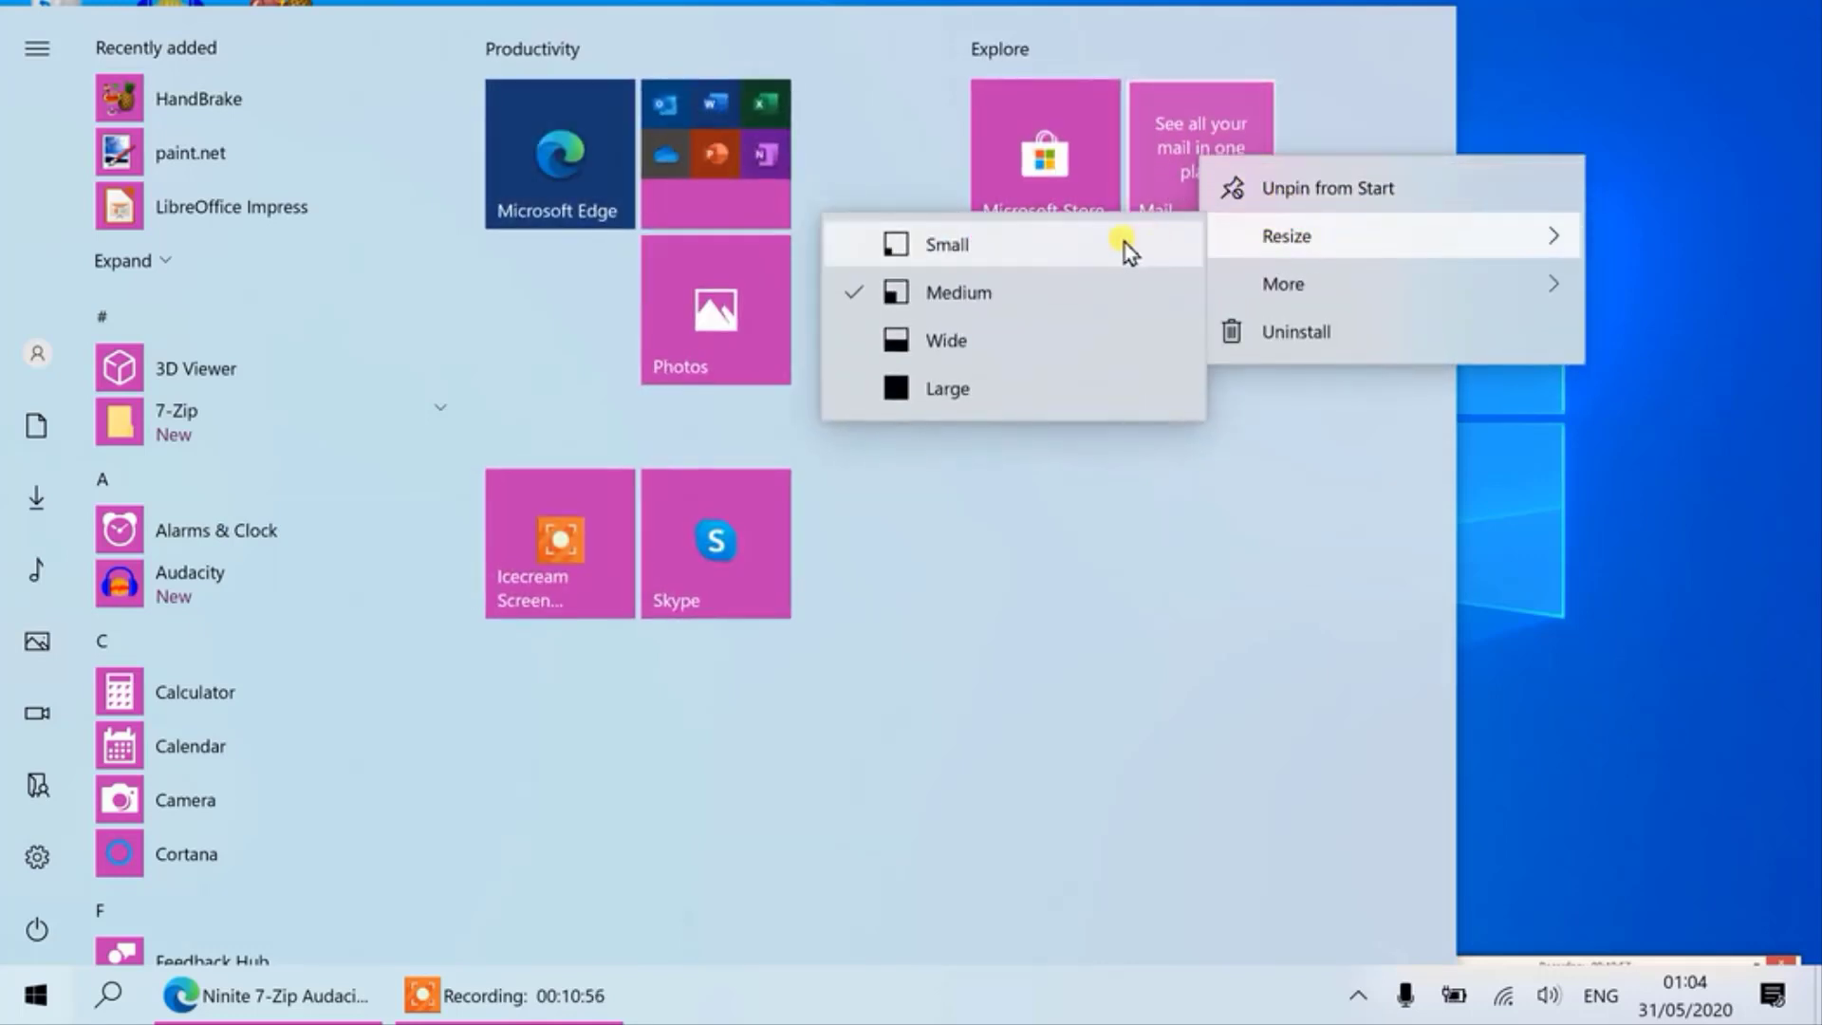
click(1072, 344)
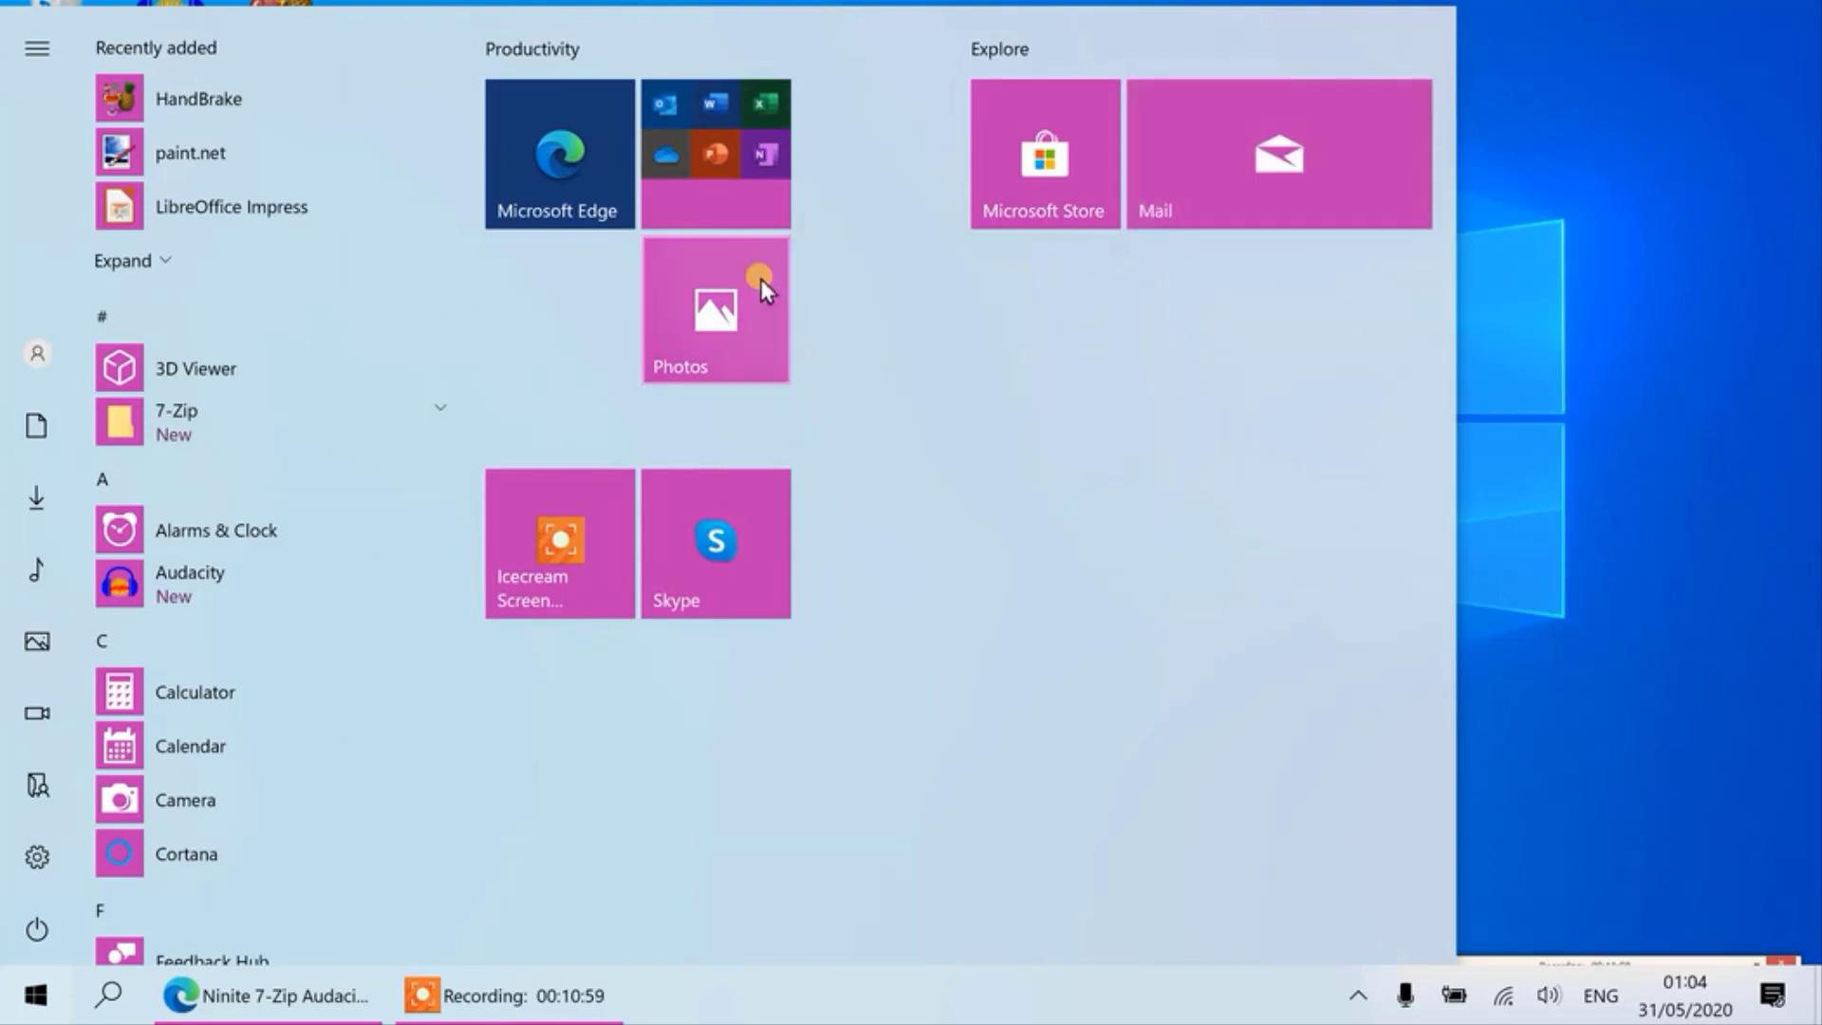
- Unpin the Photos tile from the Productivity group of the Start menu
click(738, 304)
right_click(739, 308)
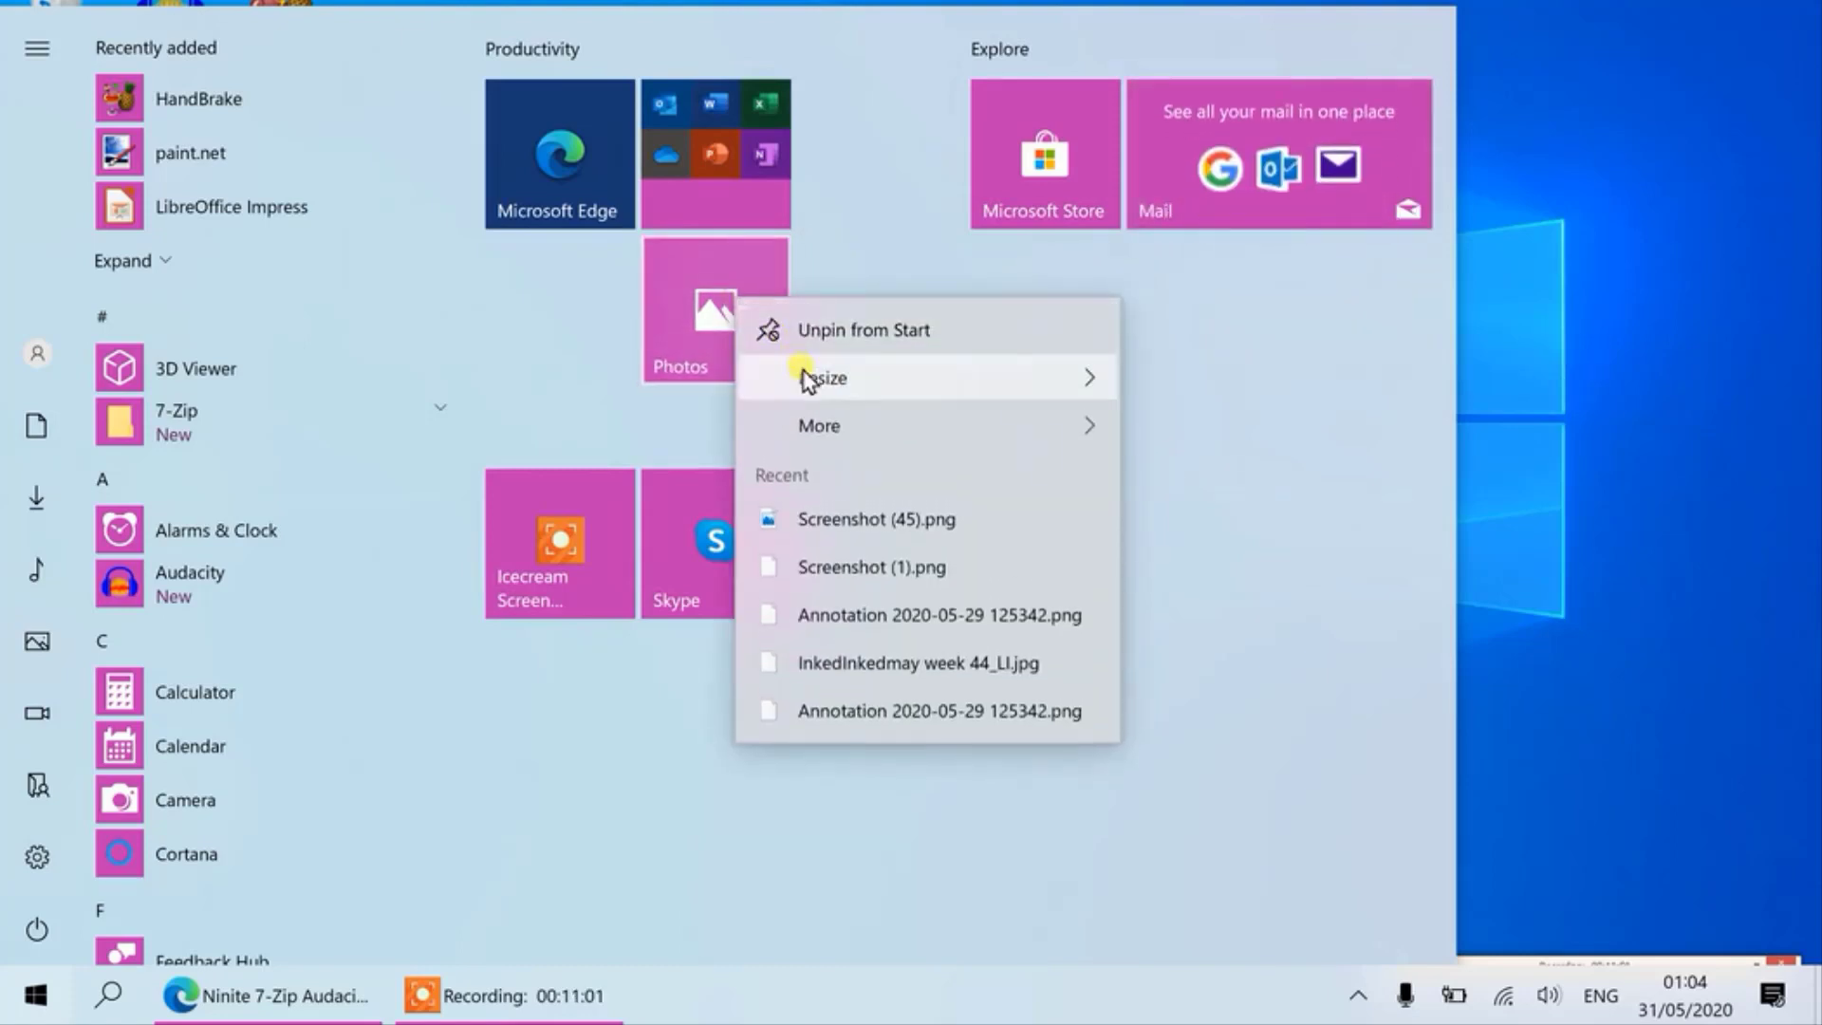
click(818, 331)
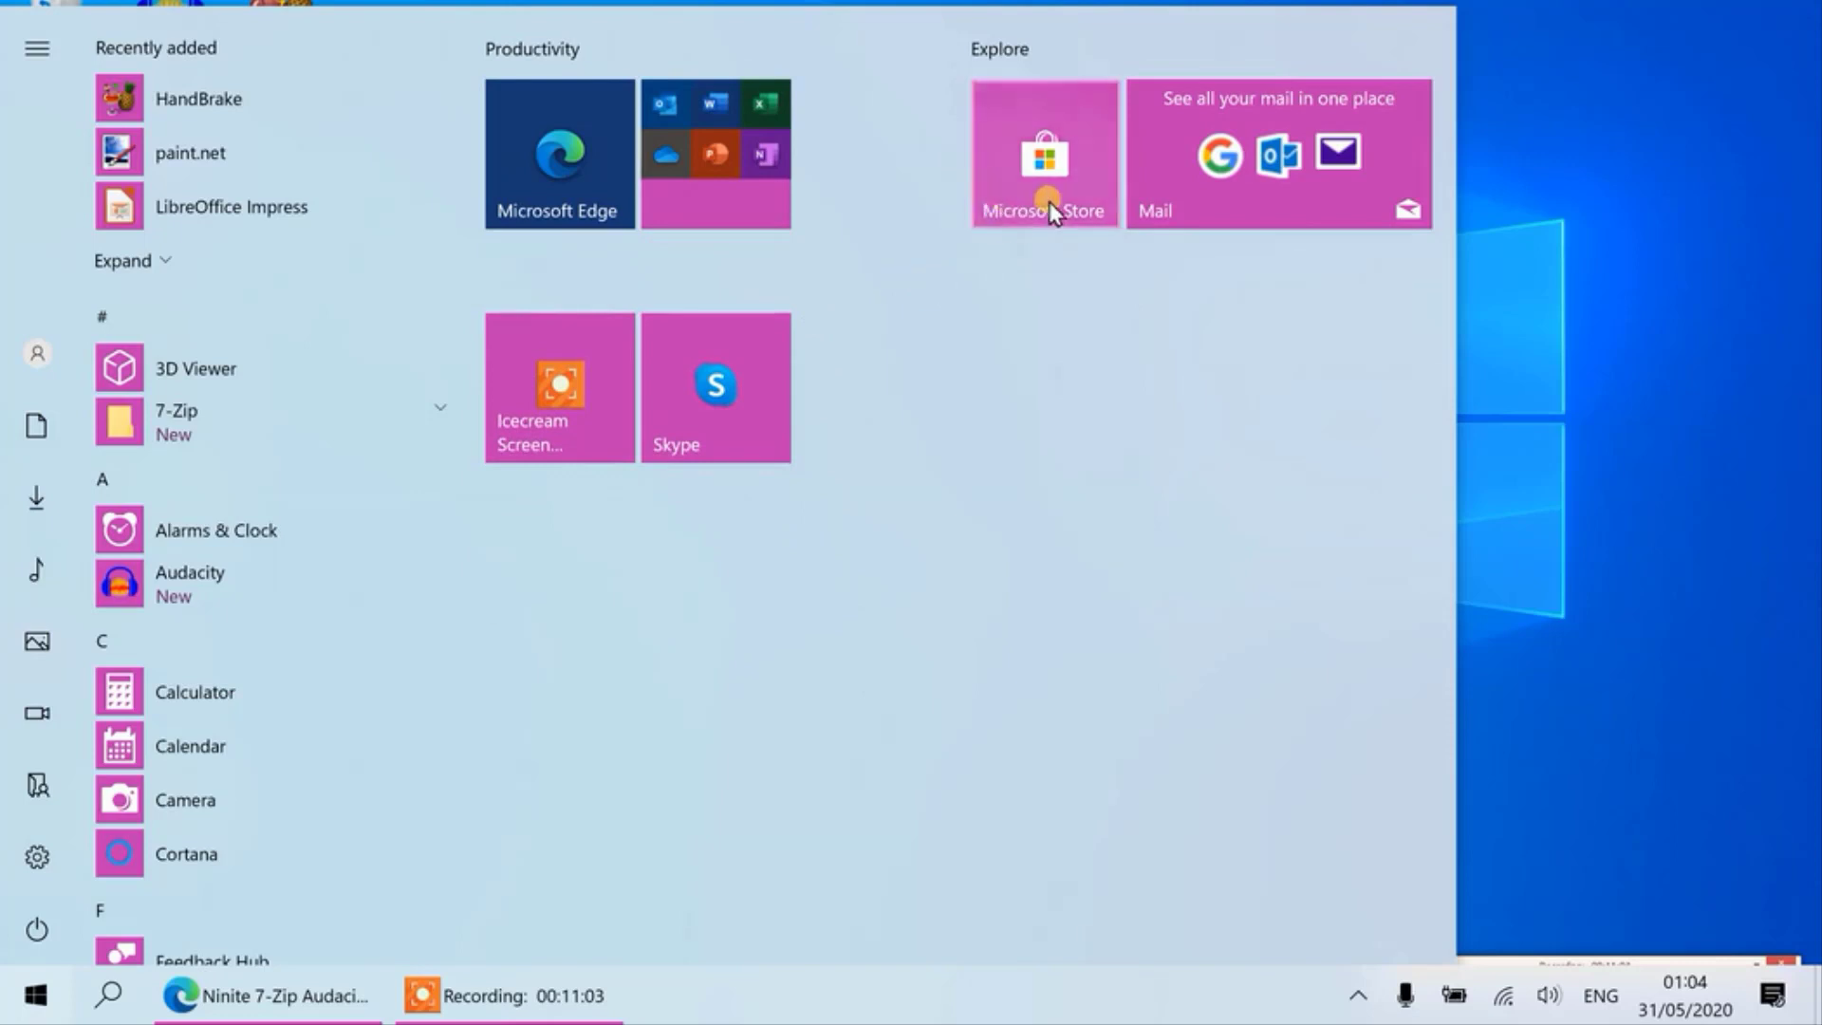
- Expand the Office apps folder in the Productivity group to view its tiles, and collapse it again
click(733, 210)
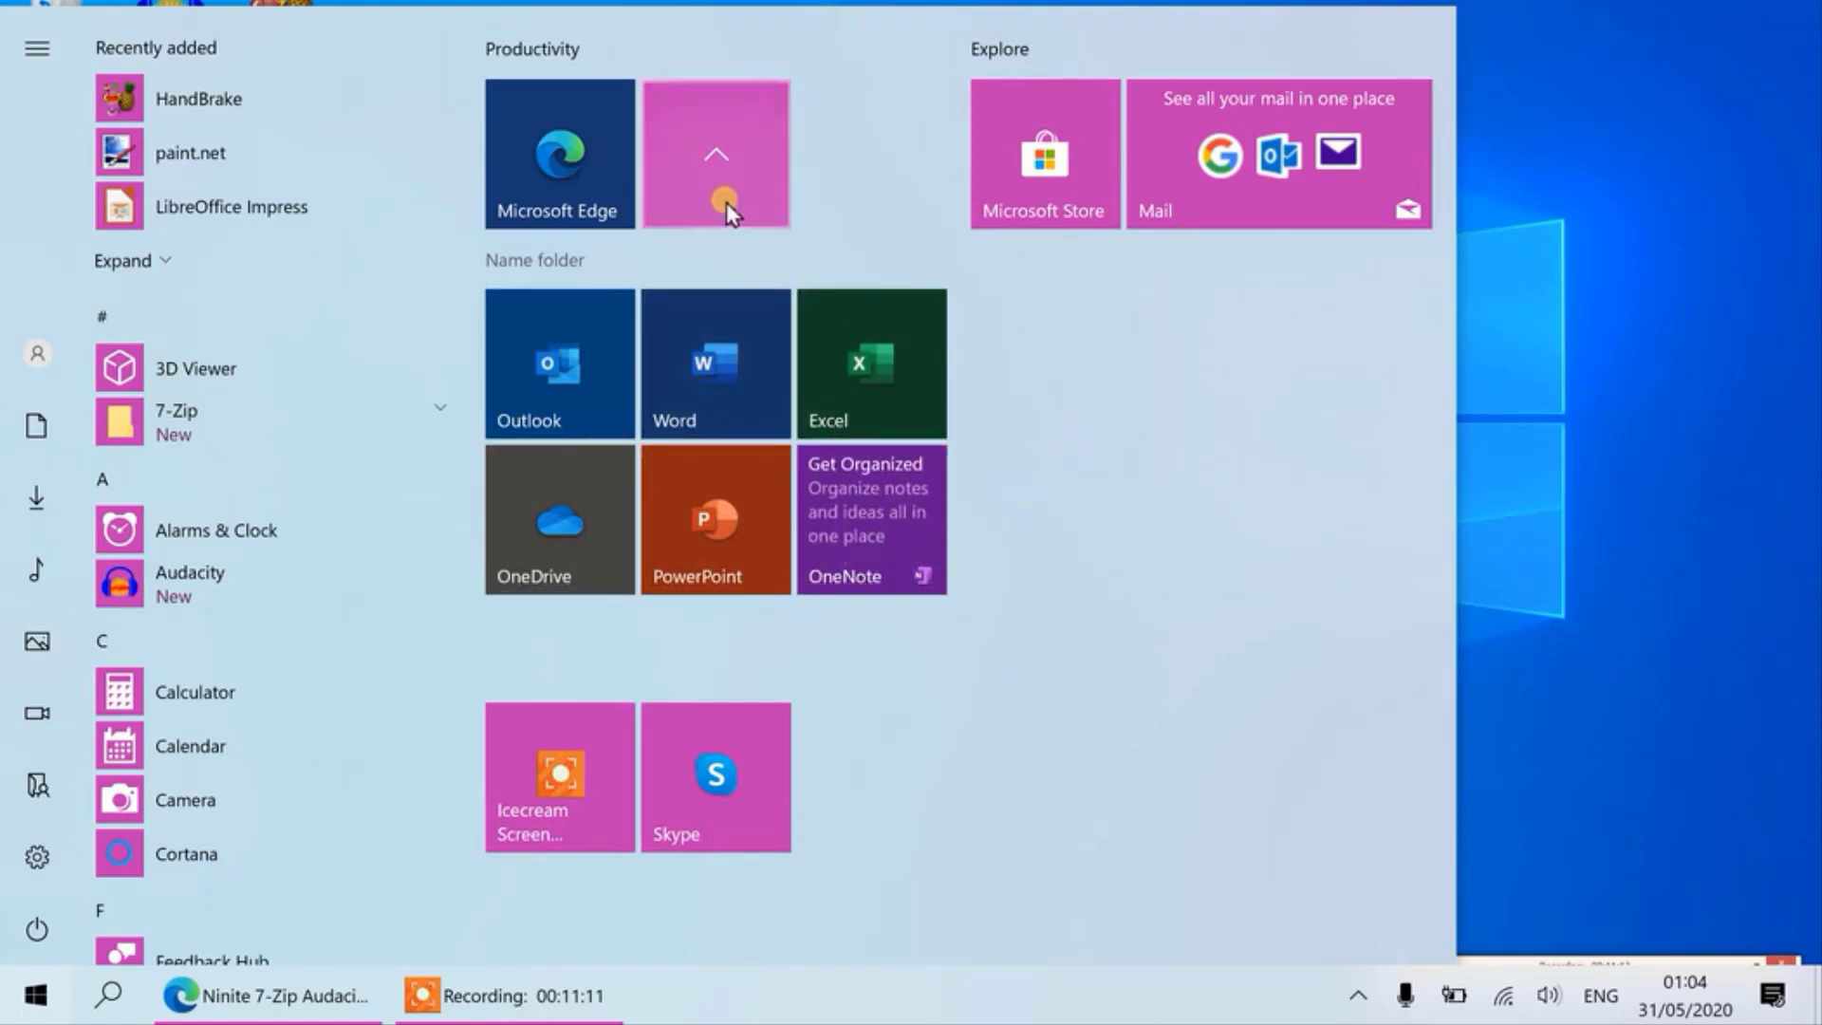
click(731, 164)
click(700, 406)
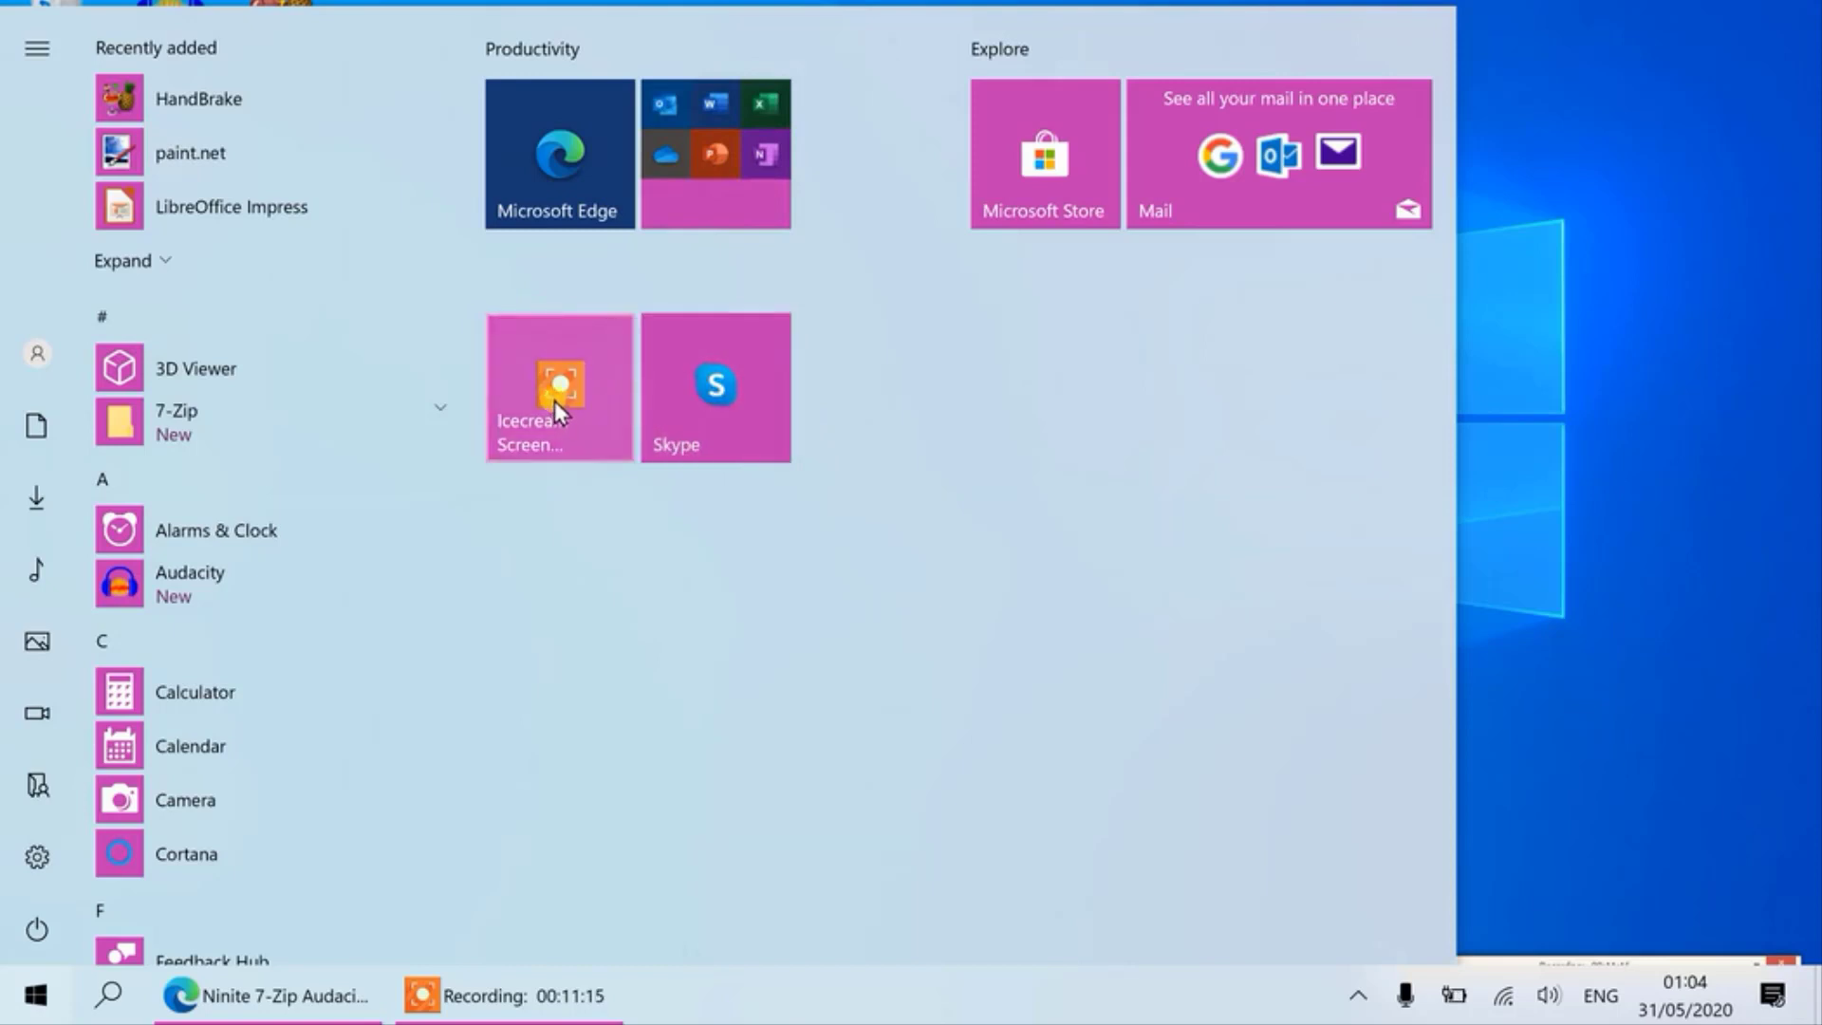
- Move the Icecream Screen Recorder tile beside the Office apps folder and the Skype tile to the start of its row
drag(554, 401, 851, 154)
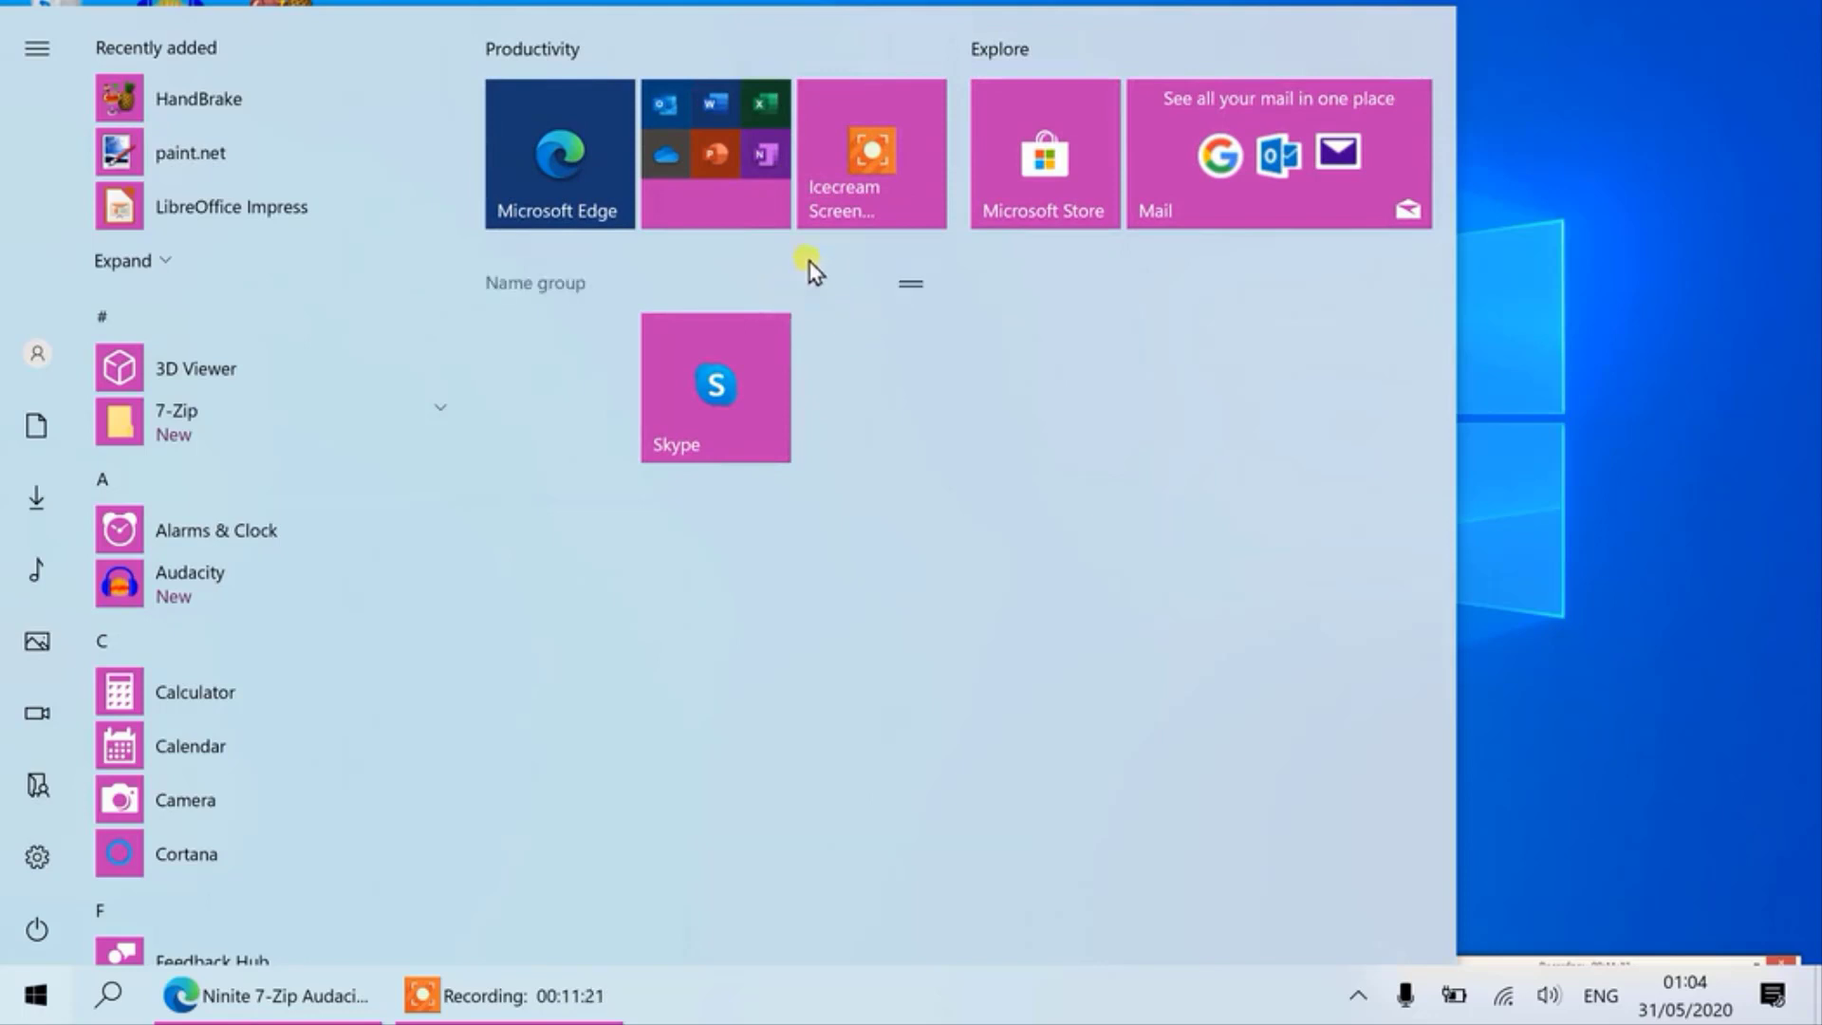
click(708, 359)
drag(628, 395, 560, 393)
click(483, 3)
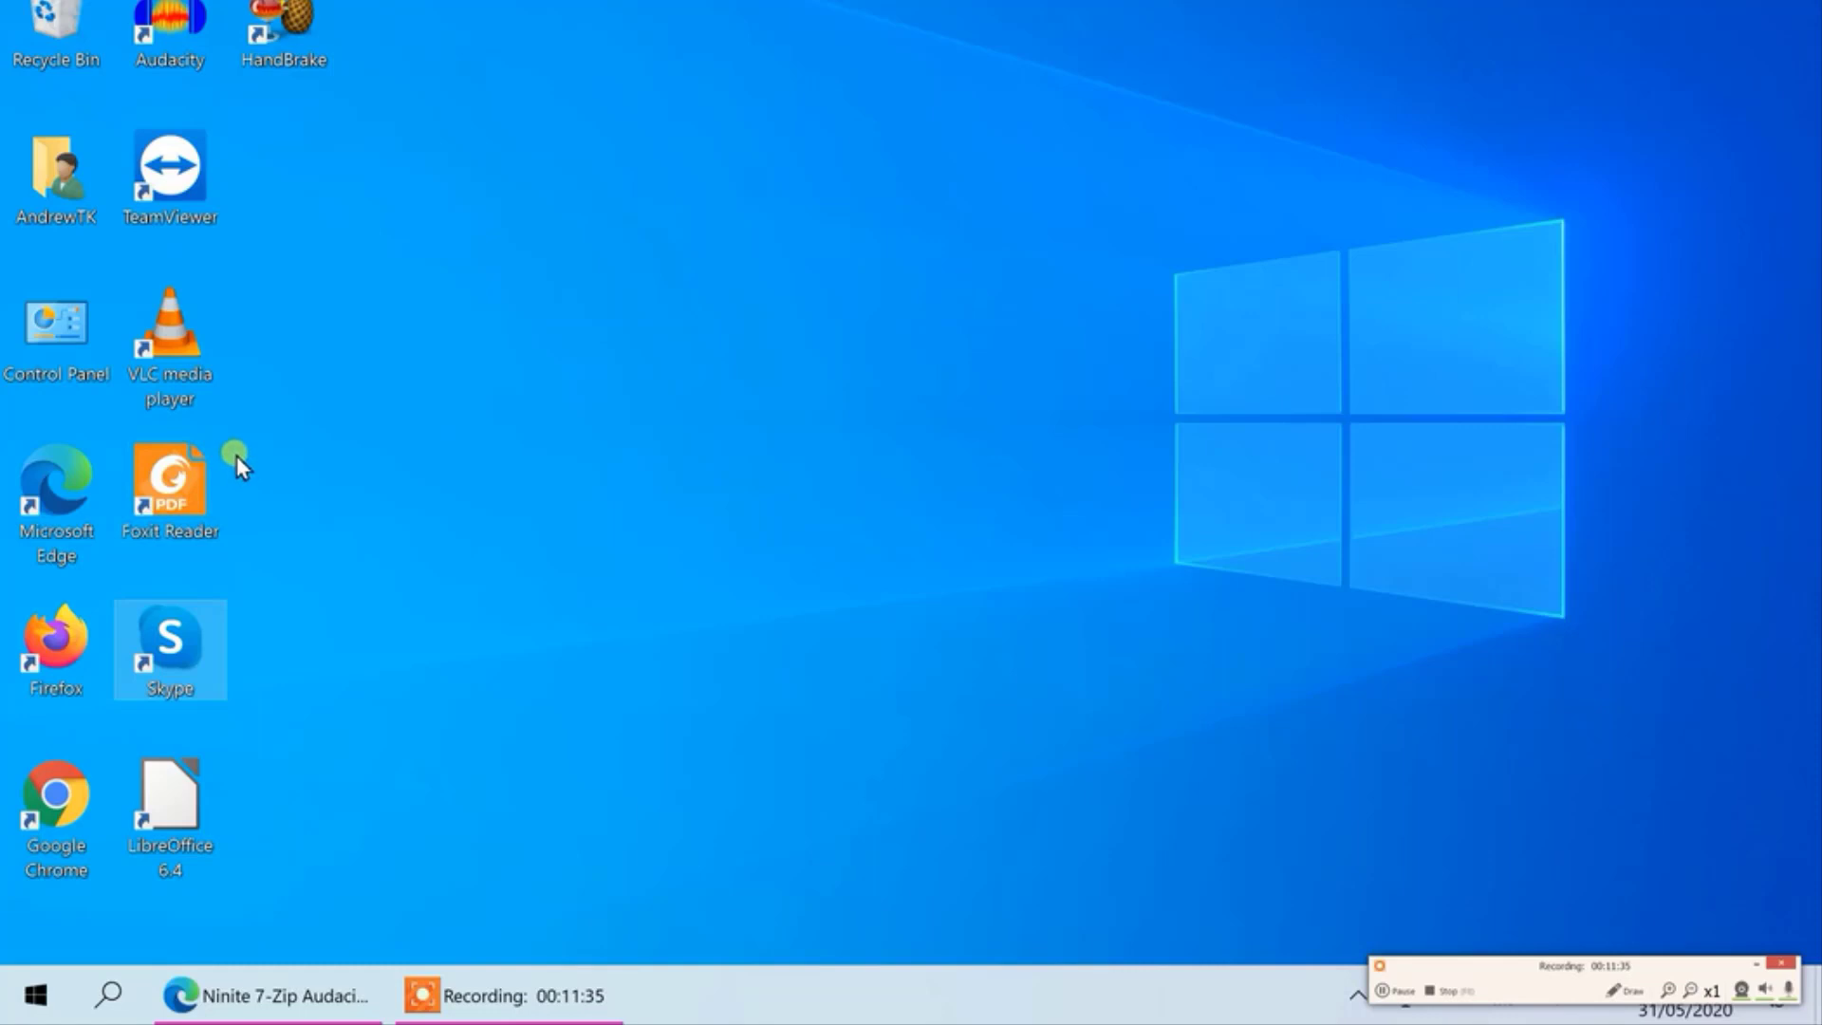
- Pin Foxit Reader to Start from its desktop shortcut and open the Start menu to check the tiles
right_click(190, 489)
click(295, 482)
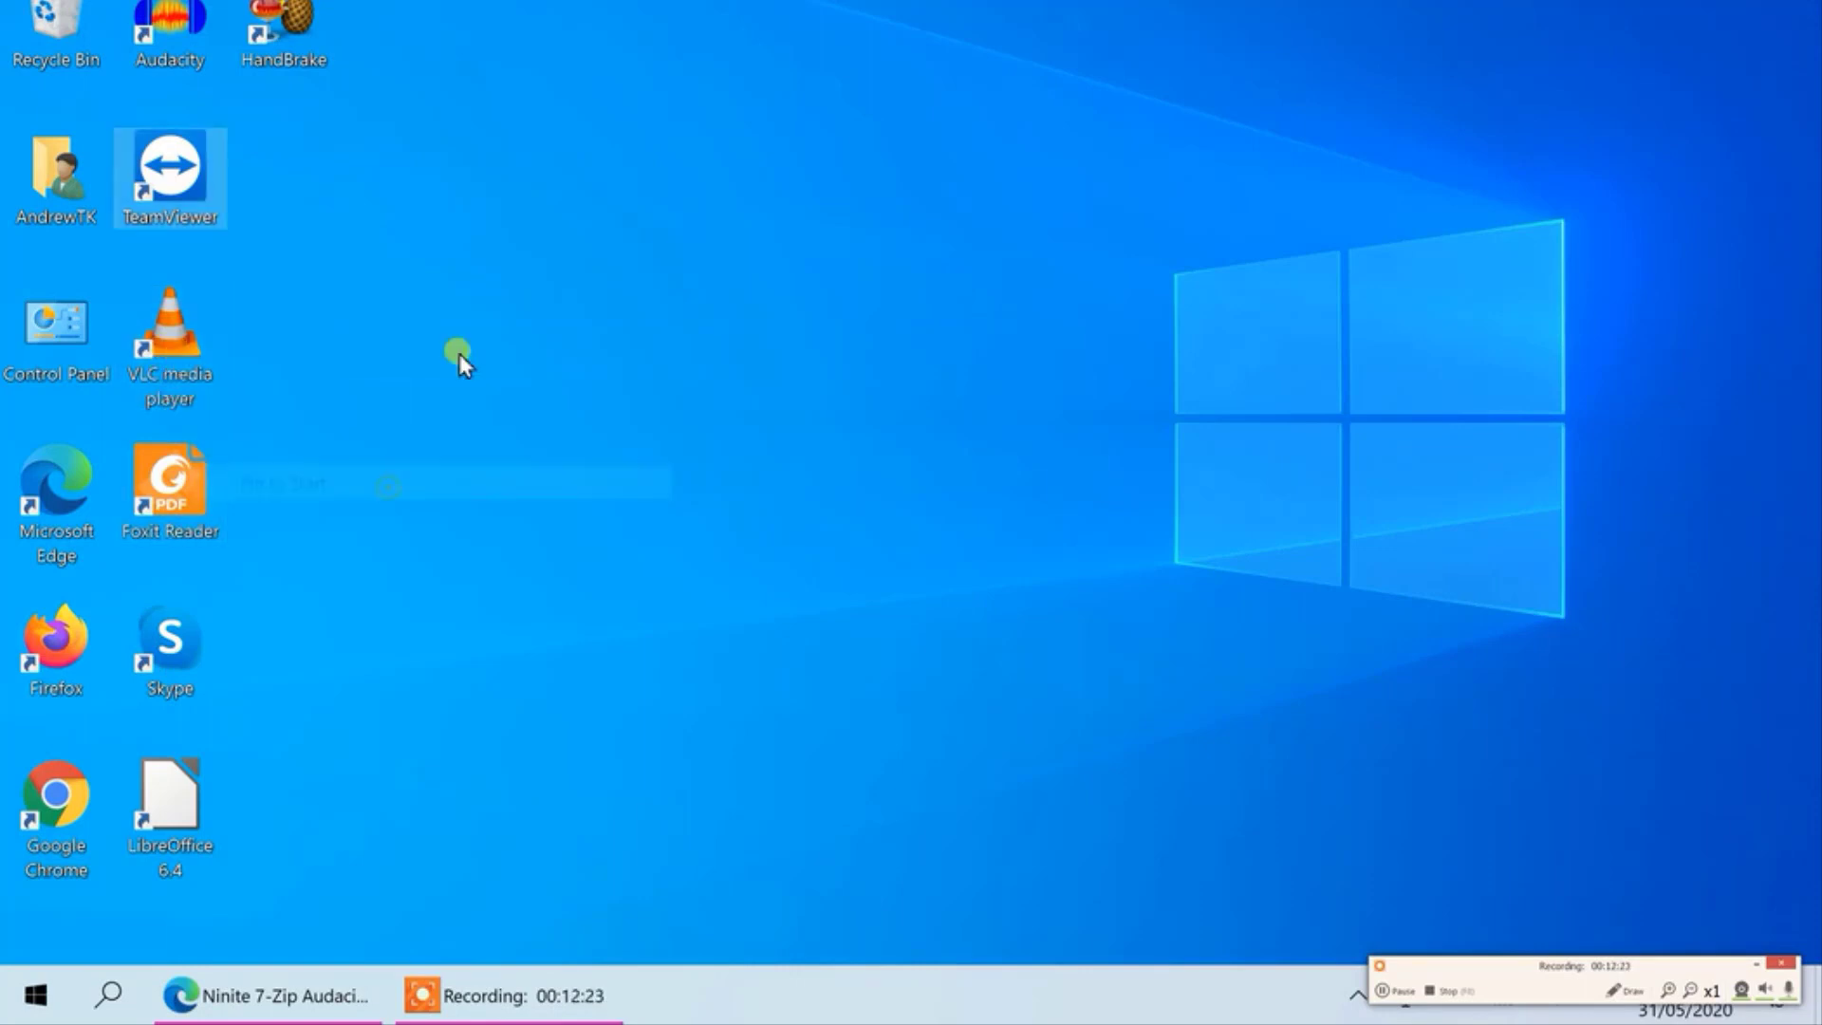
click(462, 160)
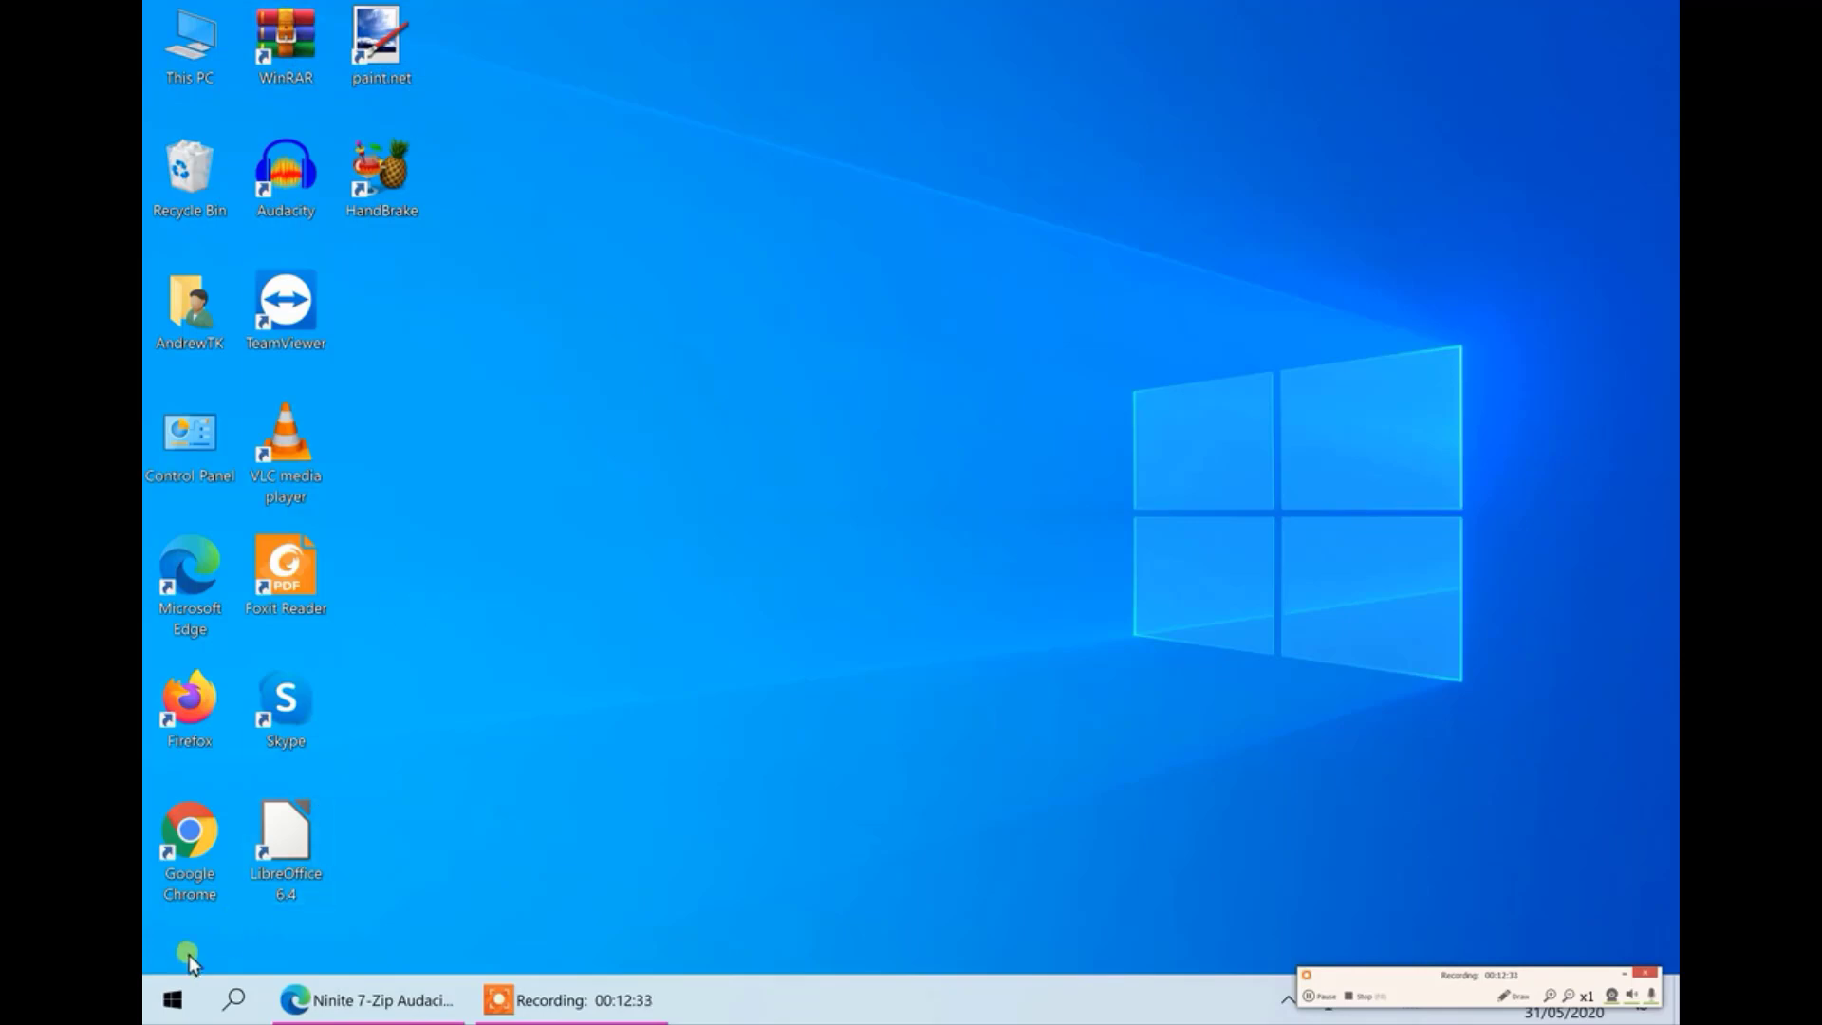
click(172, 999)
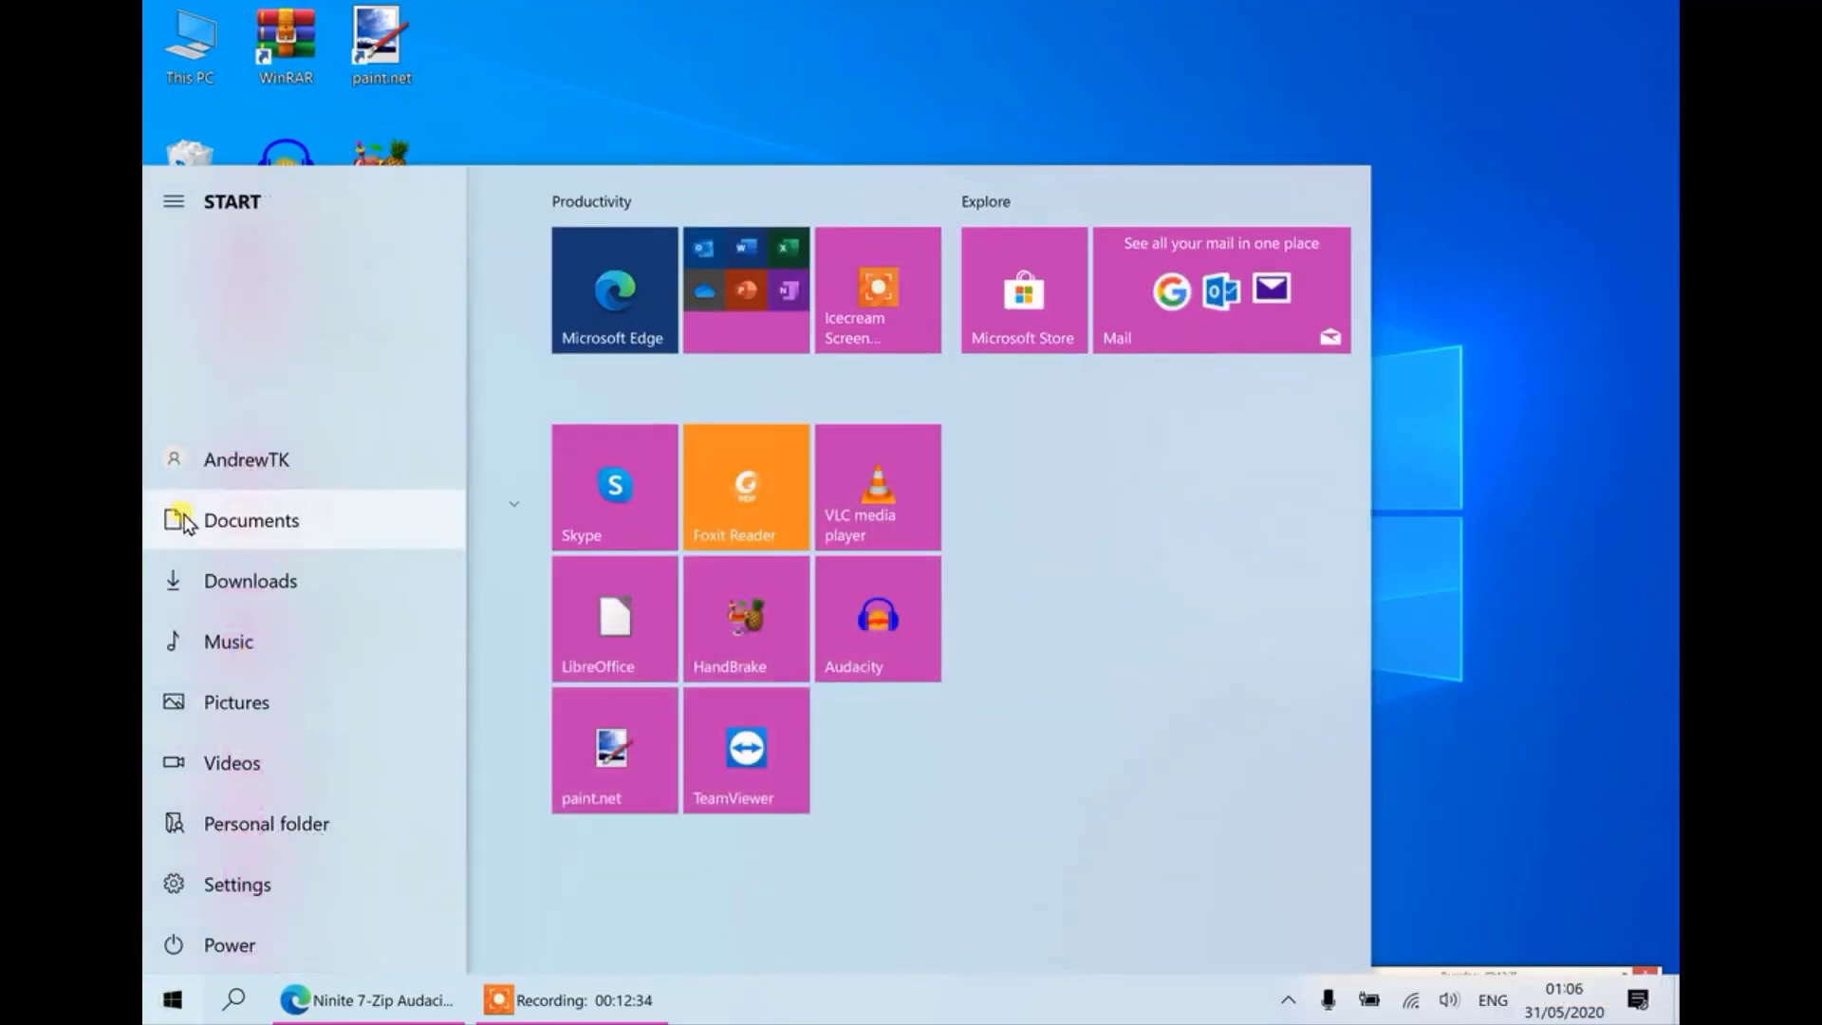
- Extract "z. Oxford International Education Group Lessons.zip" in the Documents folder with 7-Zip into the same folder
click(301, 517)
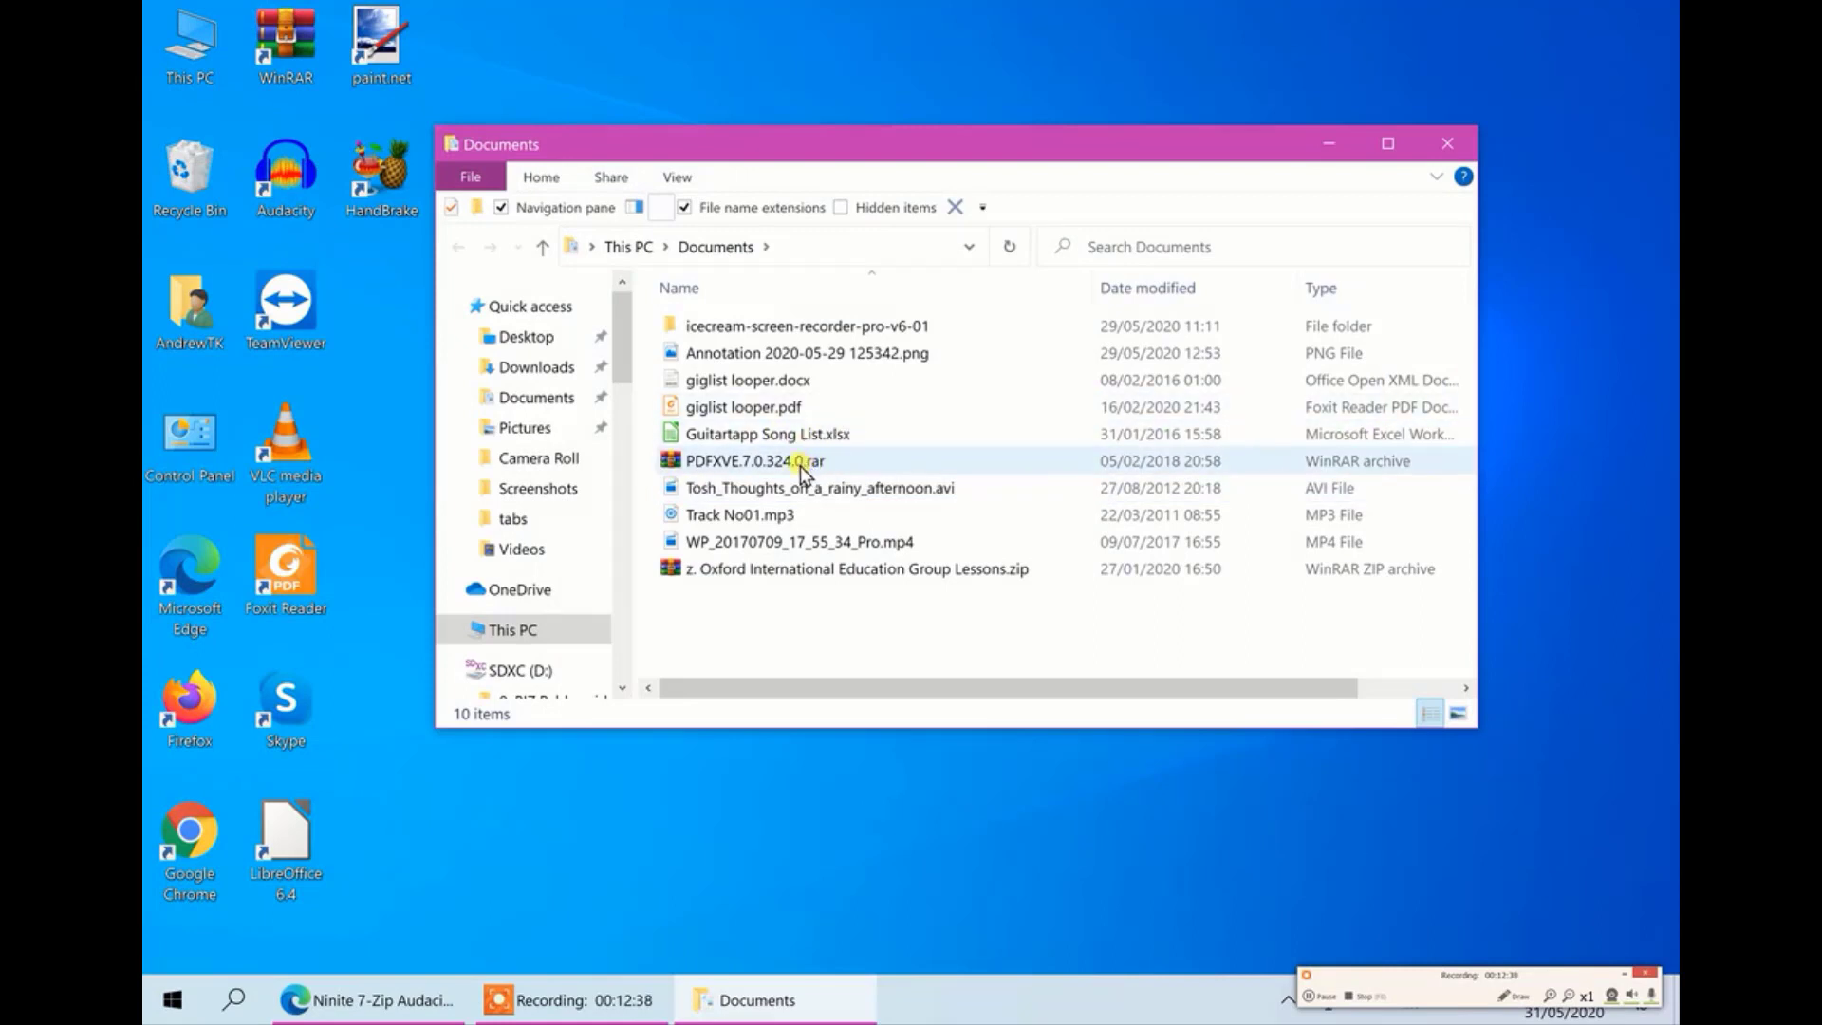
click(794, 465)
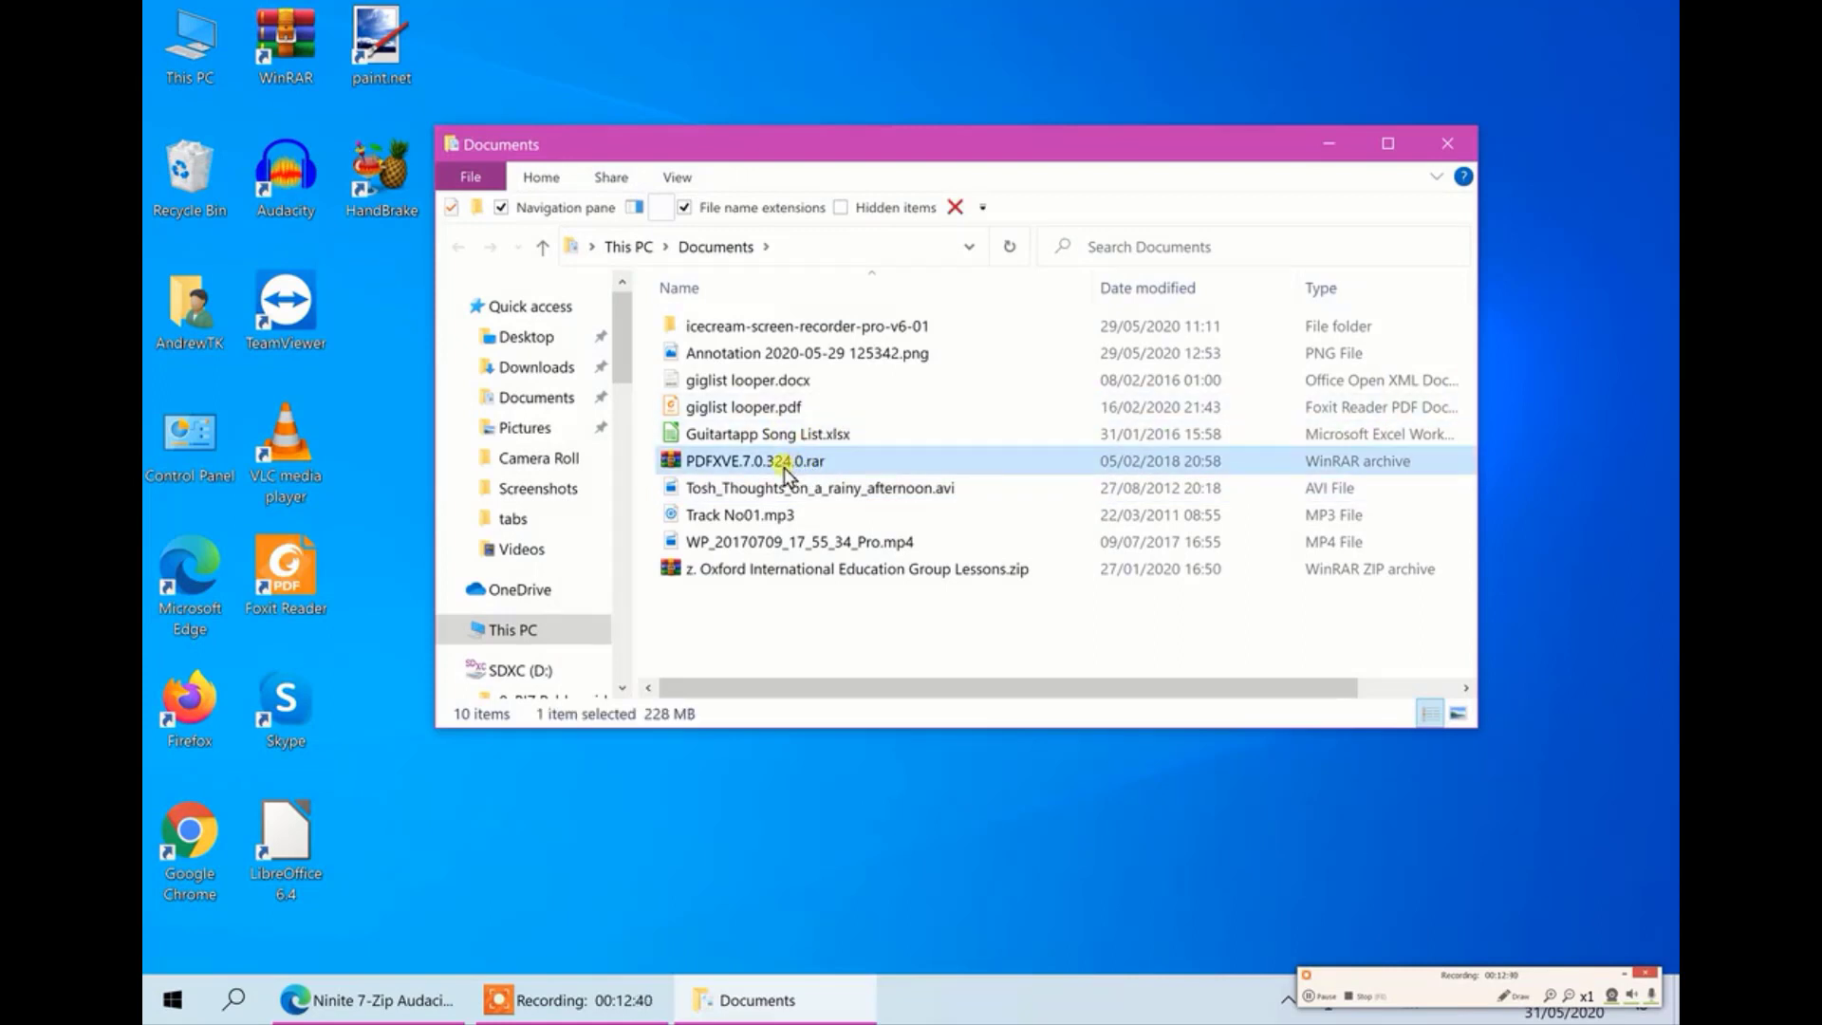
click(817, 574)
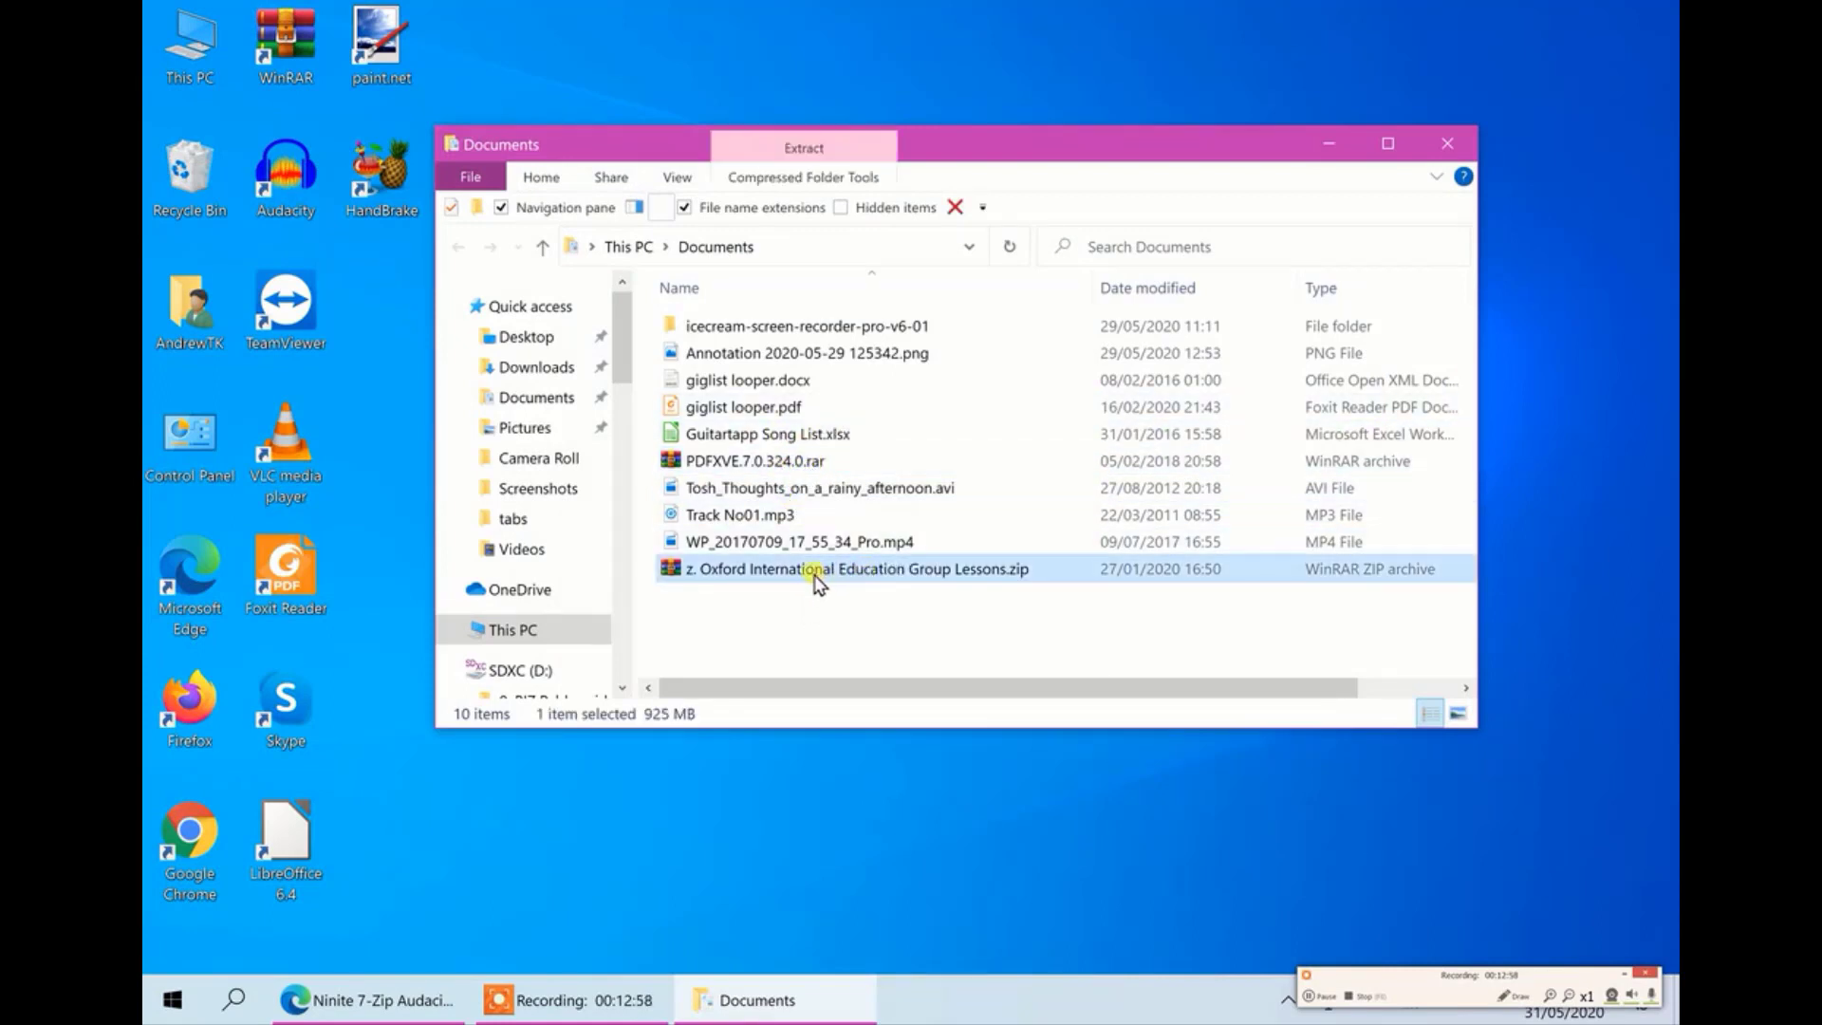
right_click(821, 572)
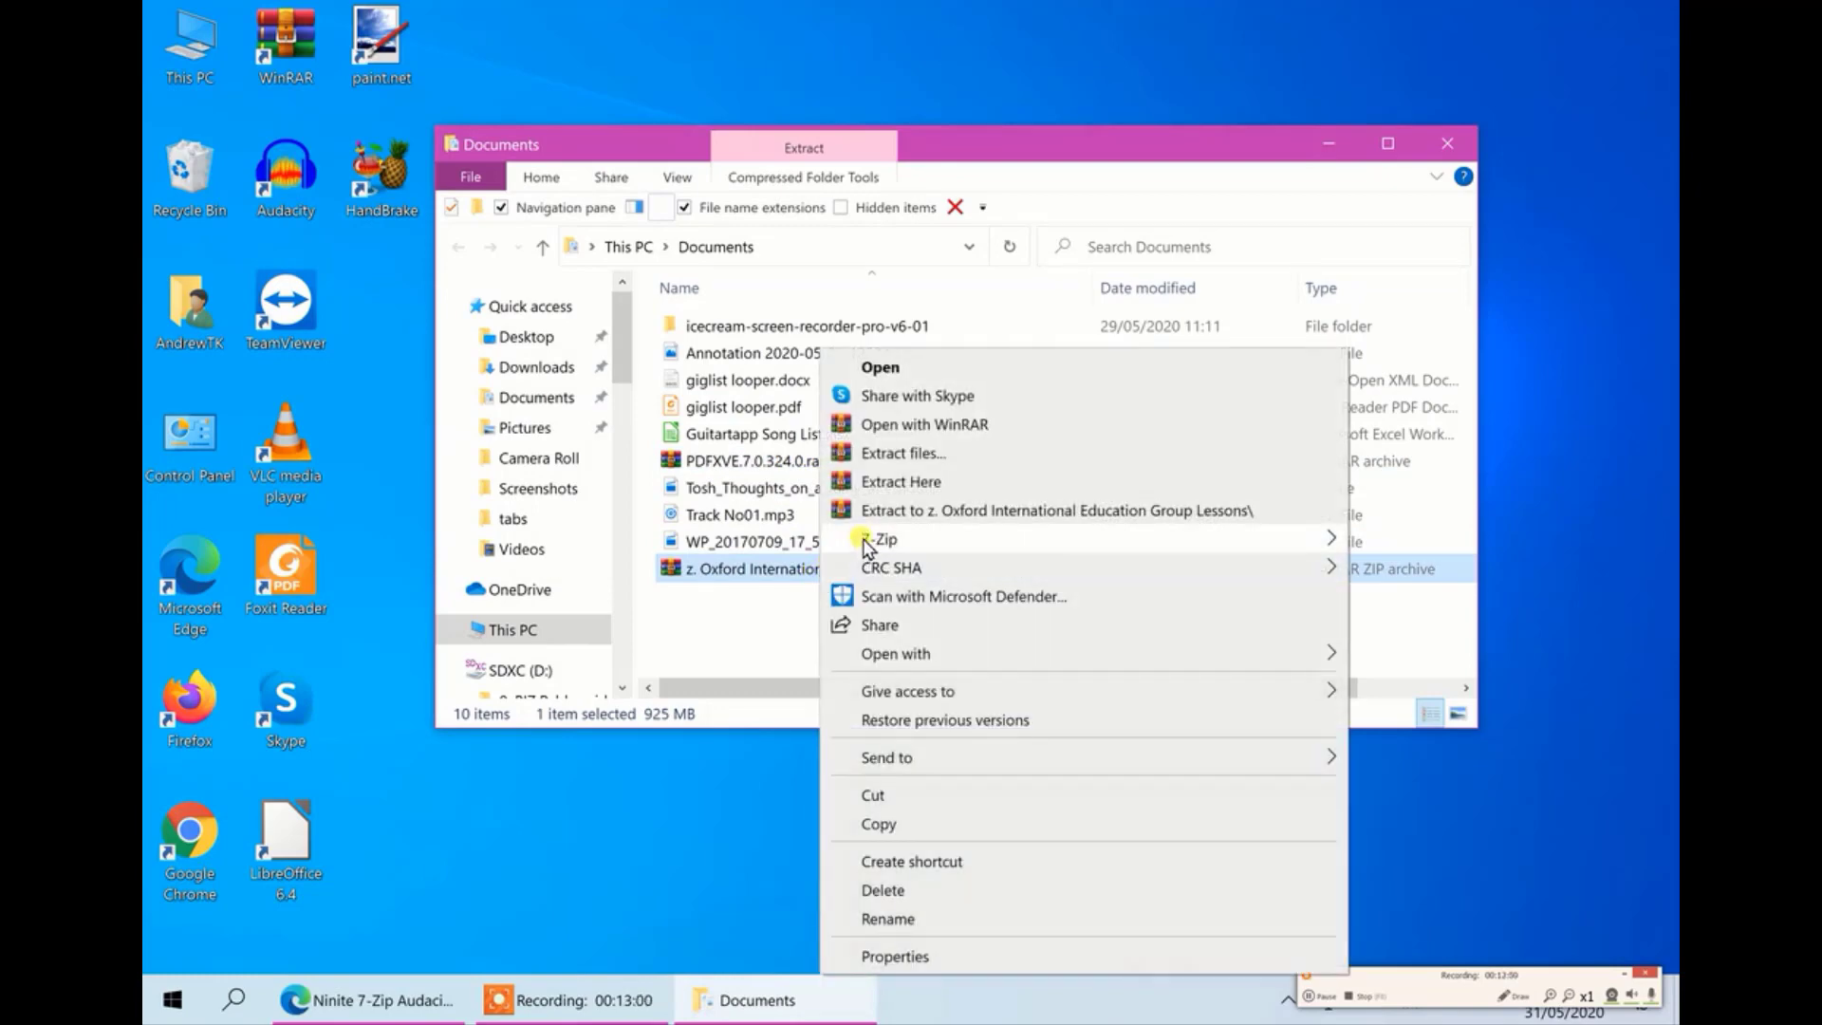
mouse_move(878, 547)
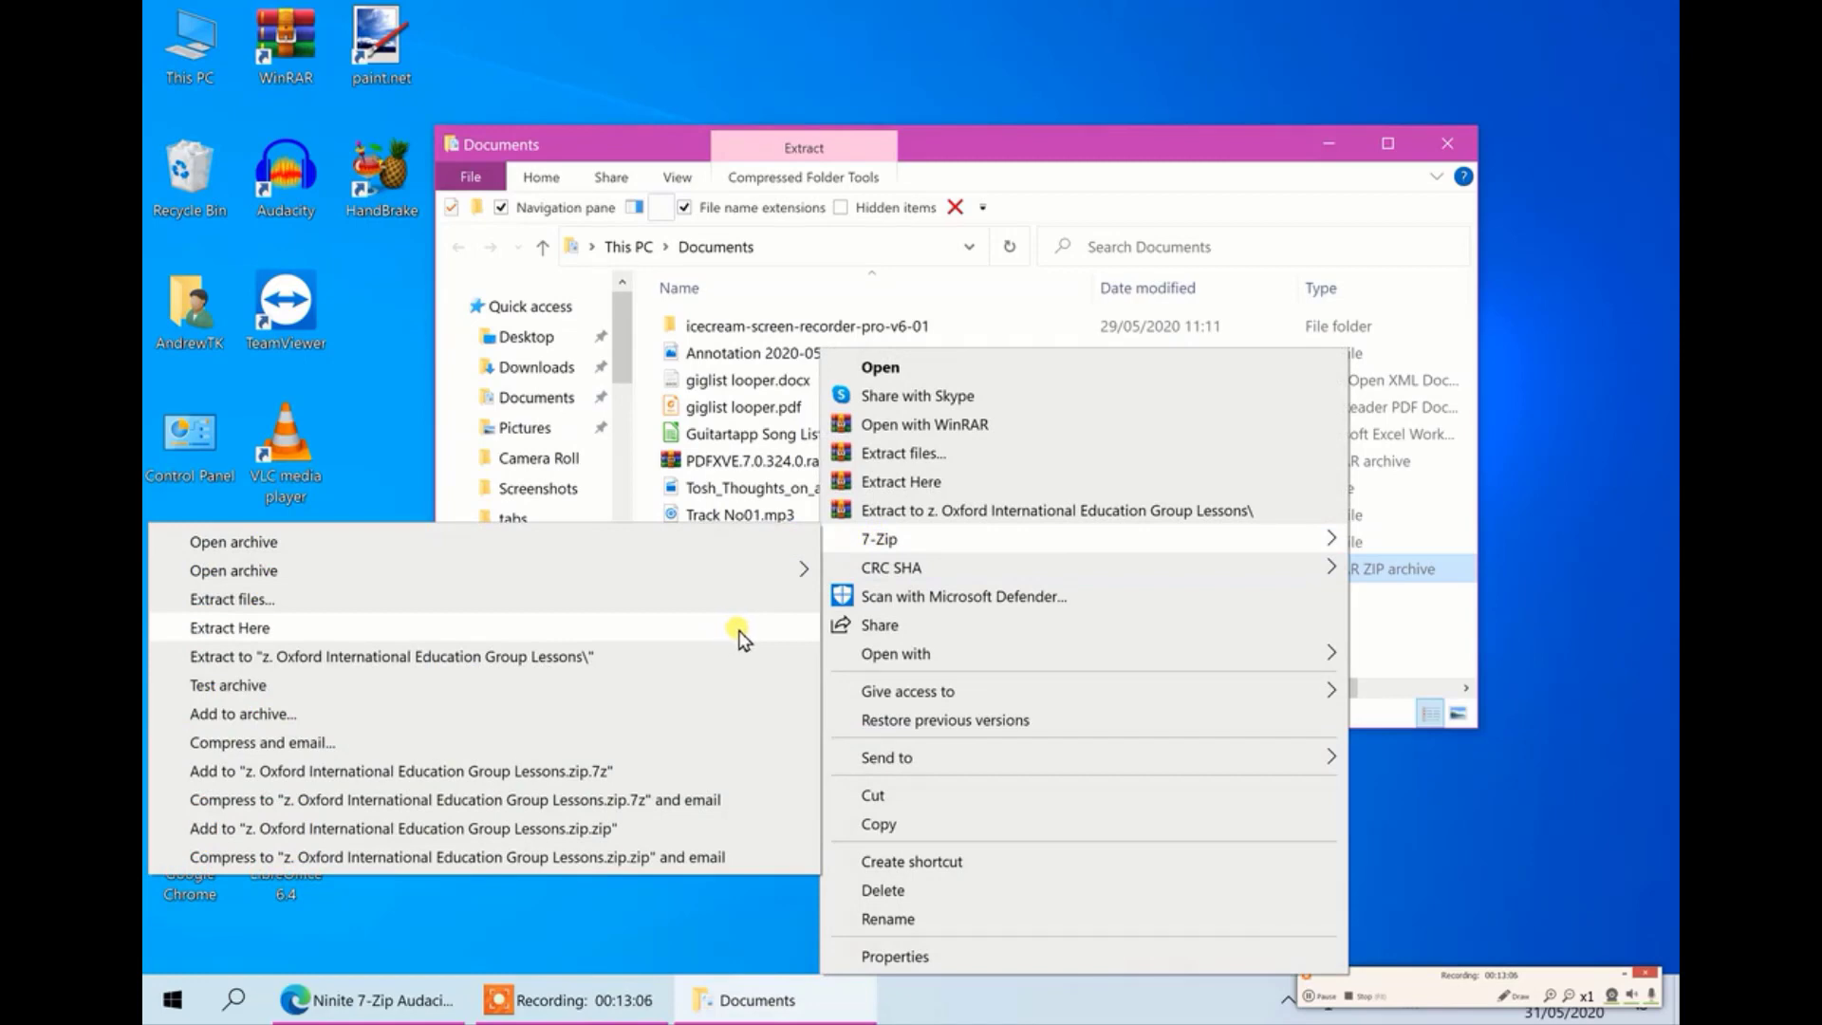
click(740, 630)
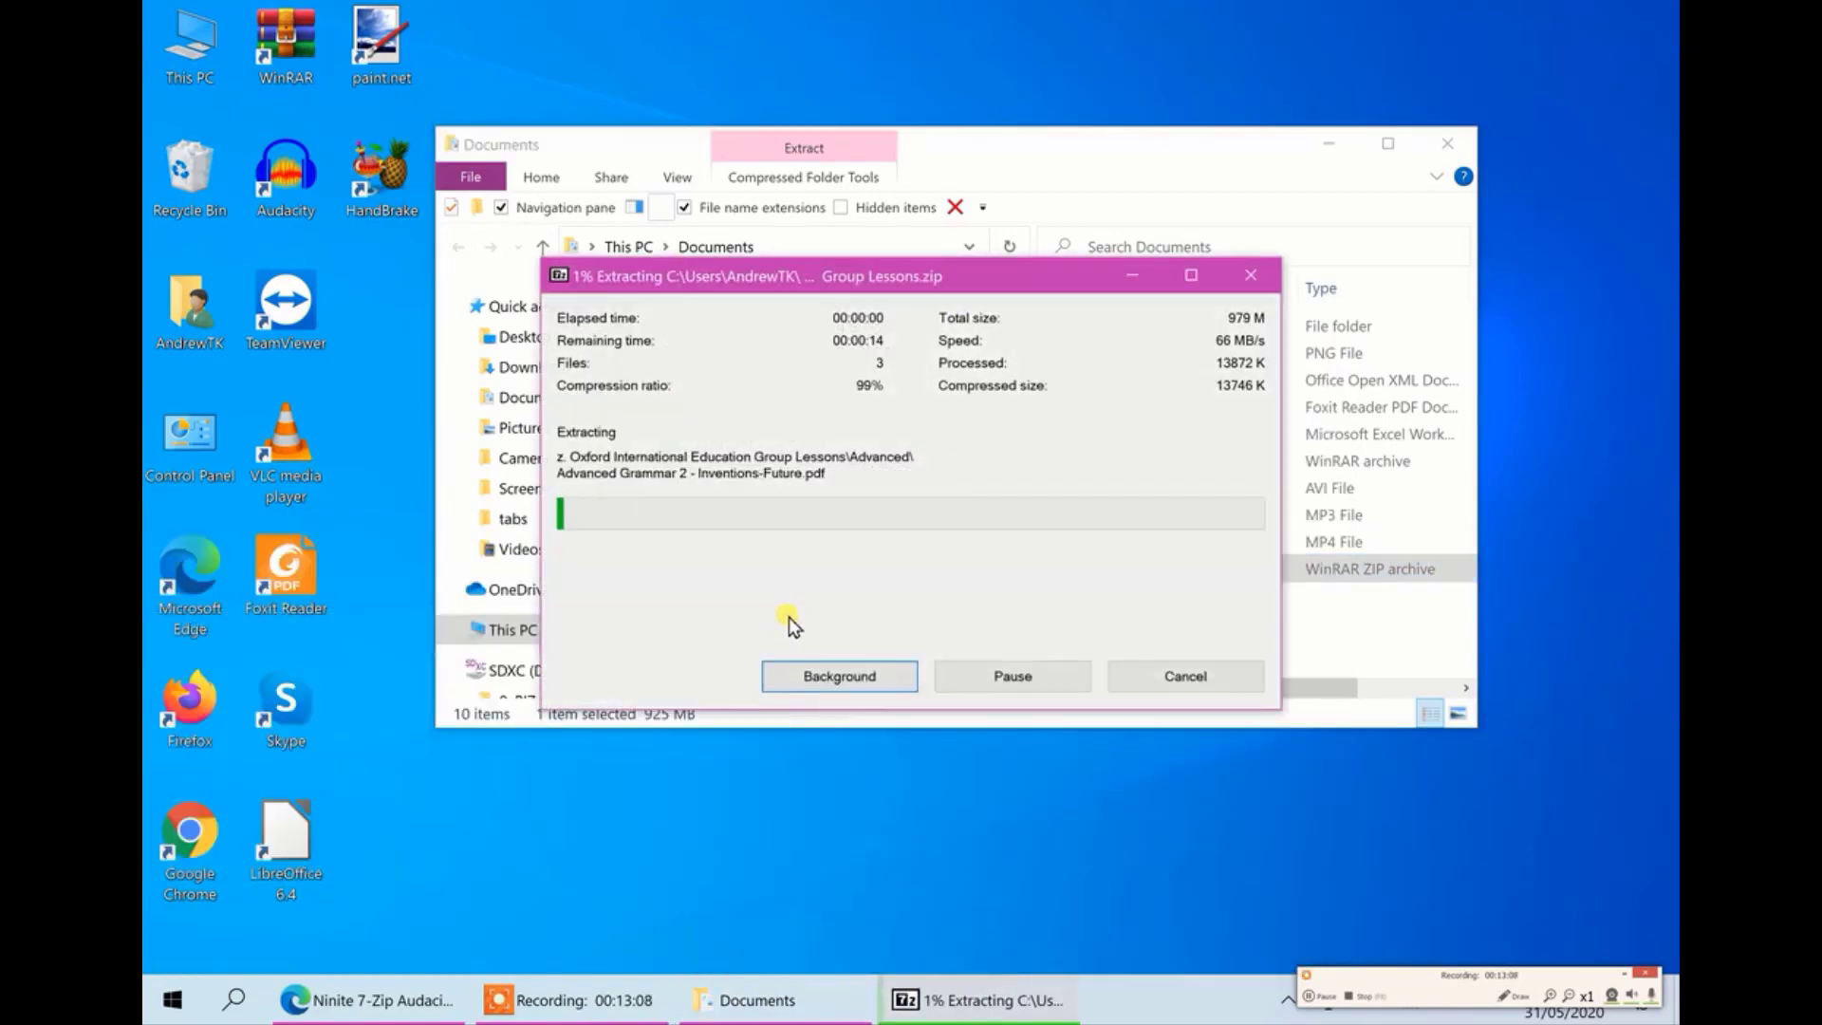
drag(907, 273, 1178, 241)
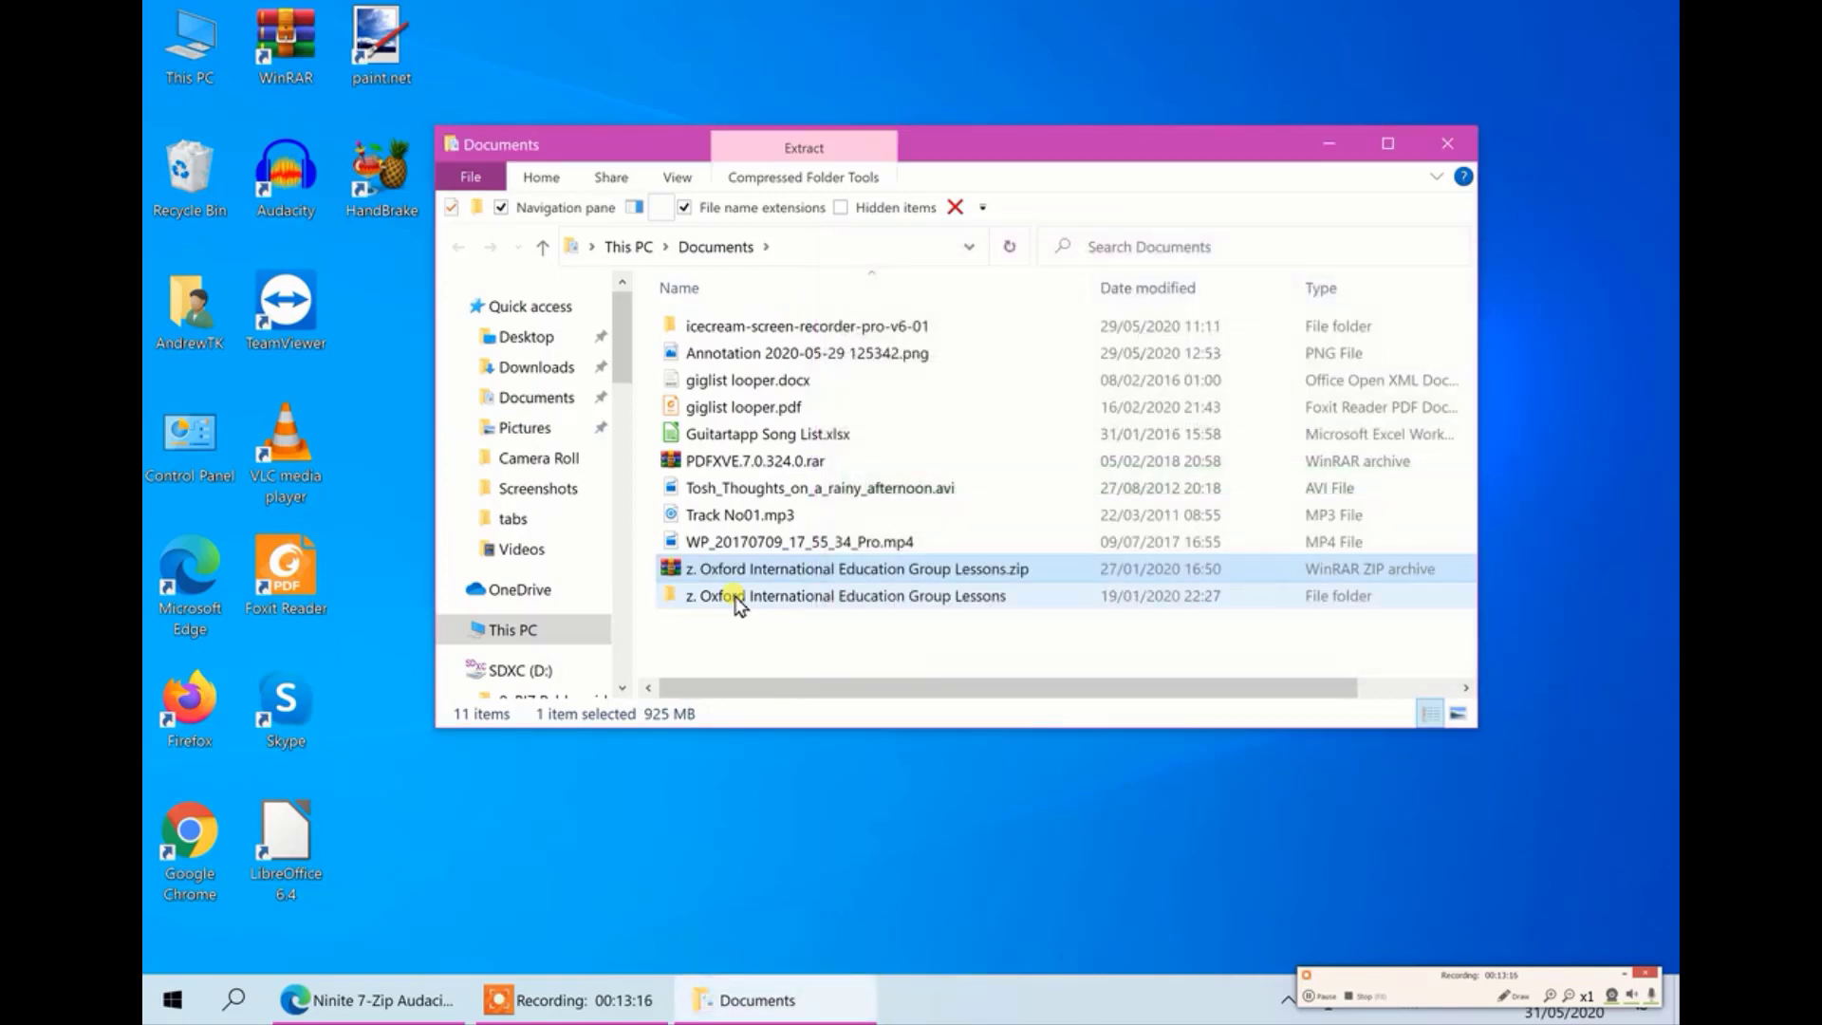
- Open the extracted "z. Oxford International Education Group Lessons" folder to check it, and return to Documents
double_click(798, 600)
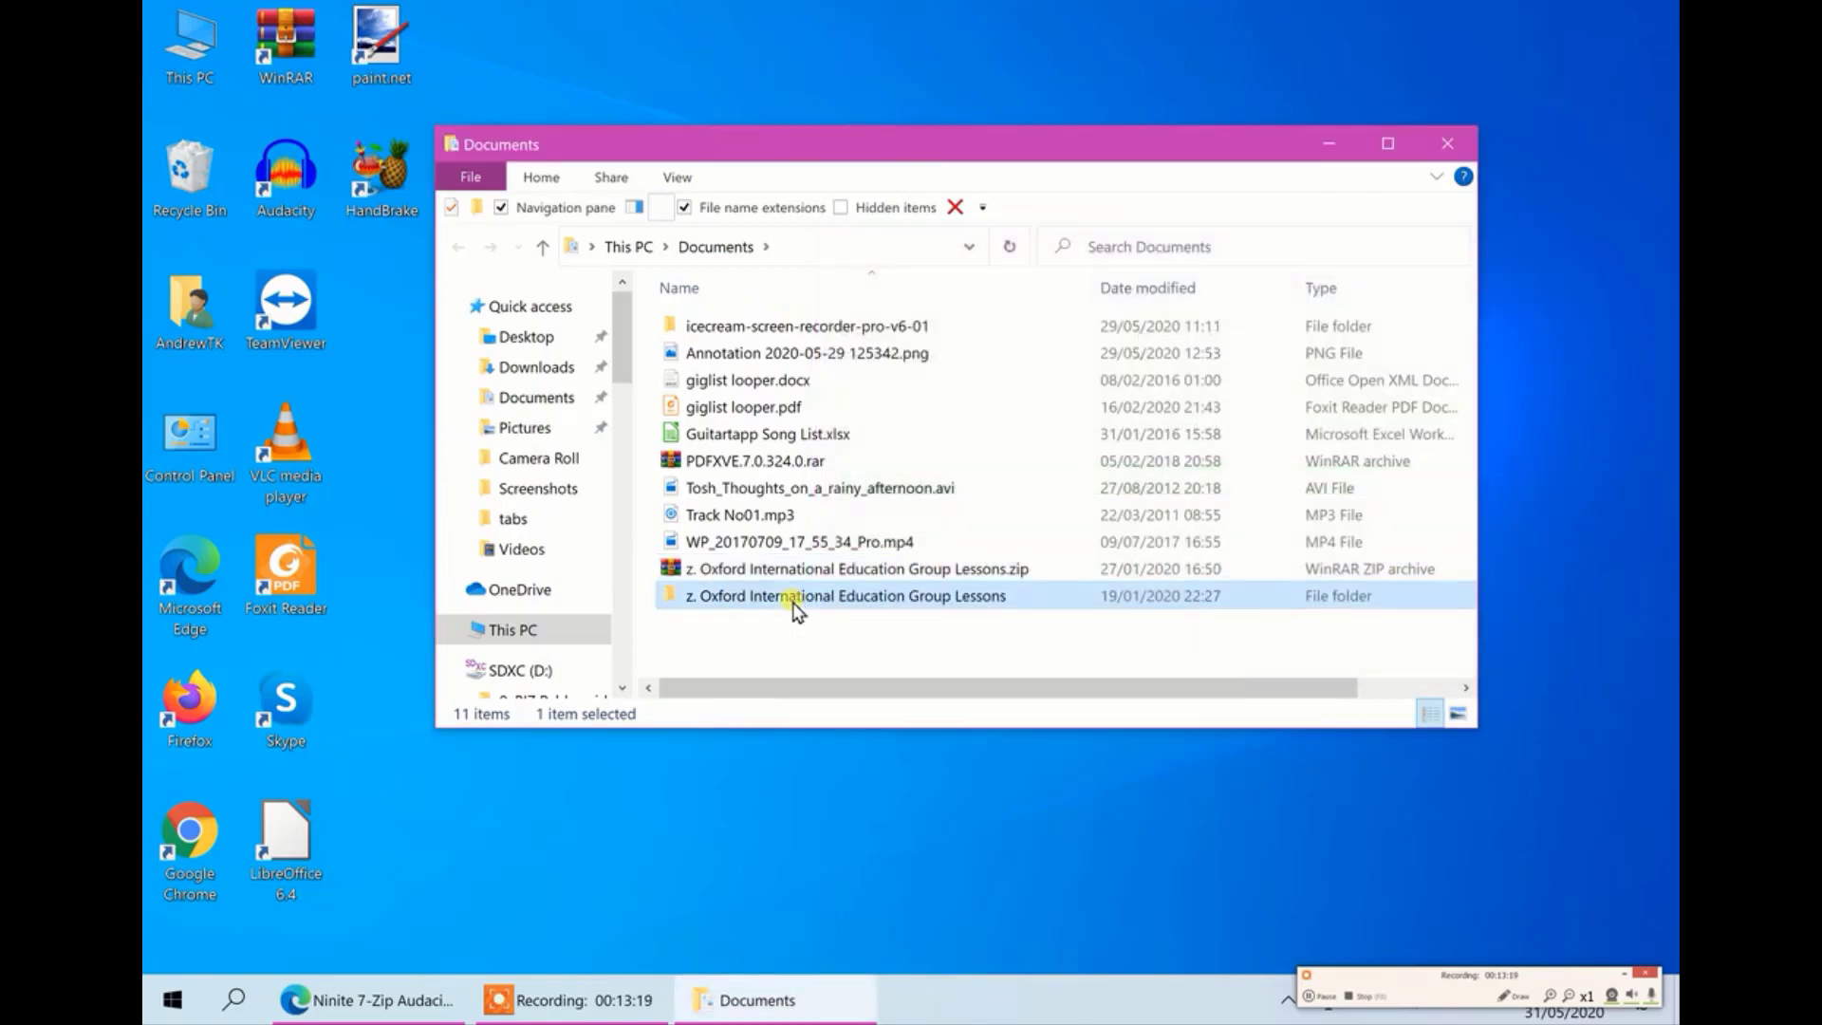
click(543, 248)
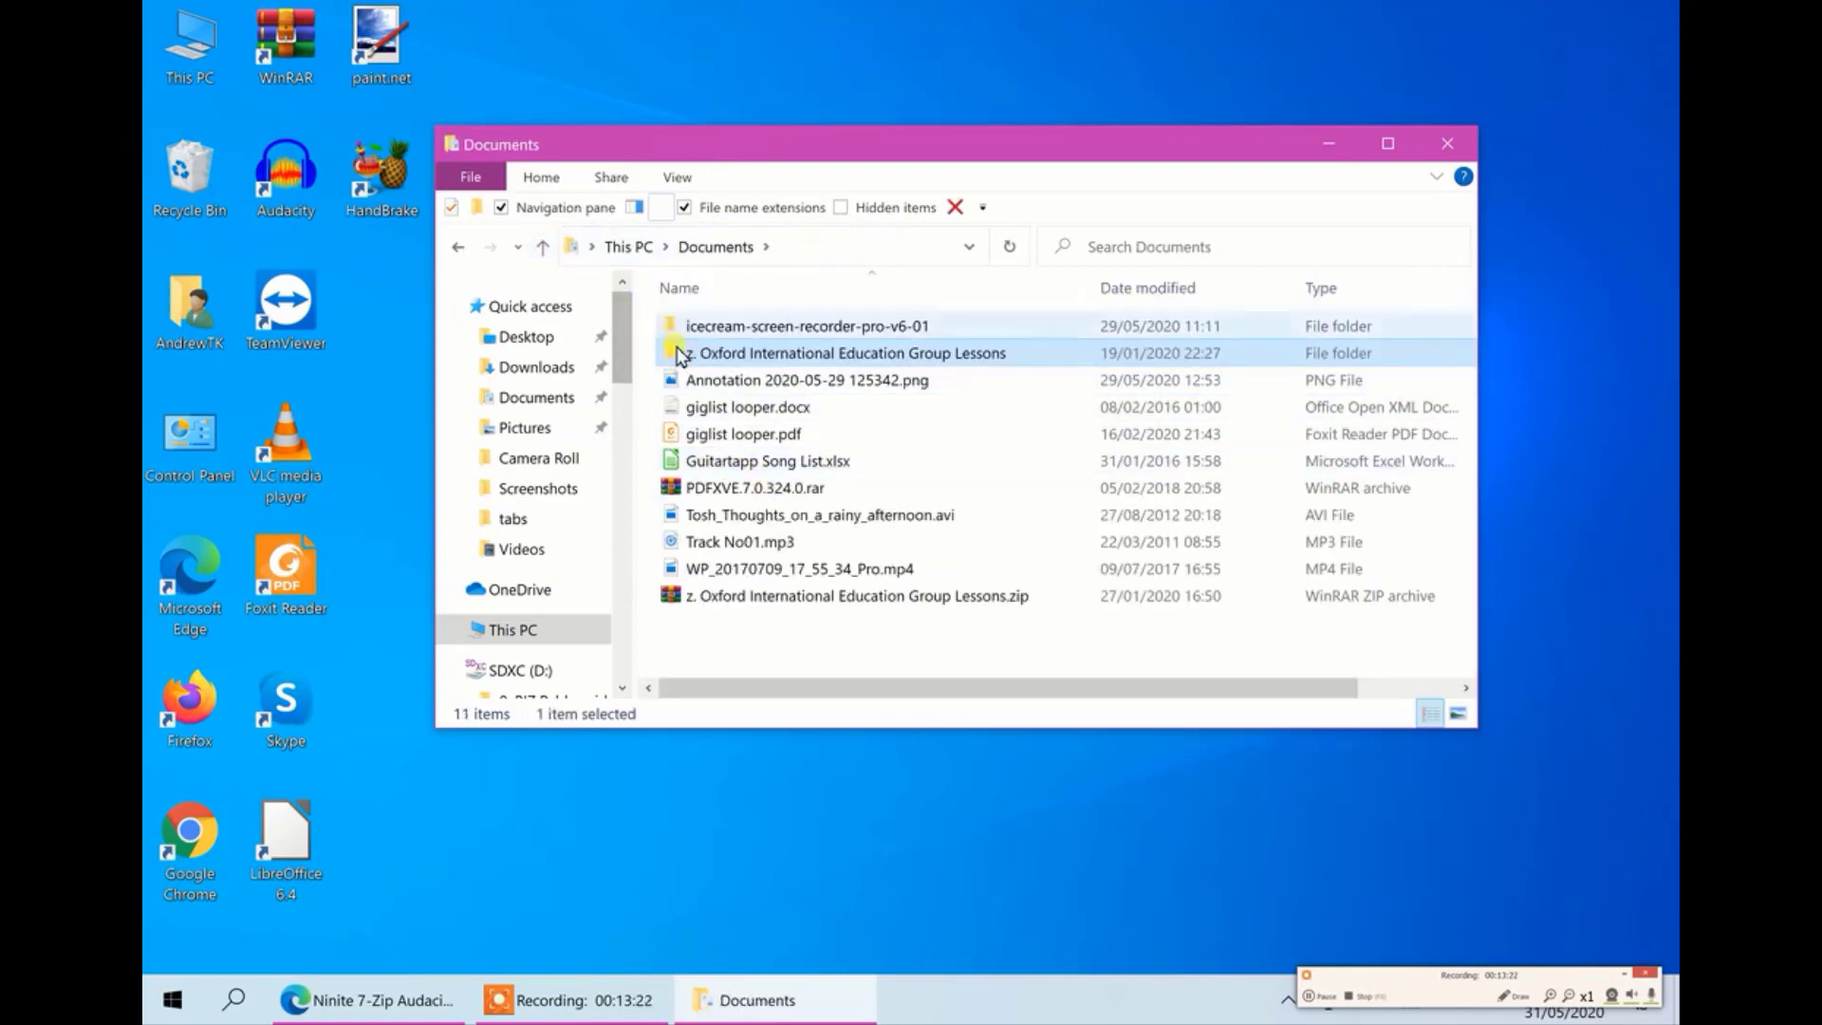
click(743, 631)
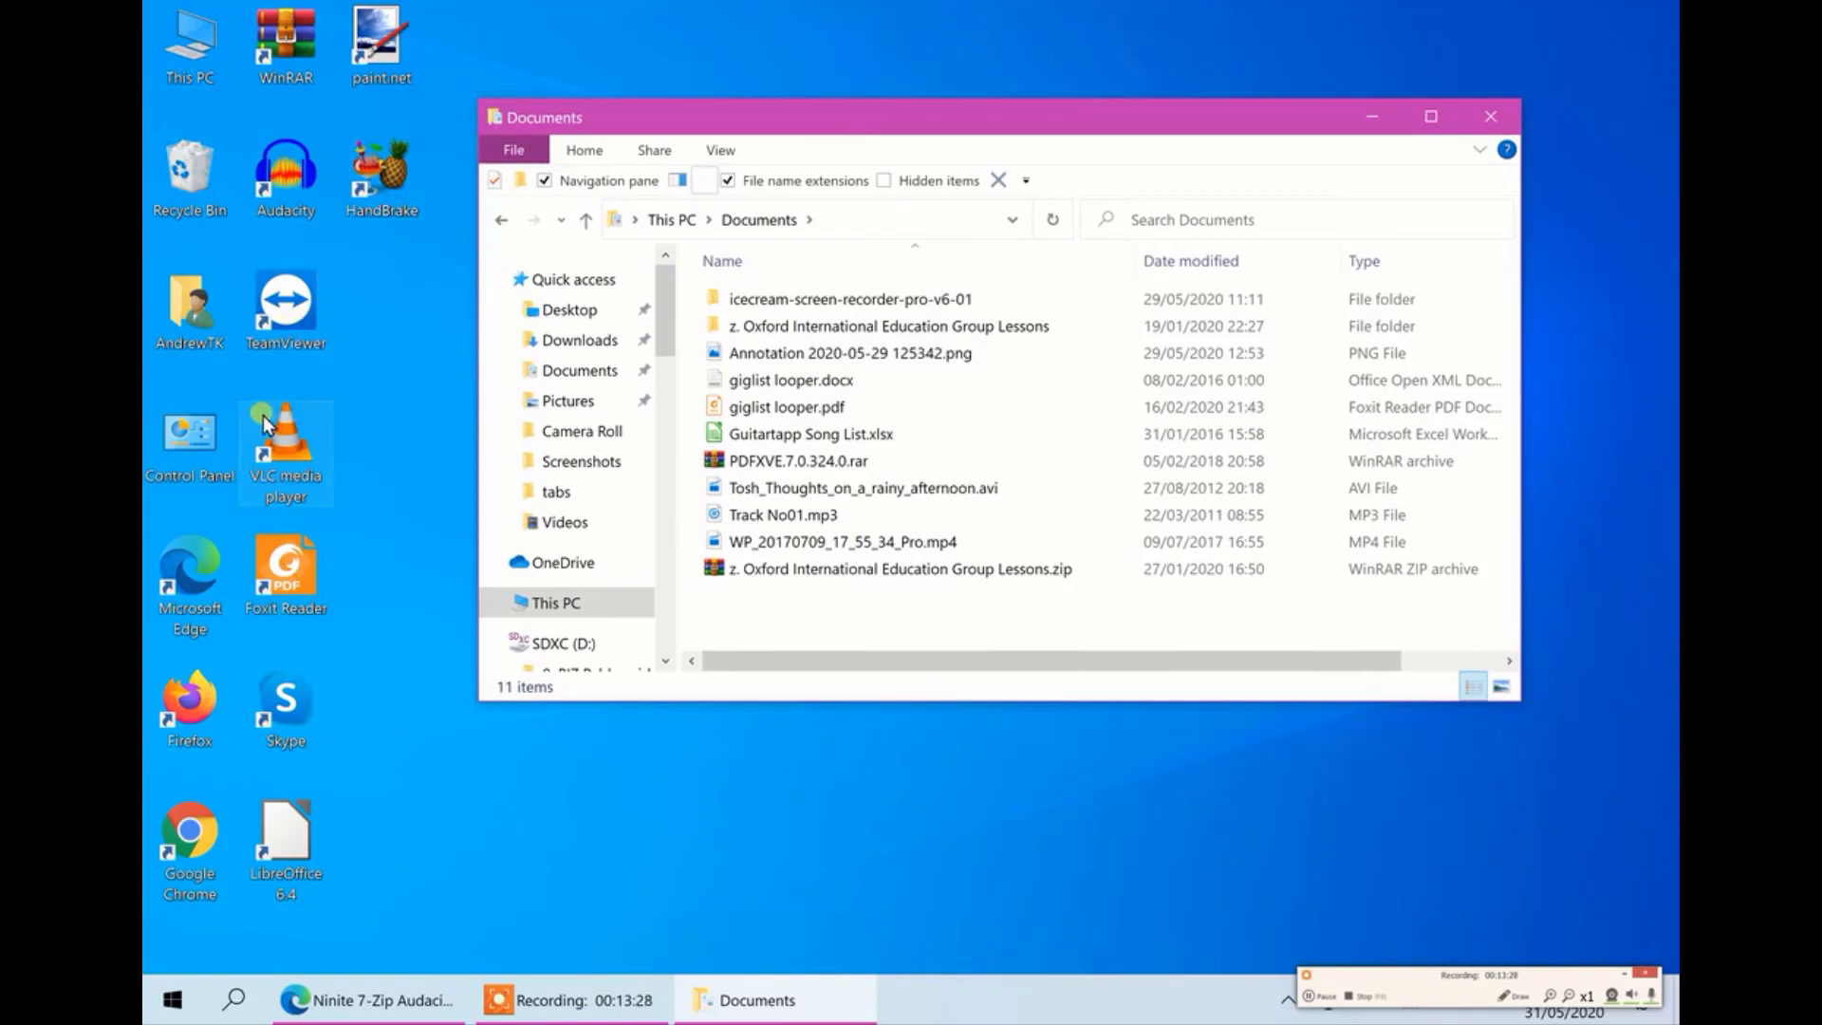
- Move the WinRAR, paint.net, Audacity, HandBrake, TeamViewer, VLC, Foxit Reader, Skype and LibreOffice desktop shortcuts to the Recycle Bin and empty it
mouse_move(406, 313)
mouse_down()
mouse_move(353, 125)
mouse_move(286, 34)
mouse_move(233, 249)
mouse_move(195, 184)
mouse_up()
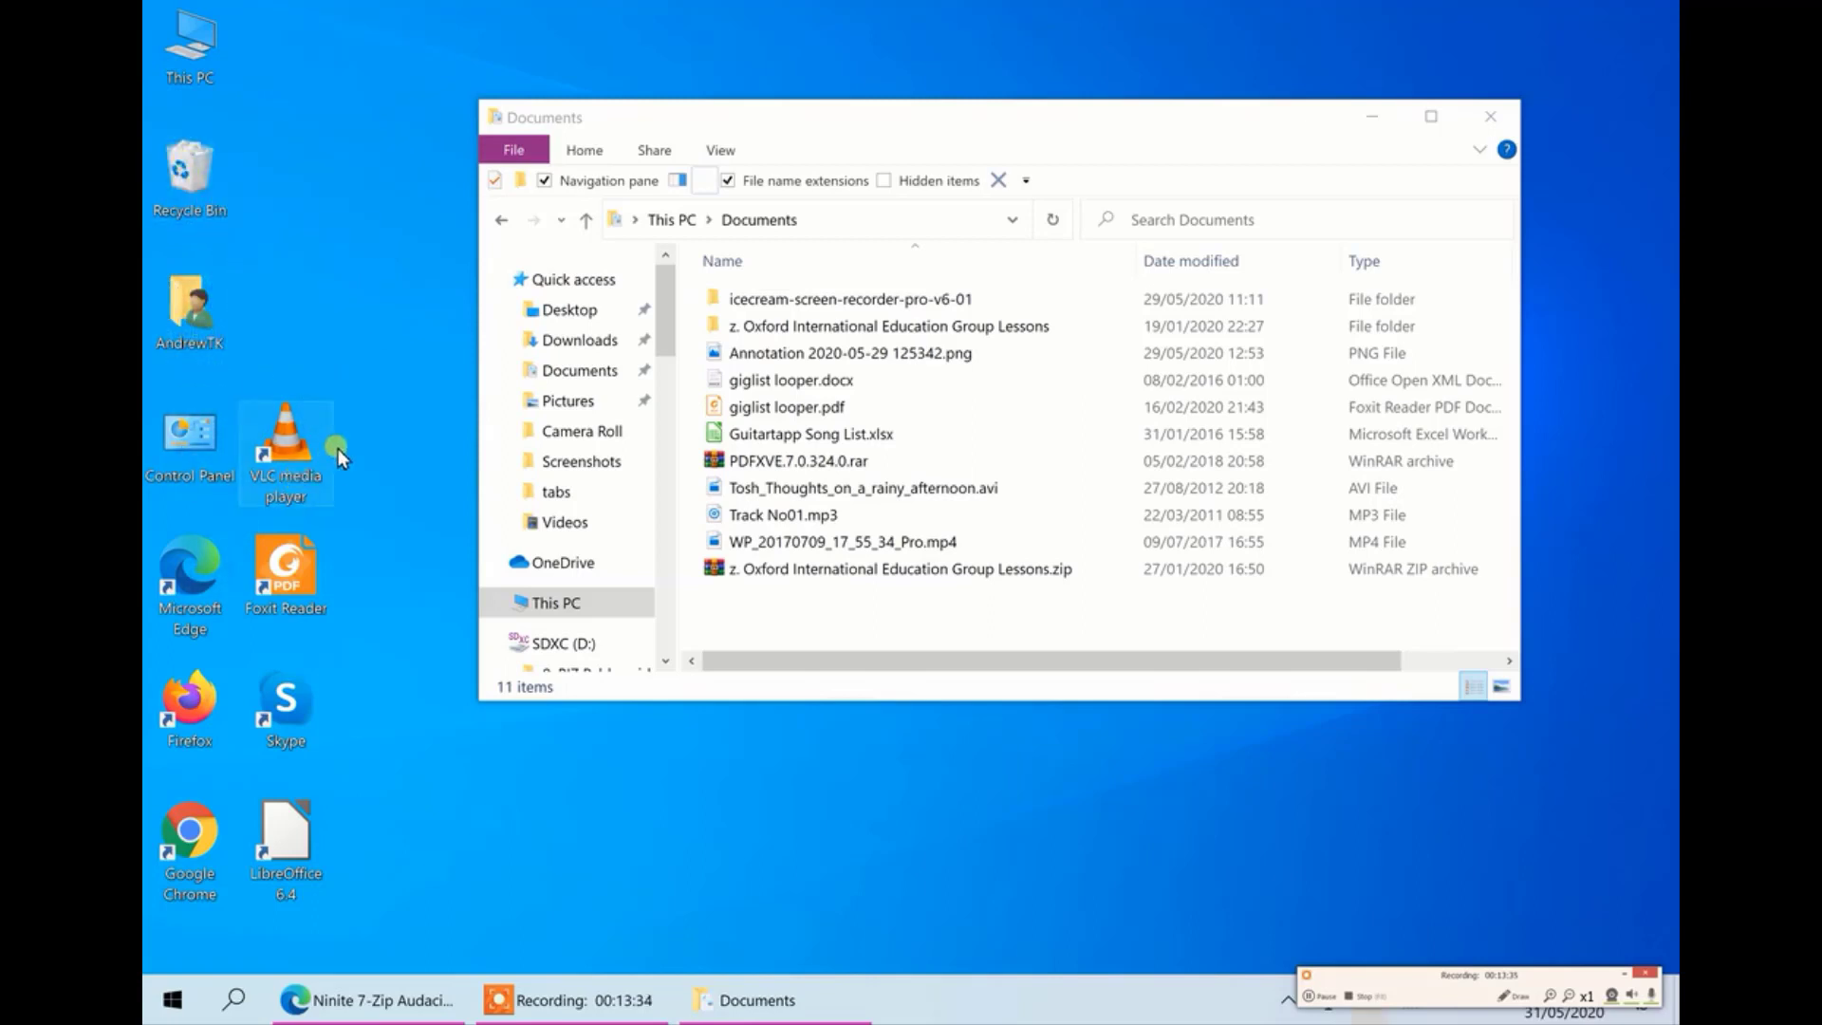
drag(378, 444, 289, 854)
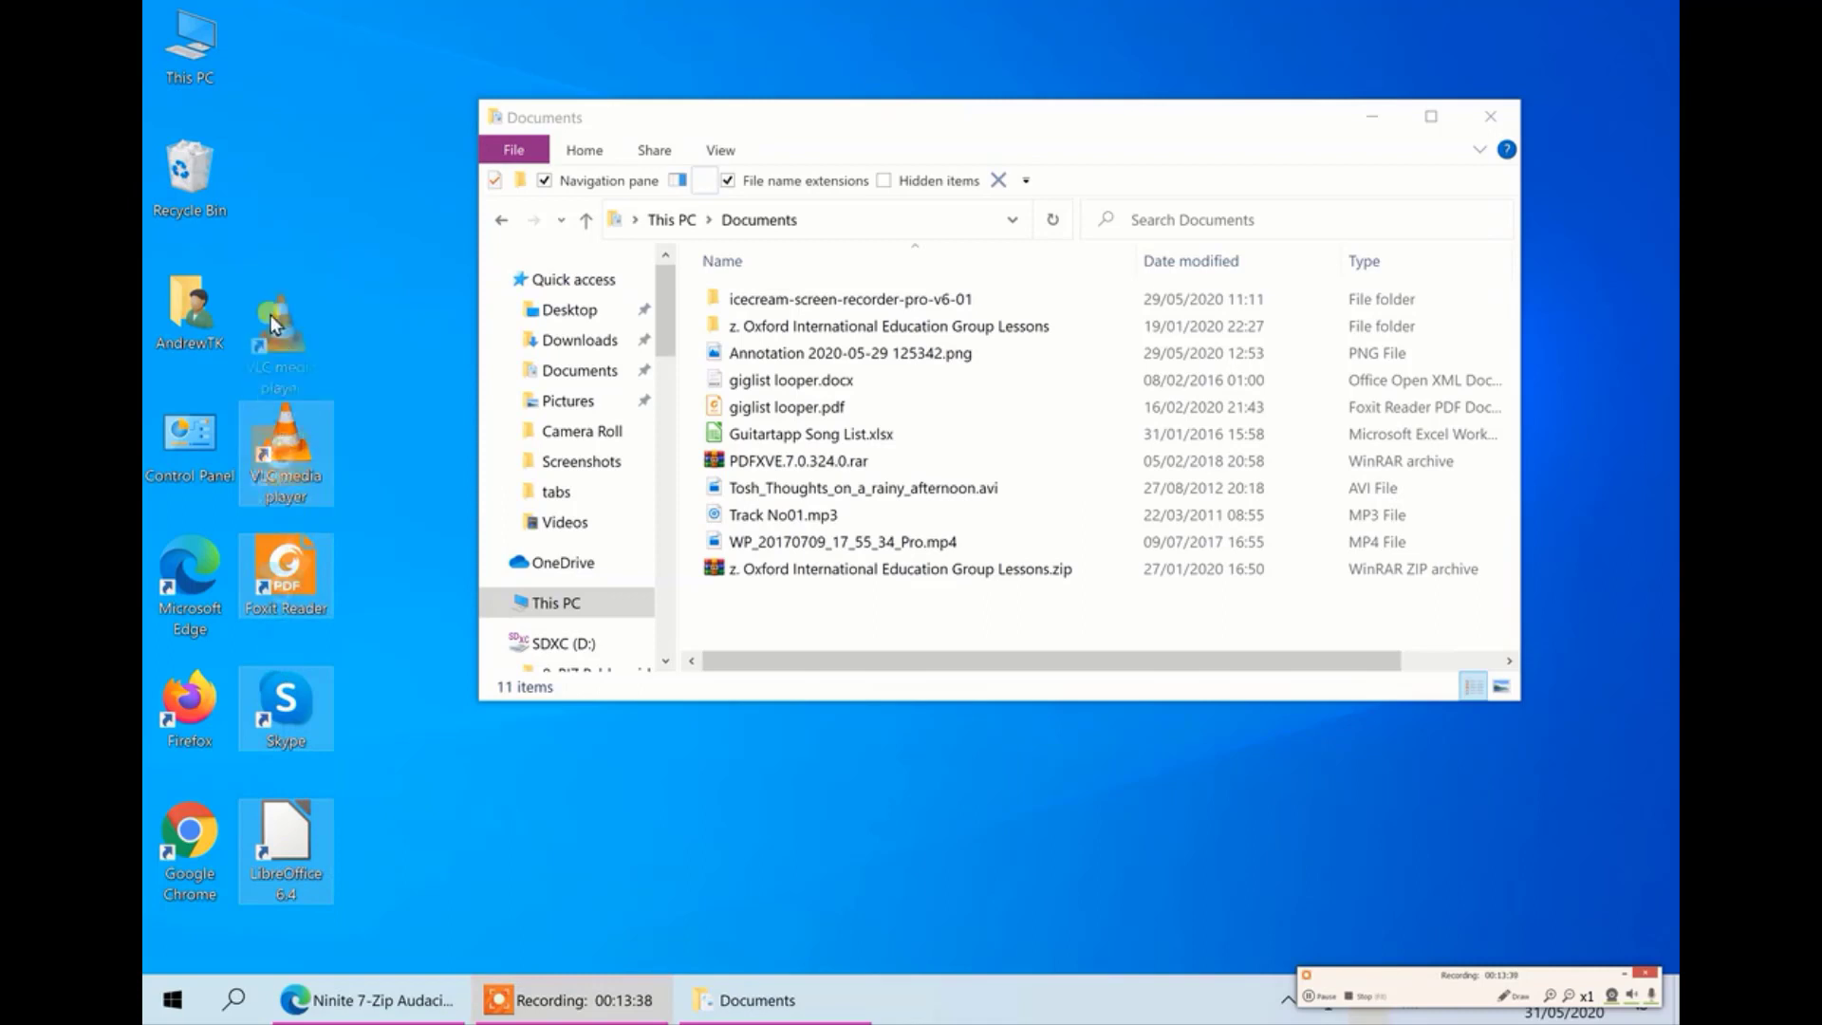
drag(270, 315, 185, 180)
right_click(185, 181)
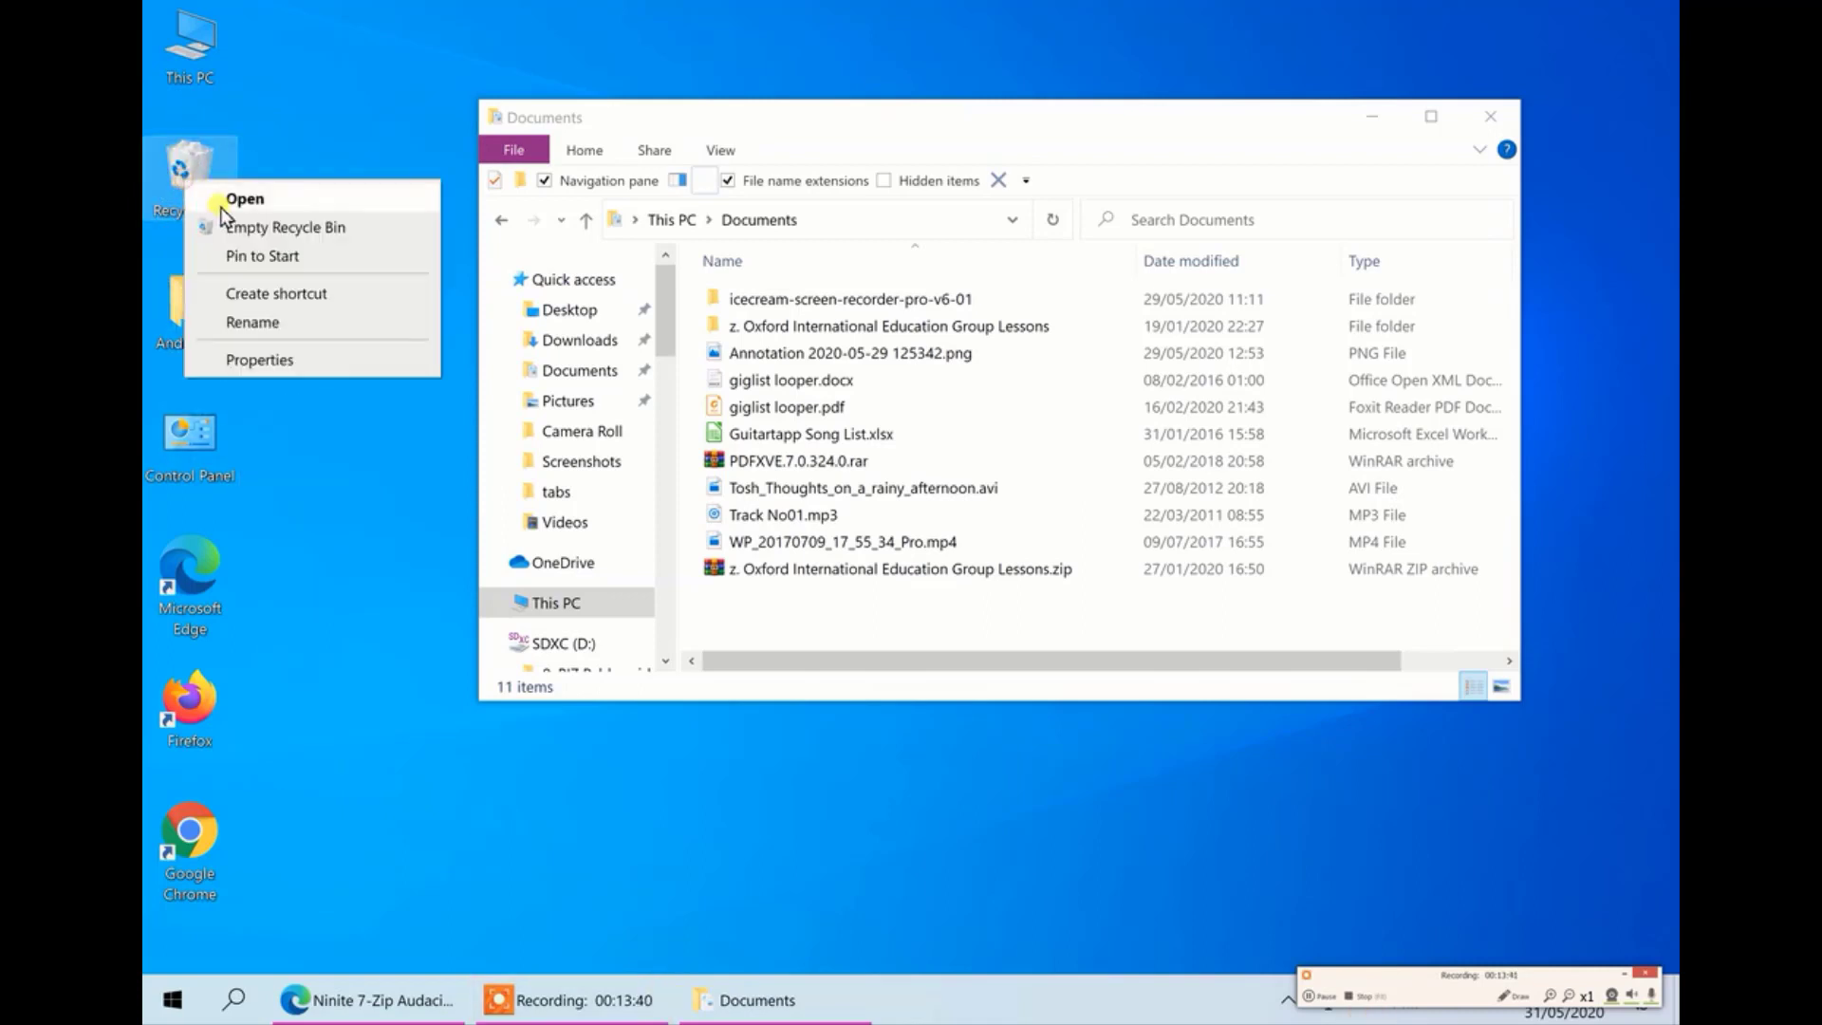
click(240, 228)
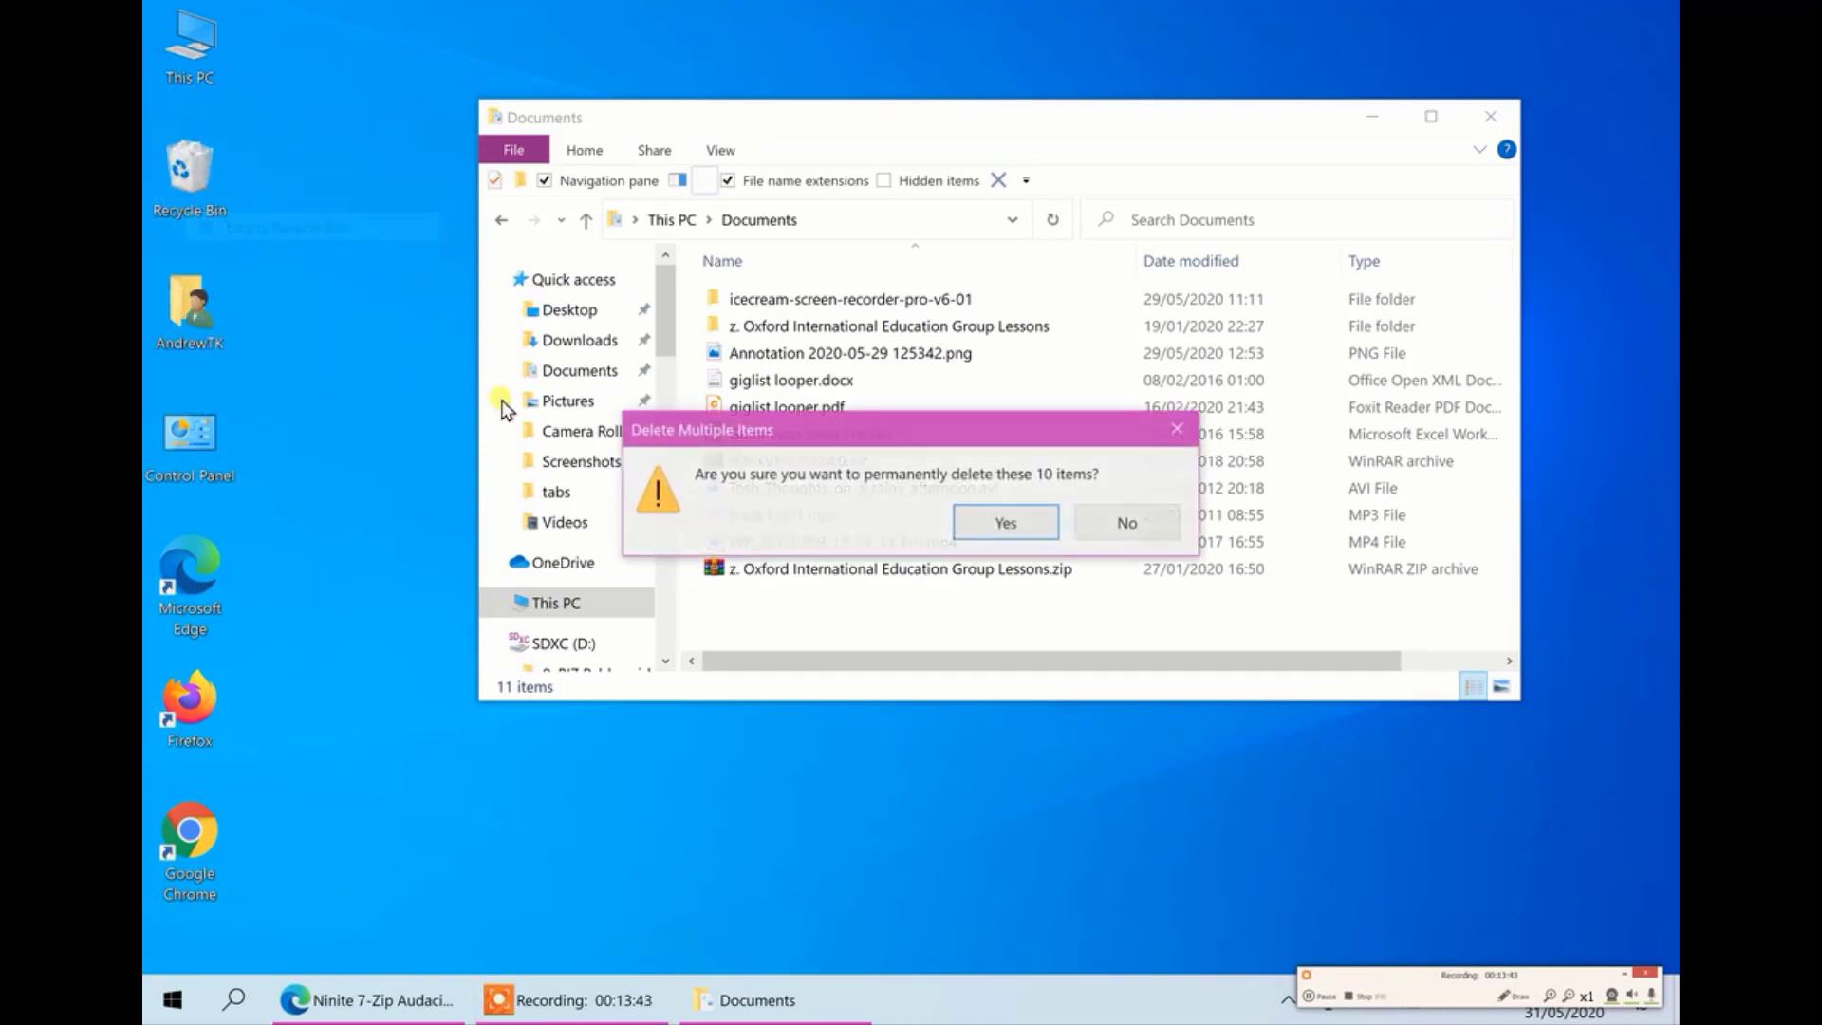
click(1003, 521)
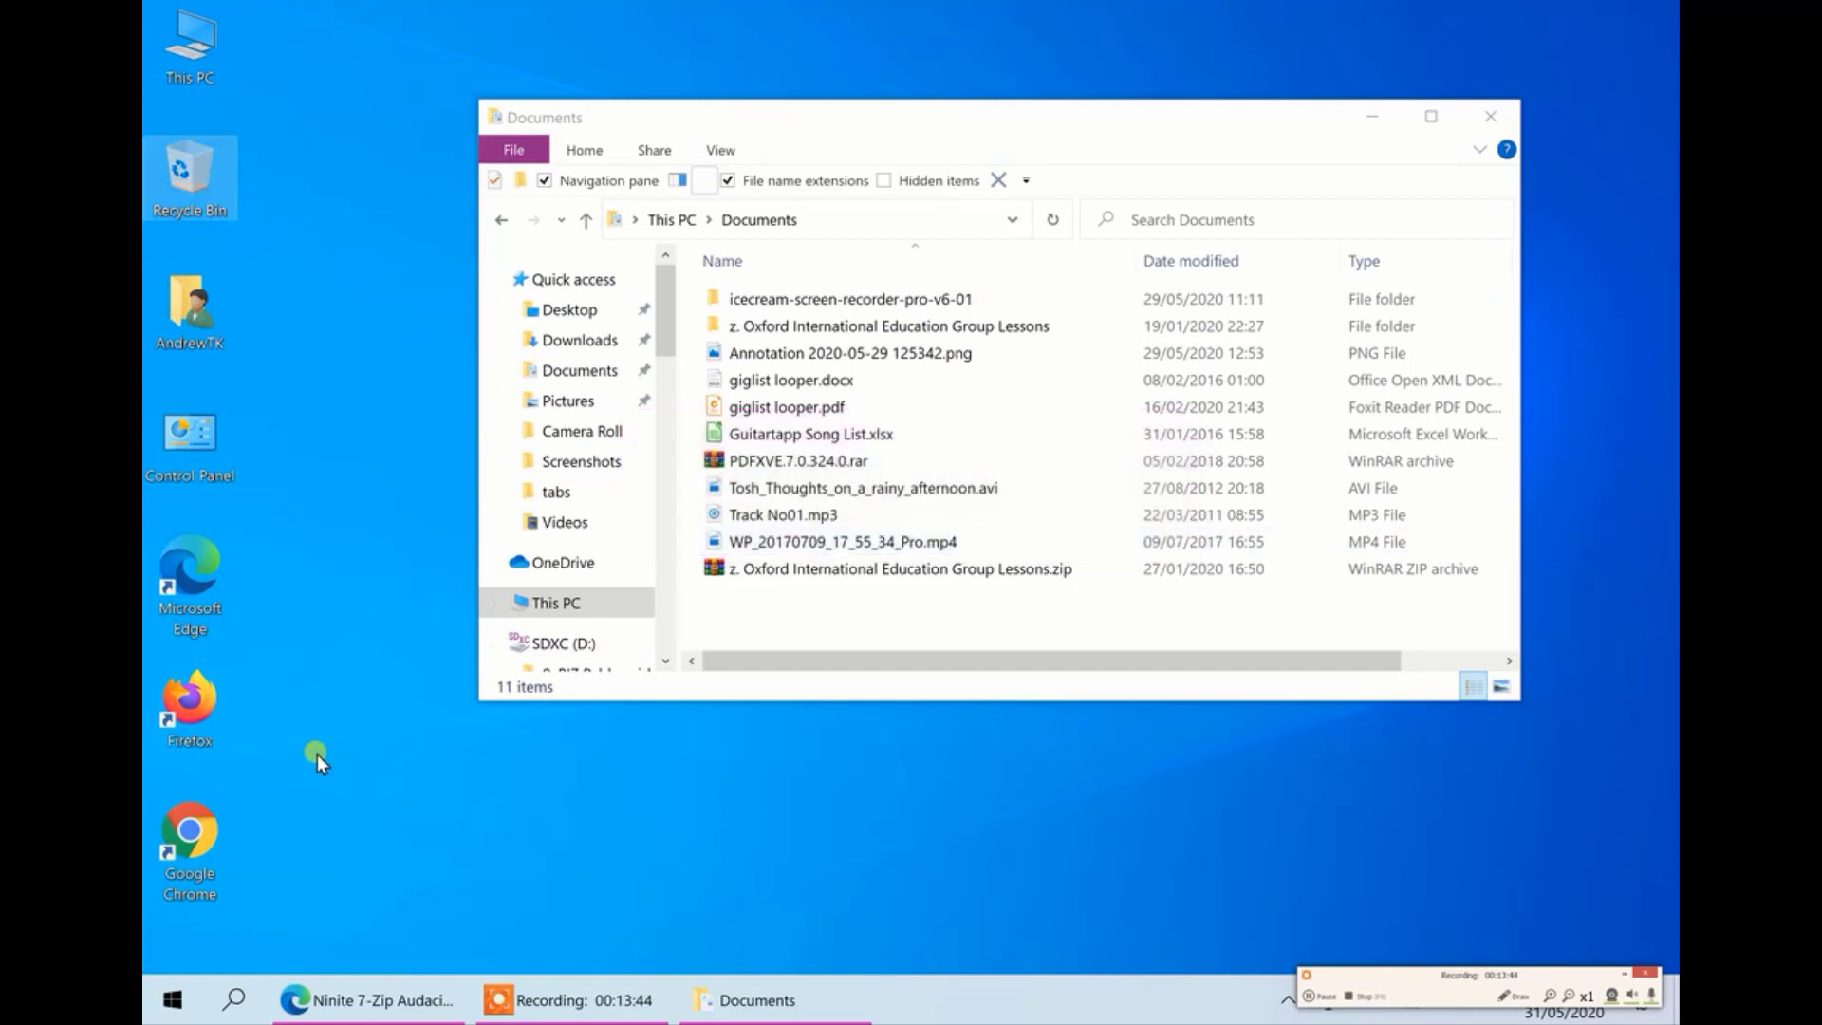
- Move the VLC media player, Audacity and HandBrake tiles into a new Start menu group below the Explore group
click(173, 1001)
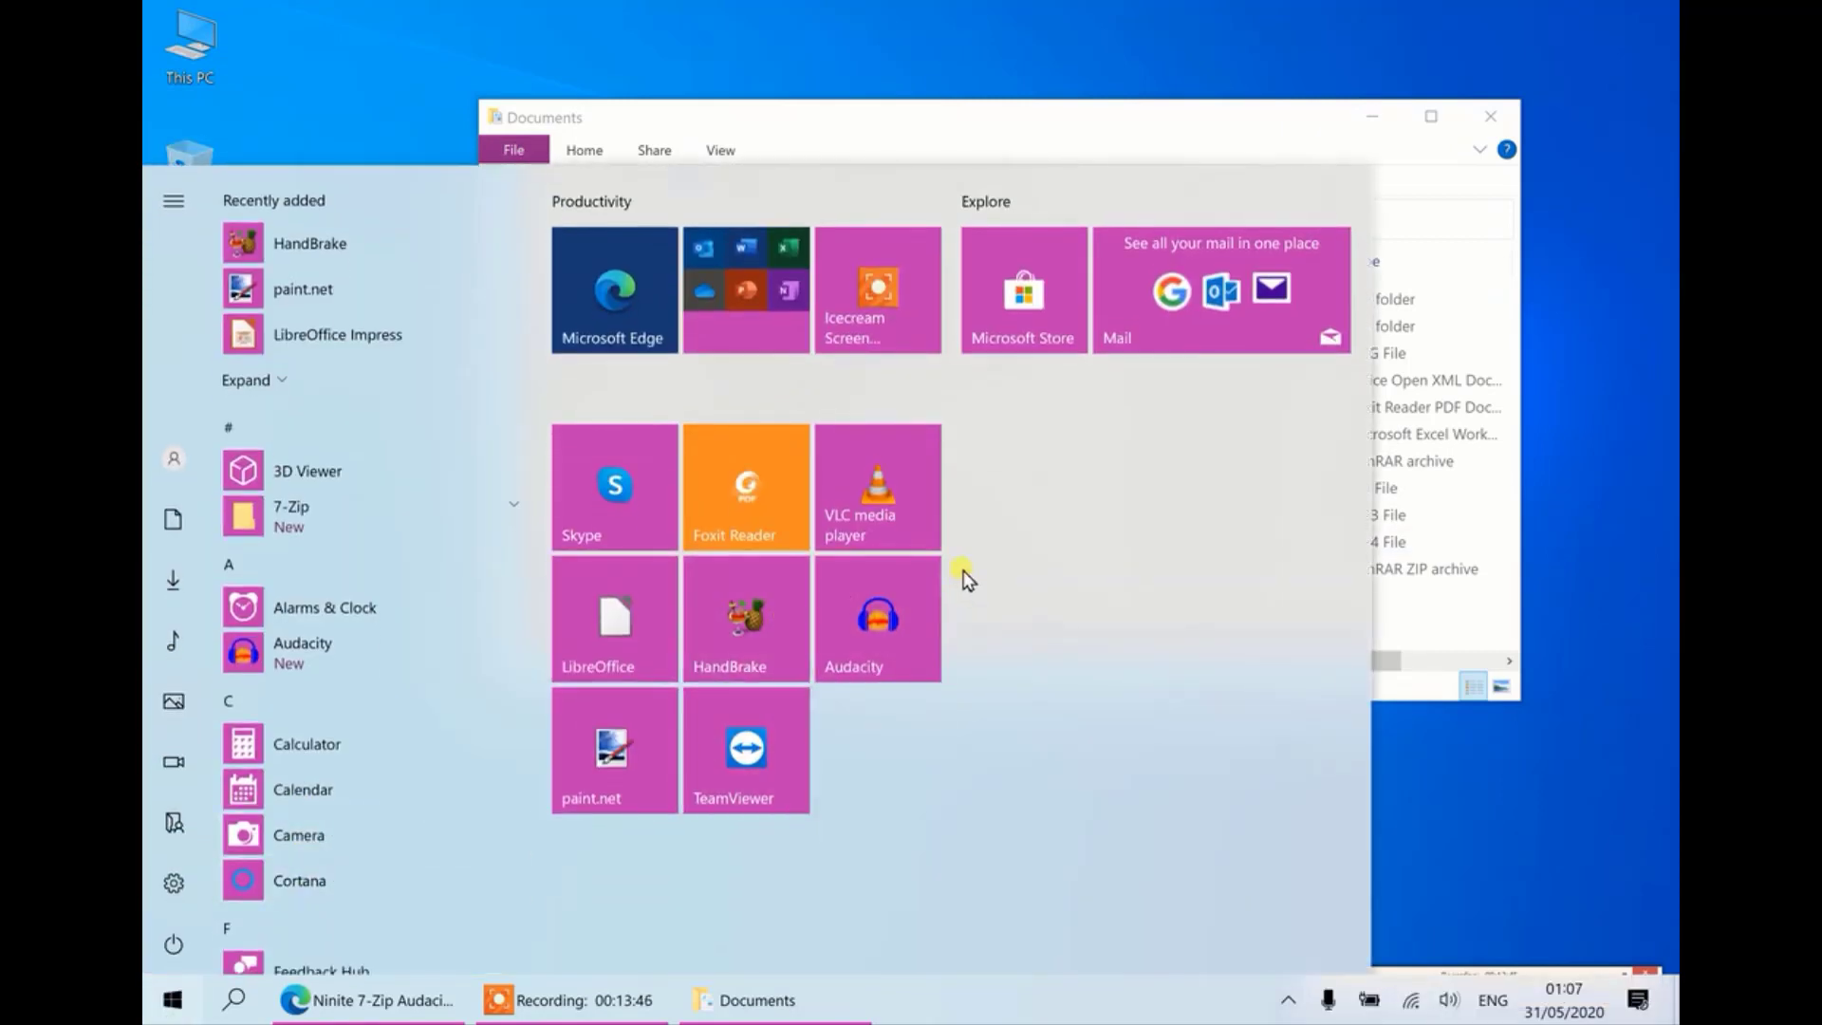
drag(882, 487, 1047, 490)
drag(852, 634, 1133, 499)
drag(749, 659, 1224, 522)
- Move the TeamViewer and Skype tiles into another new group below VLC media player, and place paint.net beside Foxit Reader
drag(722, 731, 1020, 691)
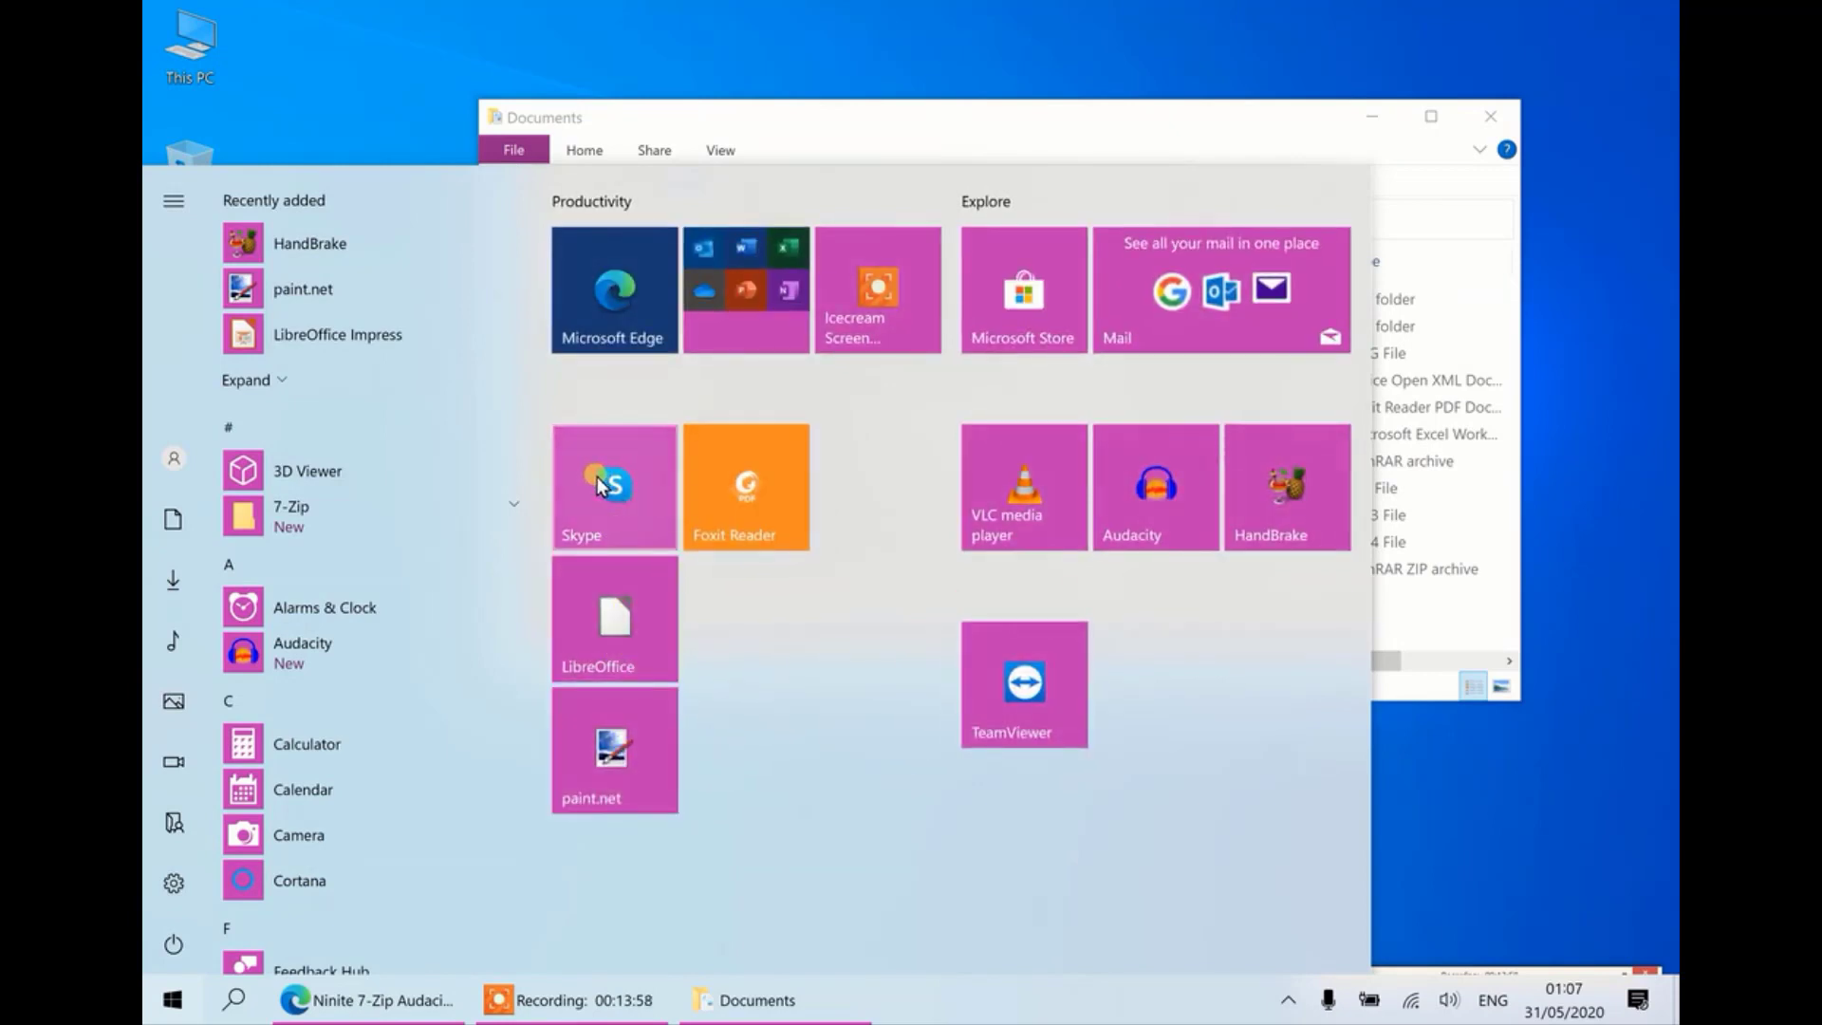
drag(612, 486, 1154, 685)
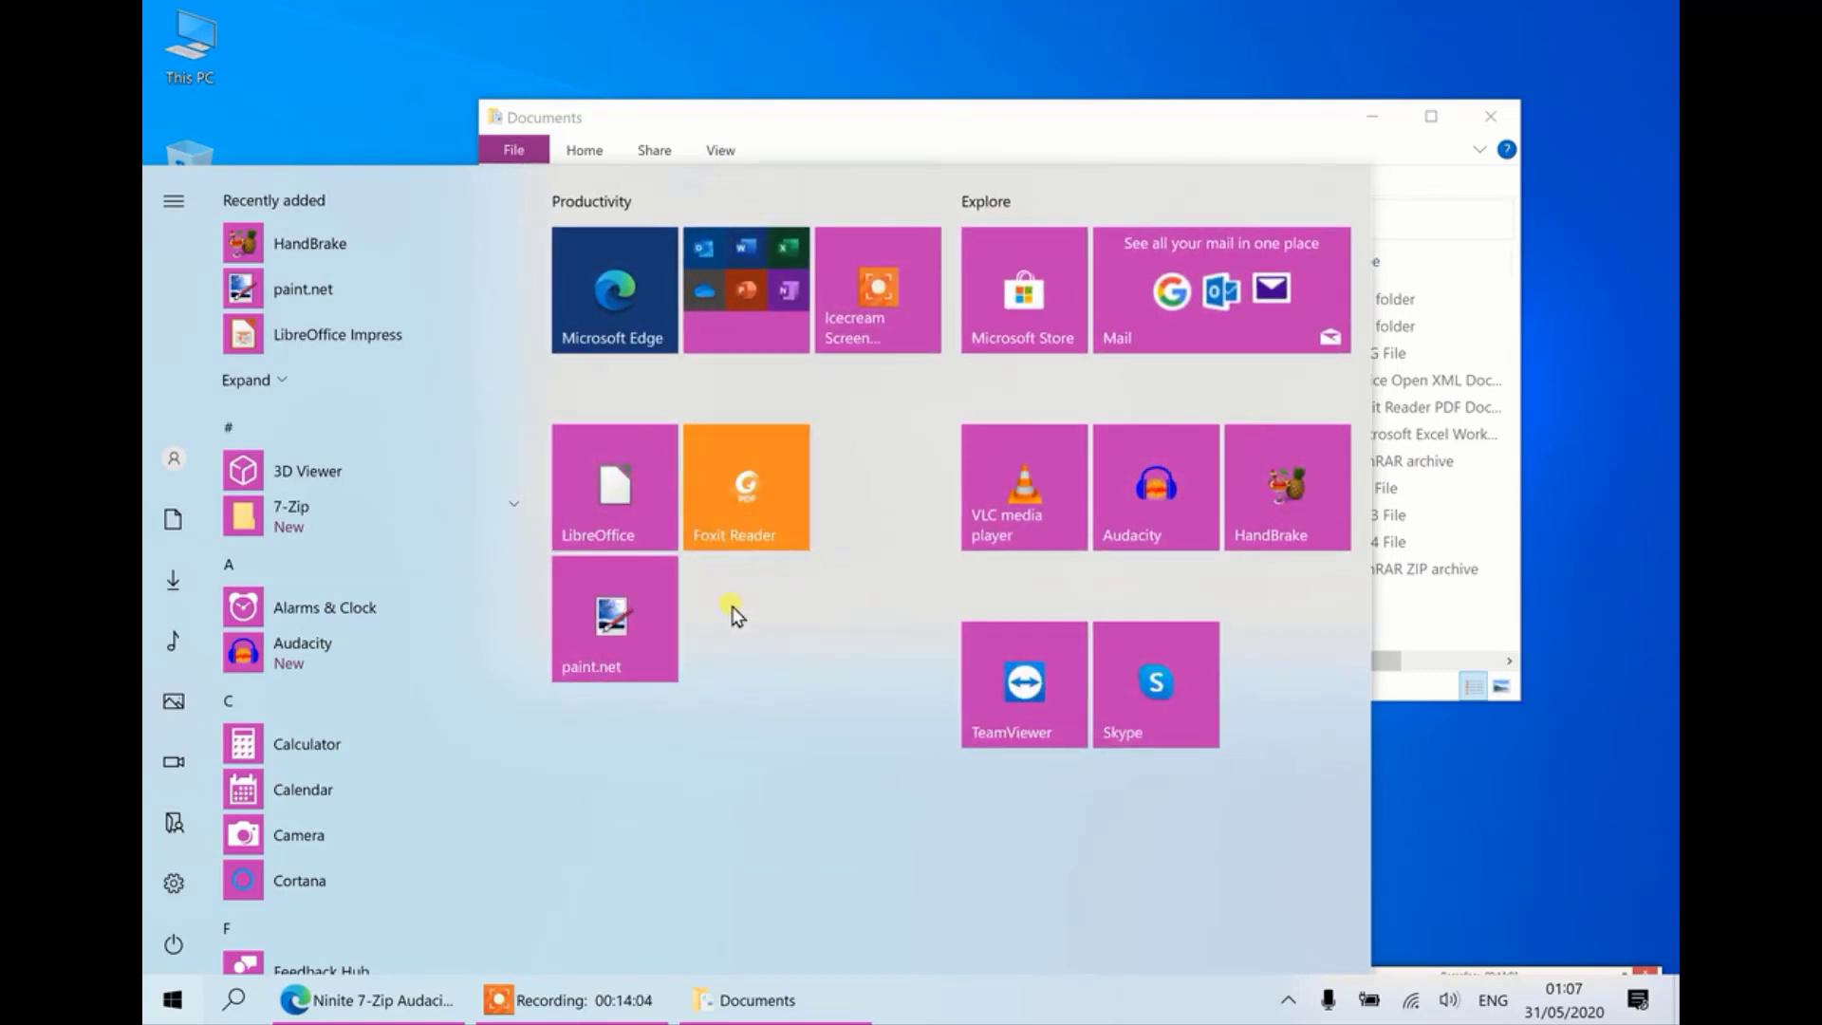
mouse_move(654, 615)
mouse_down()
mouse_move(772, 594)
mouse_move(892, 500)
mouse_up()
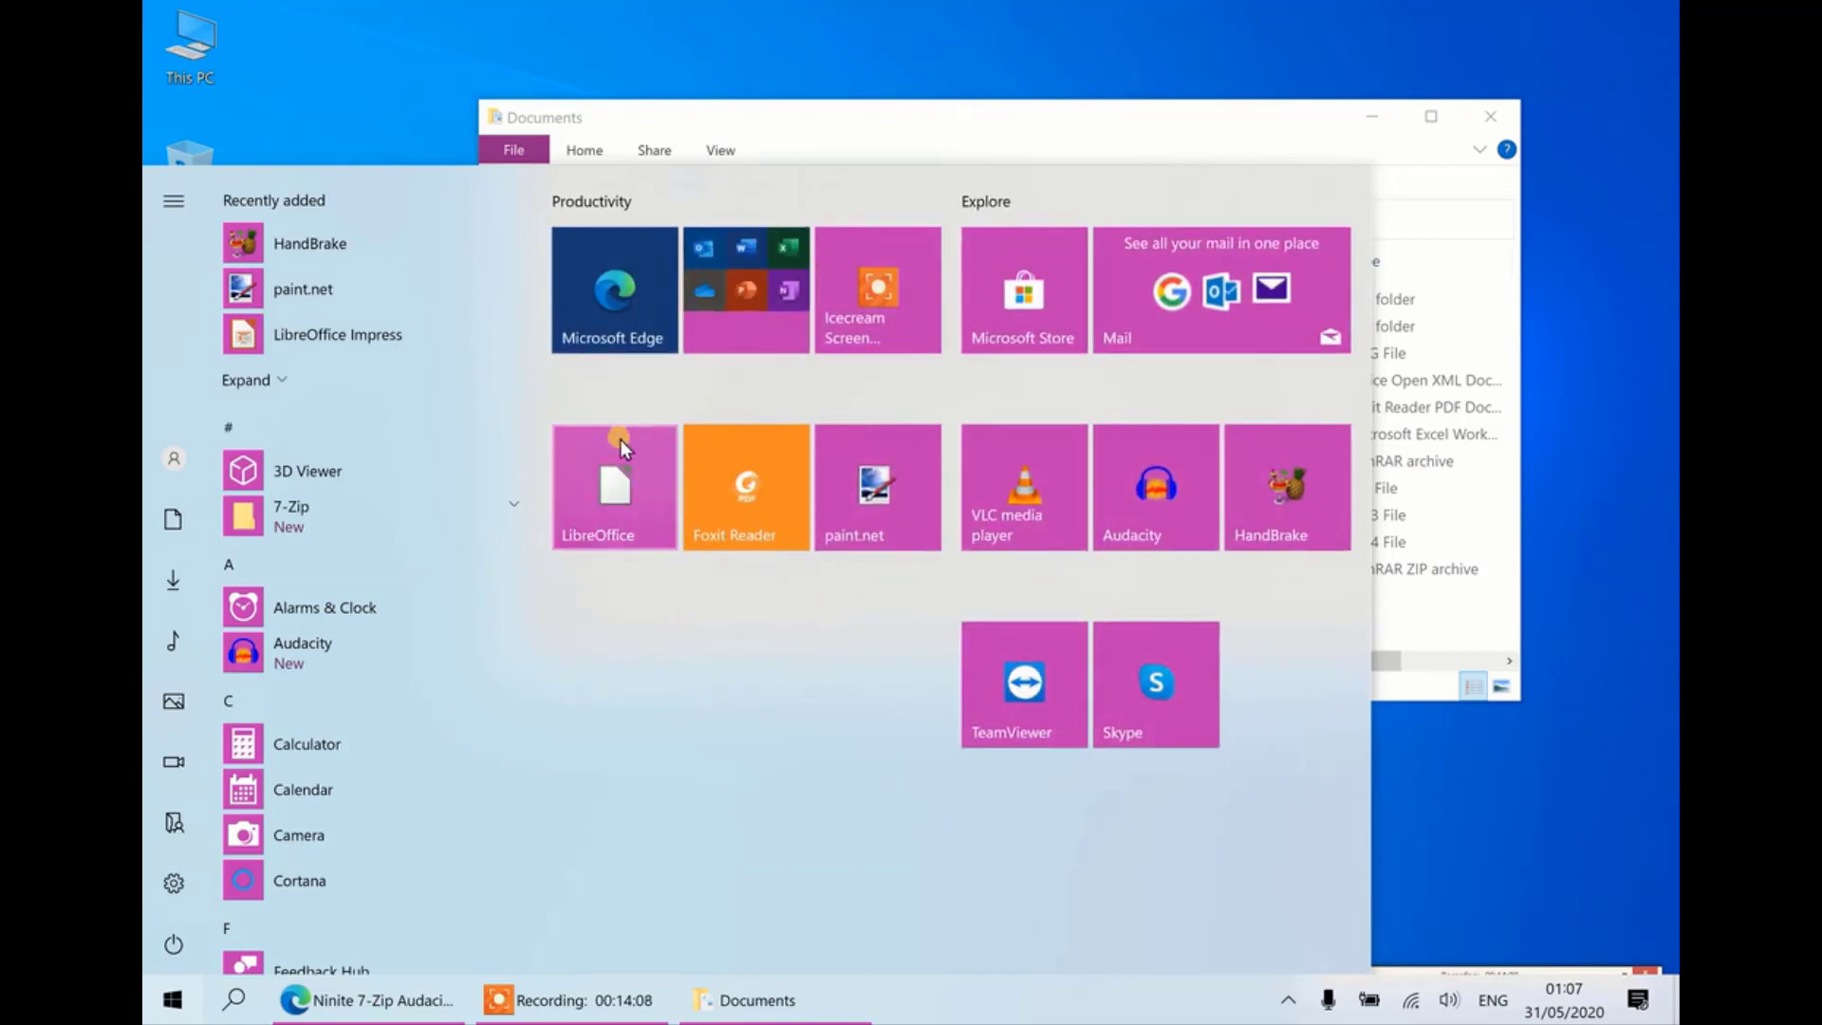
- Name the Start menu group holding TeamViewer and Skype "internet"
mouse_move(584, 399)
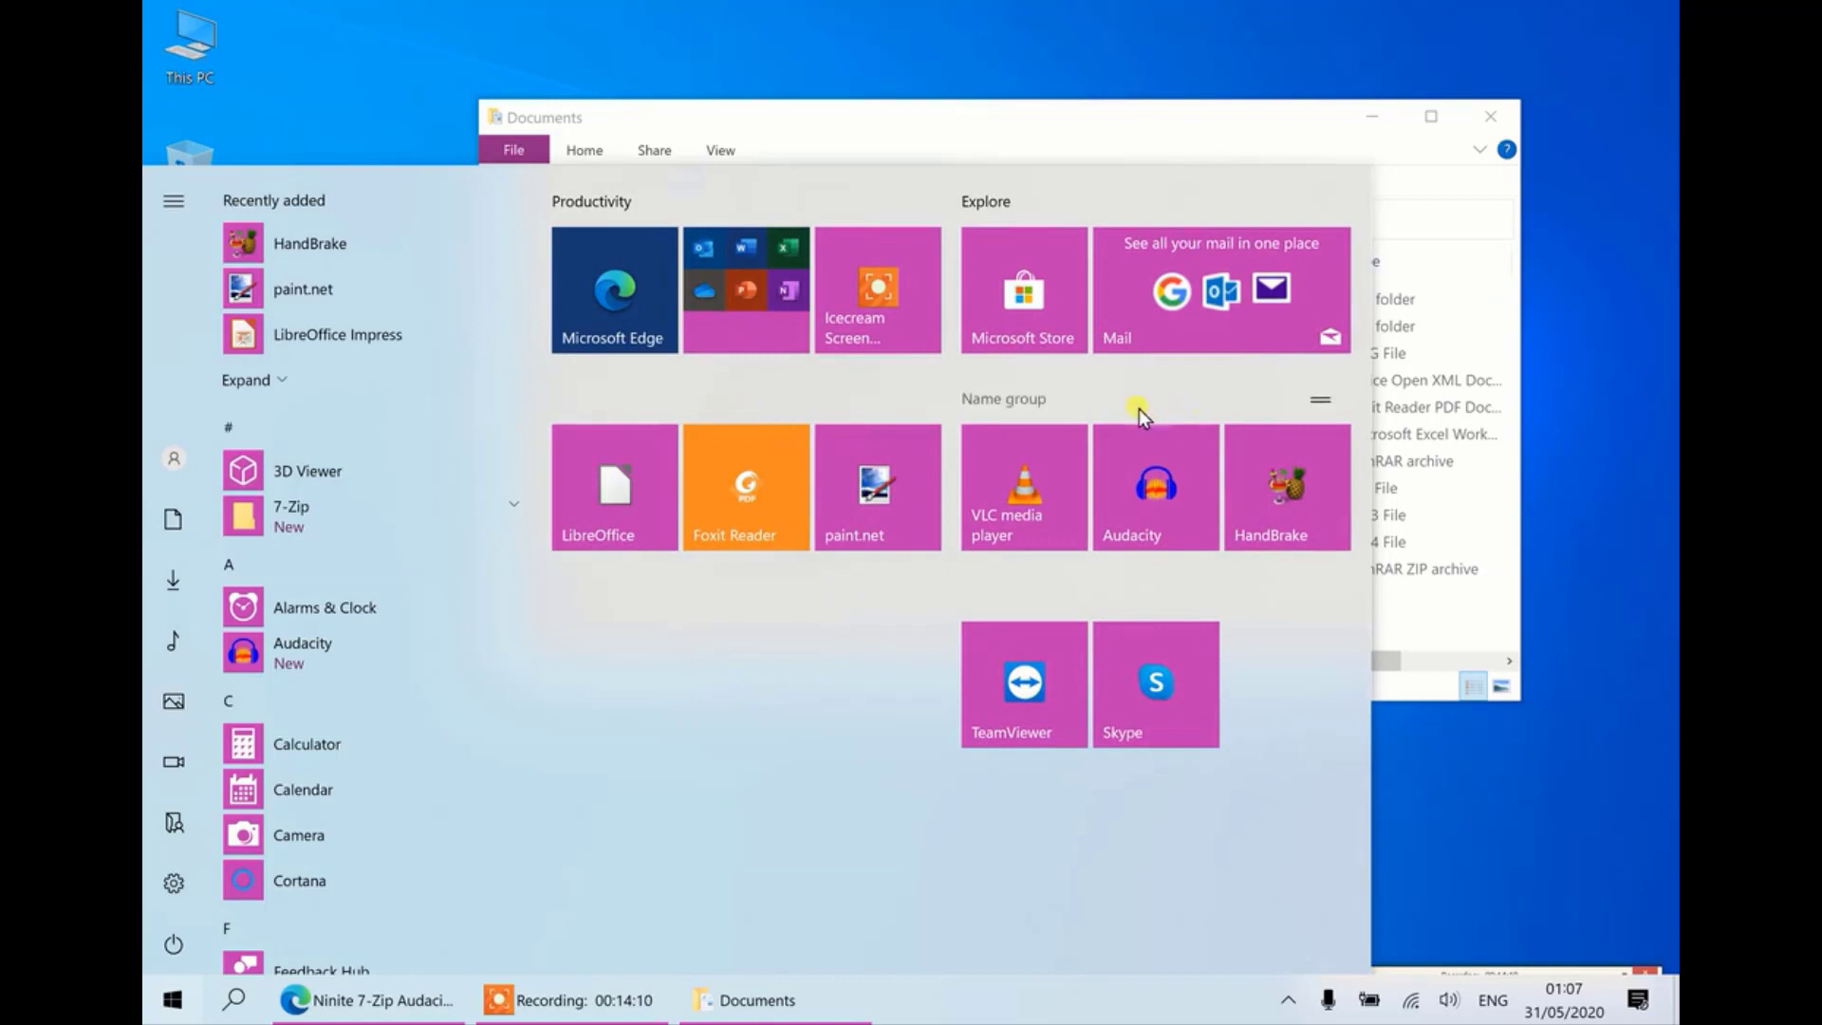
click(1026, 595)
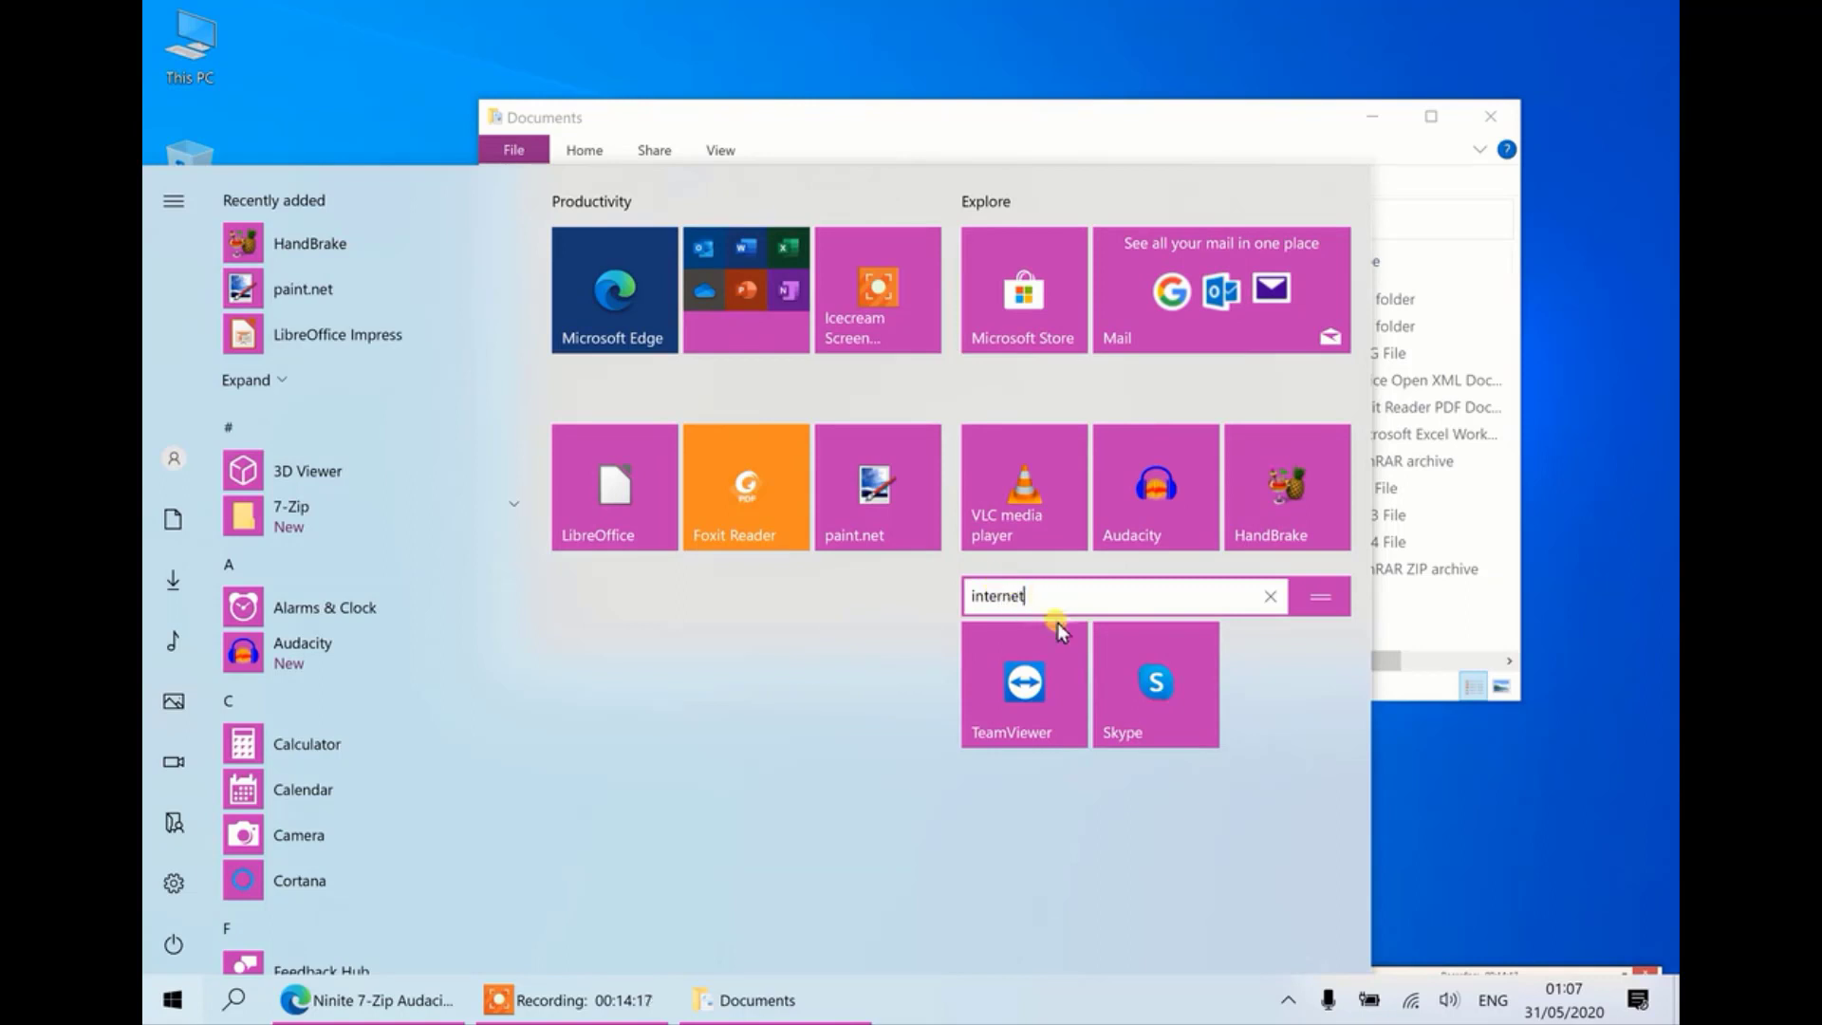
click(1300, 739)
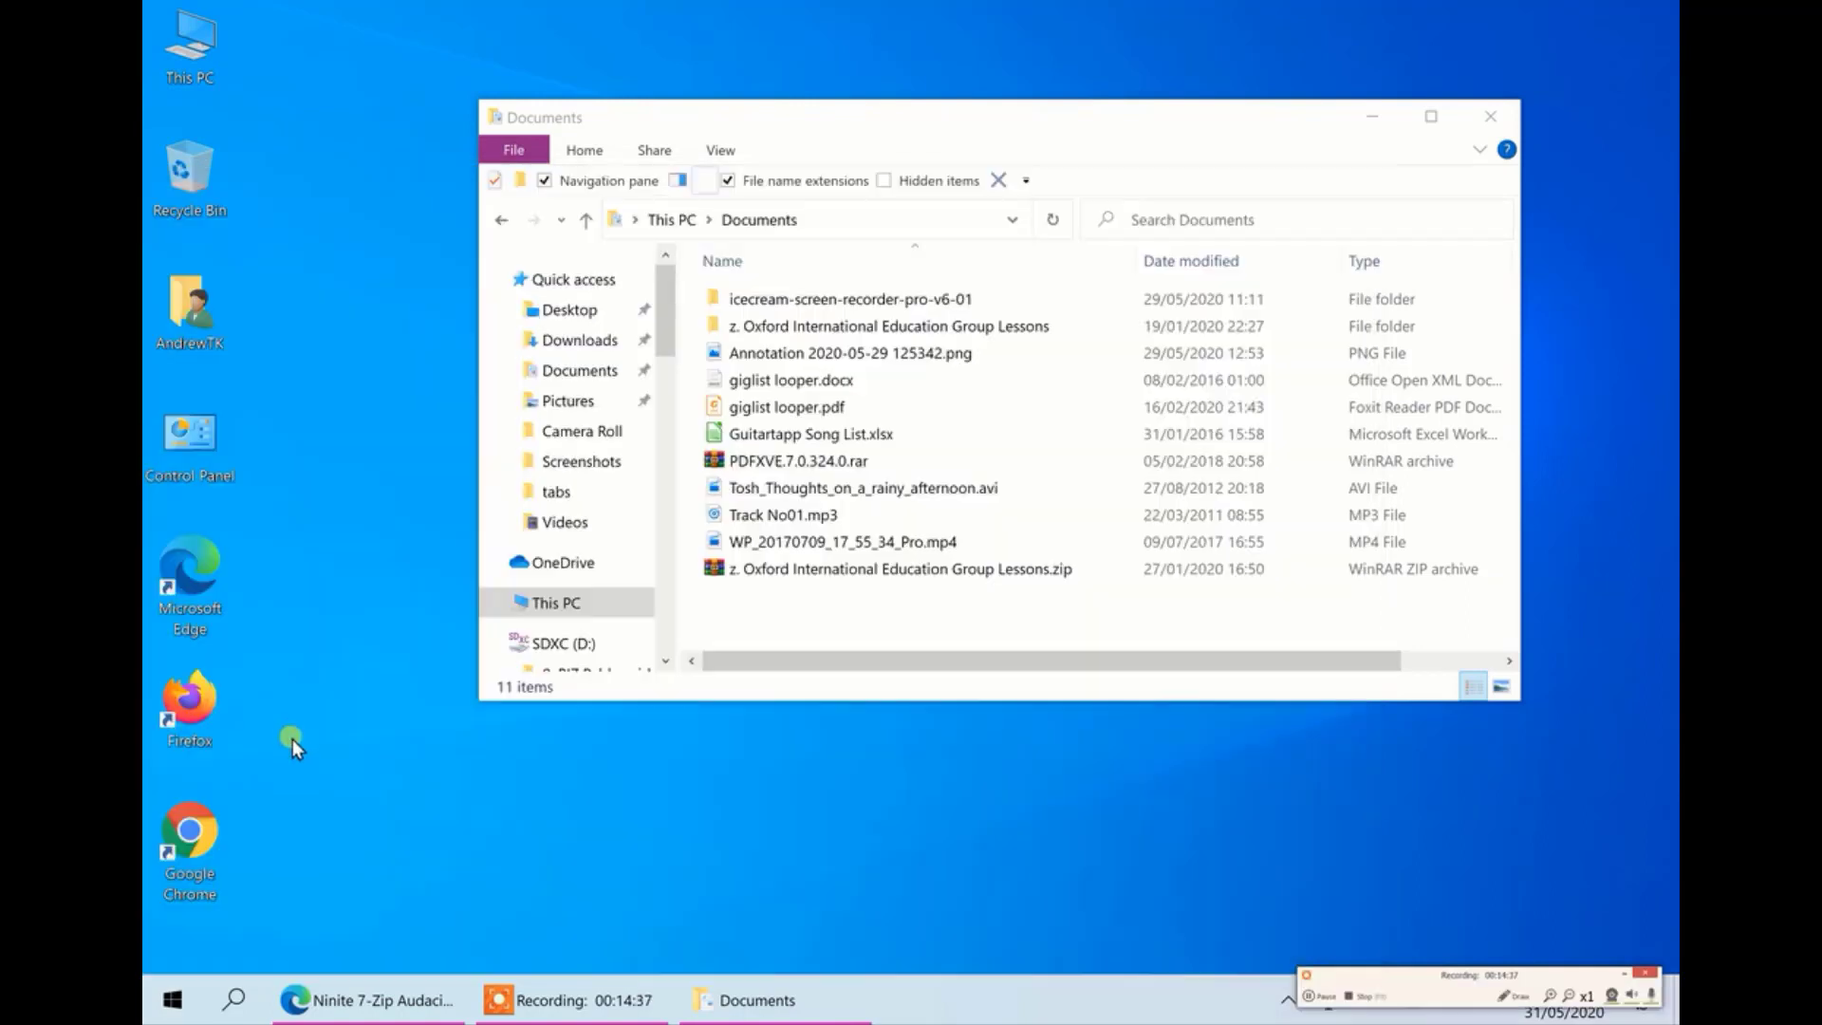
- Pin Firefox and Google Chrome to the taskbar, and move the Microsoft Edge, Firefox and Chrome desktop shortcuts to the Recycle Bin
right_click(197, 707)
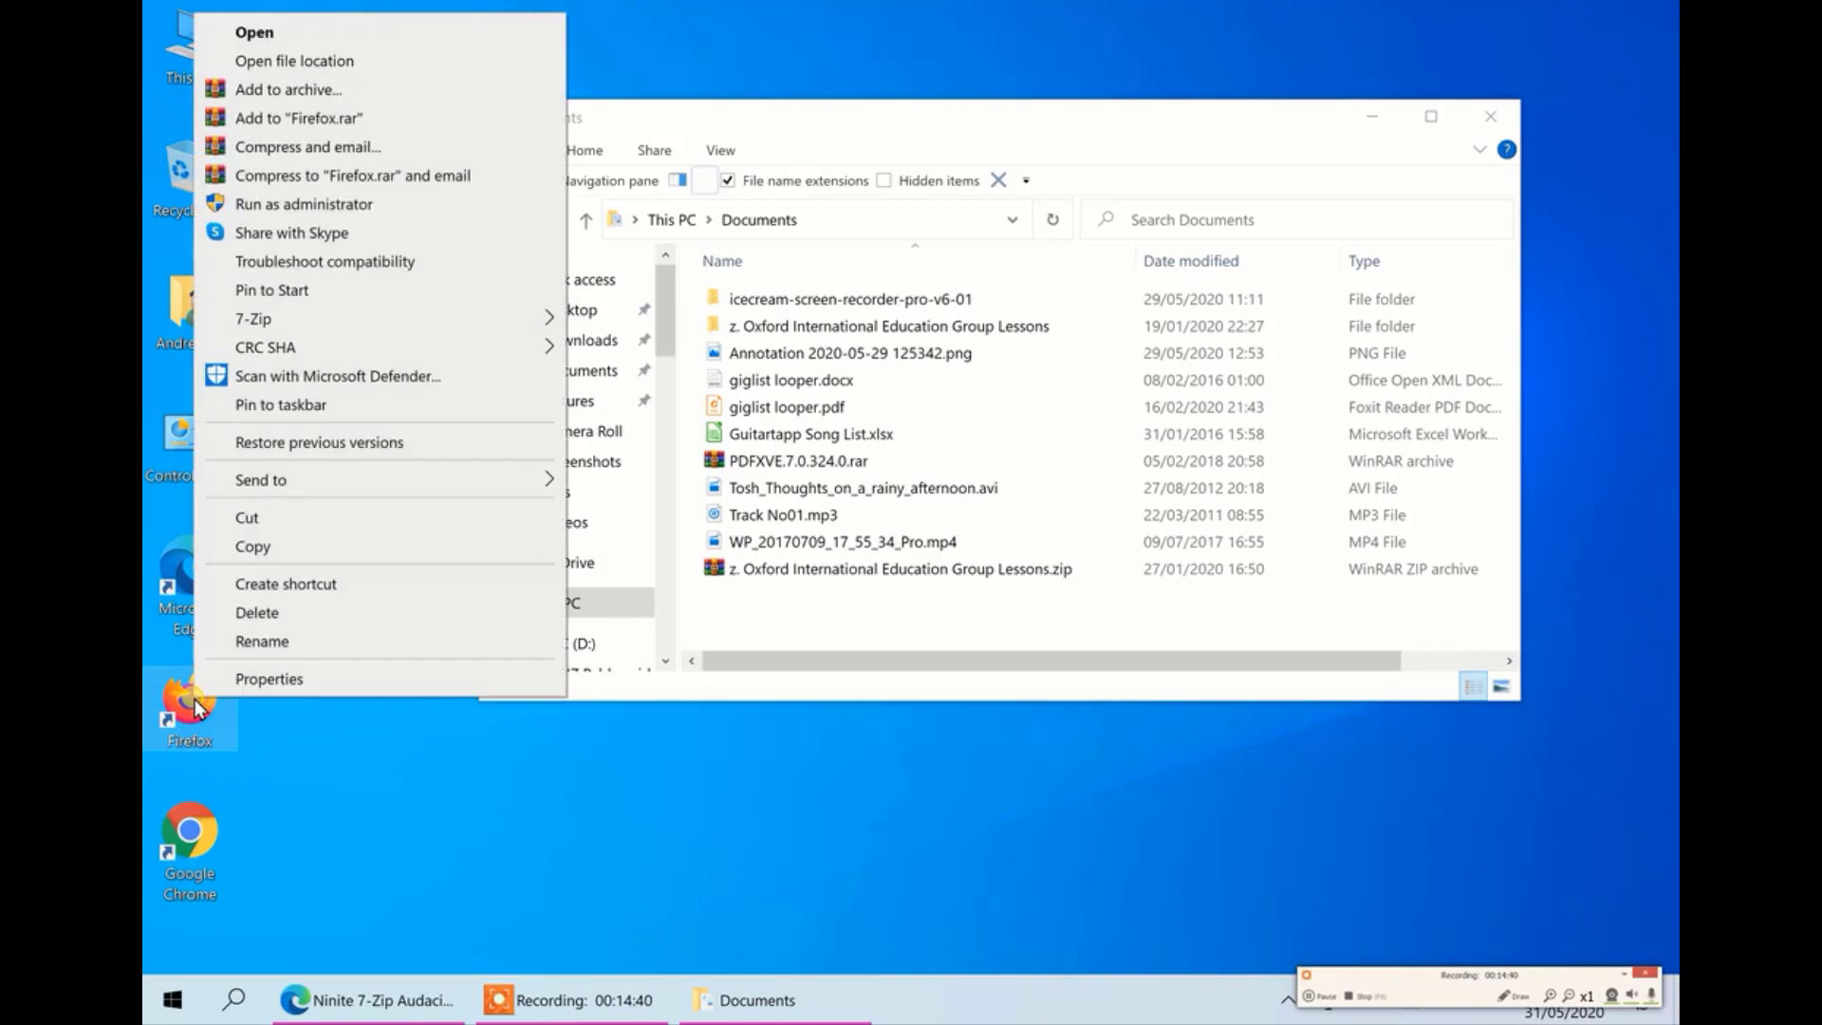
click(313, 405)
right_click(190, 843)
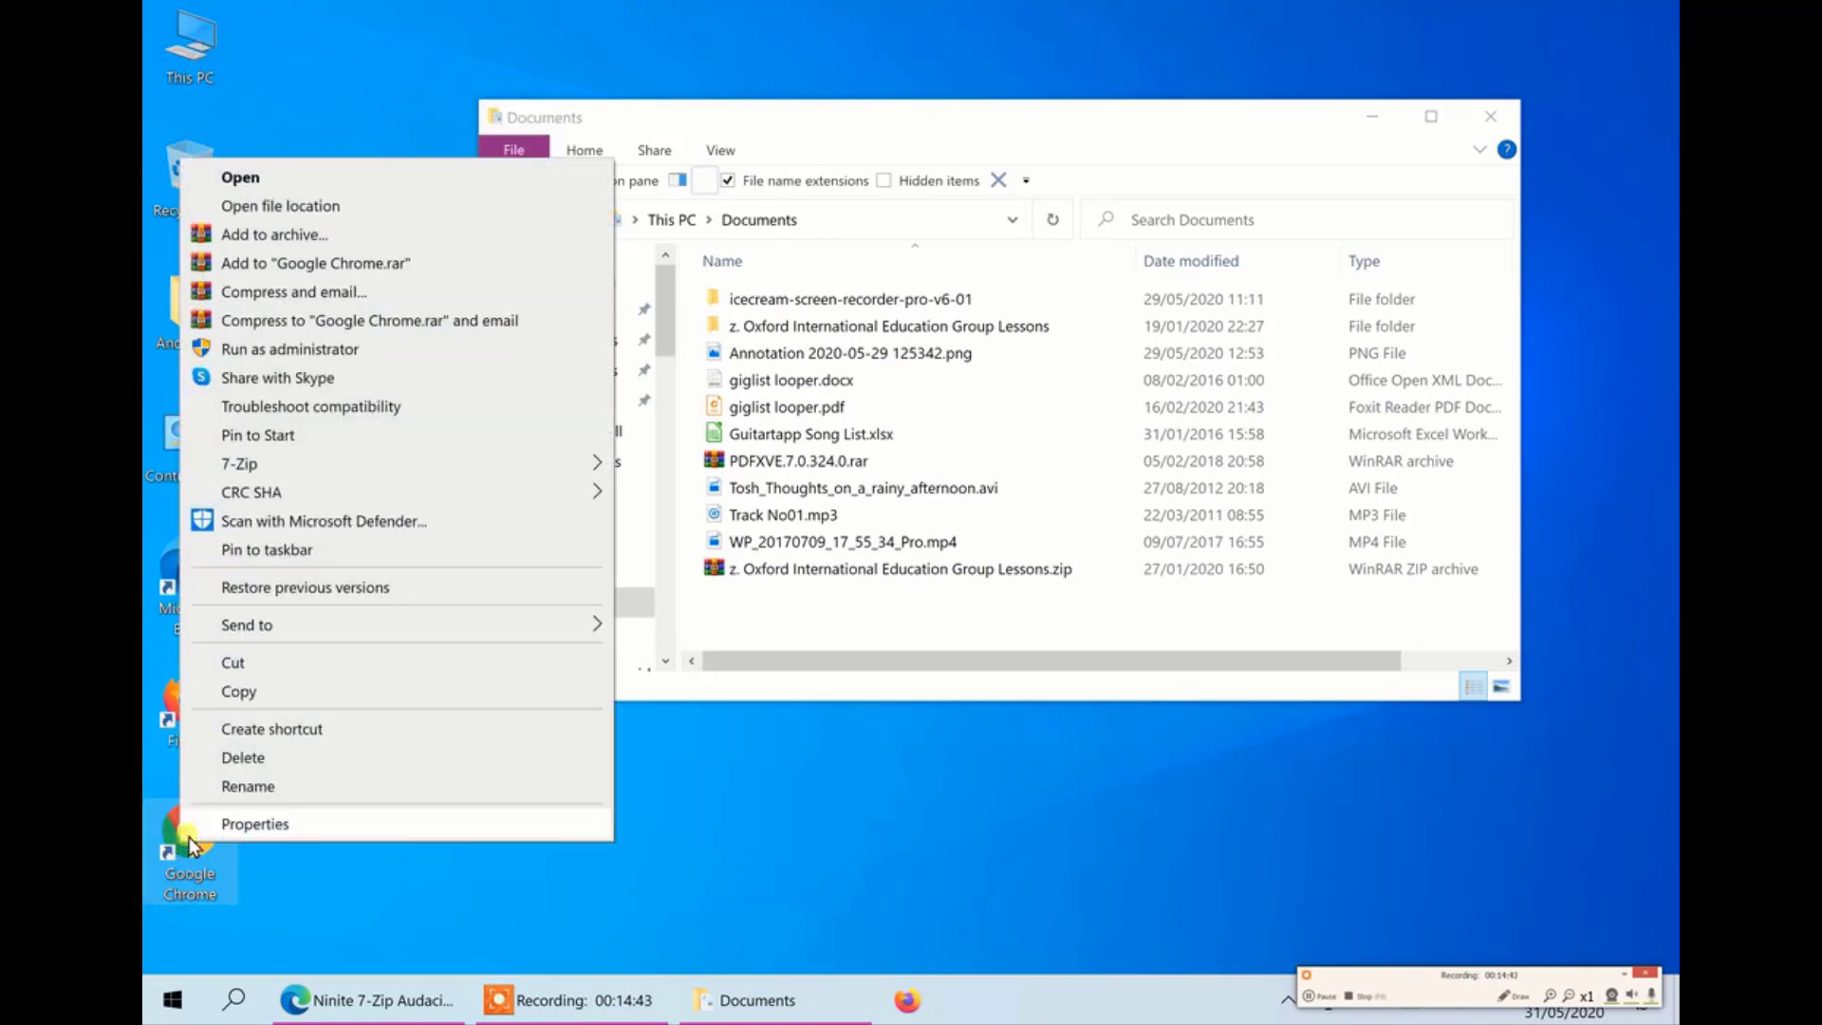
click(236, 551)
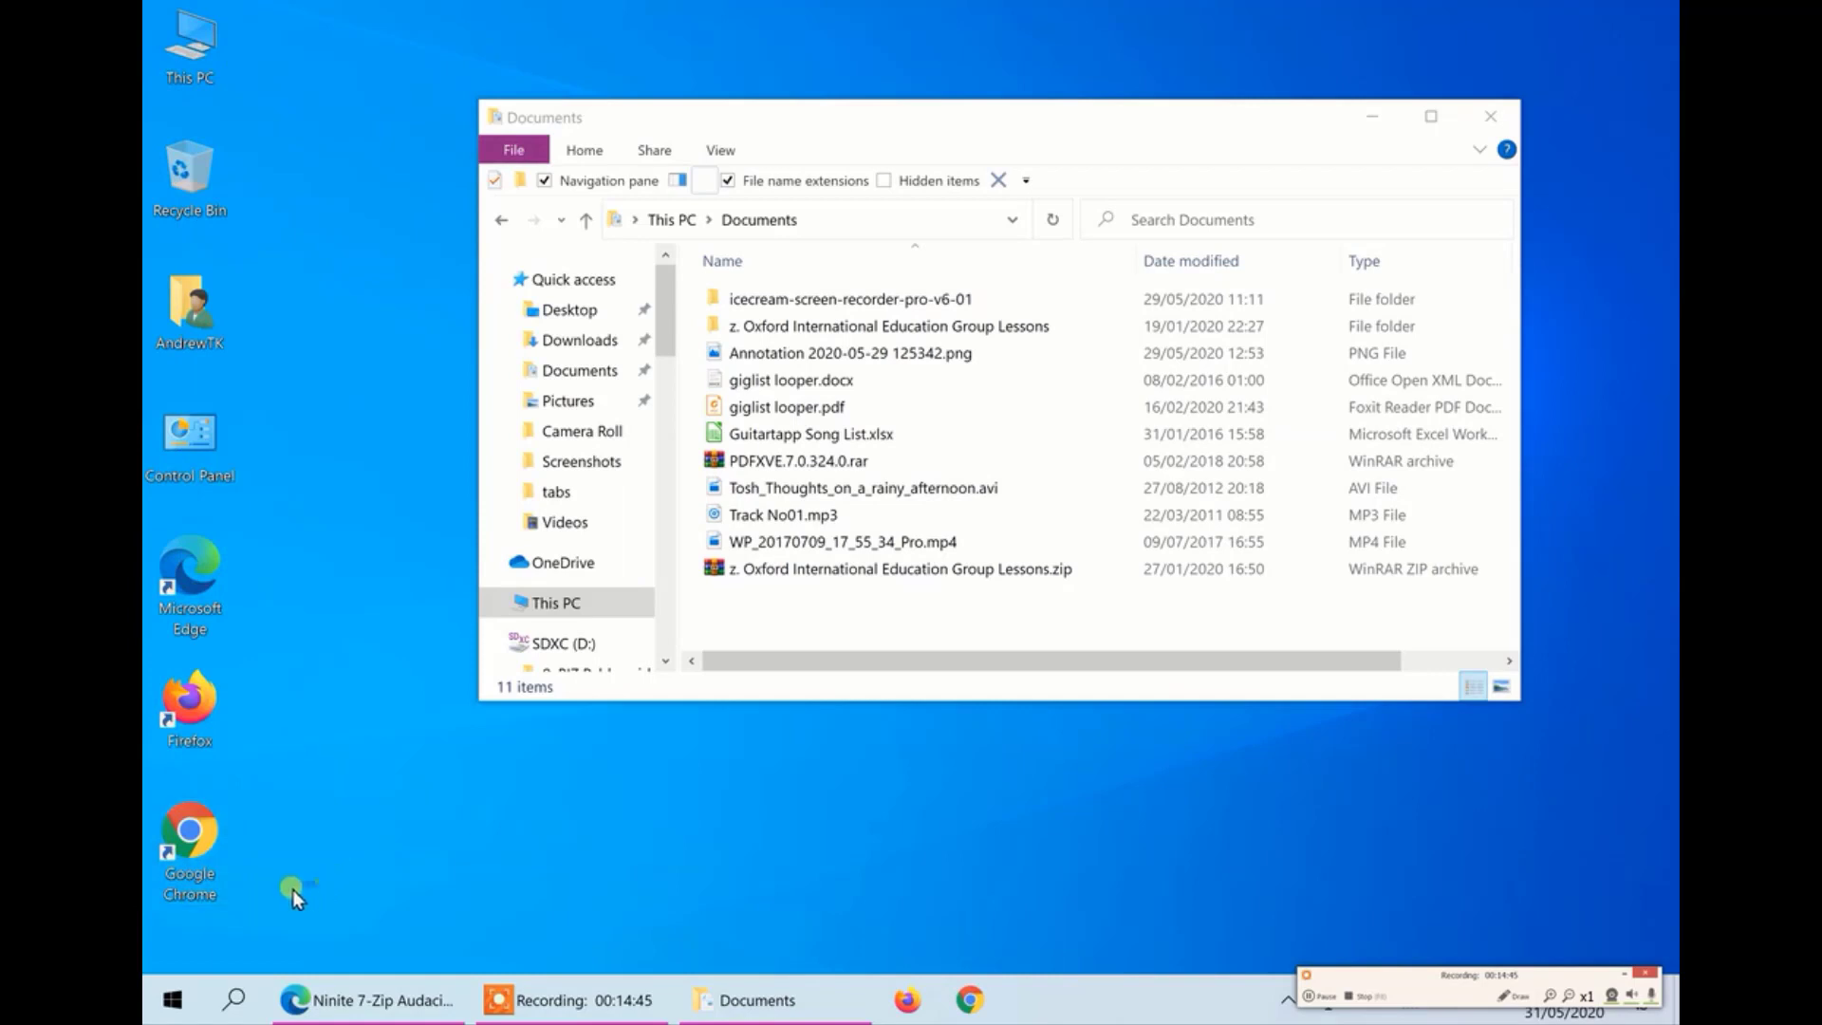
drag(293, 890, 191, 198)
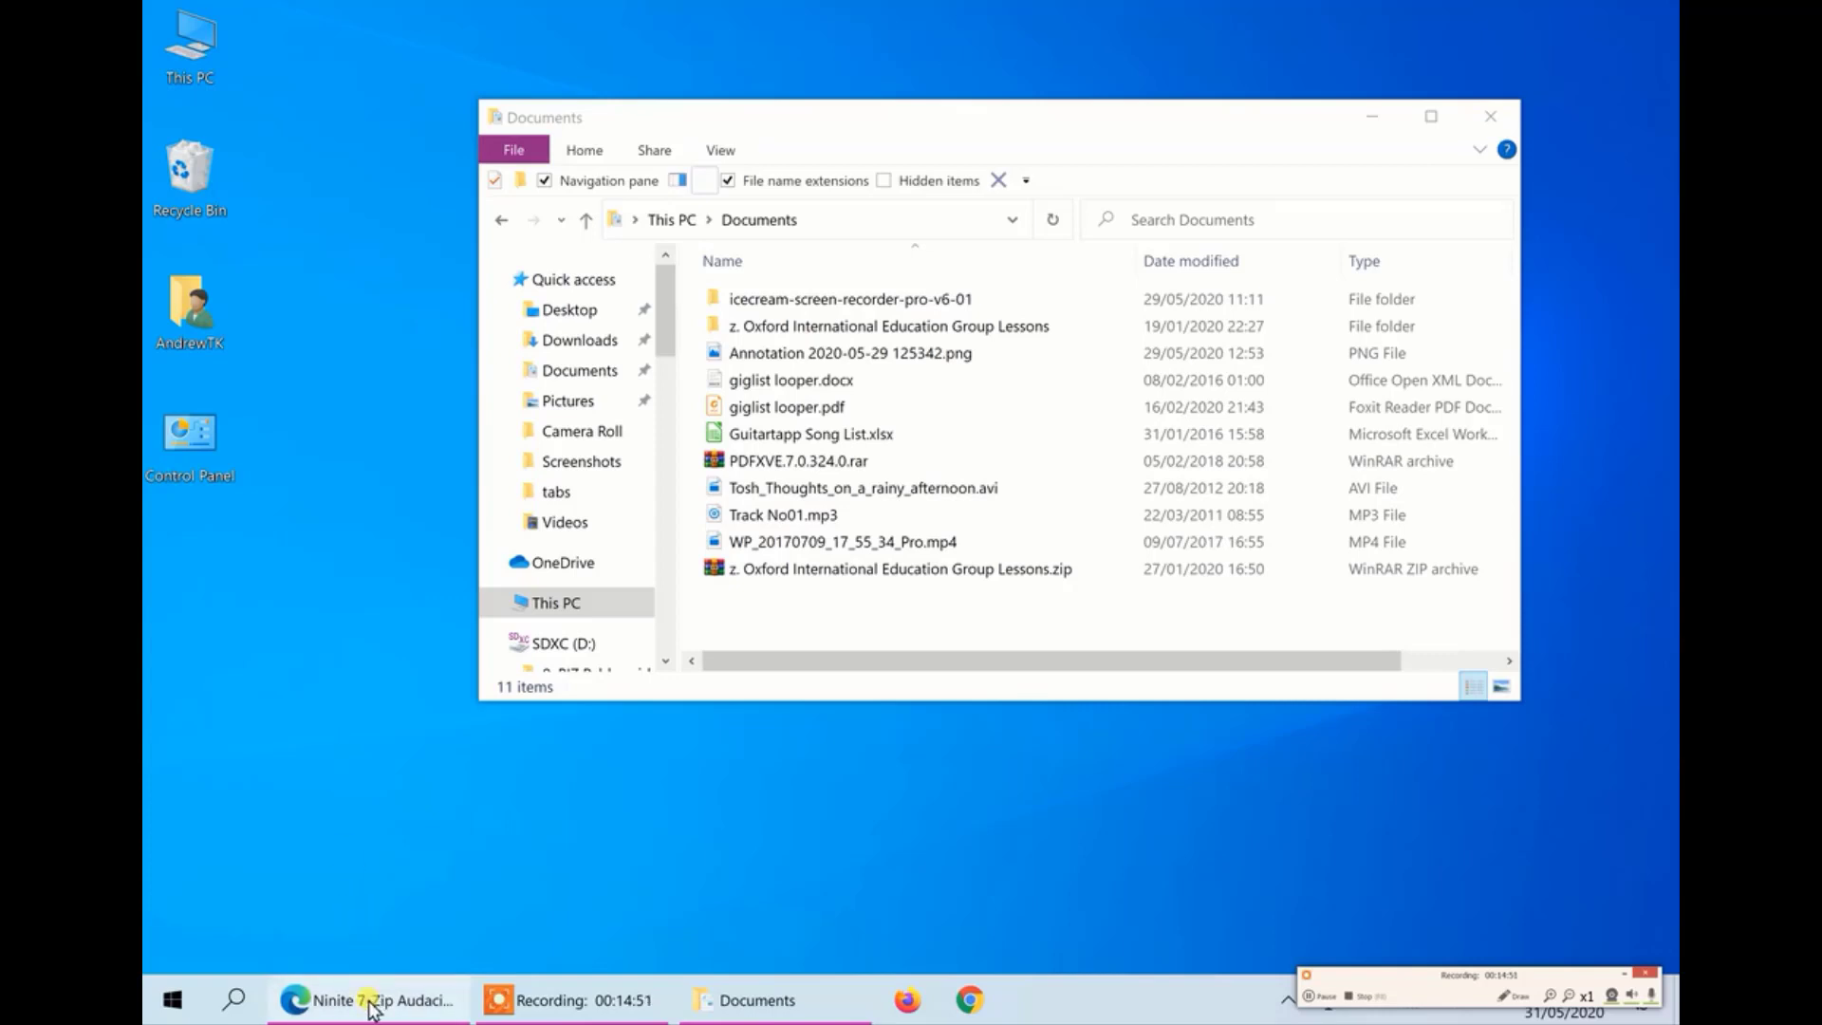
- Close the Microsoft Edge window showing Ninite and unpin Edge from the taskbar
right_click(375, 968)
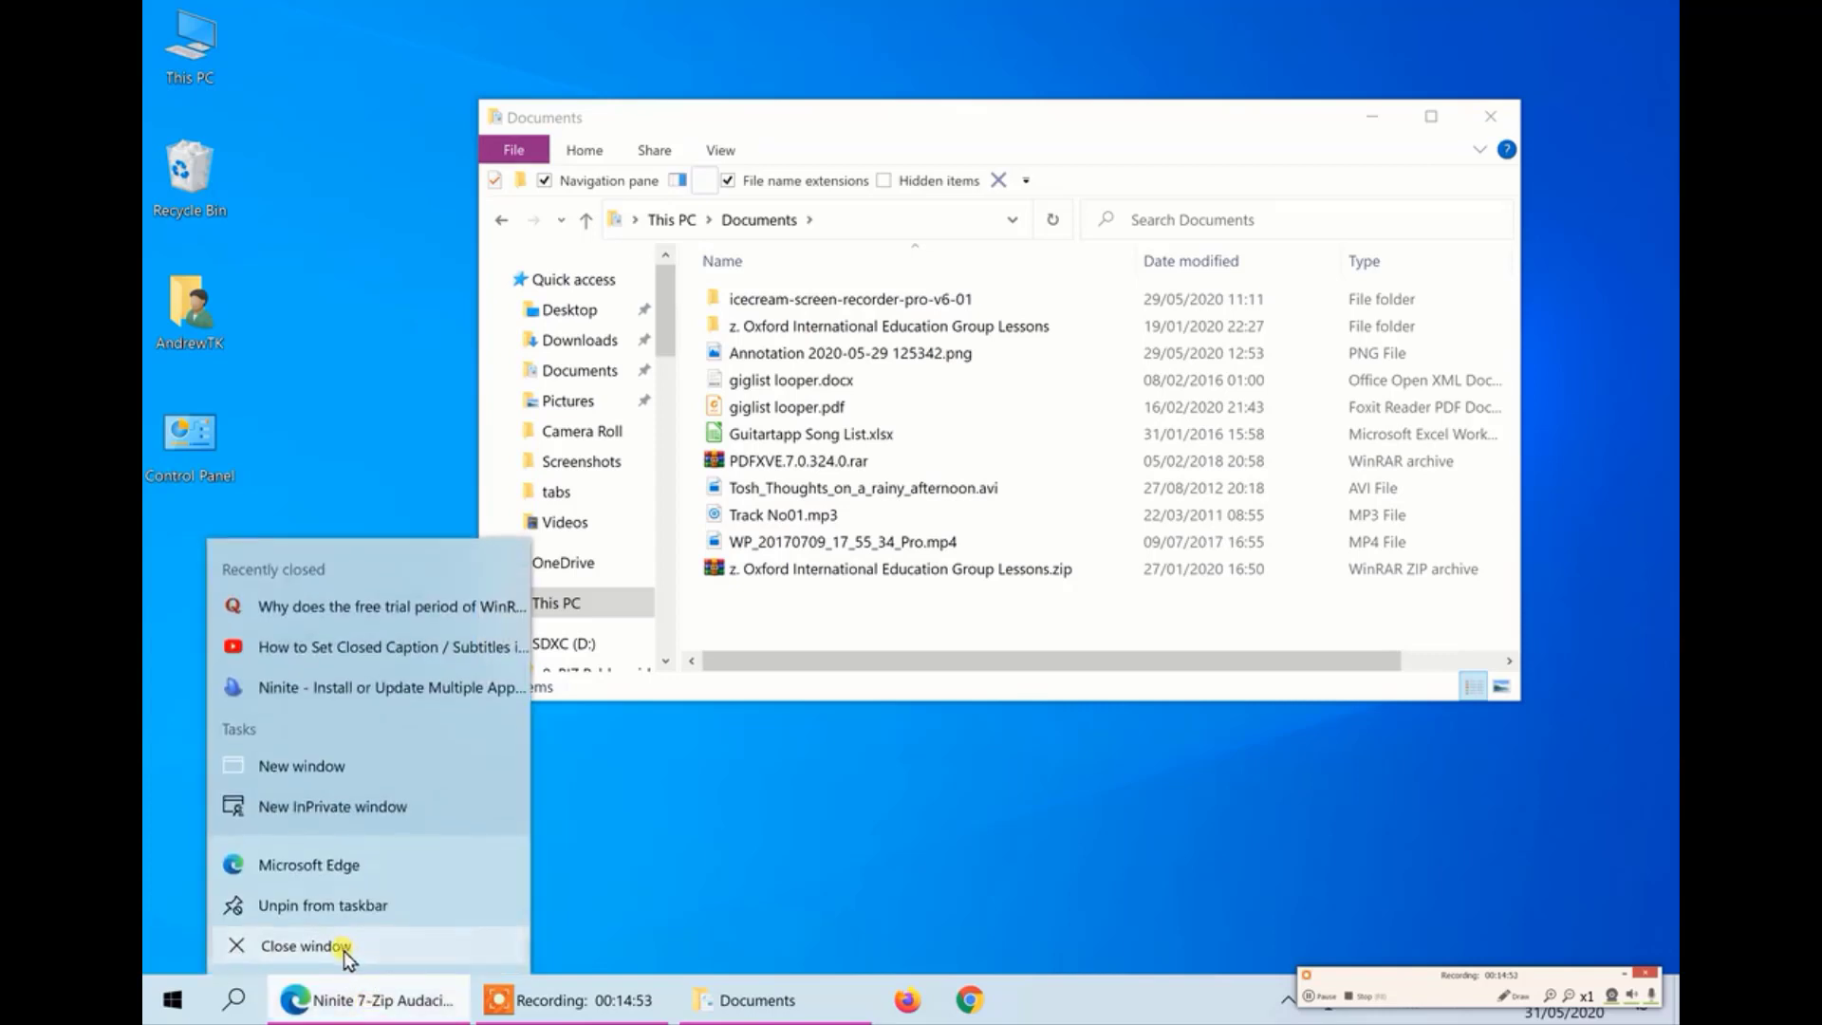
click(343, 949)
right_click(313, 973)
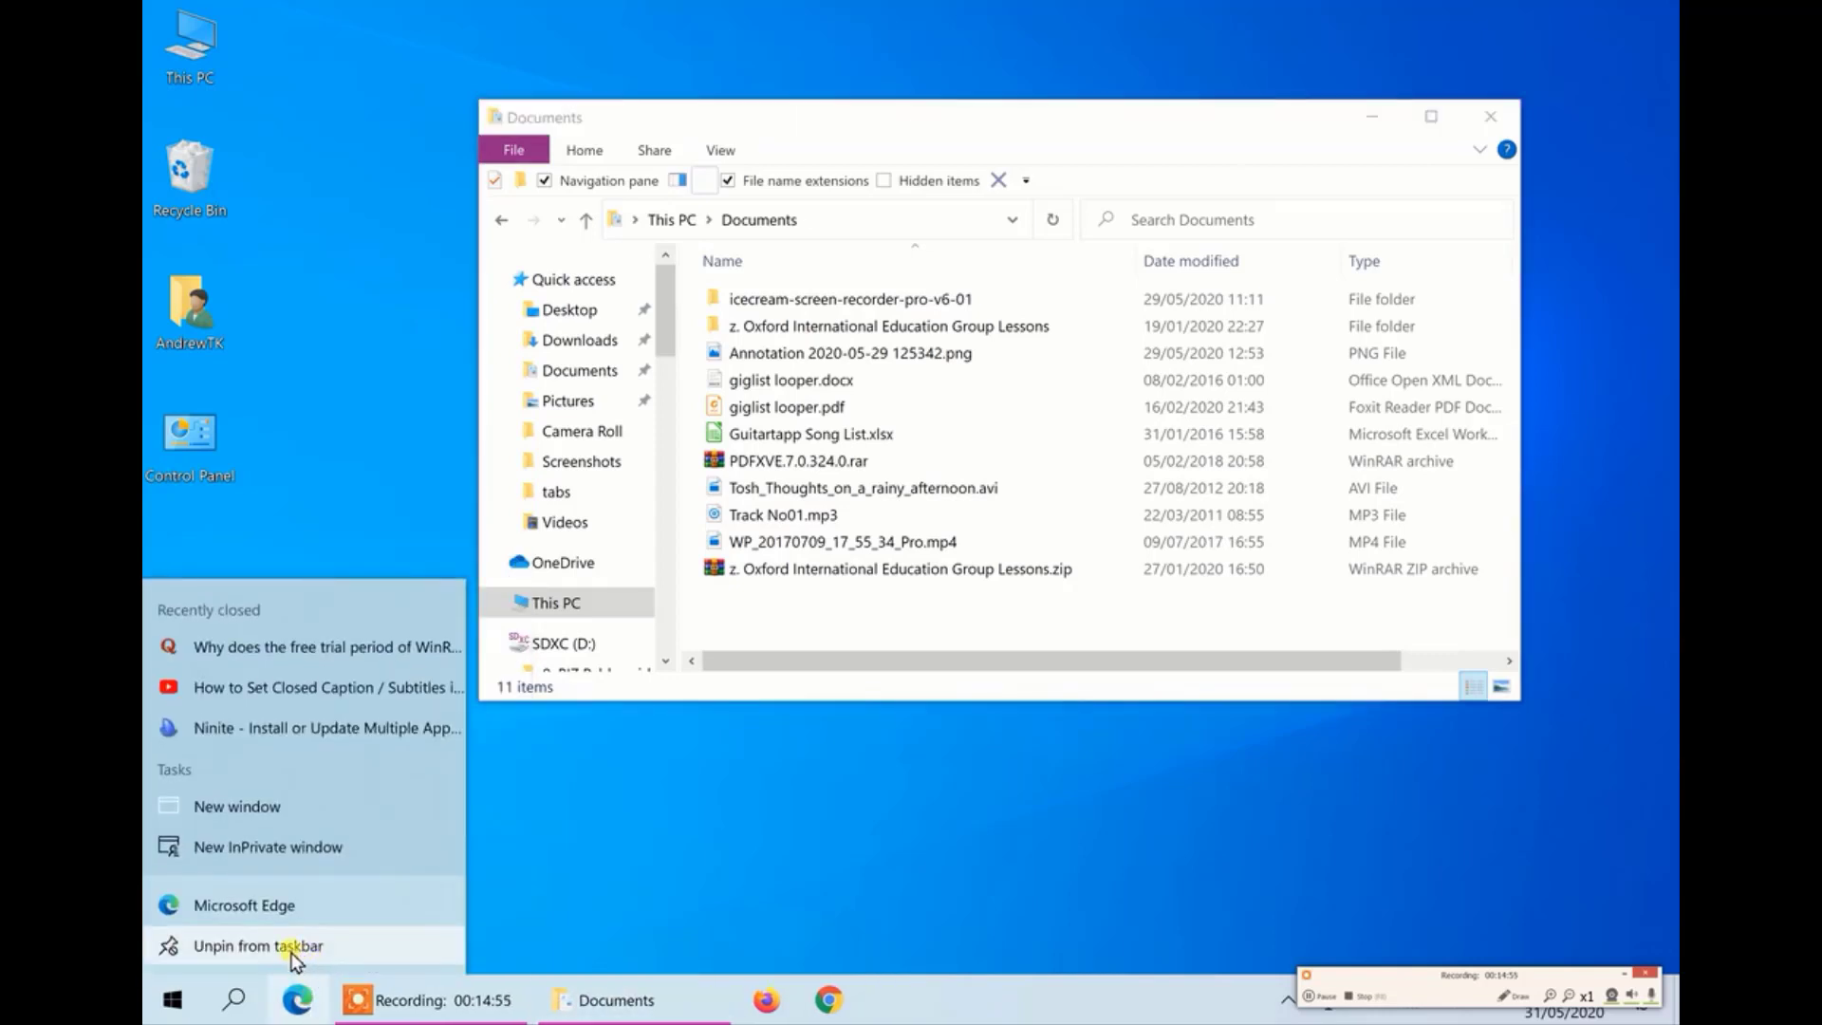
click(287, 949)
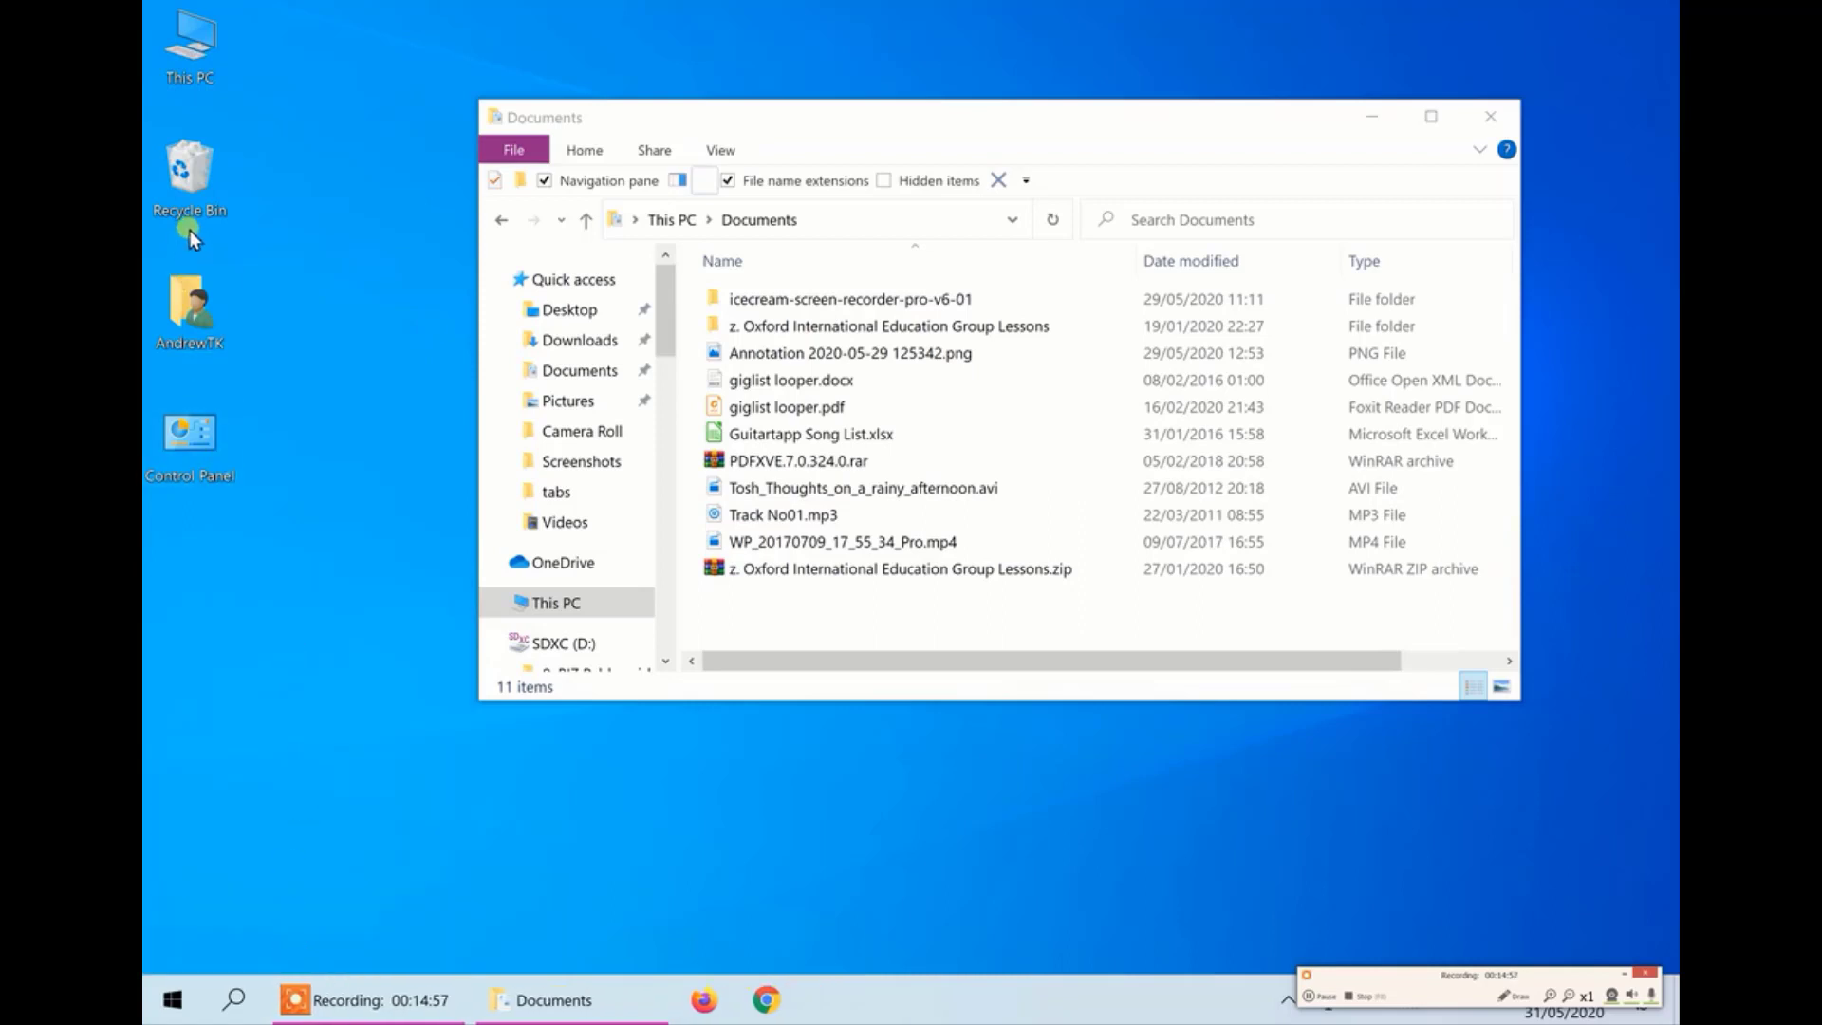
- Empty the Recycle Bin permanently and close the Documents window
right_click(192, 169)
click(228, 212)
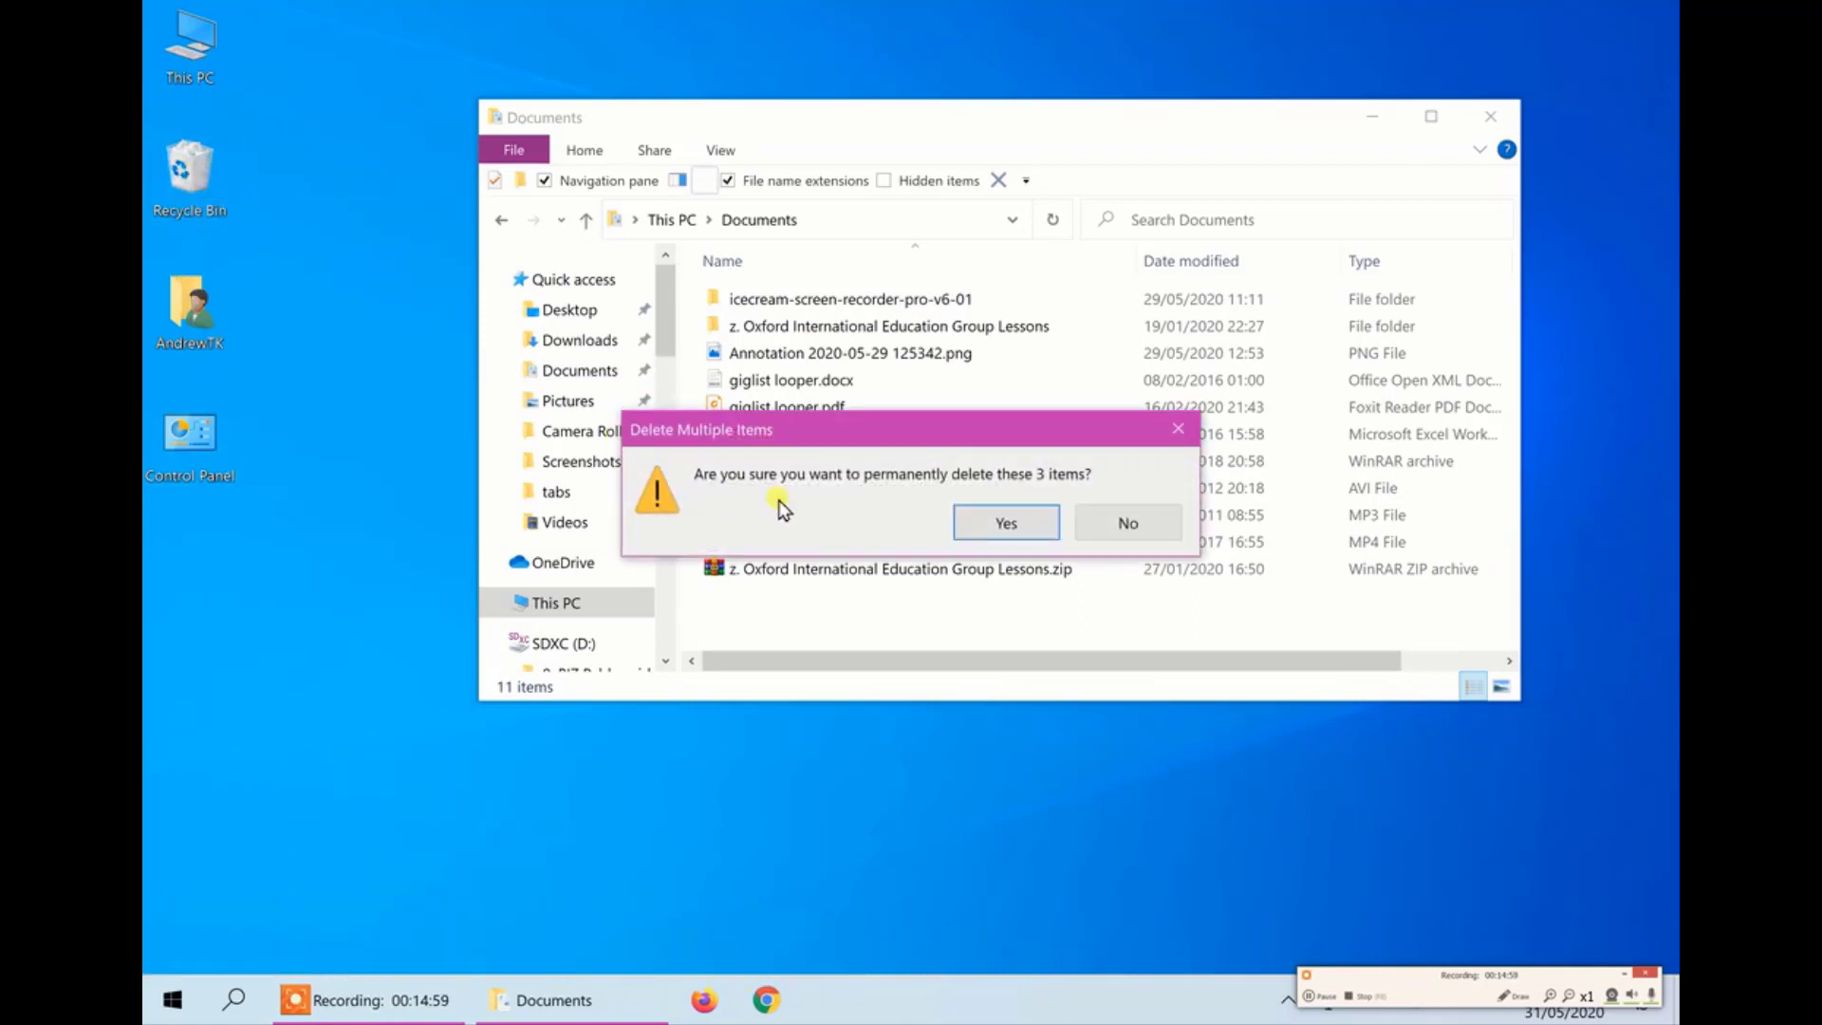
click(1007, 523)
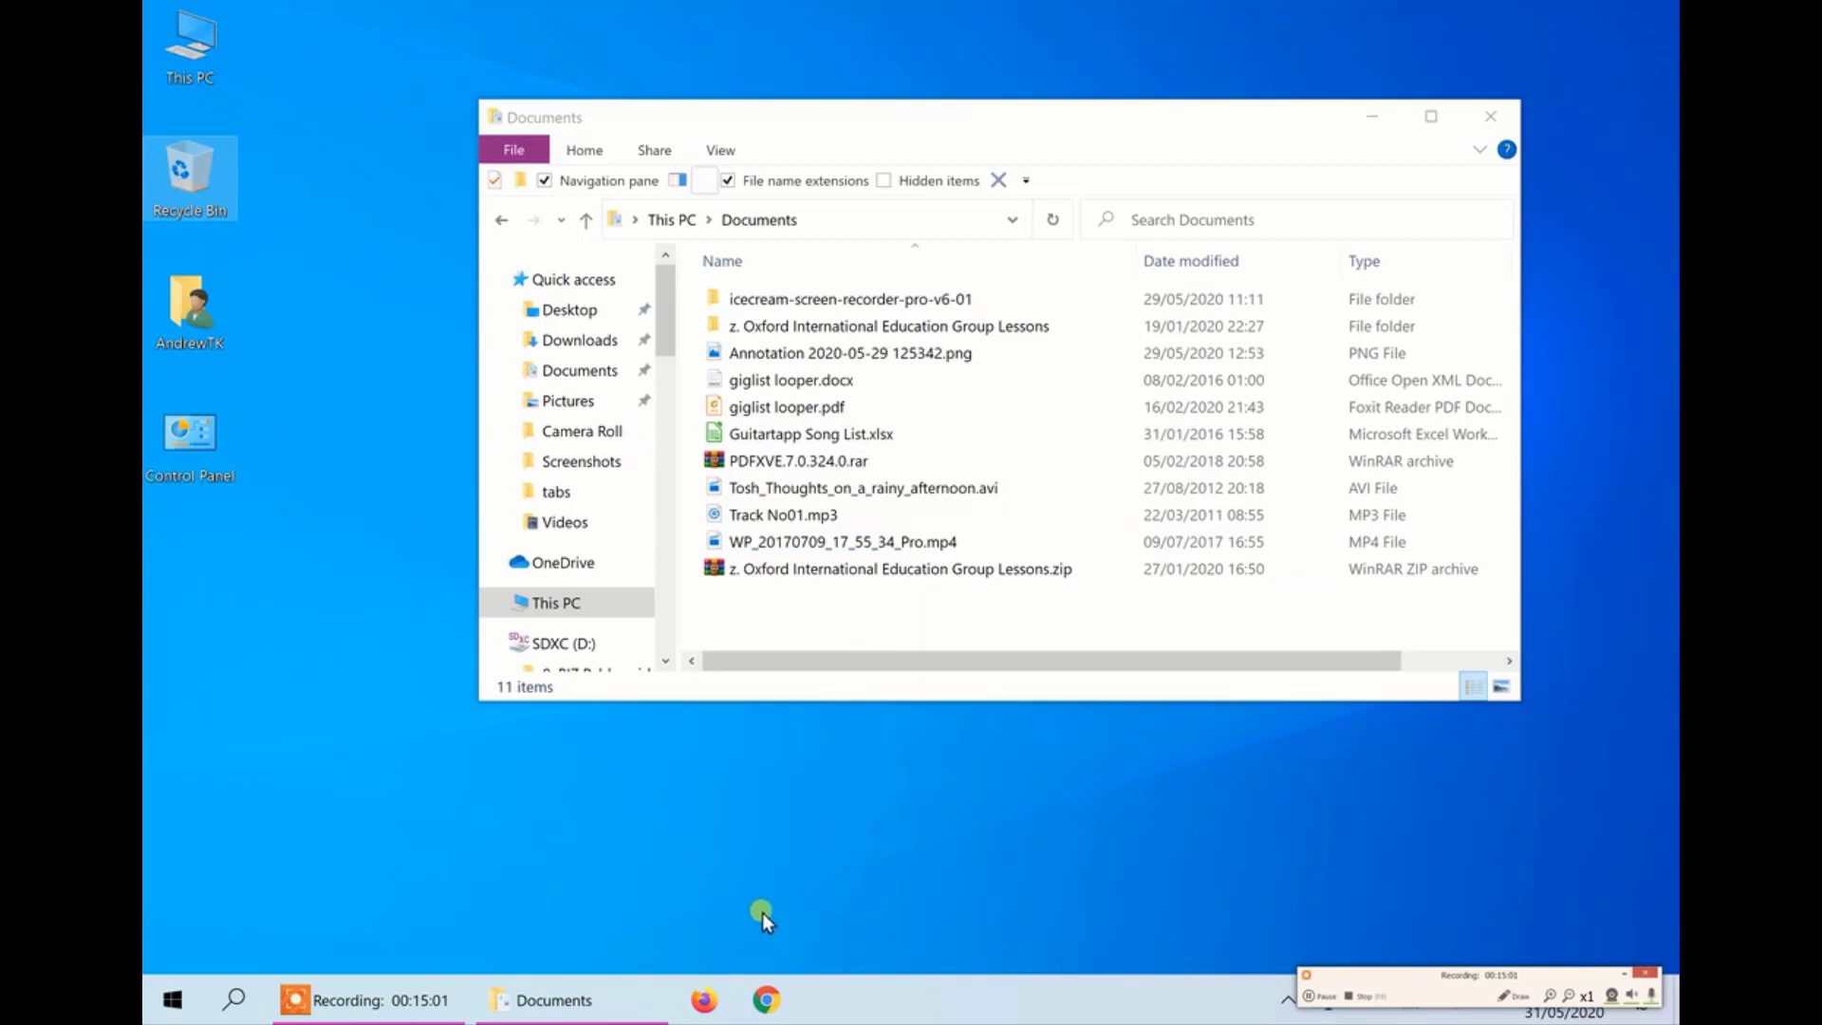
click(1489, 120)
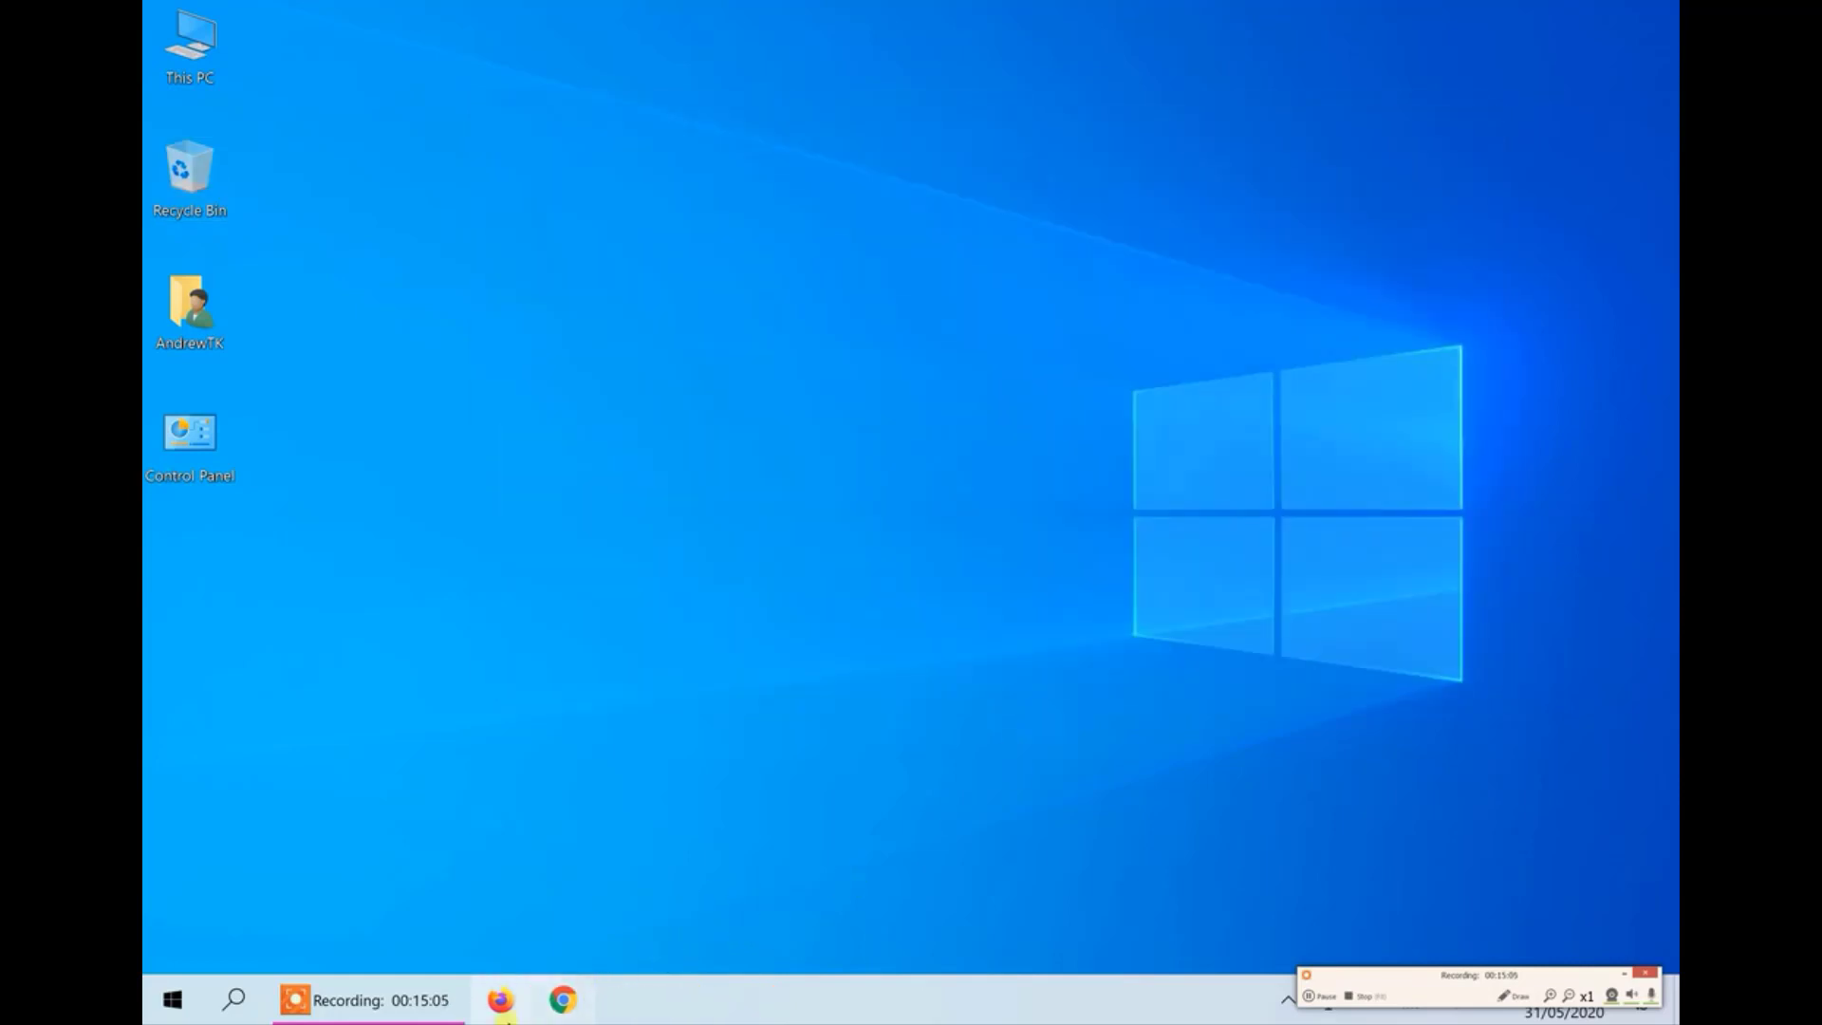
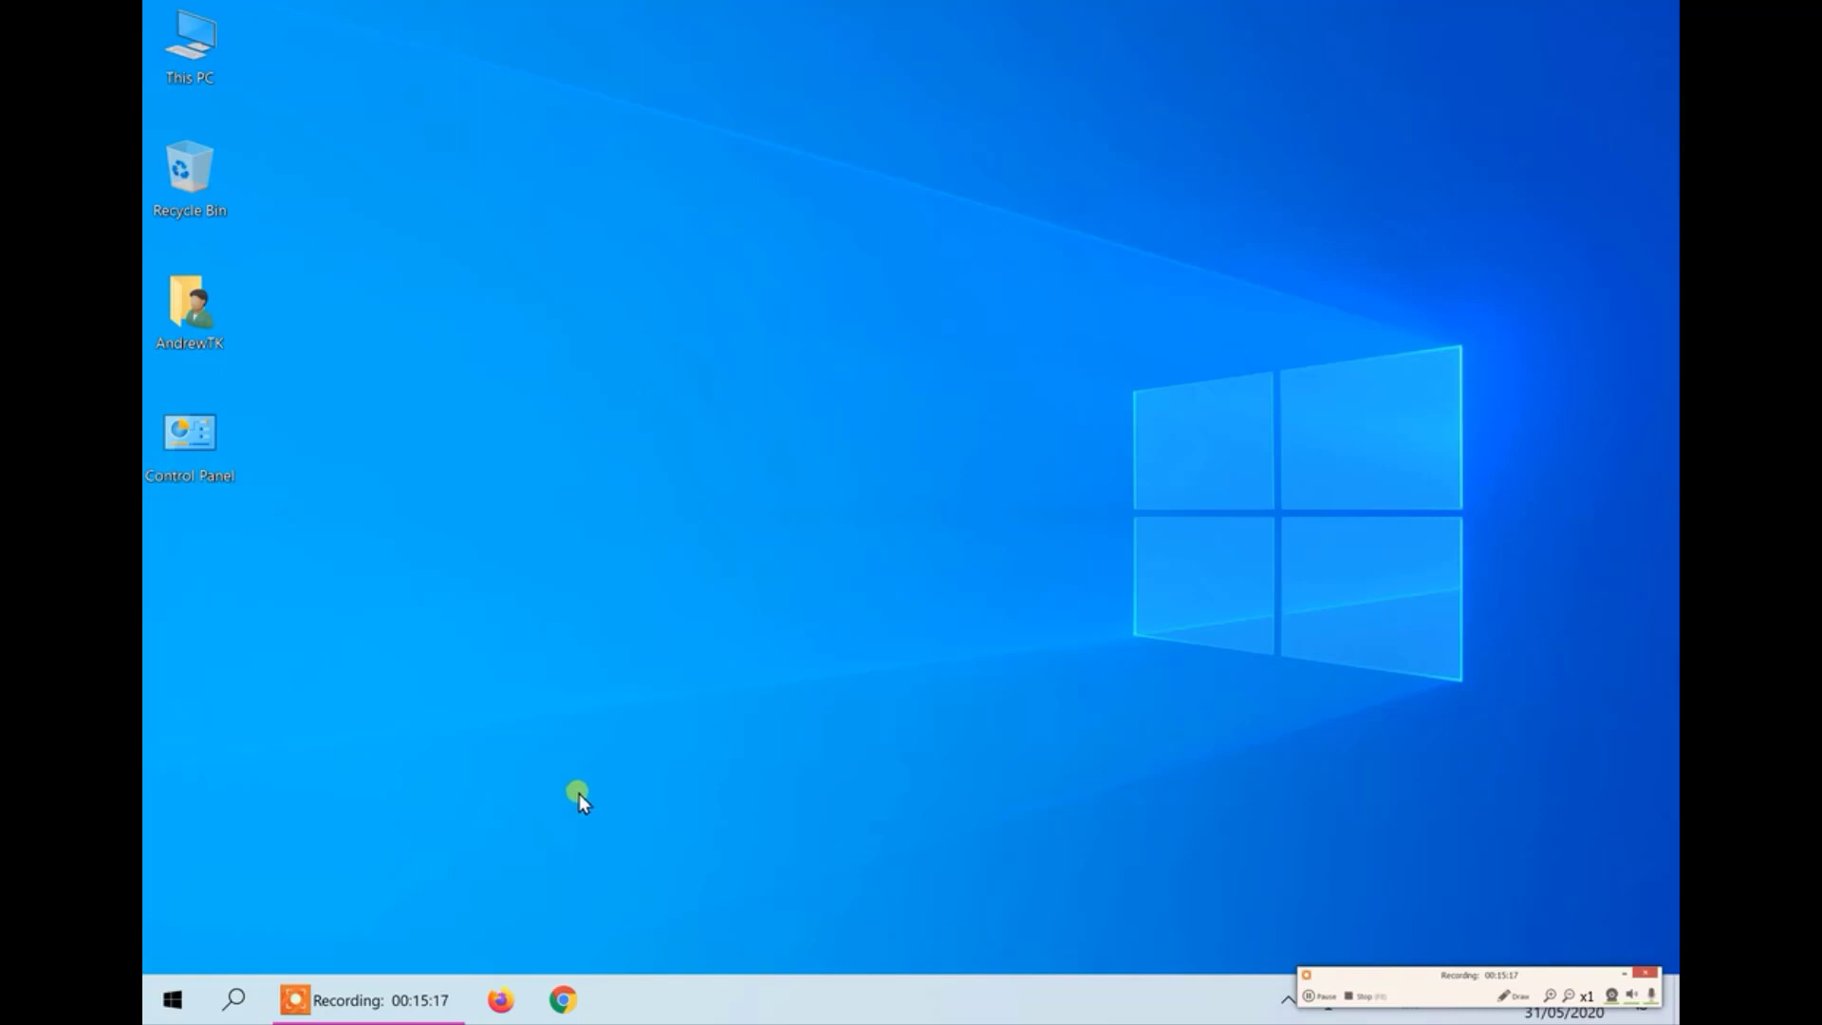
- Open Firefox's Add-ons Manager and search the add-ons site for "adblock"
click(501, 1003)
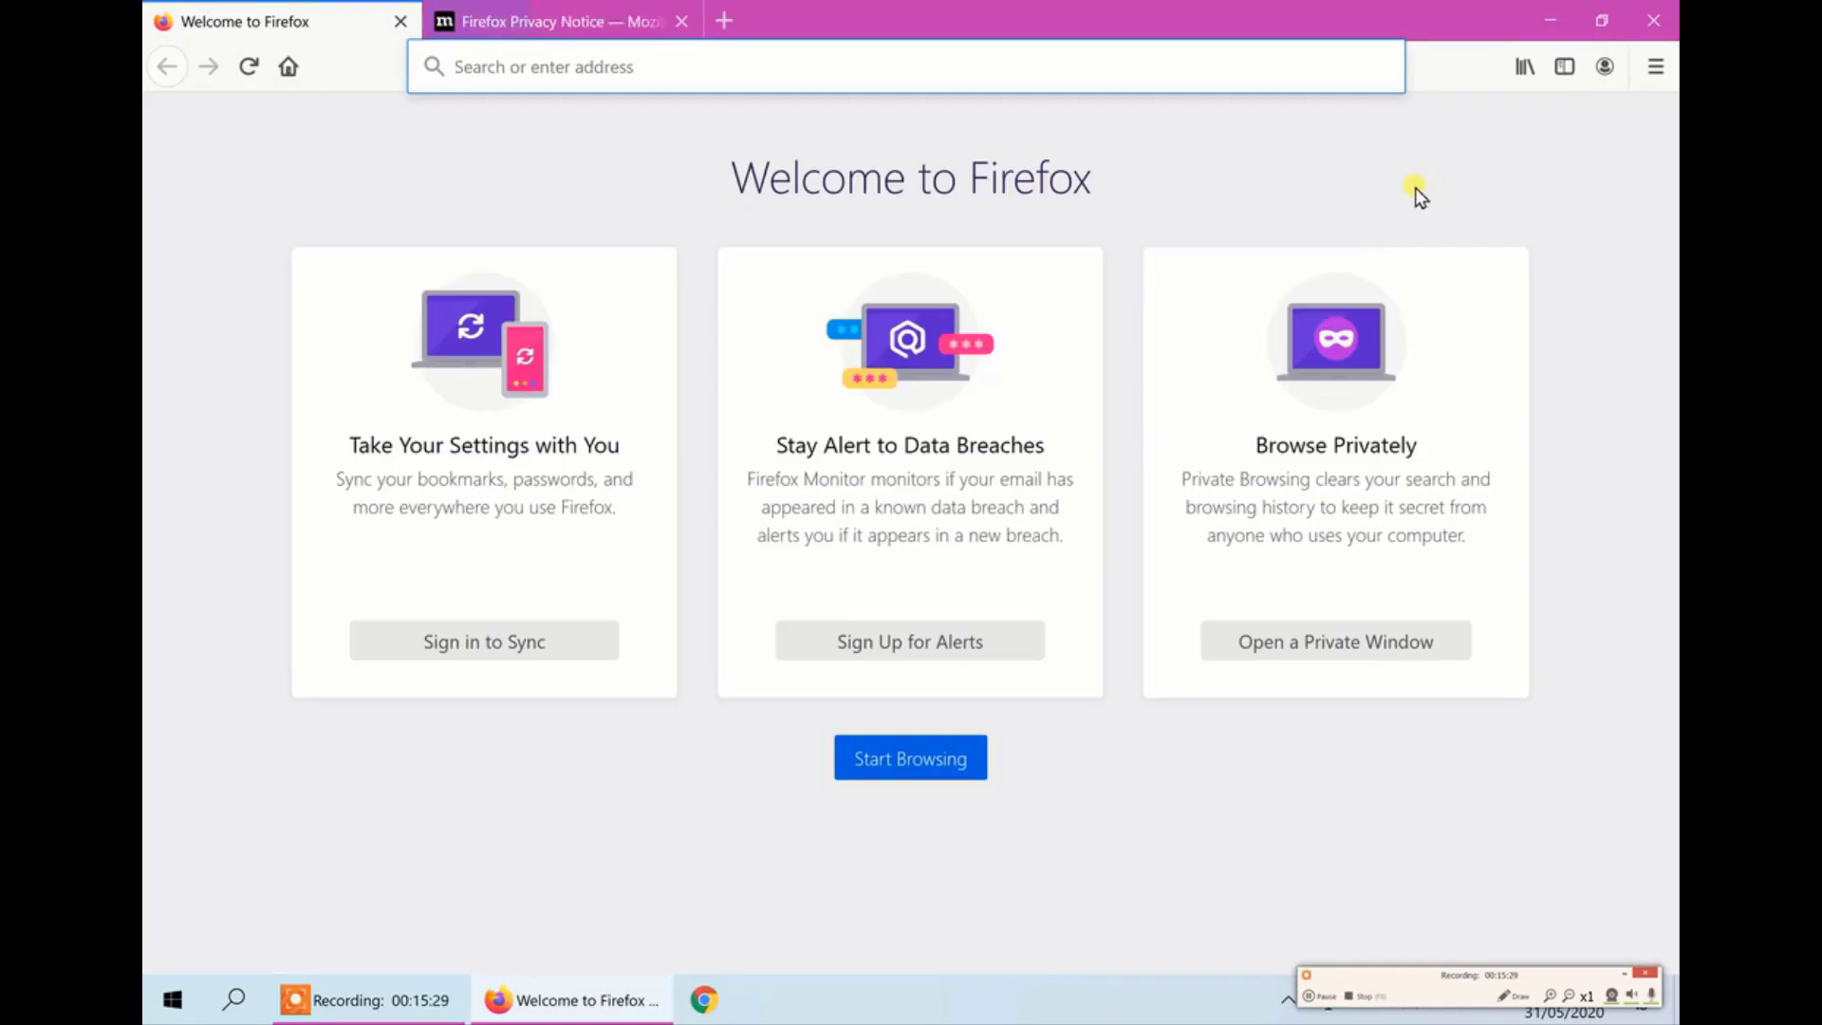
click(1655, 68)
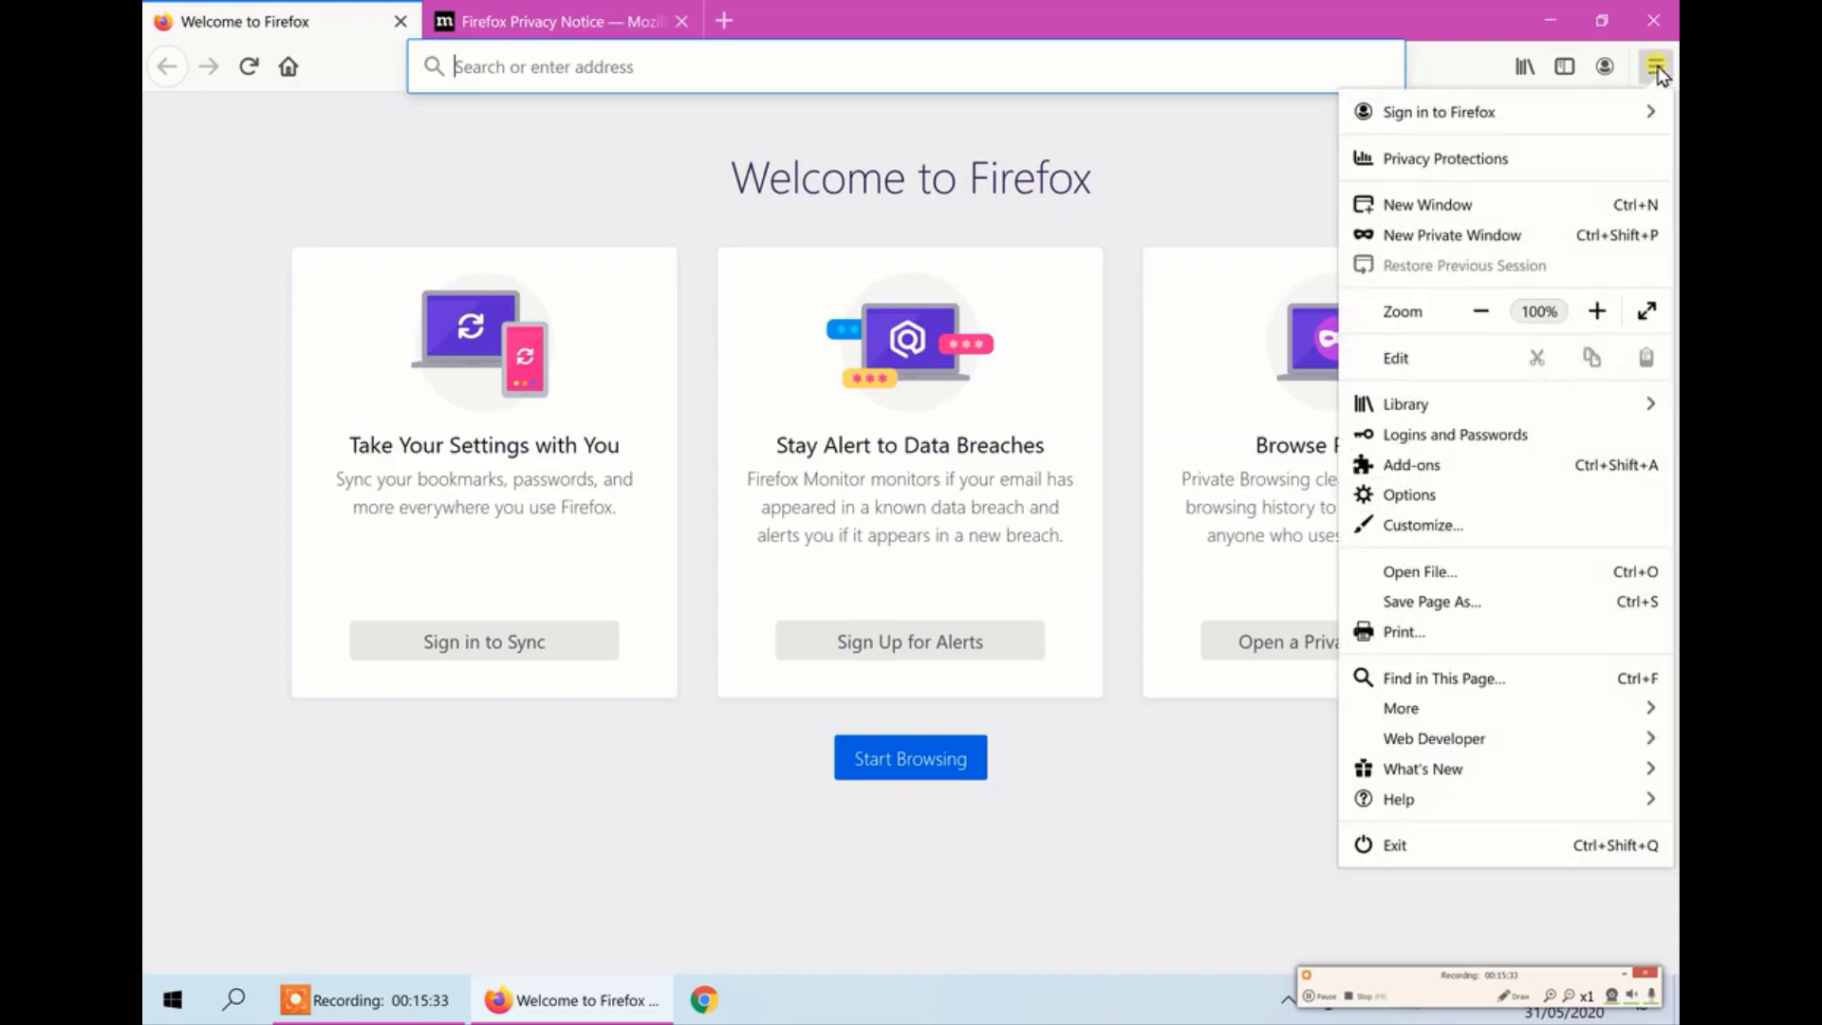
click(1414, 465)
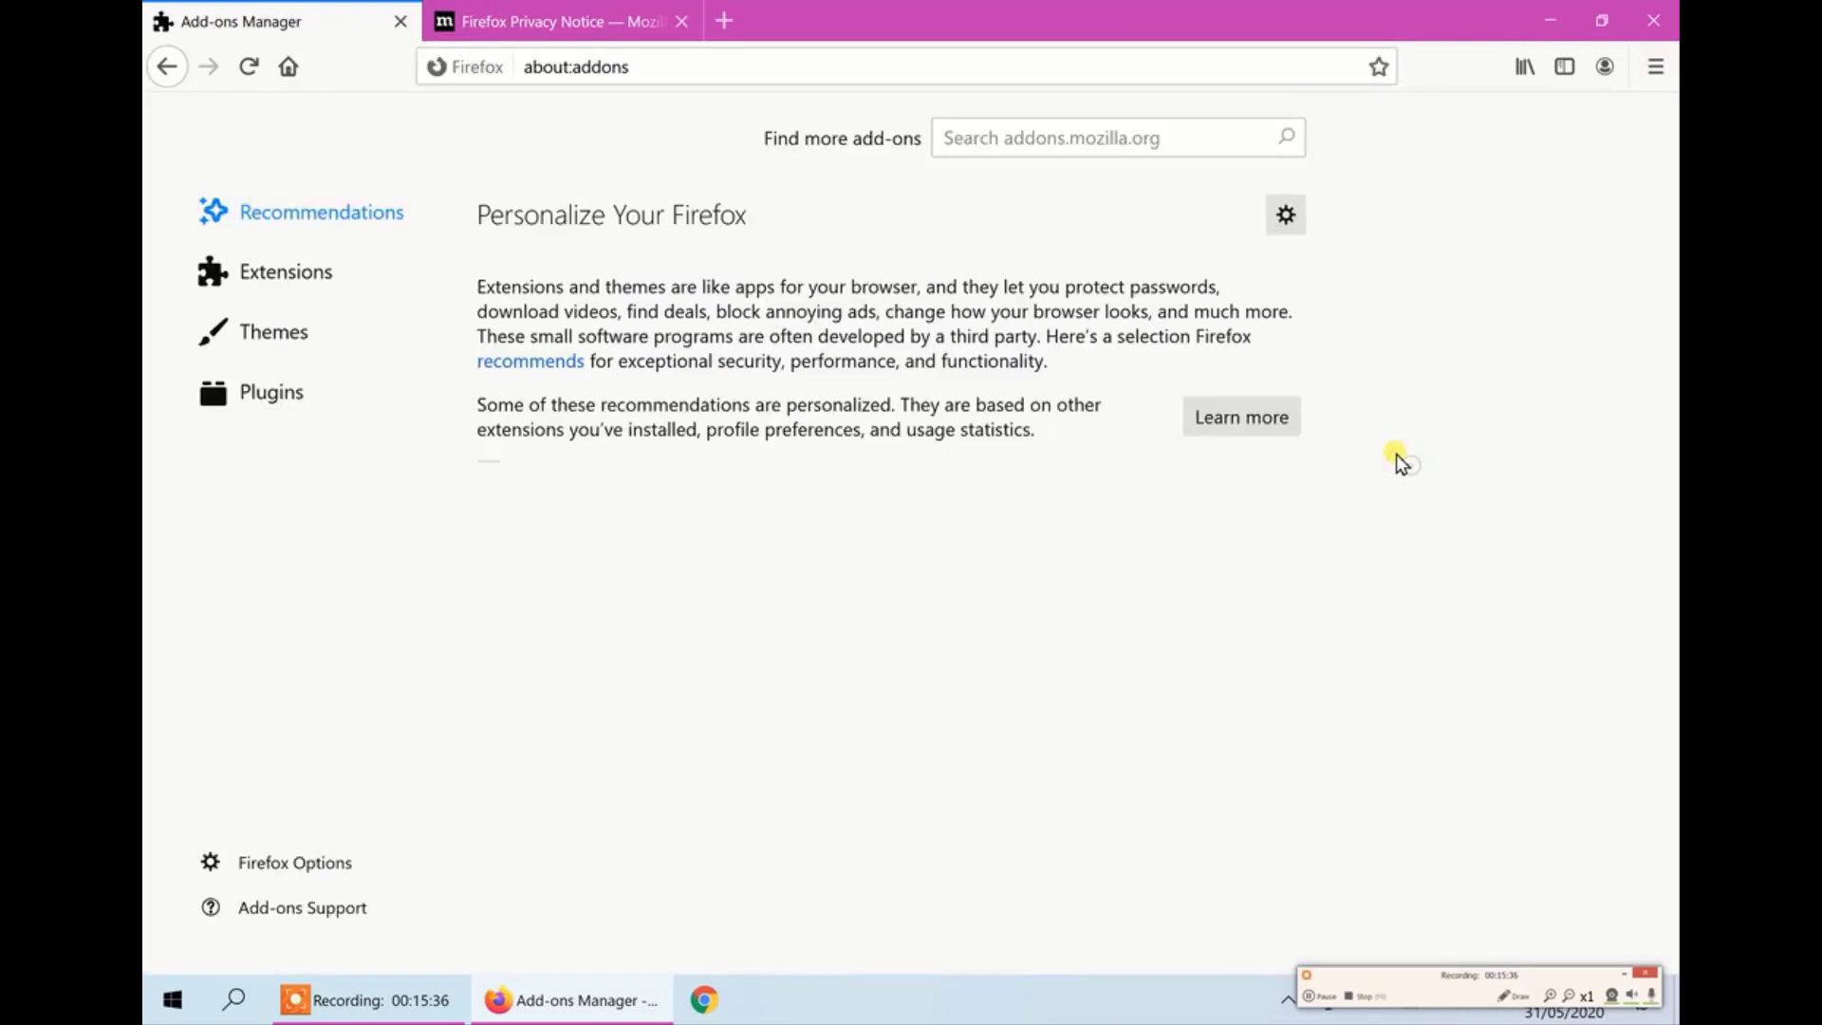
click(1052, 142)
text(adblock)
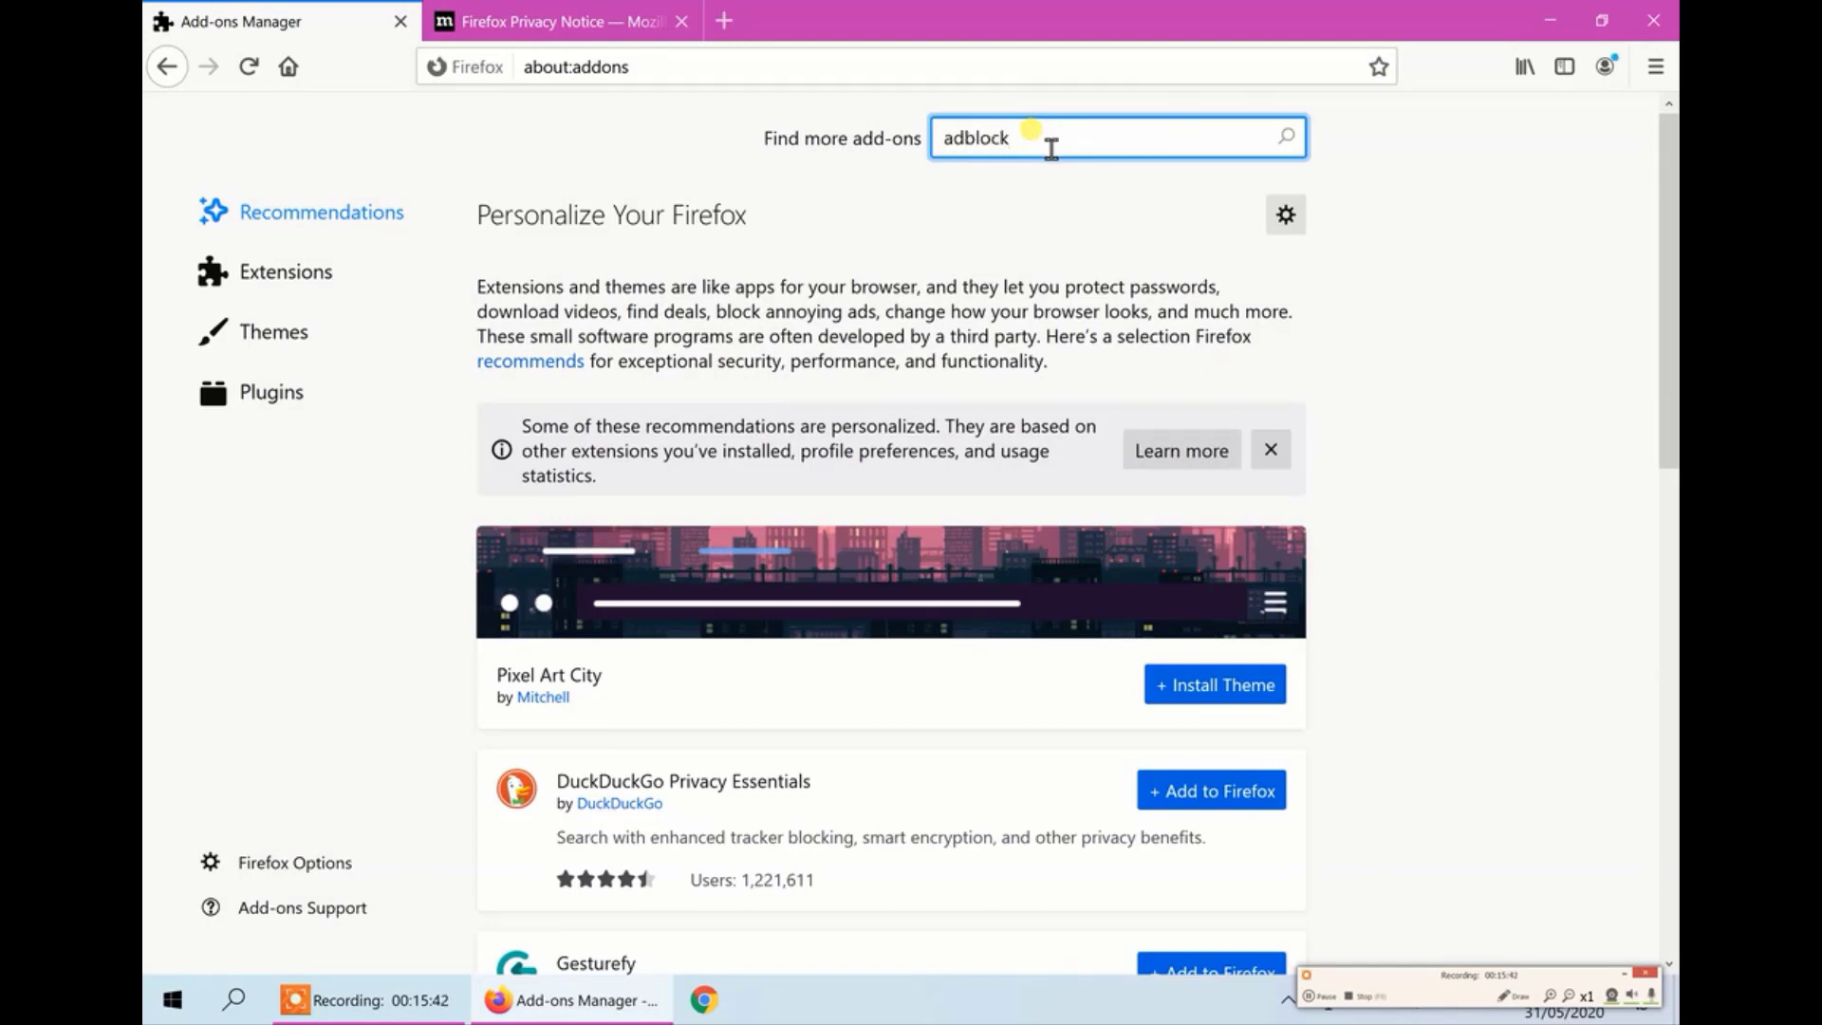
key(Return)
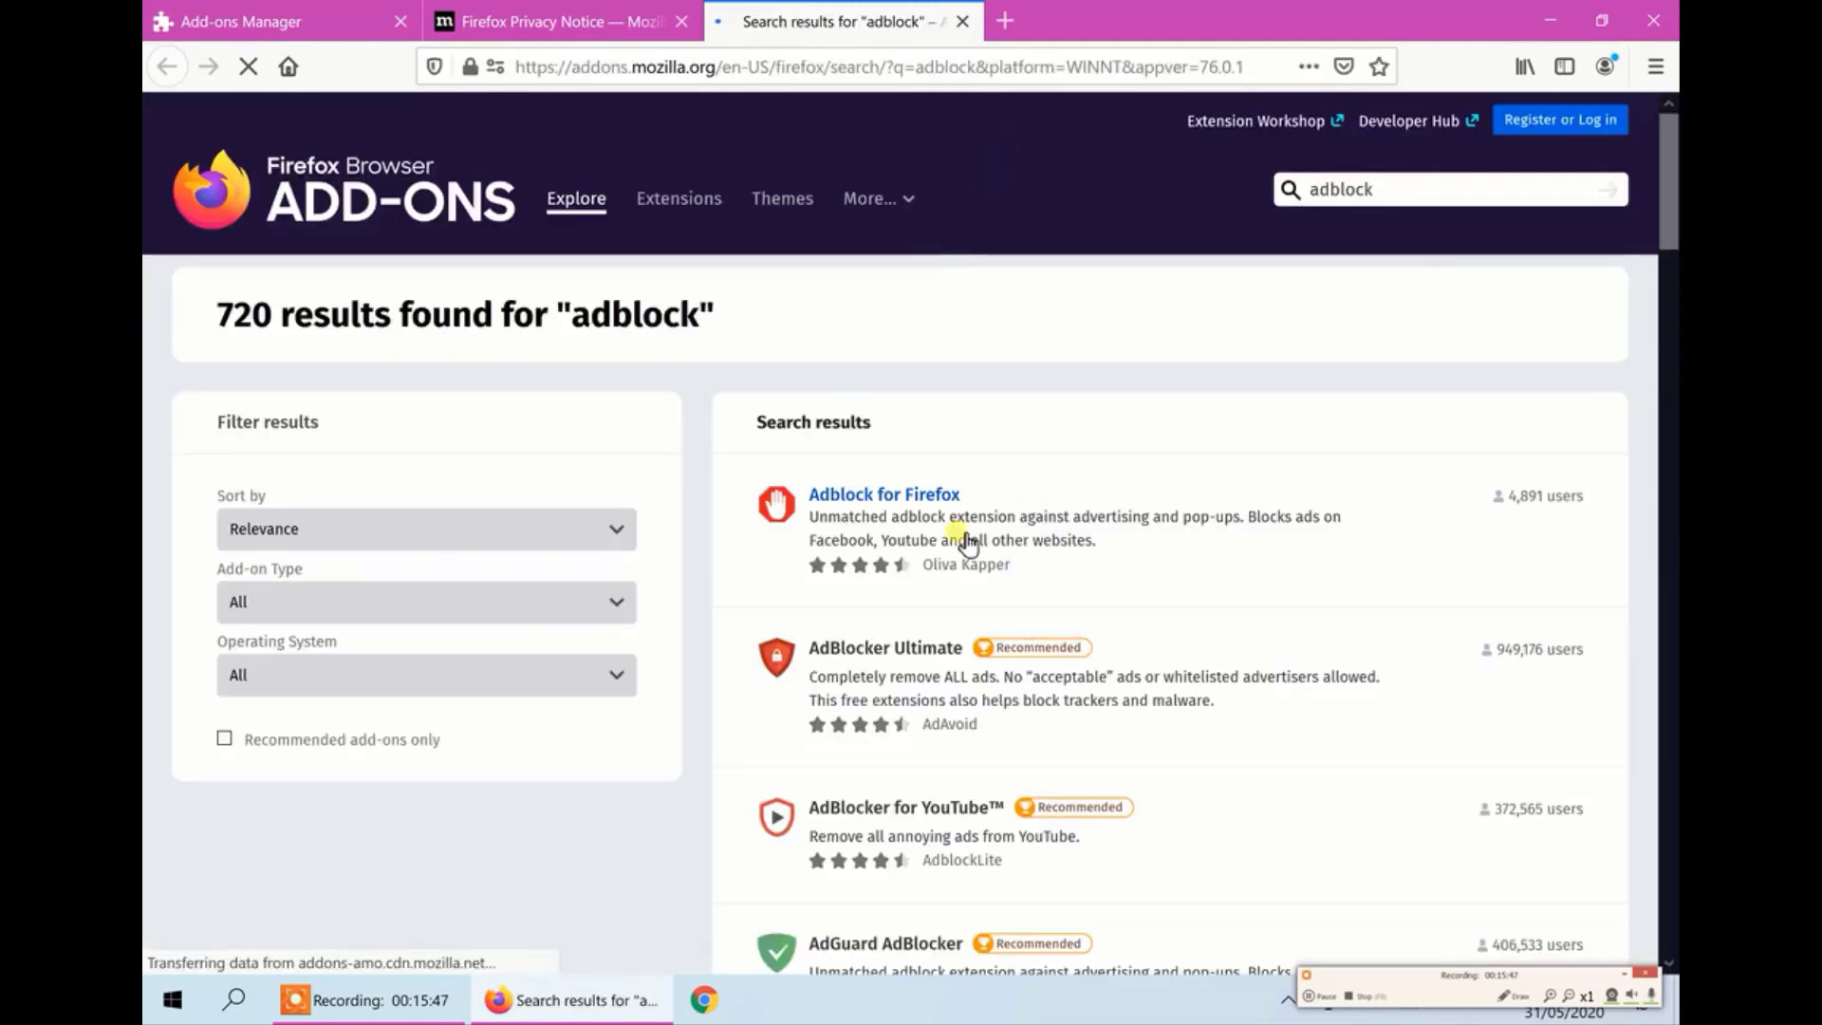
- Find Adblock Plus in the search results and add it to Firefox with the requested permissions
scroll(1006, 520, down, 4)
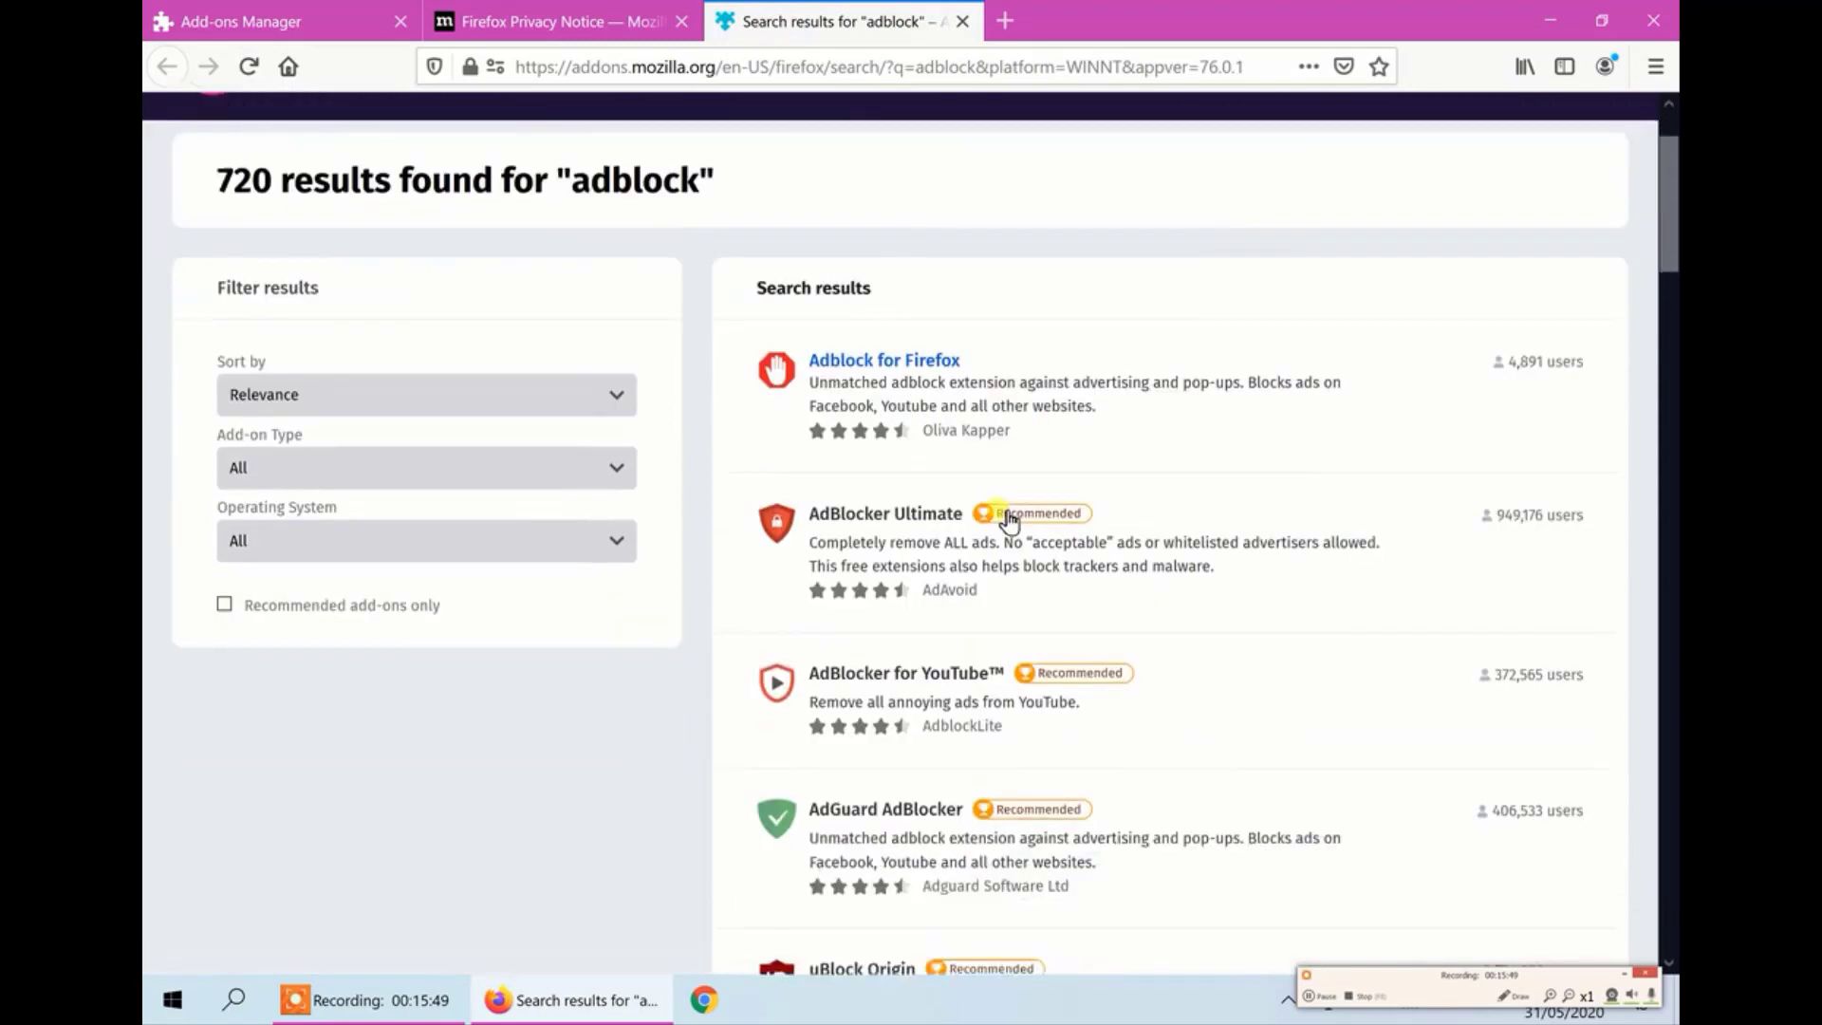
scroll(1009, 520, down, 10)
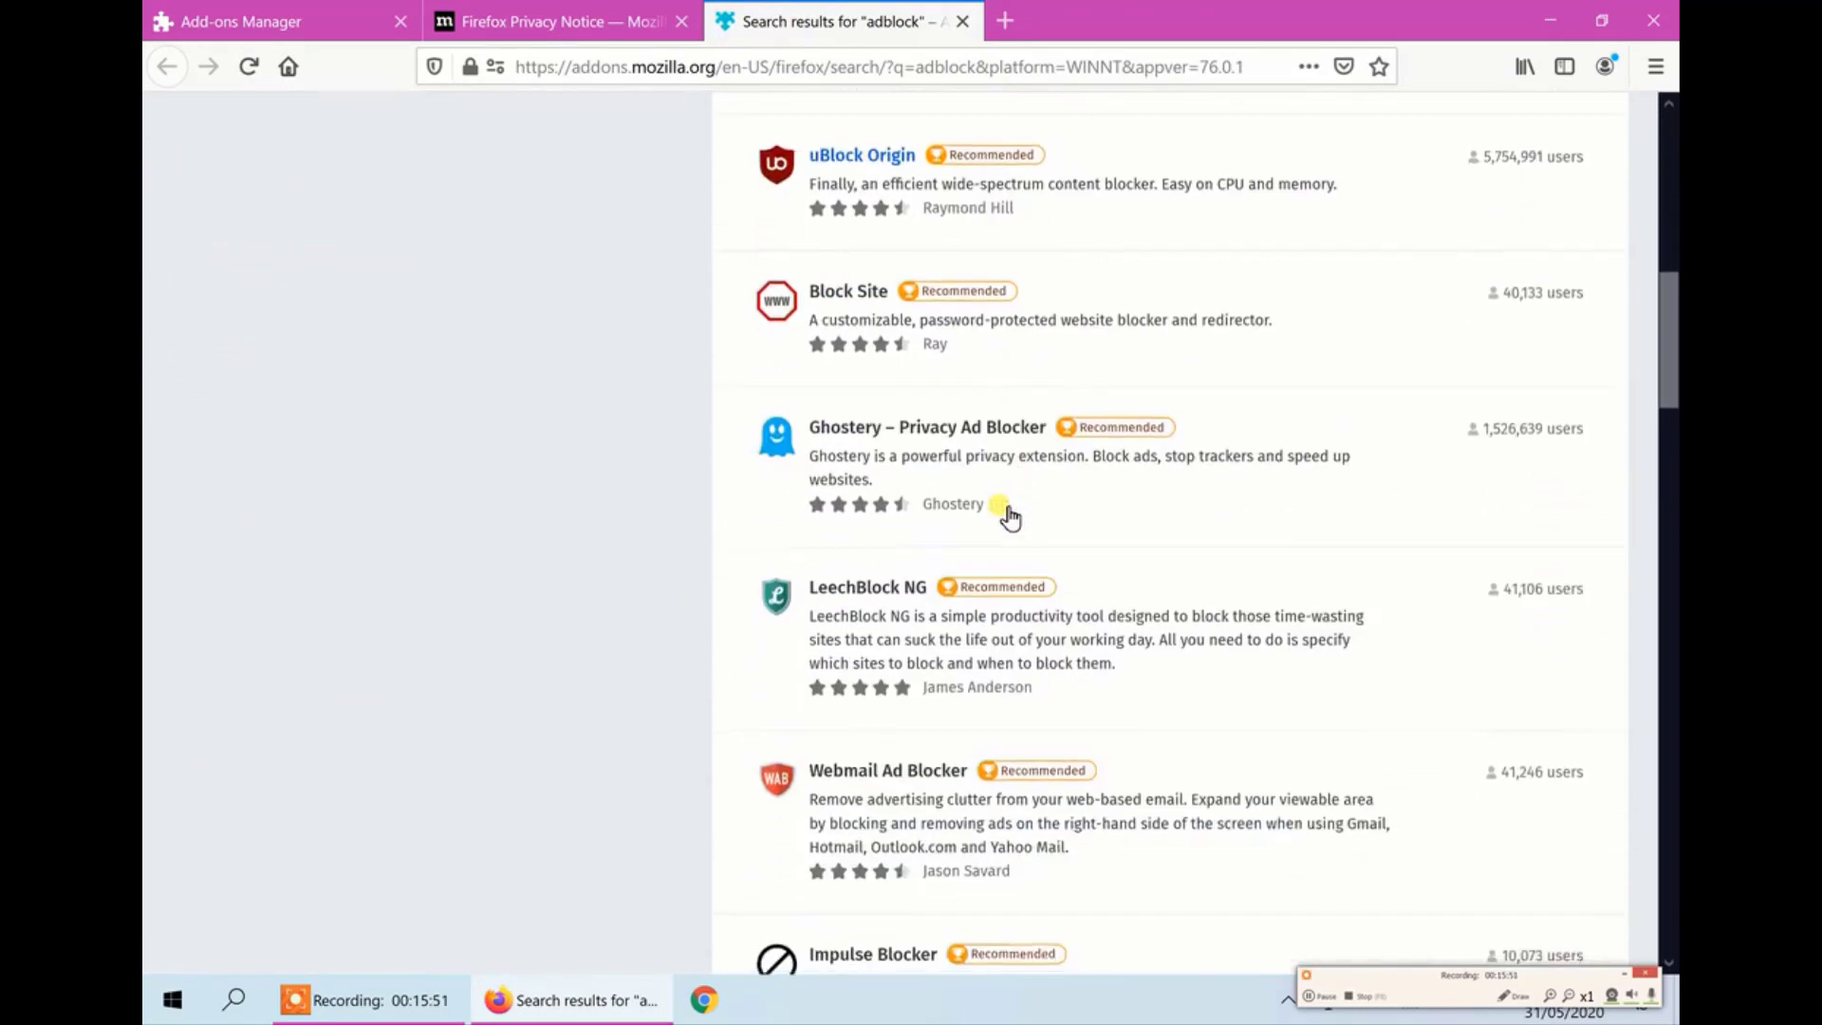
scroll(1008, 520, down, 5)
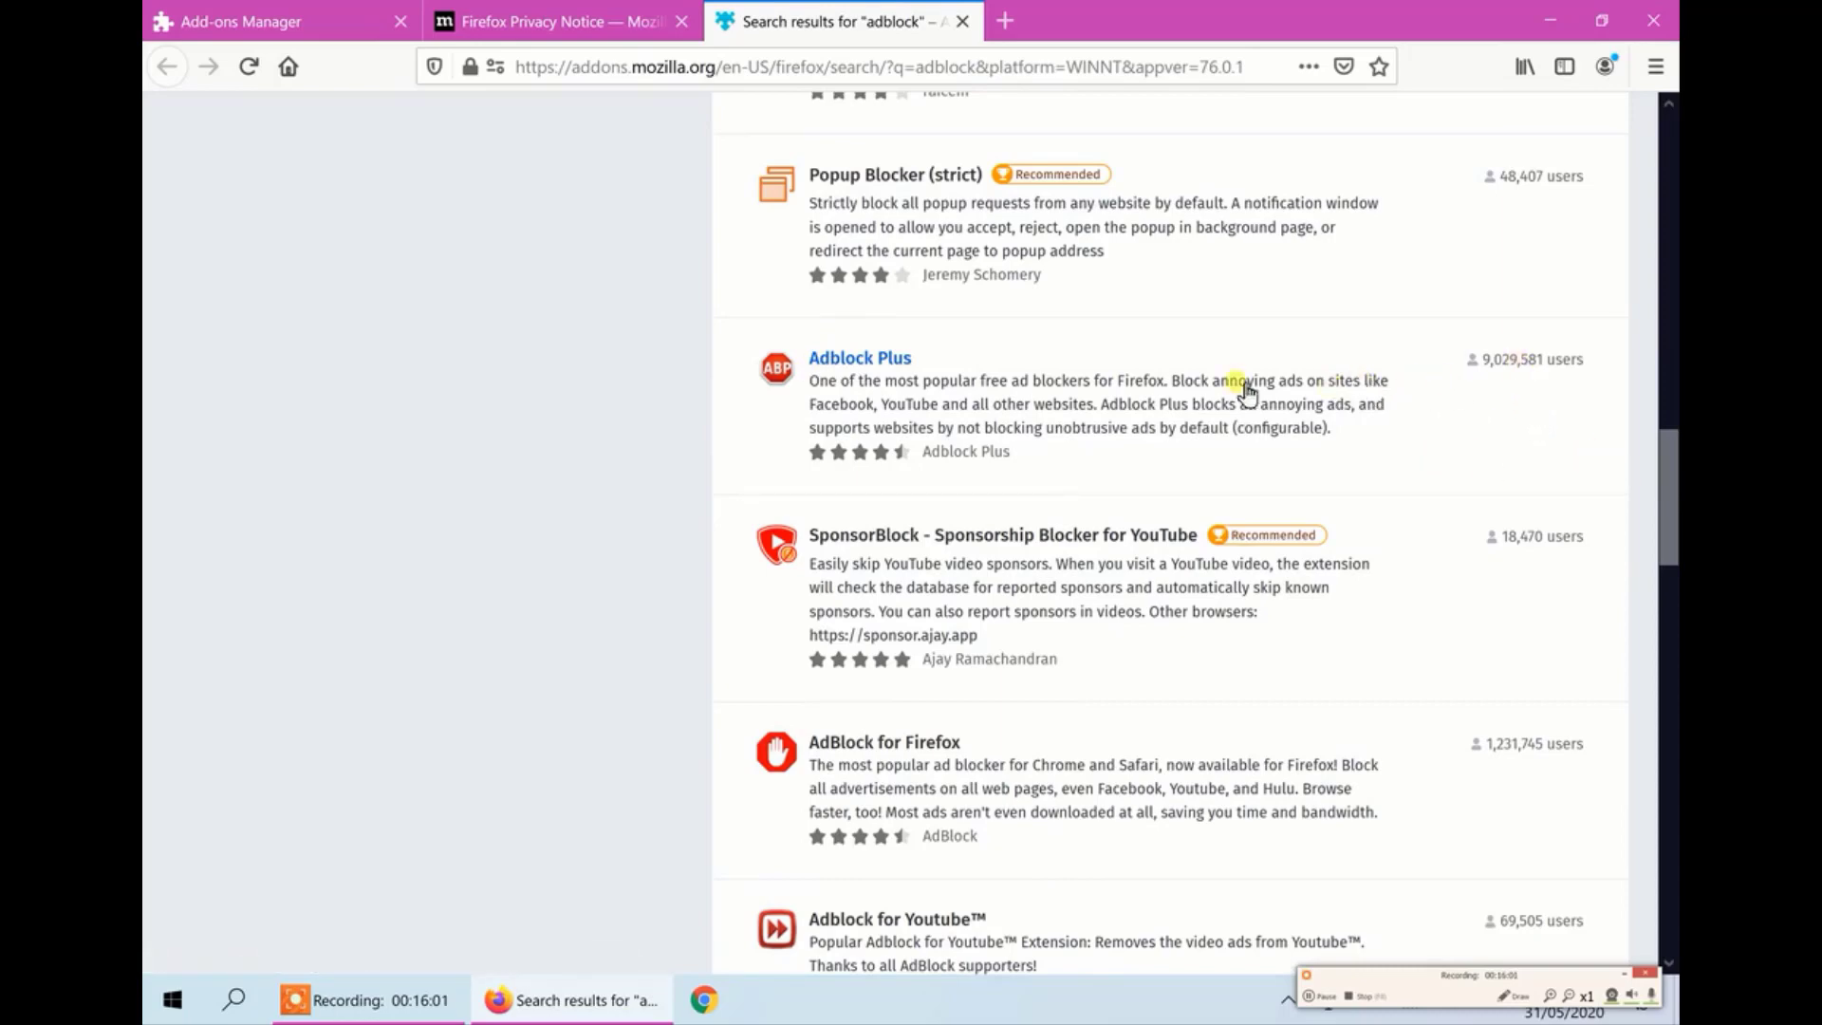
click(868, 358)
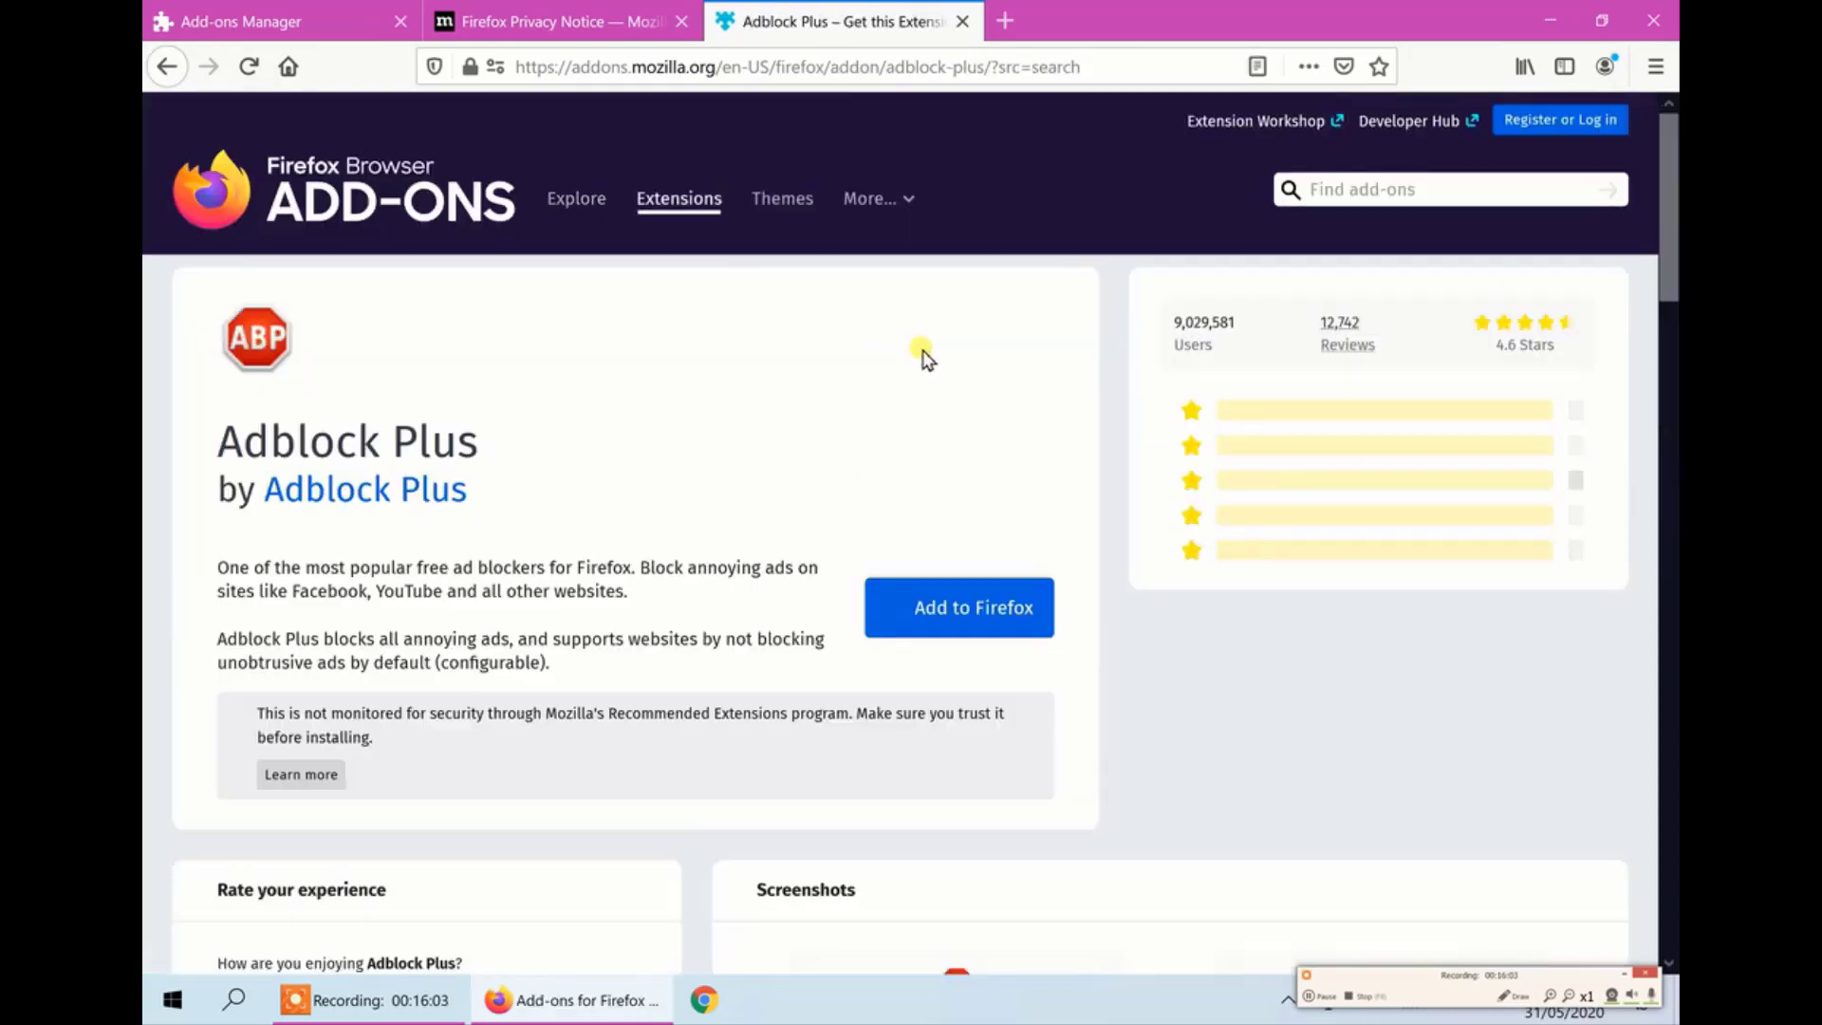
click(925, 604)
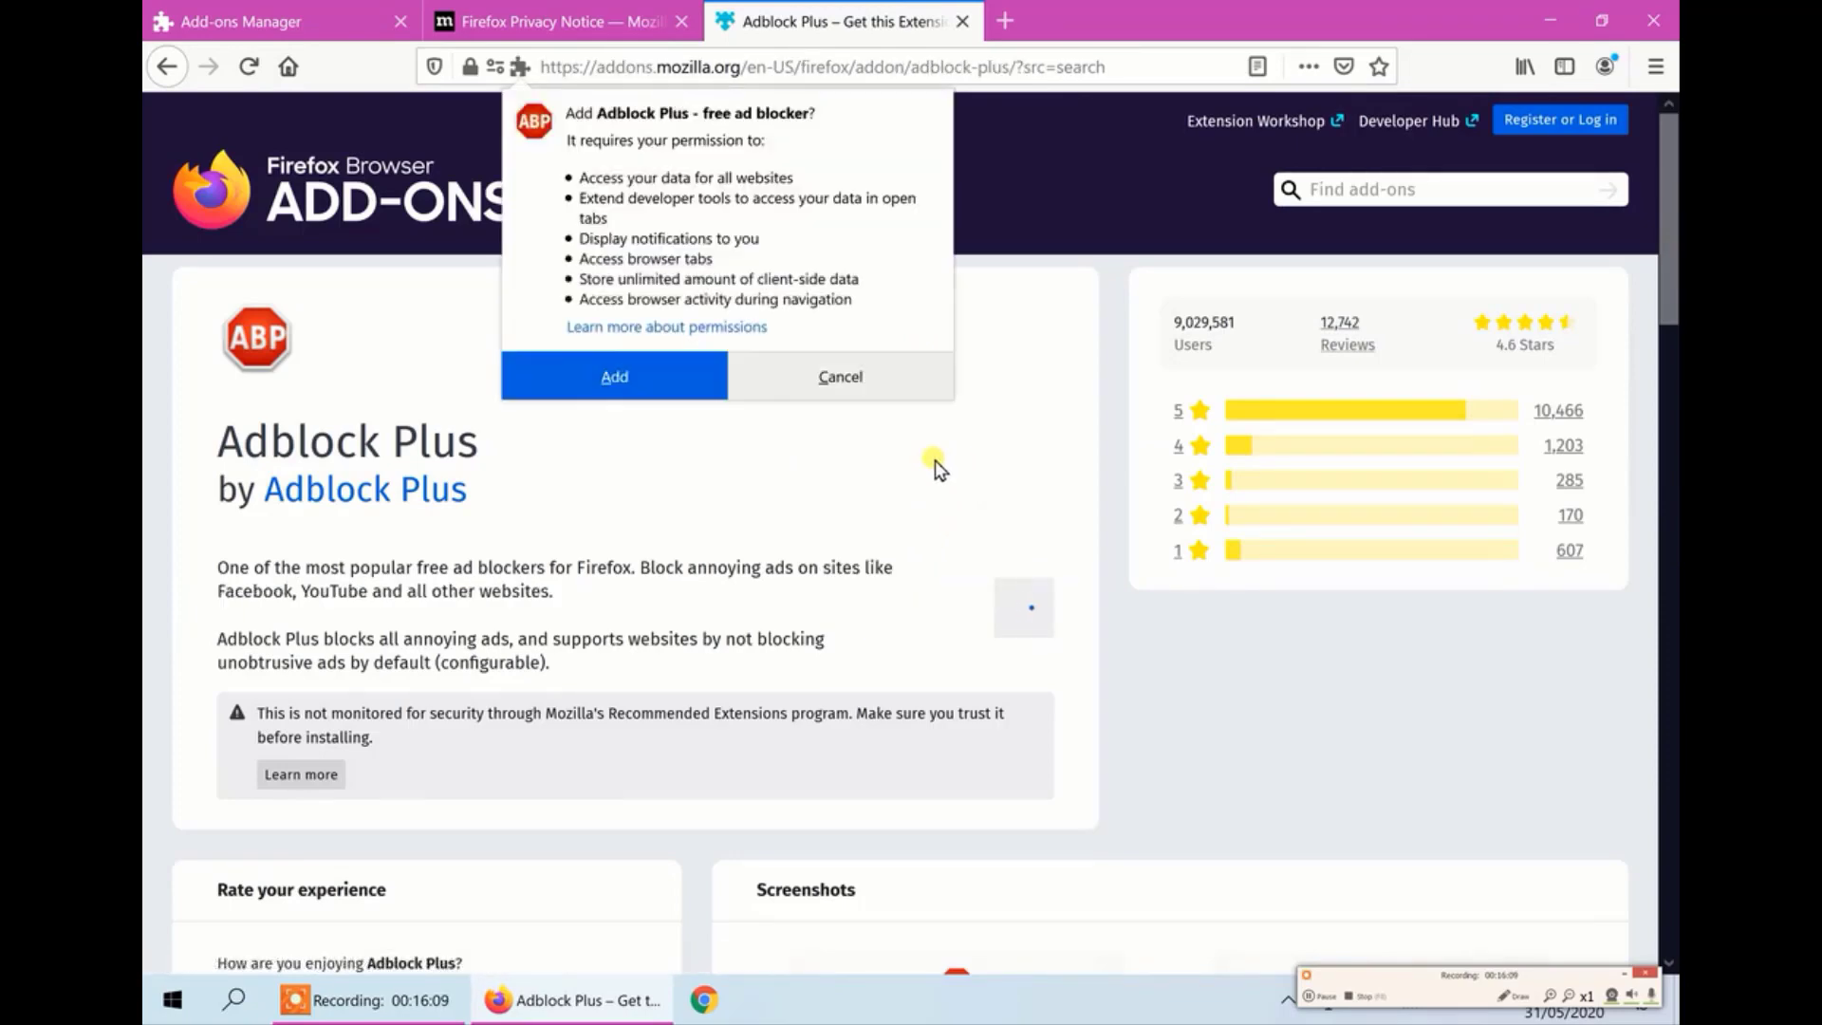
click(647, 376)
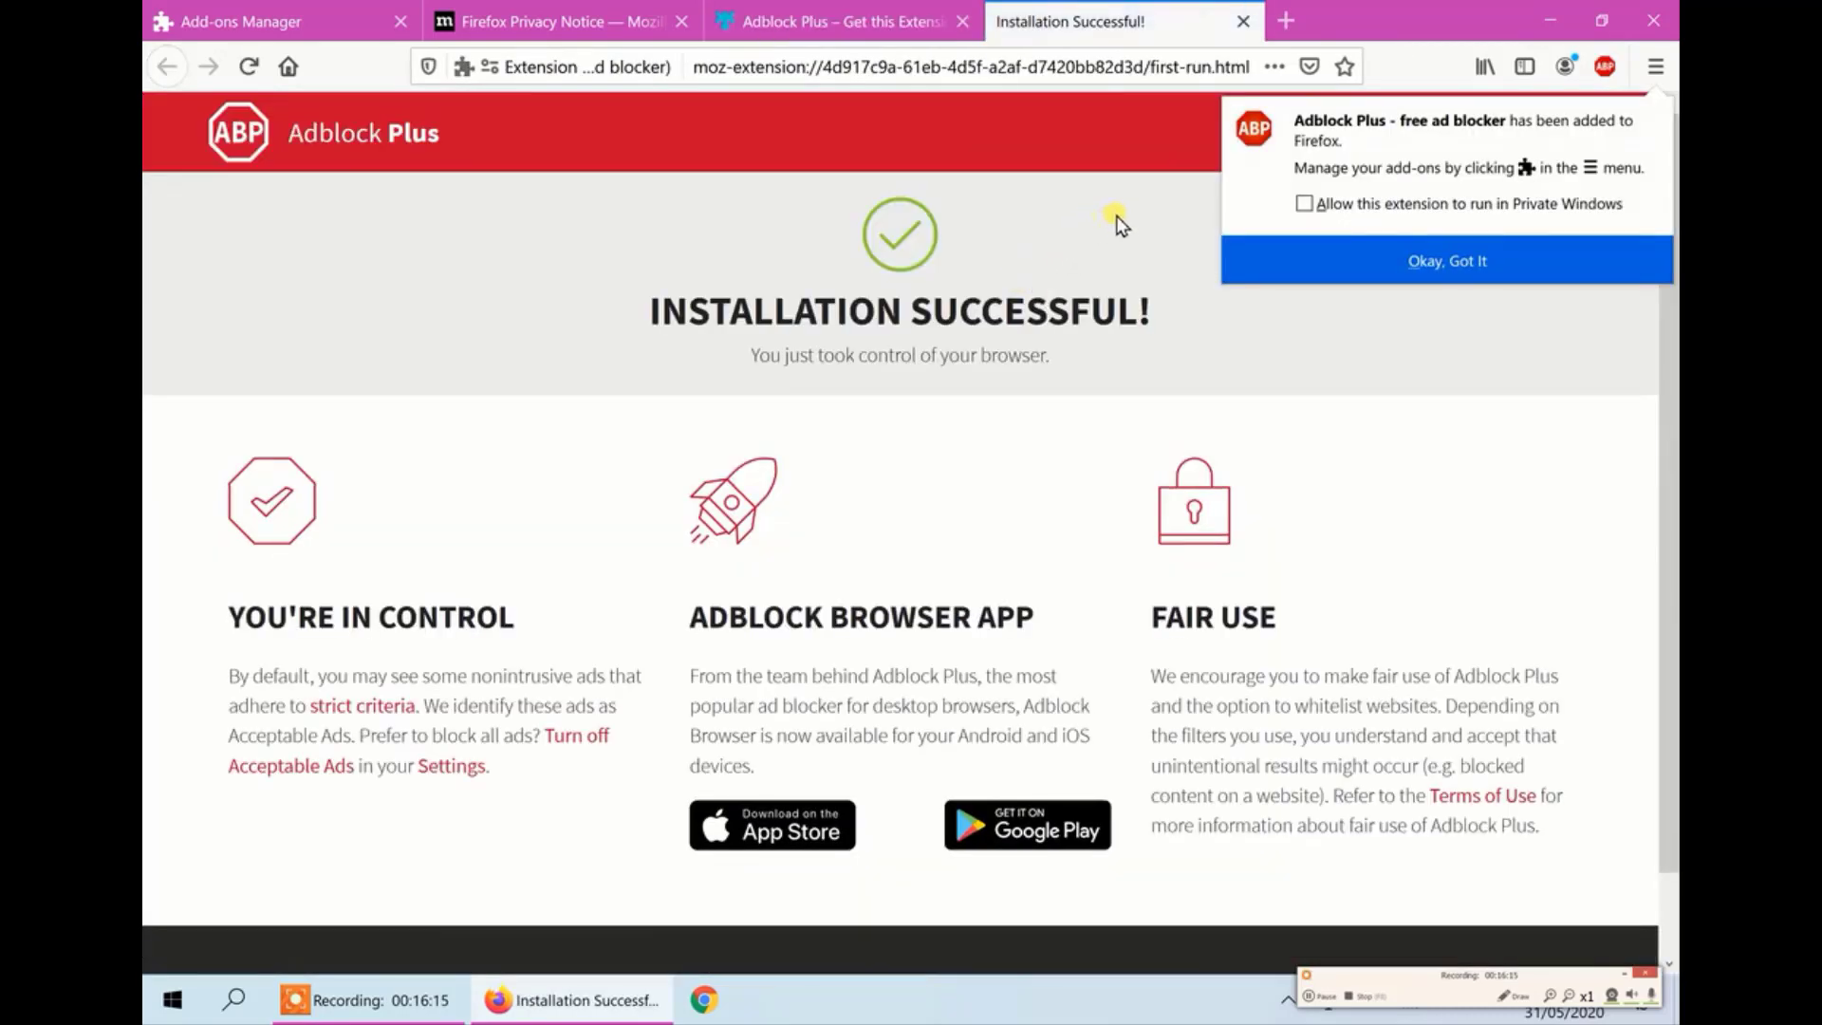
- Close the Adblock Plus tabs, acknowledge the notice that the add-on was added, and close Firefox
click(1243, 21)
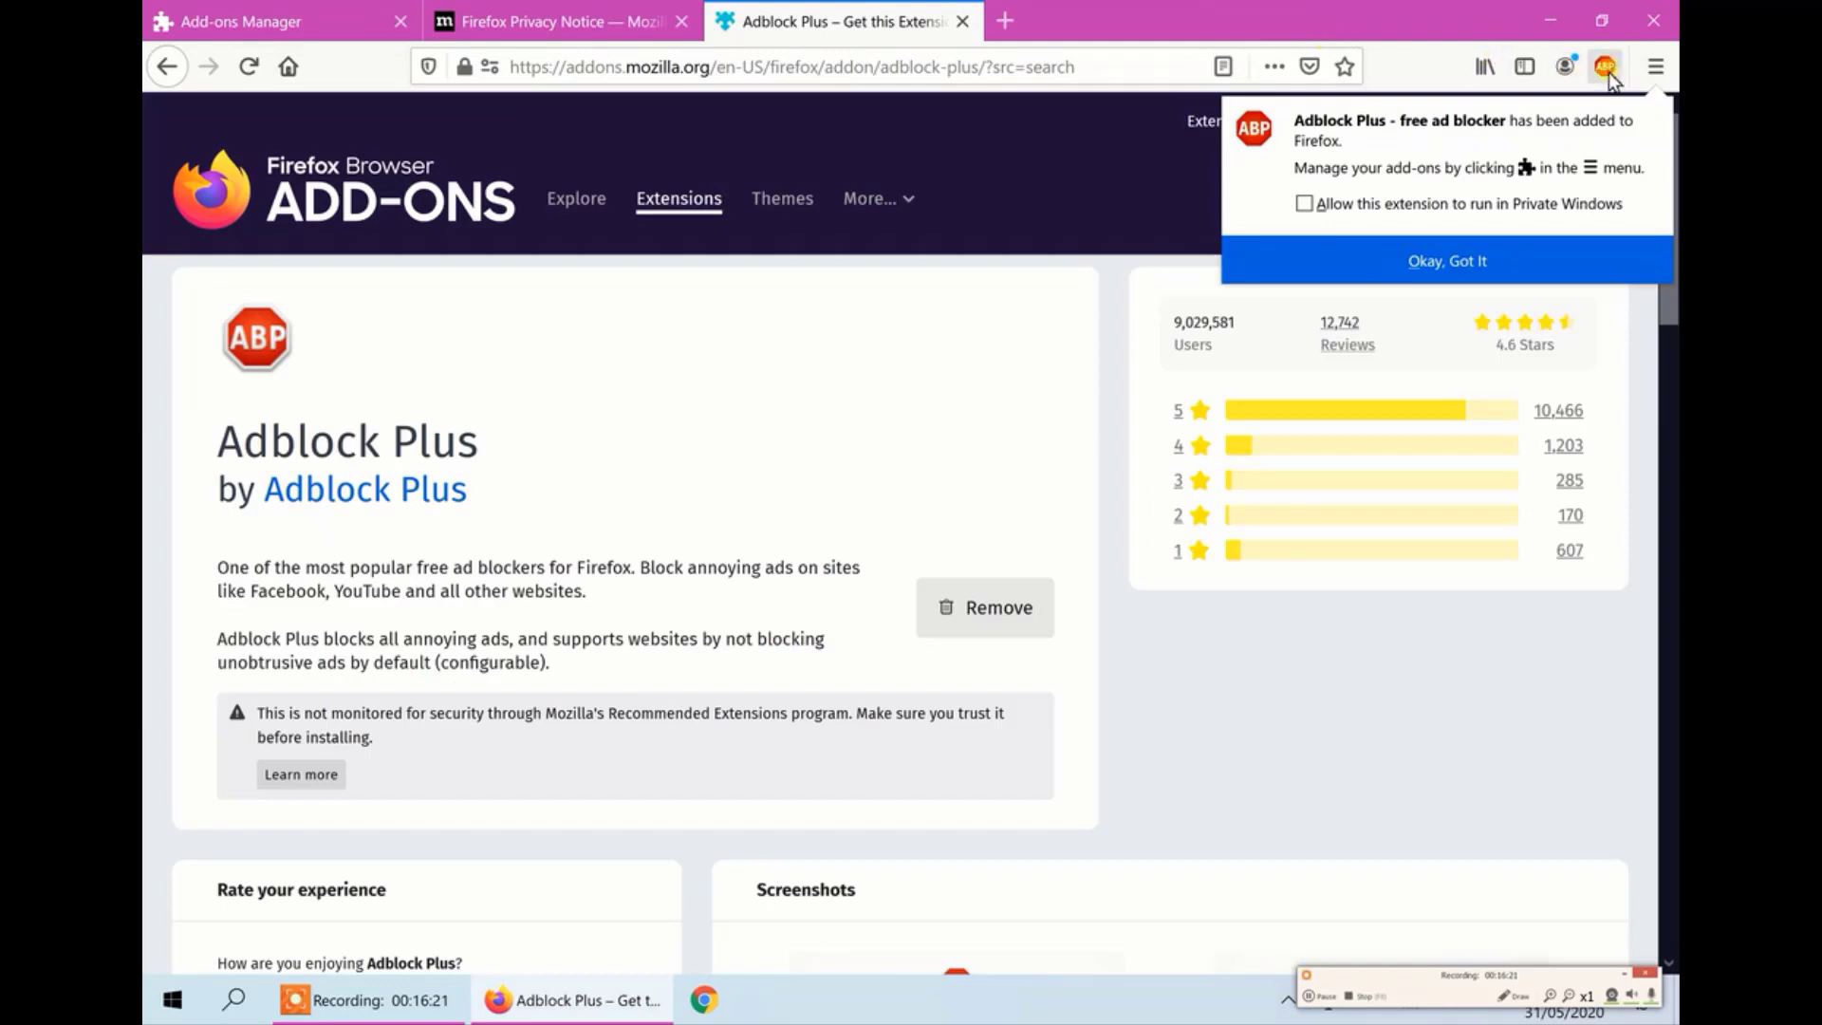
click(962, 21)
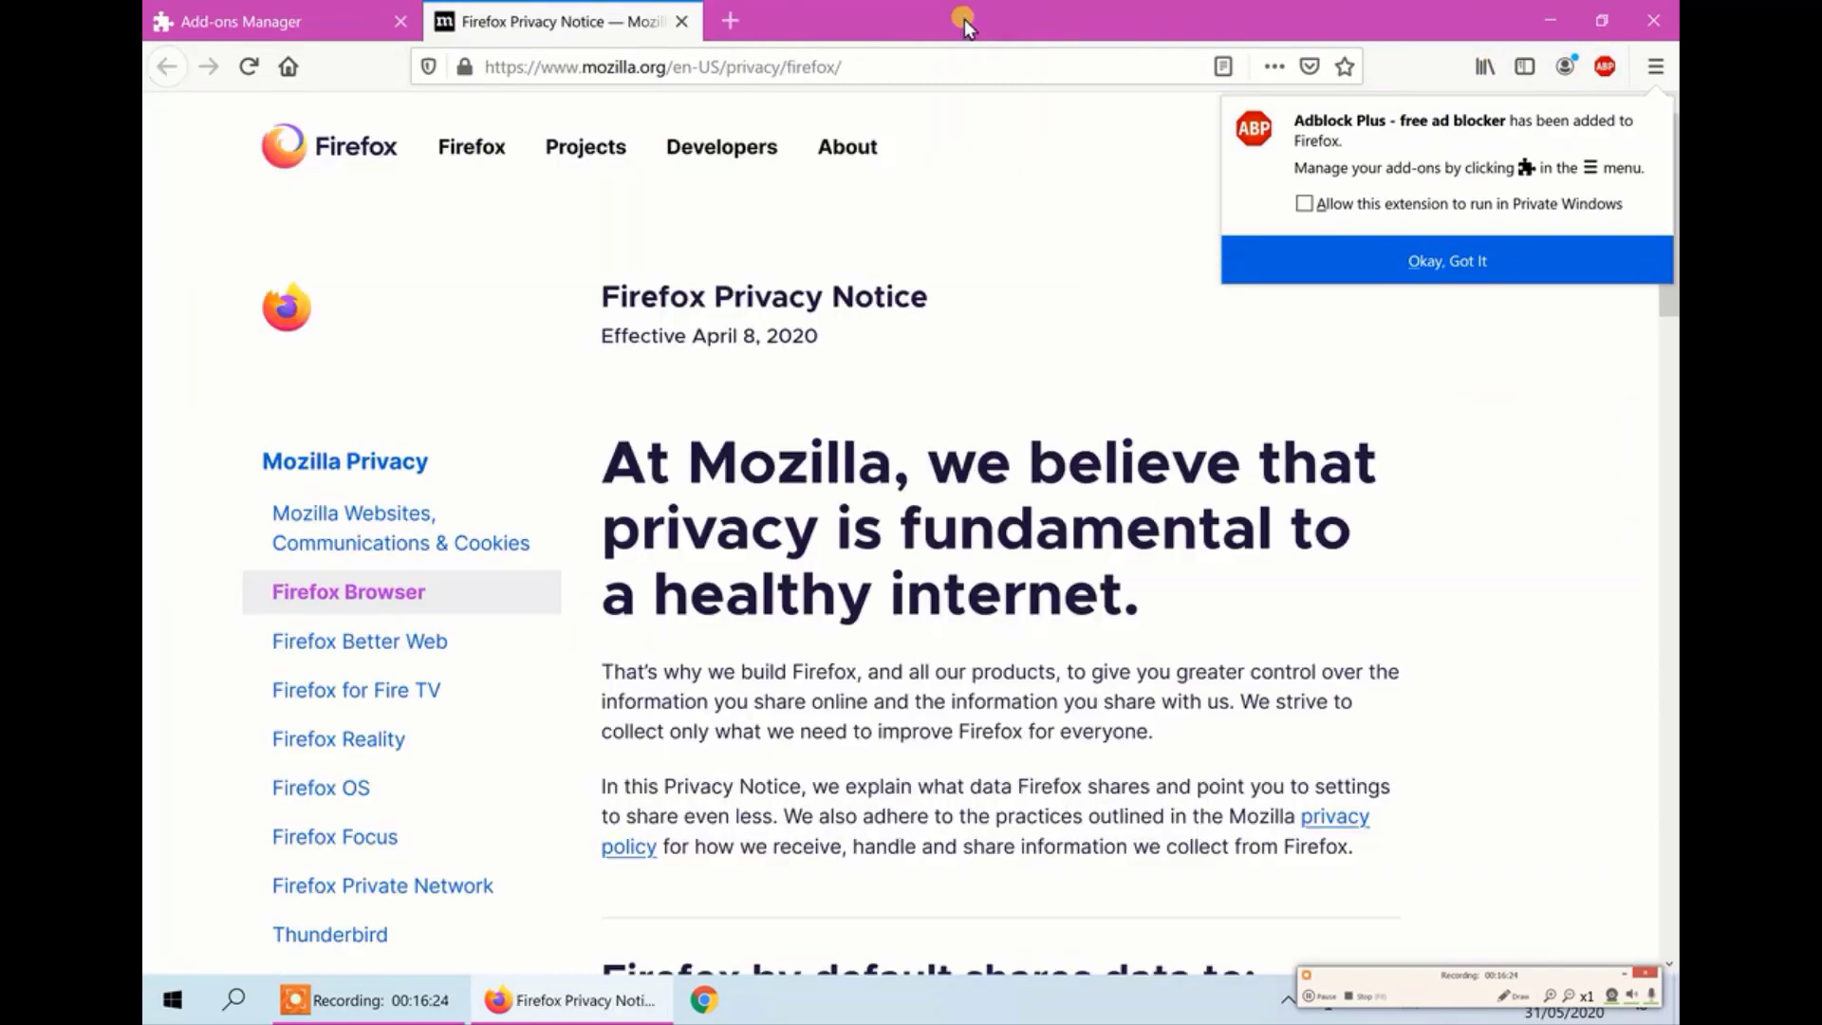
click(721, 20)
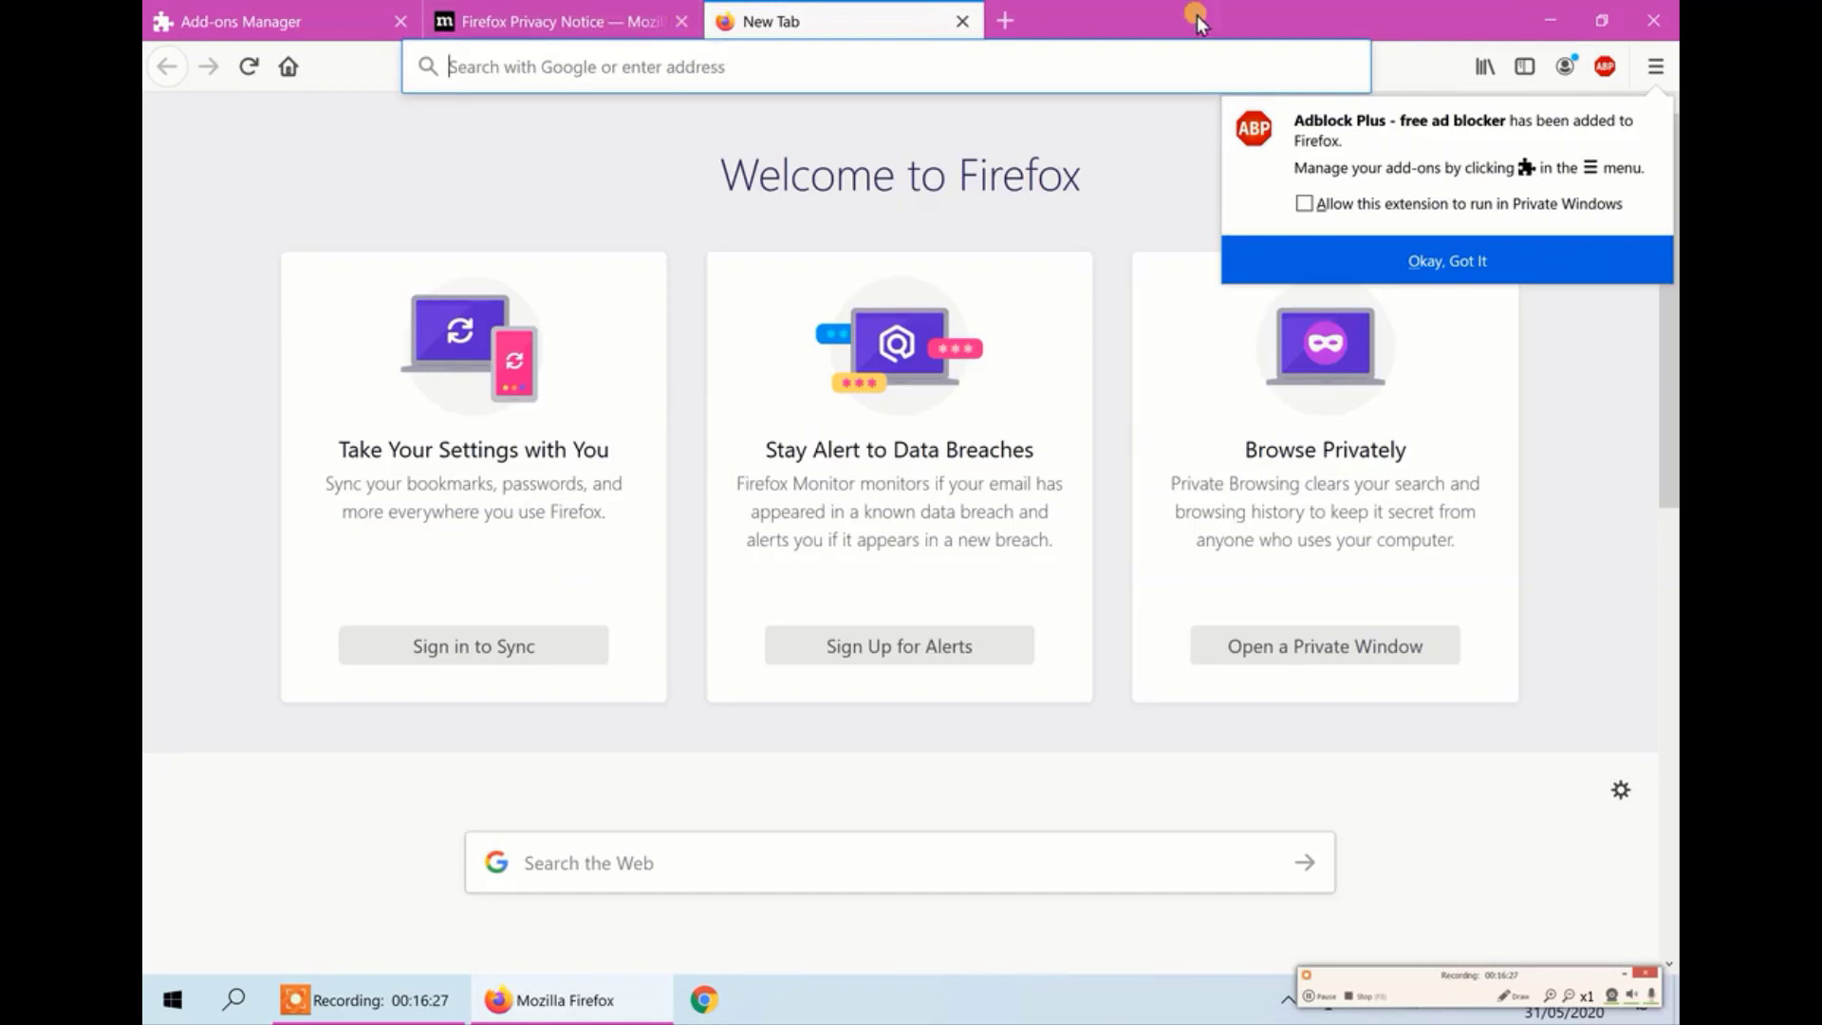
click(1430, 262)
click(1652, 20)
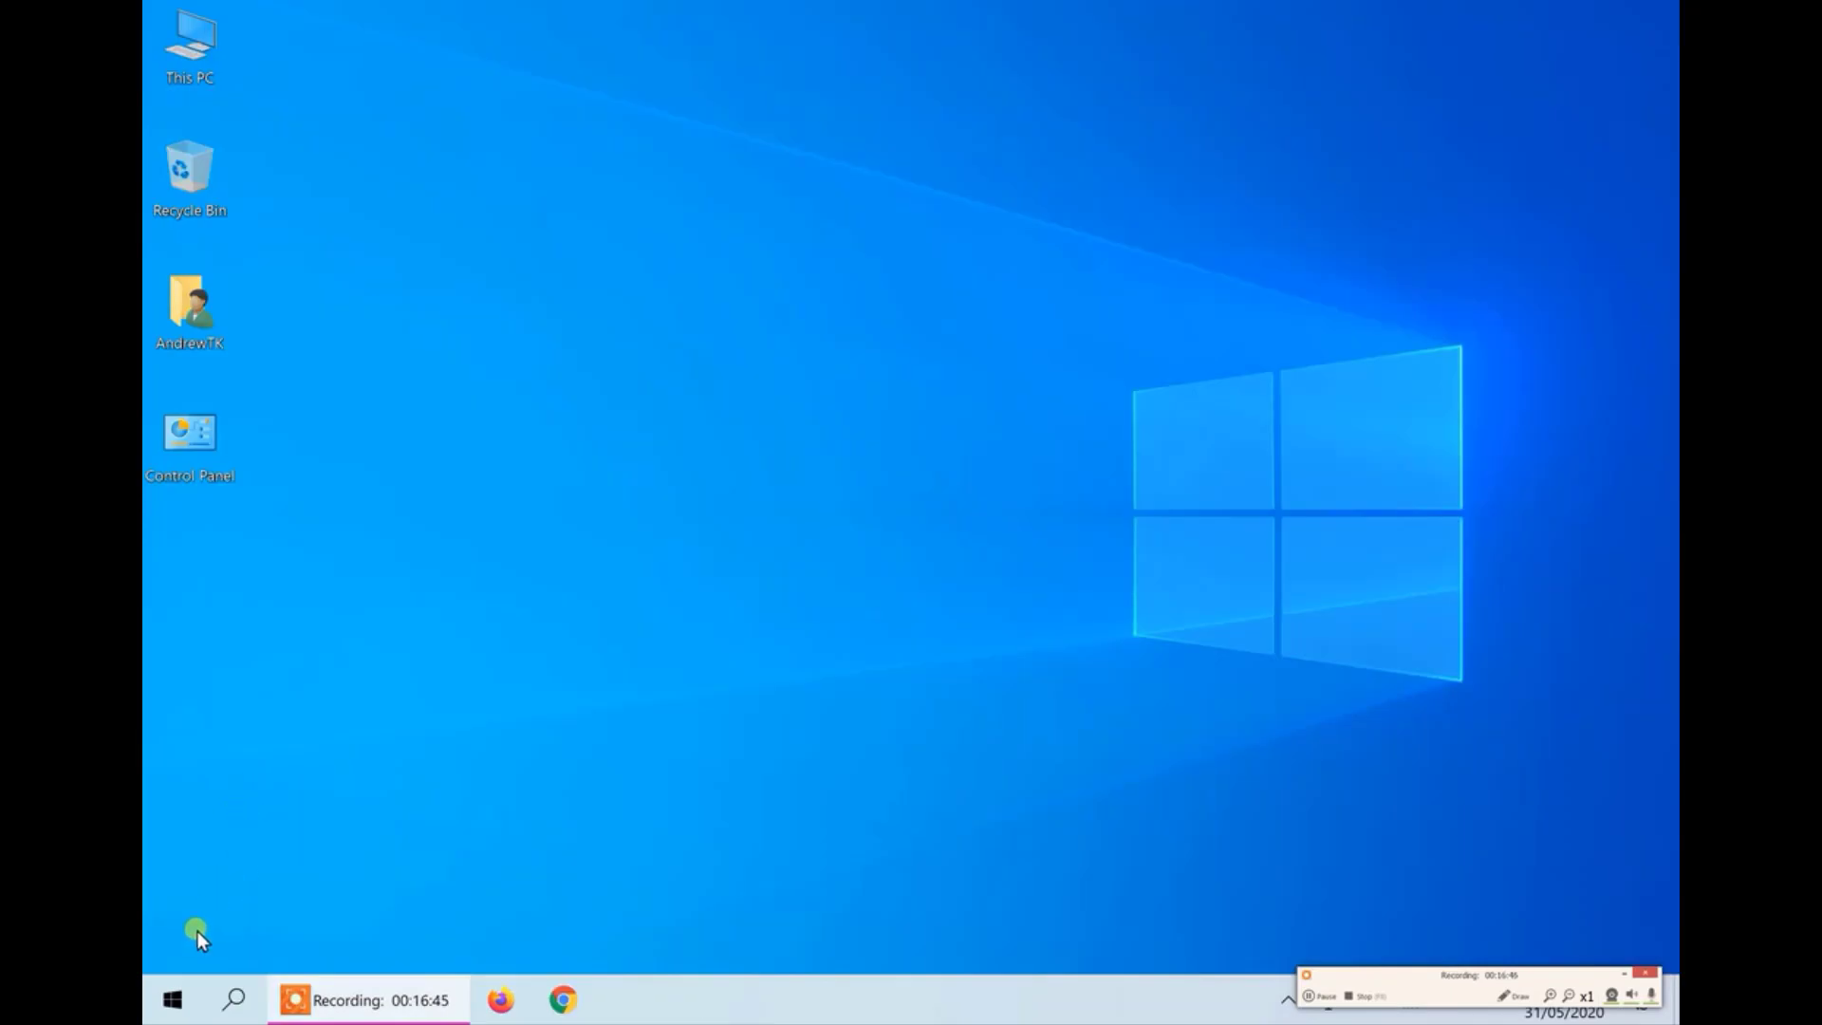
- Open the Documents folder from Start
click(174, 1007)
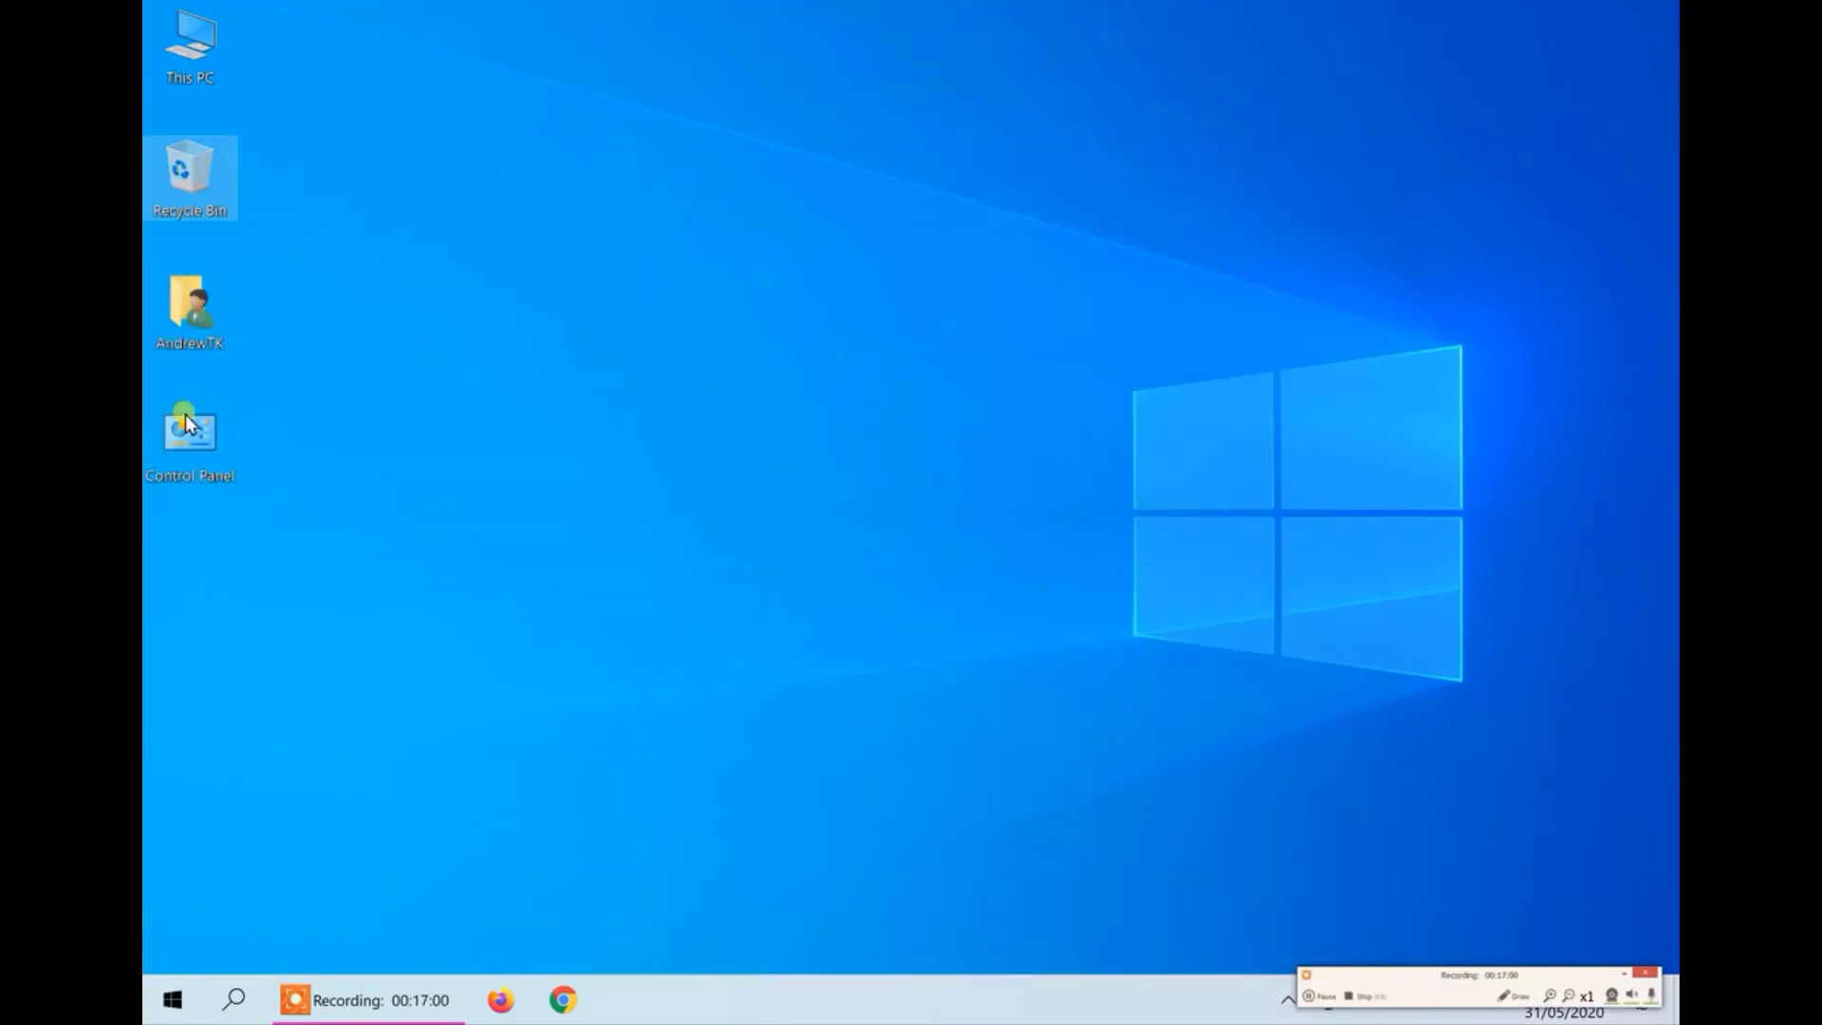
click(172, 999)
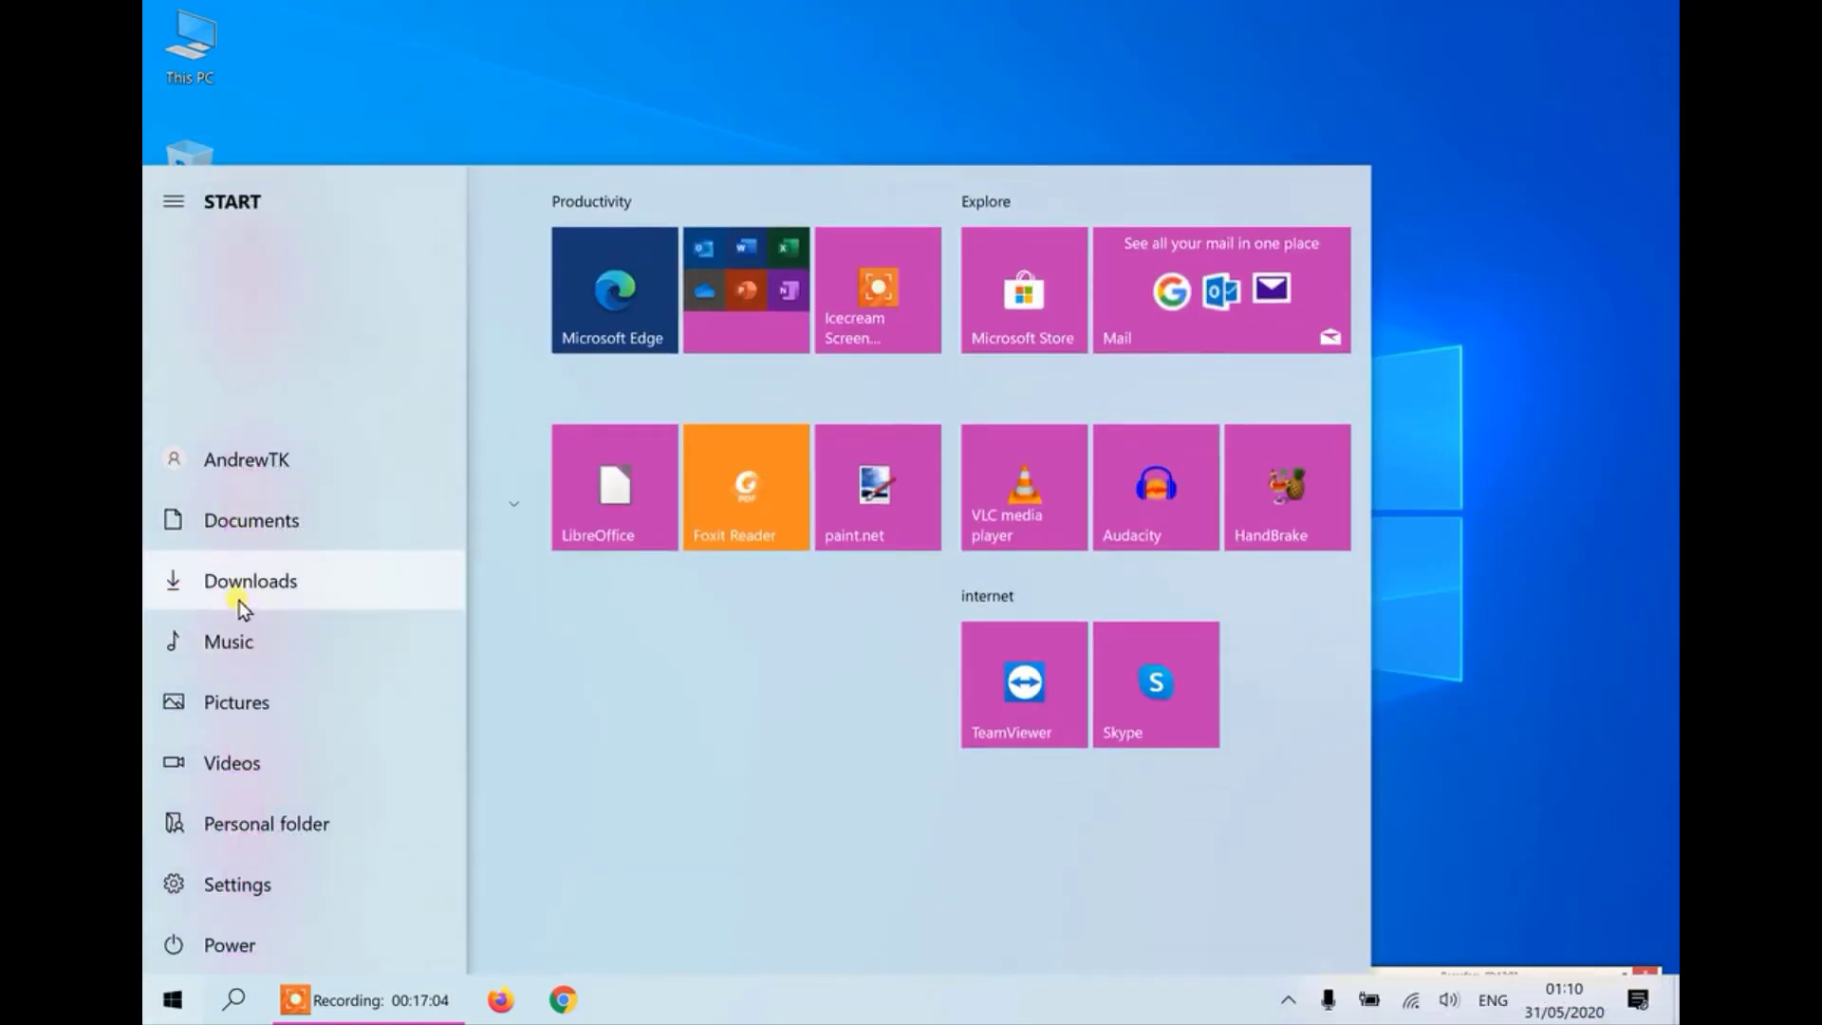
click(251, 520)
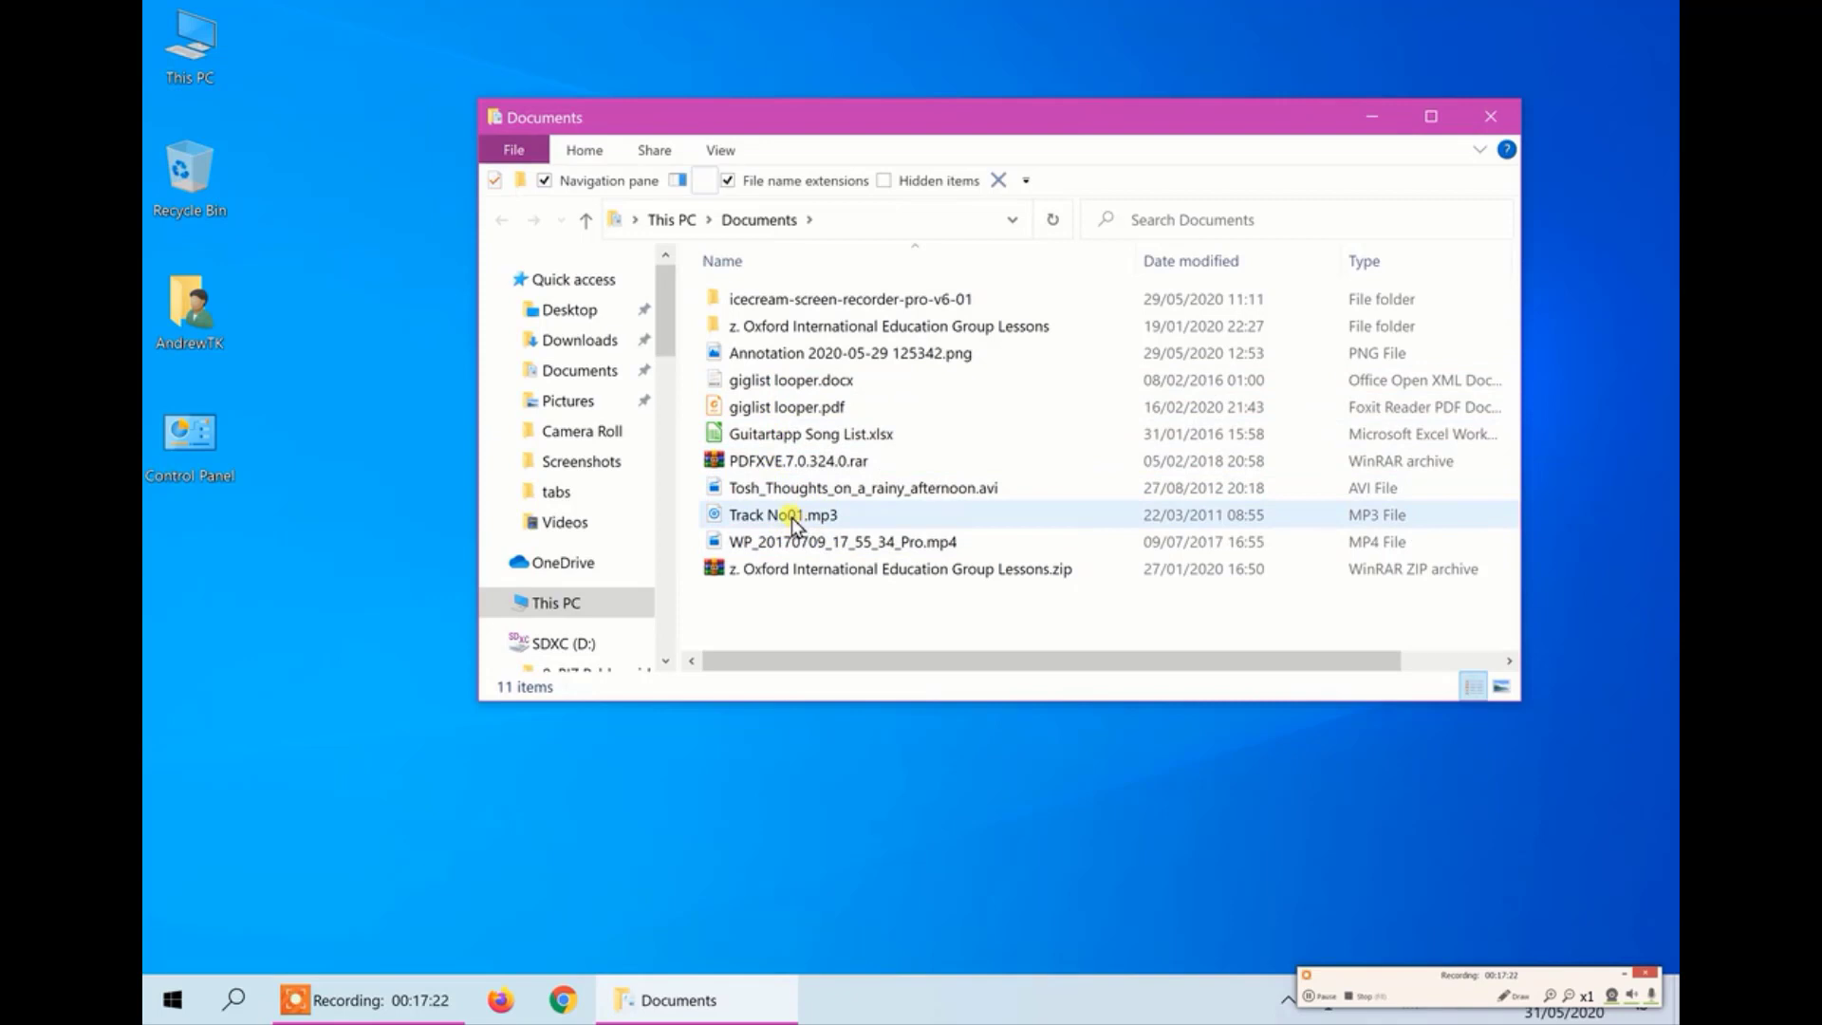
- Open WP_20170709_17_55_34_Pro.mp4 with VLC media player and always use that app for .mp4 files
mouse_move(790, 522)
mouse_move(843, 548)
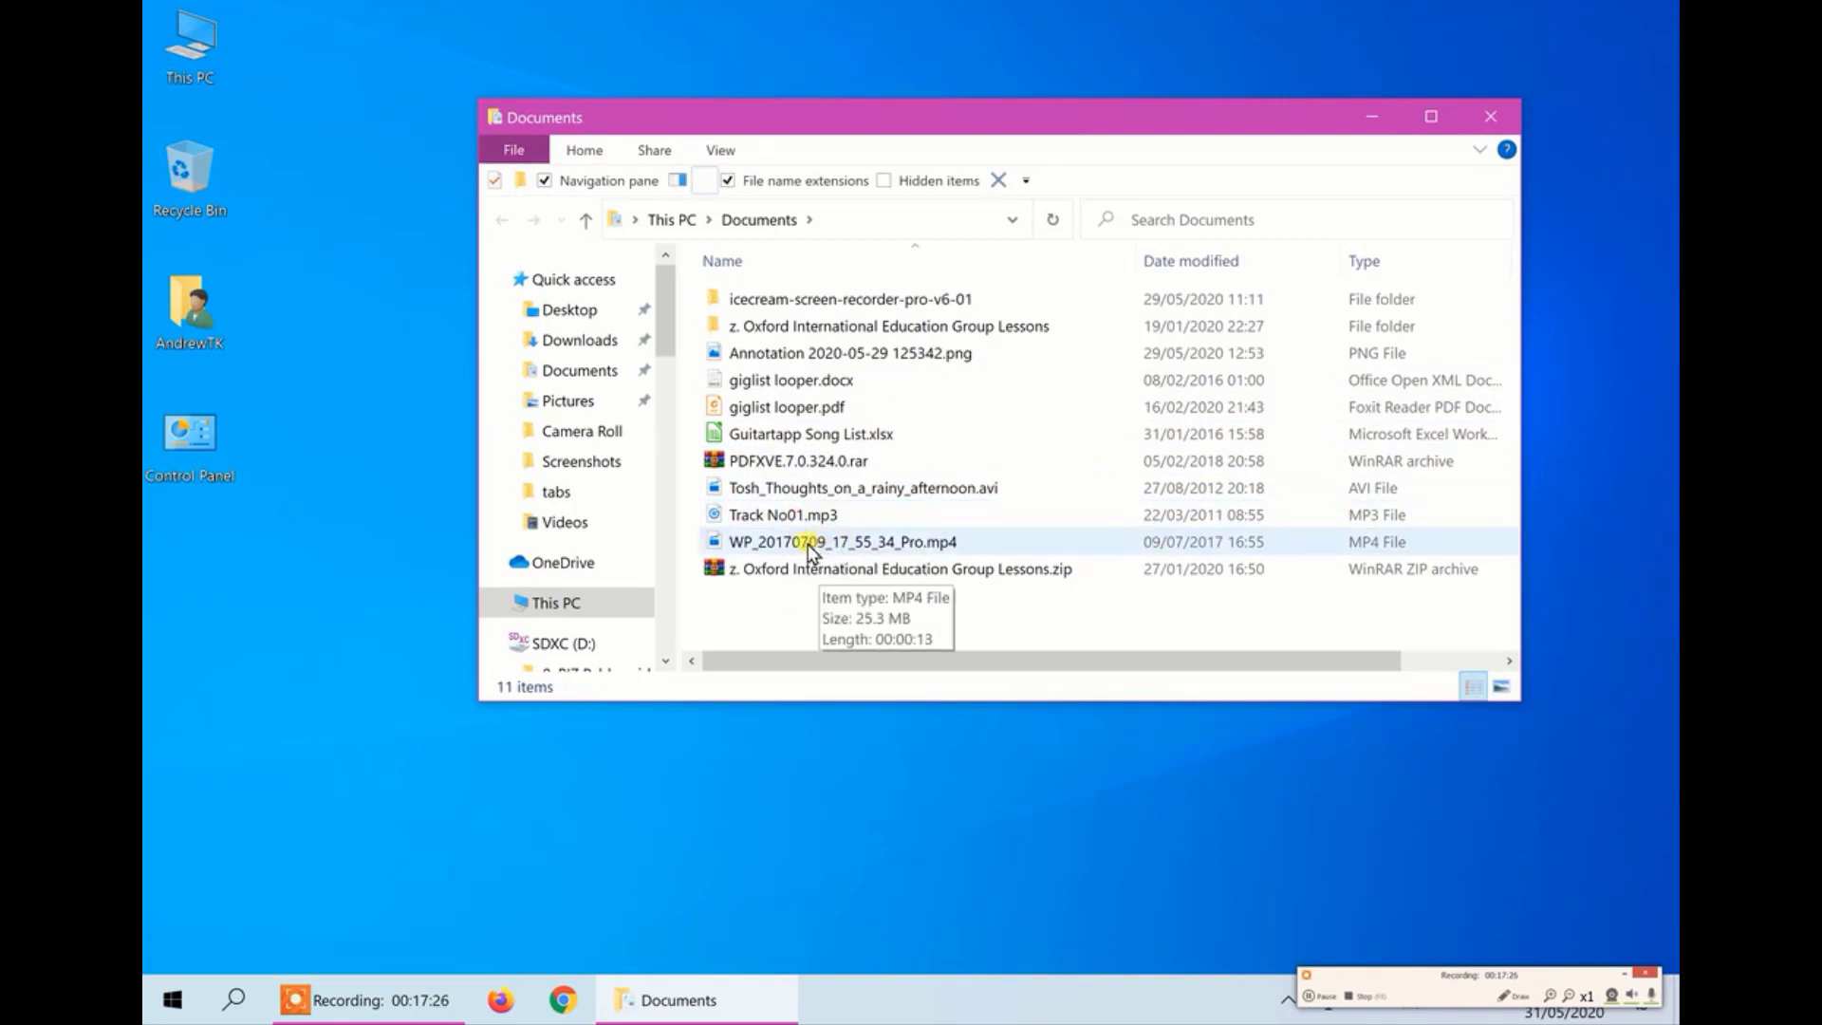
double_click(816, 543)
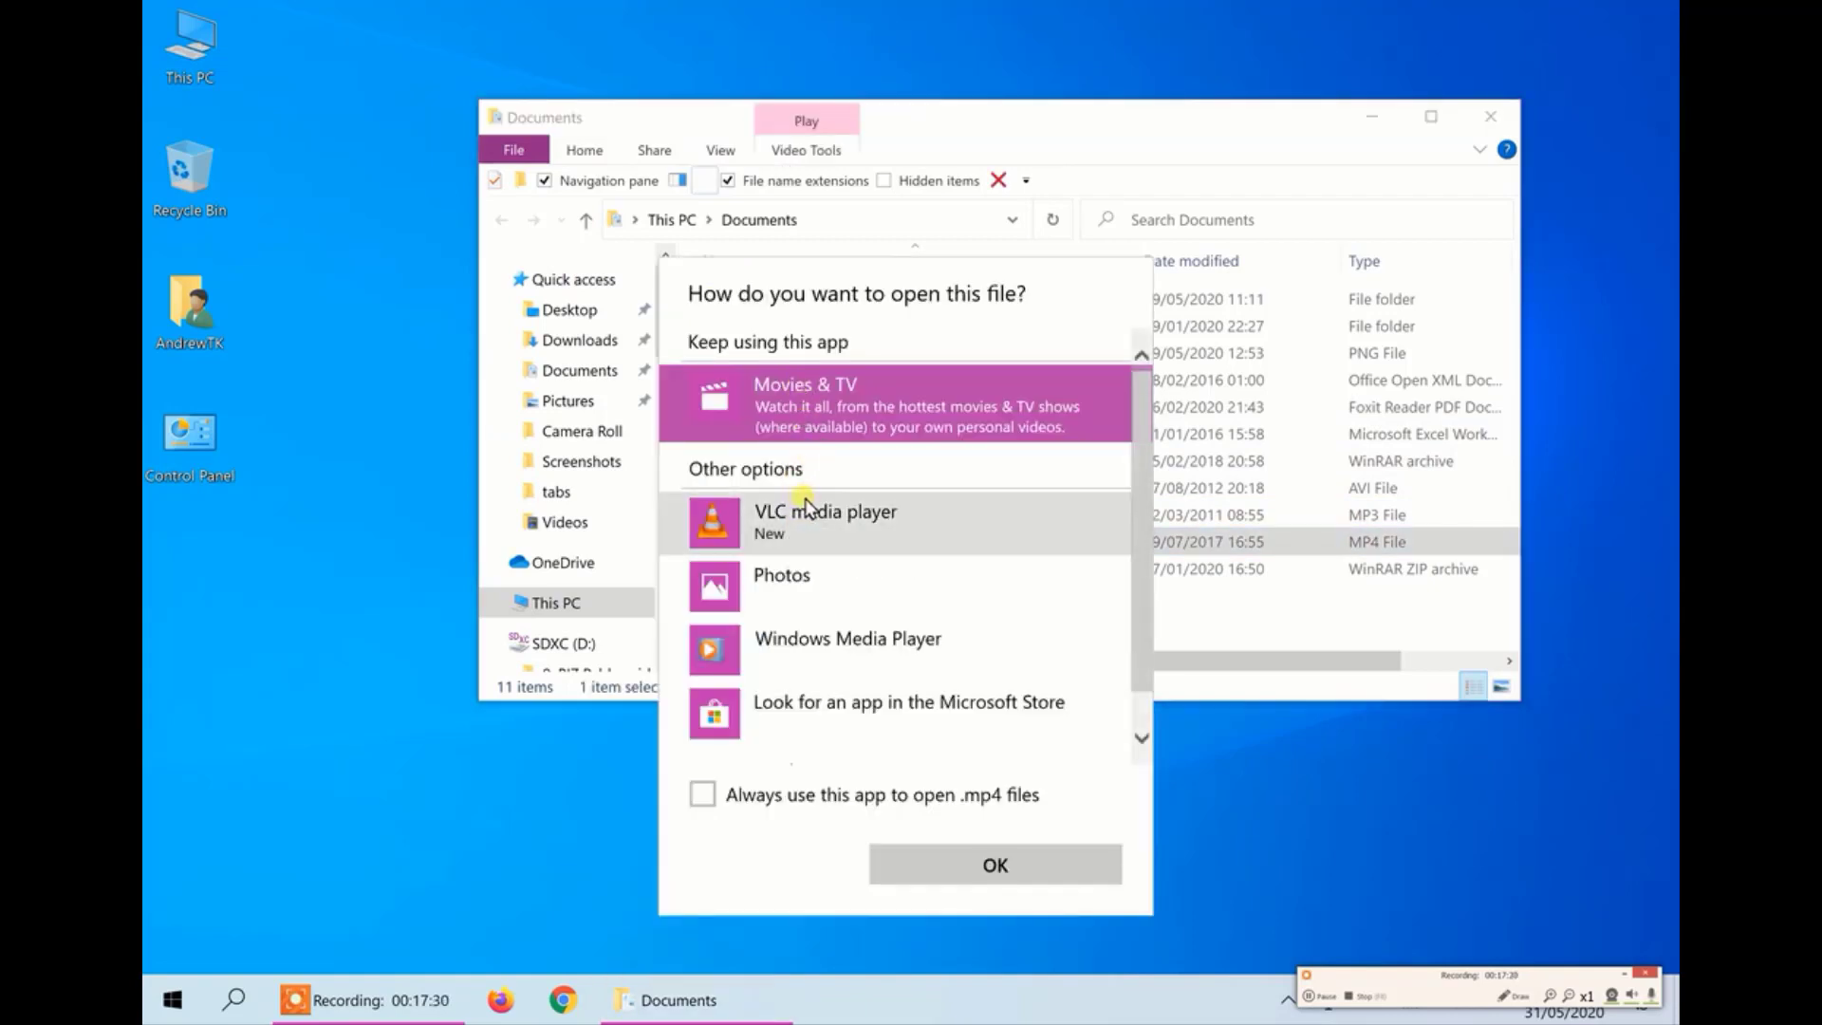
click(776, 522)
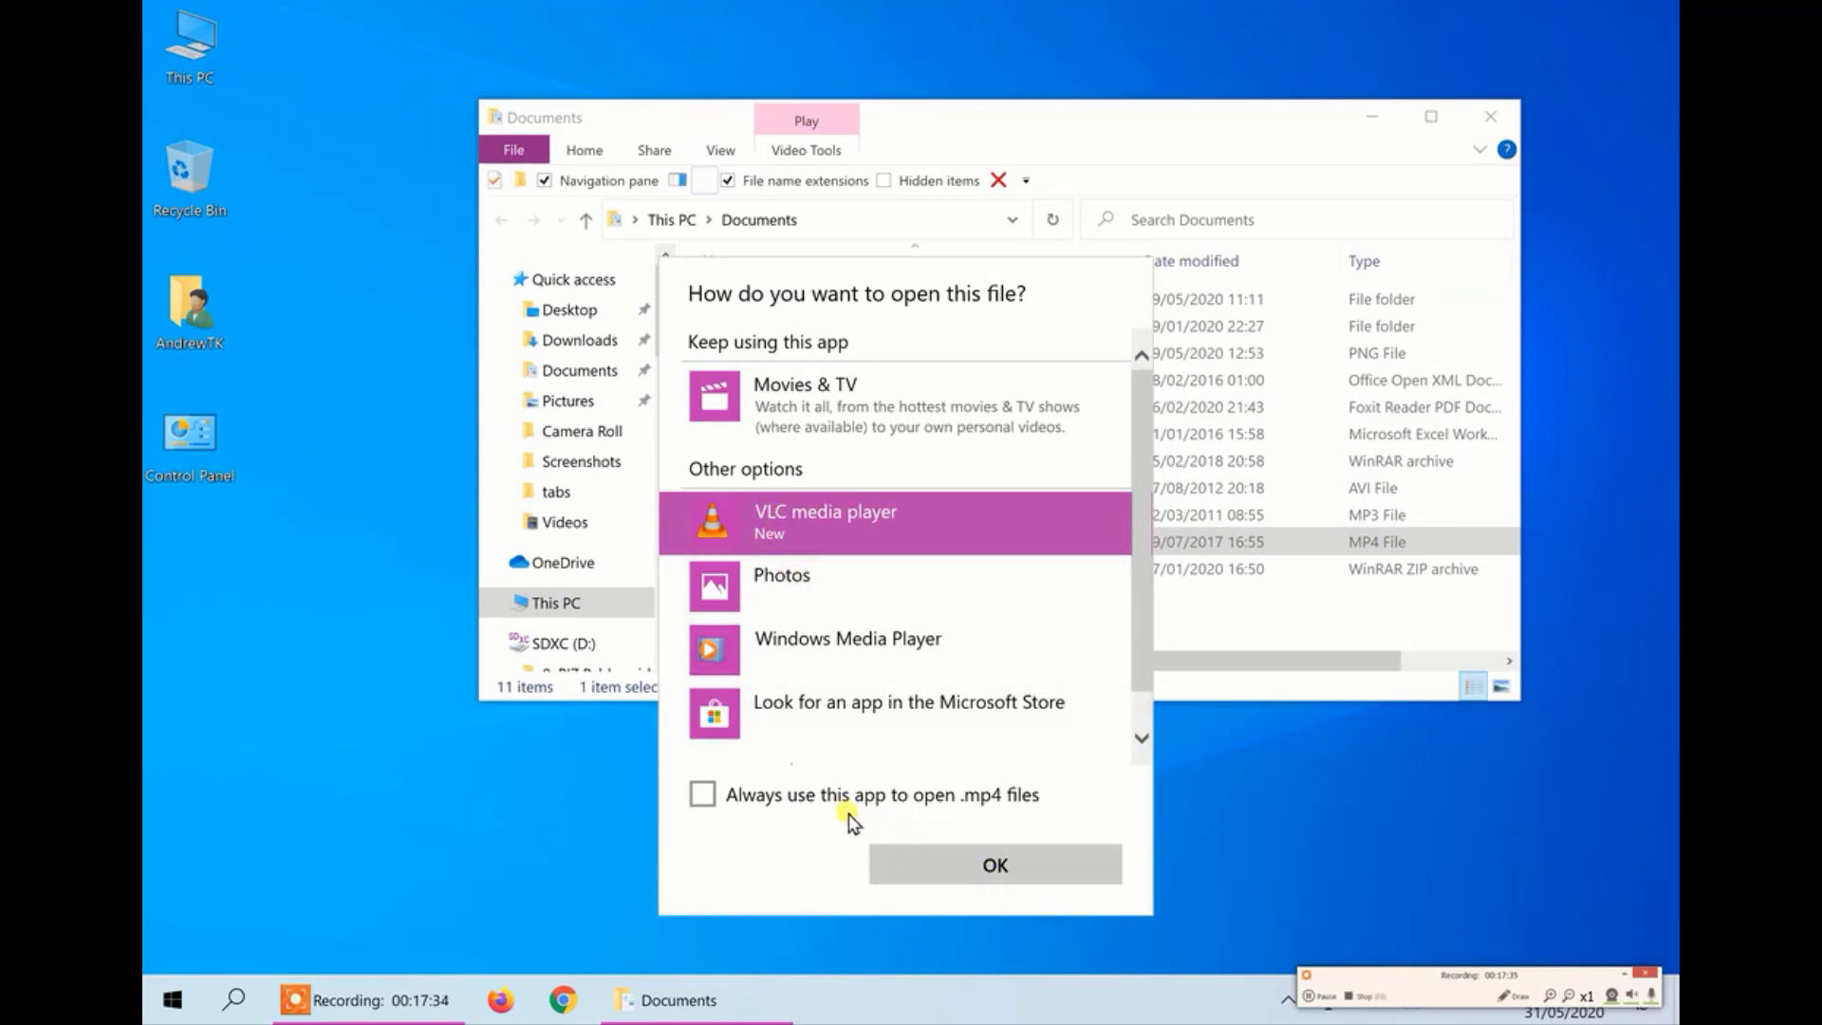
click(787, 802)
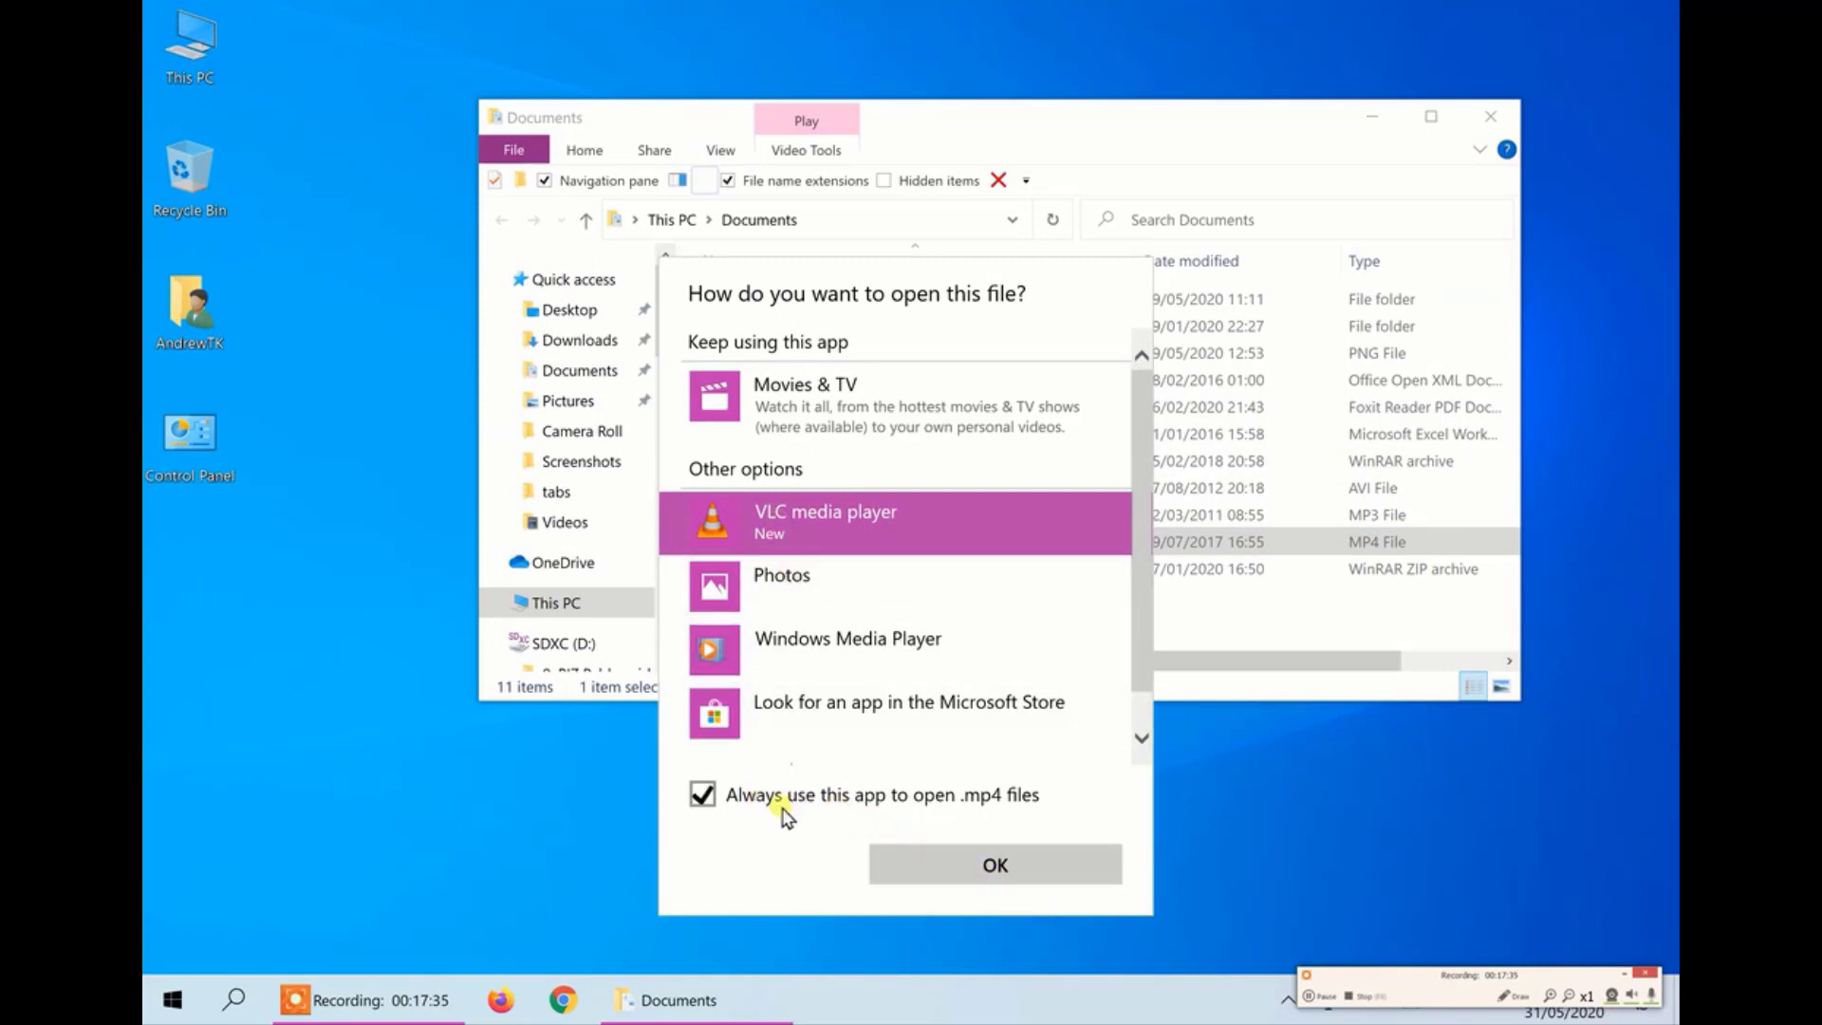
click(978, 871)
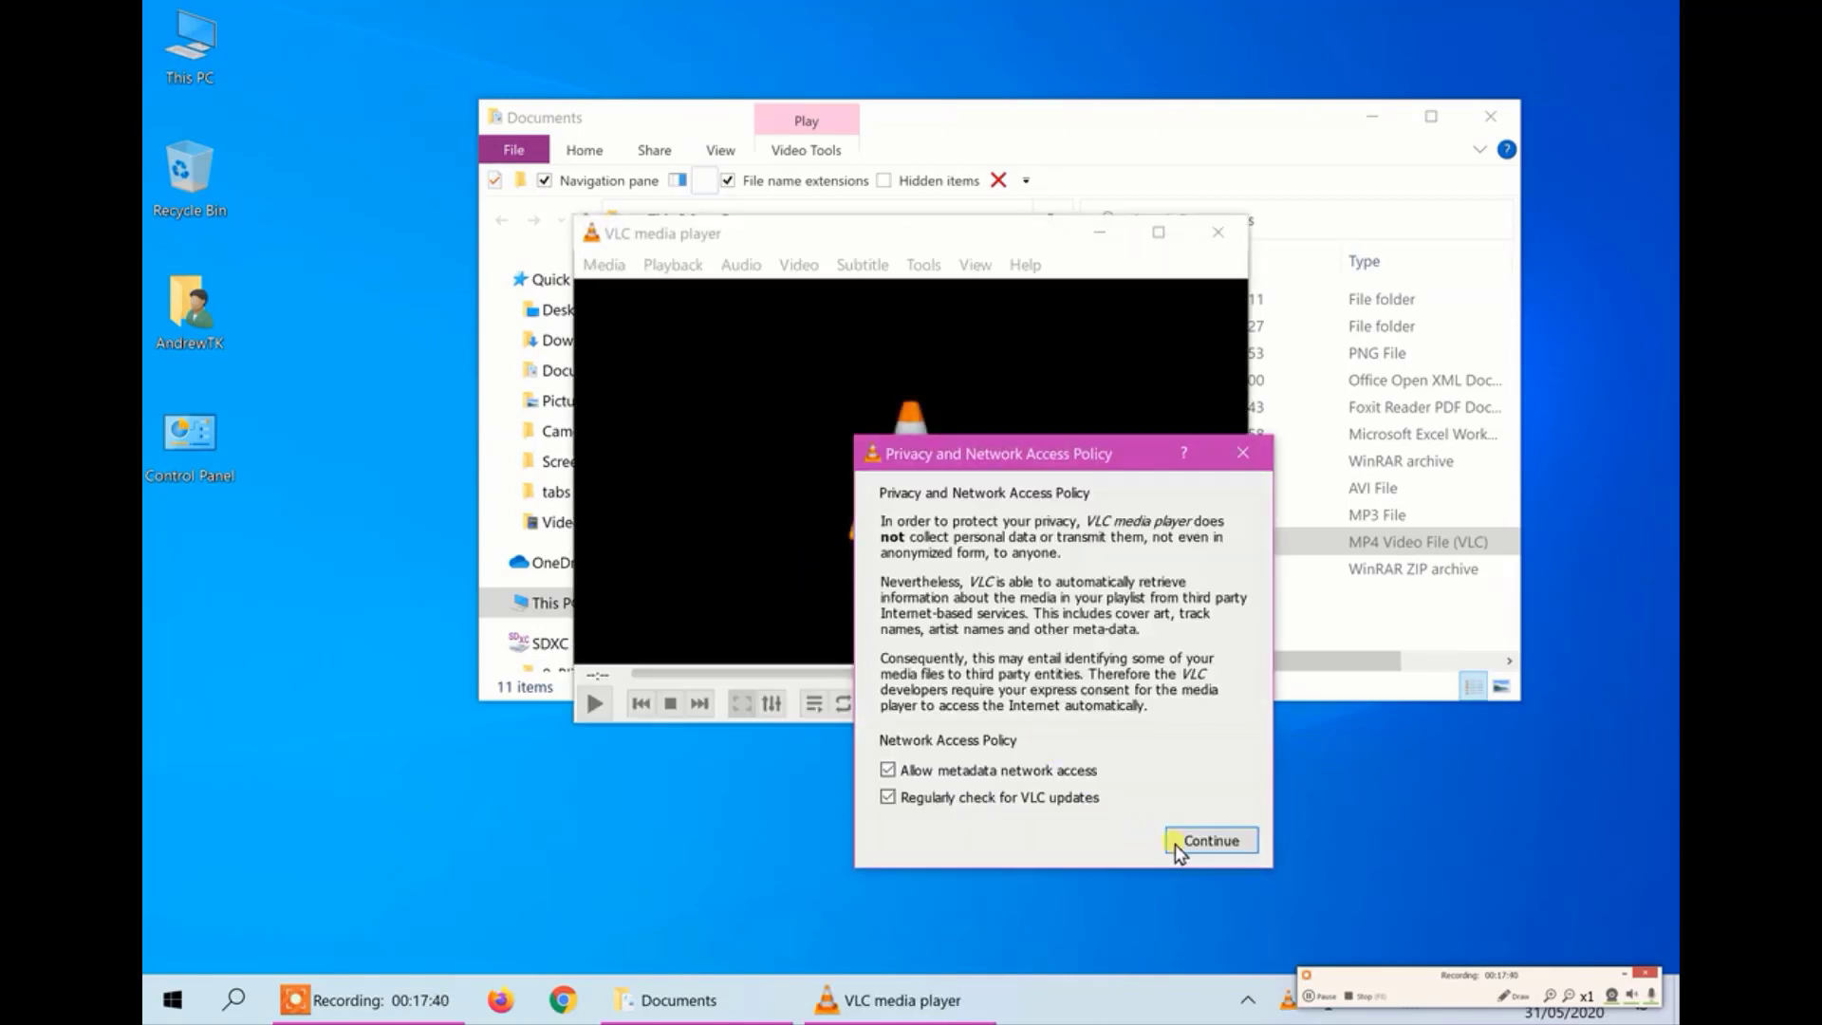
- Accept VLC's privacy and network access policy with both options enabled, and close the player after the video starts
click(1191, 840)
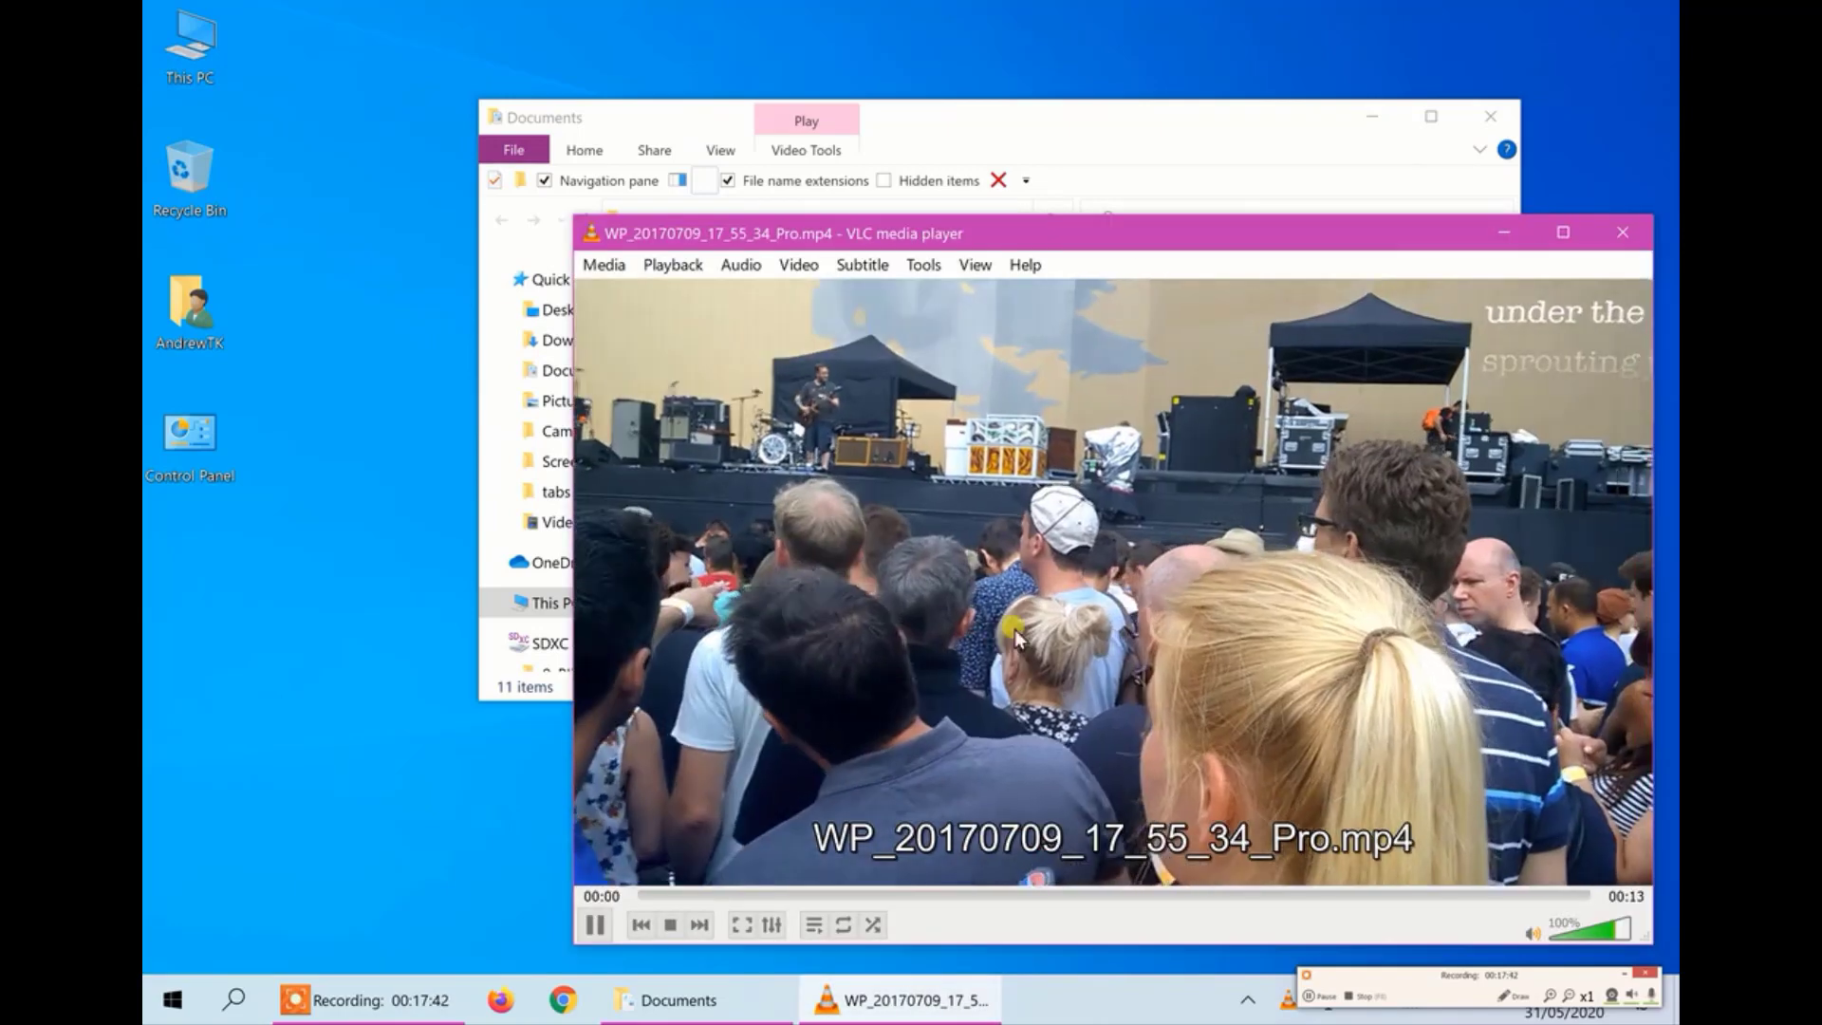
drag(1106, 232, 894, 159)
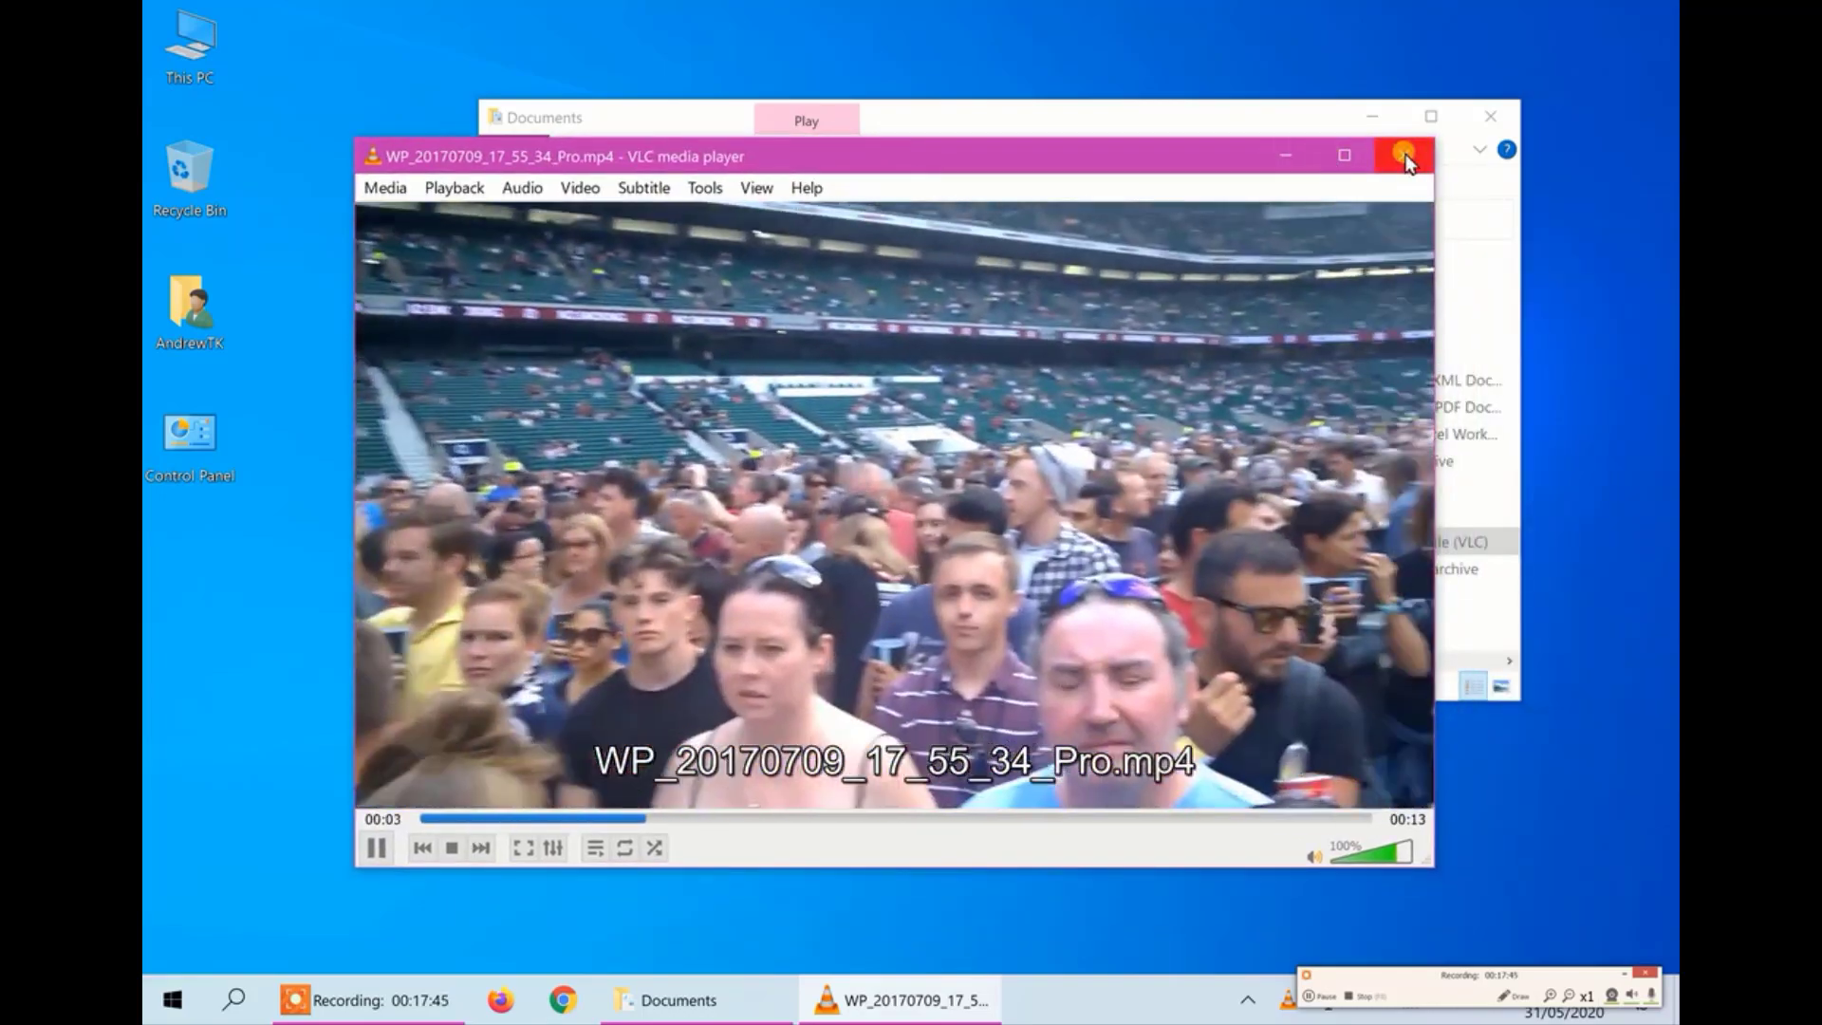
click(1404, 159)
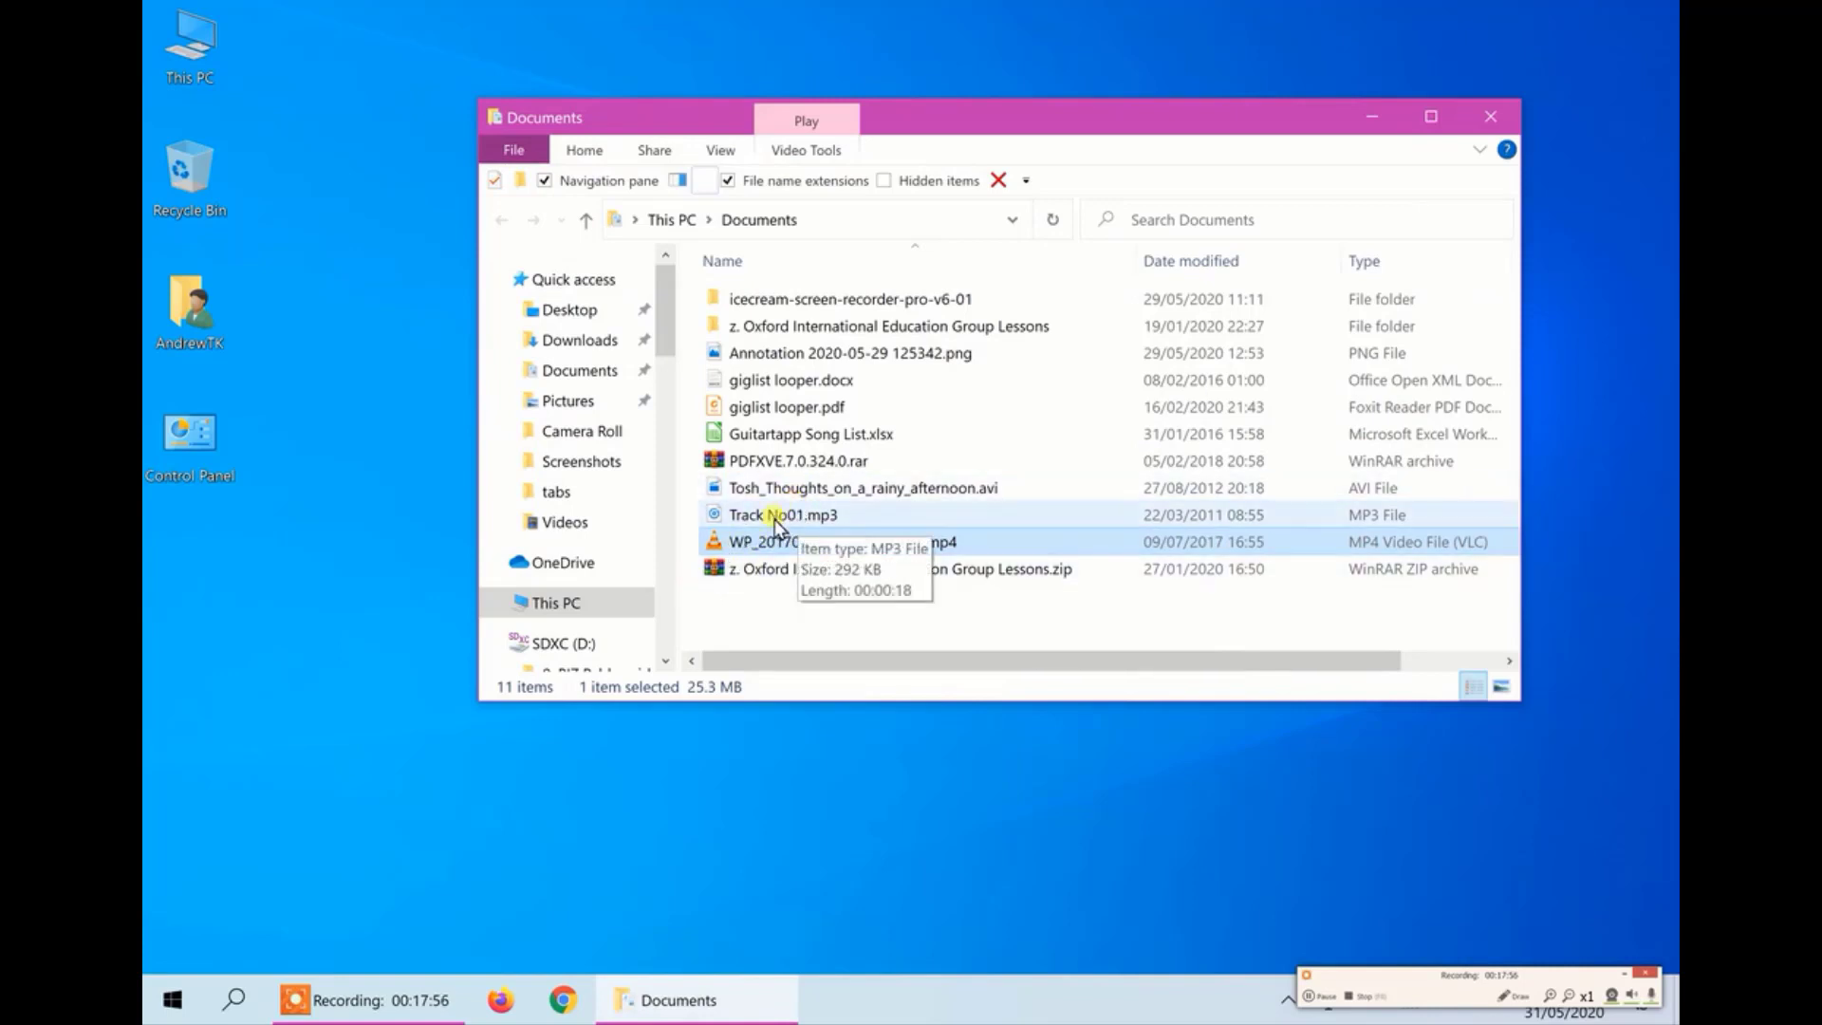
click(175, 996)
click(1386, 805)
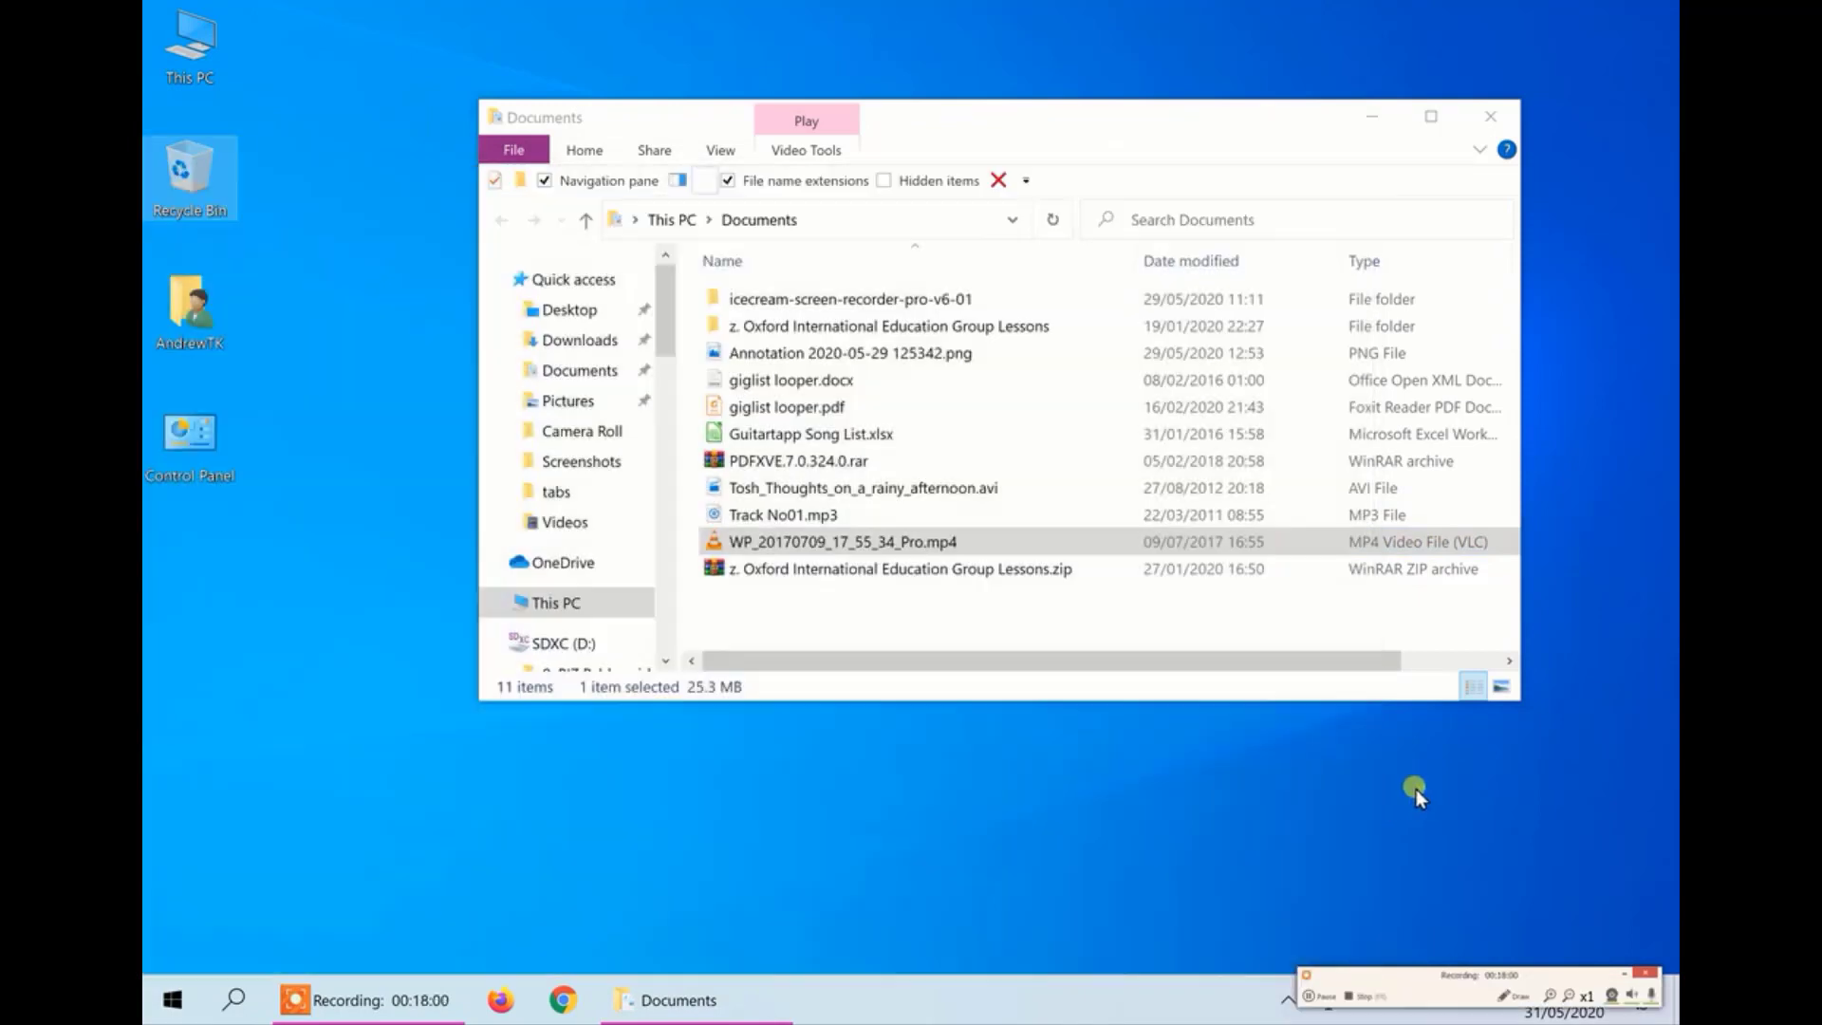
- Open Track No01.mp3 with Windows Media Player, always using it for .mp3 files, and finish its setup with the recommended settings
click(783, 520)
double_click(784, 519)
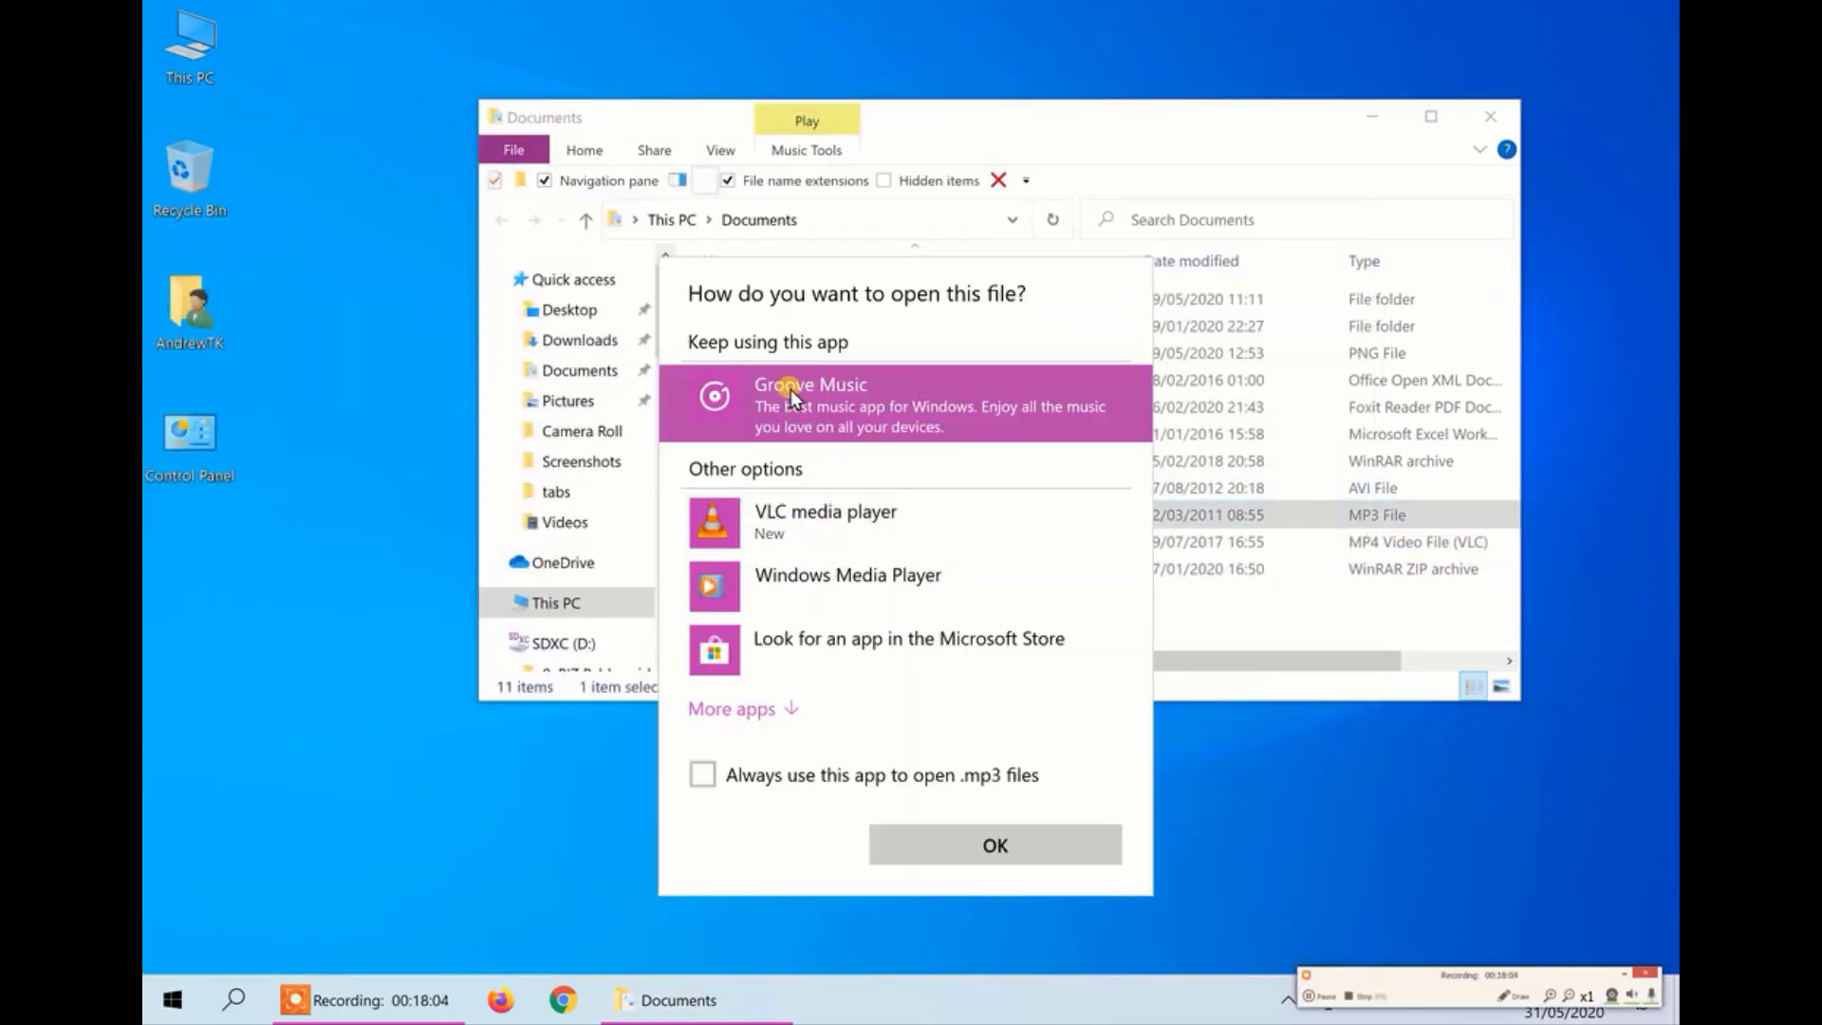
click(793, 589)
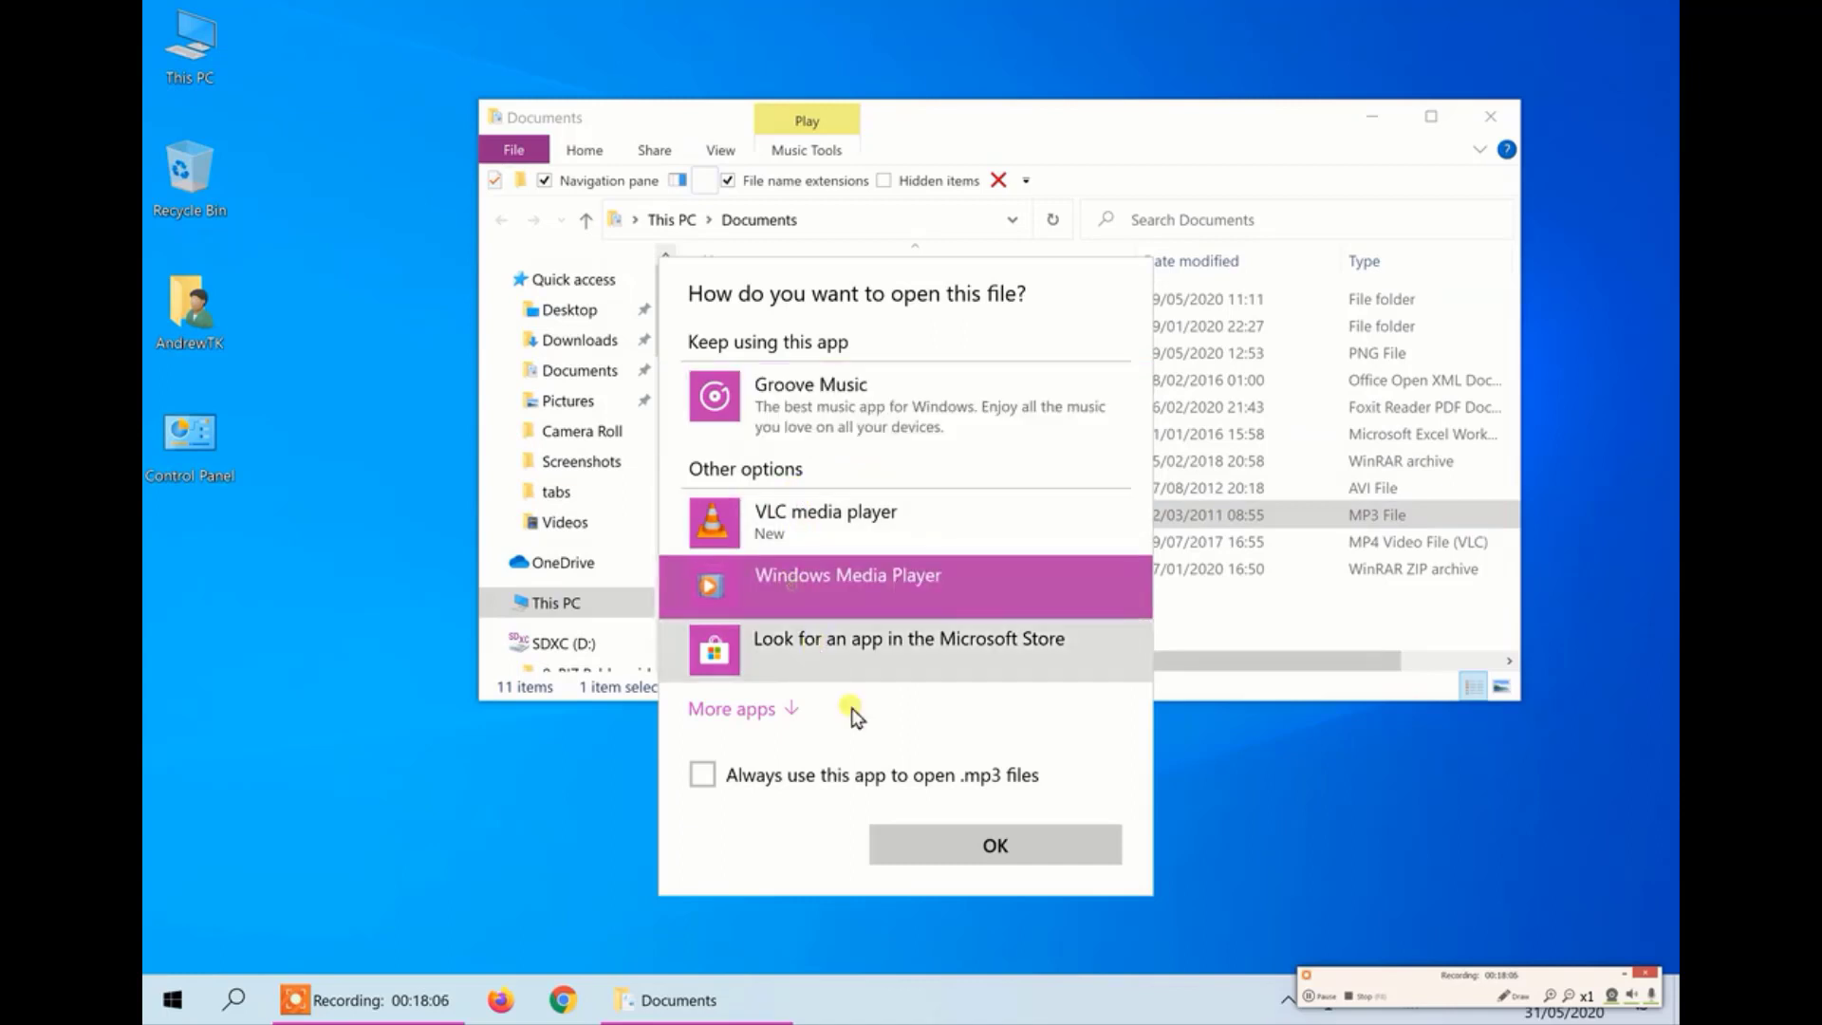
click(843, 770)
click(948, 844)
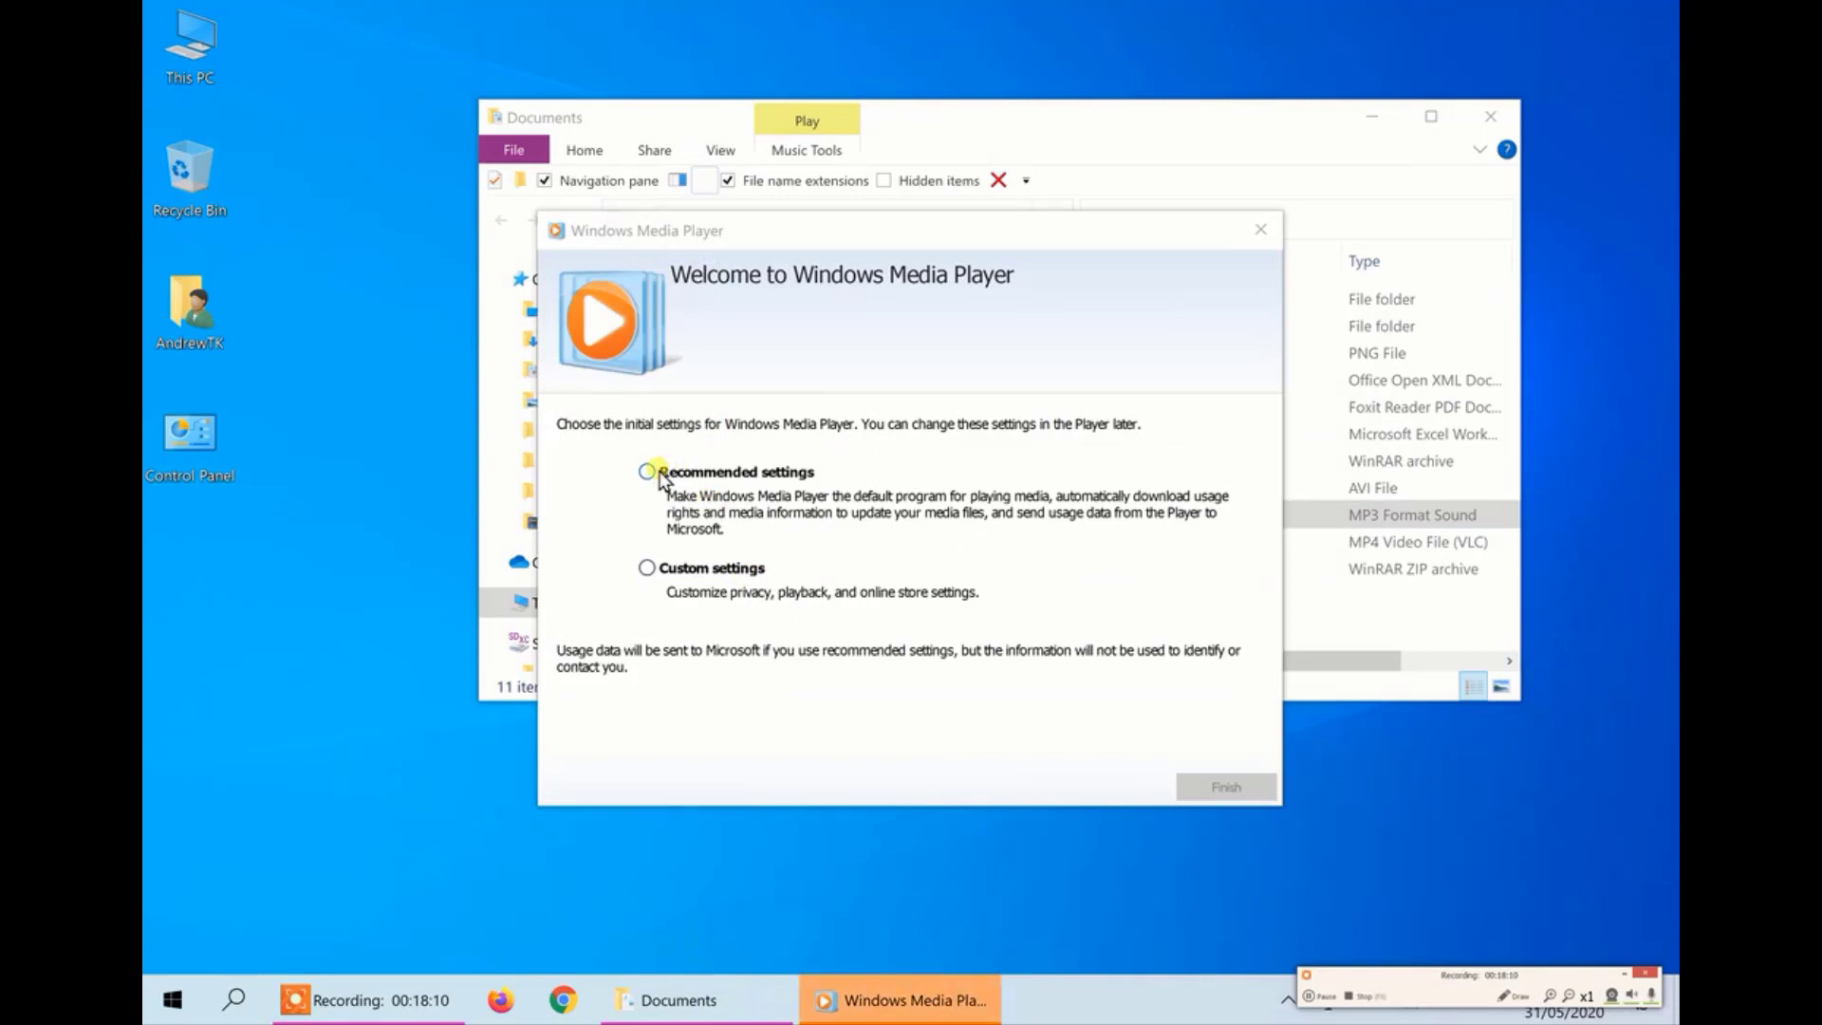
click(655, 472)
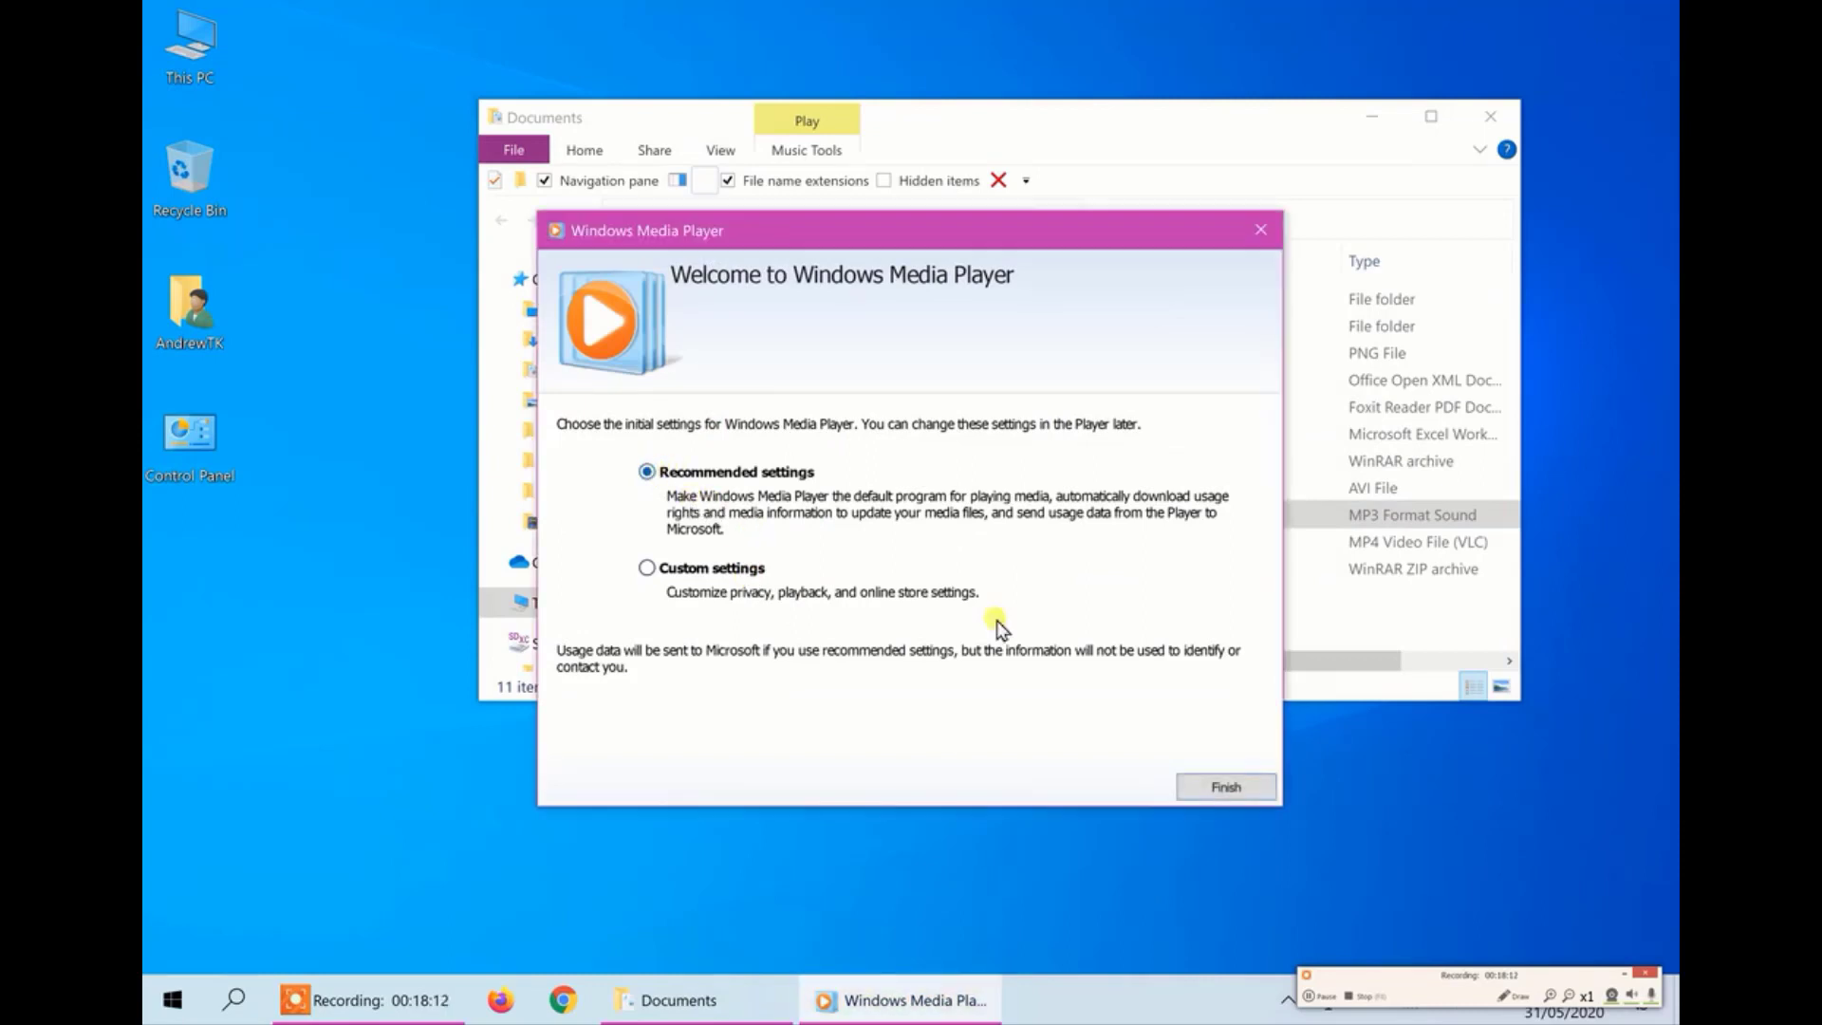
click(1222, 789)
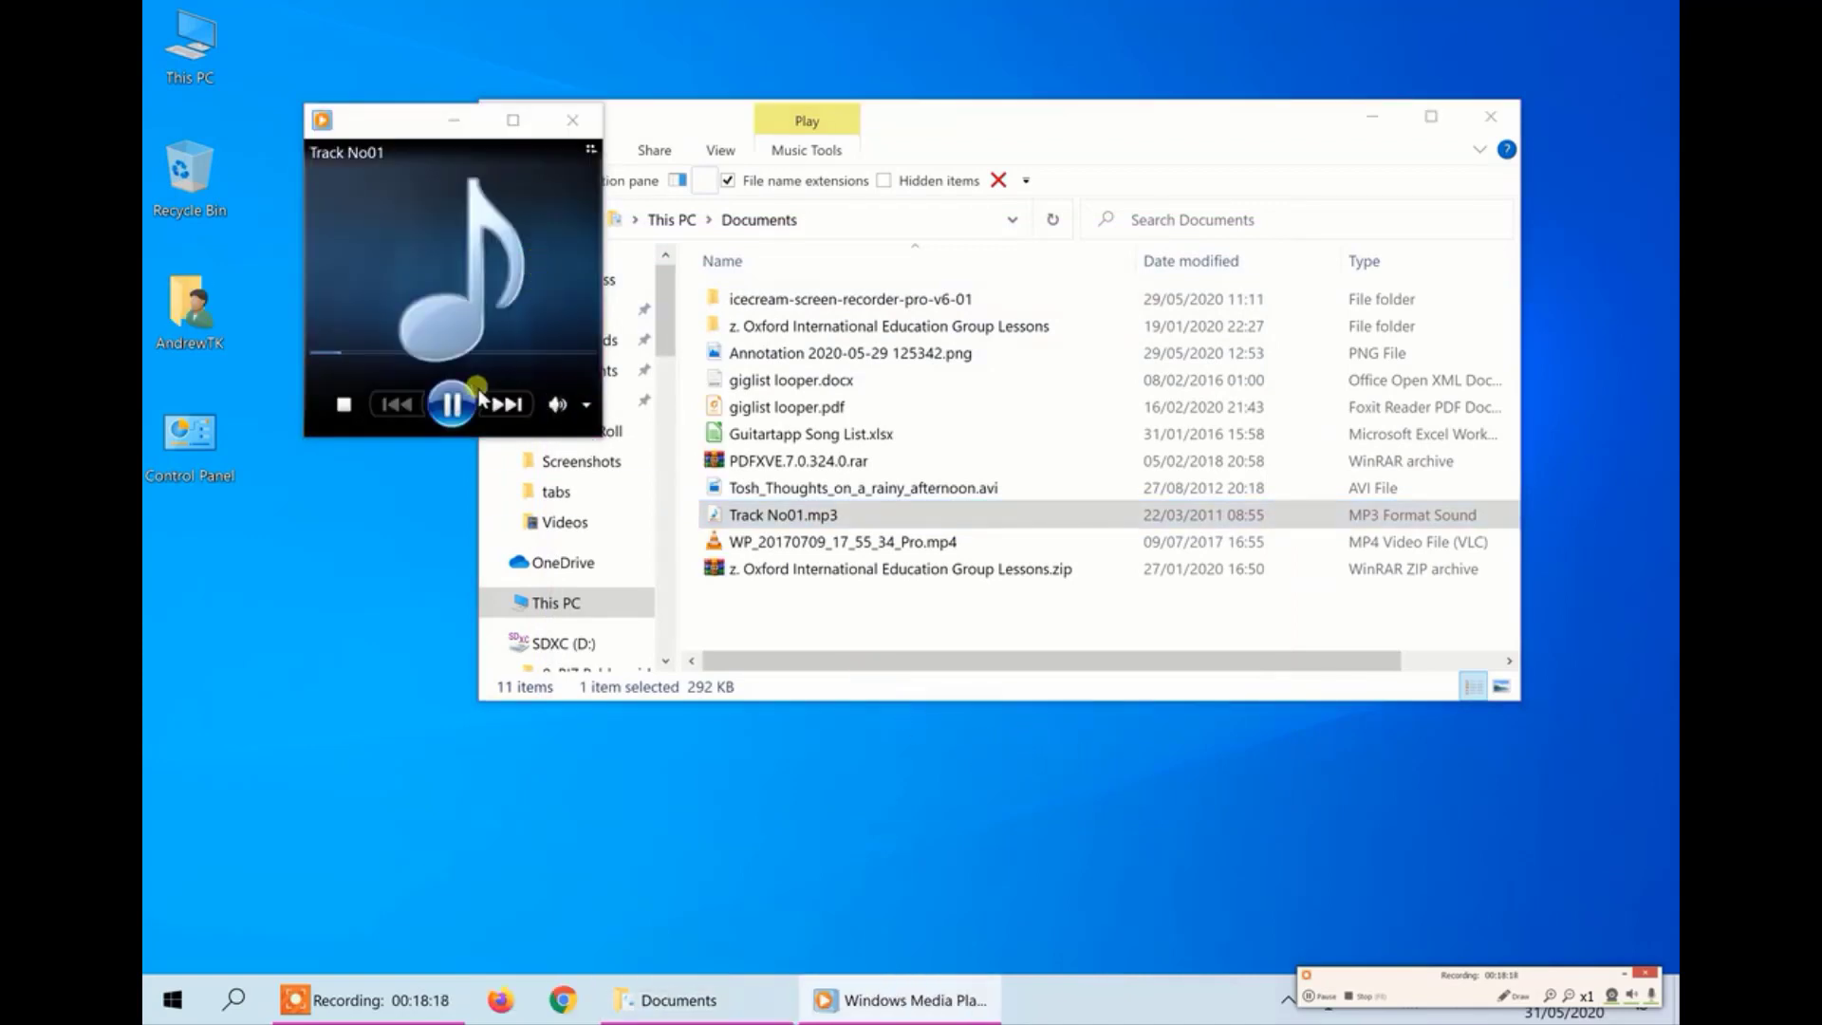
- Pause Track No01 and switch Windows Media Player to its library view, moving the window nearer the middle of the desktop
click(474, 400)
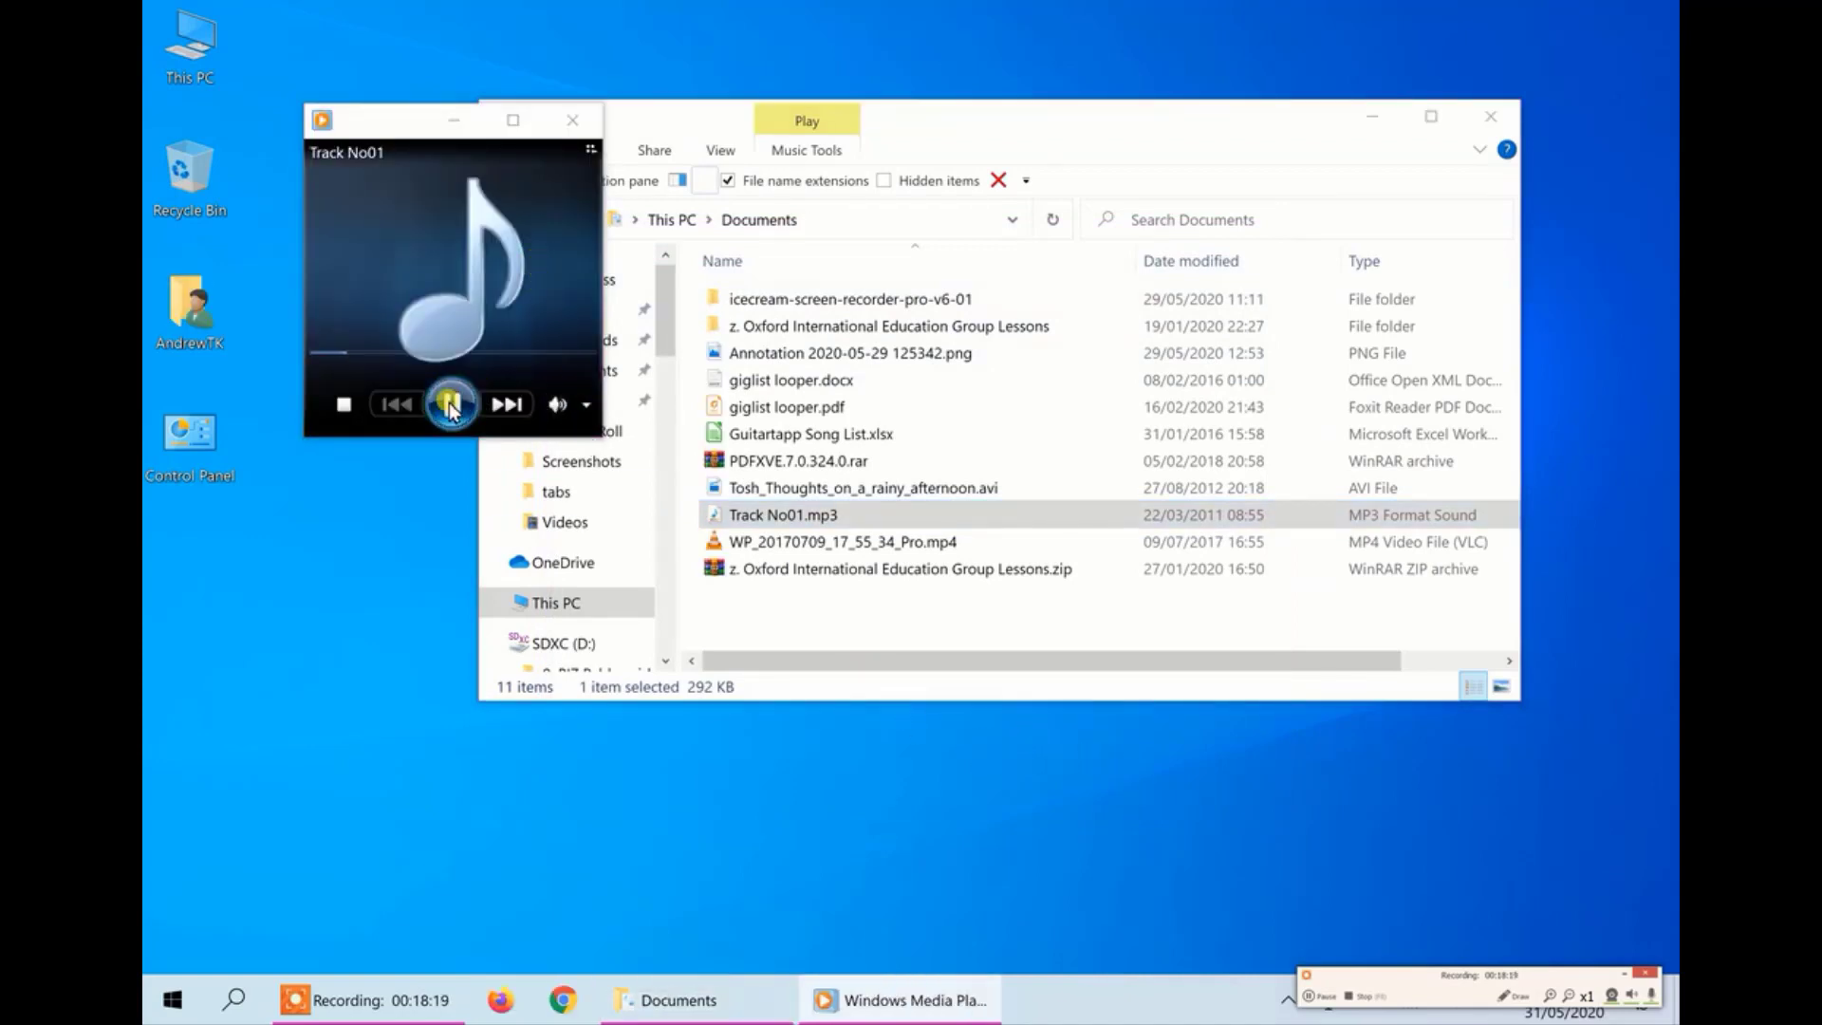
click(590, 150)
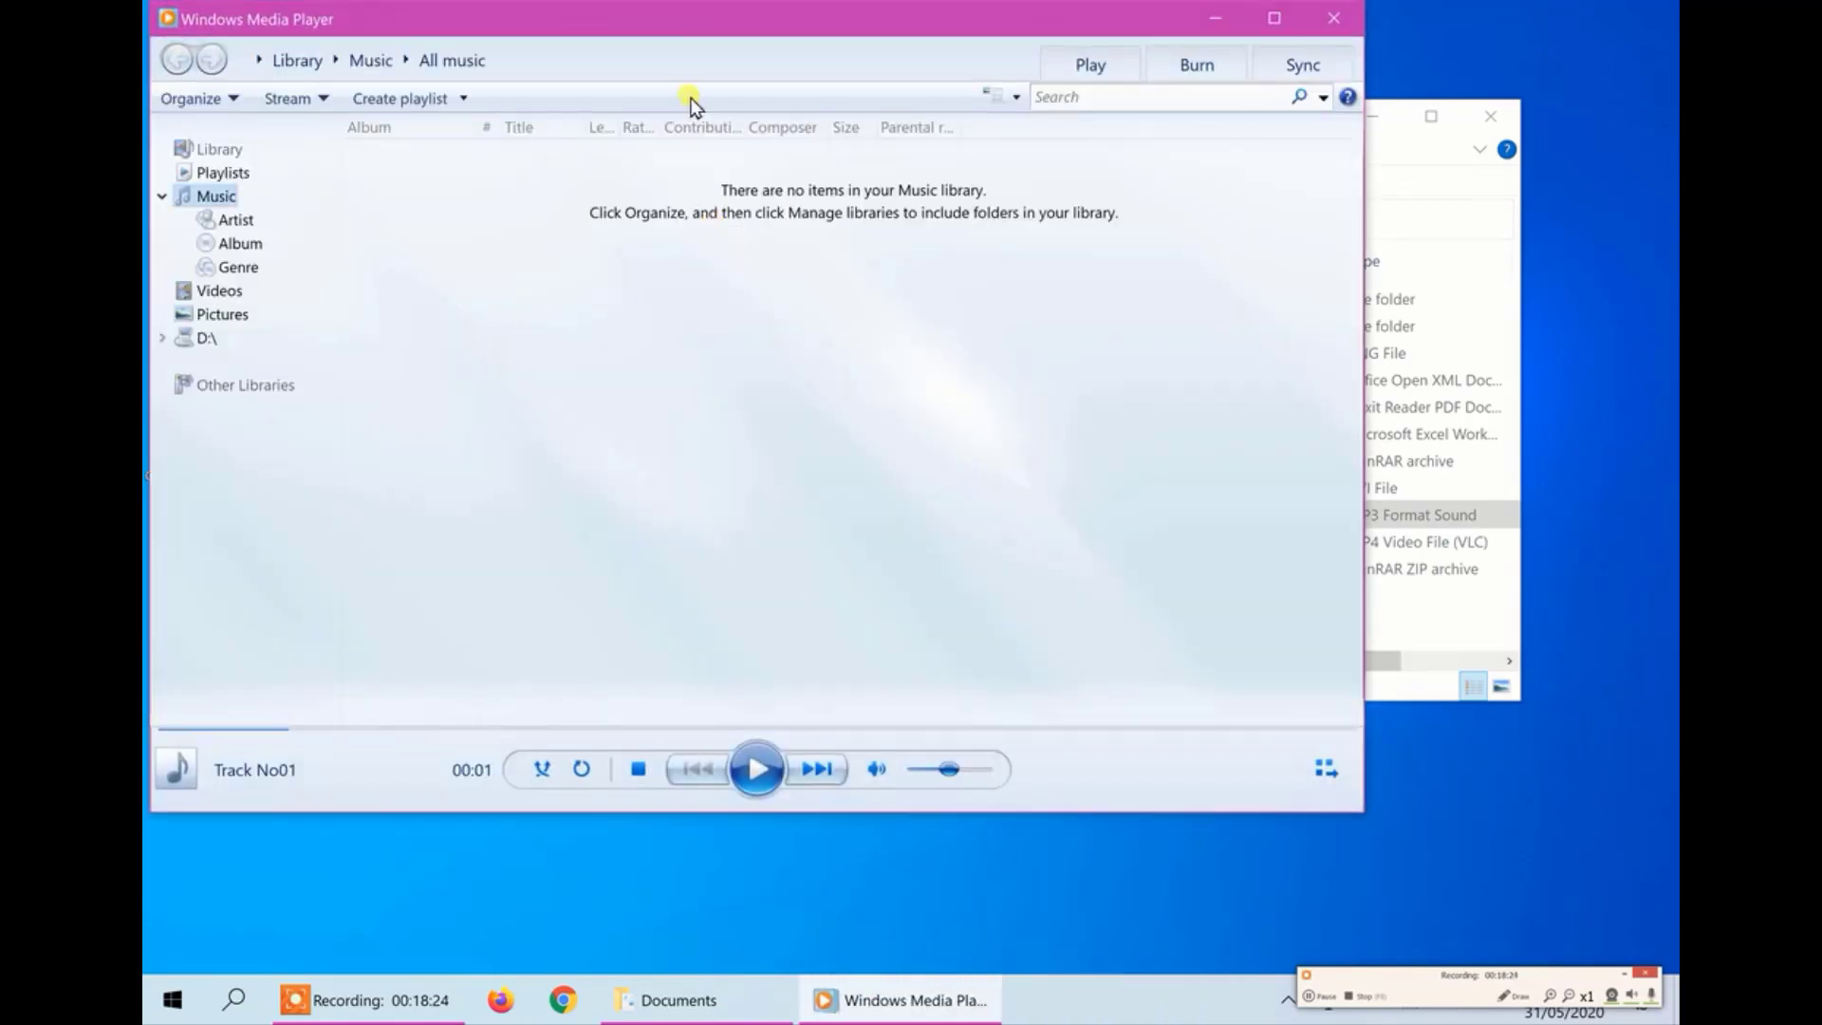
drag(703, 16, 883, 69)
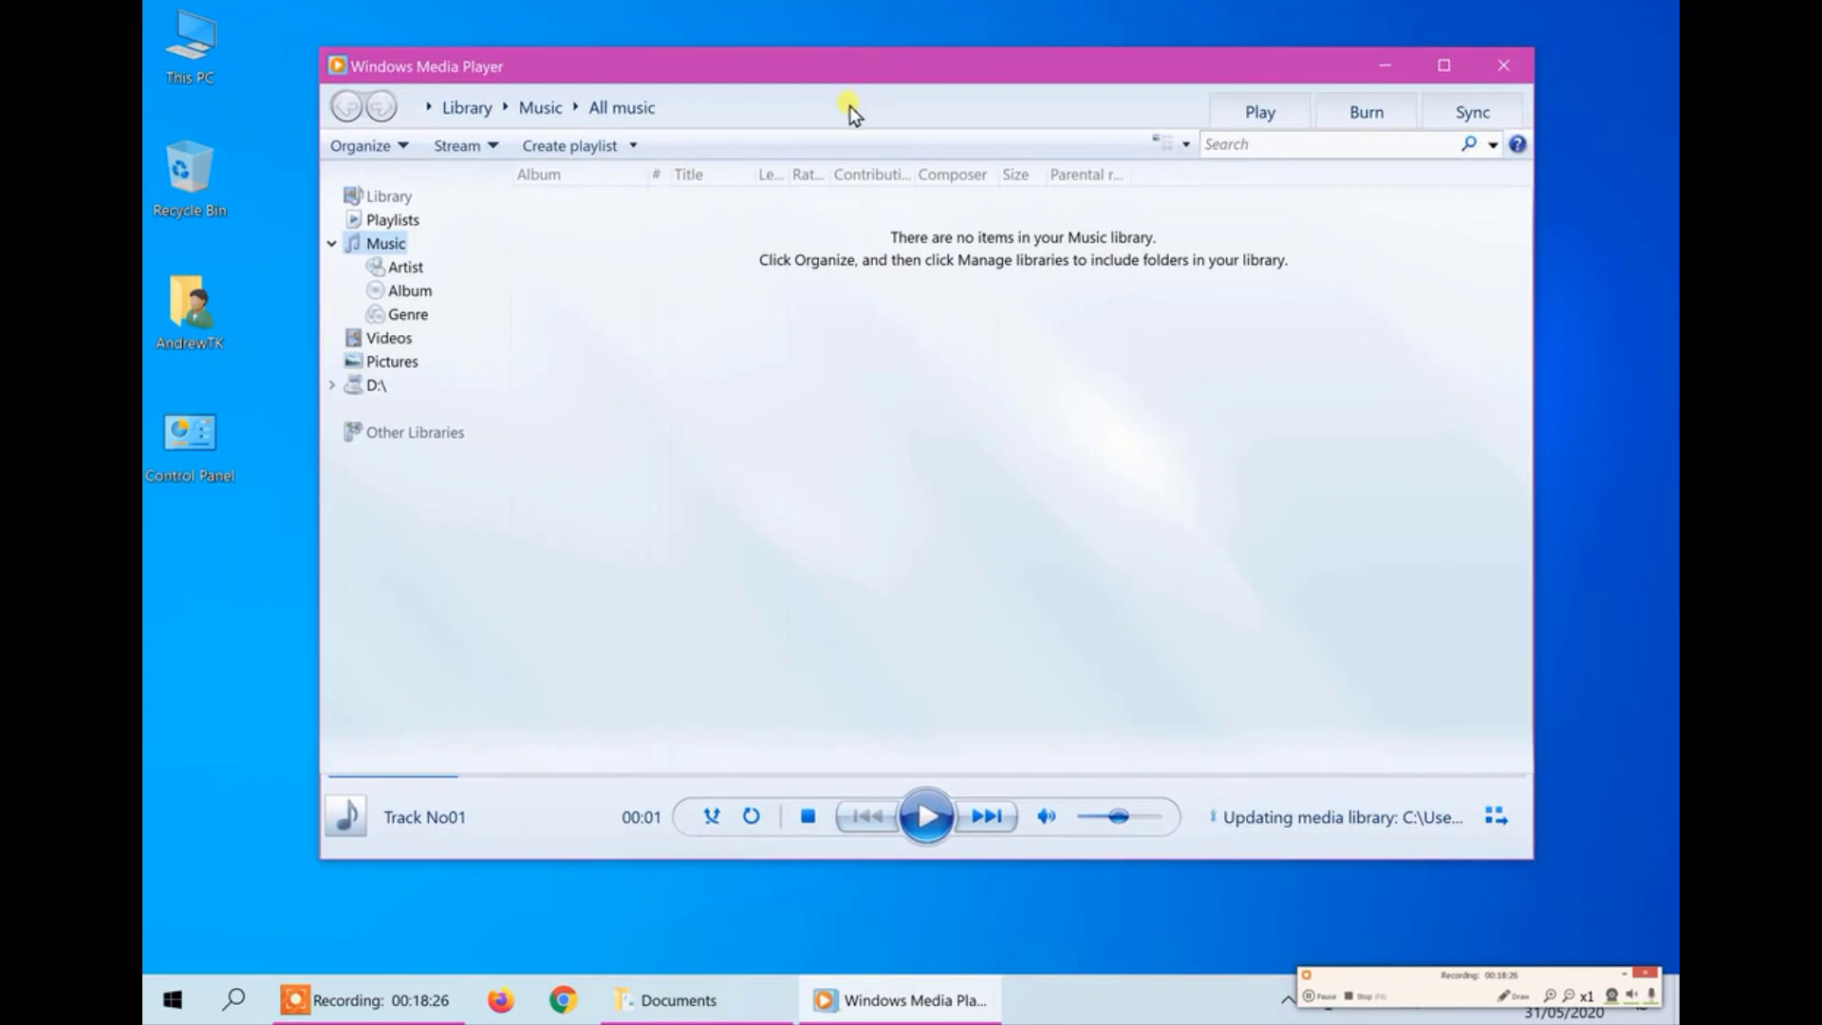
- Show the menu bar in the Windows Media Player library window
right_click(712, 112)
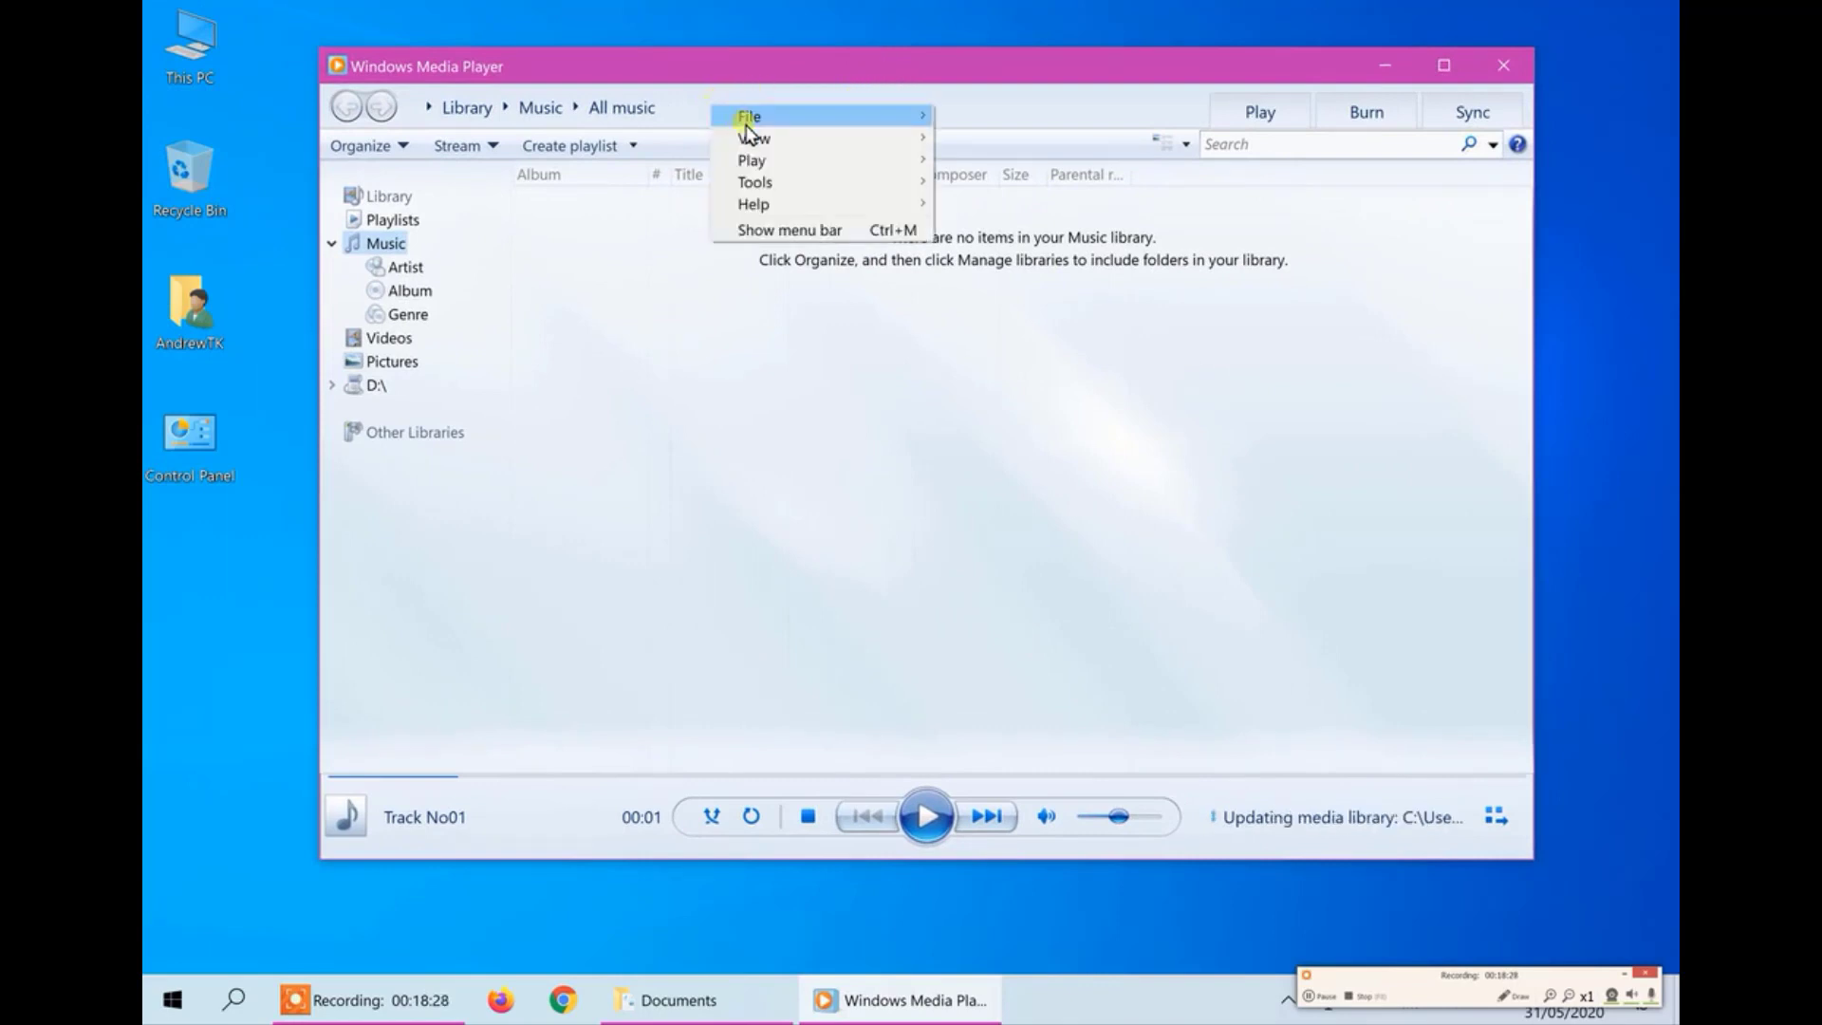
mouse_move(785, 137)
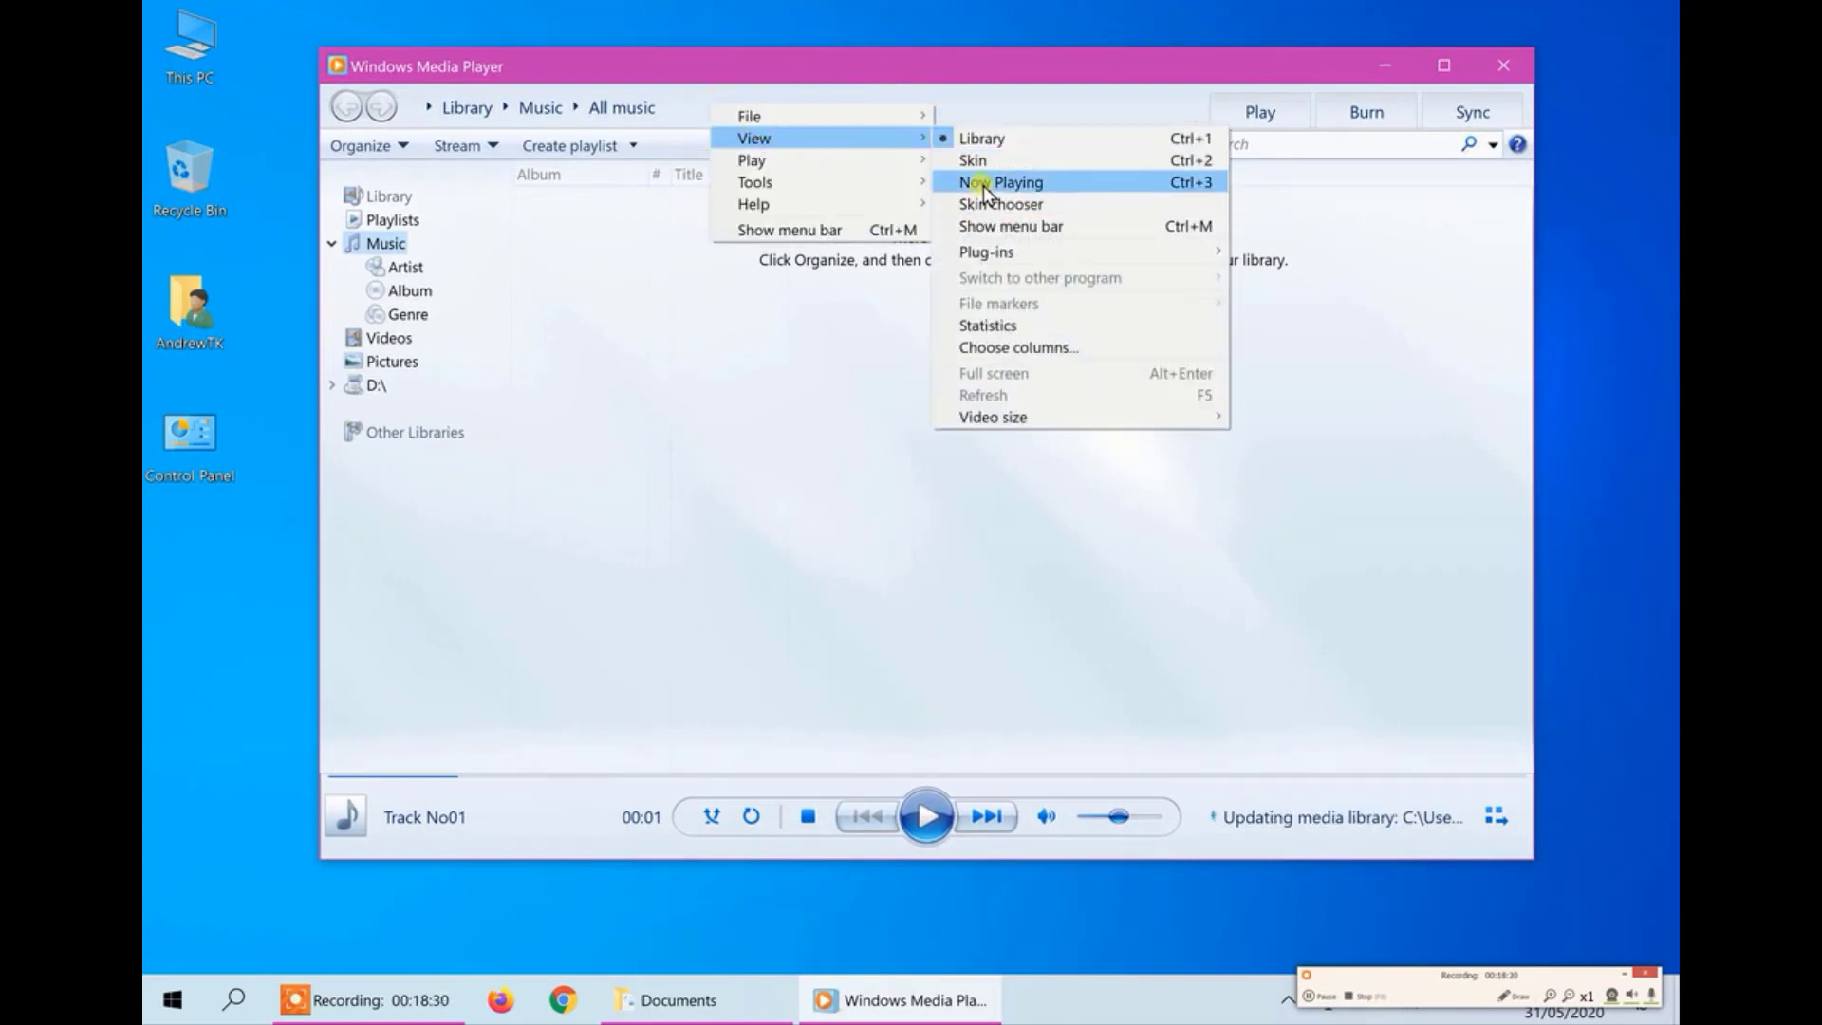
click(986, 231)
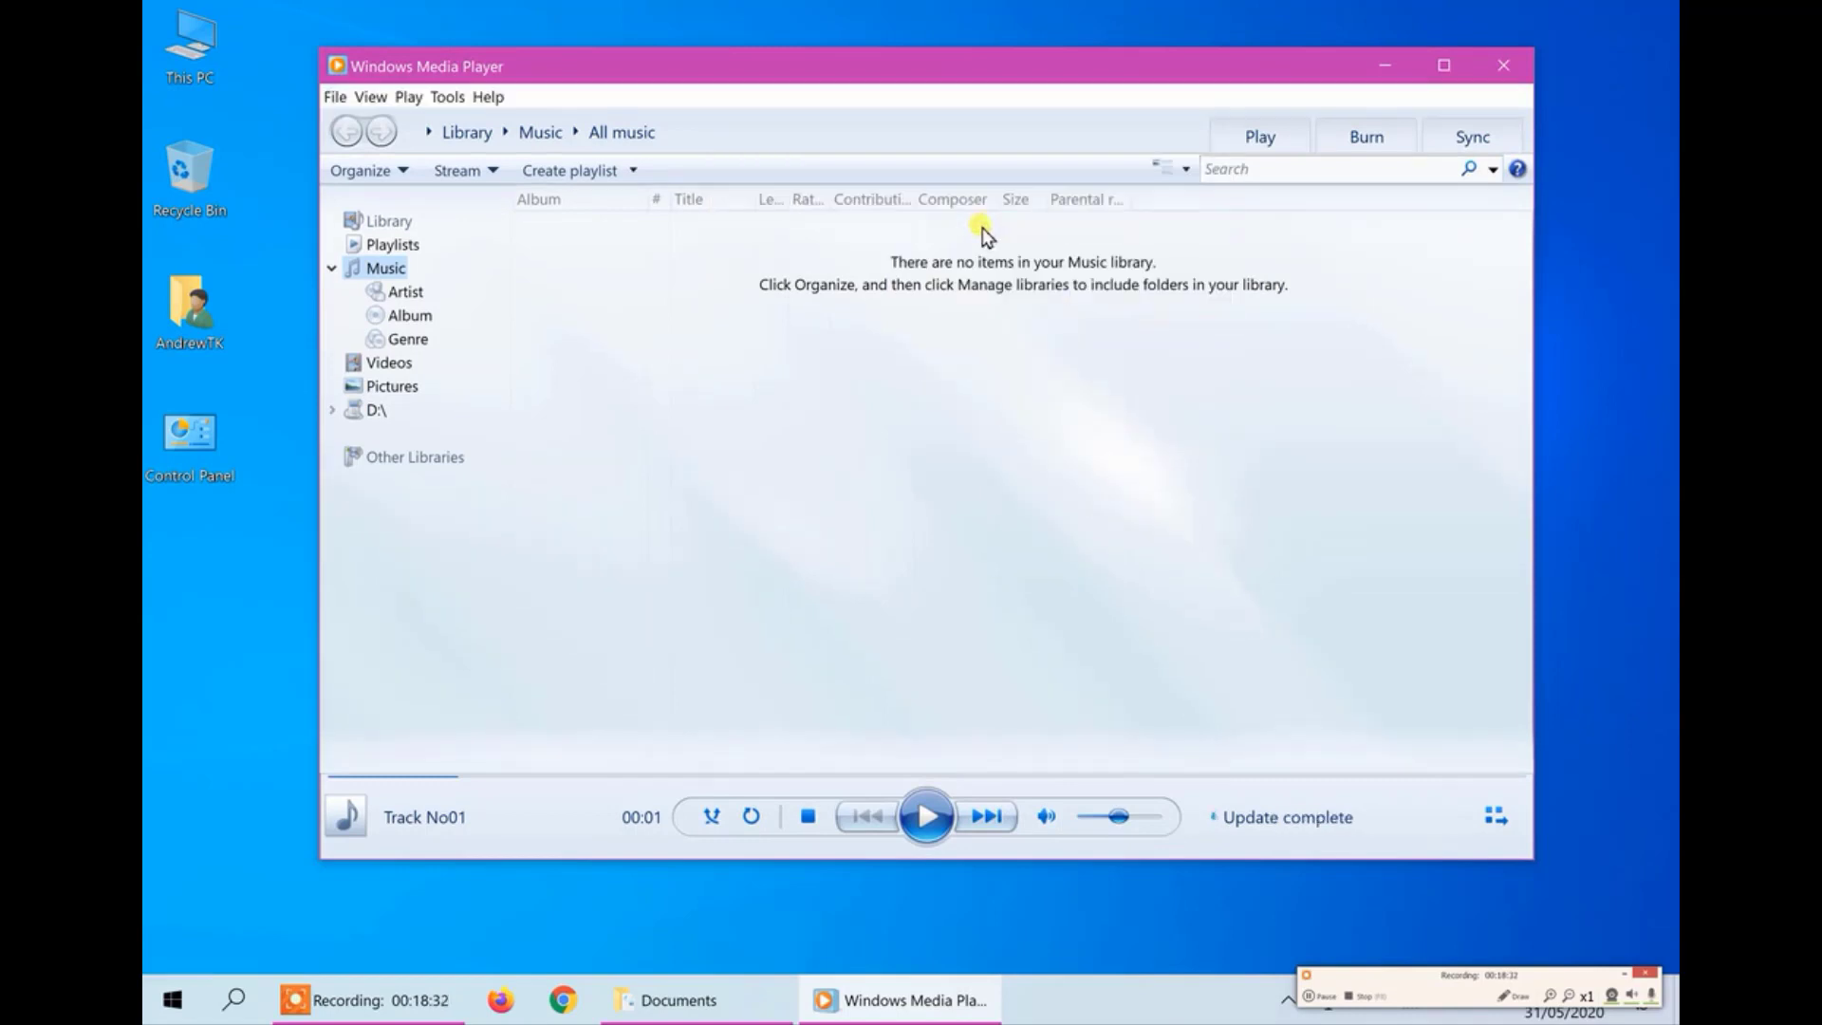
- Review the player's Rip Music options and available formats, keep MP3, and close the options and the player
click(447, 99)
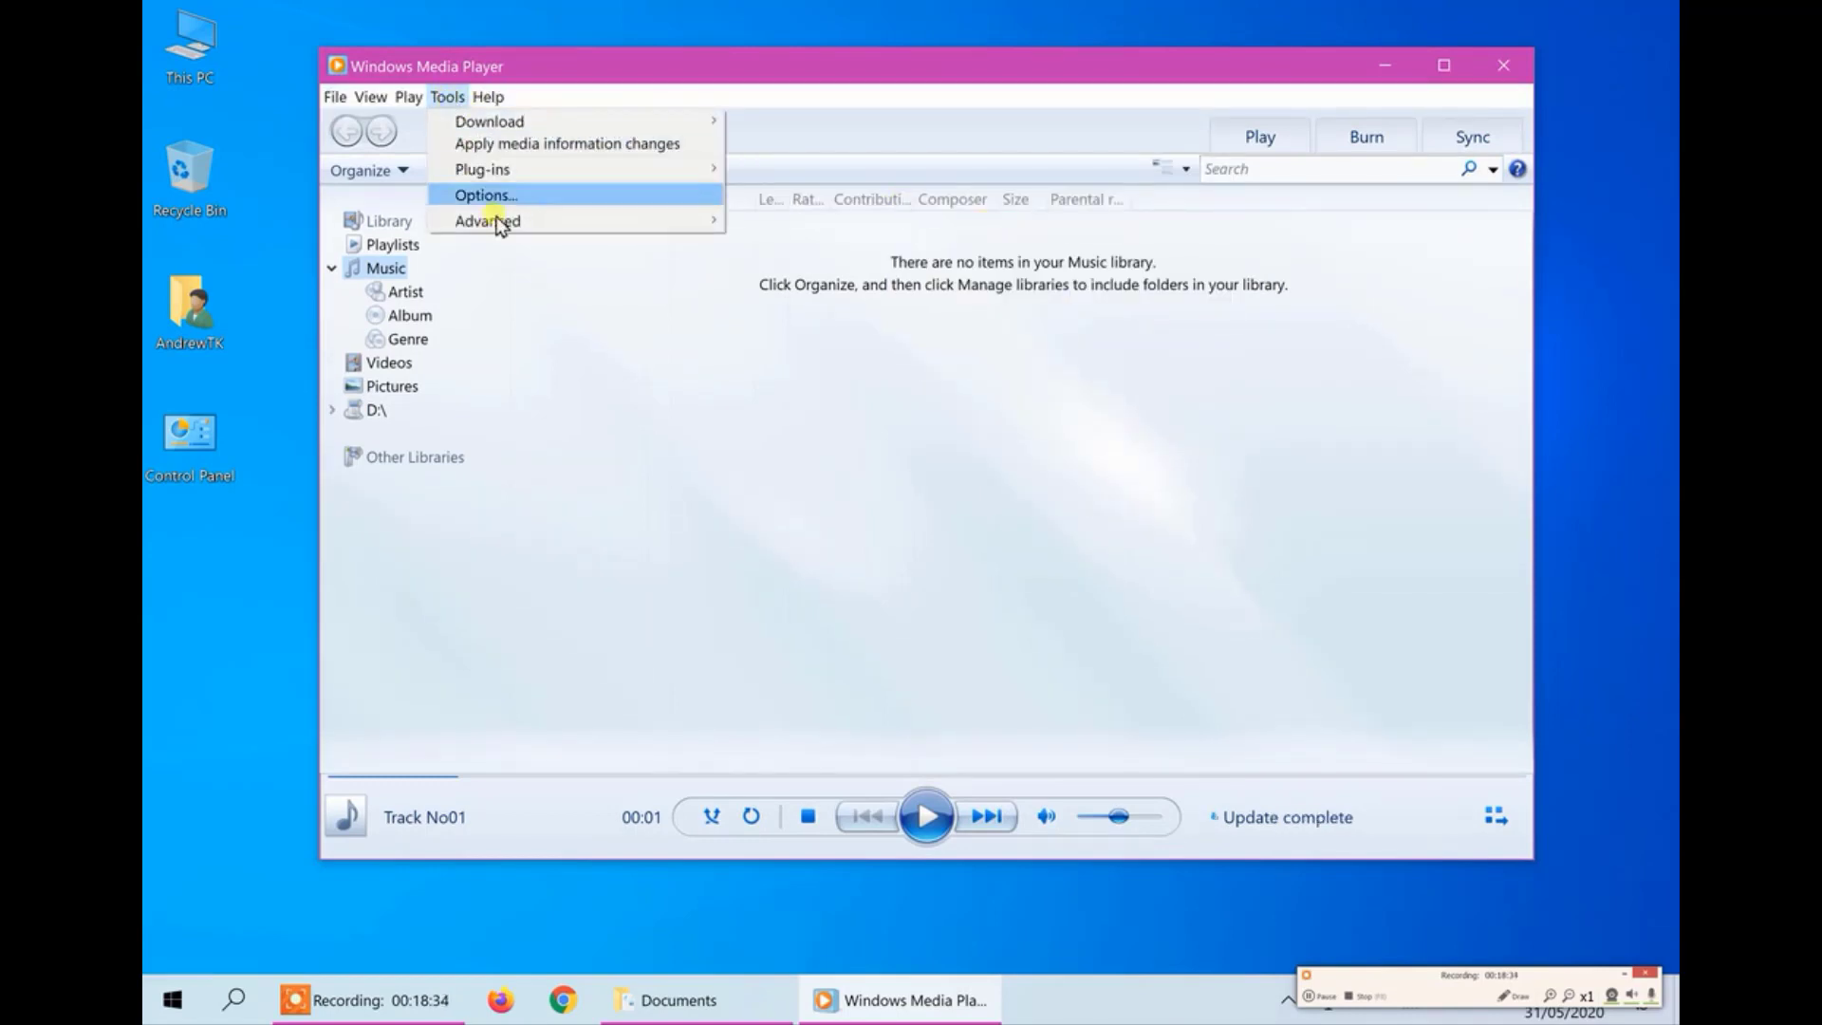
click(482, 197)
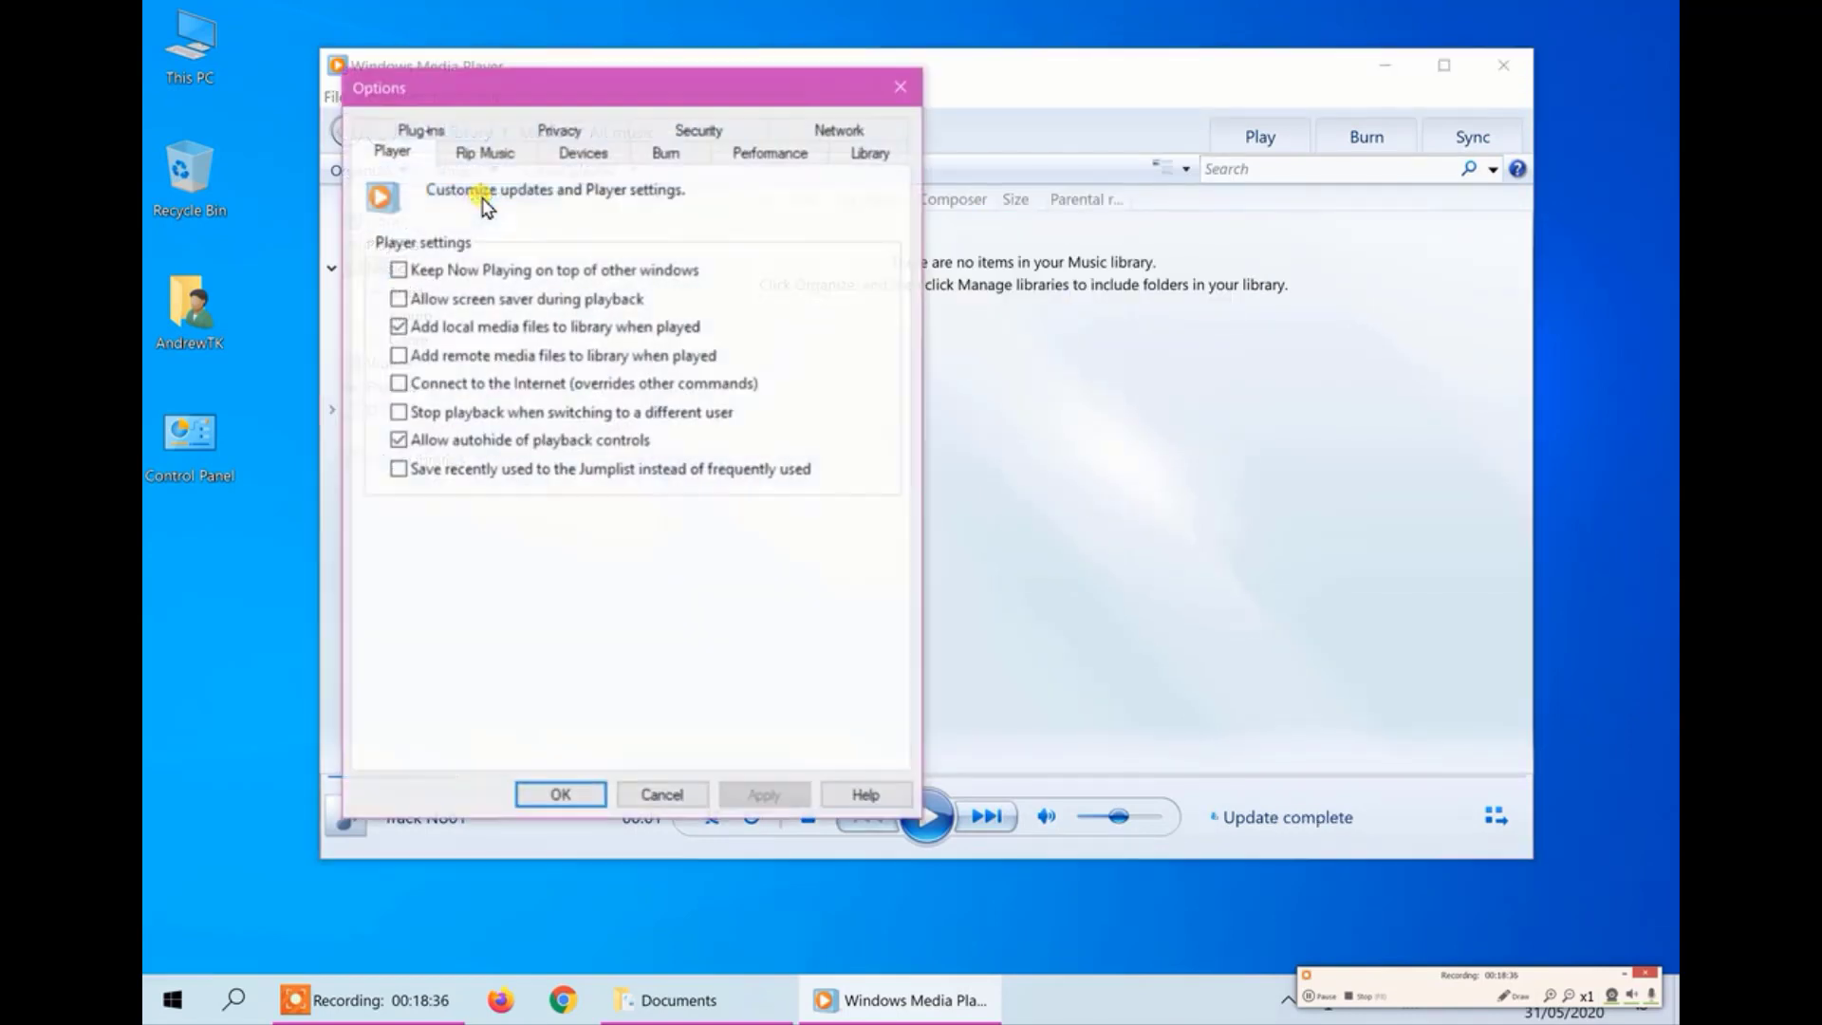
click(489, 154)
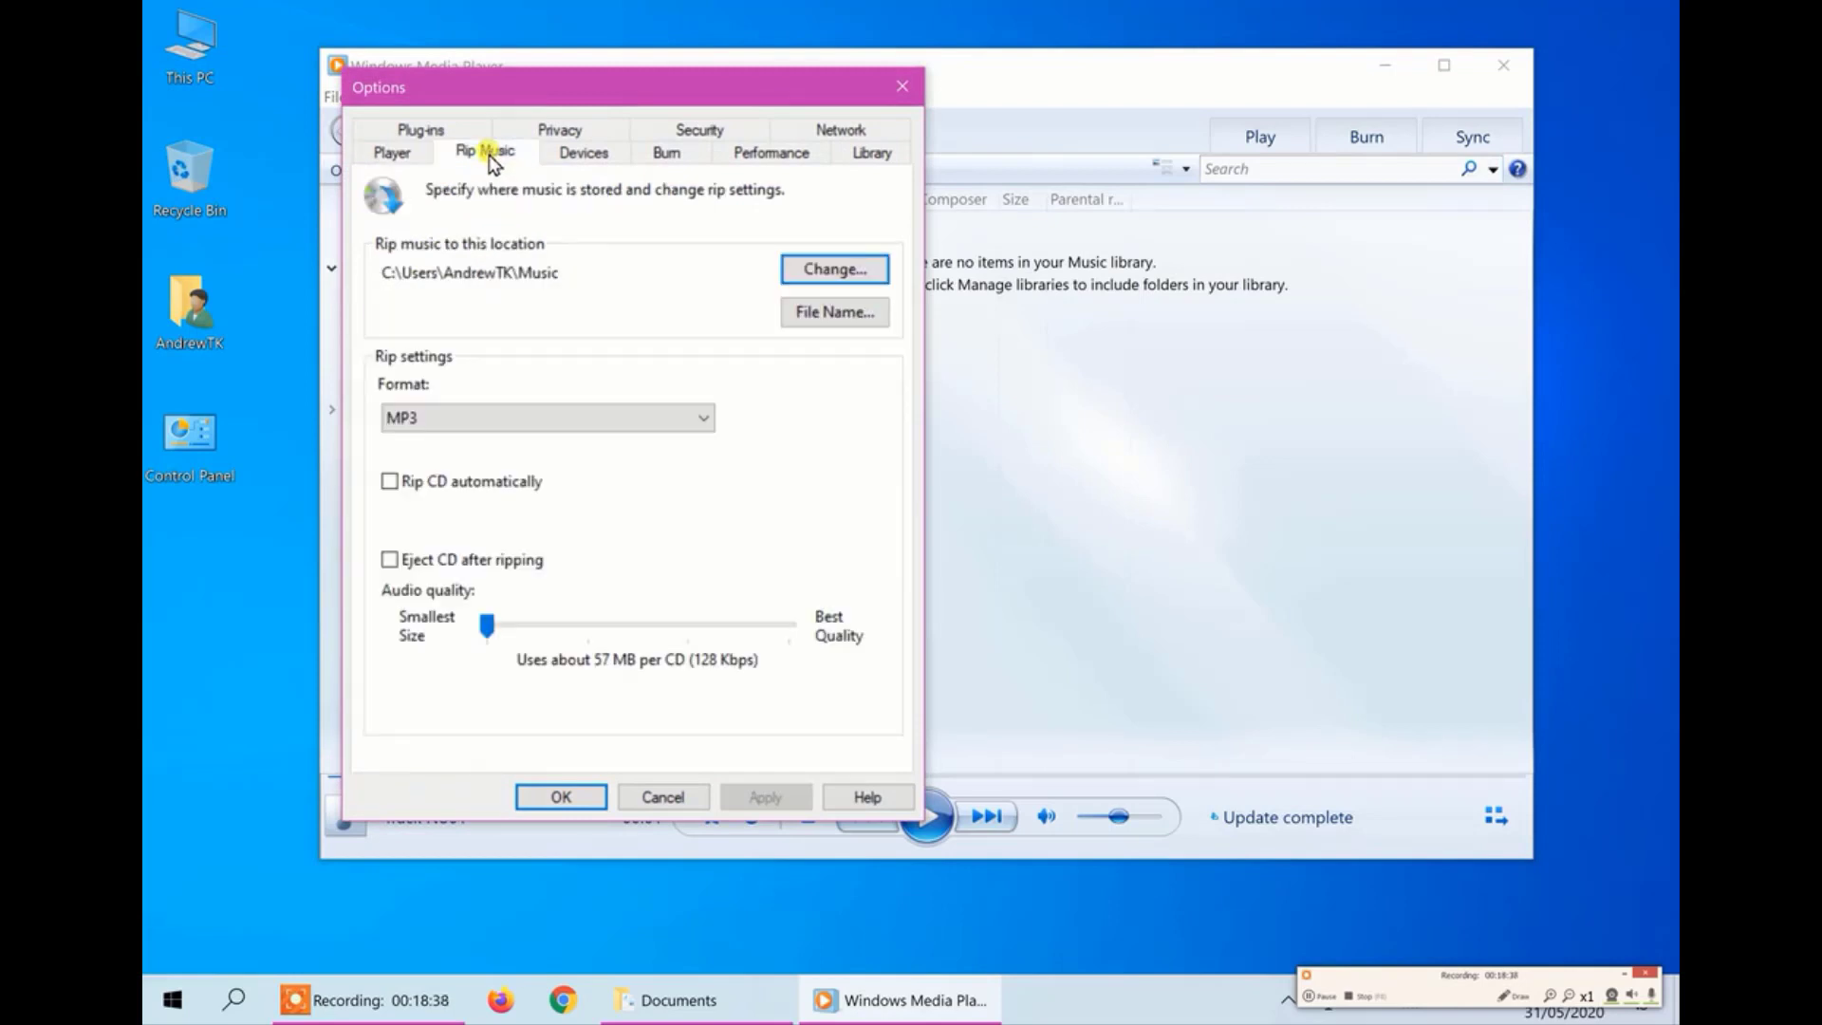
click(484, 420)
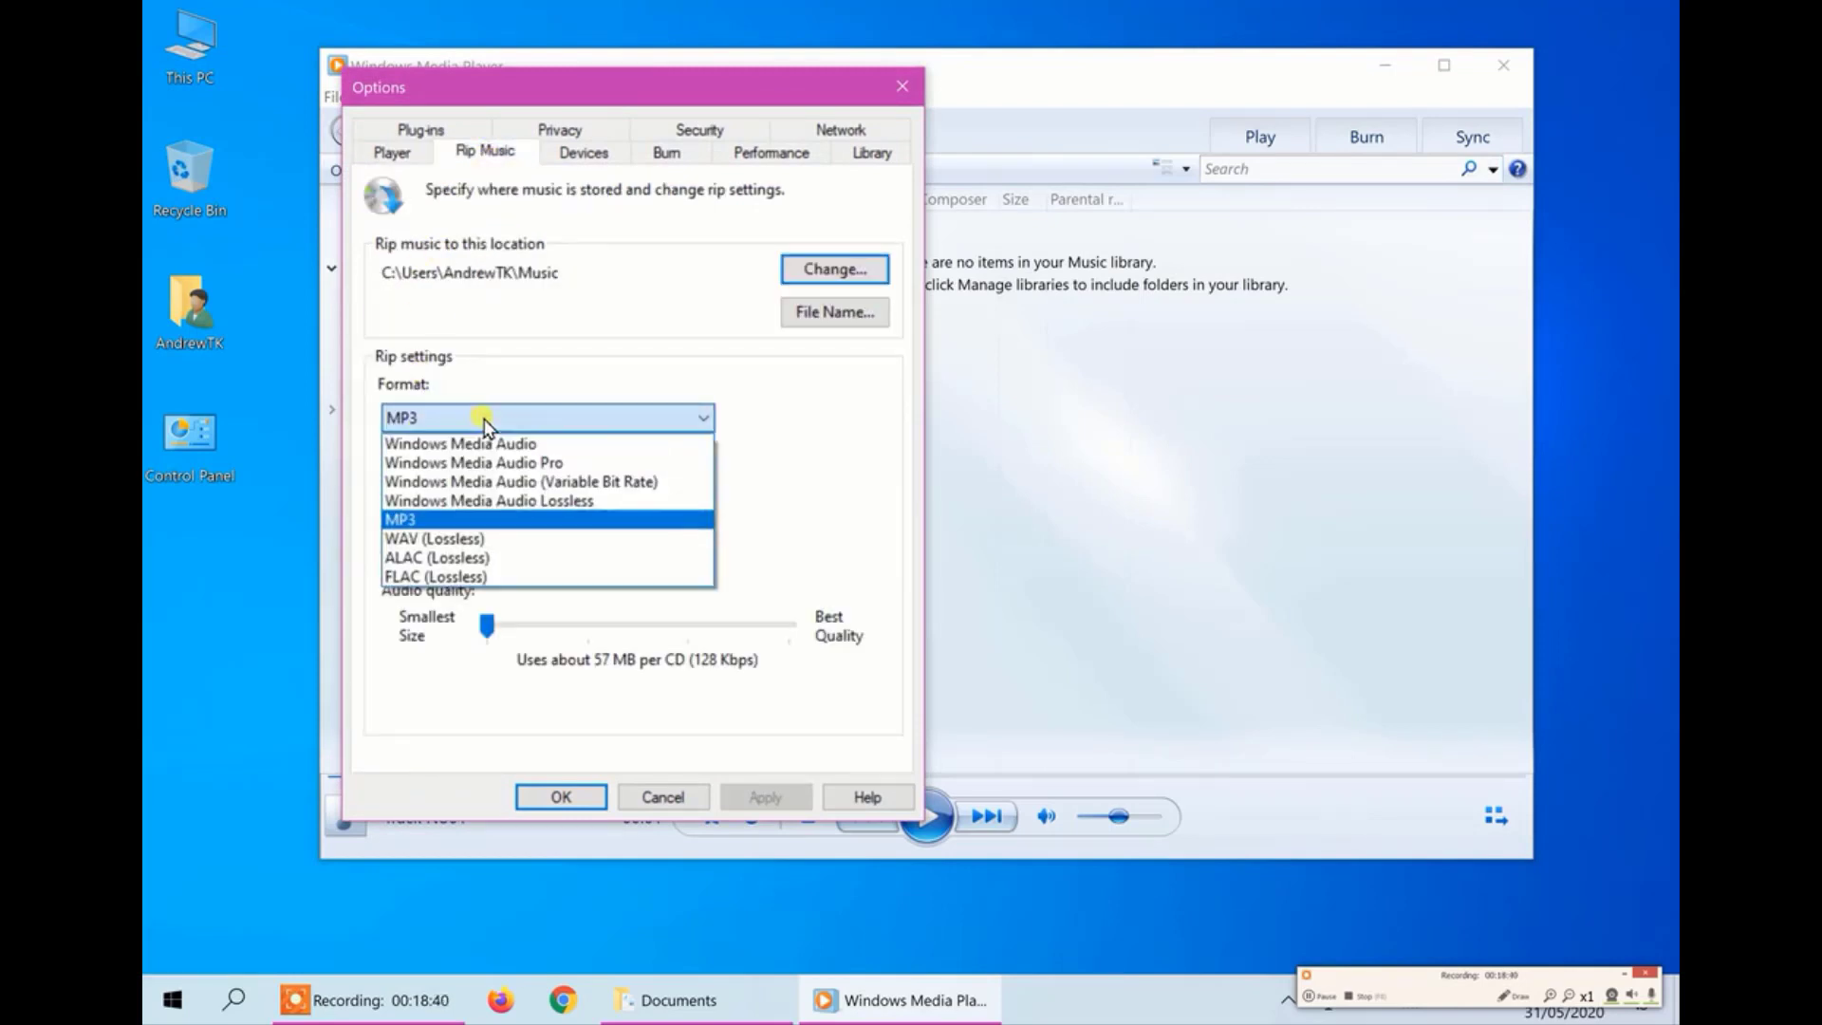
click(483, 420)
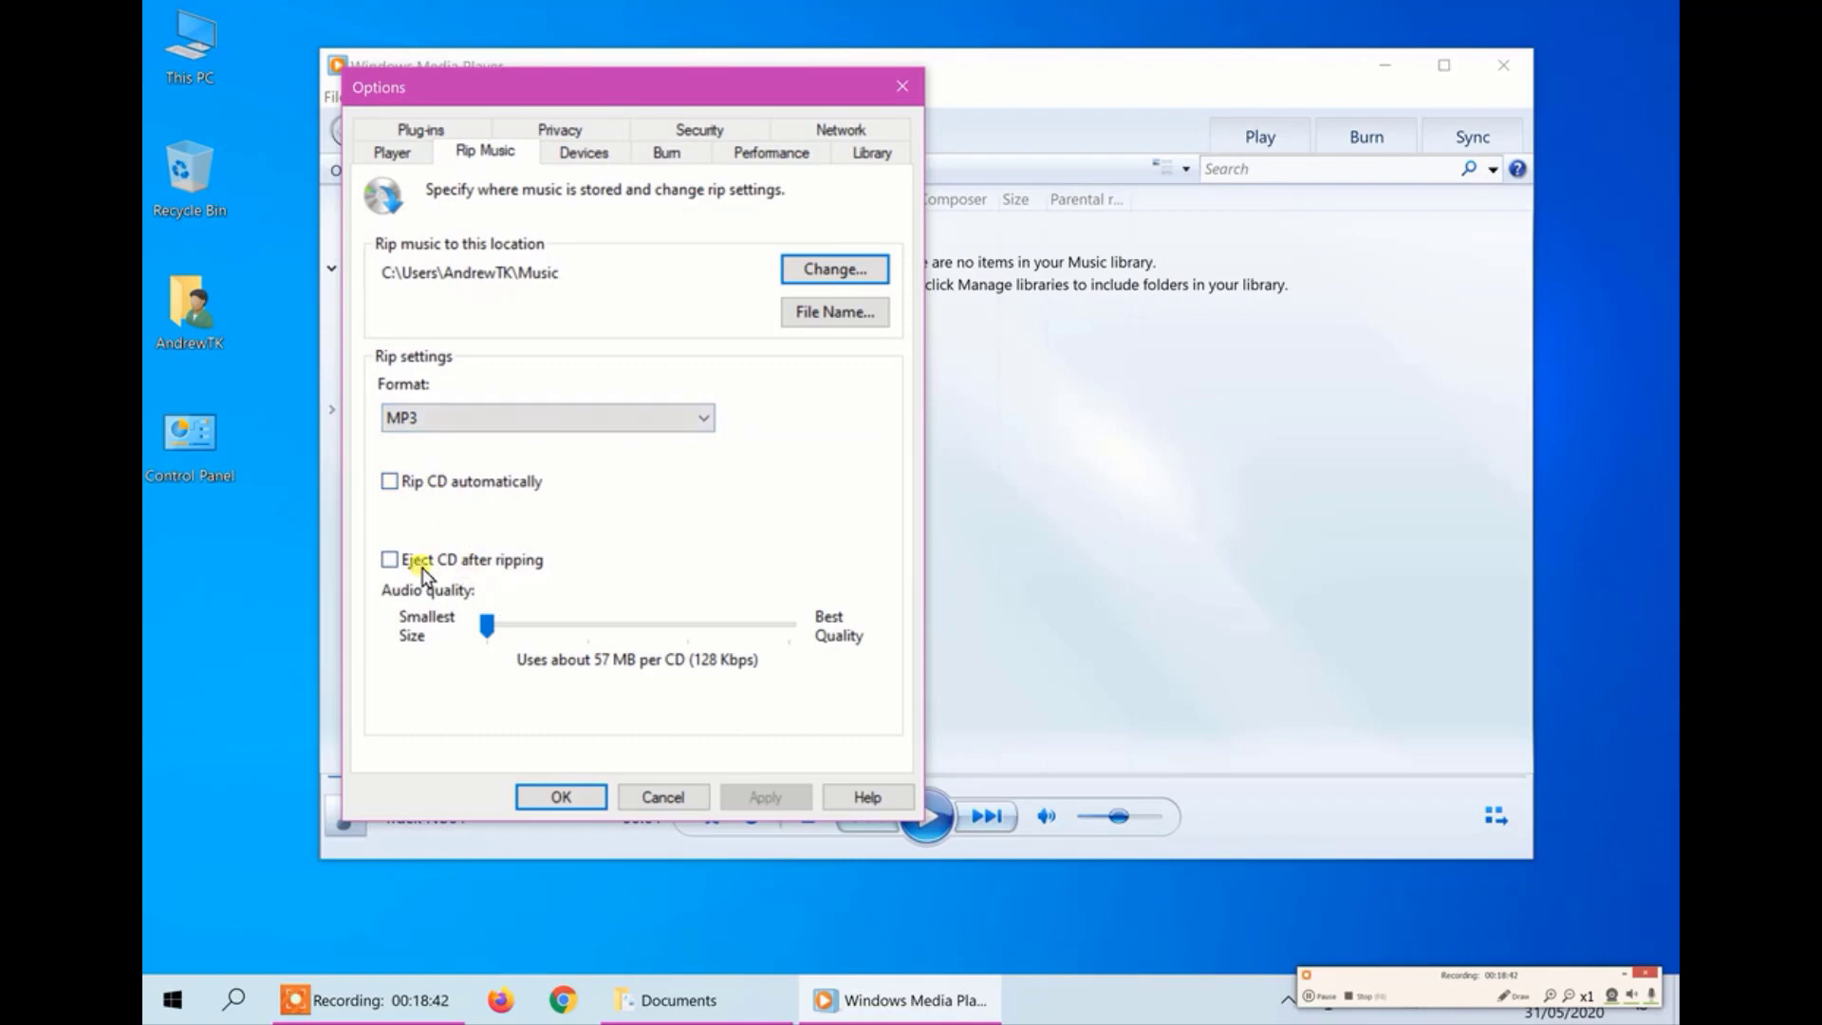
click(574, 798)
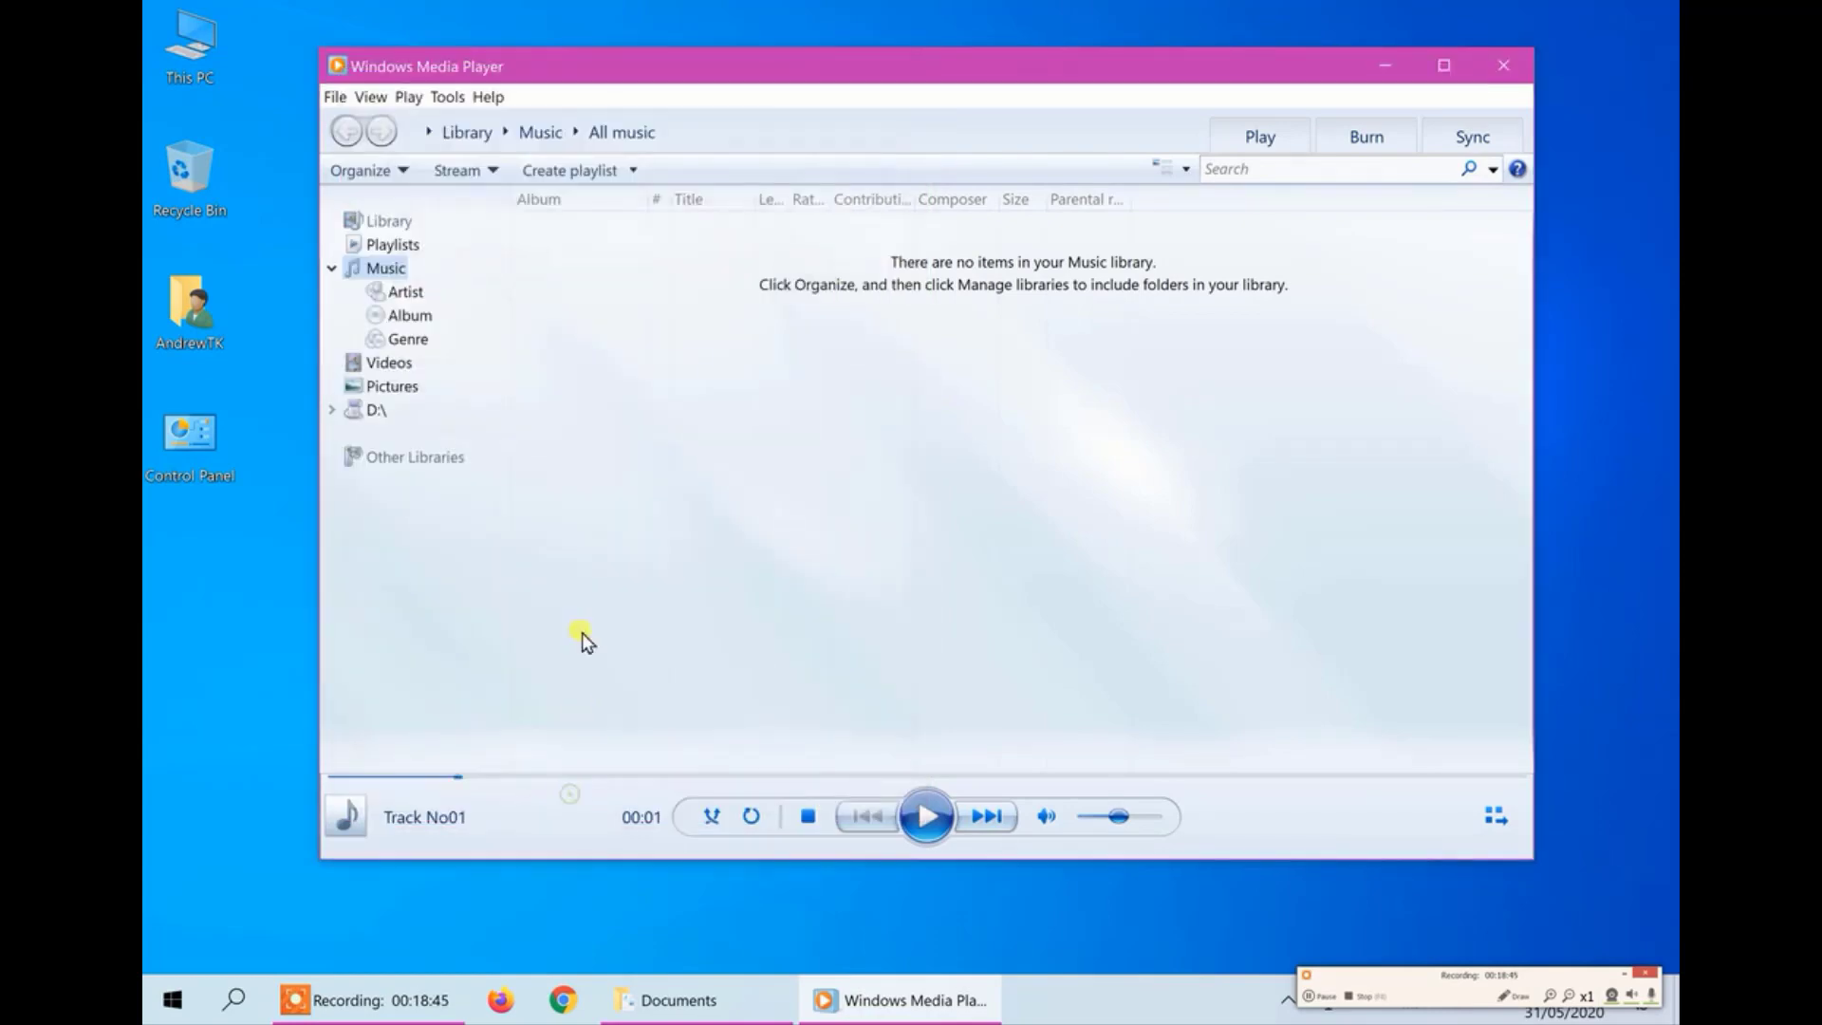
click(1508, 63)
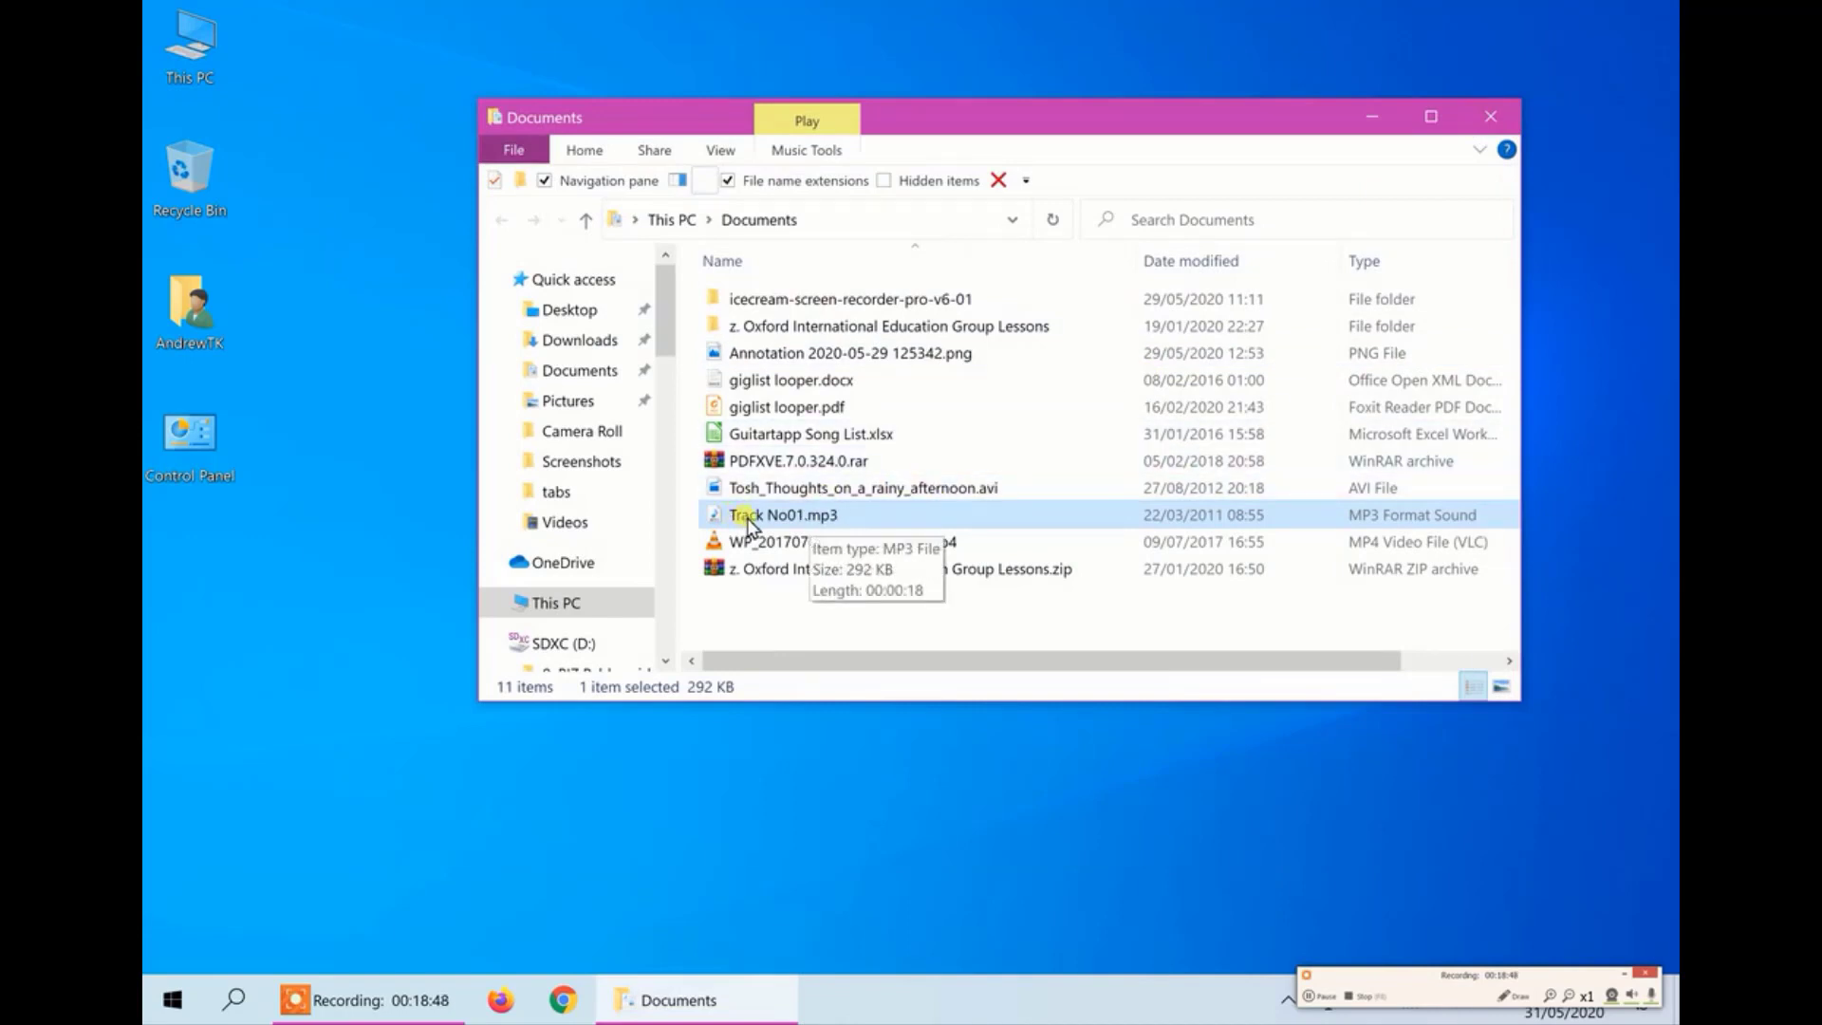
- Play Track No01.mp3 from the Documents folder in its default player, pause it, and close the player
double_click(750, 520)
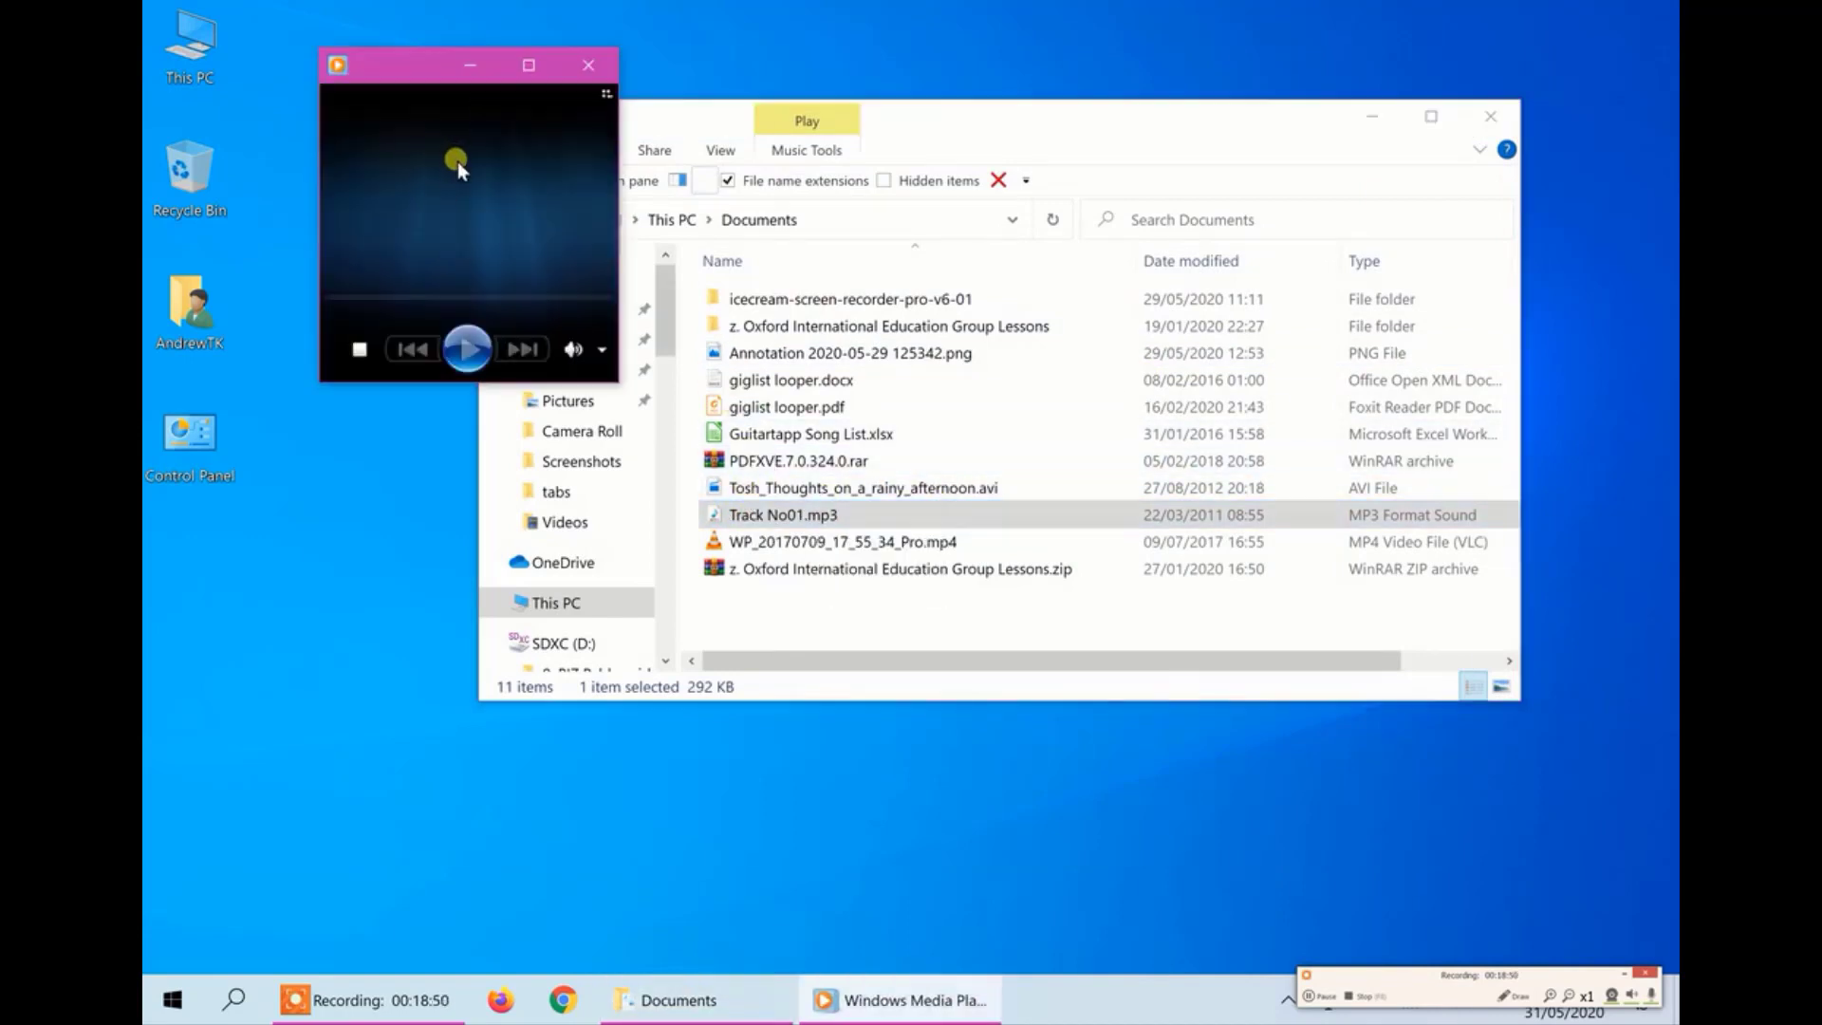
click(469, 324)
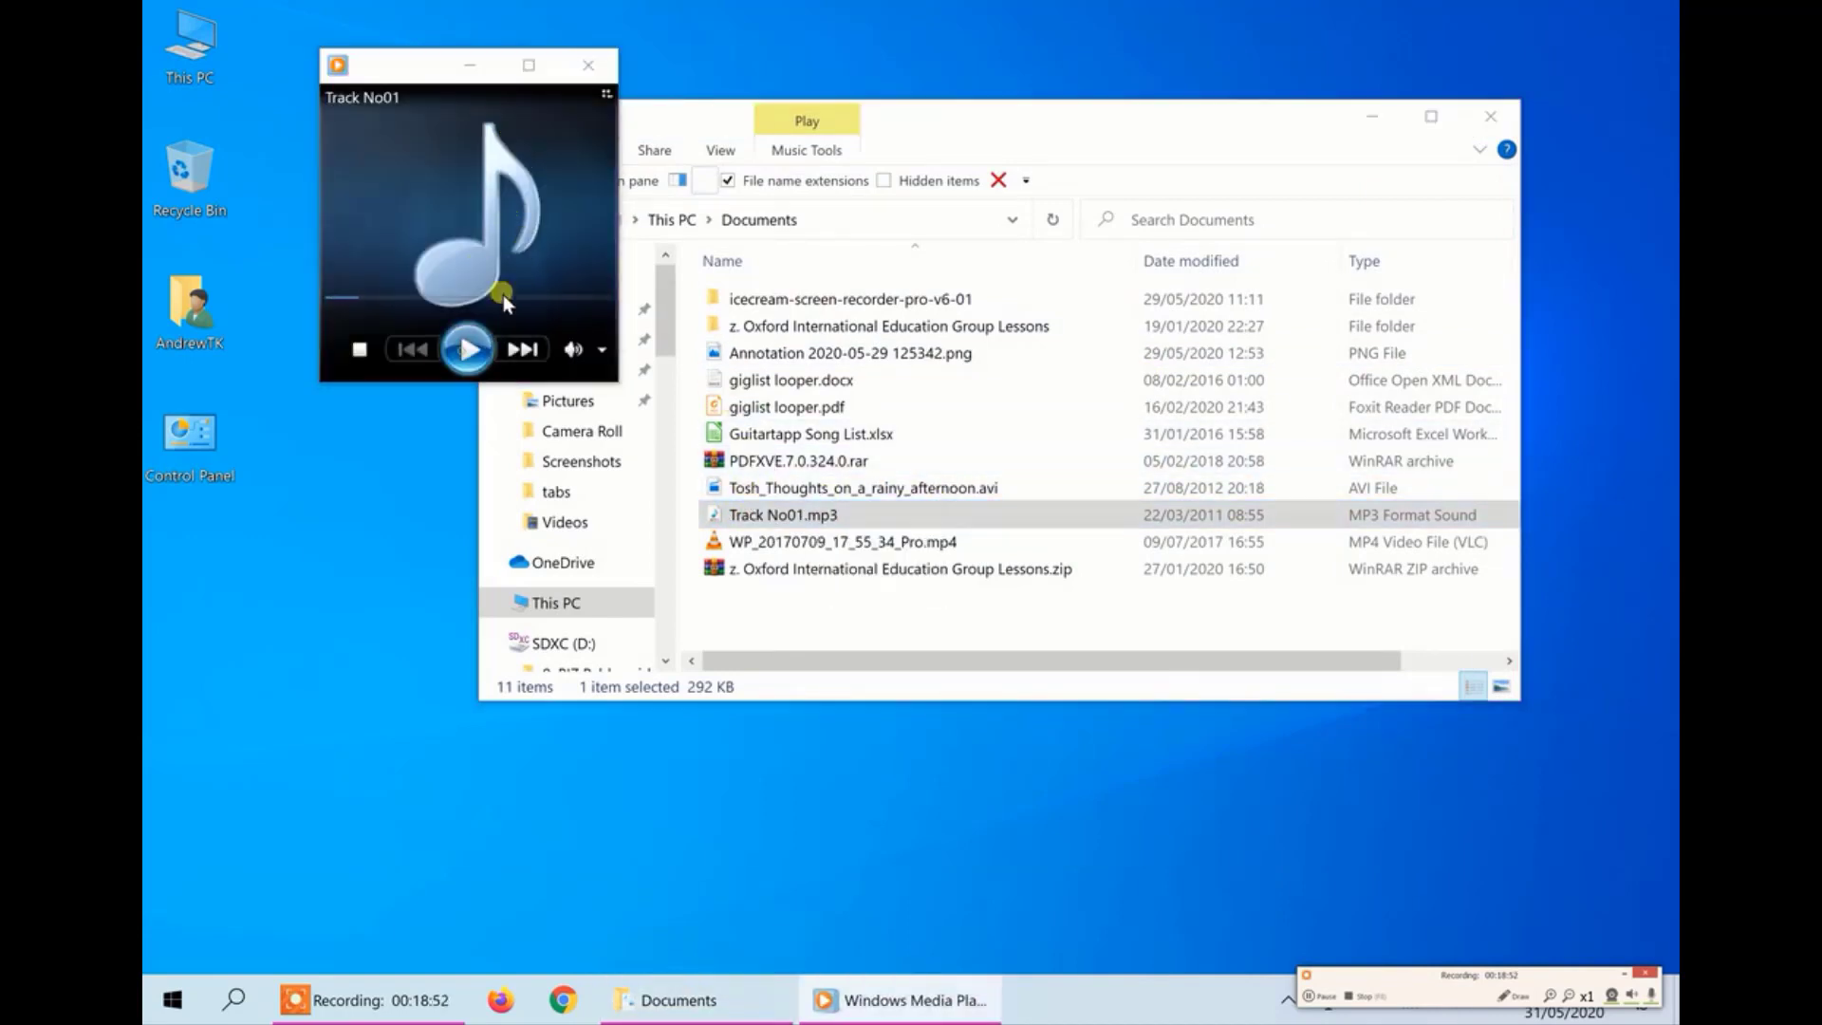
click(590, 71)
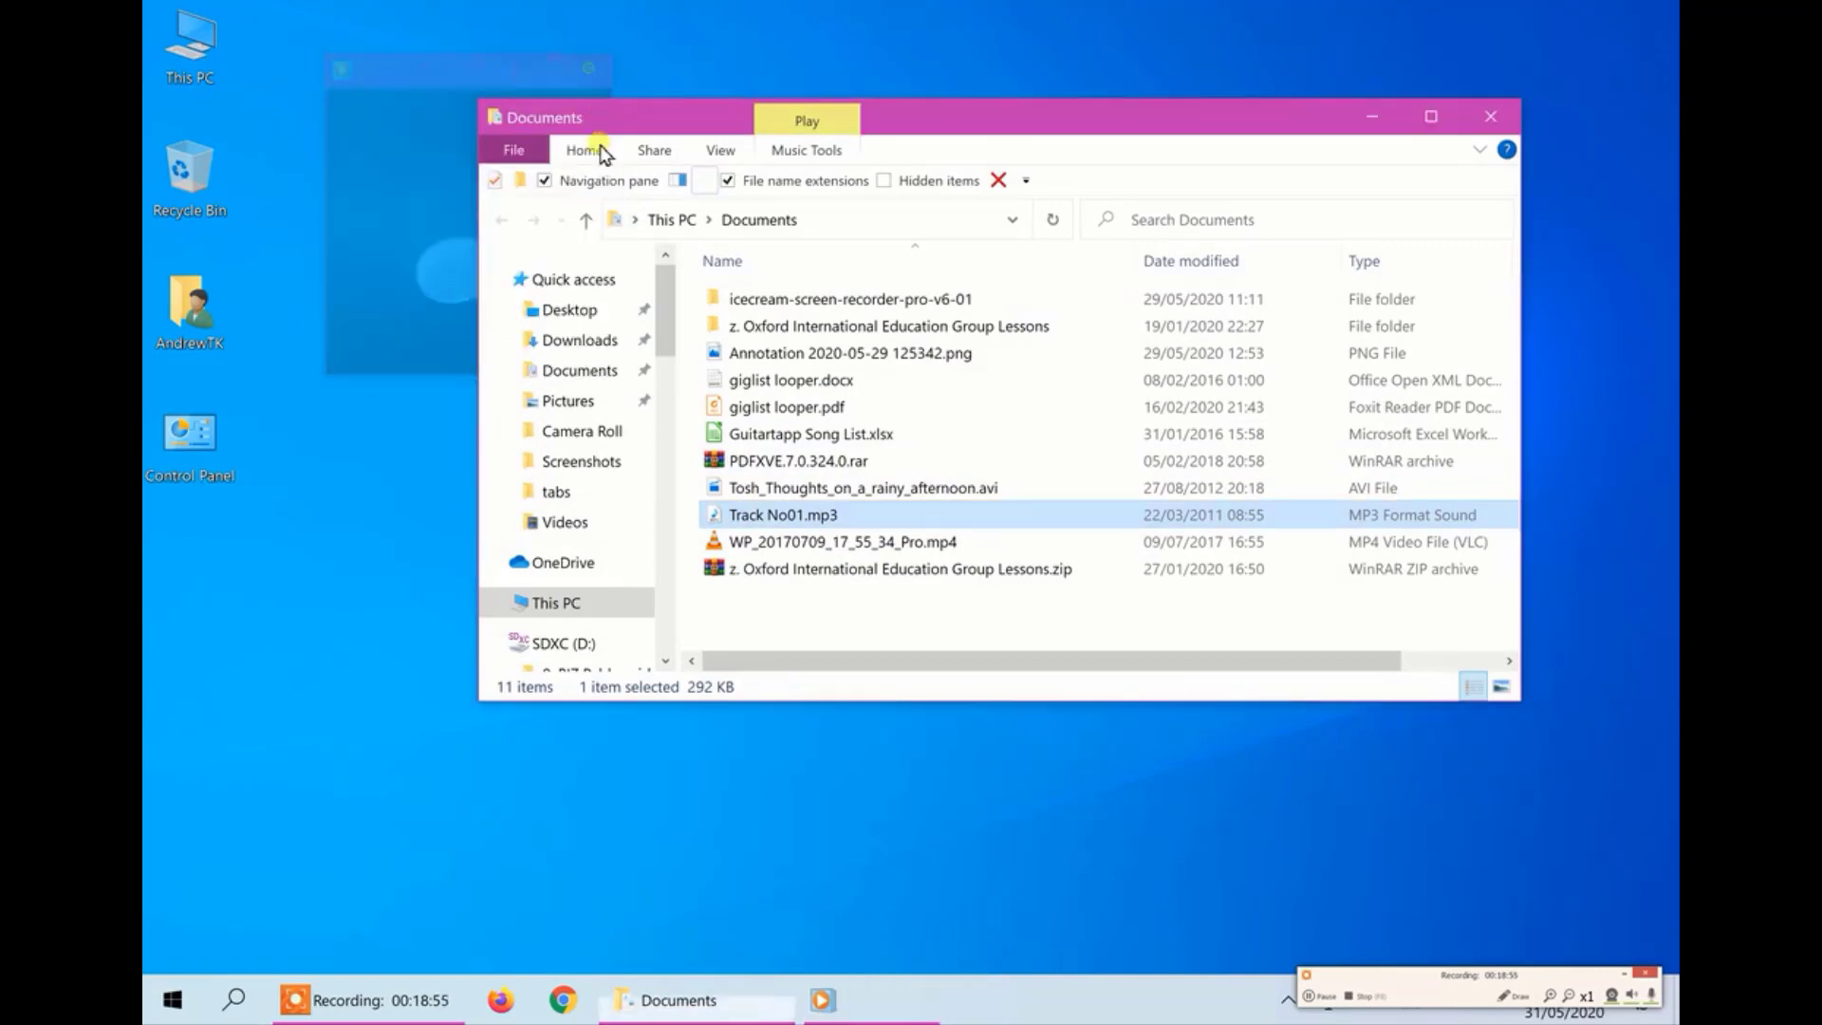
- Play WP_20170709_17_55_34_Pro.mp4 in VLC, pause it, and shrink the player to a small window below the Documents window
double_click(784, 543)
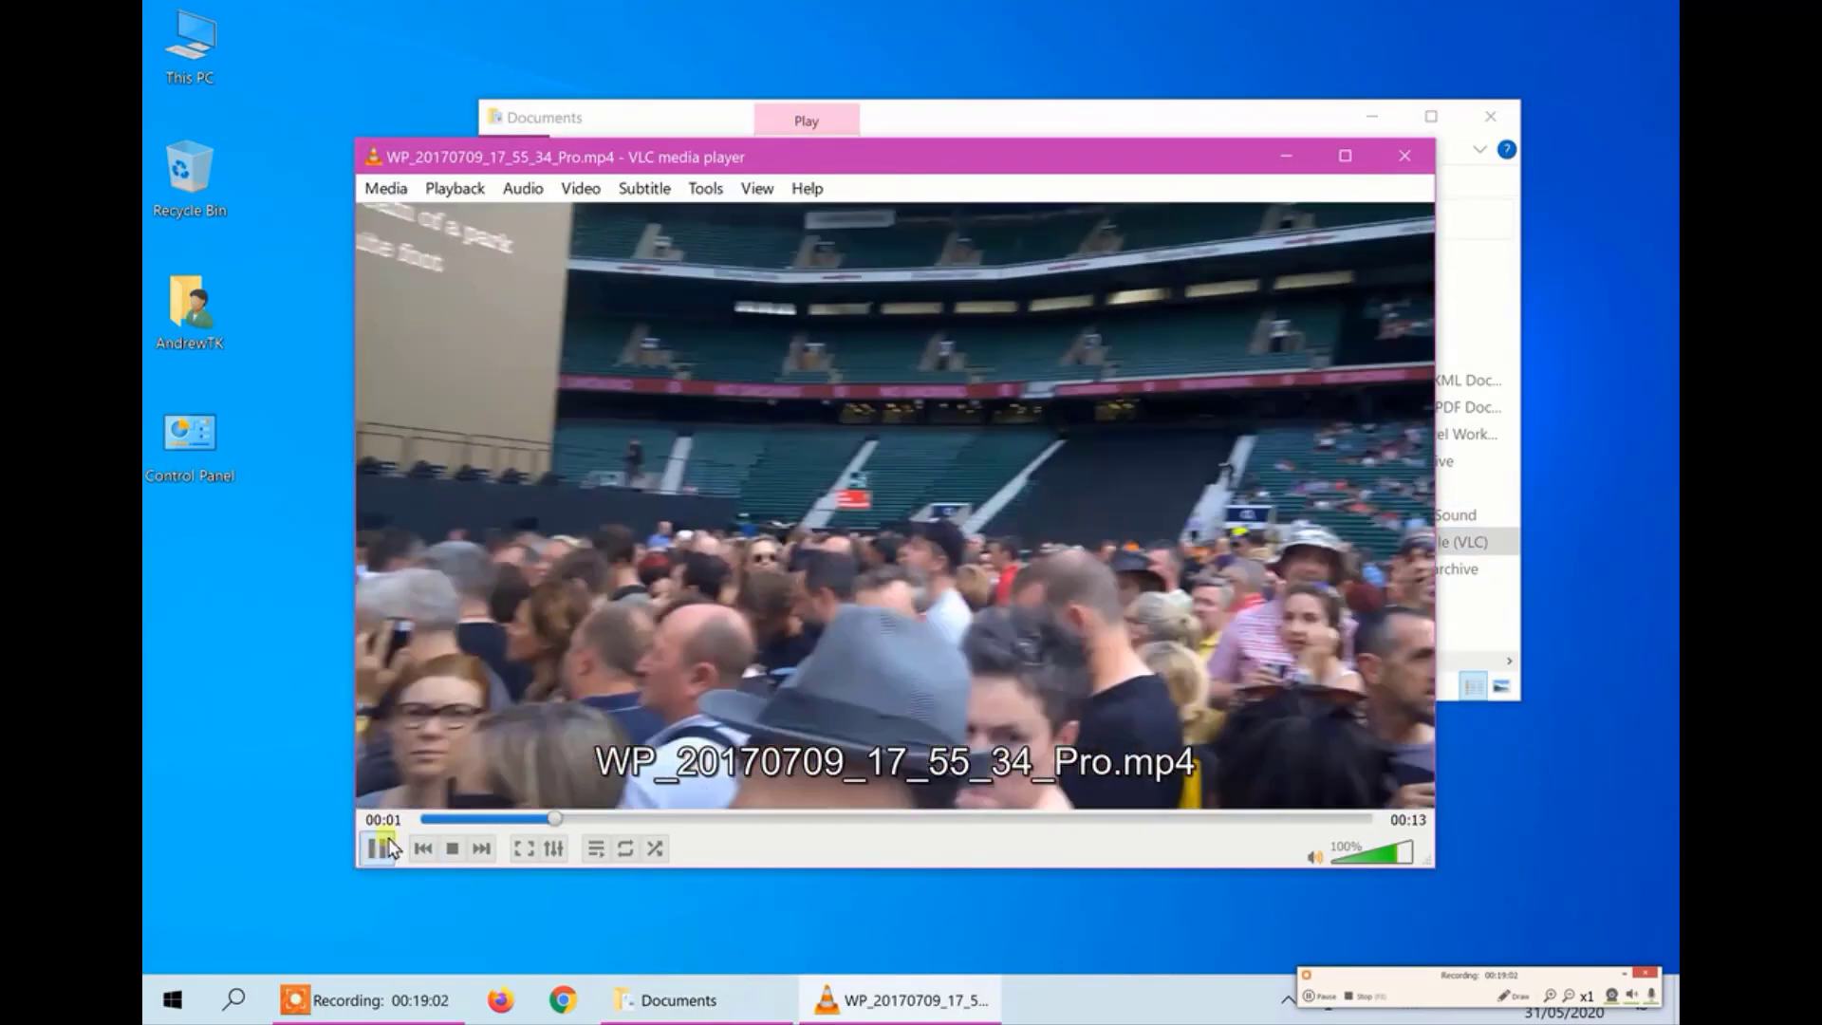
click(379, 847)
drag(890, 140, 818, 688)
drag(352, 686, 726, 728)
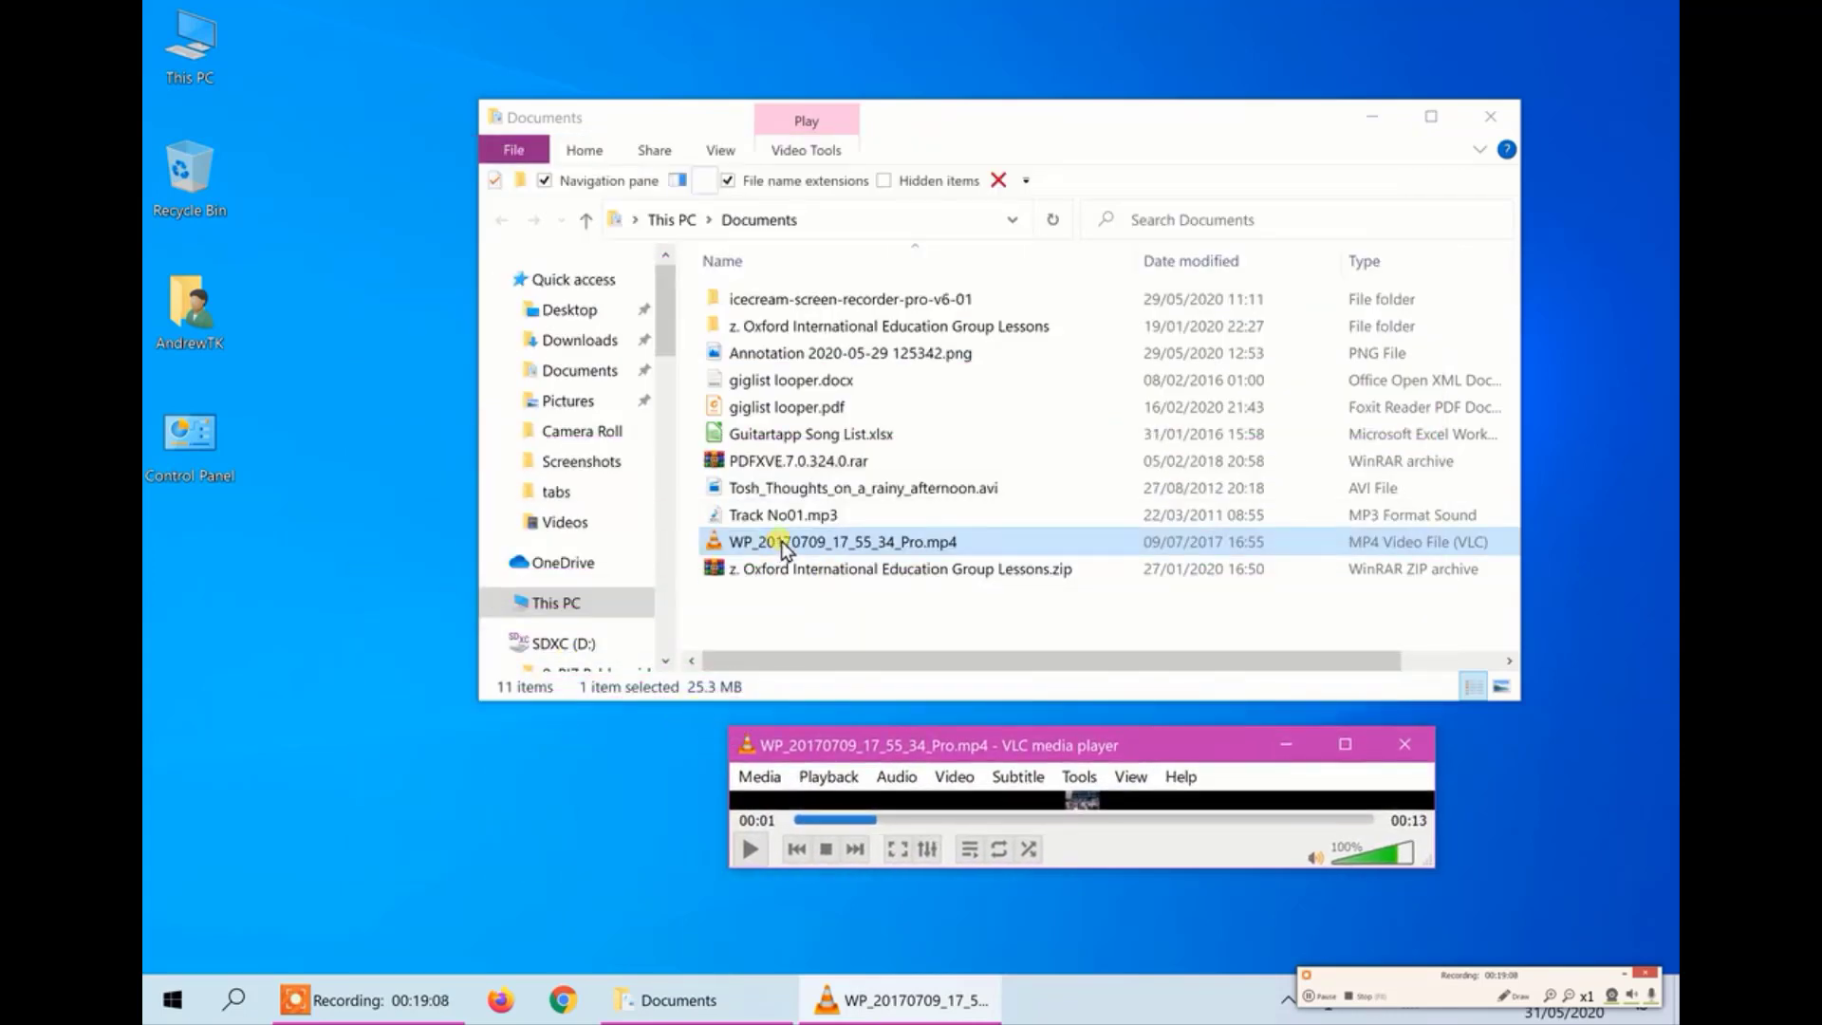
- Play Track No01.mp3 in the open VLC window, move the player up over the Documents window, and pause the track
drag(784, 550, 1137, 811)
drag(1151, 744, 1036, 435)
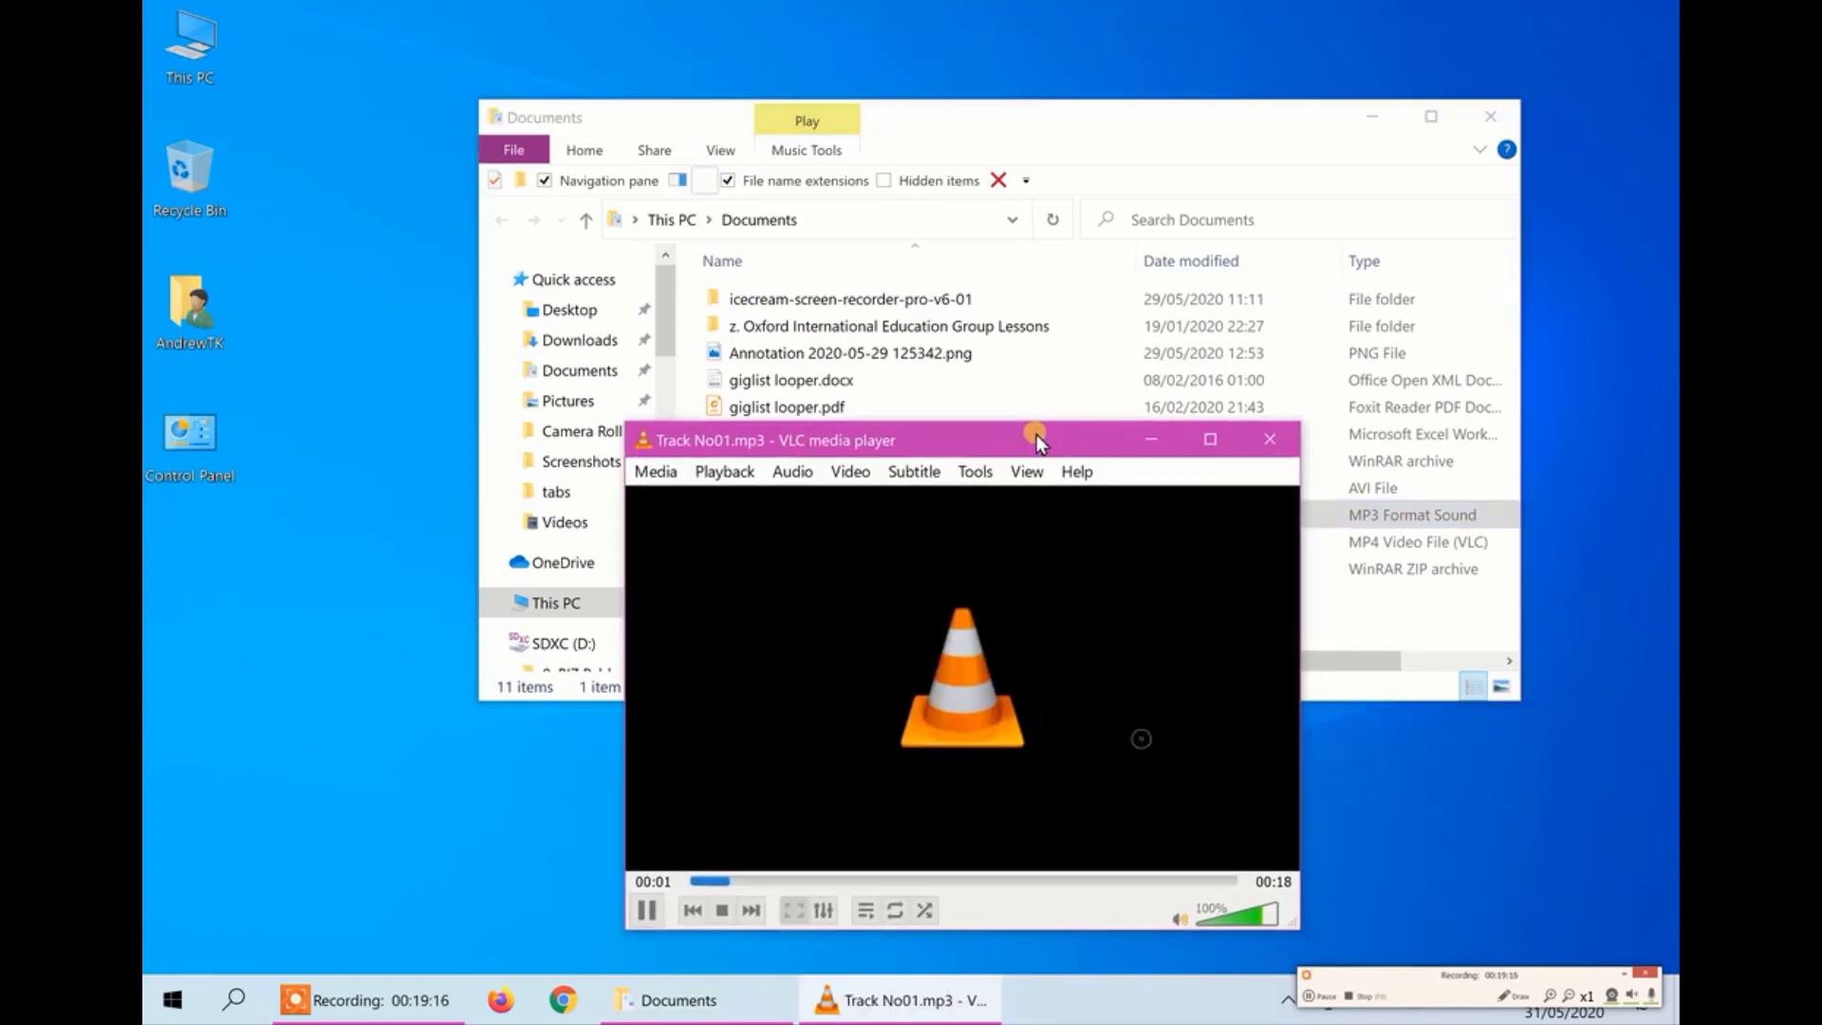
click(653, 909)
- Shrink the VLC window to a compact strip, move it to the upper part of the desktop, and close the player
drag(626, 422, 607, 795)
drag(903, 818, 607, 108)
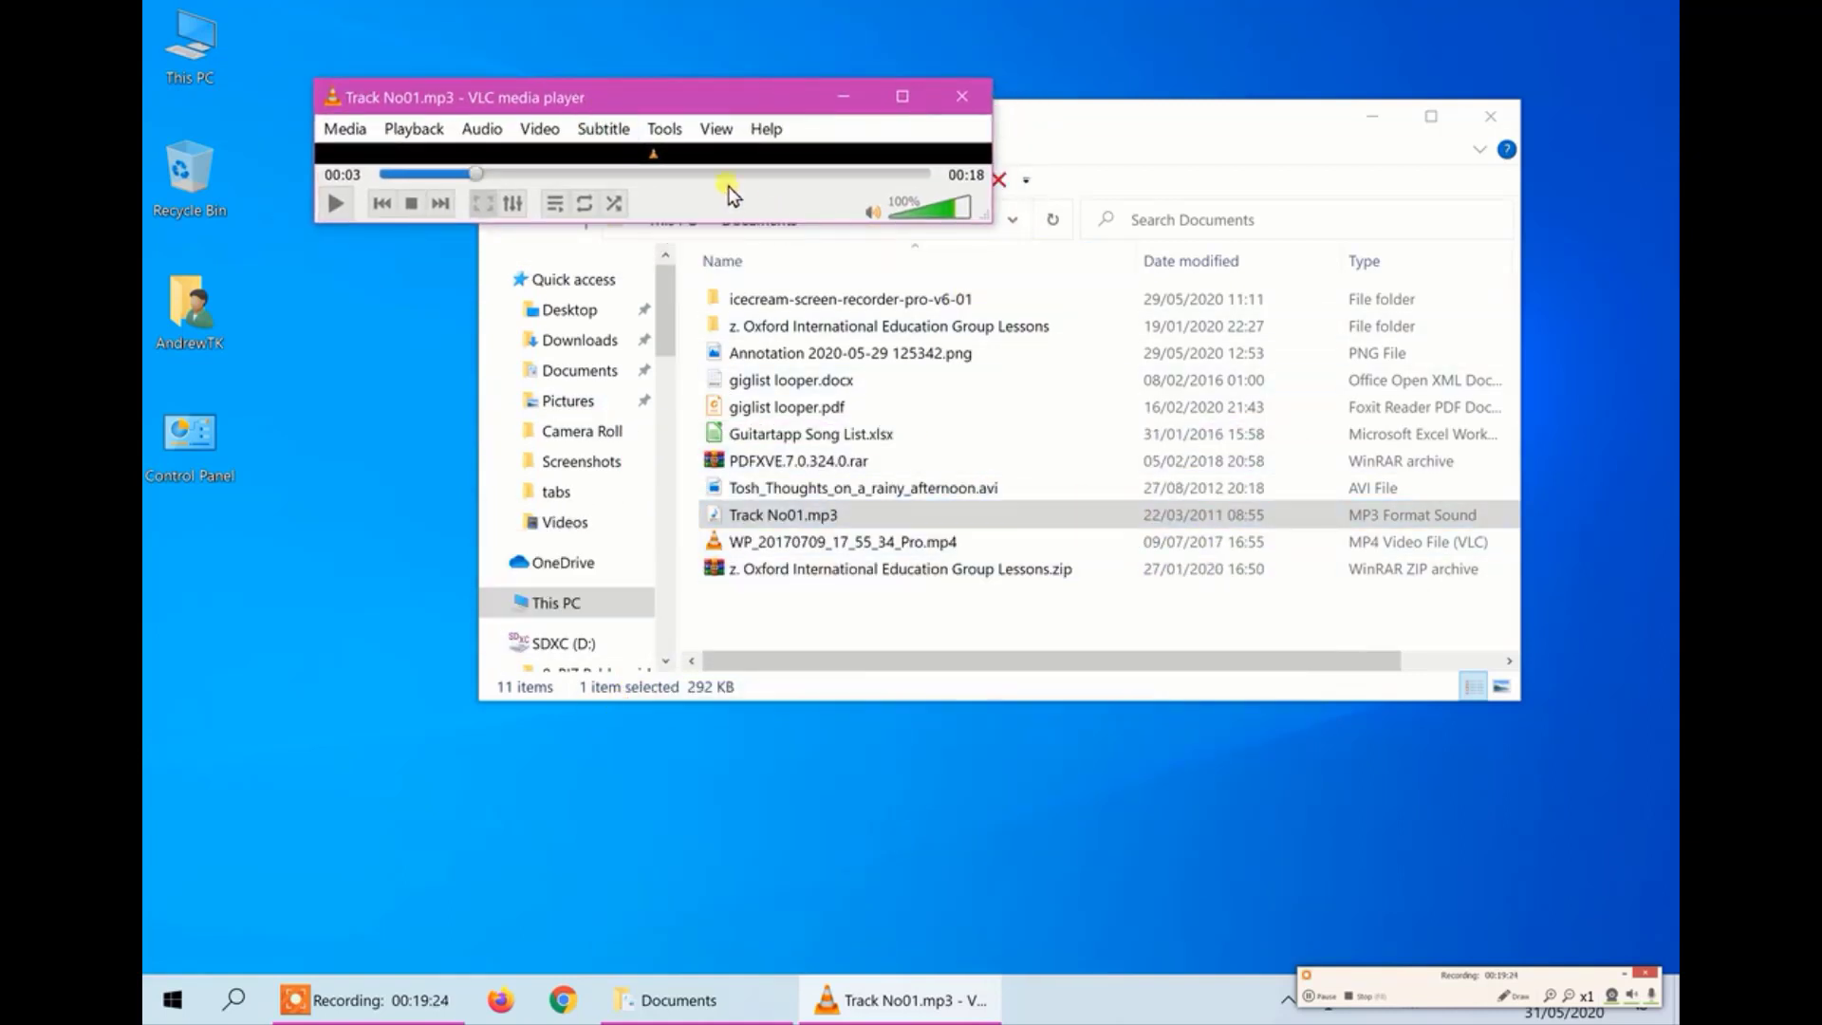
drag(669, 95, 689, 103)
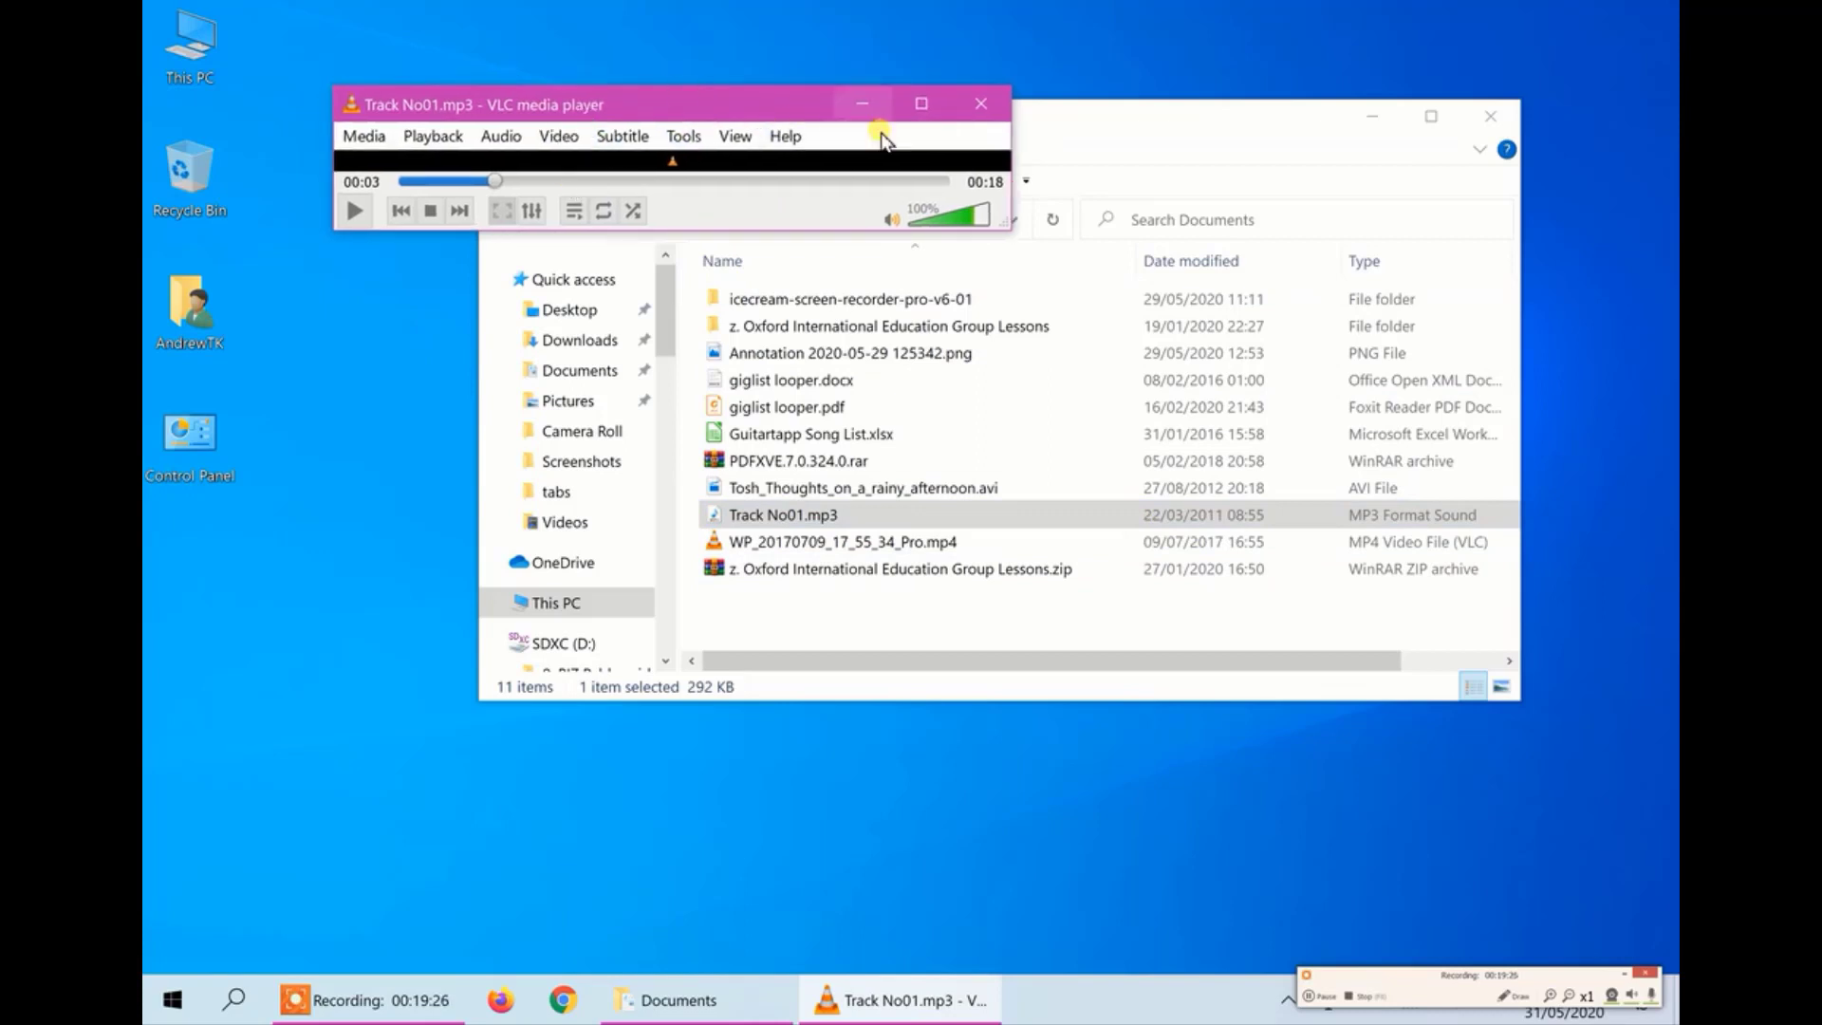
click(979, 105)
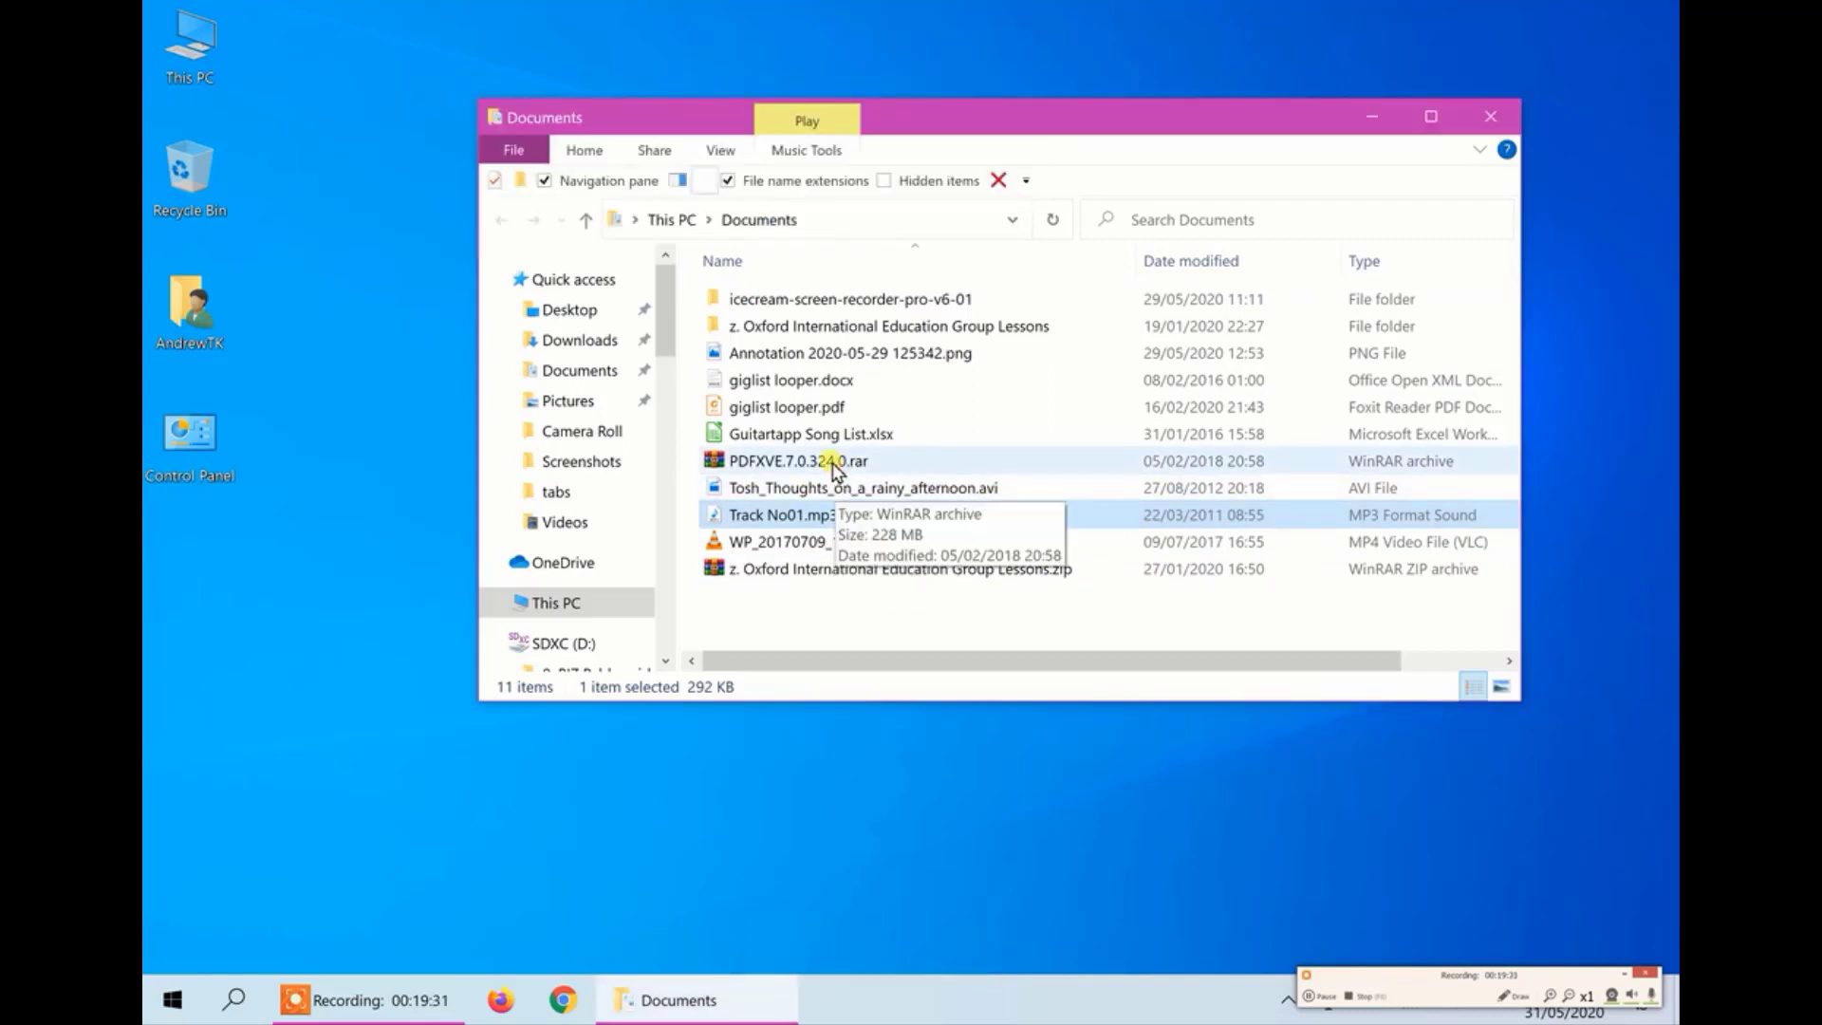
- Open Annotation 2020-05-29 125342.png with Photos and close the image viewer
double_click(843, 354)
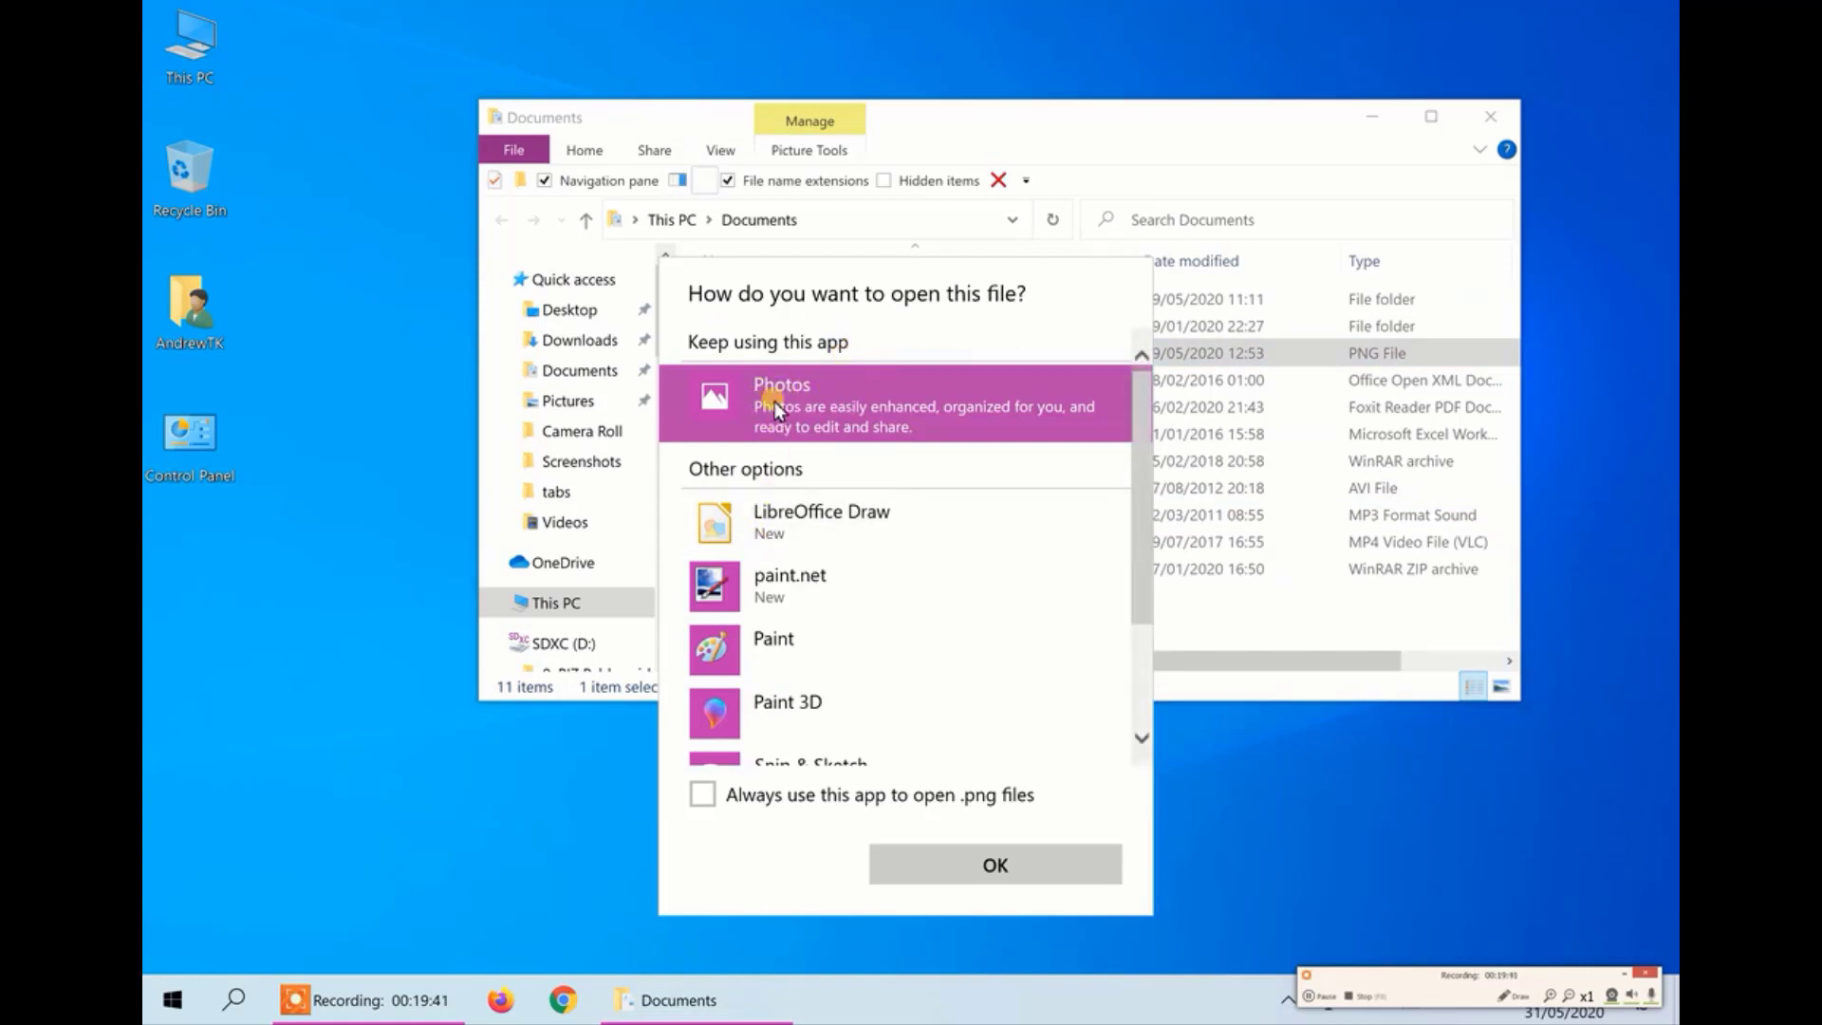
click(992, 863)
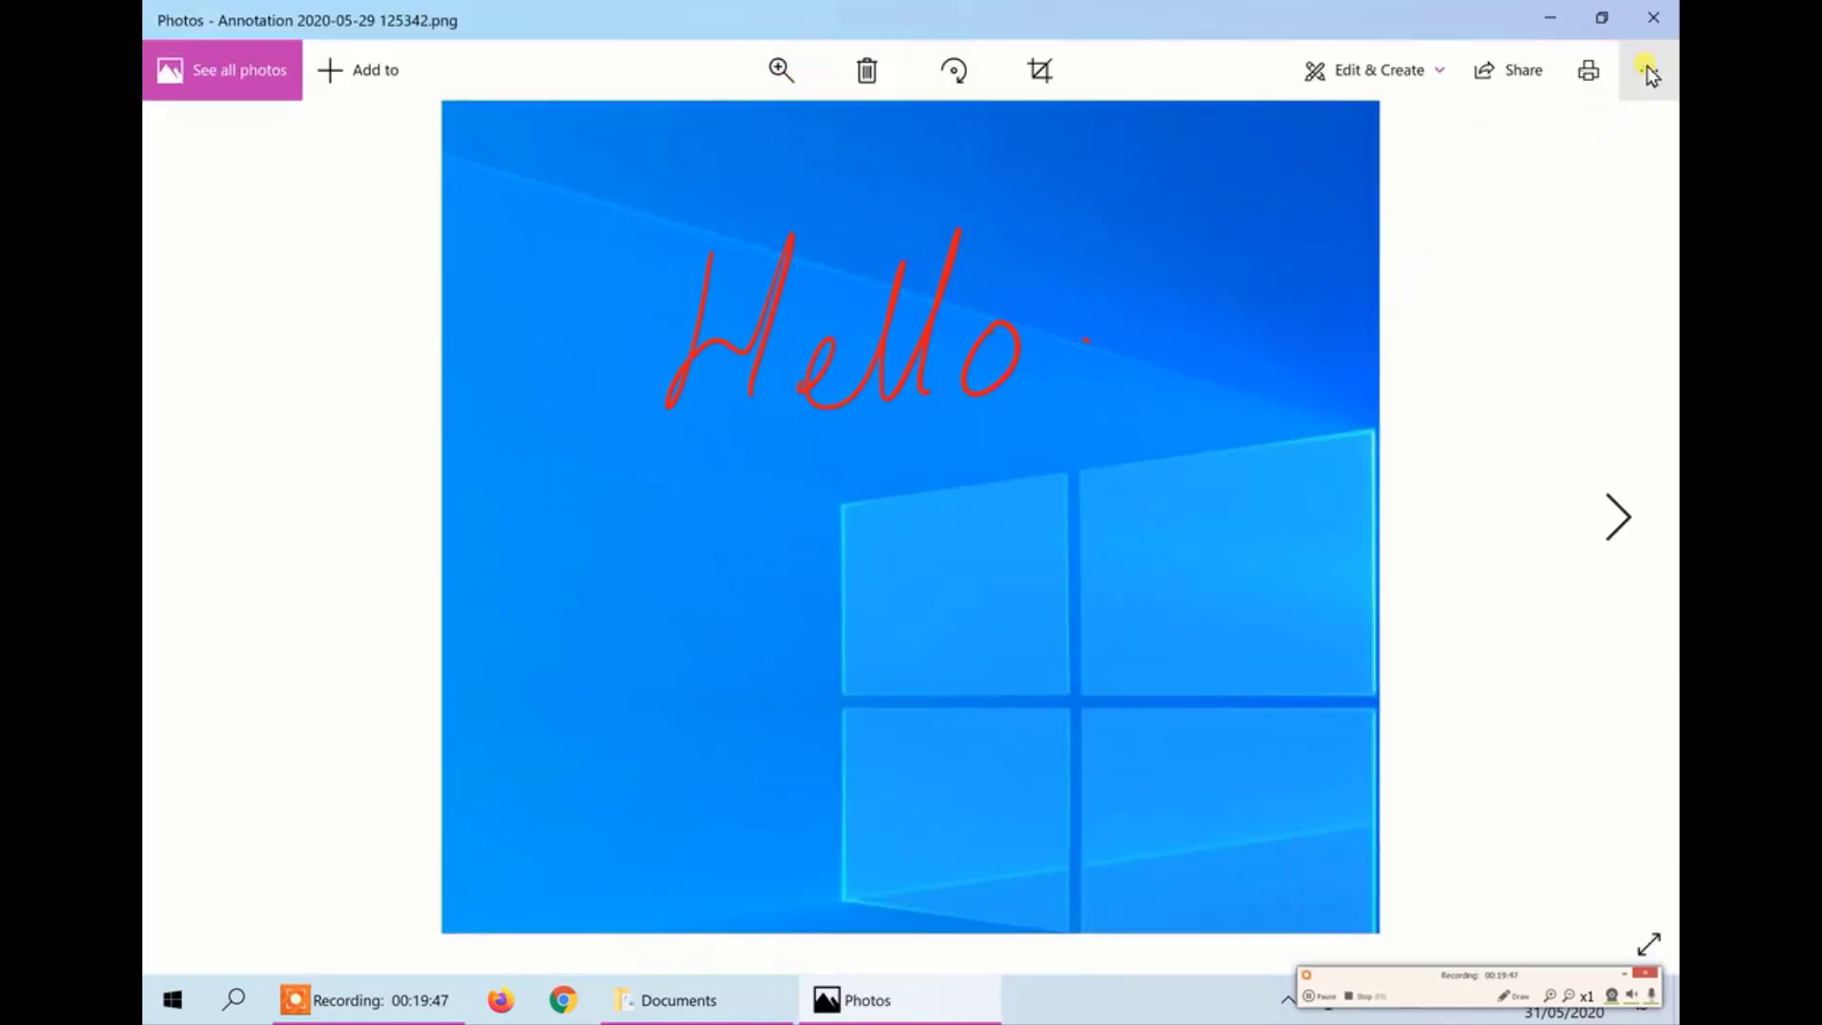
click(1653, 17)
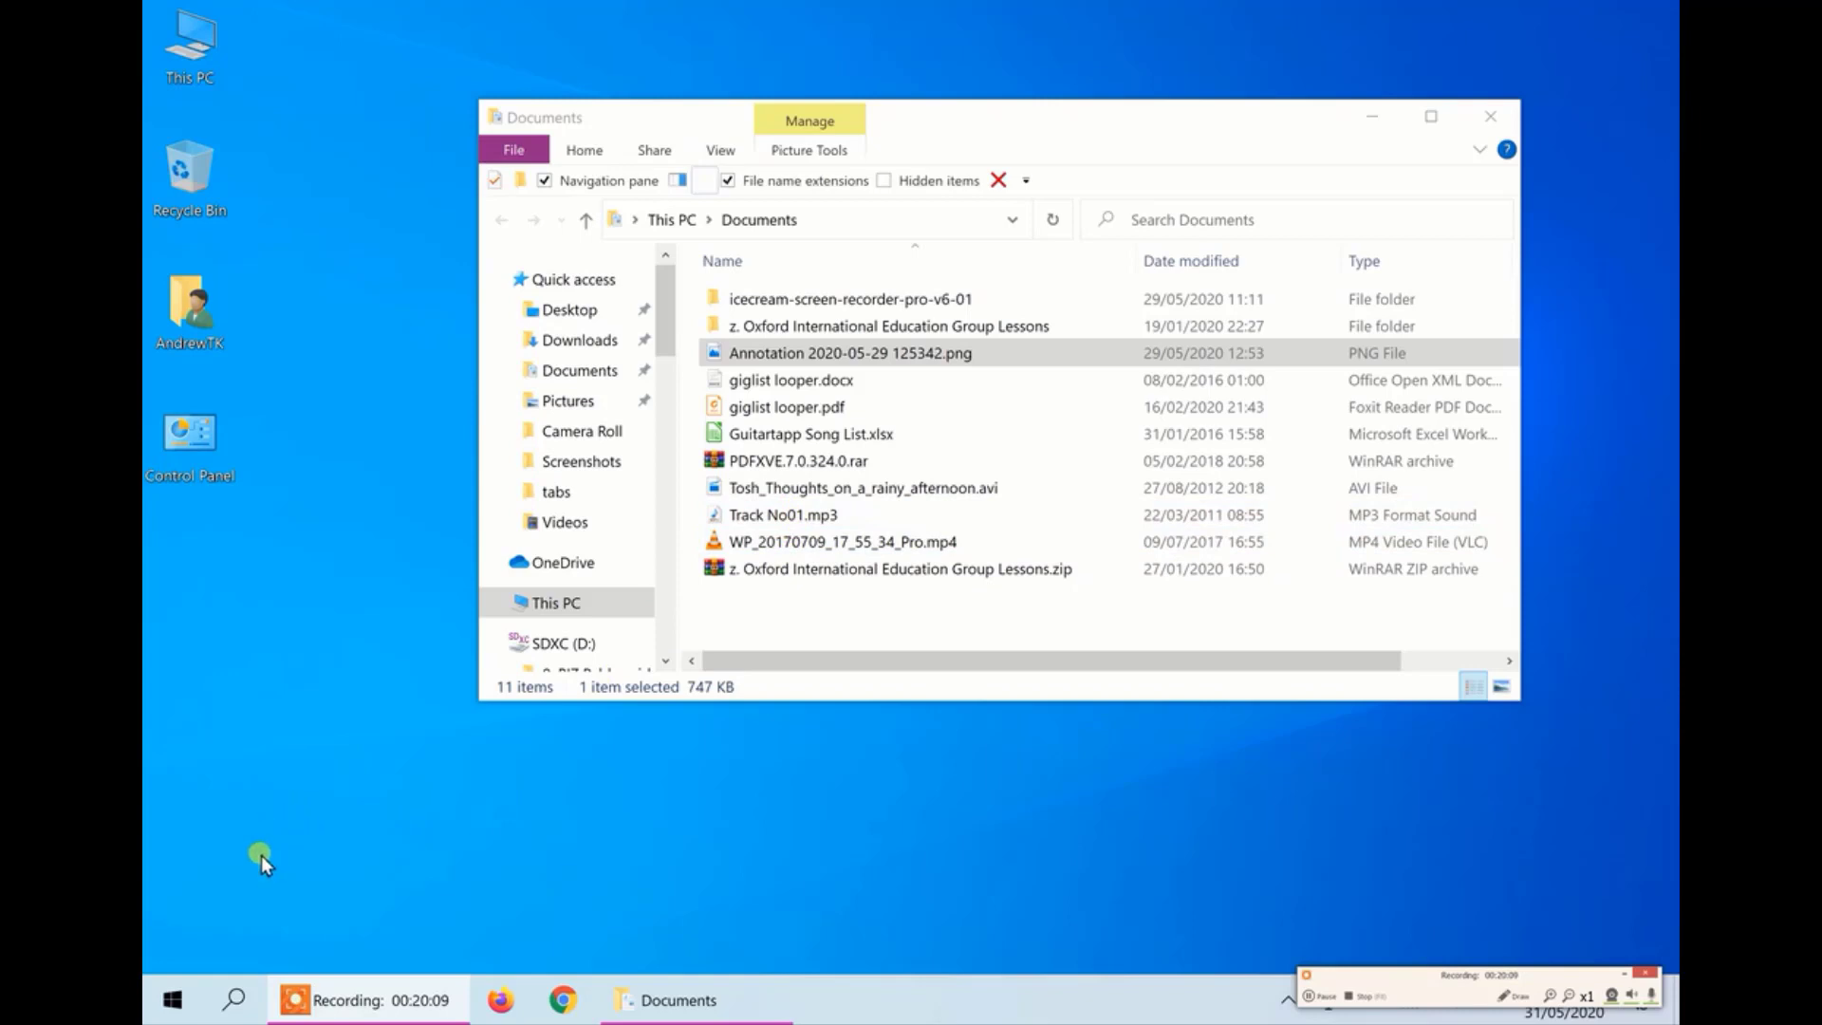
- Uninstall the Groove Music app from the Start menu's app list
click(163, 996)
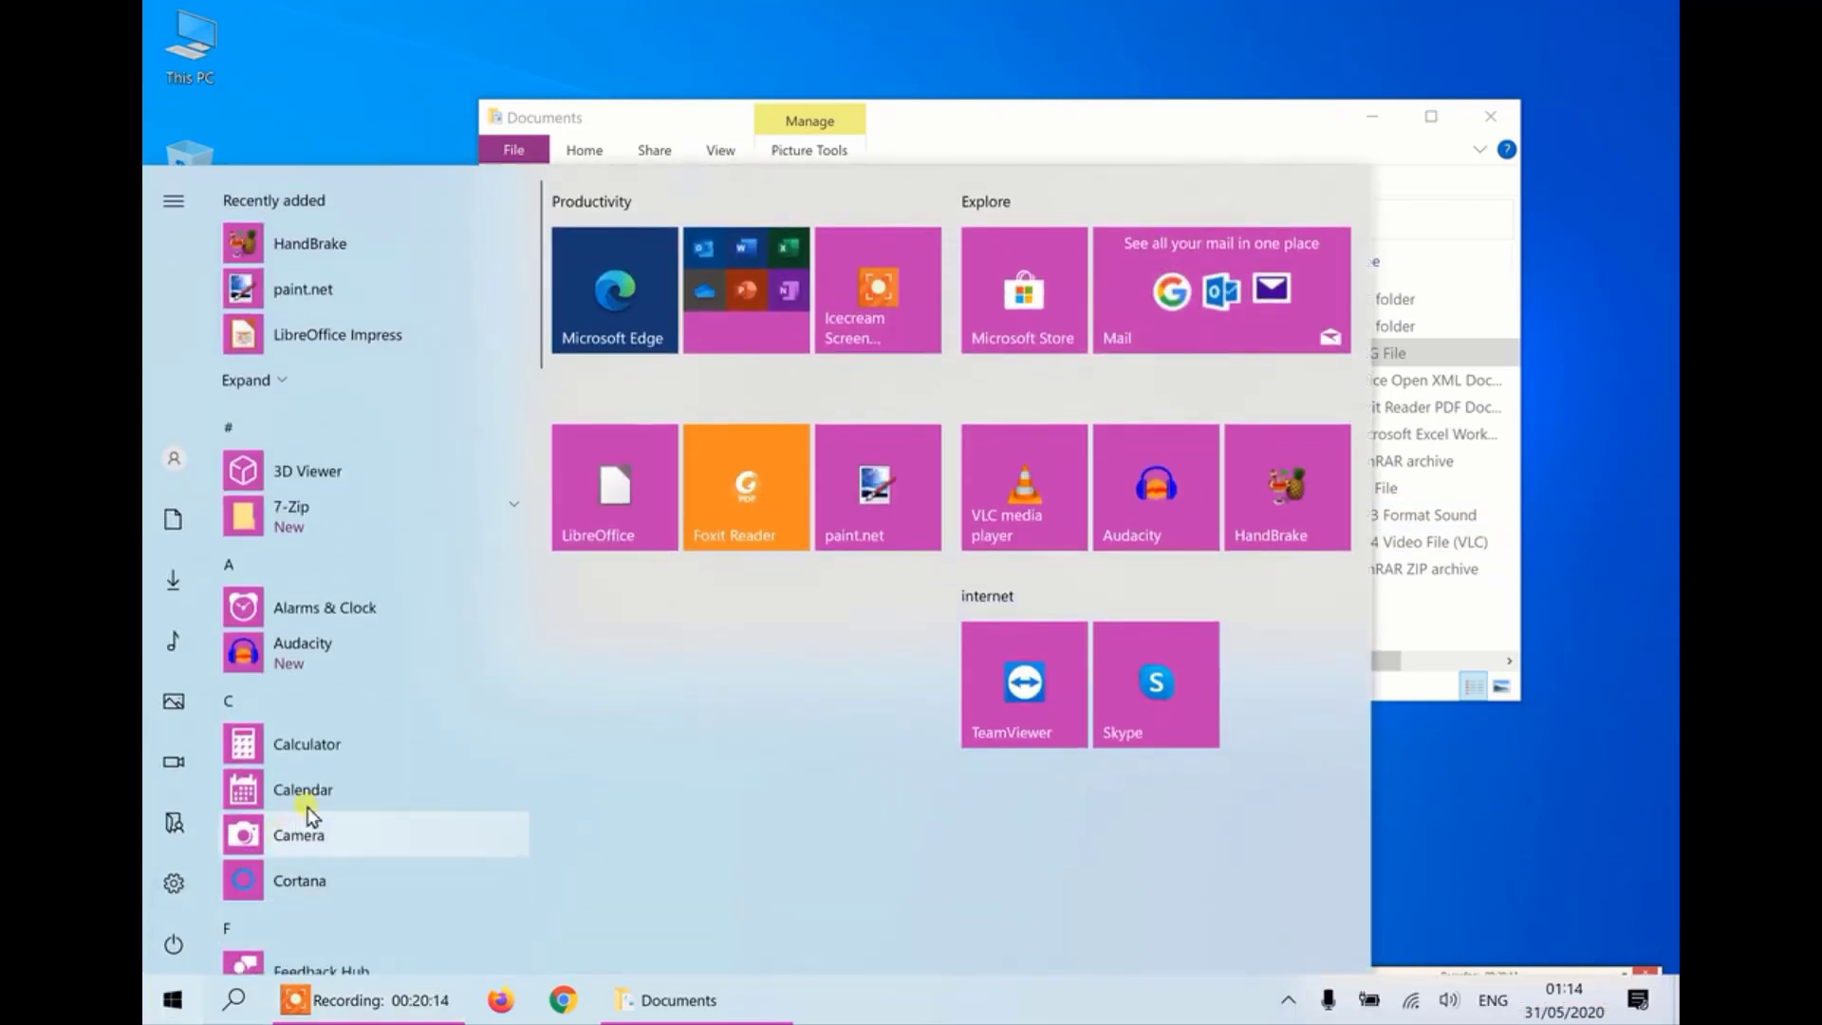
scroll(283, 738, down, 5)
scroll(280, 725, down, 1)
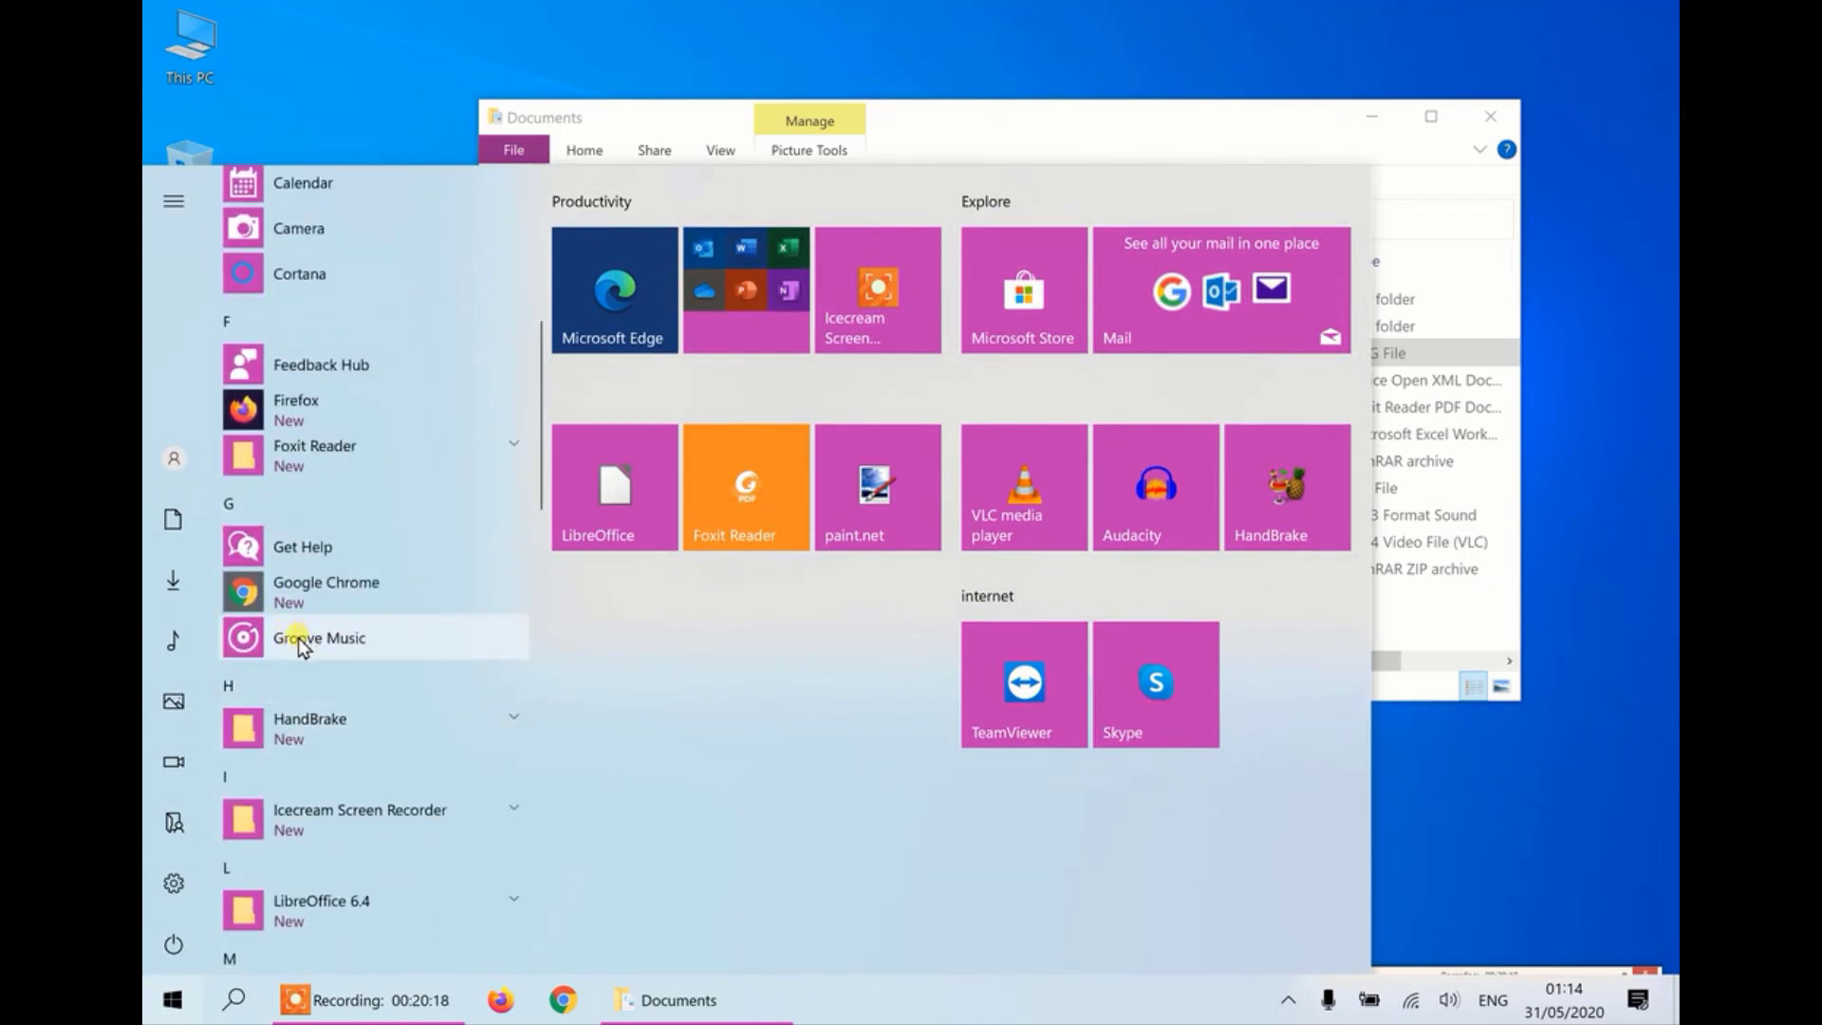
right_click(291, 641)
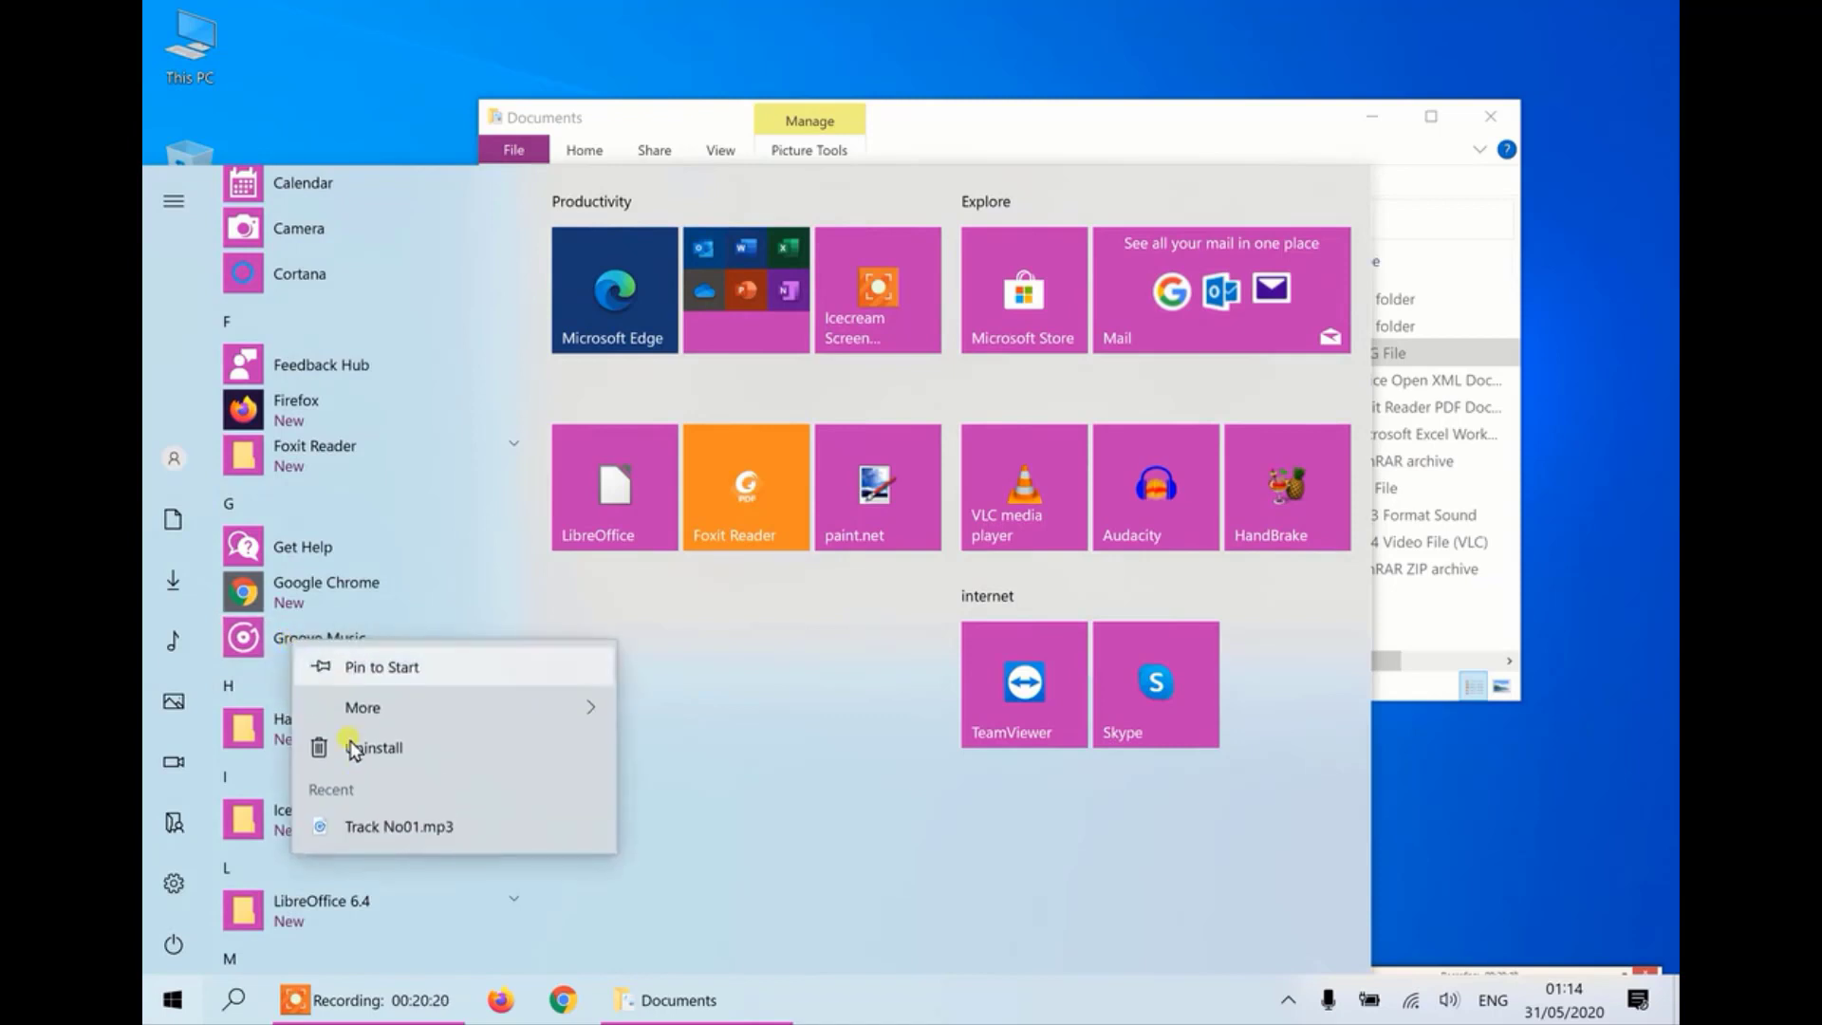
click(358, 750)
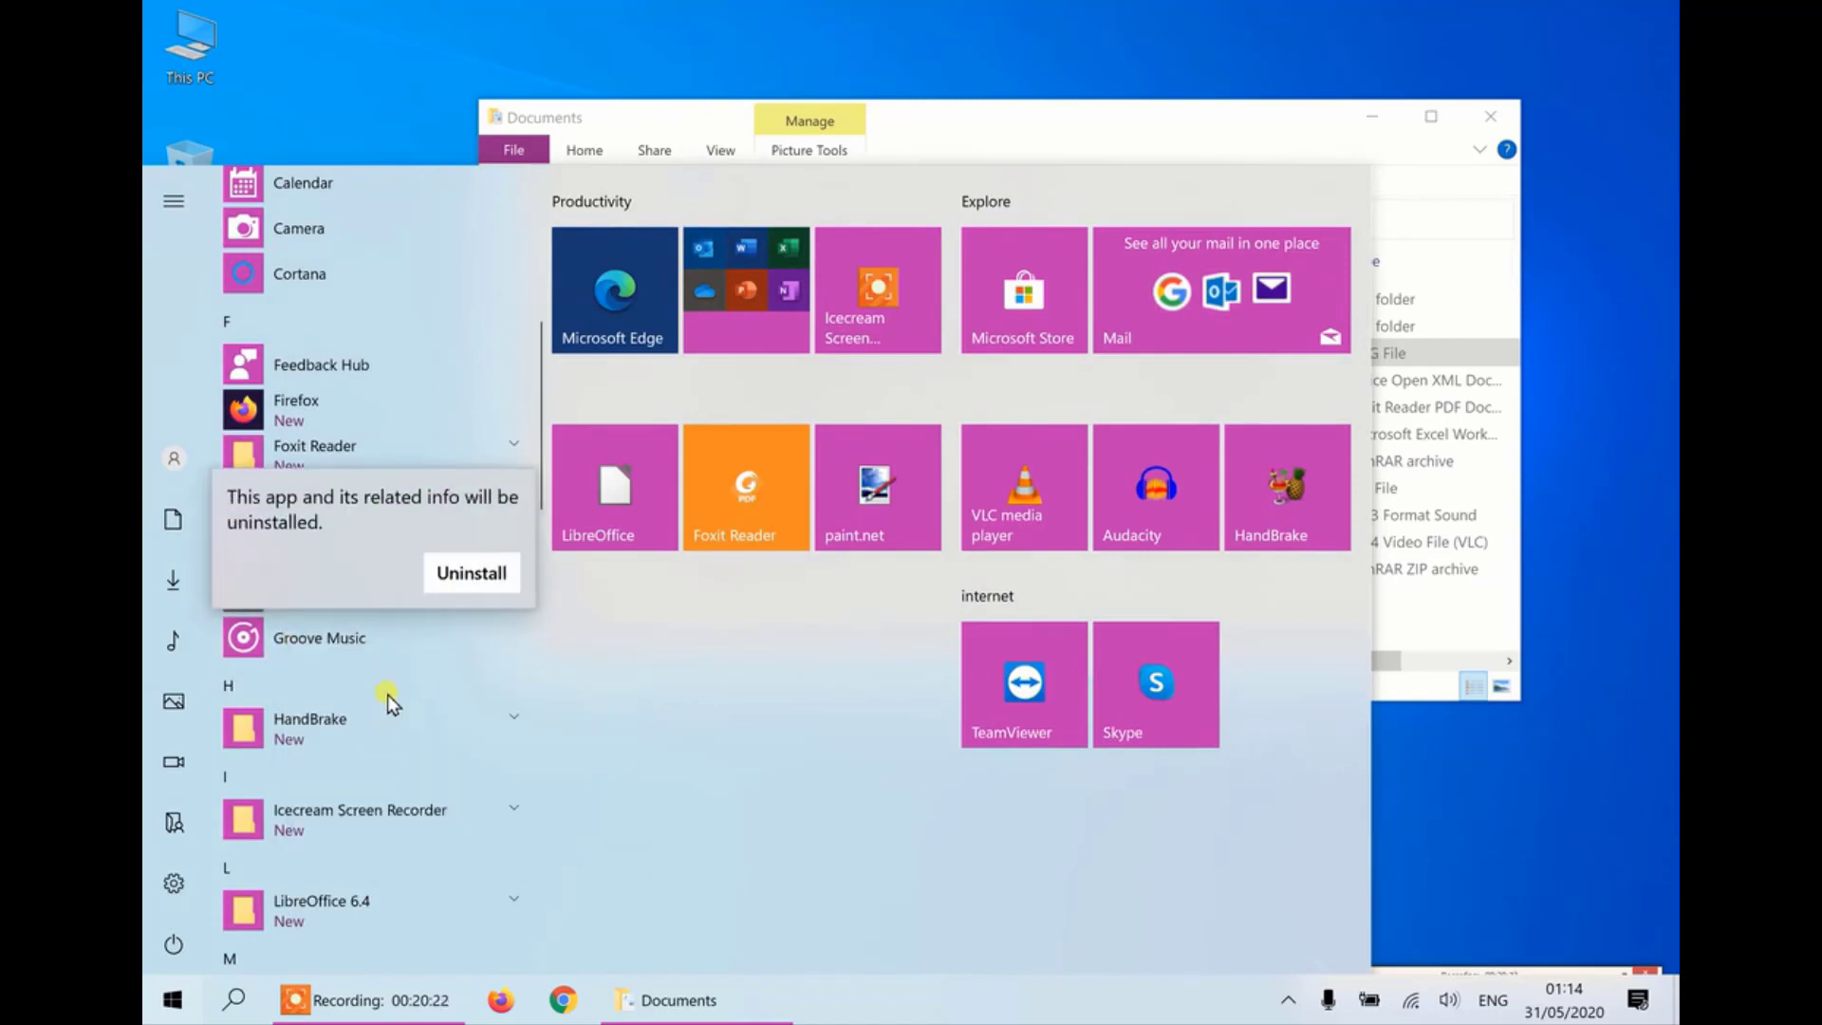
click(477, 569)
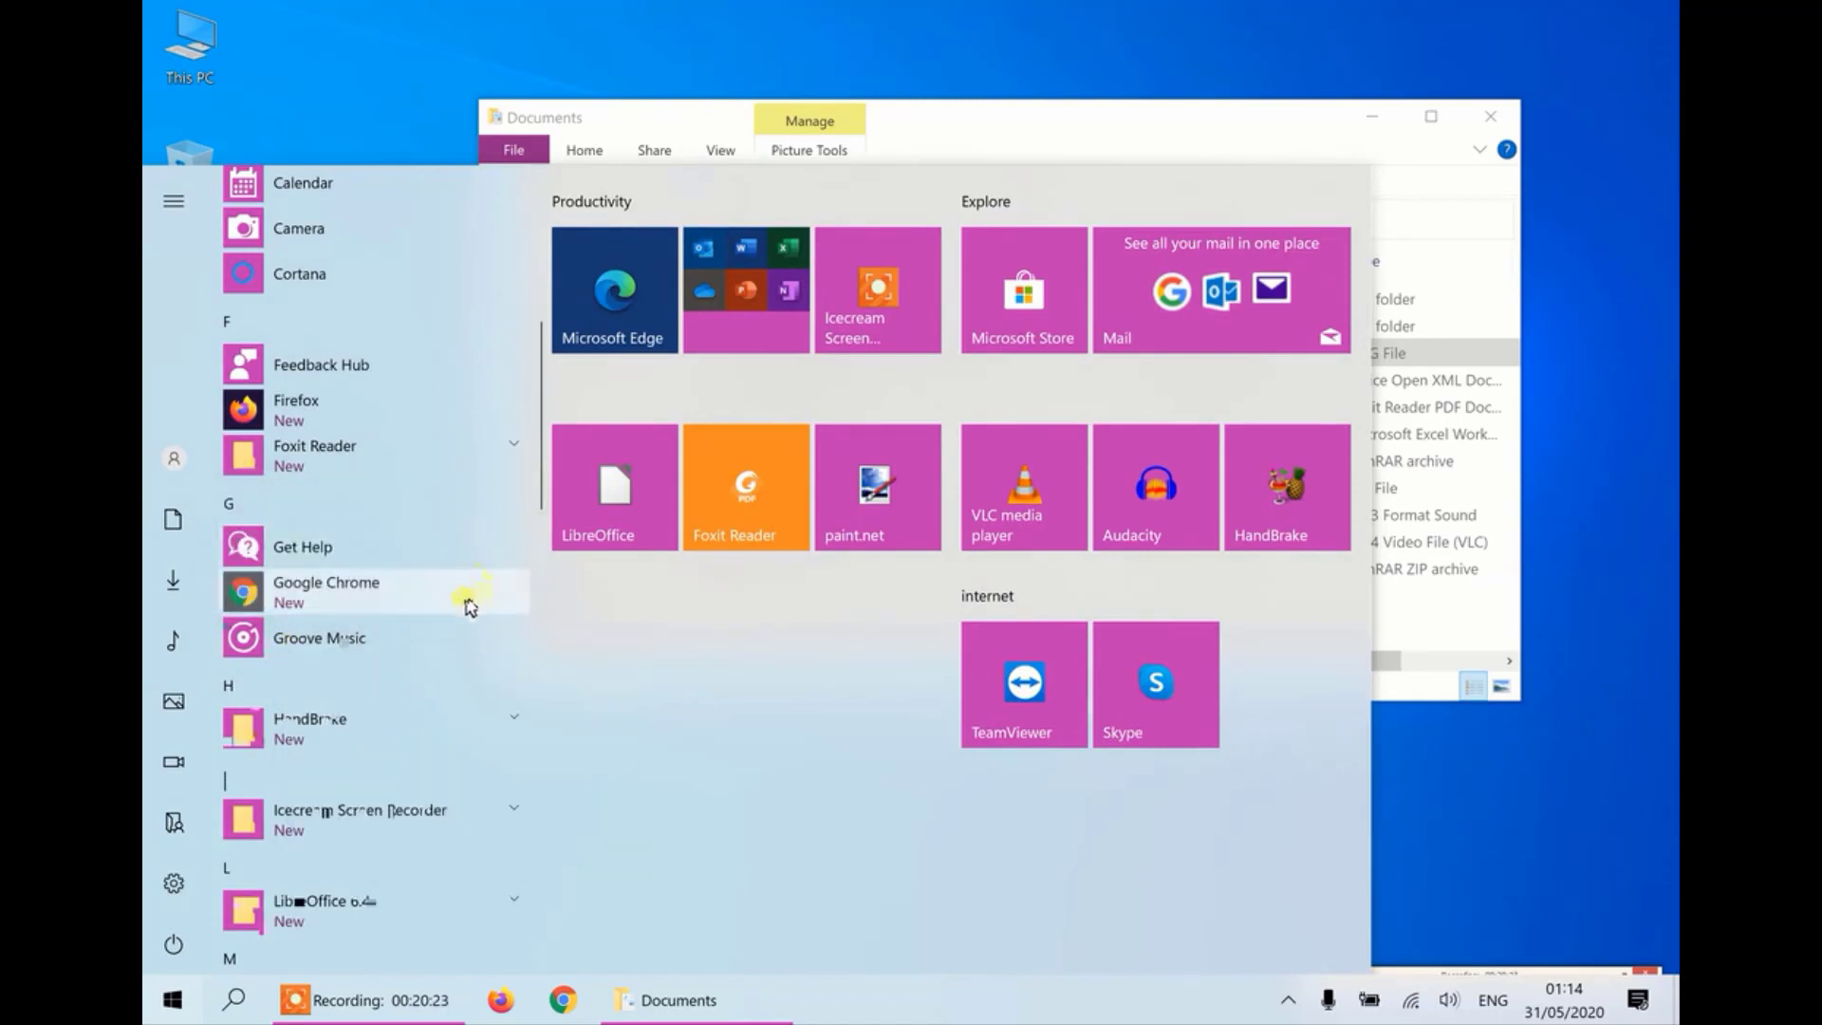
- Uninstall the Movies & TV app from the Start menu's app list
scroll(409, 628, down, 5)
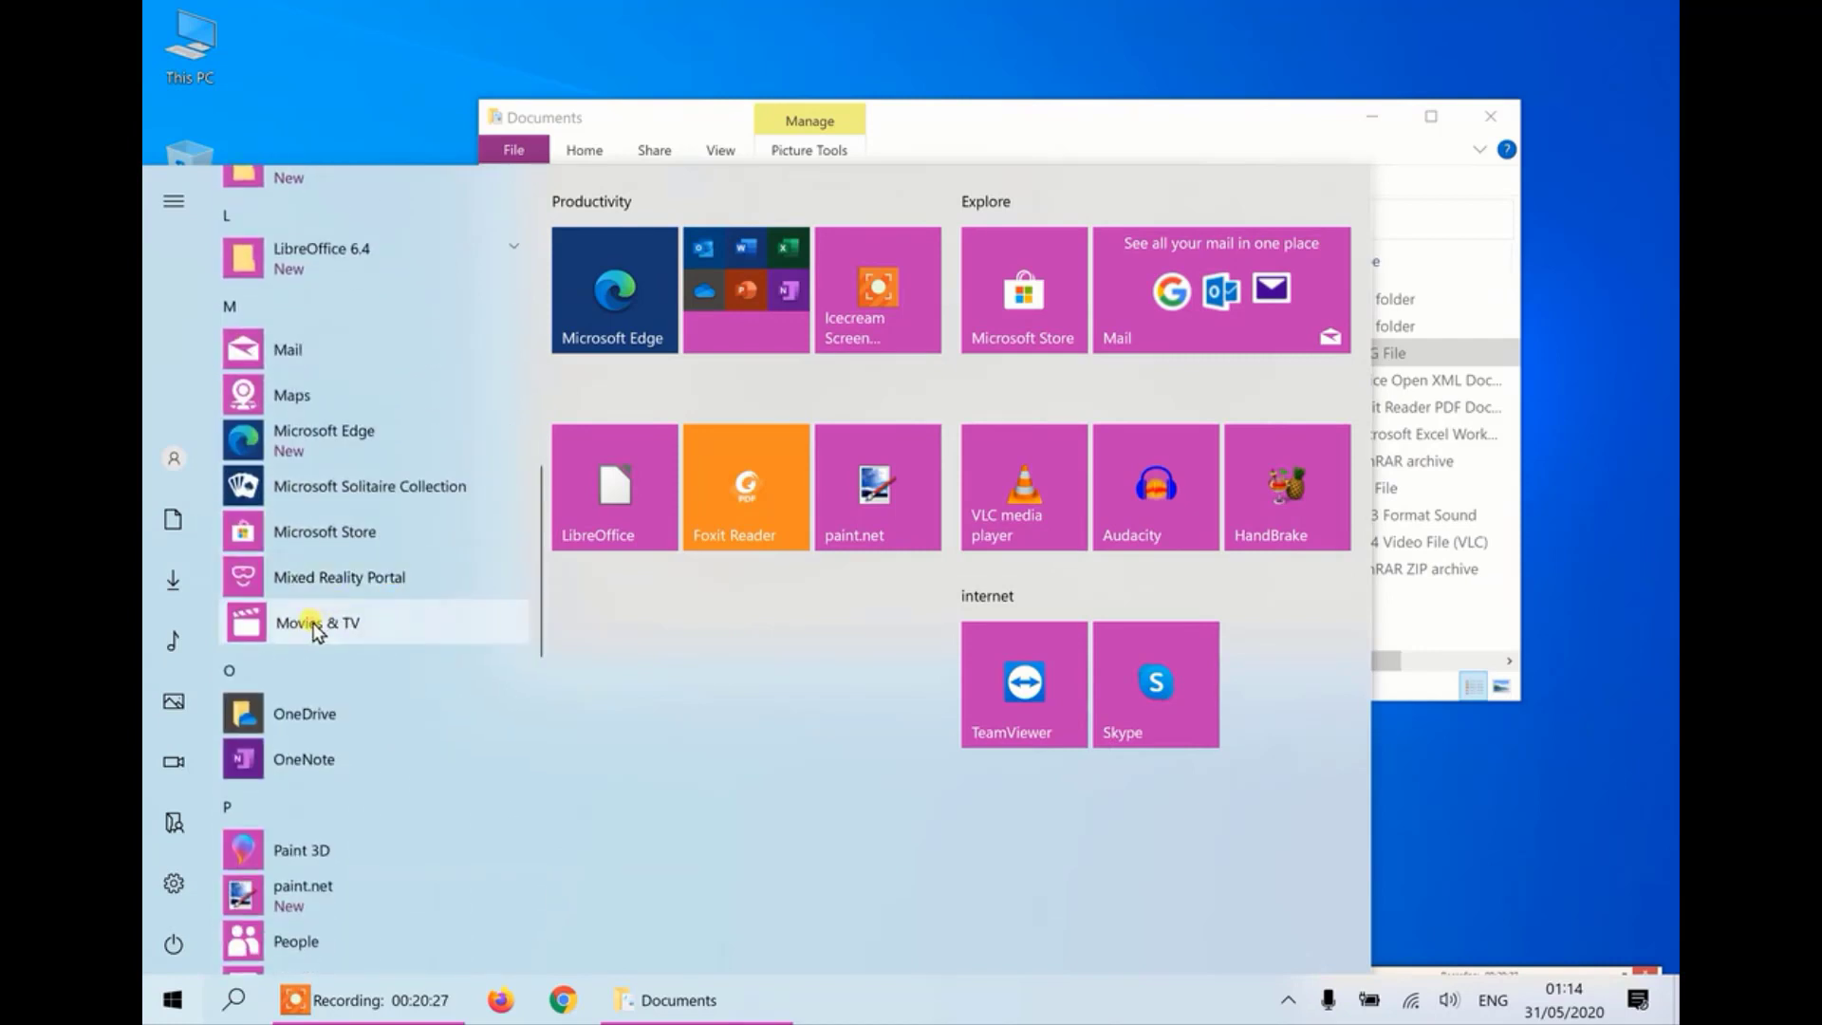
right_click(310, 629)
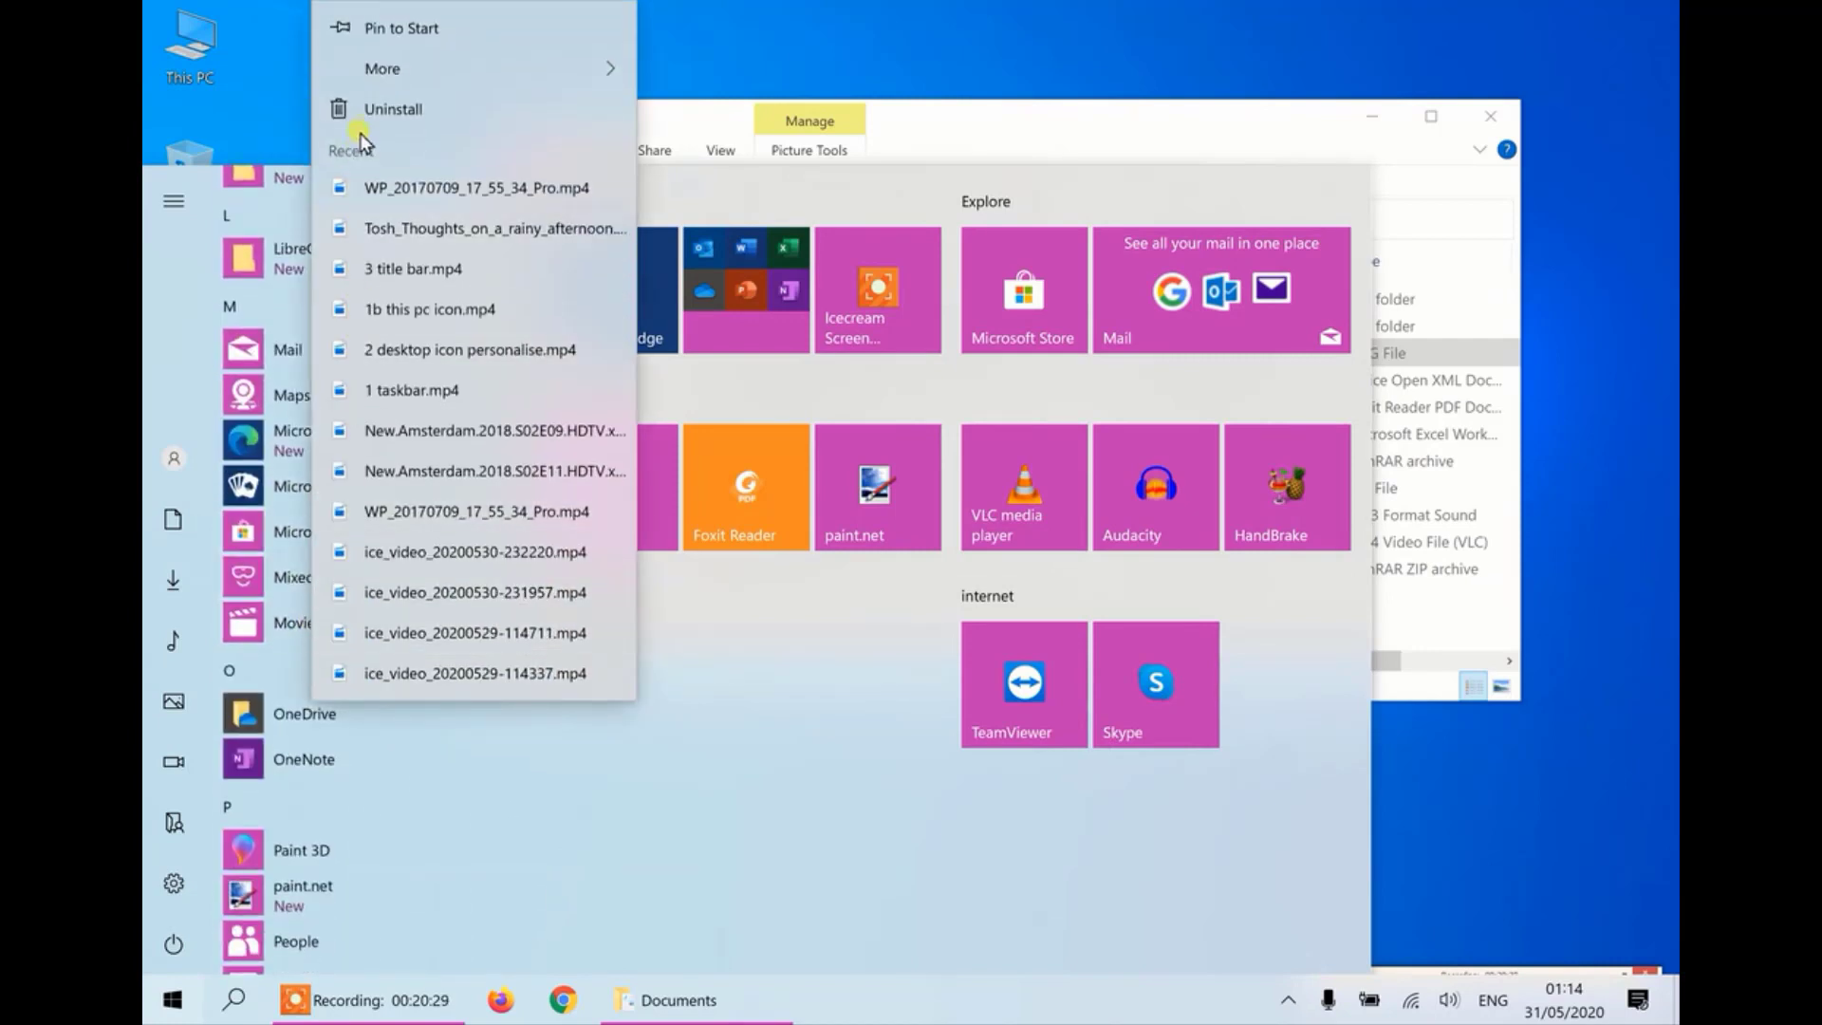
click(374, 110)
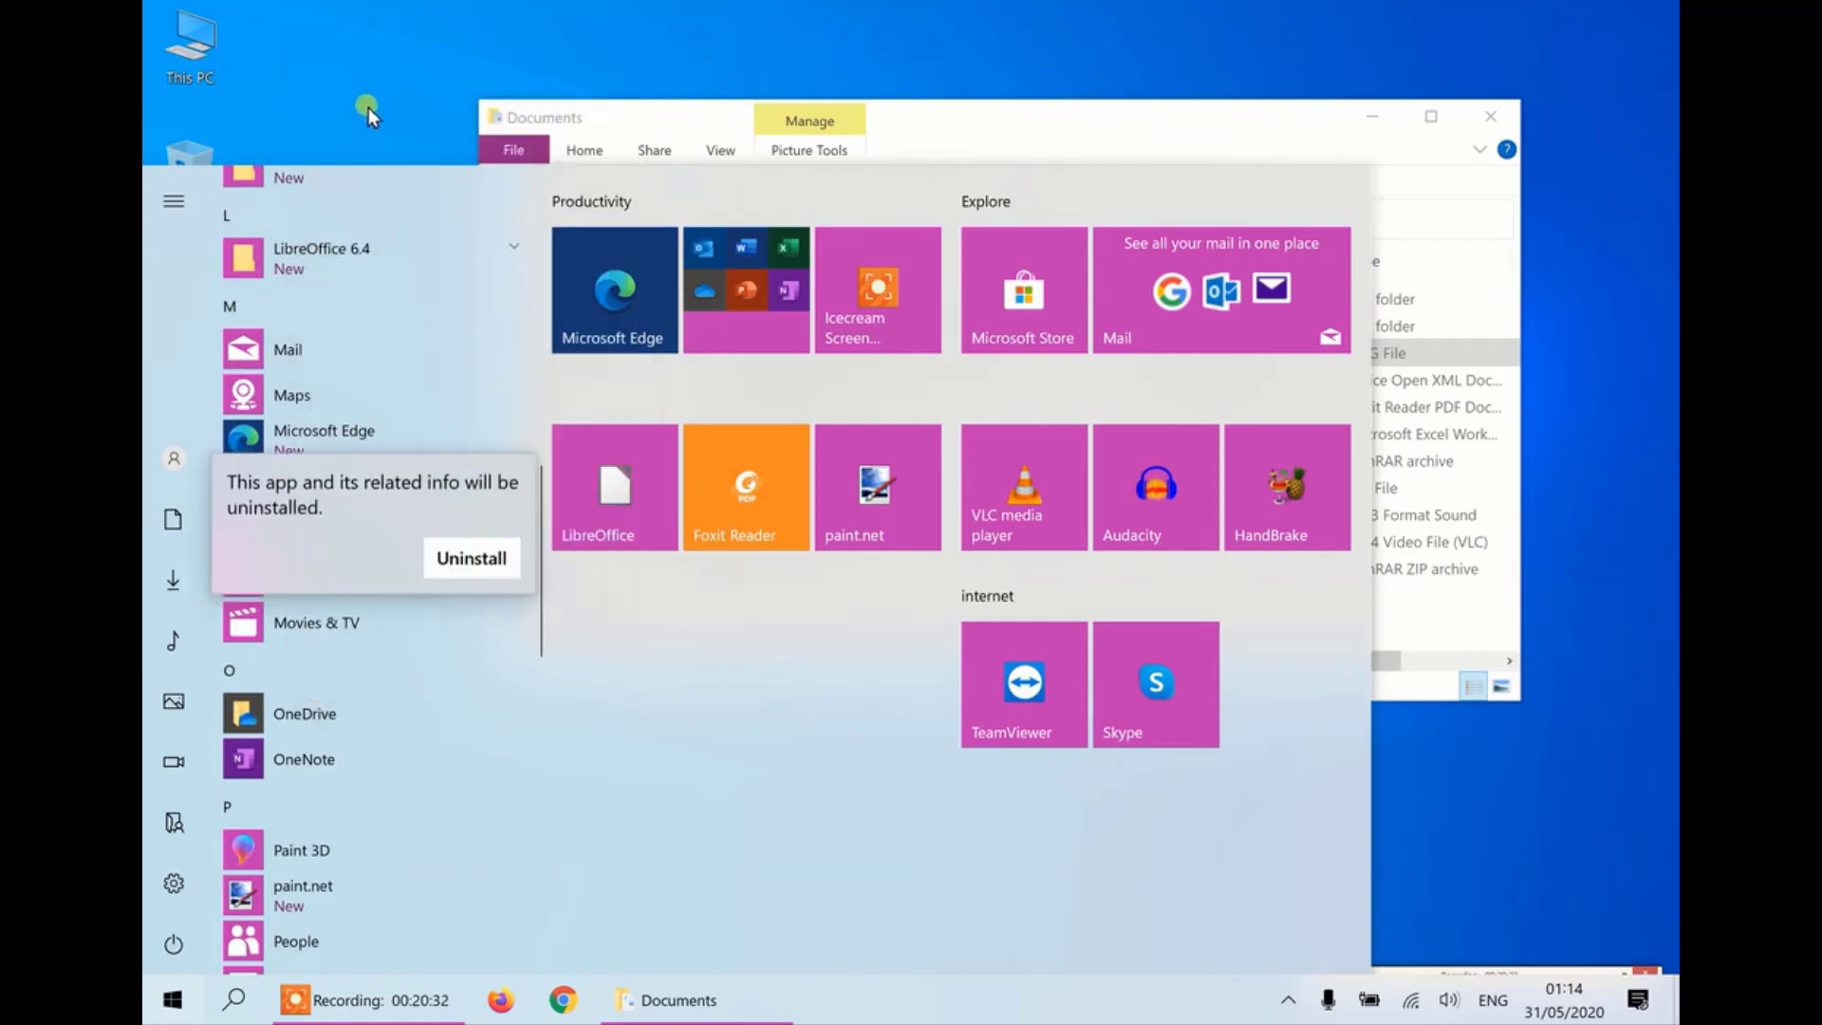
click(452, 561)
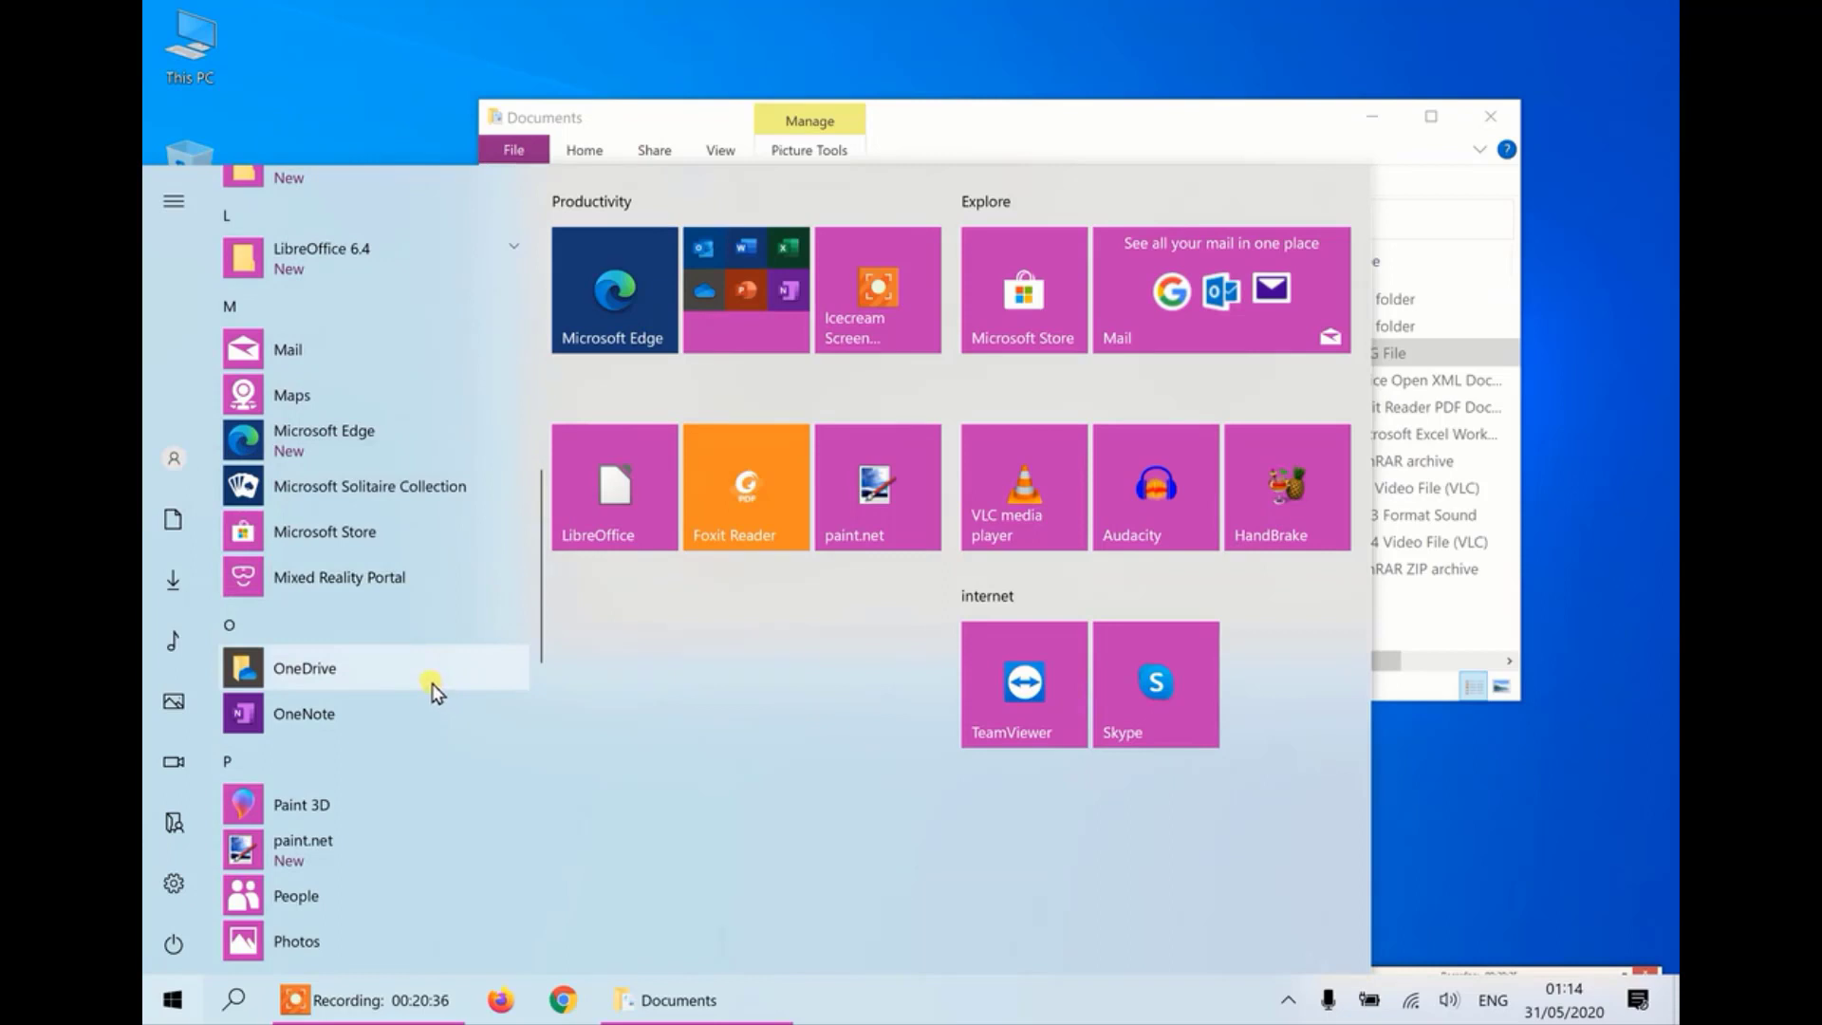
- Pin Notepad from the Windows Accessories folder to Start
scroll(433, 685, down, 5)
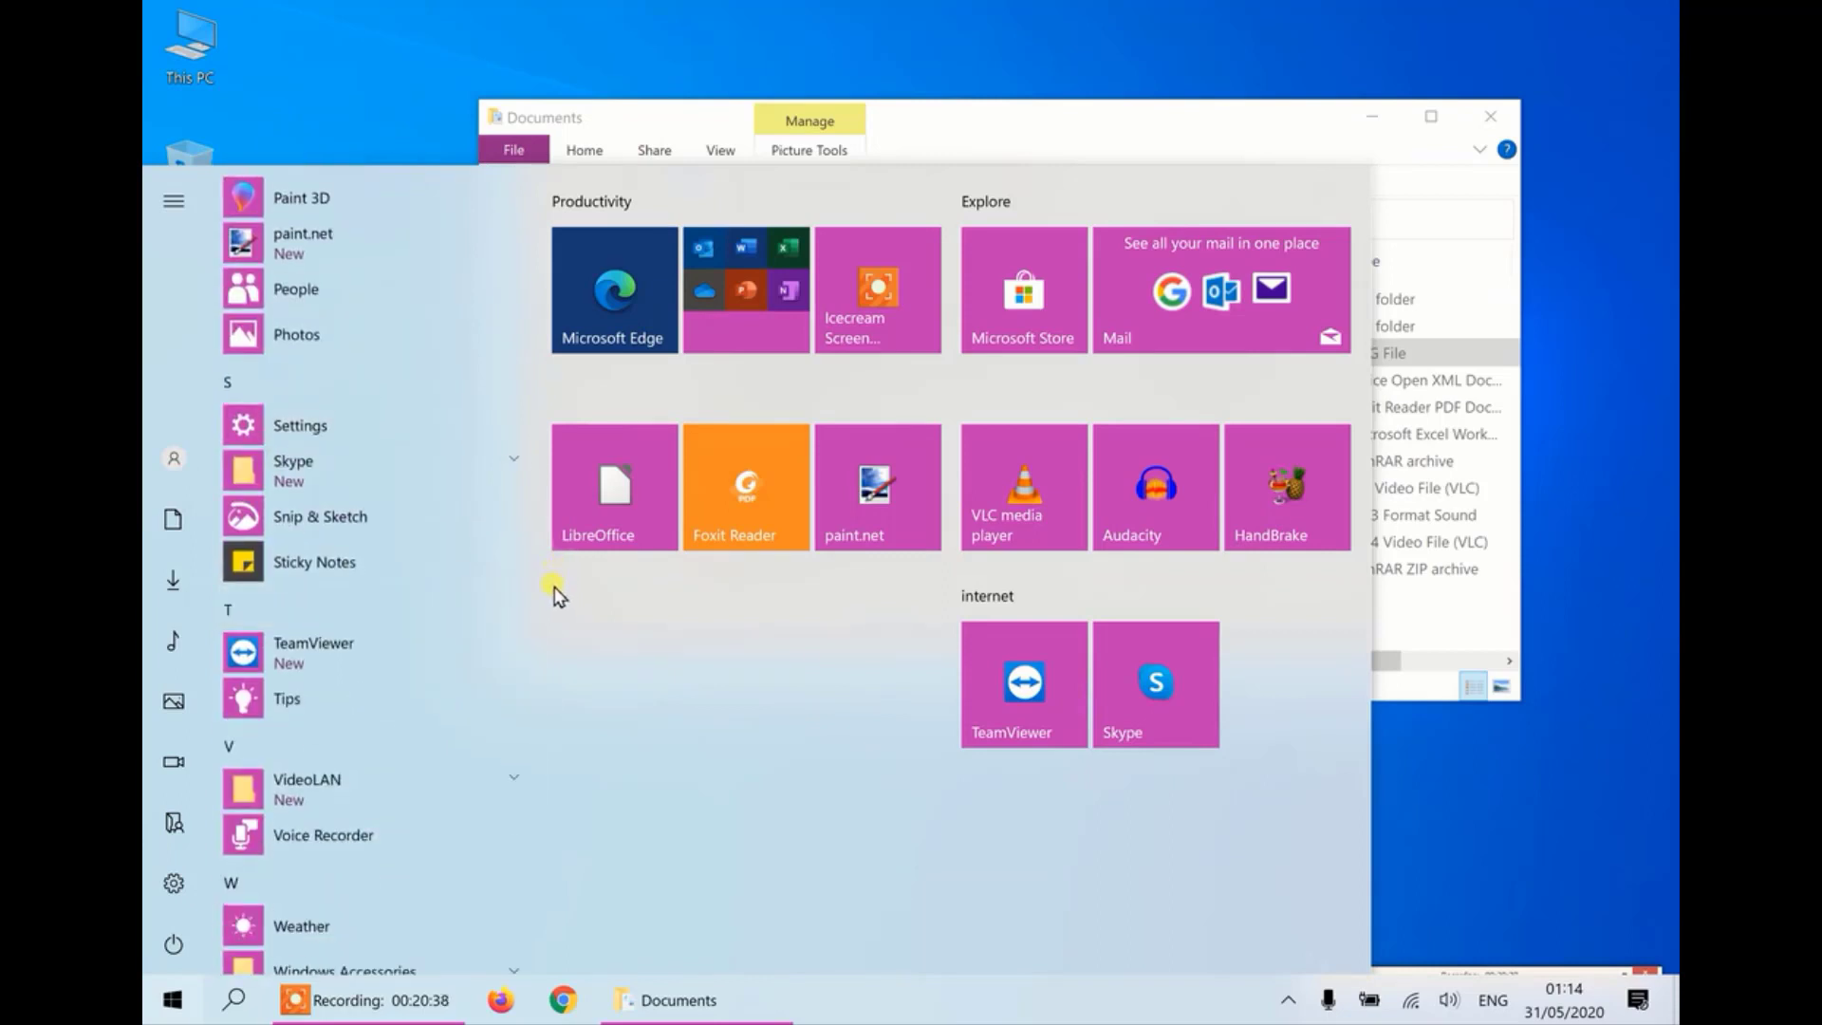
scroll(527, 612, down, 5)
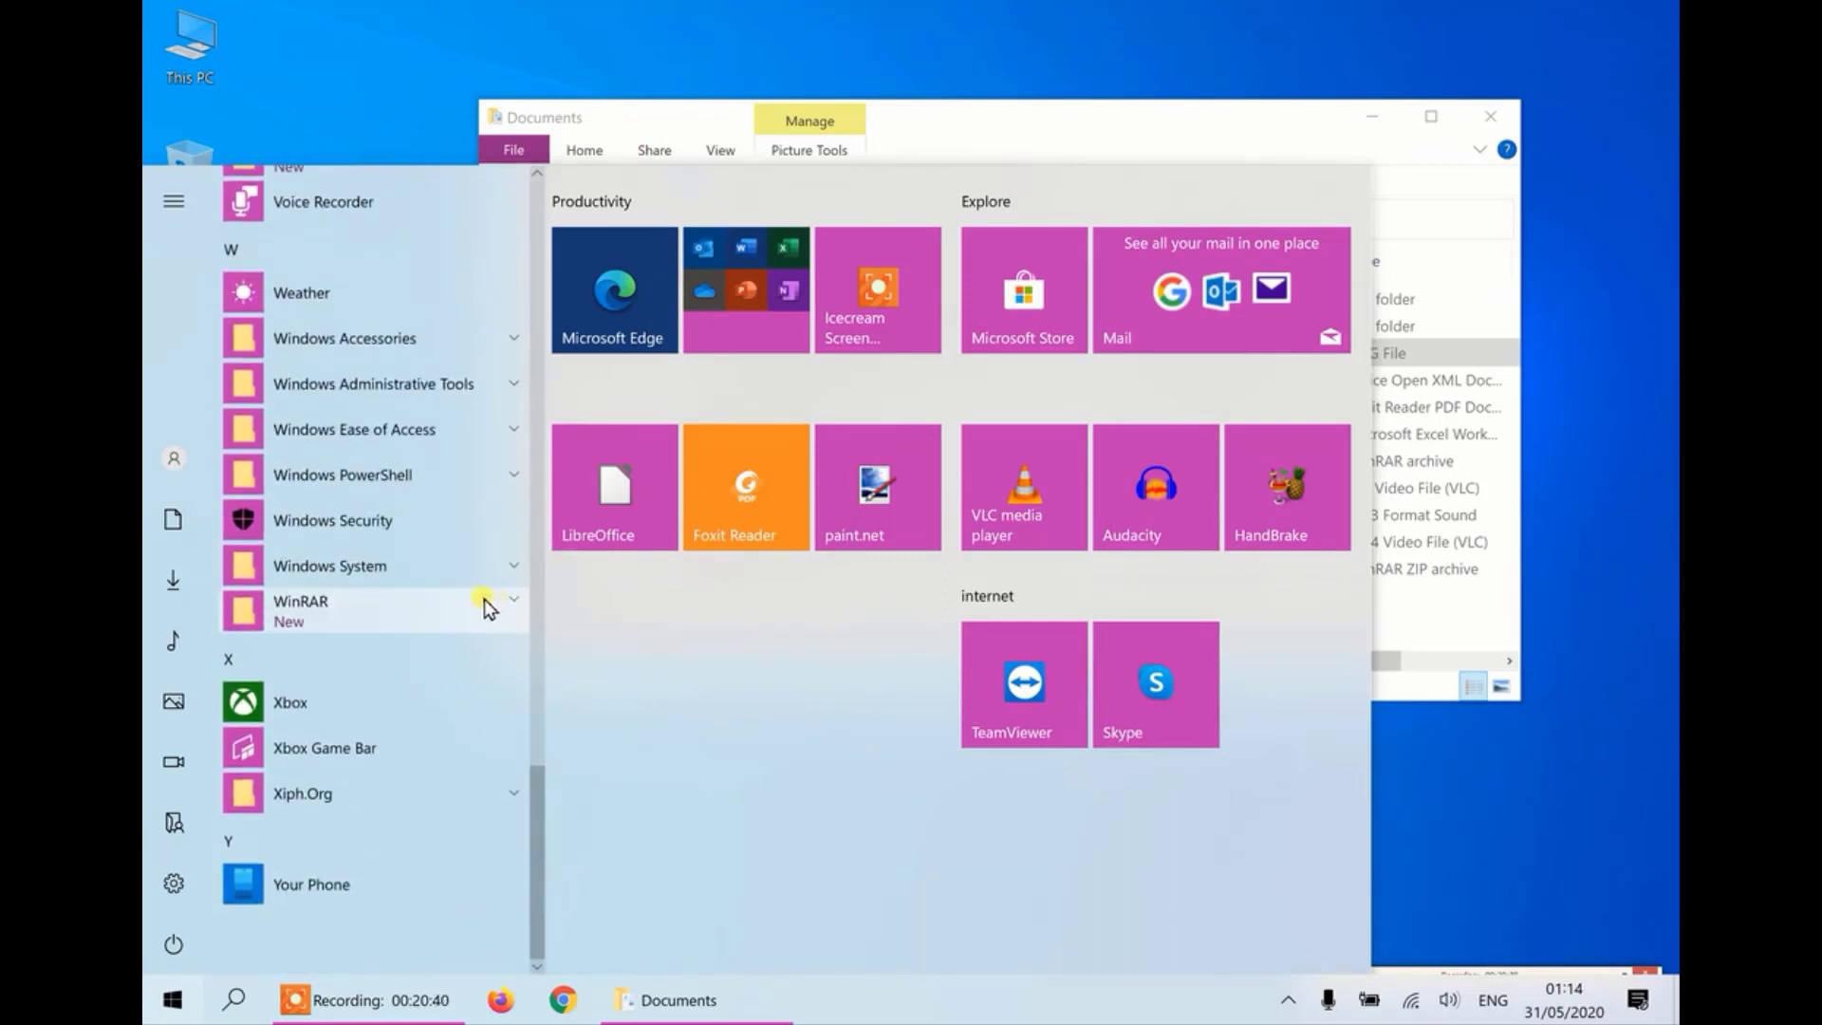
scroll(424, 584, up, 4)
scroll(407, 621, down, 2)
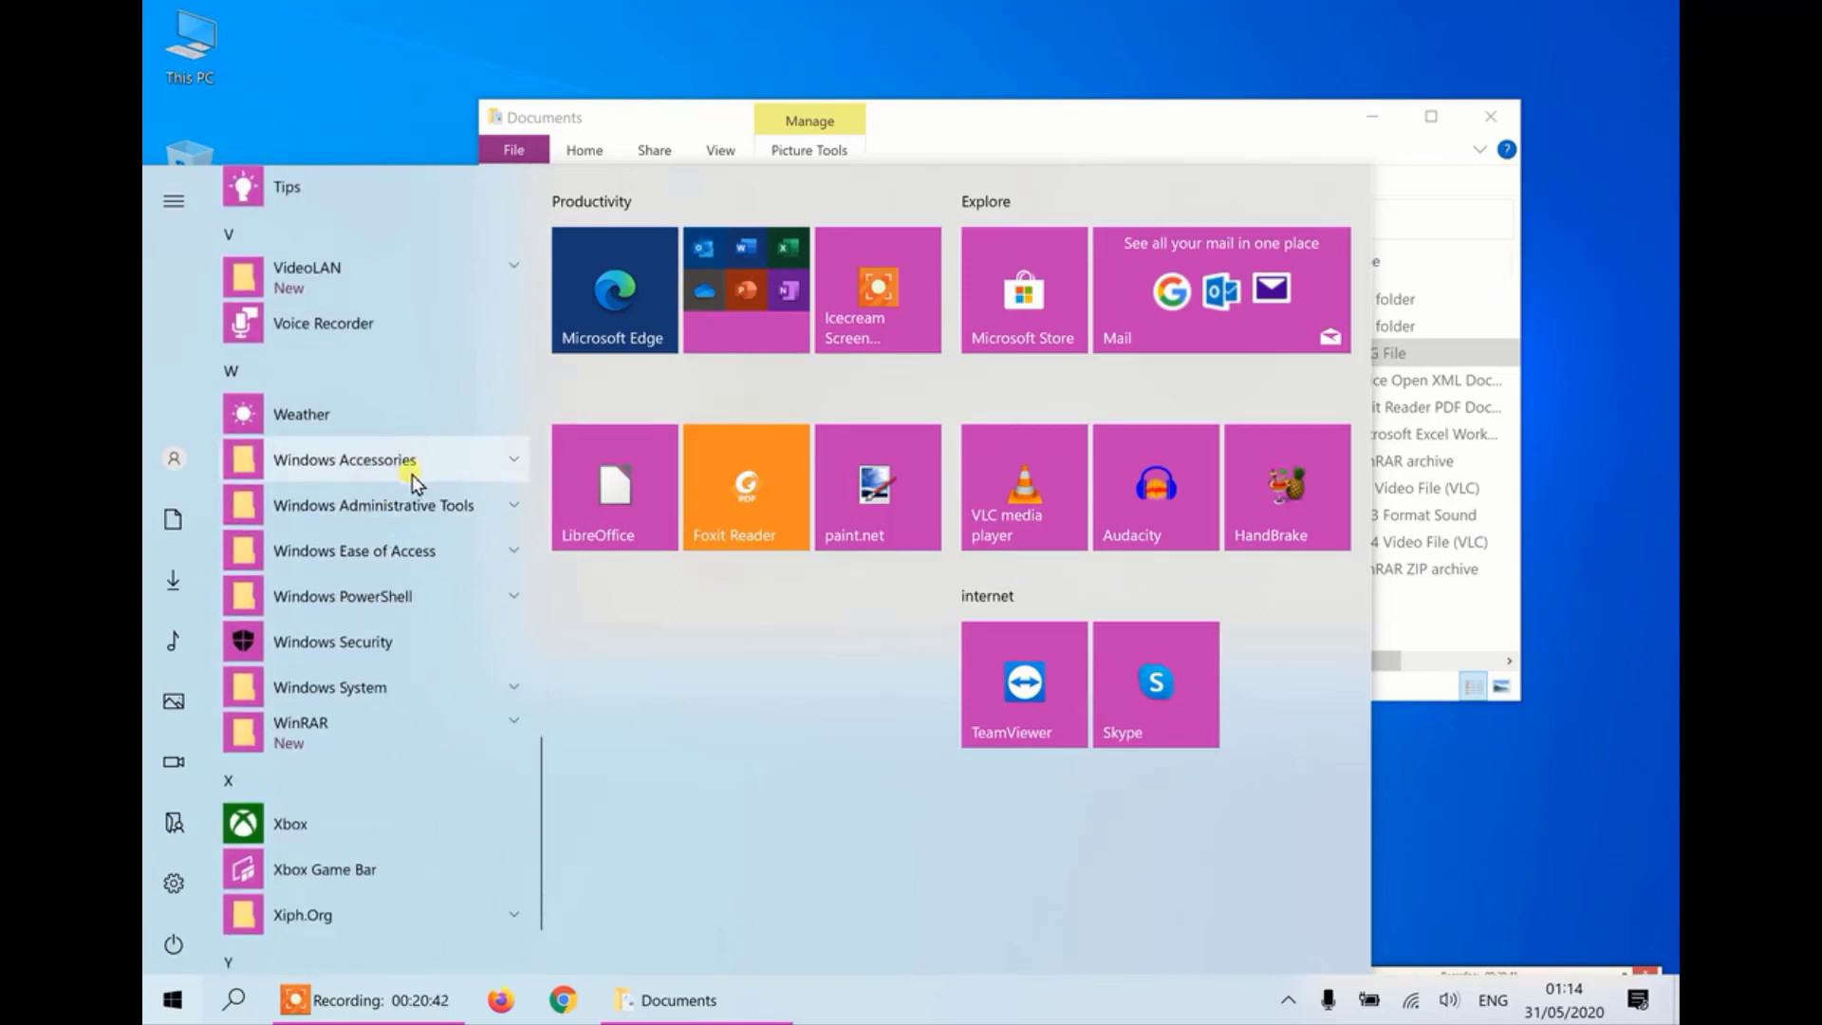
click(429, 464)
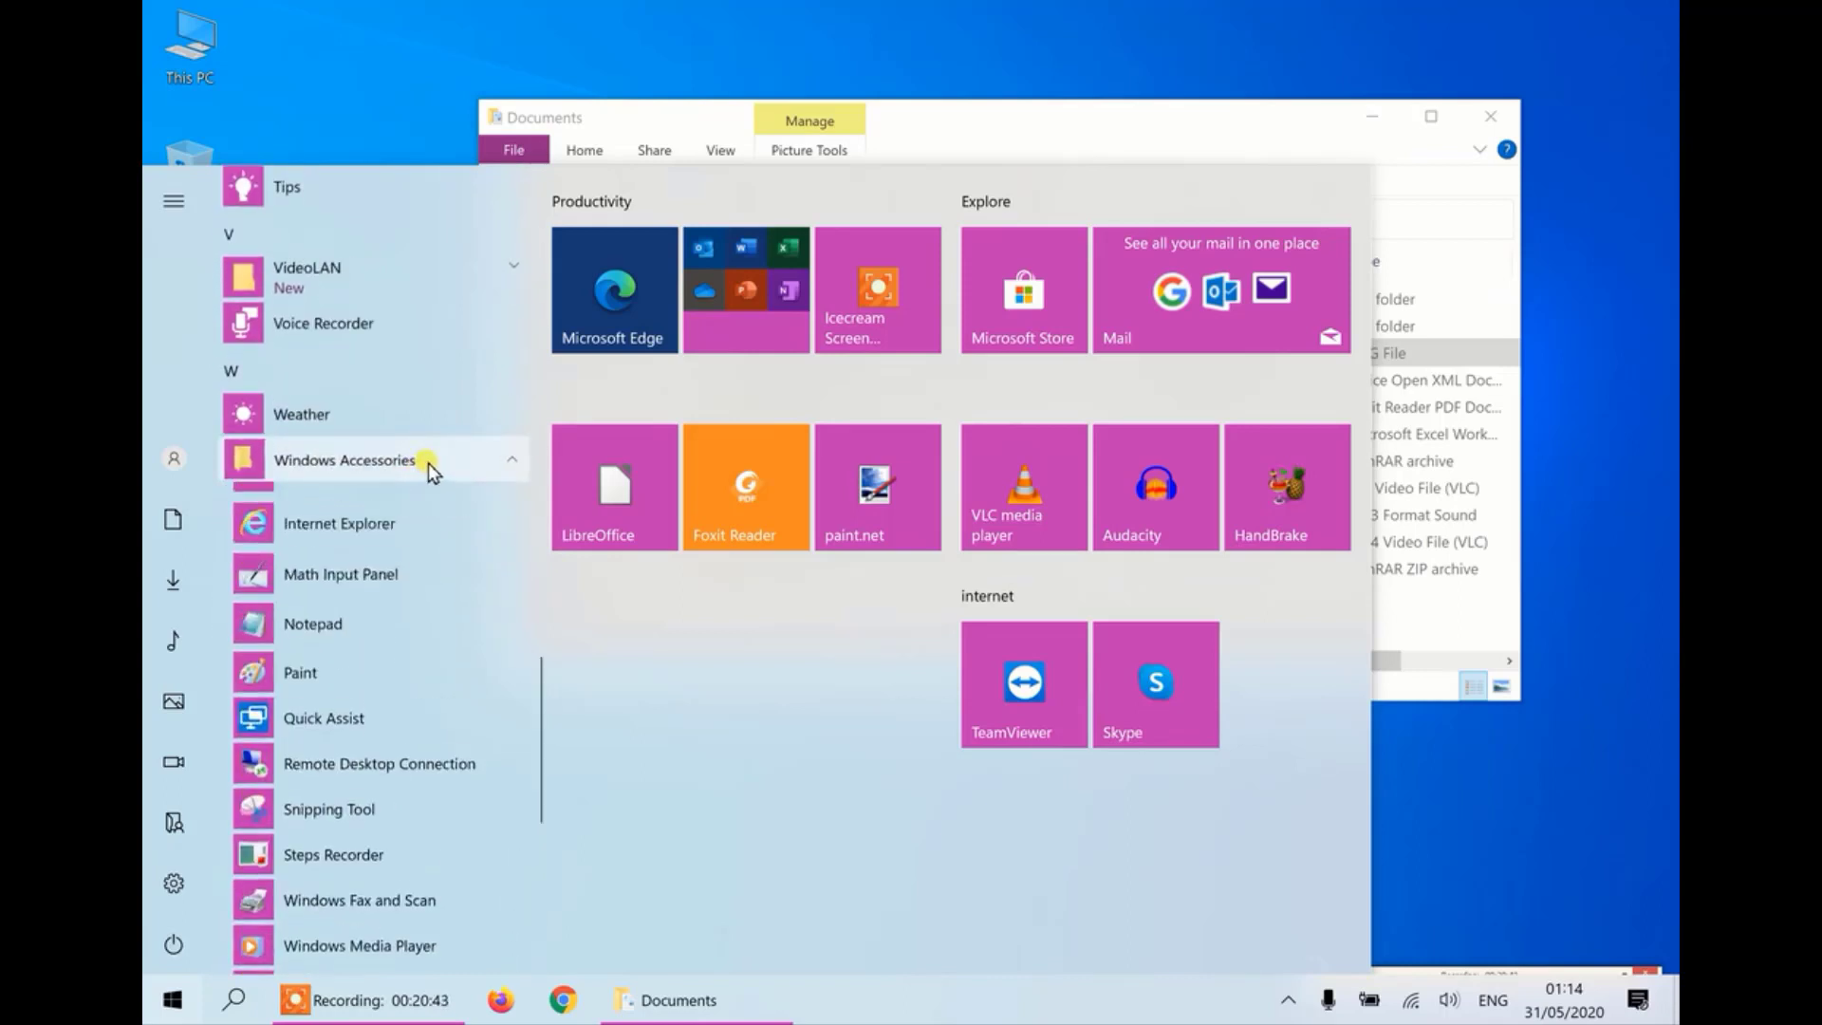
right_click(359, 644)
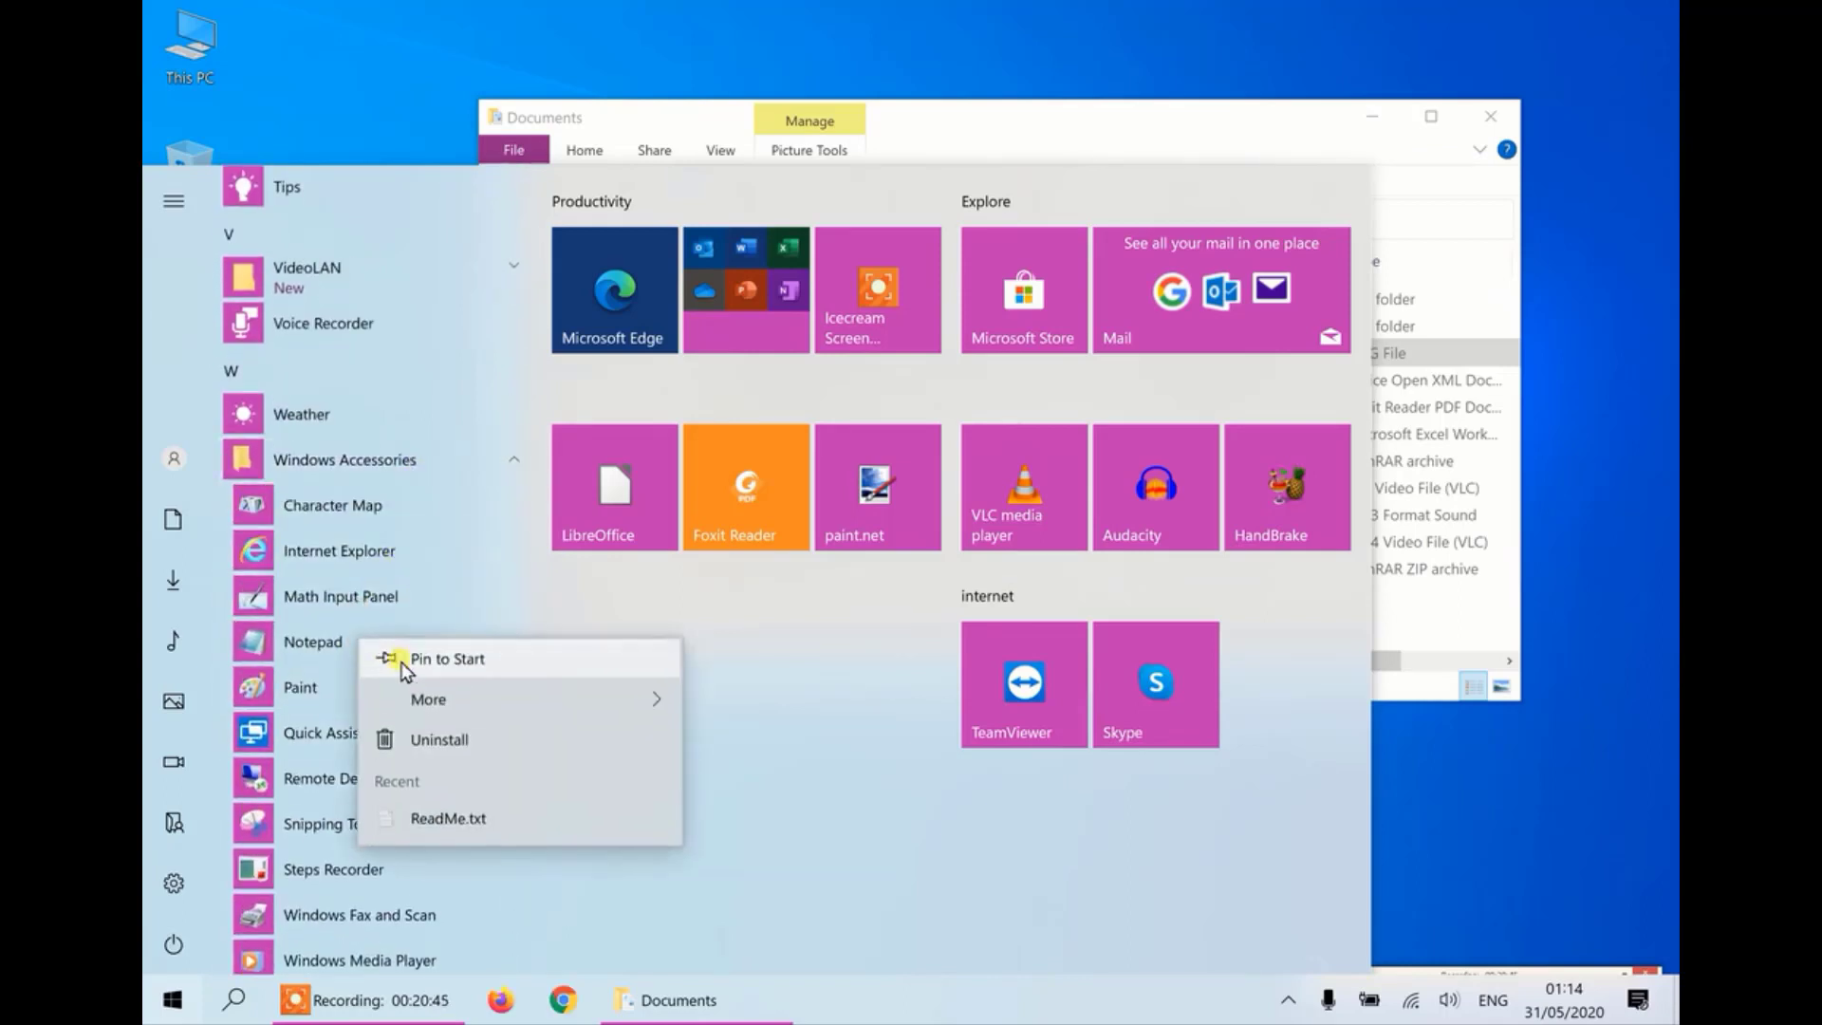
click(441, 666)
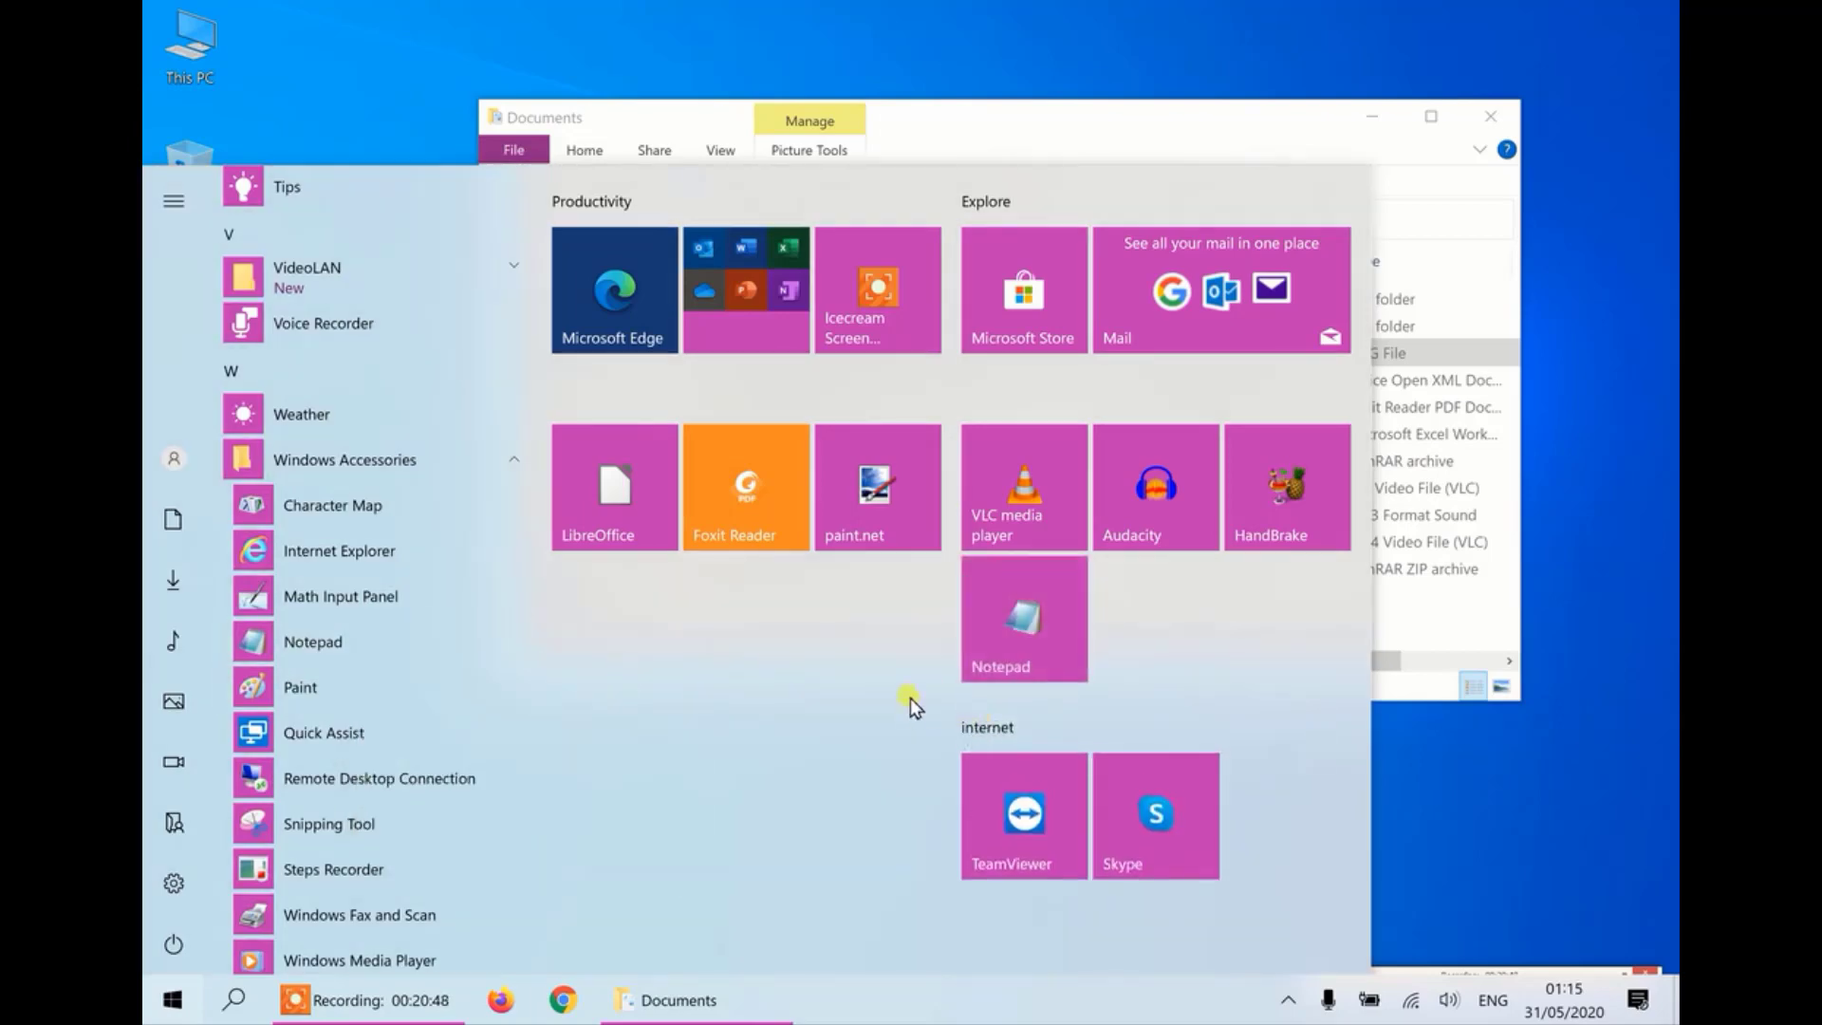
- Launch Notepad from its Start tile and shrink the front Notepad window to a small size
click(1030, 615)
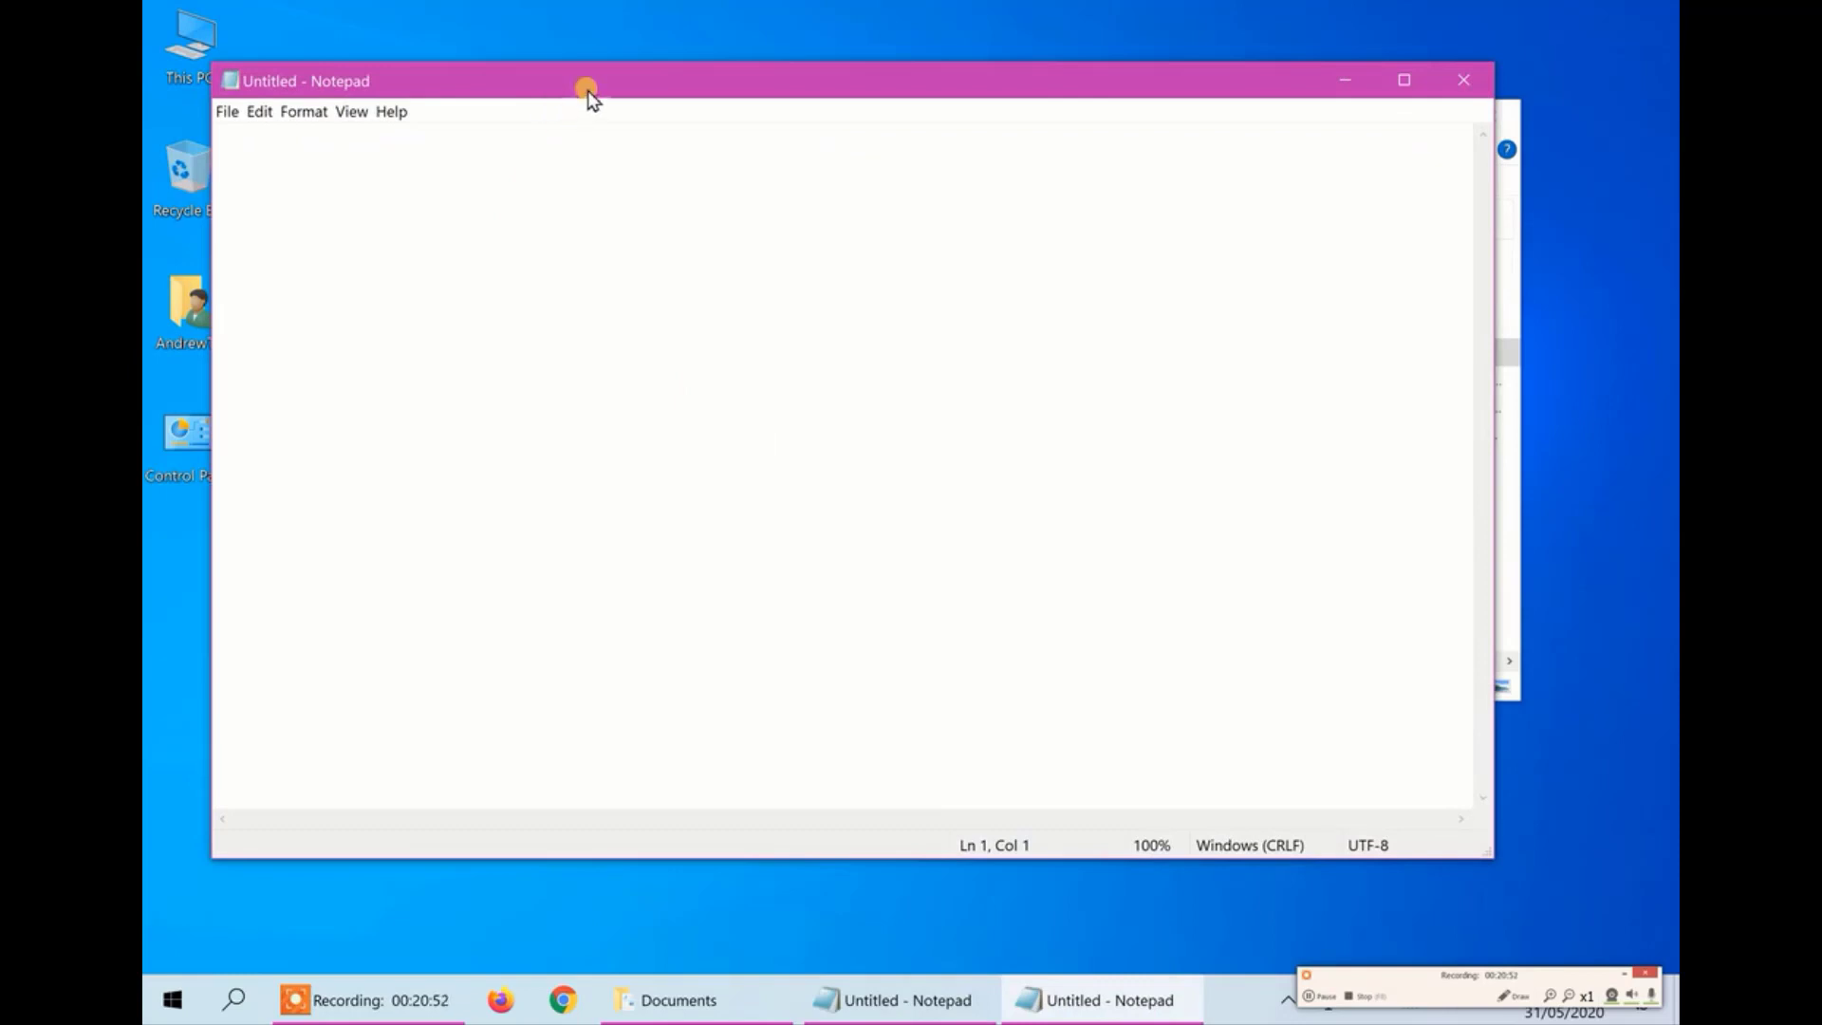
mouse_move(589, 81)
mouse_down()
mouse_move(618, 89)
mouse_move(572, 77)
mouse_up()
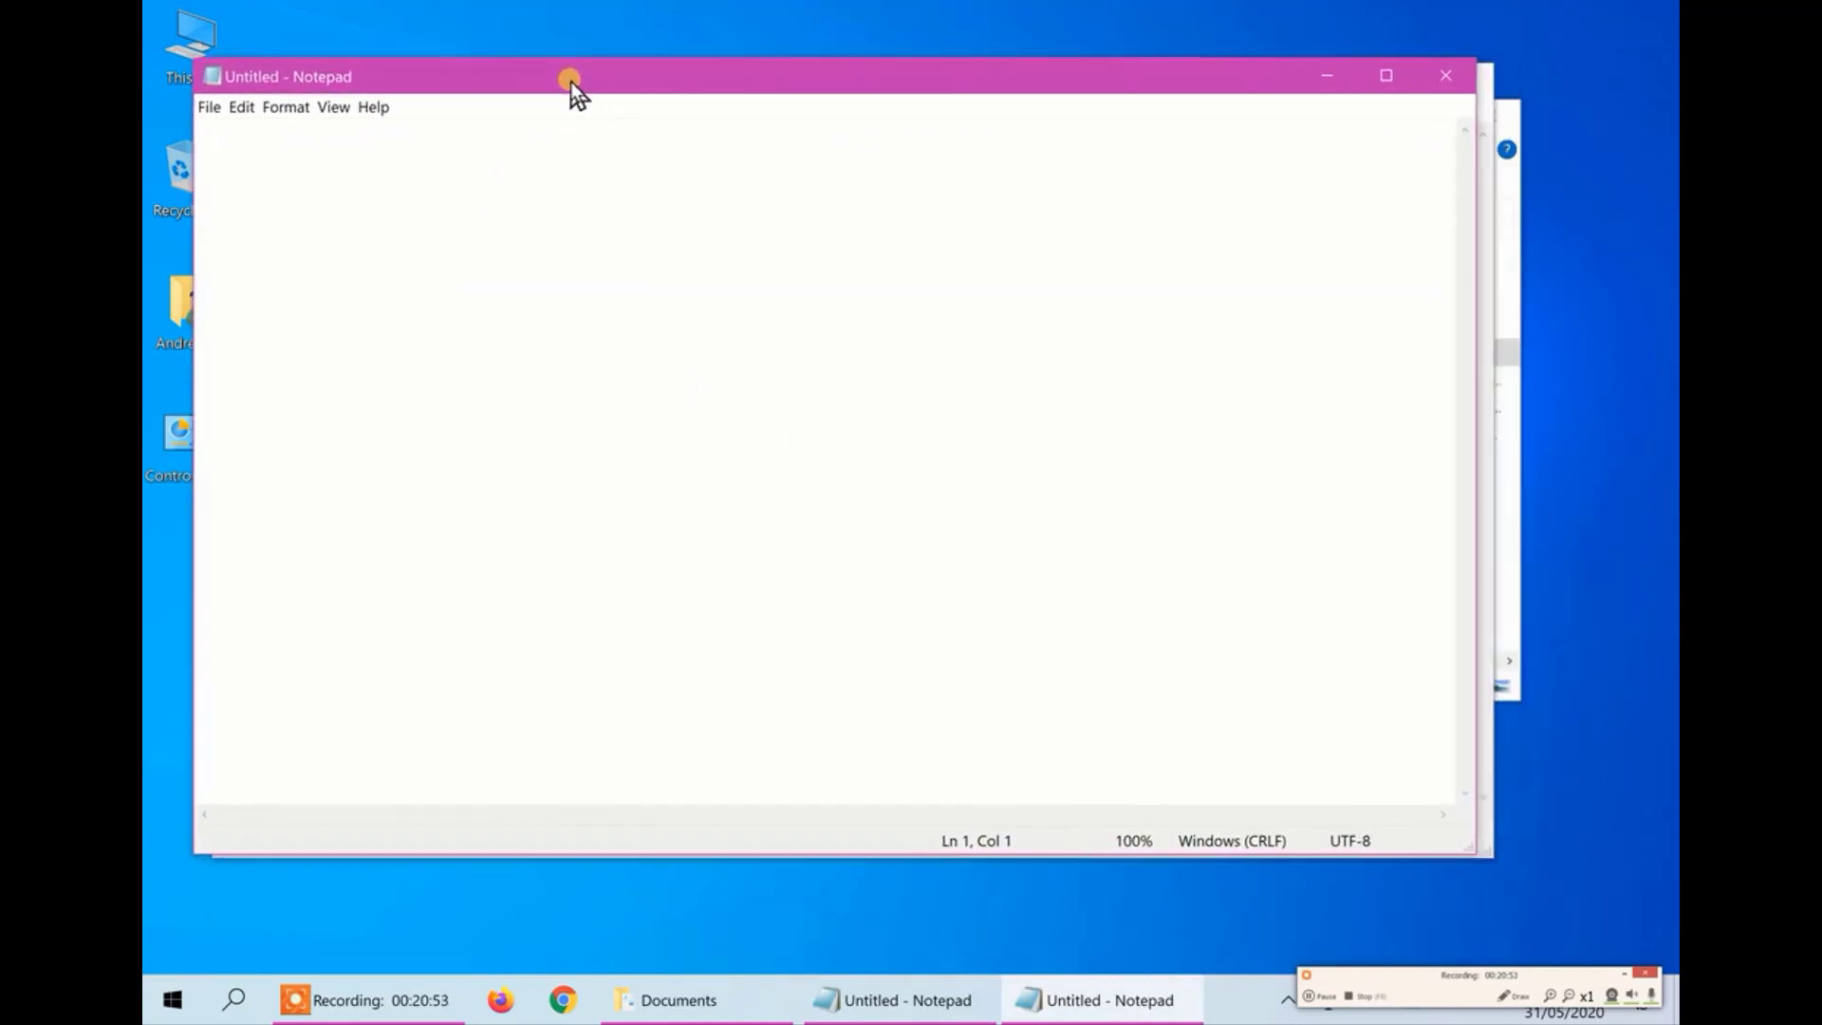
click(275, 112)
click(293, 132)
drag(1459, 846, 741, 507)
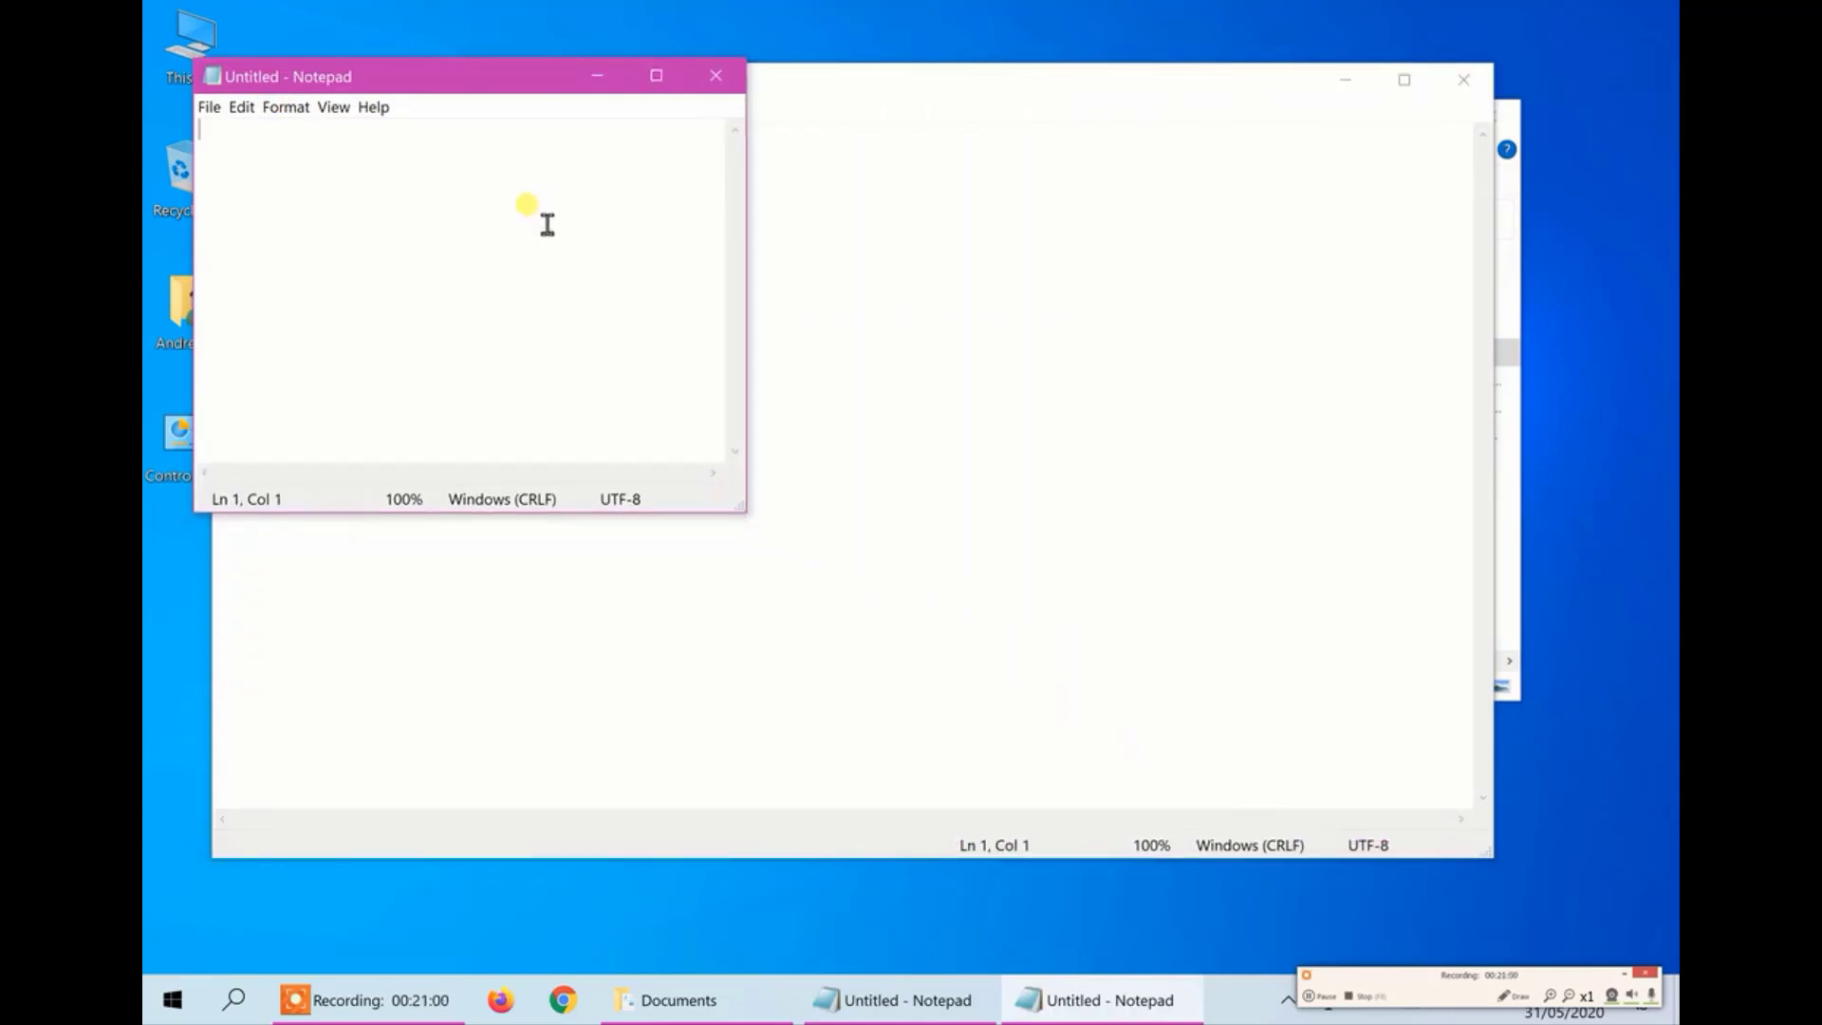
- Enter one long unbroken line in Notepad starting with "xdfgfd" followed by repeated g's, and return the view to its beginning
text(xdfgfdggggggggggggg)
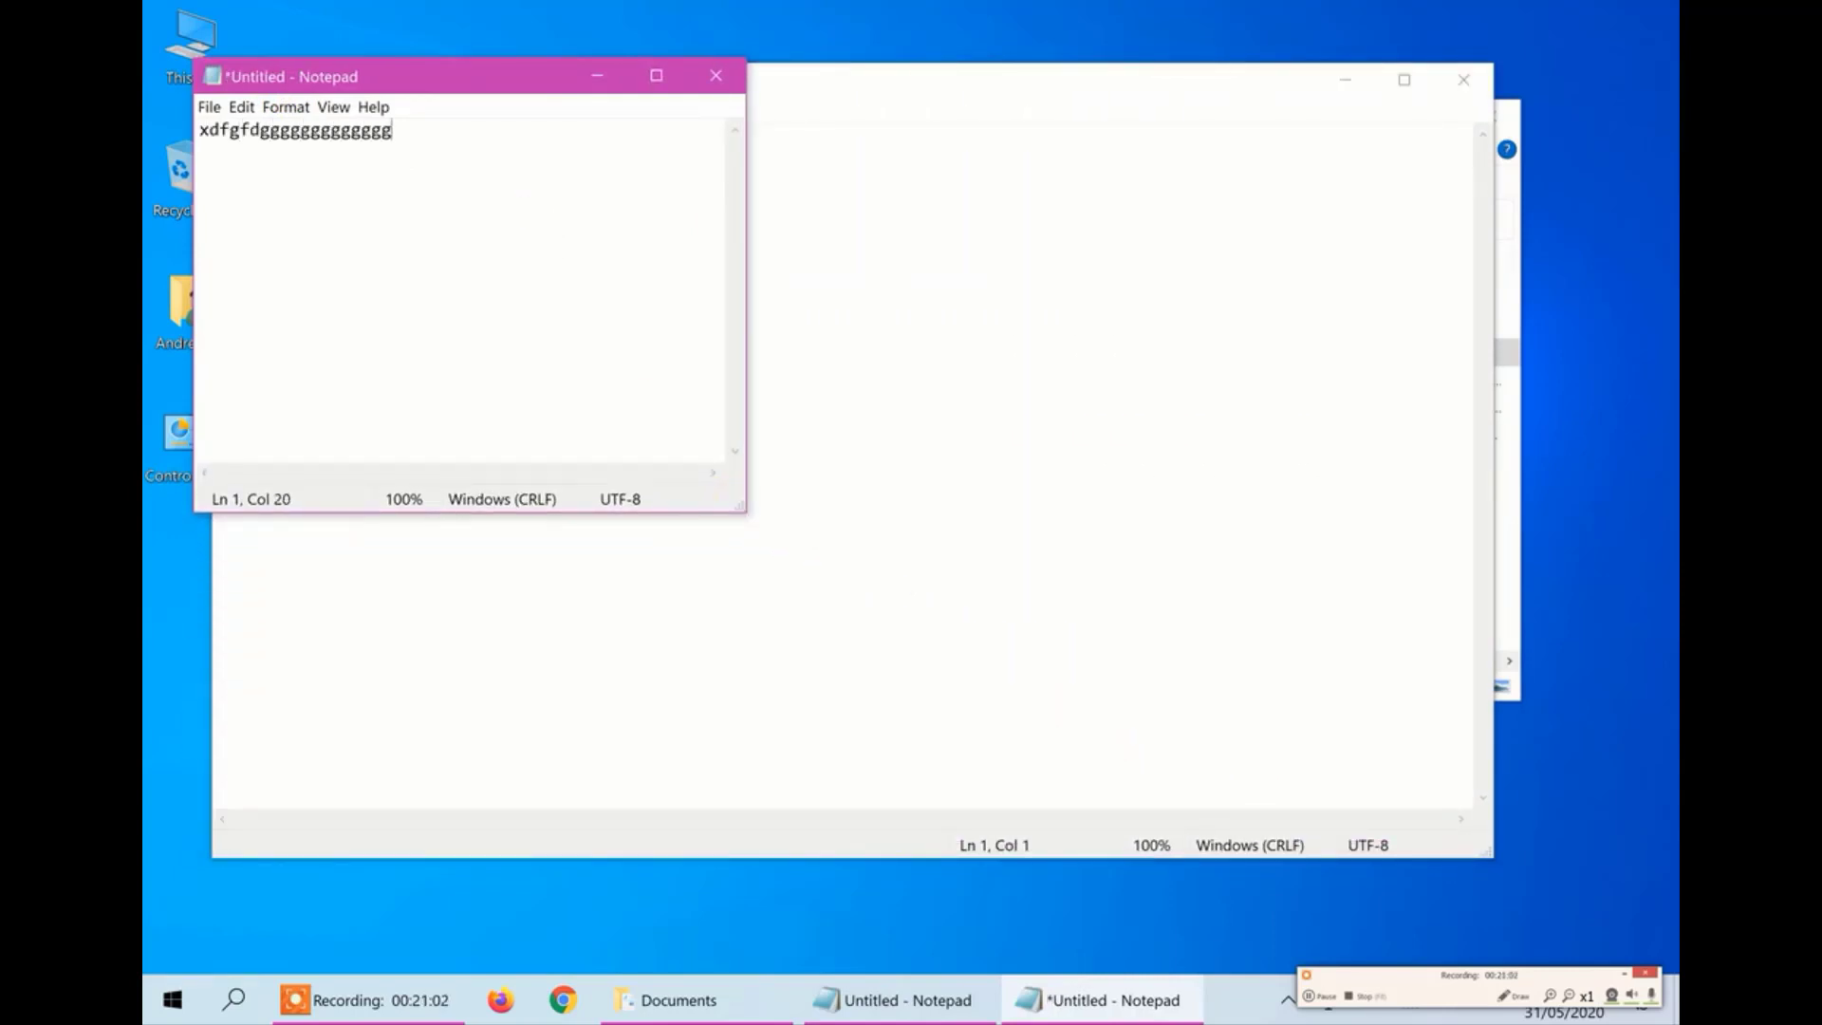
text(gggggggggggggggggggggggggggggggggggggggggggggggggggggggggggggggggg)
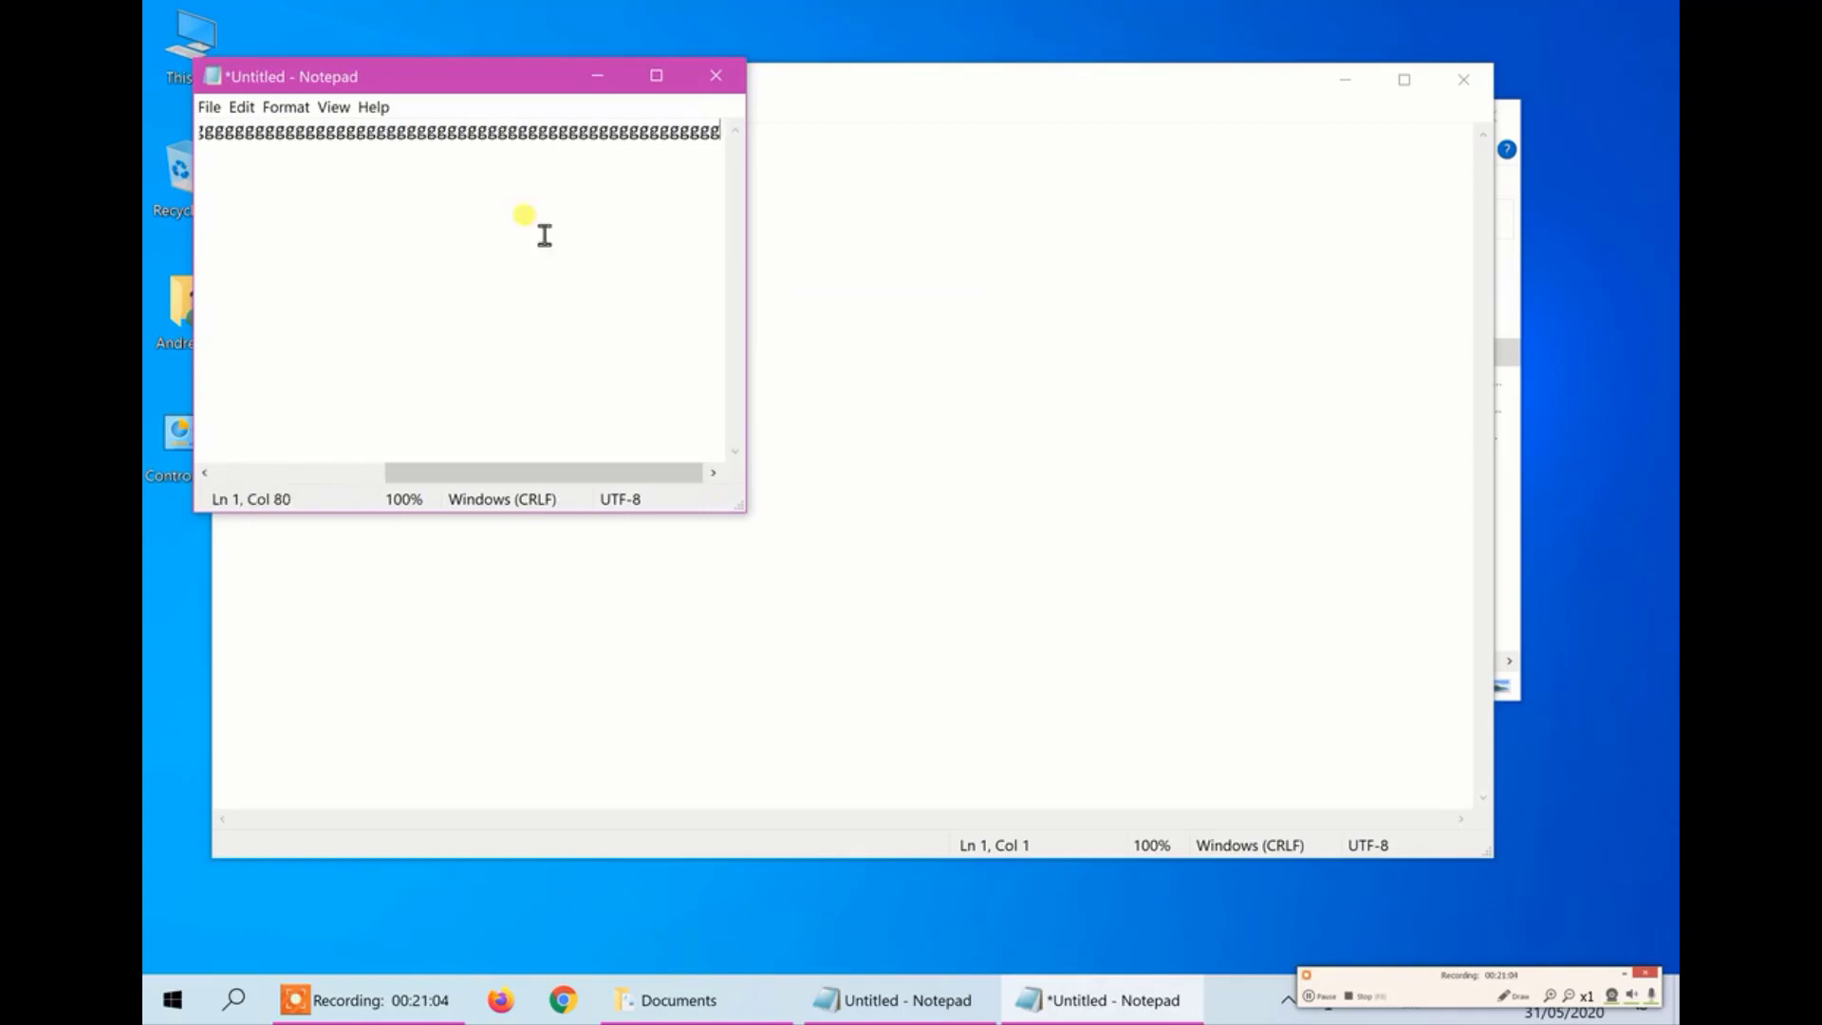
drag(602, 474, 227, 414)
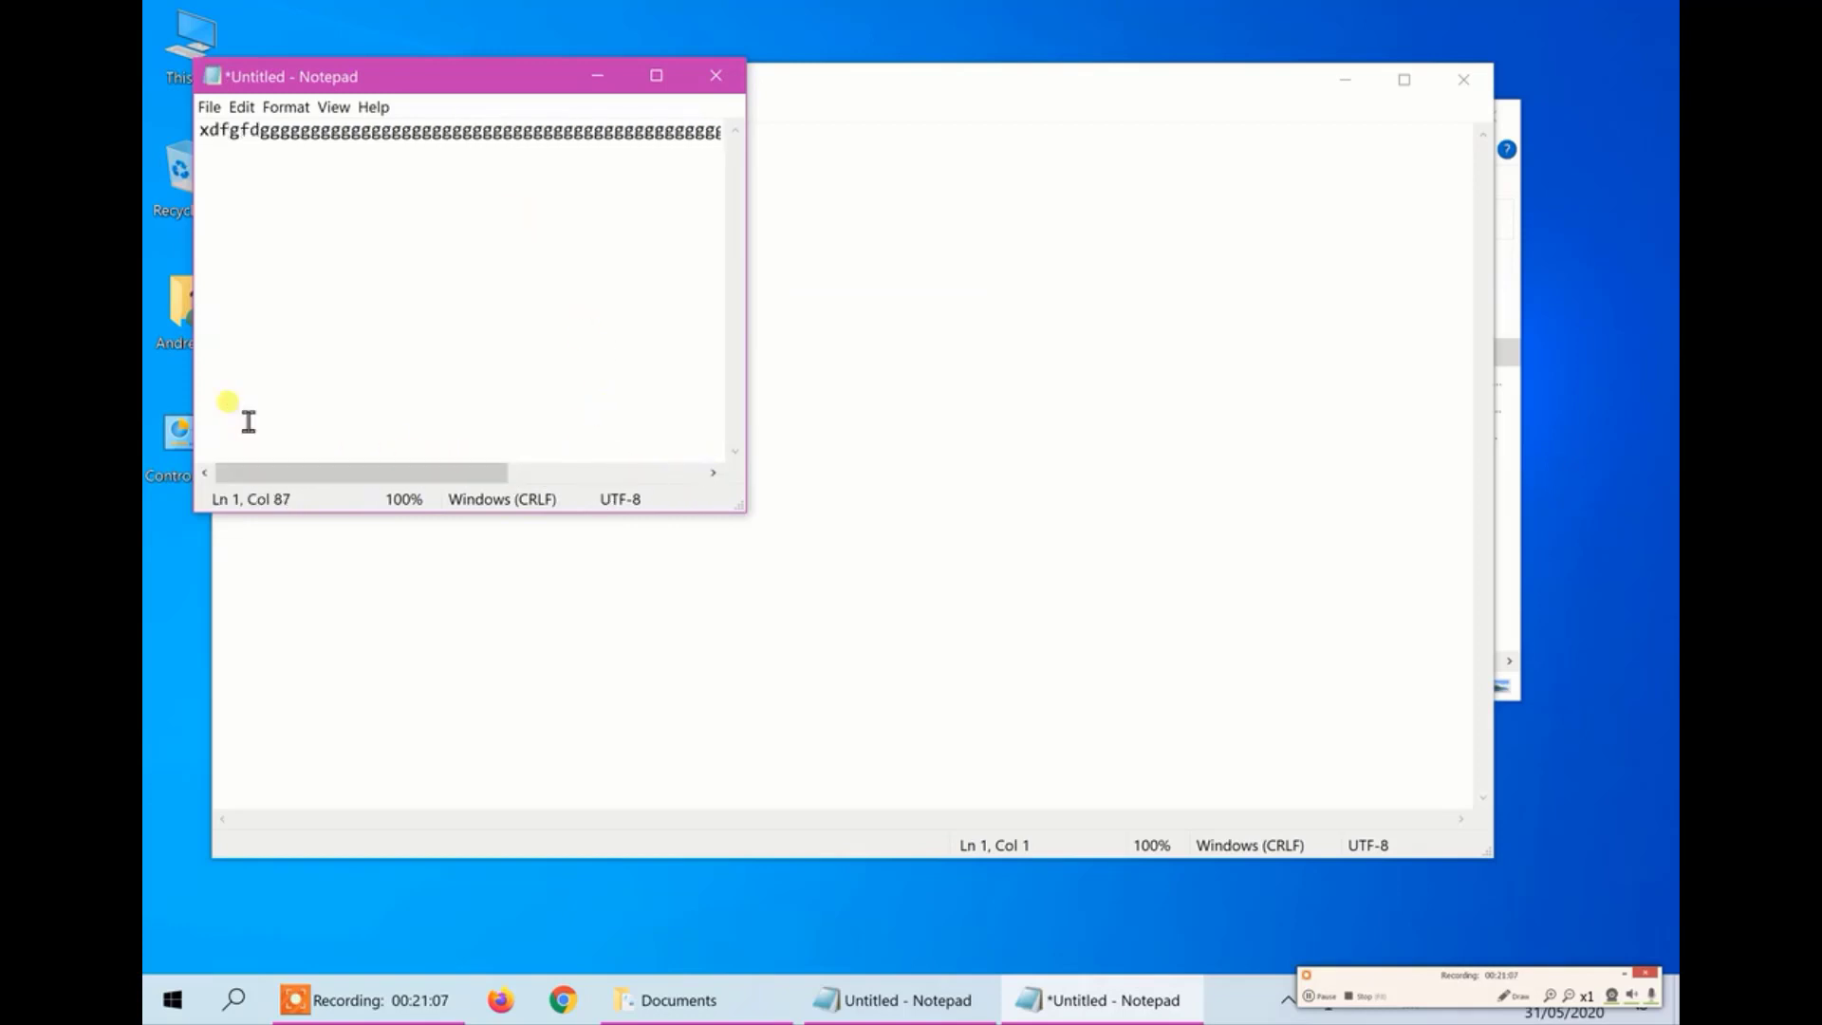
- Turn on Word Wrap in the small Notepad window and close it without saving the text
click(288, 109)
click(314, 132)
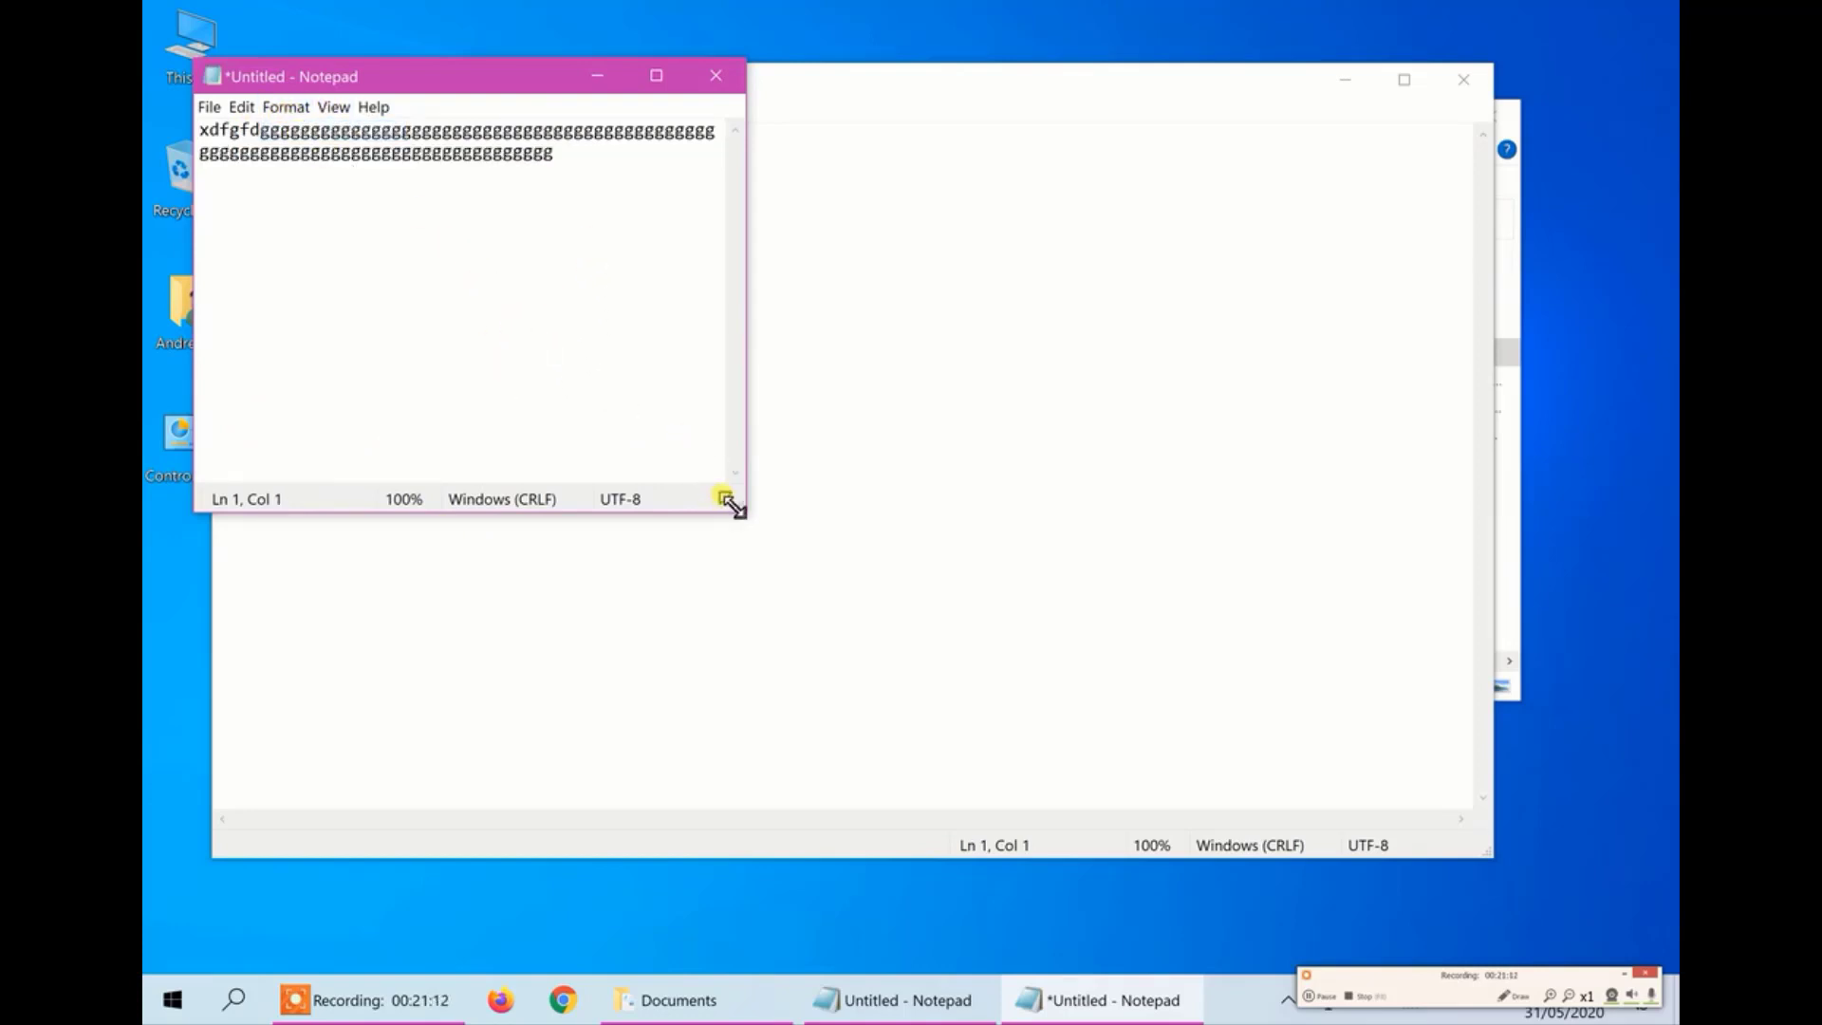
mouse_move(733, 510)
mouse_down()
mouse_move(793, 411)
mouse_move(845, 459)
mouse_move(655, 480)
mouse_move(707, 520)
mouse_move(710, 497)
mouse_up()
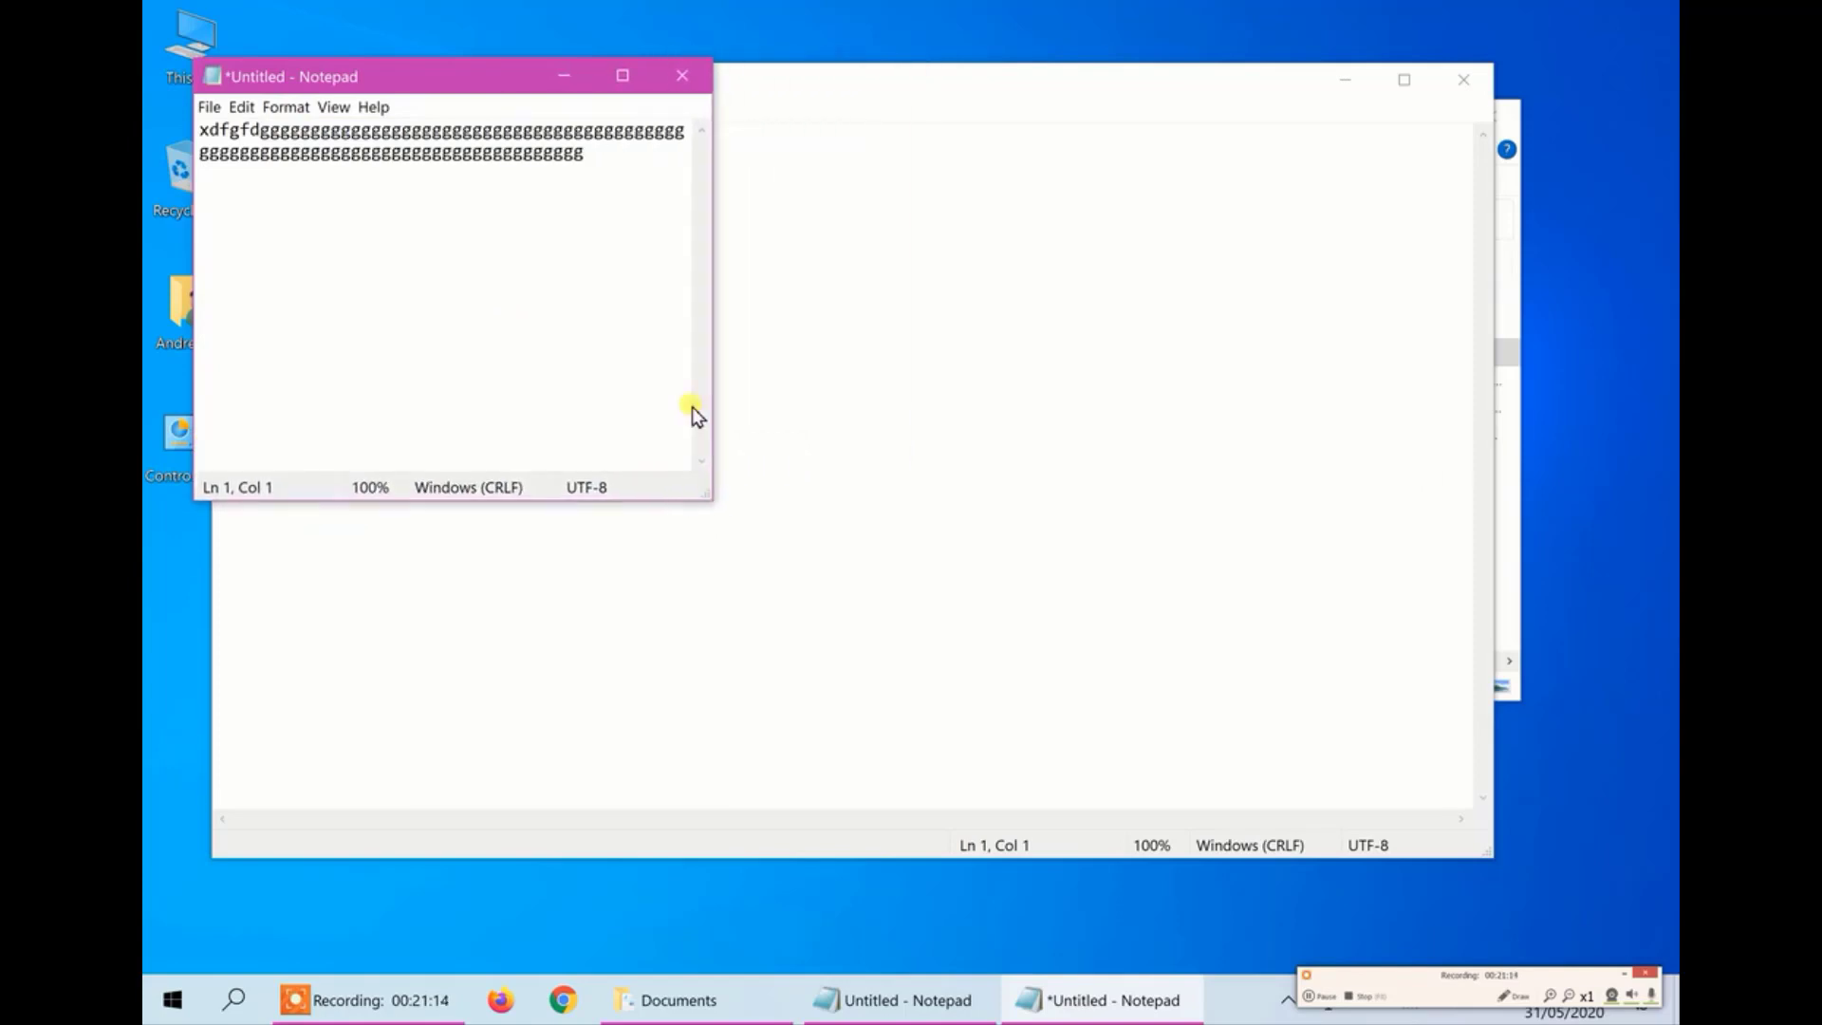
click(685, 76)
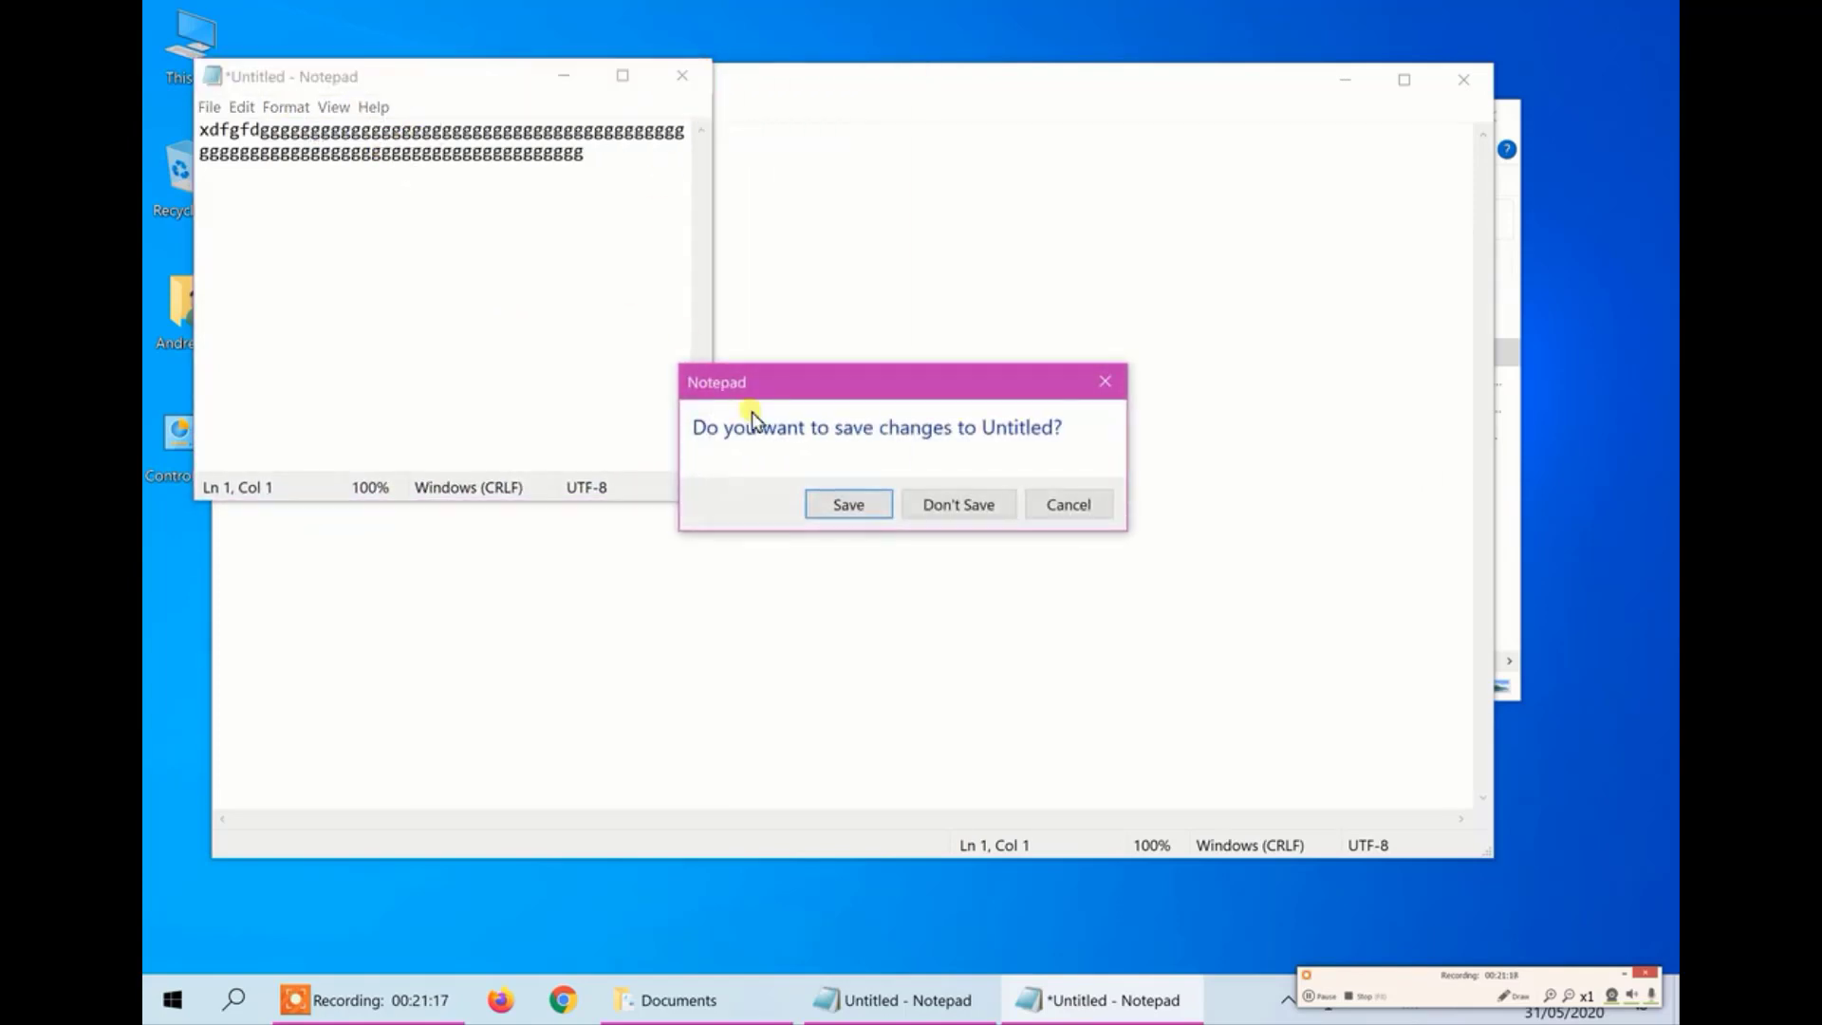
click(952, 505)
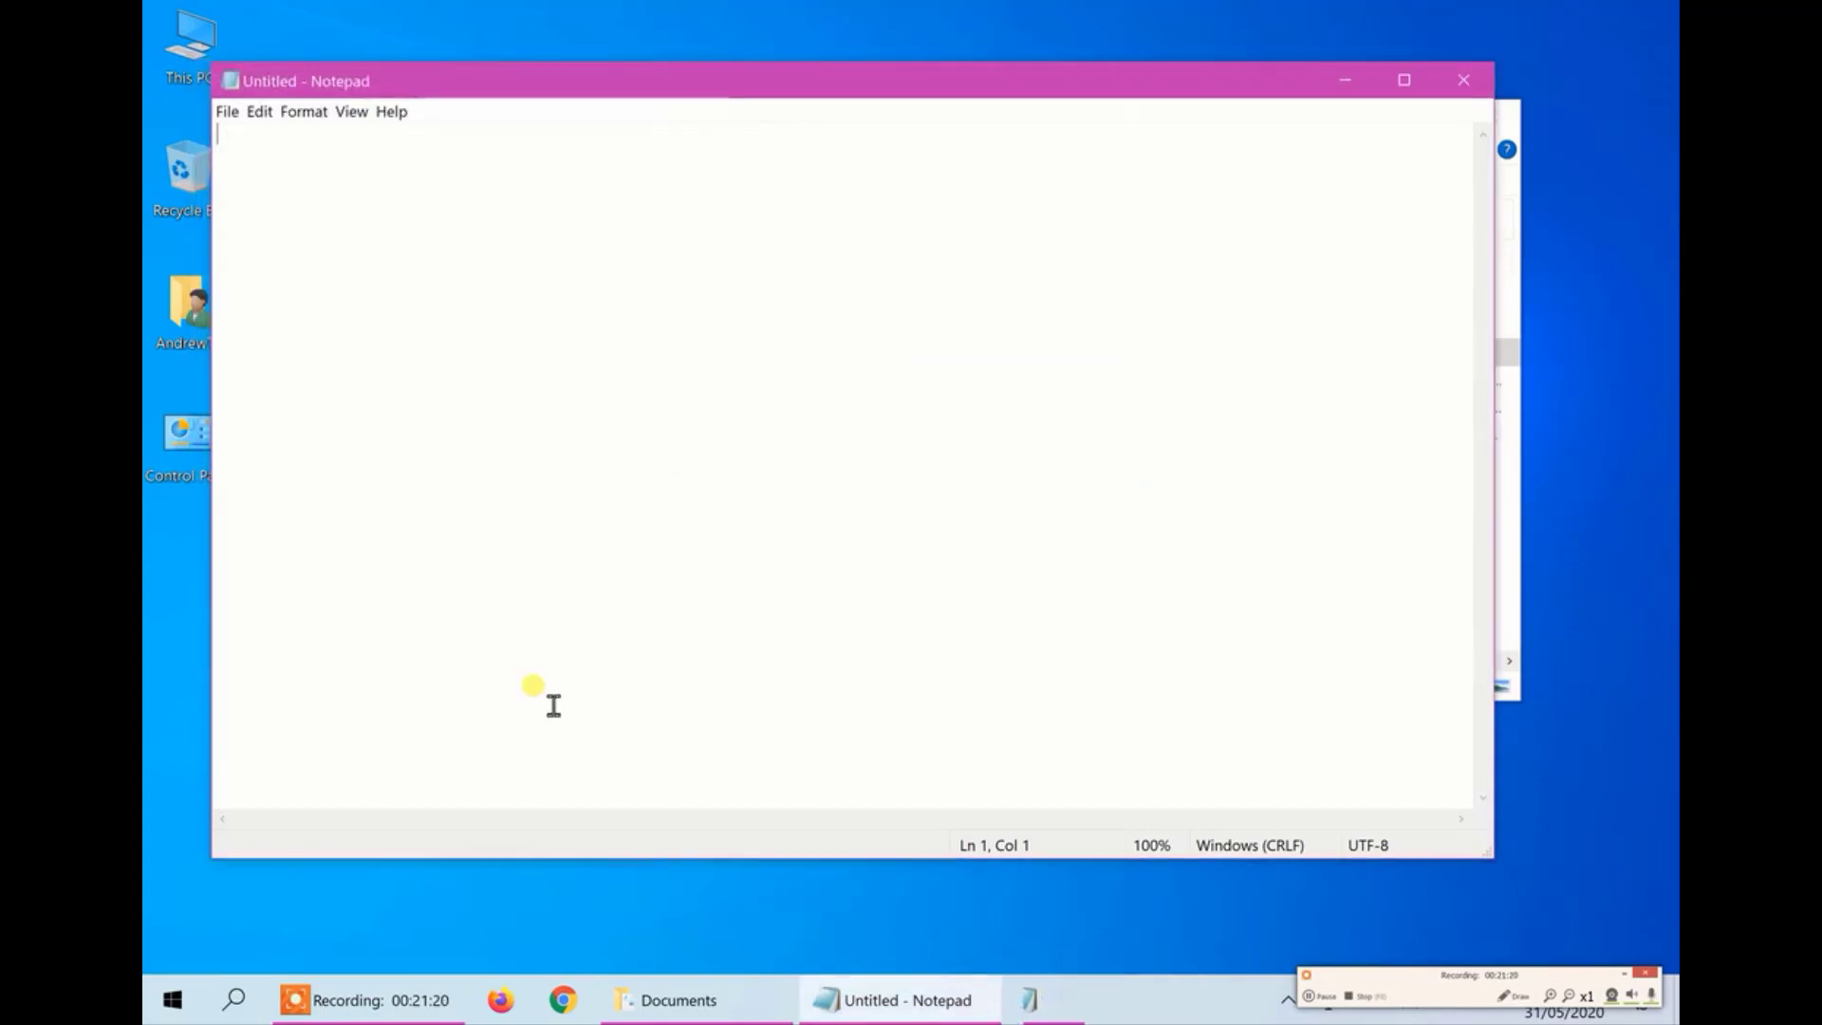
- Move the Notepad tile in Start to directly below the LibreOffice tile
click(171, 999)
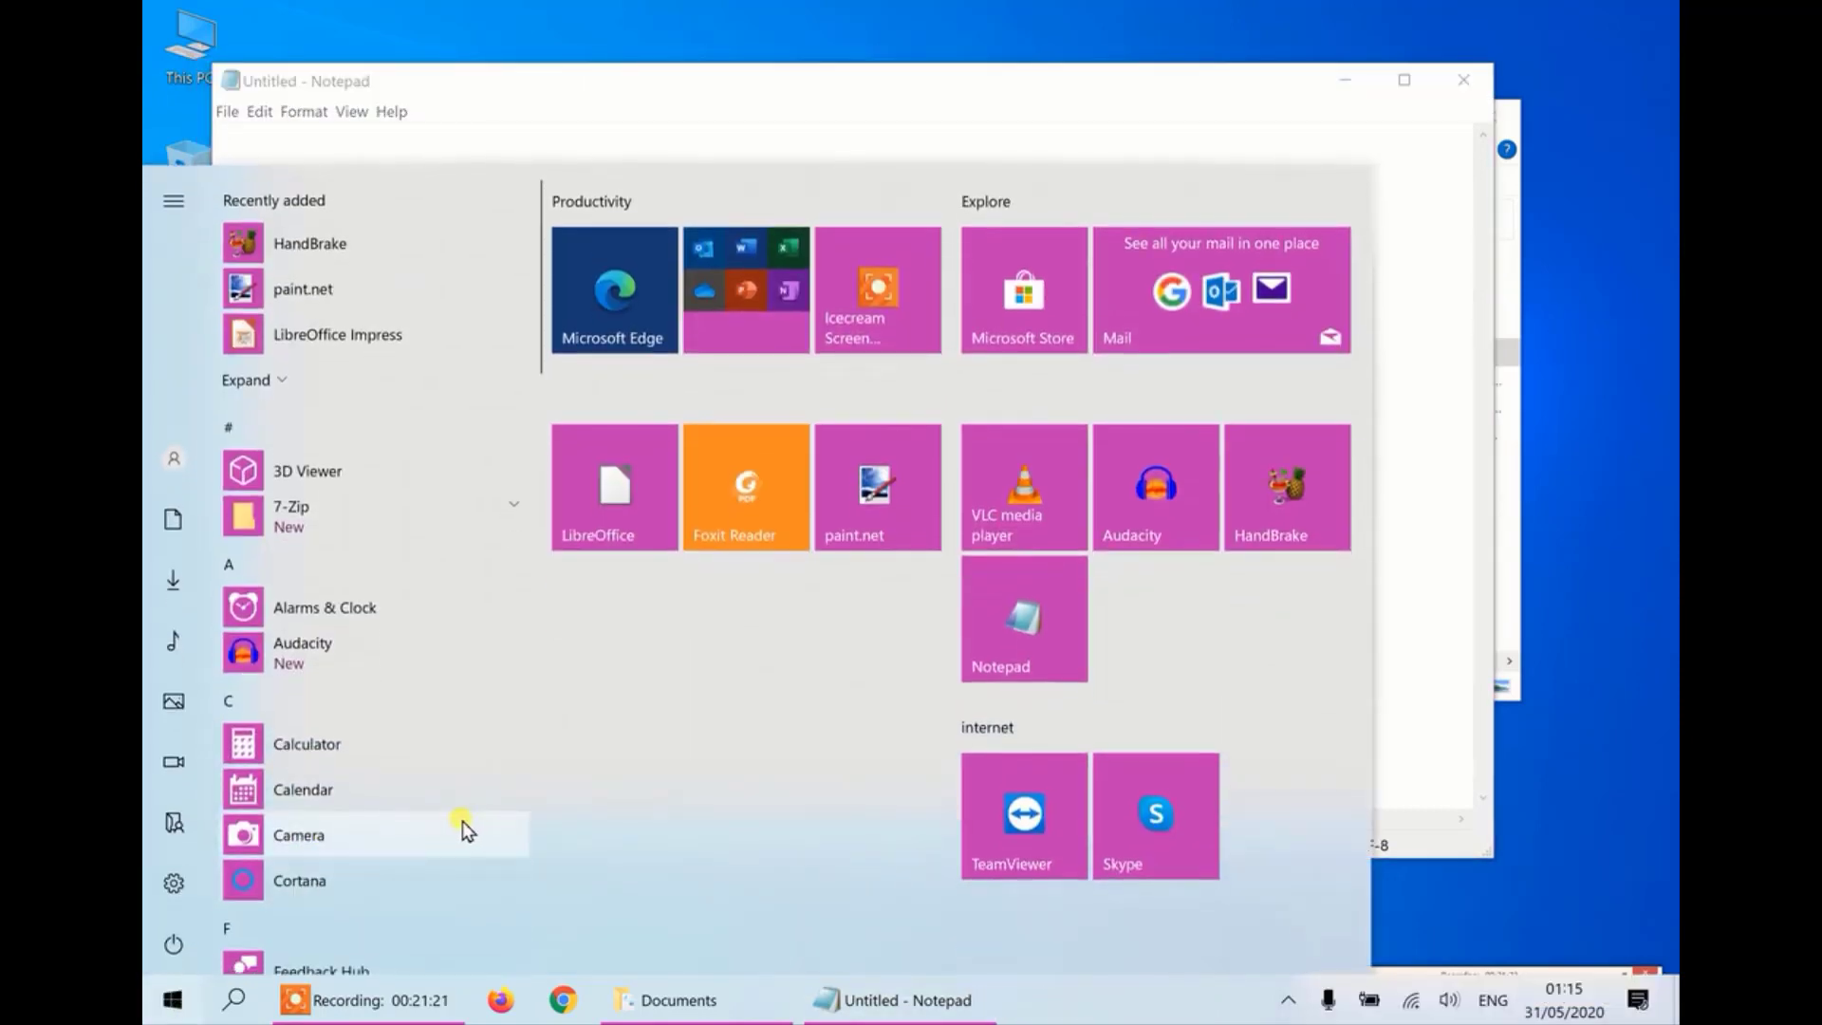
drag(1017, 628, 617, 614)
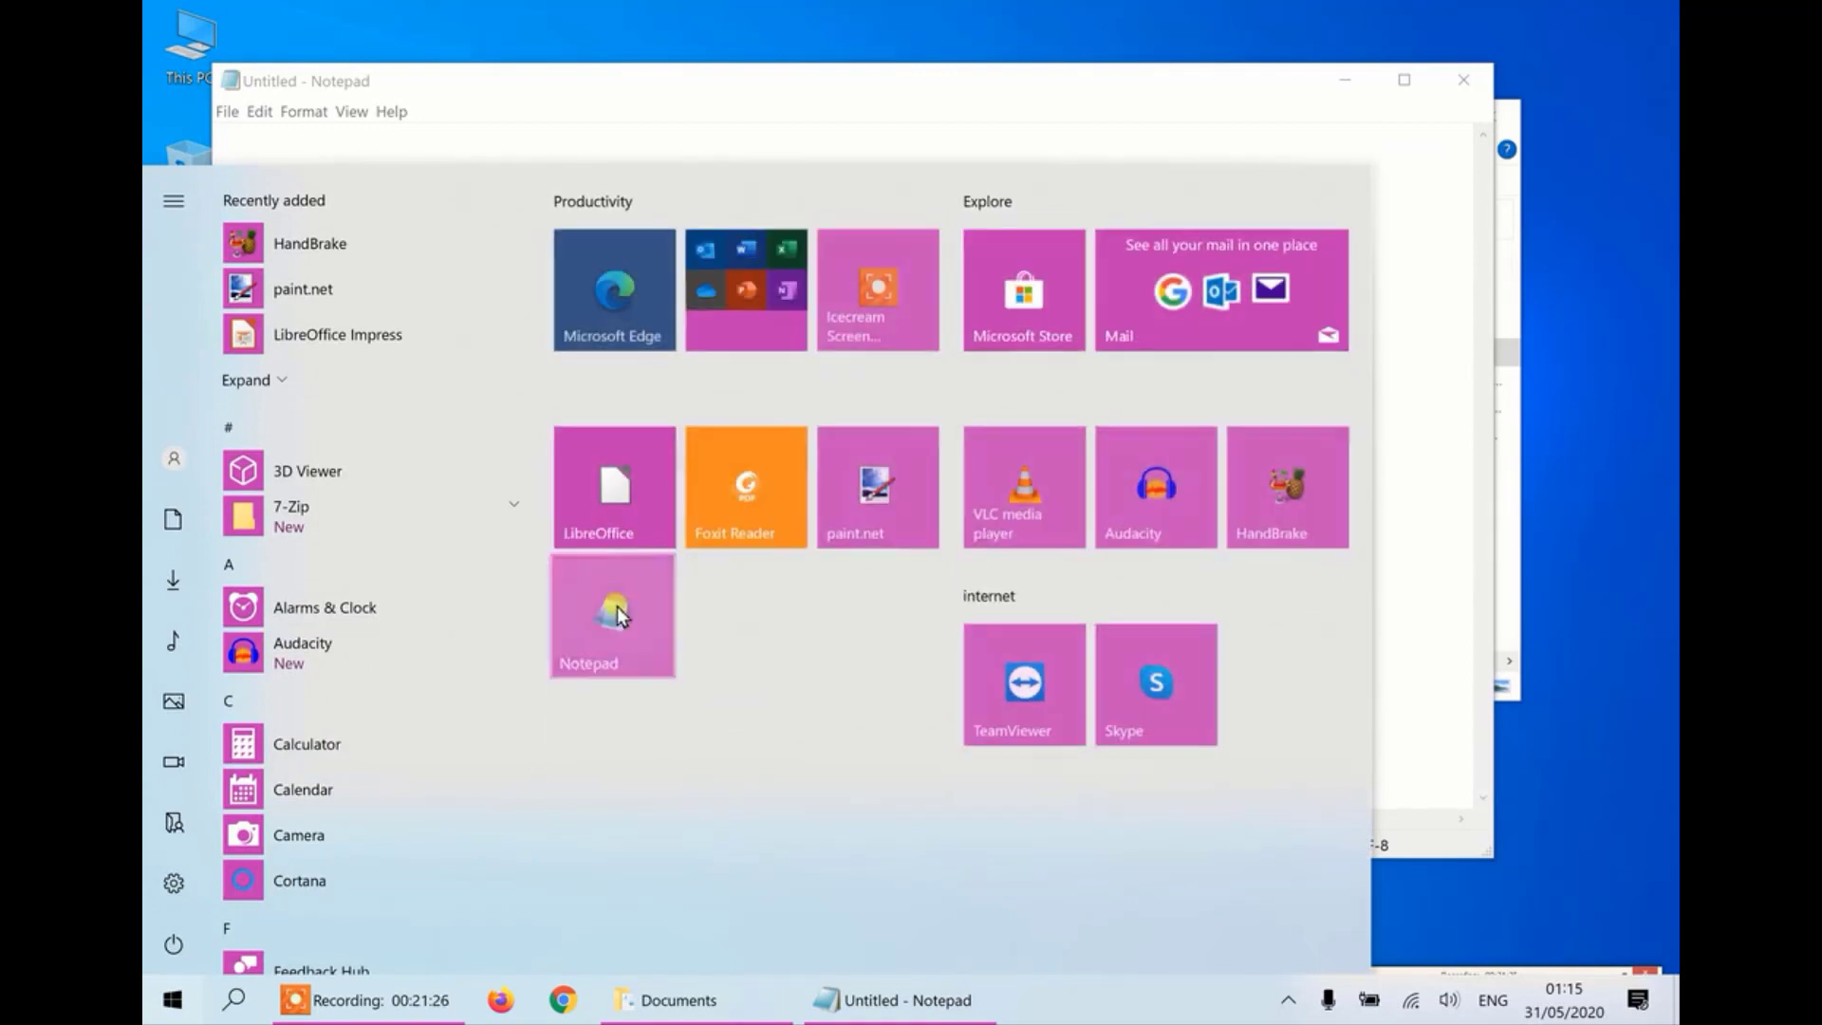
- Pin Windows Media Player from the Windows Accessories folder to Start
scroll(376, 572, down, 20)
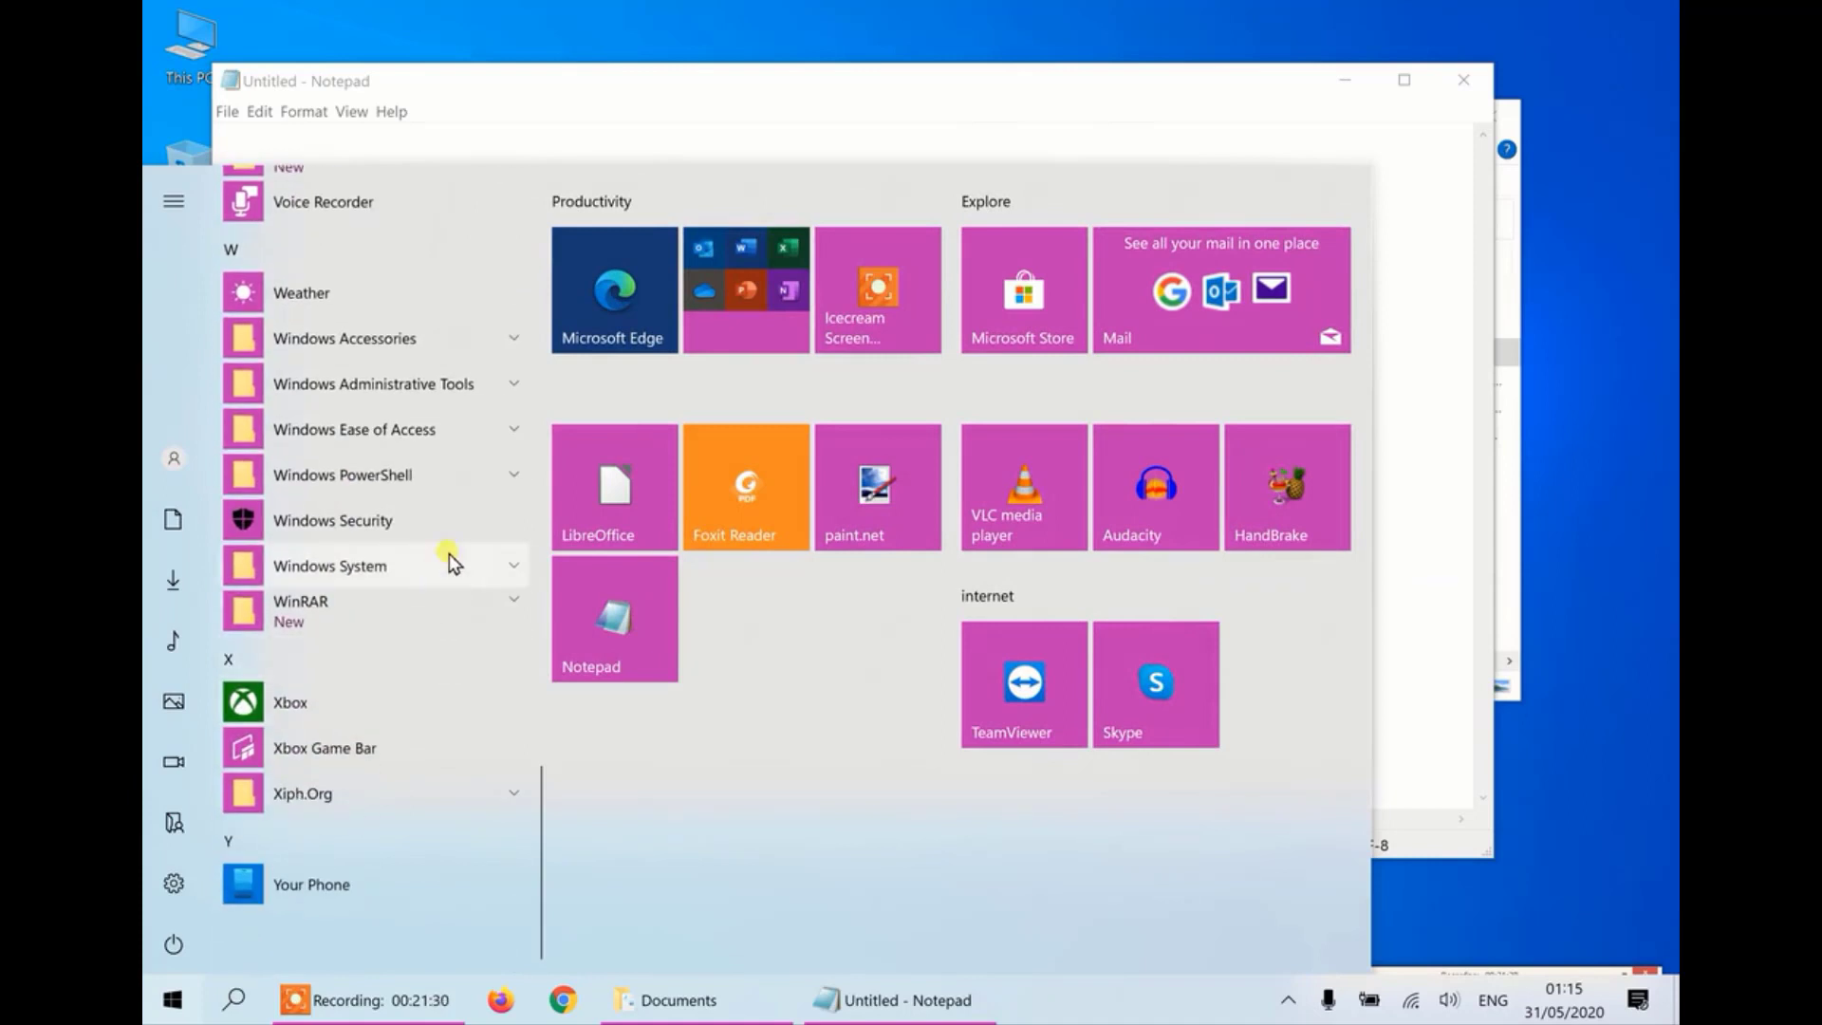
click(457, 345)
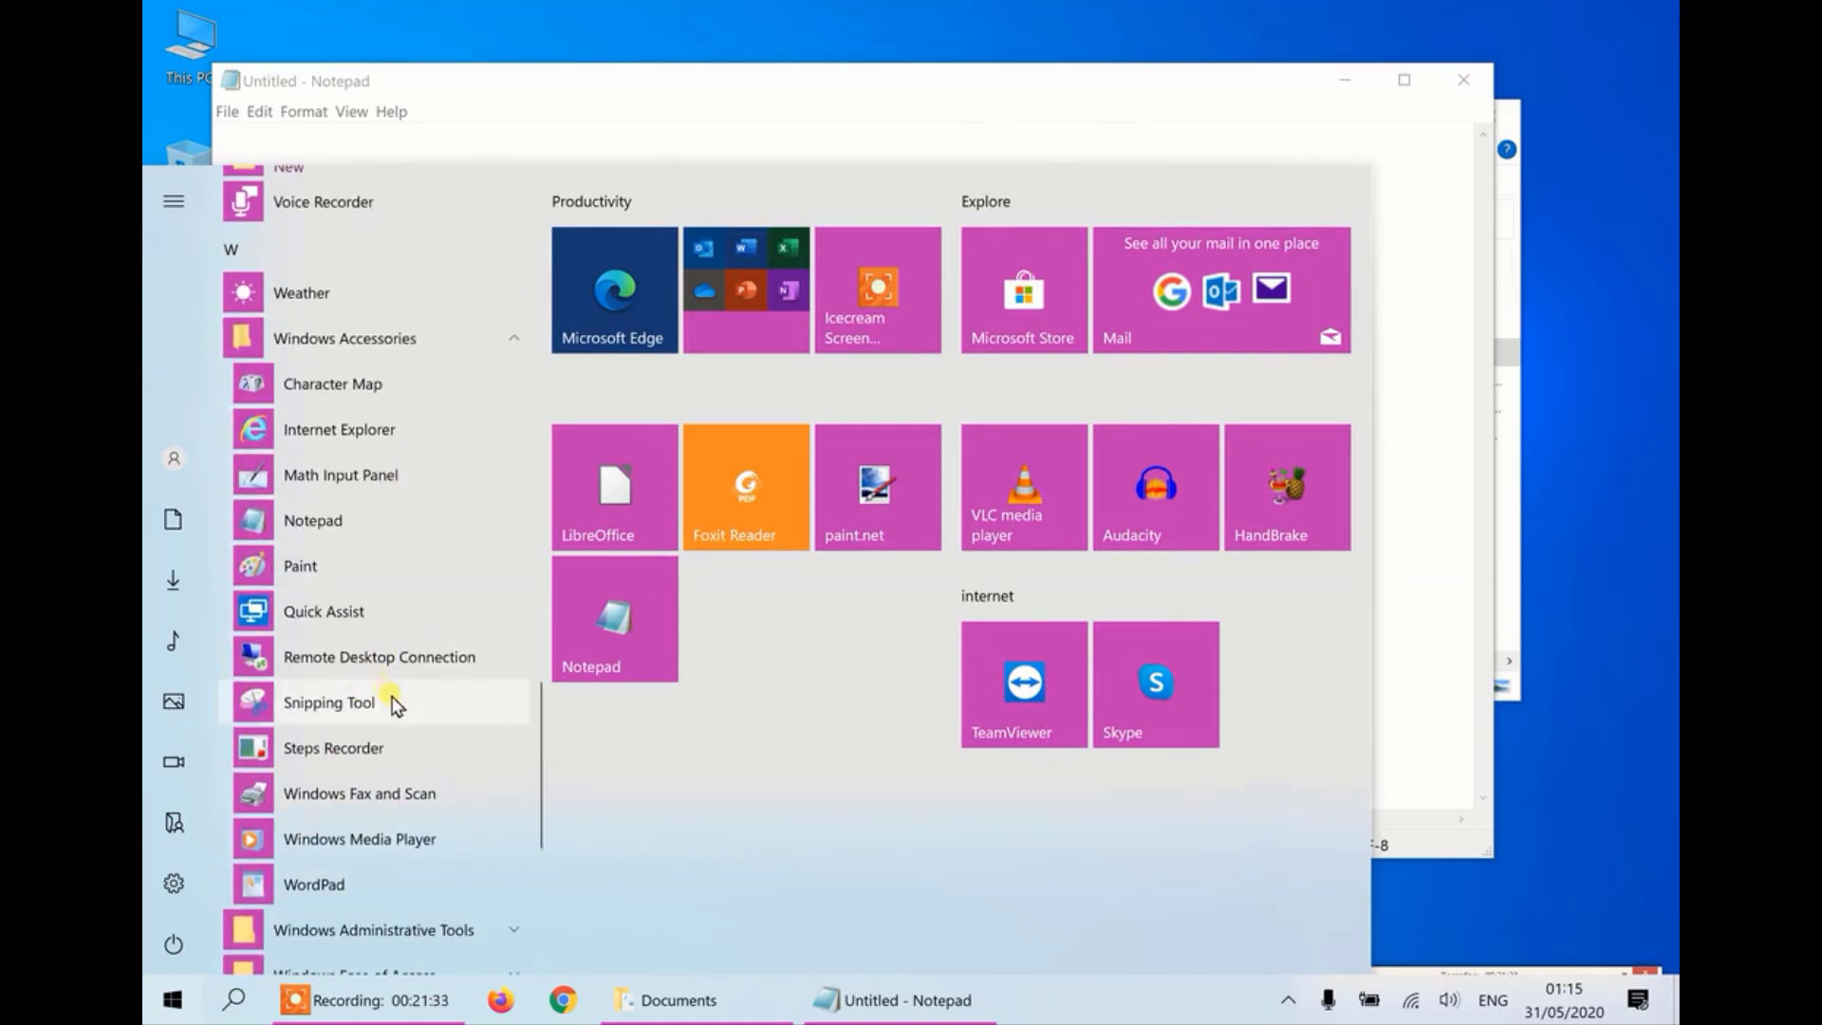
right_click(417, 842)
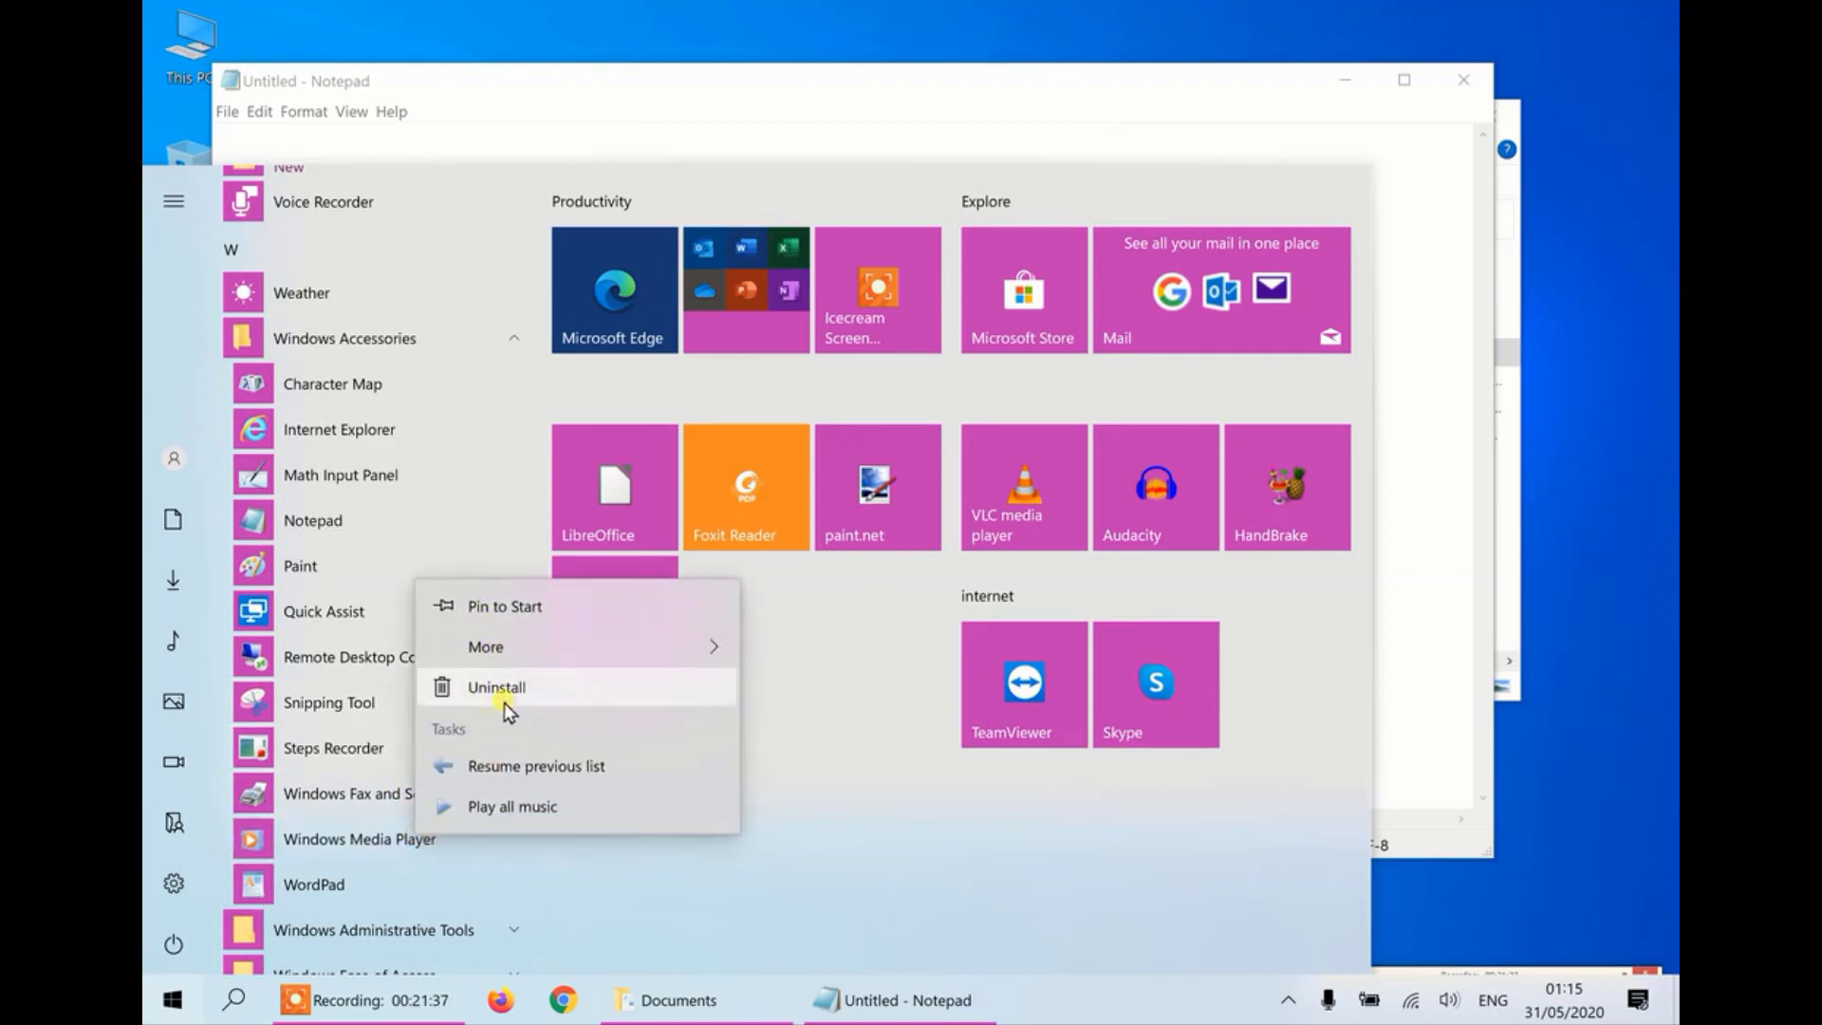
click(509, 611)
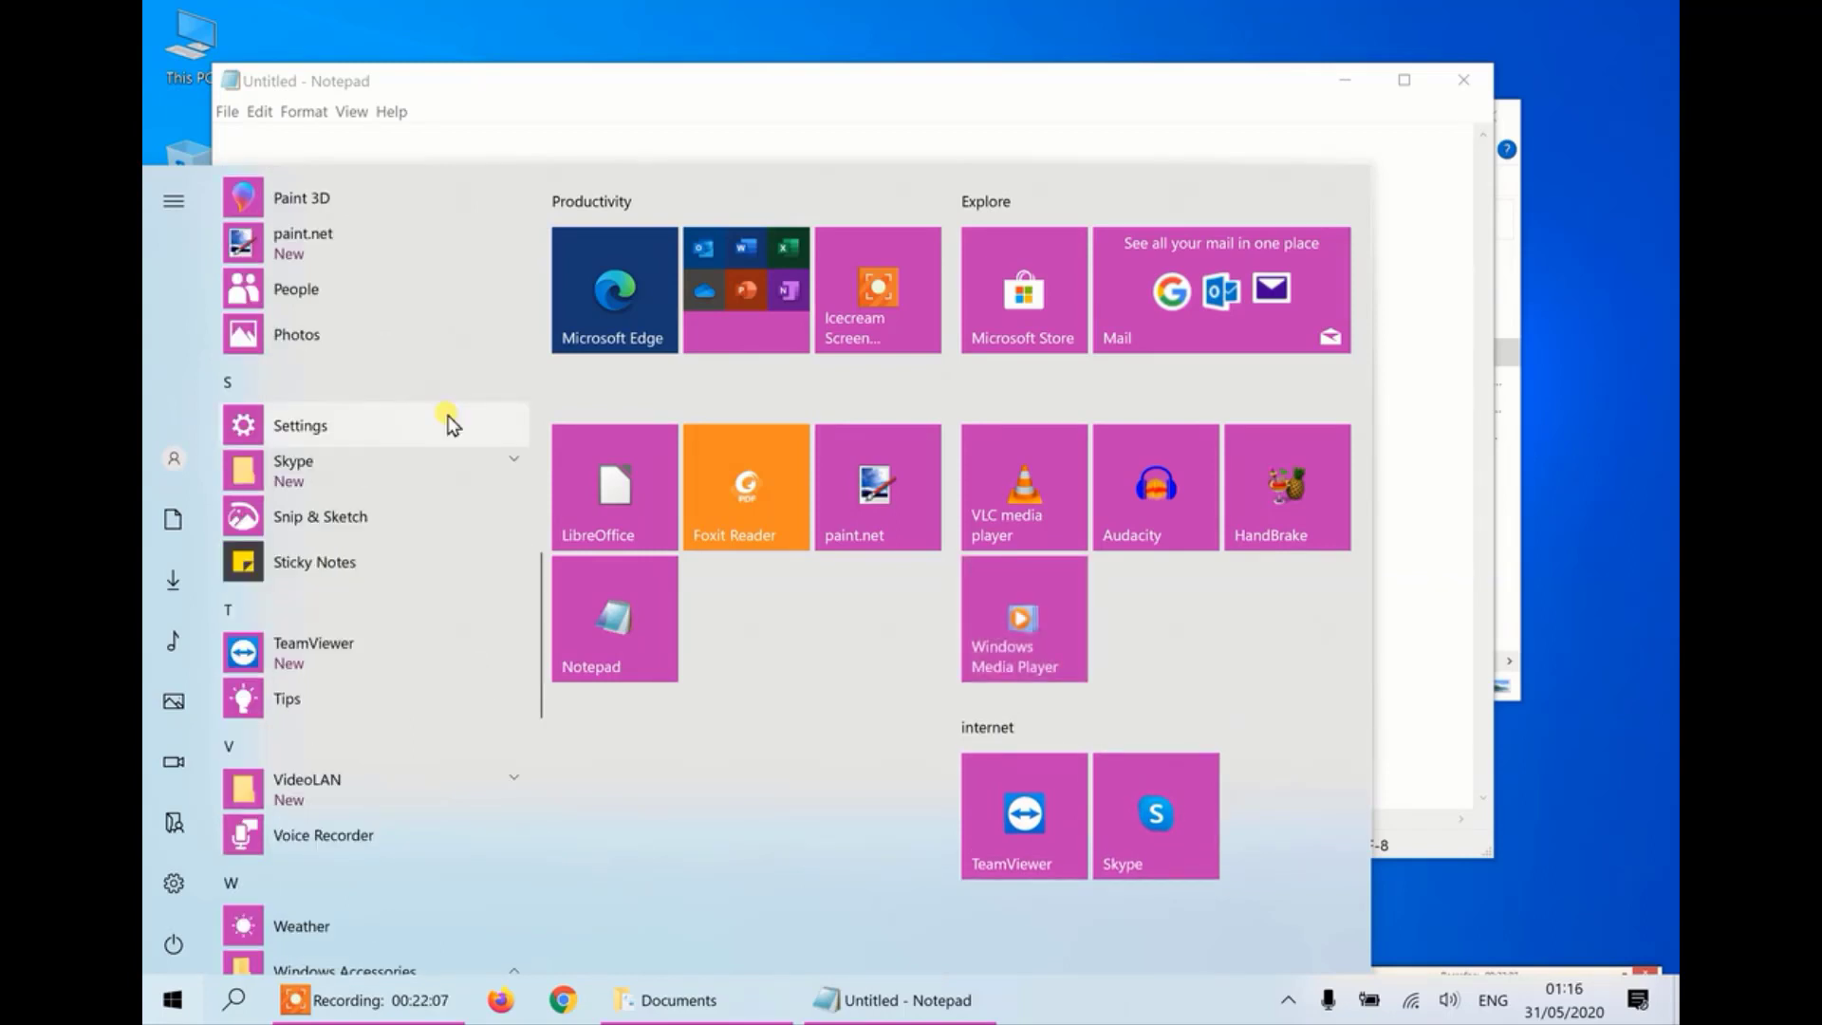
- Pin Snip & Sketch to Start and place its tile beside the Notepad tile
right_click(357, 522)
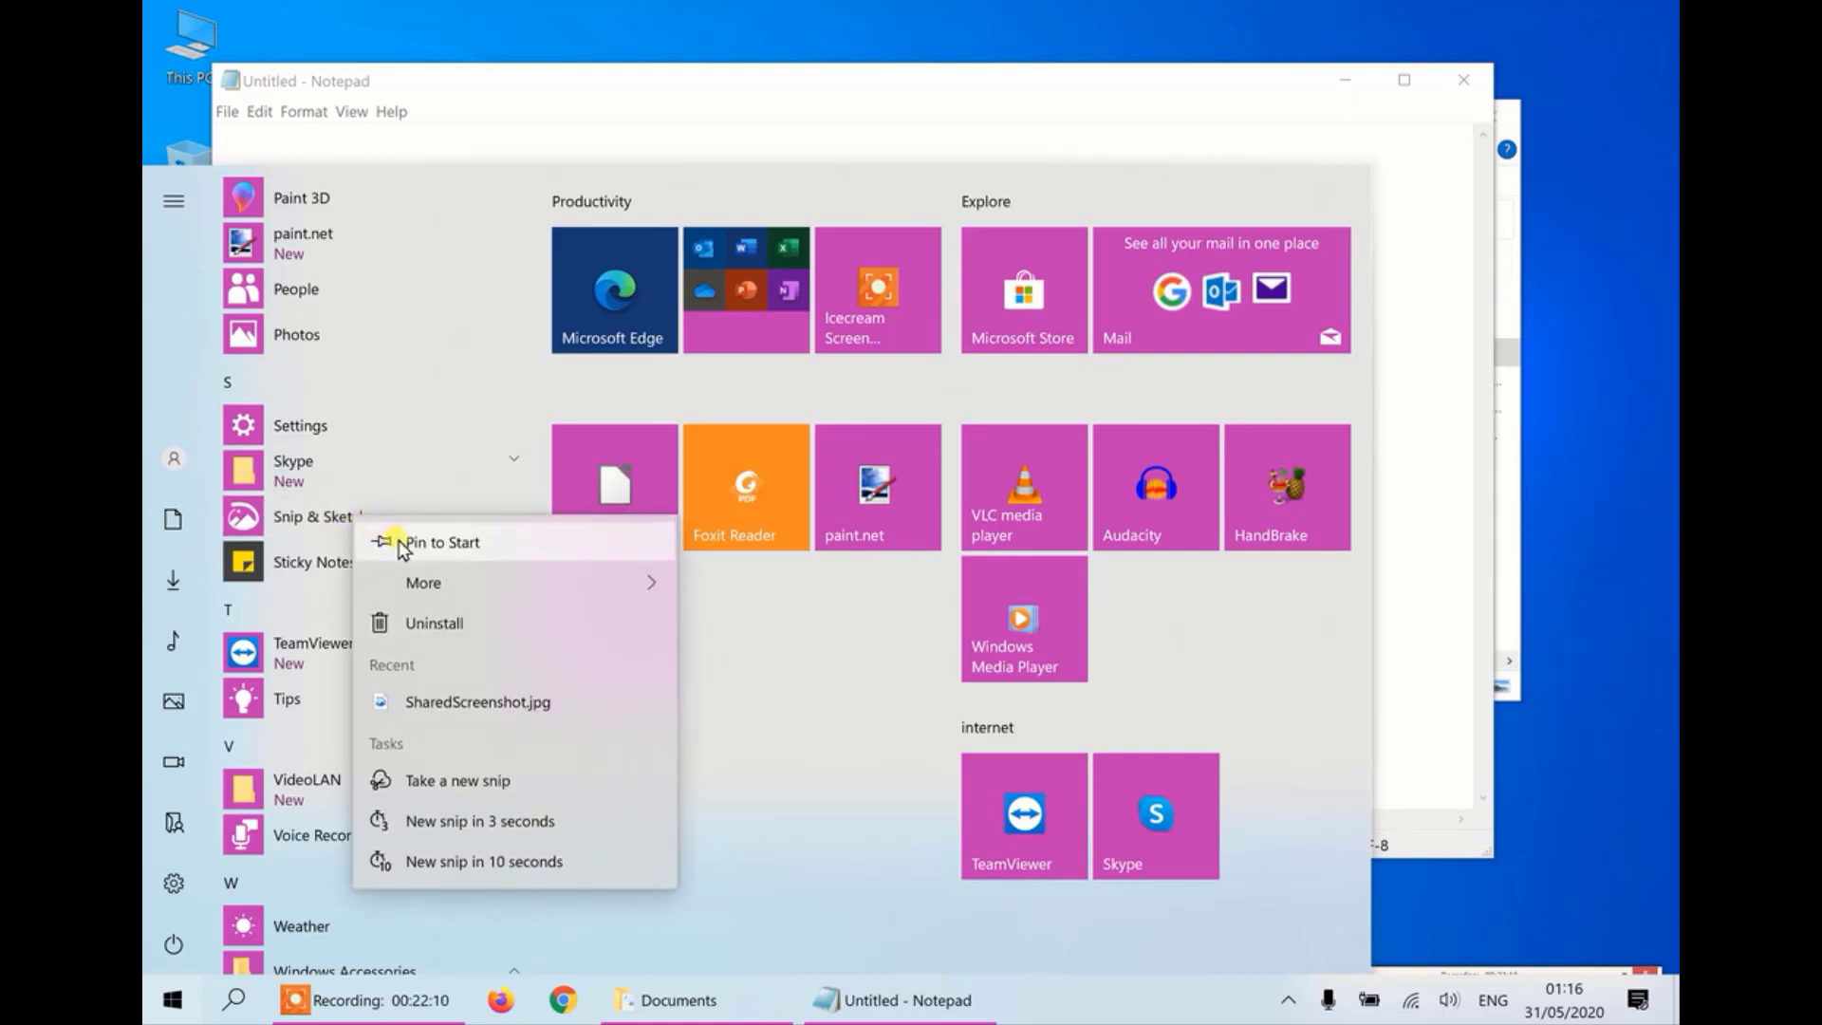
click(403, 549)
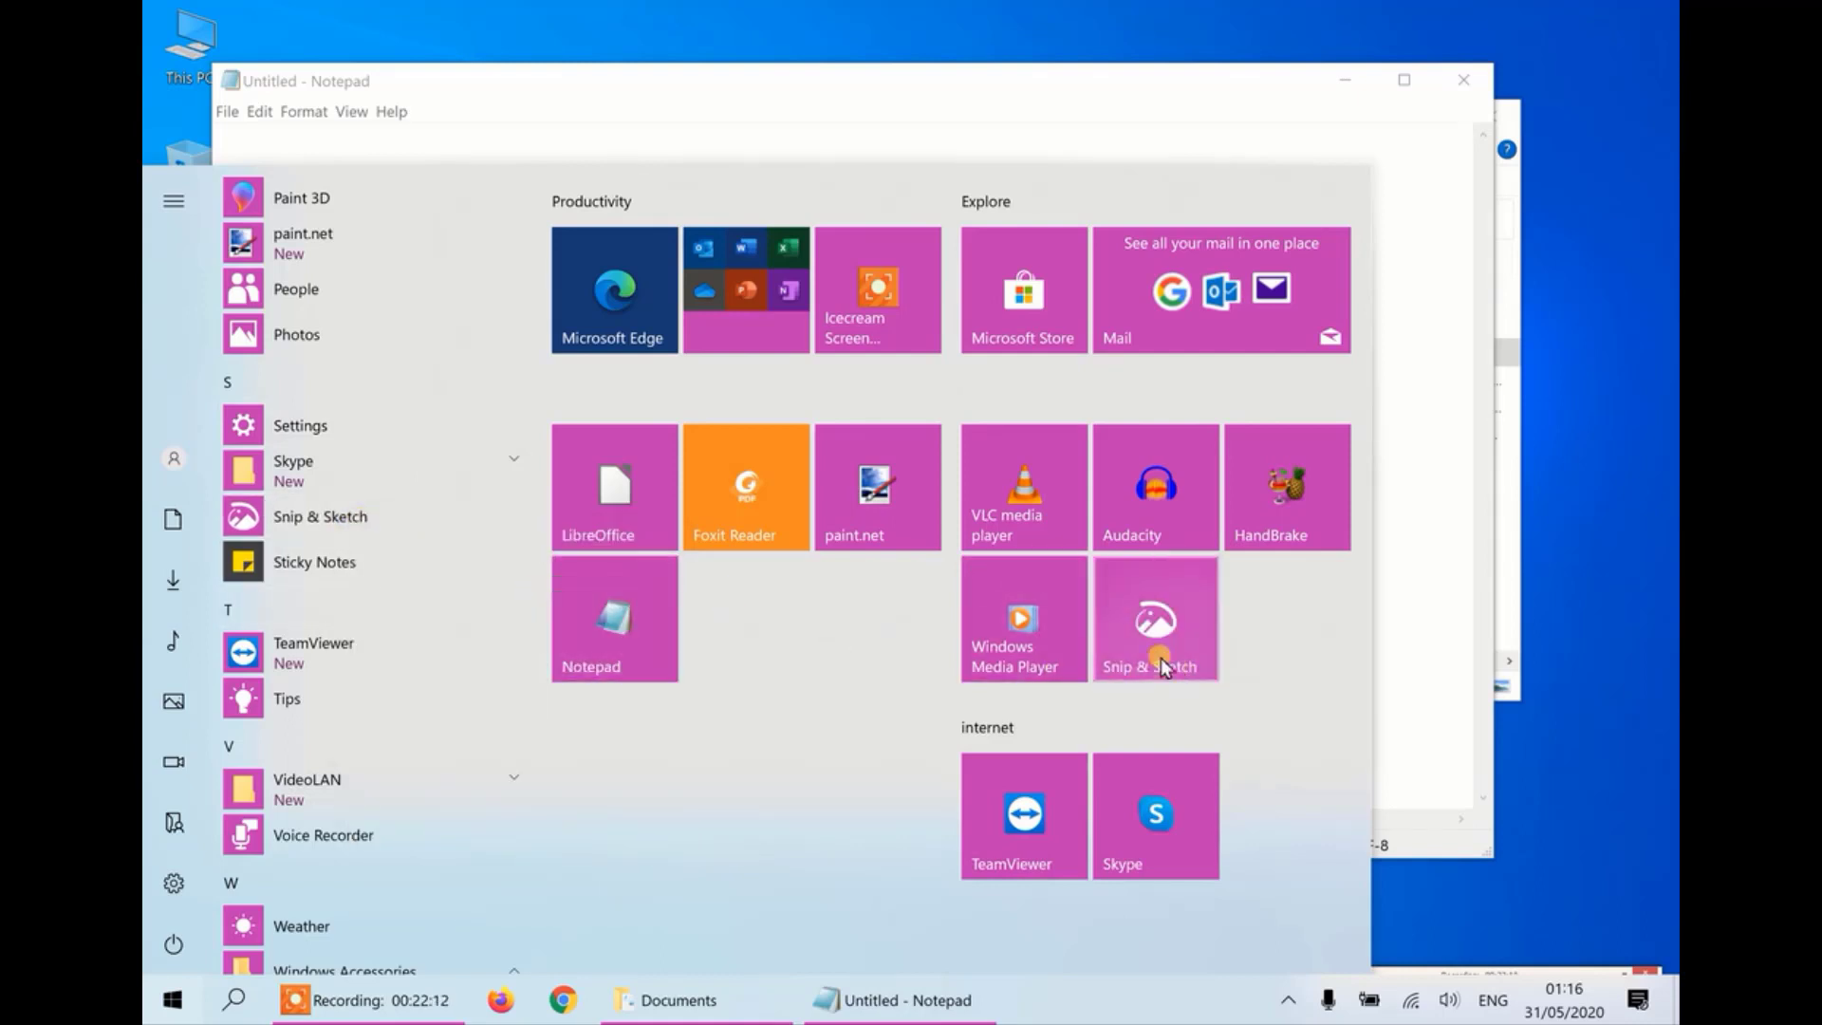
mouse_move(1156, 621)
mouse_down()
mouse_move(784, 638)
mouse_move(804, 630)
mouse_move(745, 633)
mouse_move(748, 617)
mouse_up()
- Launch Snip & Sketch and capture a rectangular snip covering the lower part of the Notepad window and adjoining desktop
click(749, 614)
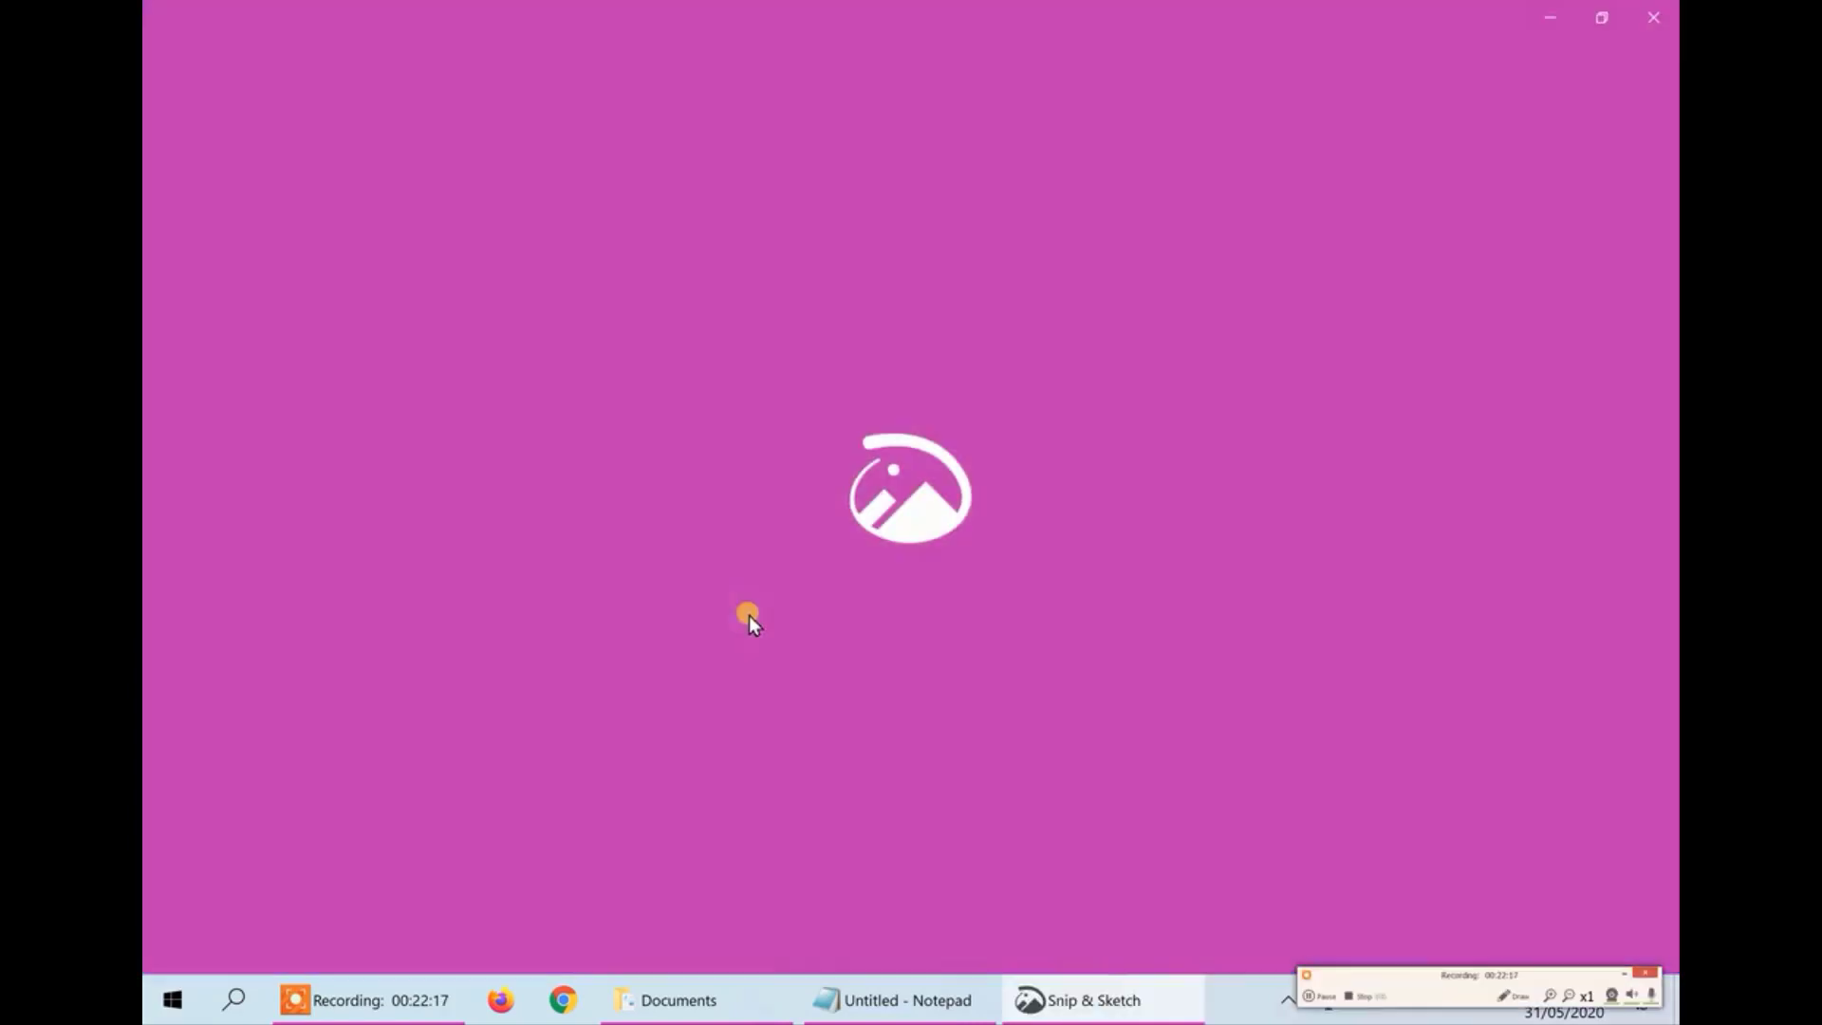
mouse_move(841, 19)
mouse_down()
mouse_move(920, 96)
mouse_move(888, 138)
mouse_up()
click(453, 186)
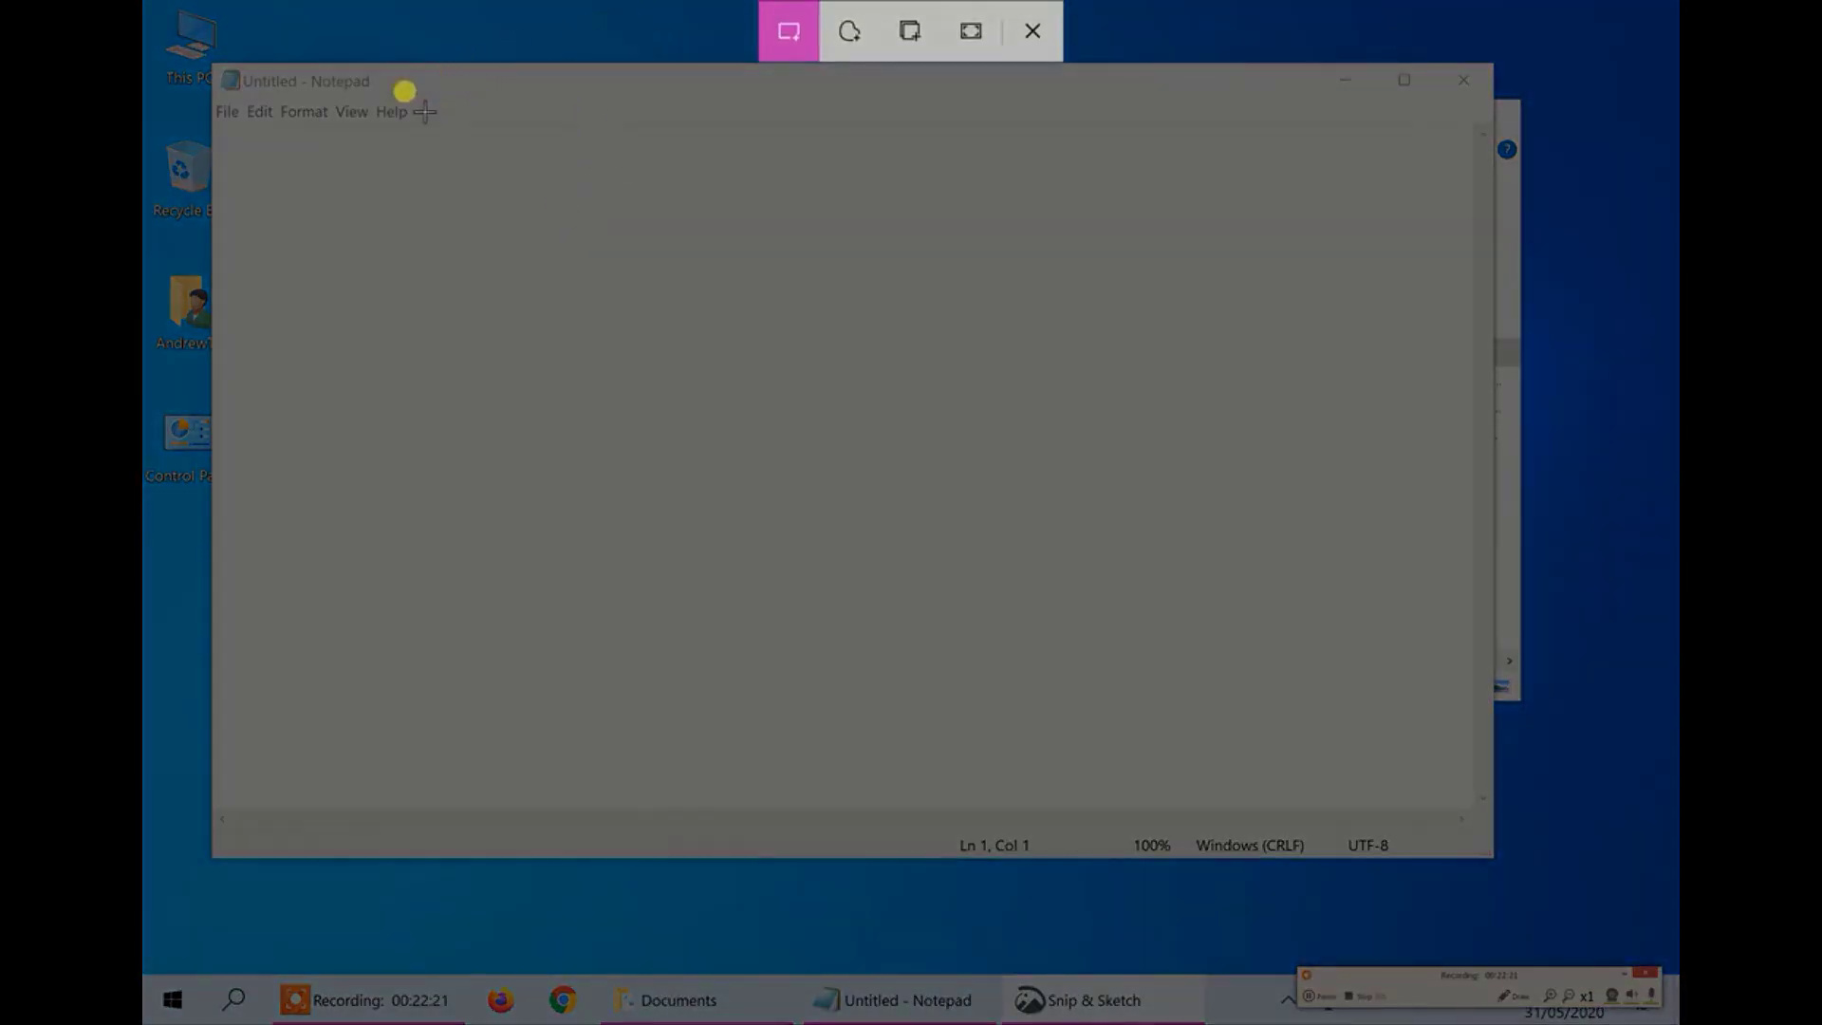
mouse_move(870, 377)
mouse_down()
mouse_move(1345, 569)
mouse_move(1567, 838)
mouse_move(1585, 896)
mouse_up()
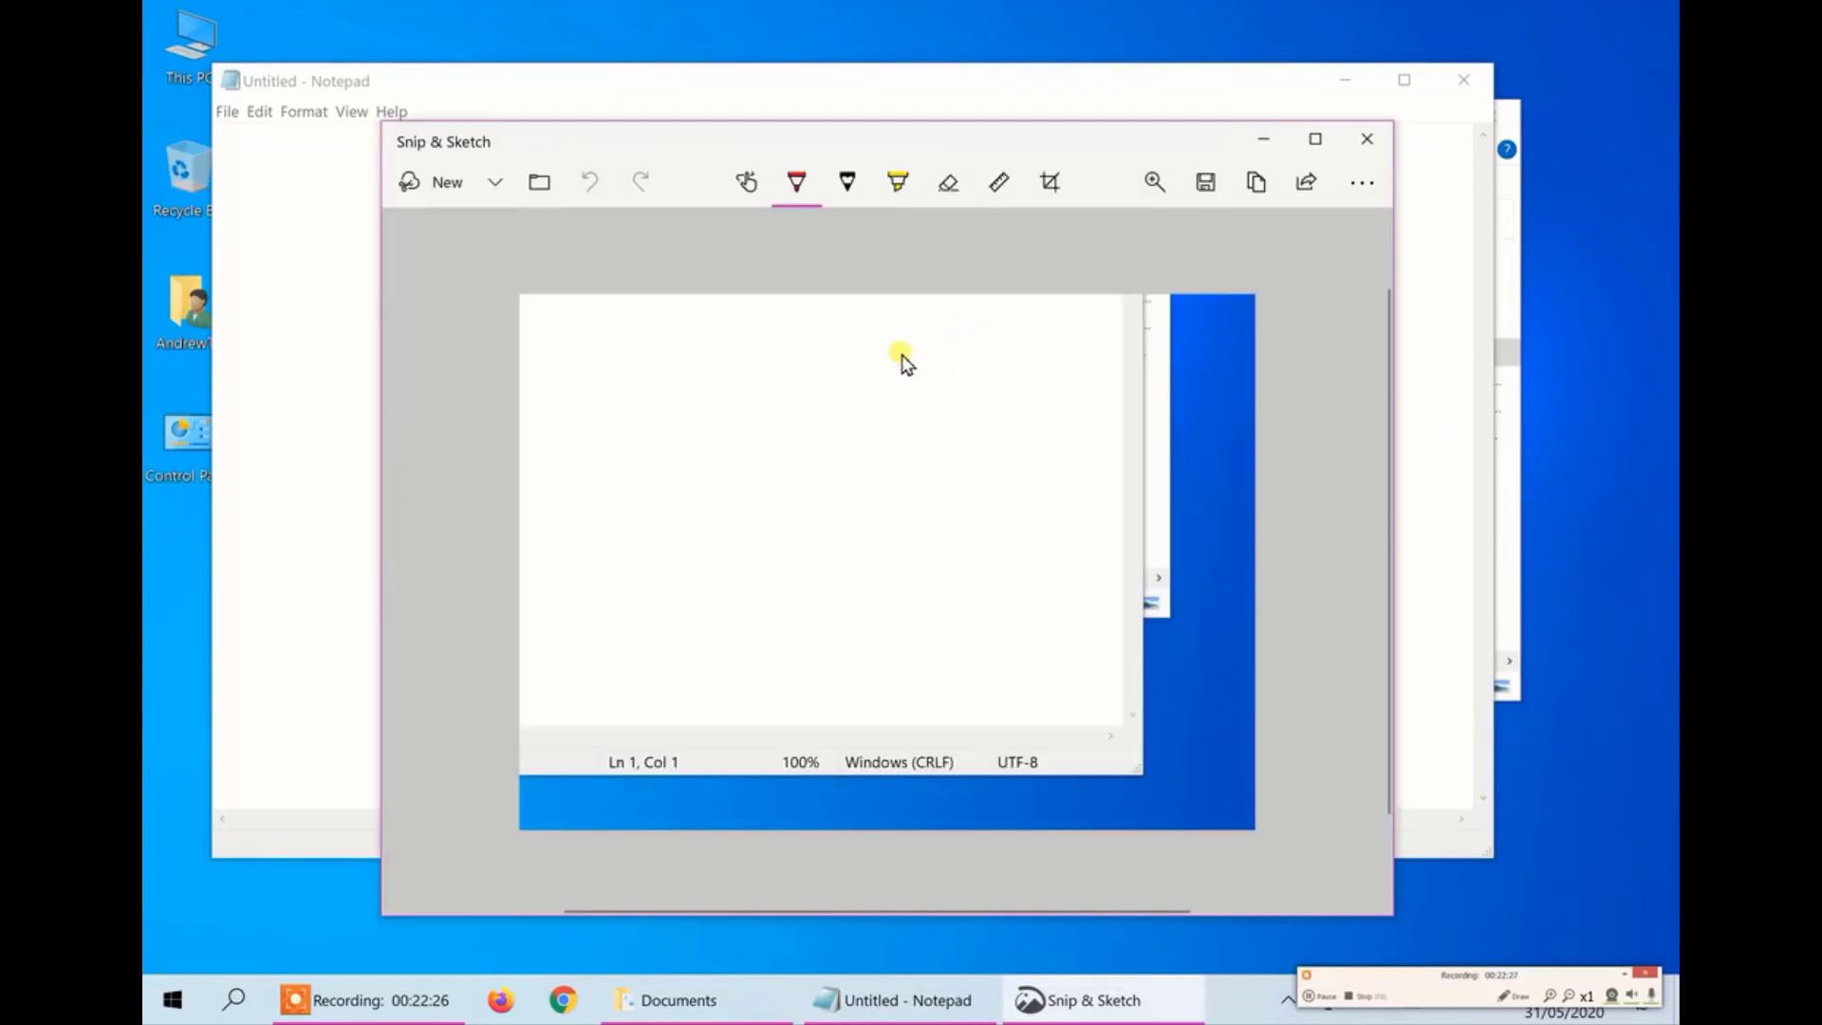
- Scribble freehand on the snip with the red ballpoint pen and close Snip & Sketch
click(797, 182)
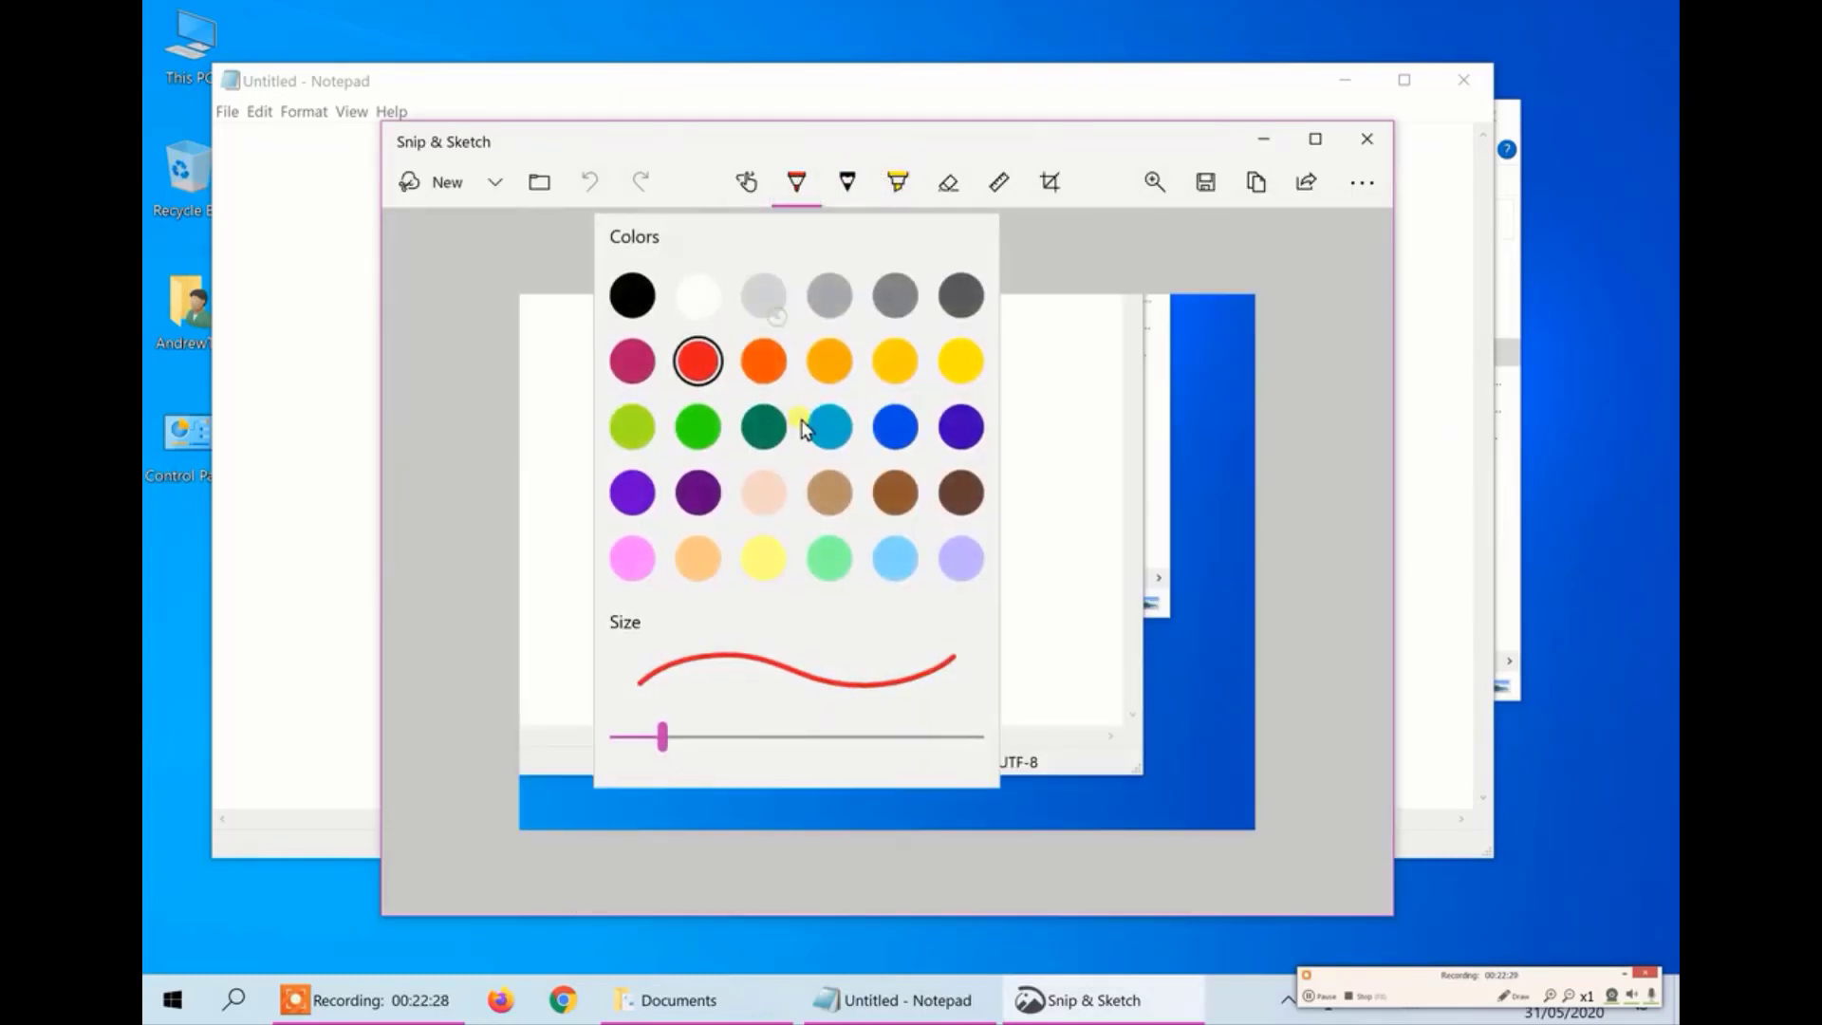
click(745, 350)
mouse_move(840, 407)
mouse_down()
mouse_move(930, 415)
mouse_move(901, 531)
mouse_move(1009, 581)
mouse_up()
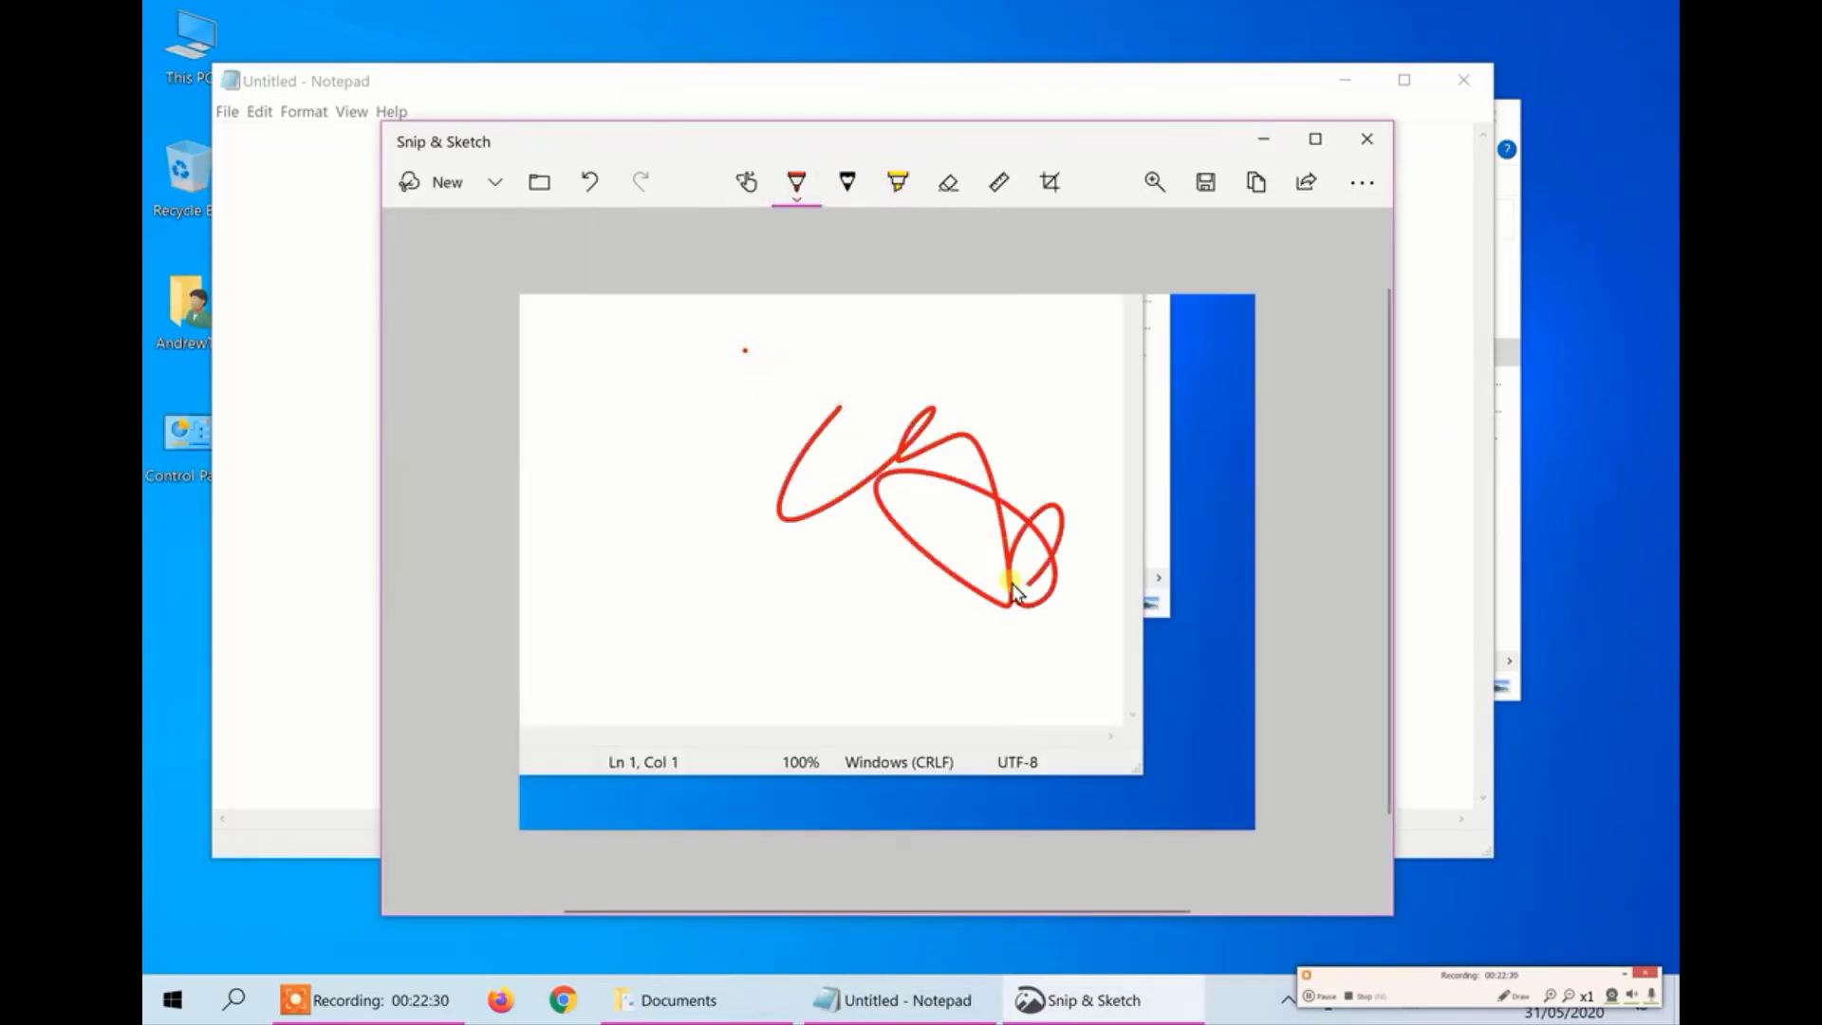
click(1364, 142)
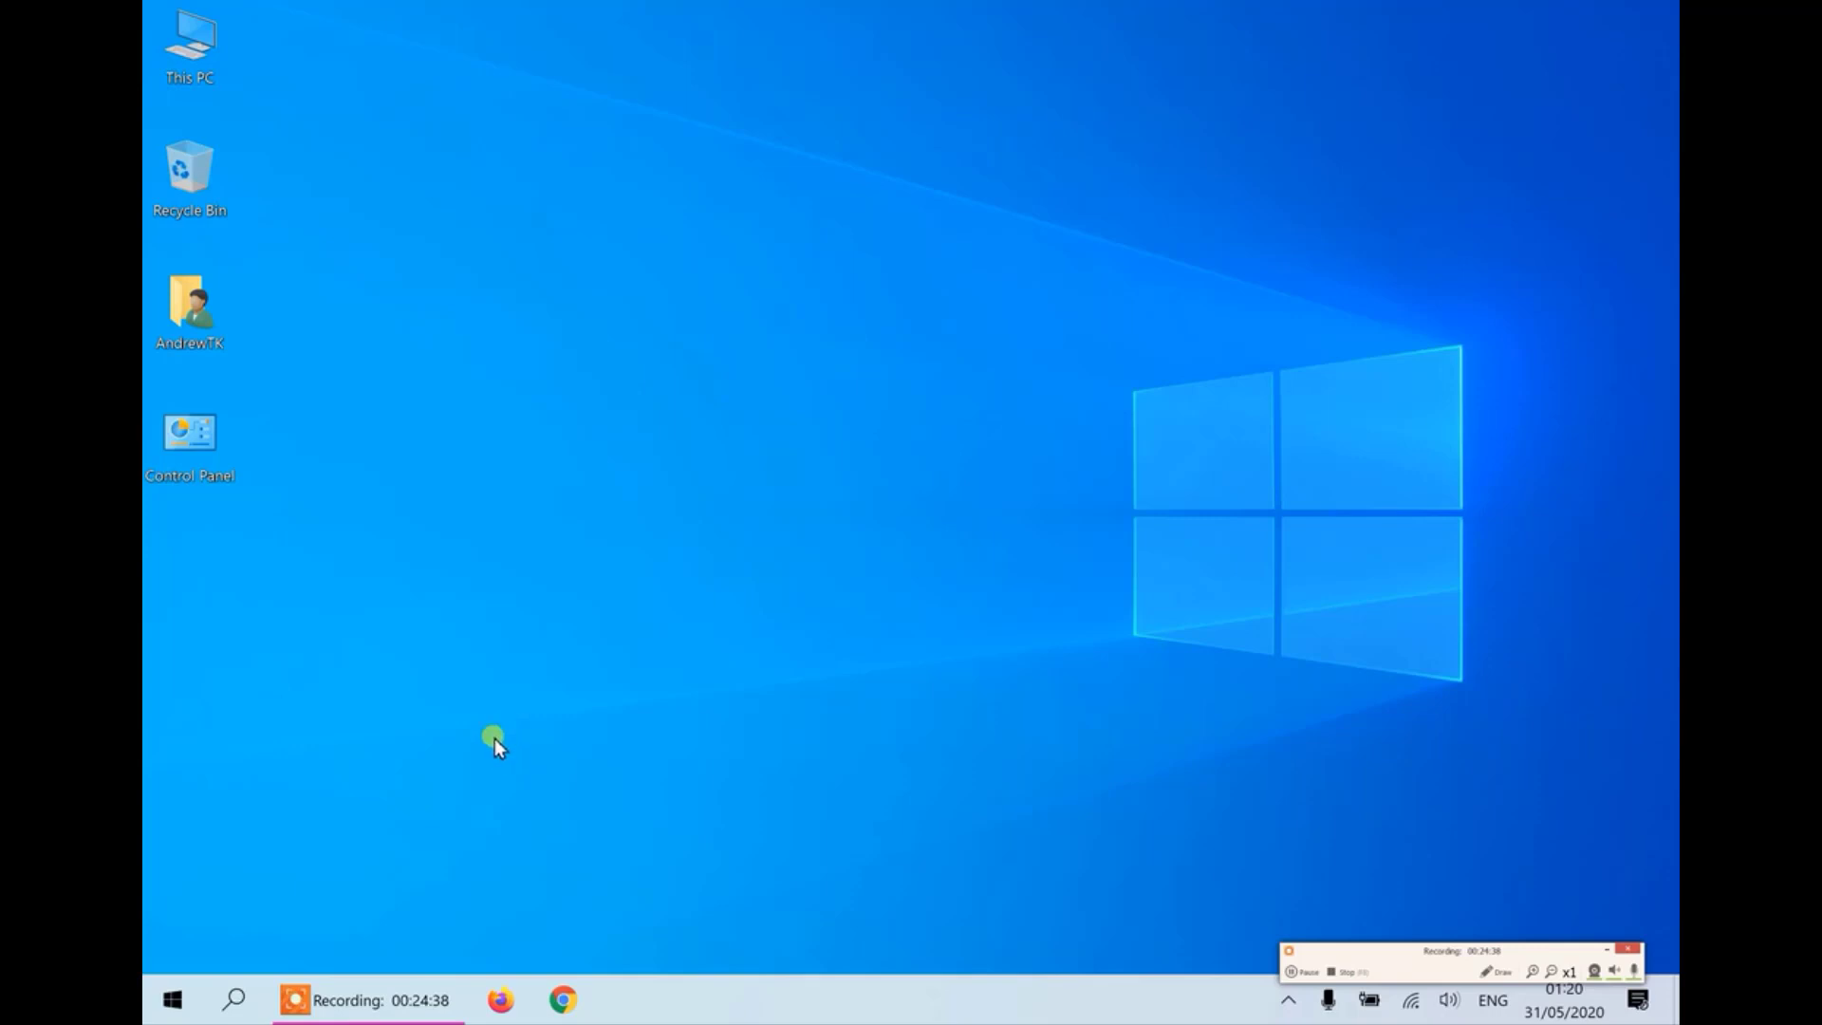
right_click(197, 44)
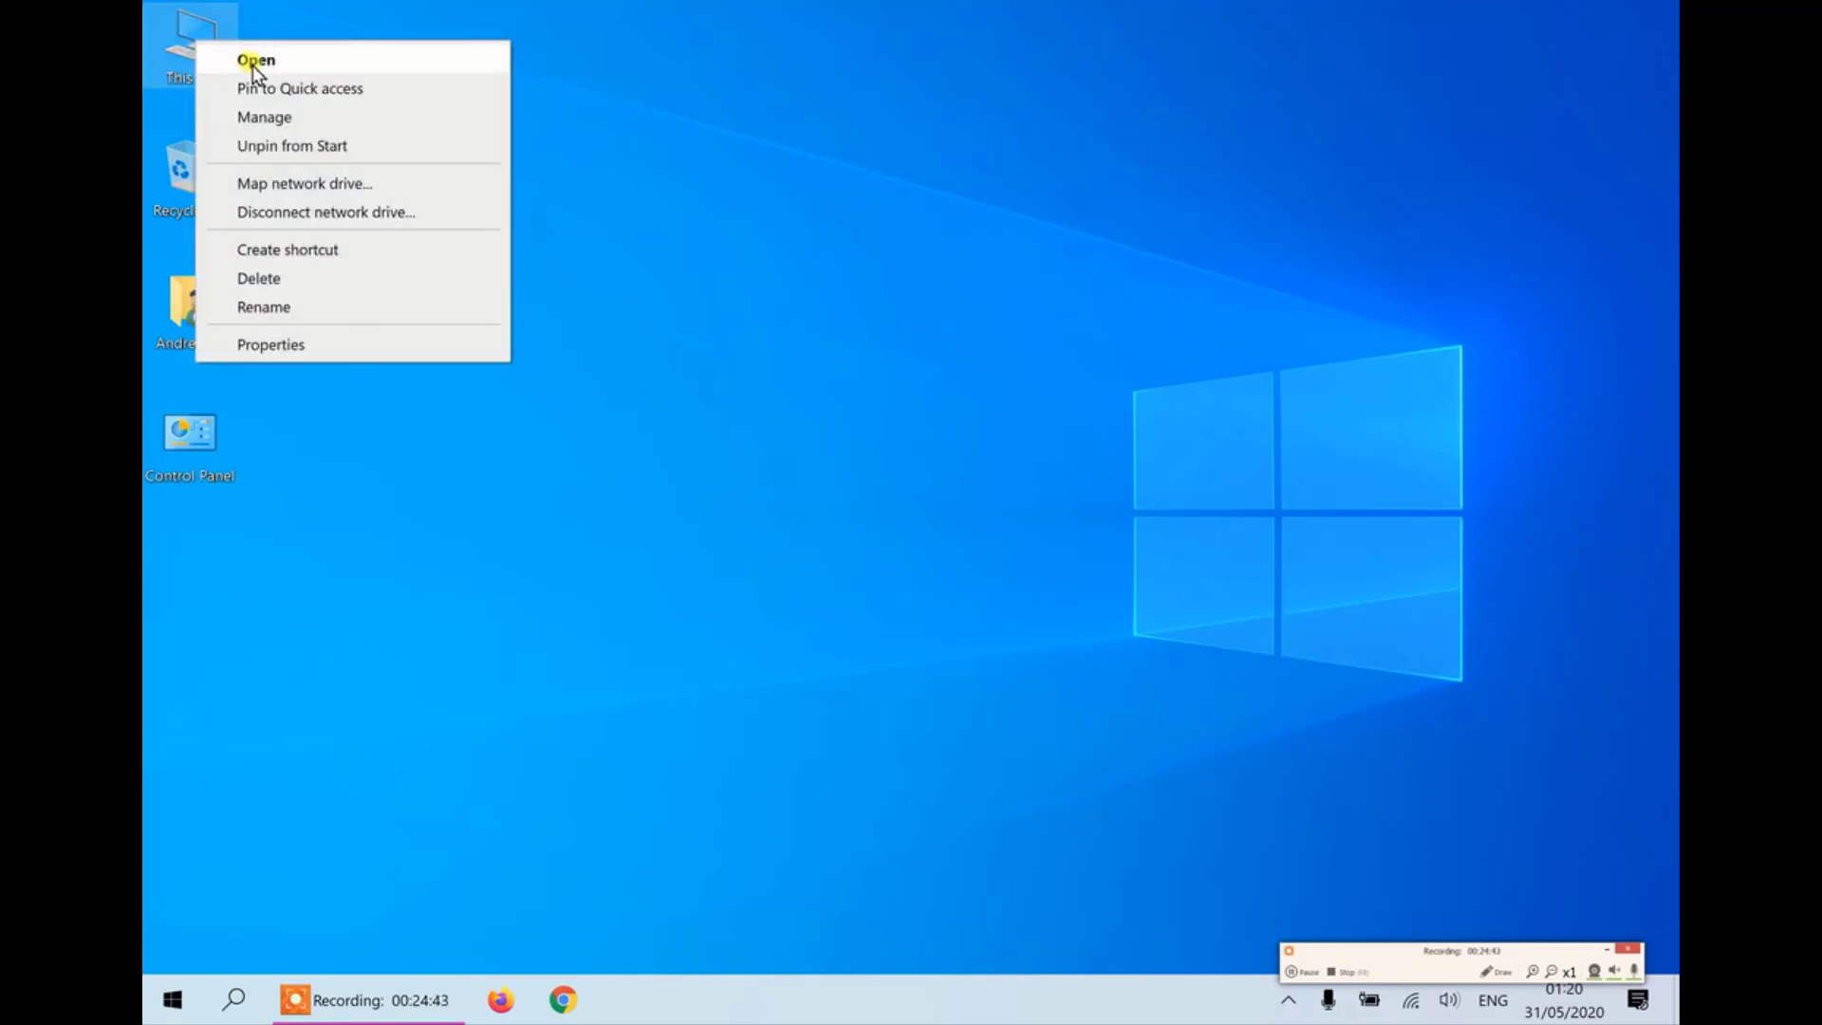
click(626, 418)
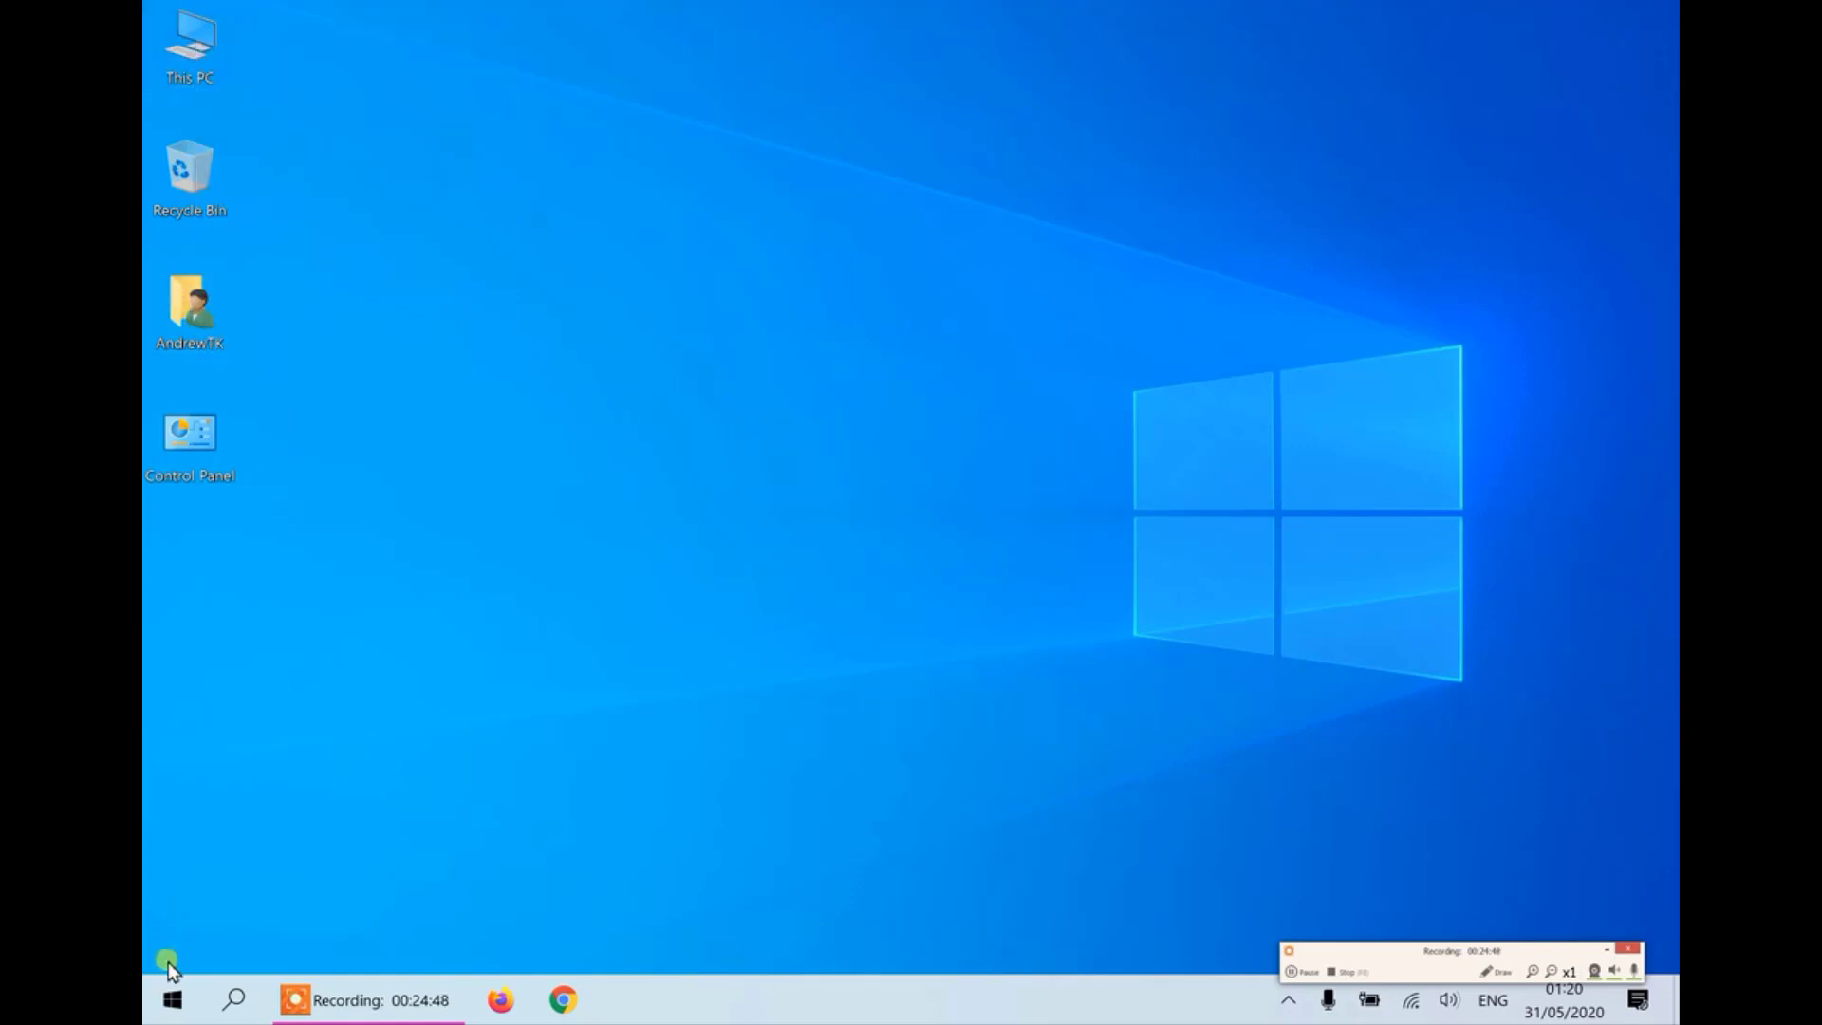
- Move the Icecream Screen folder and This PC tiles side by side into a new Start group below Notepad and Snip & Sketch
click(172, 996)
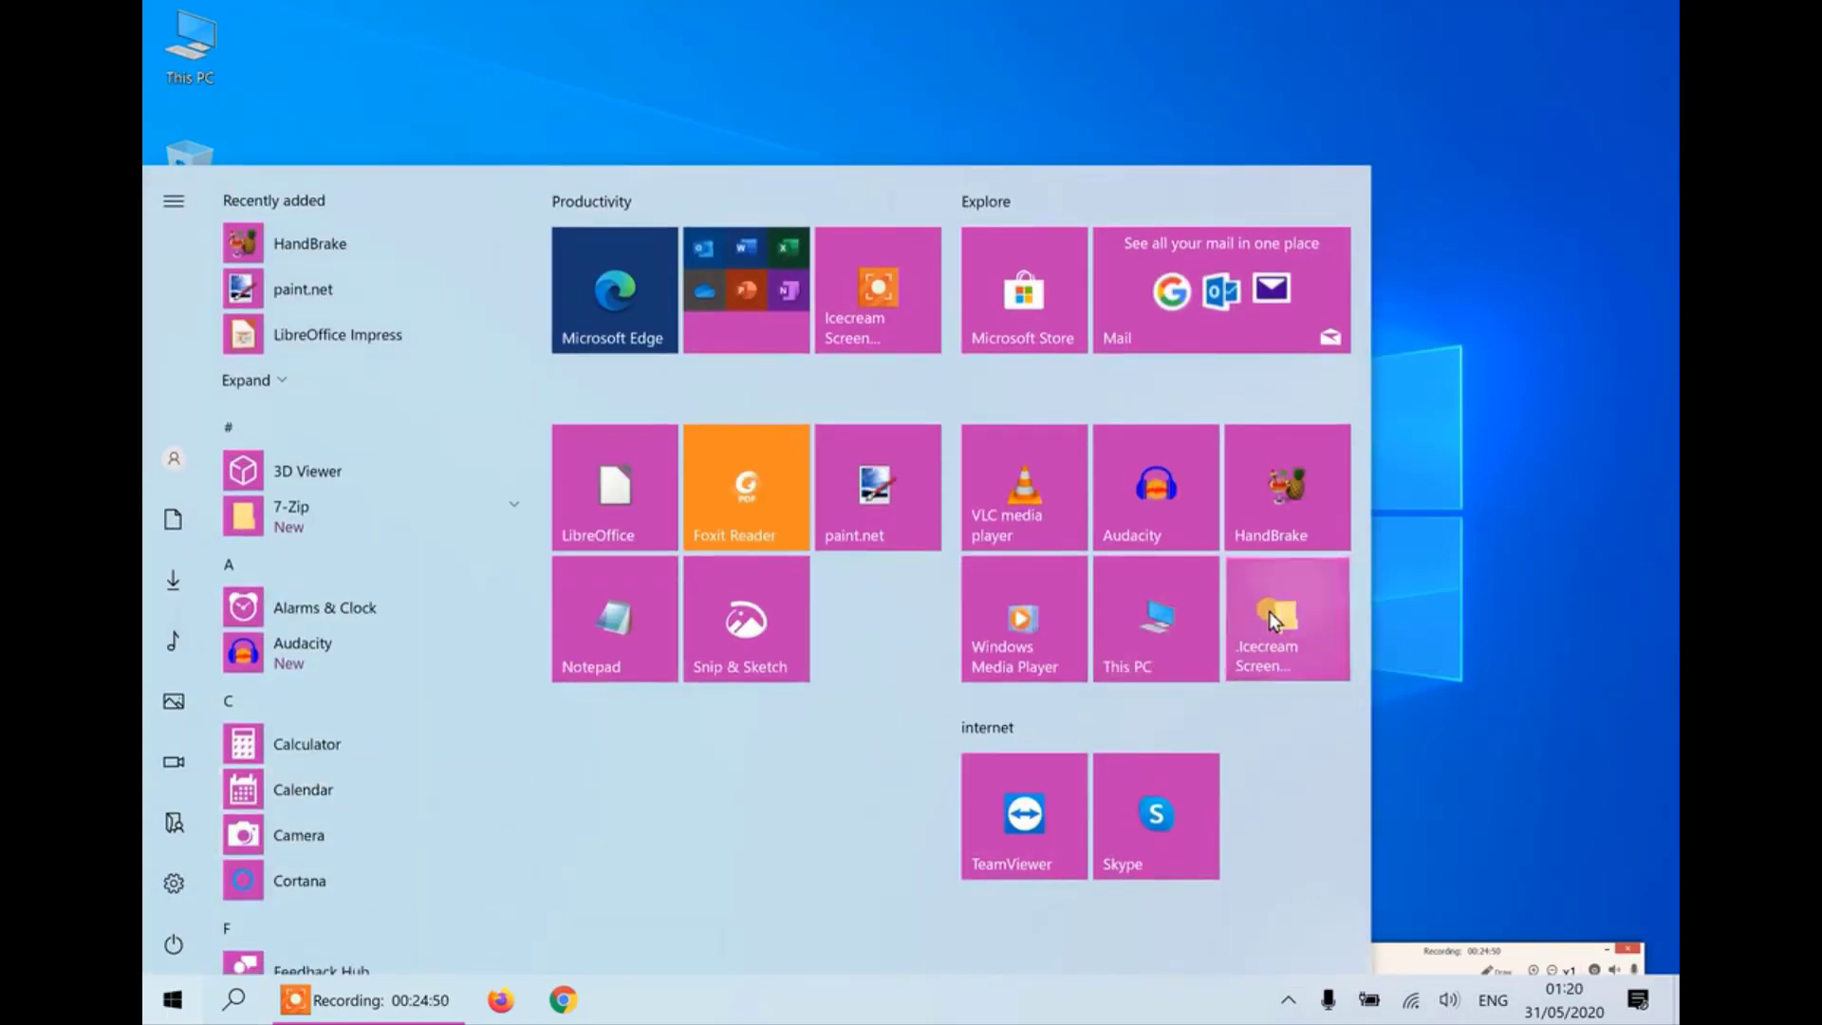
drag(1267, 611, 596, 805)
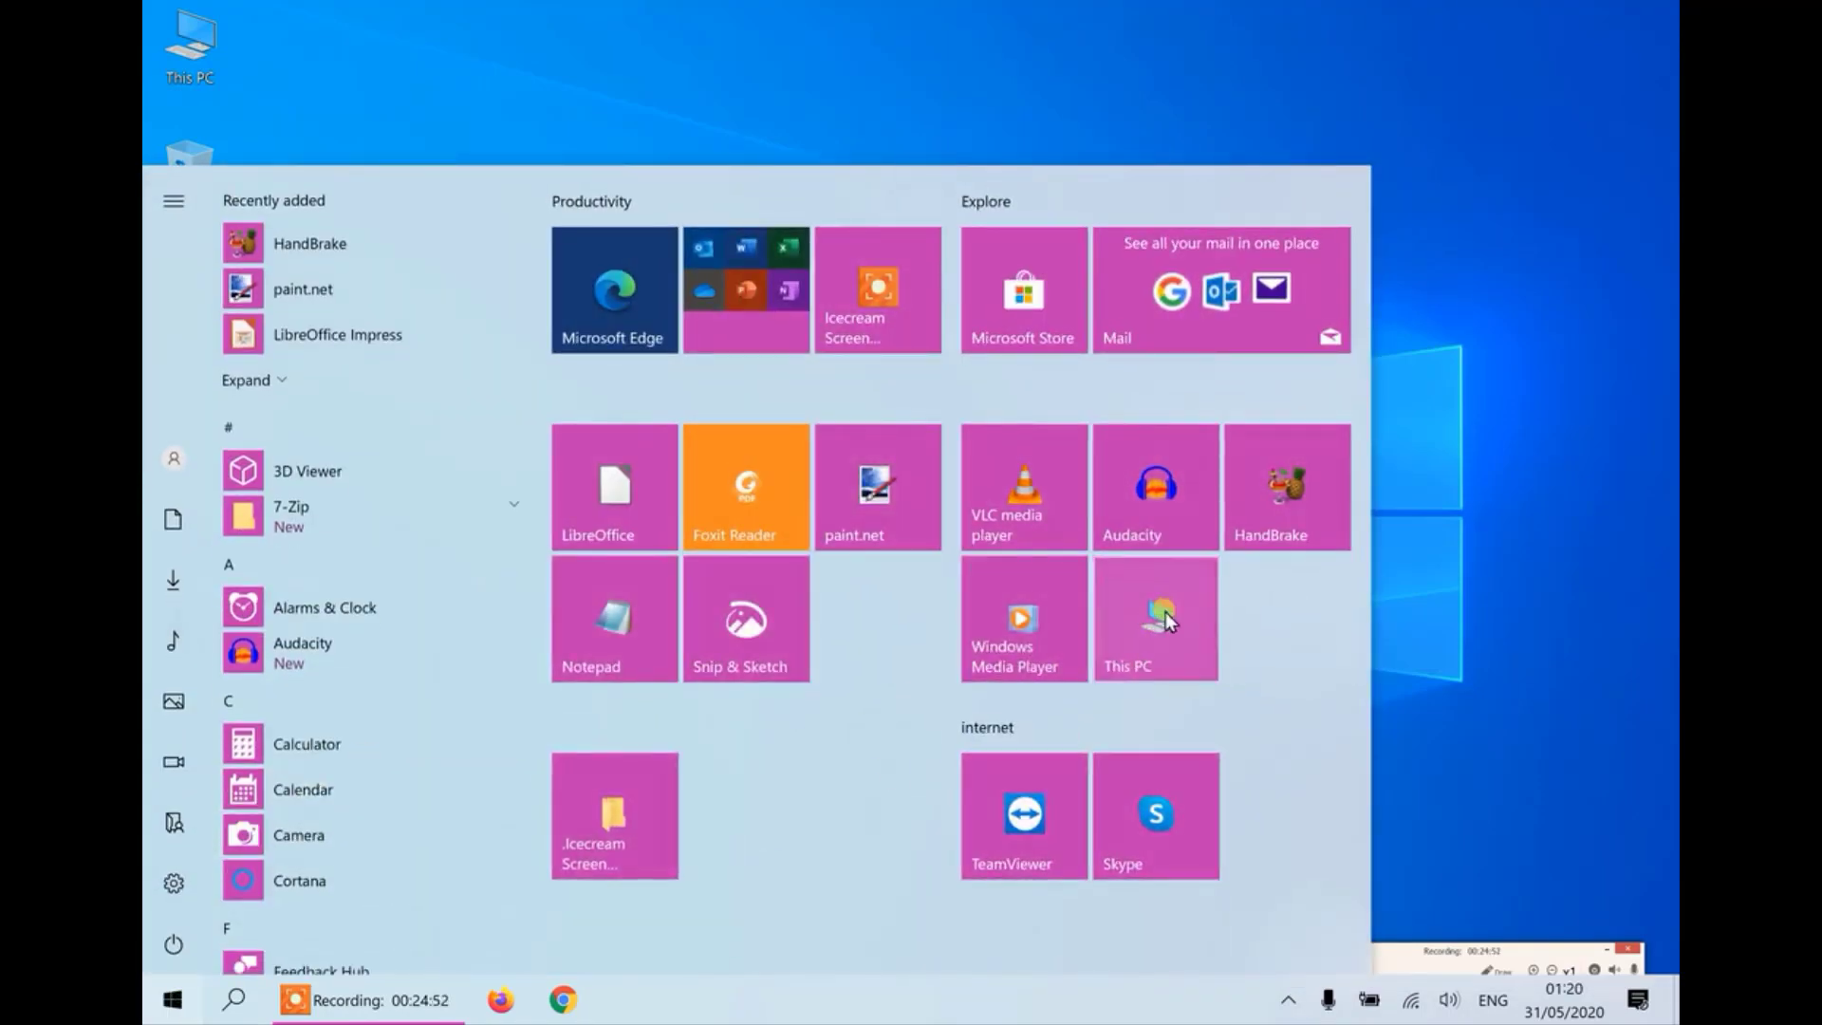
drag(1164, 612, 742, 816)
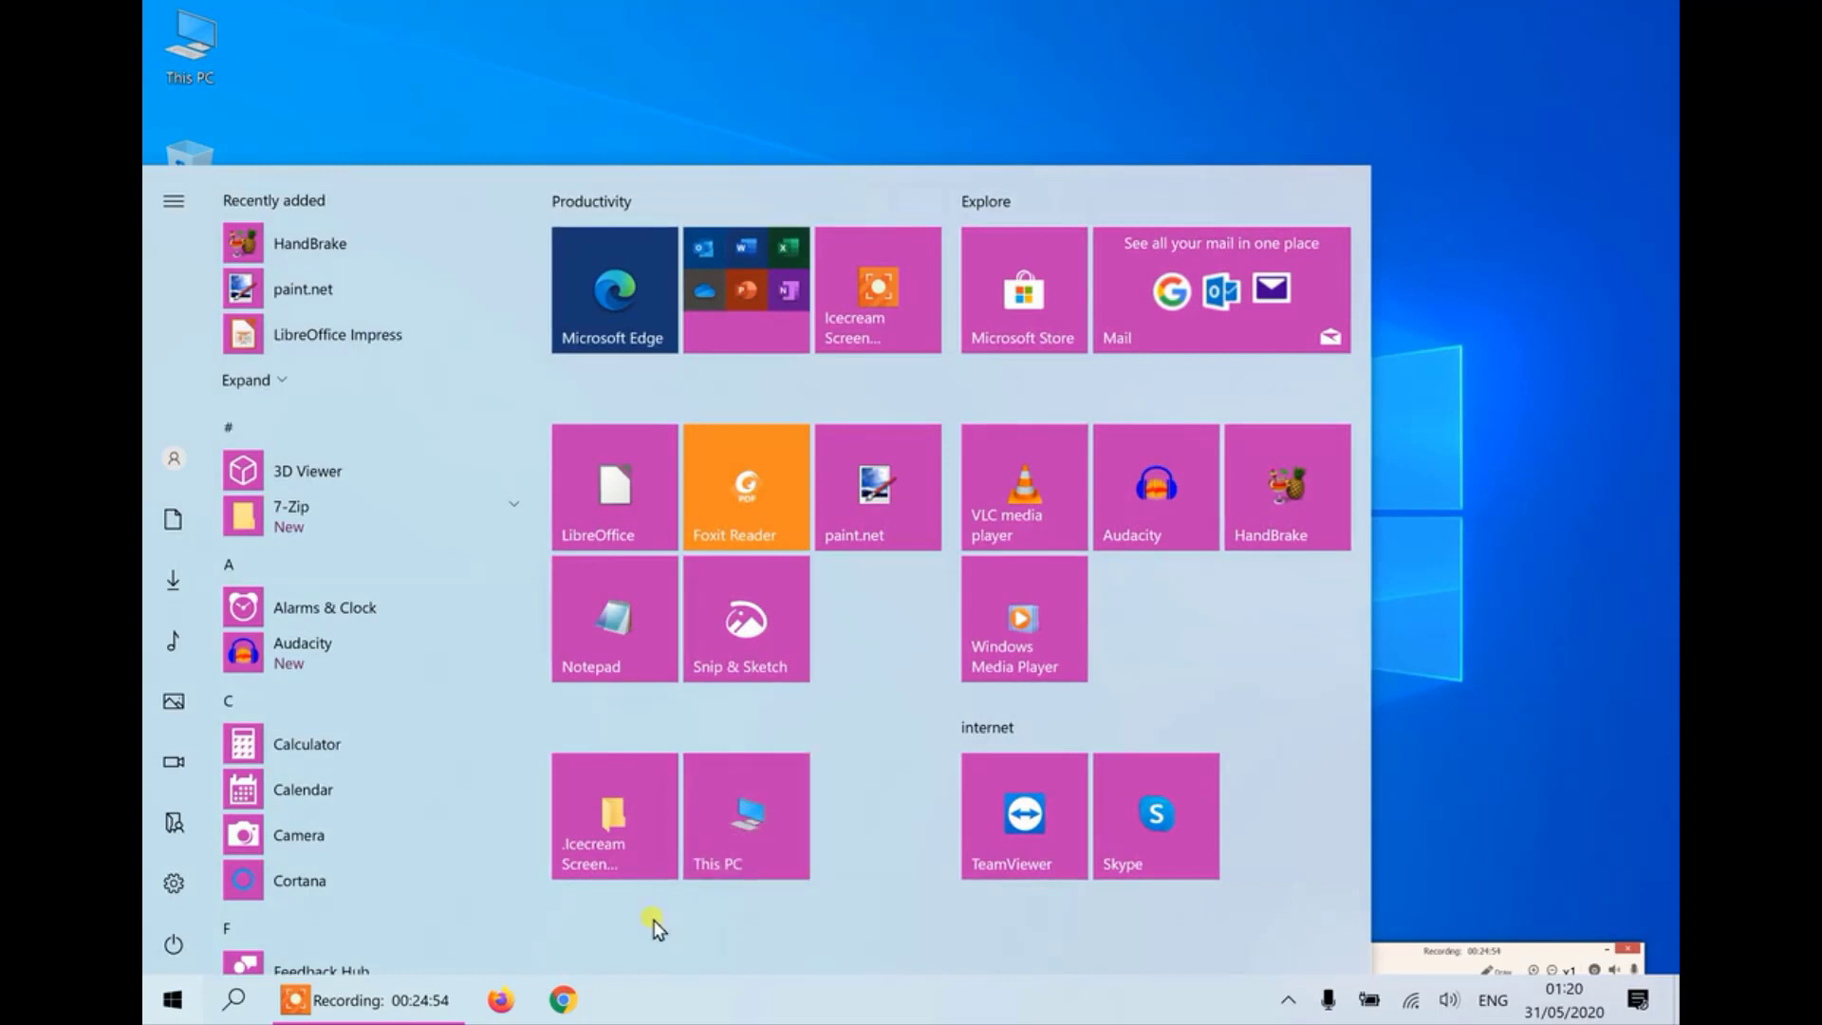
- Open Firefox and decline making it the default browser for now
click(503, 1002)
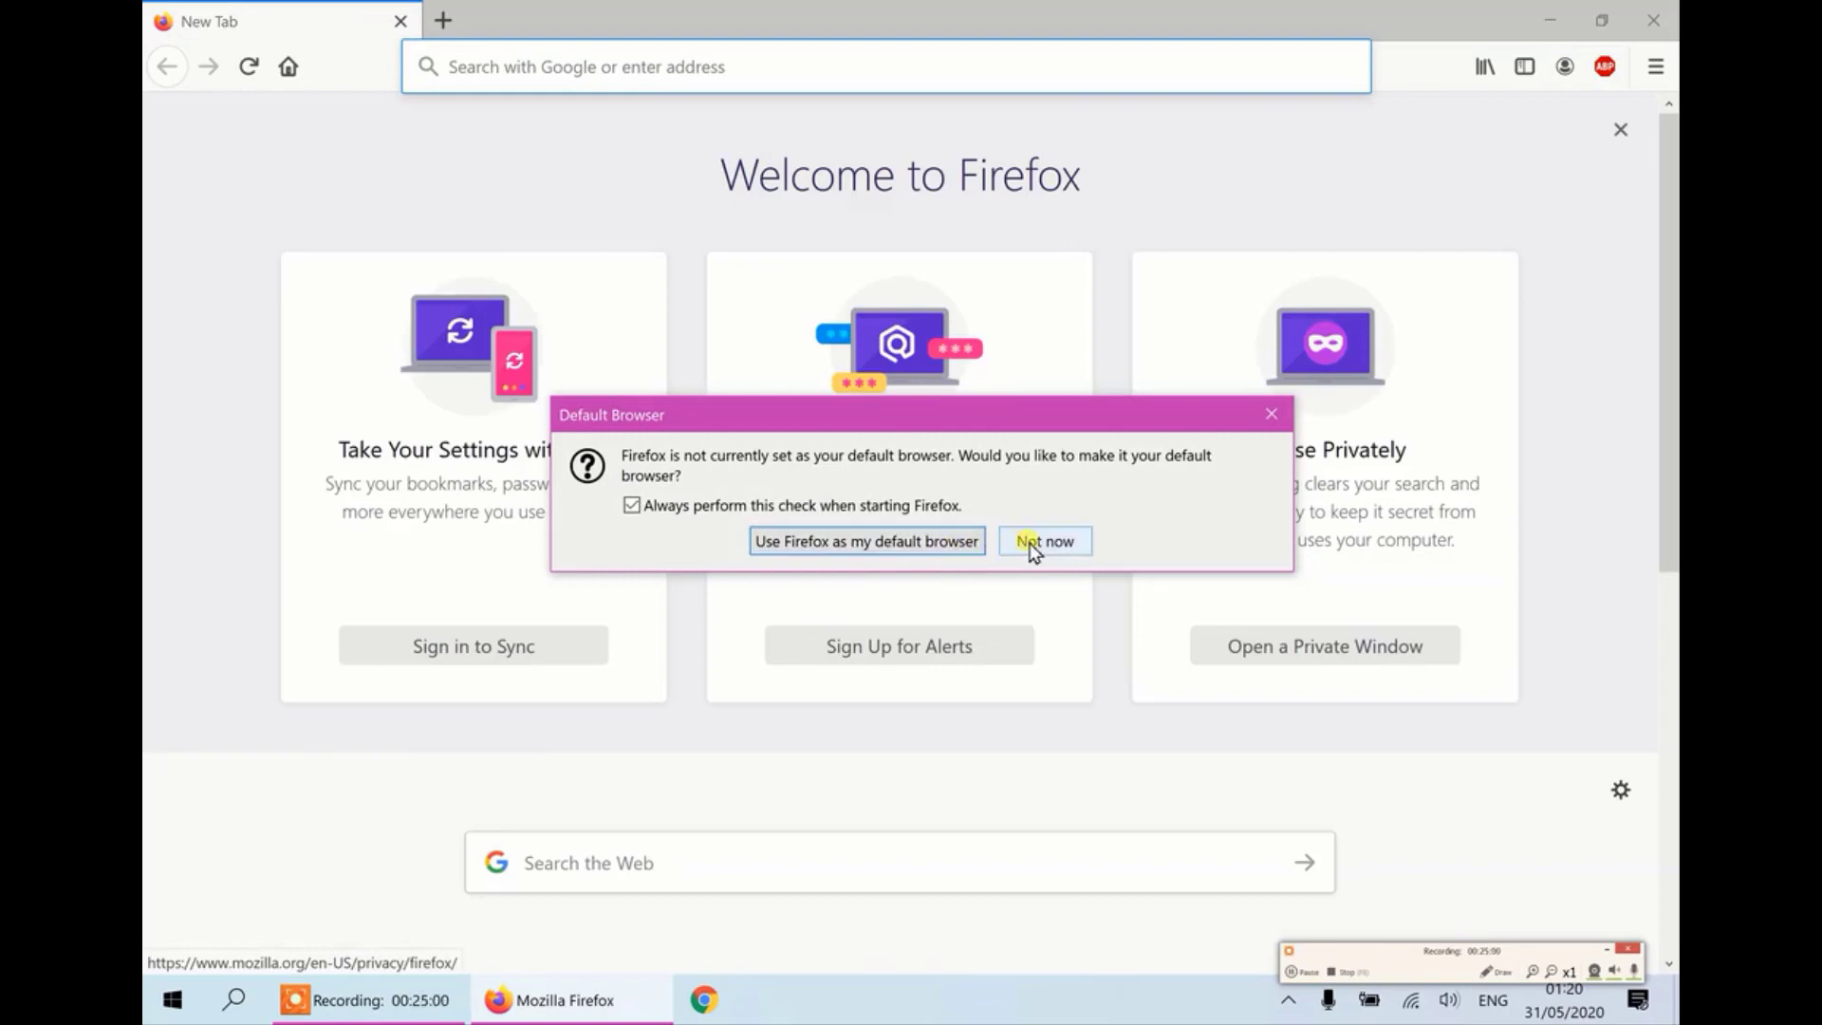
click(1033, 547)
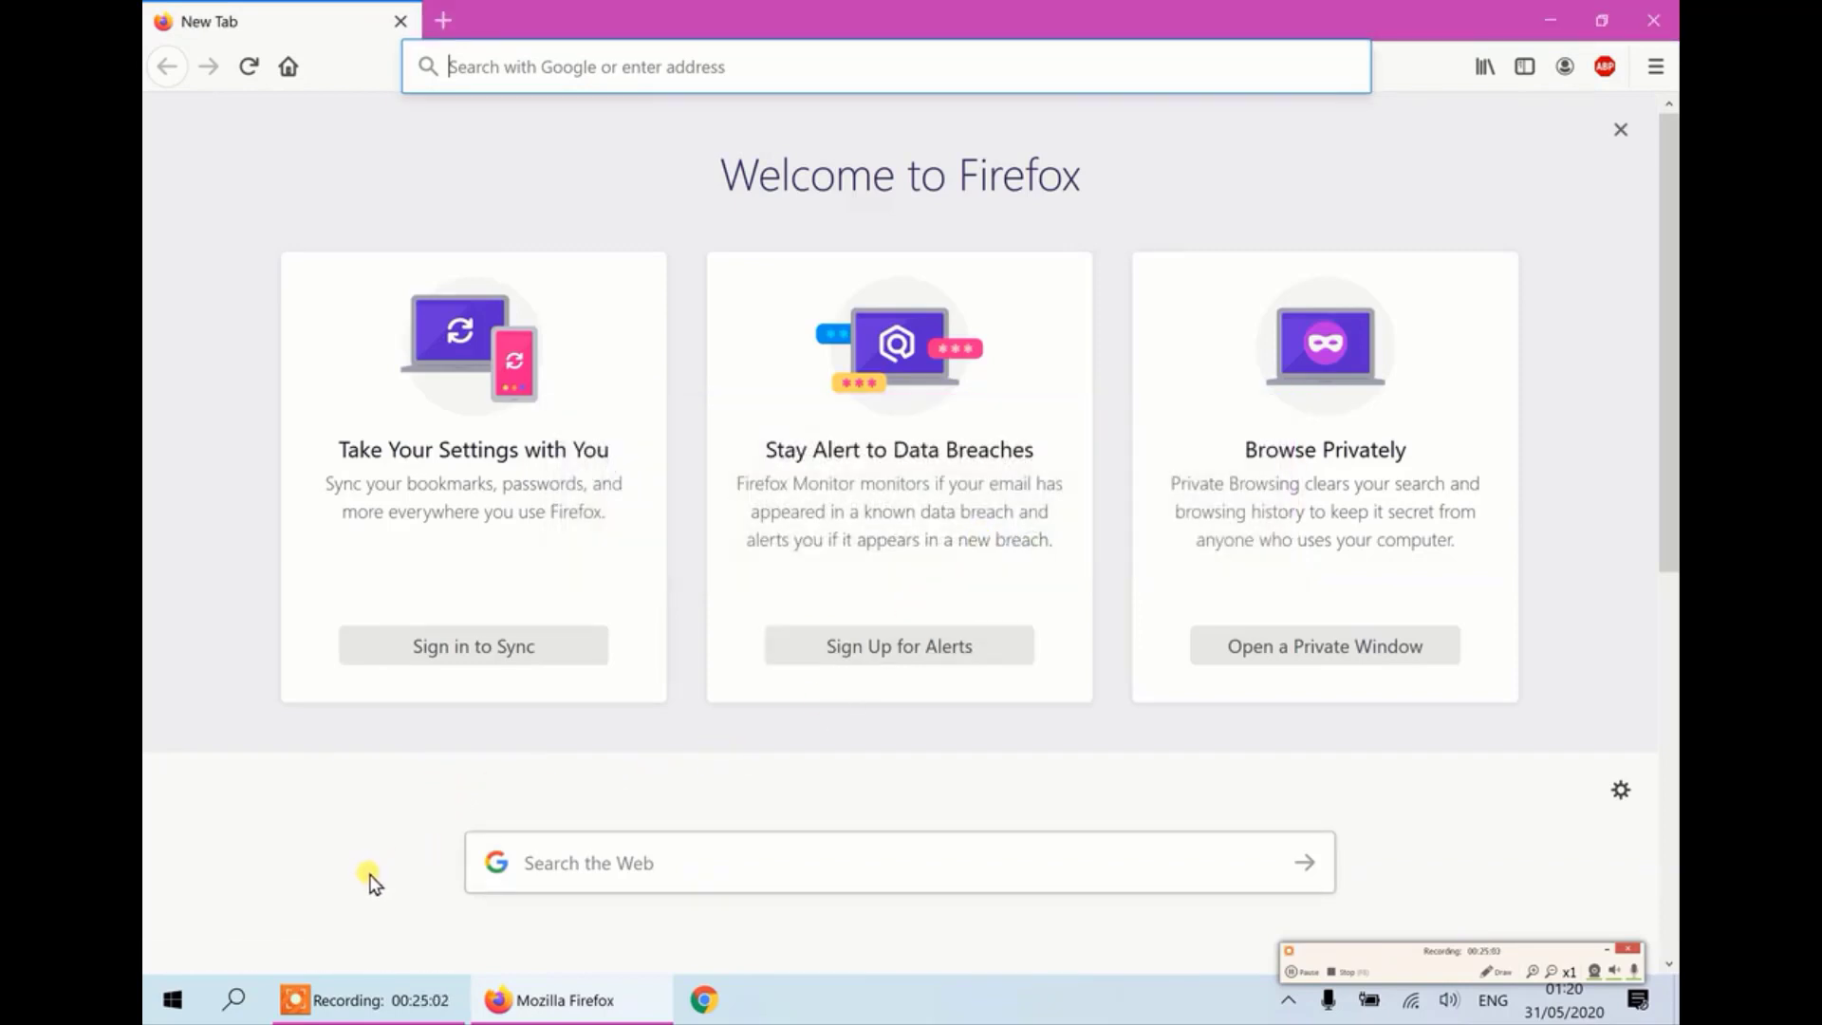
- Launch This PC from its Start tile, look into the Pictures folder, and close File Explorer and Firefox
click(172, 999)
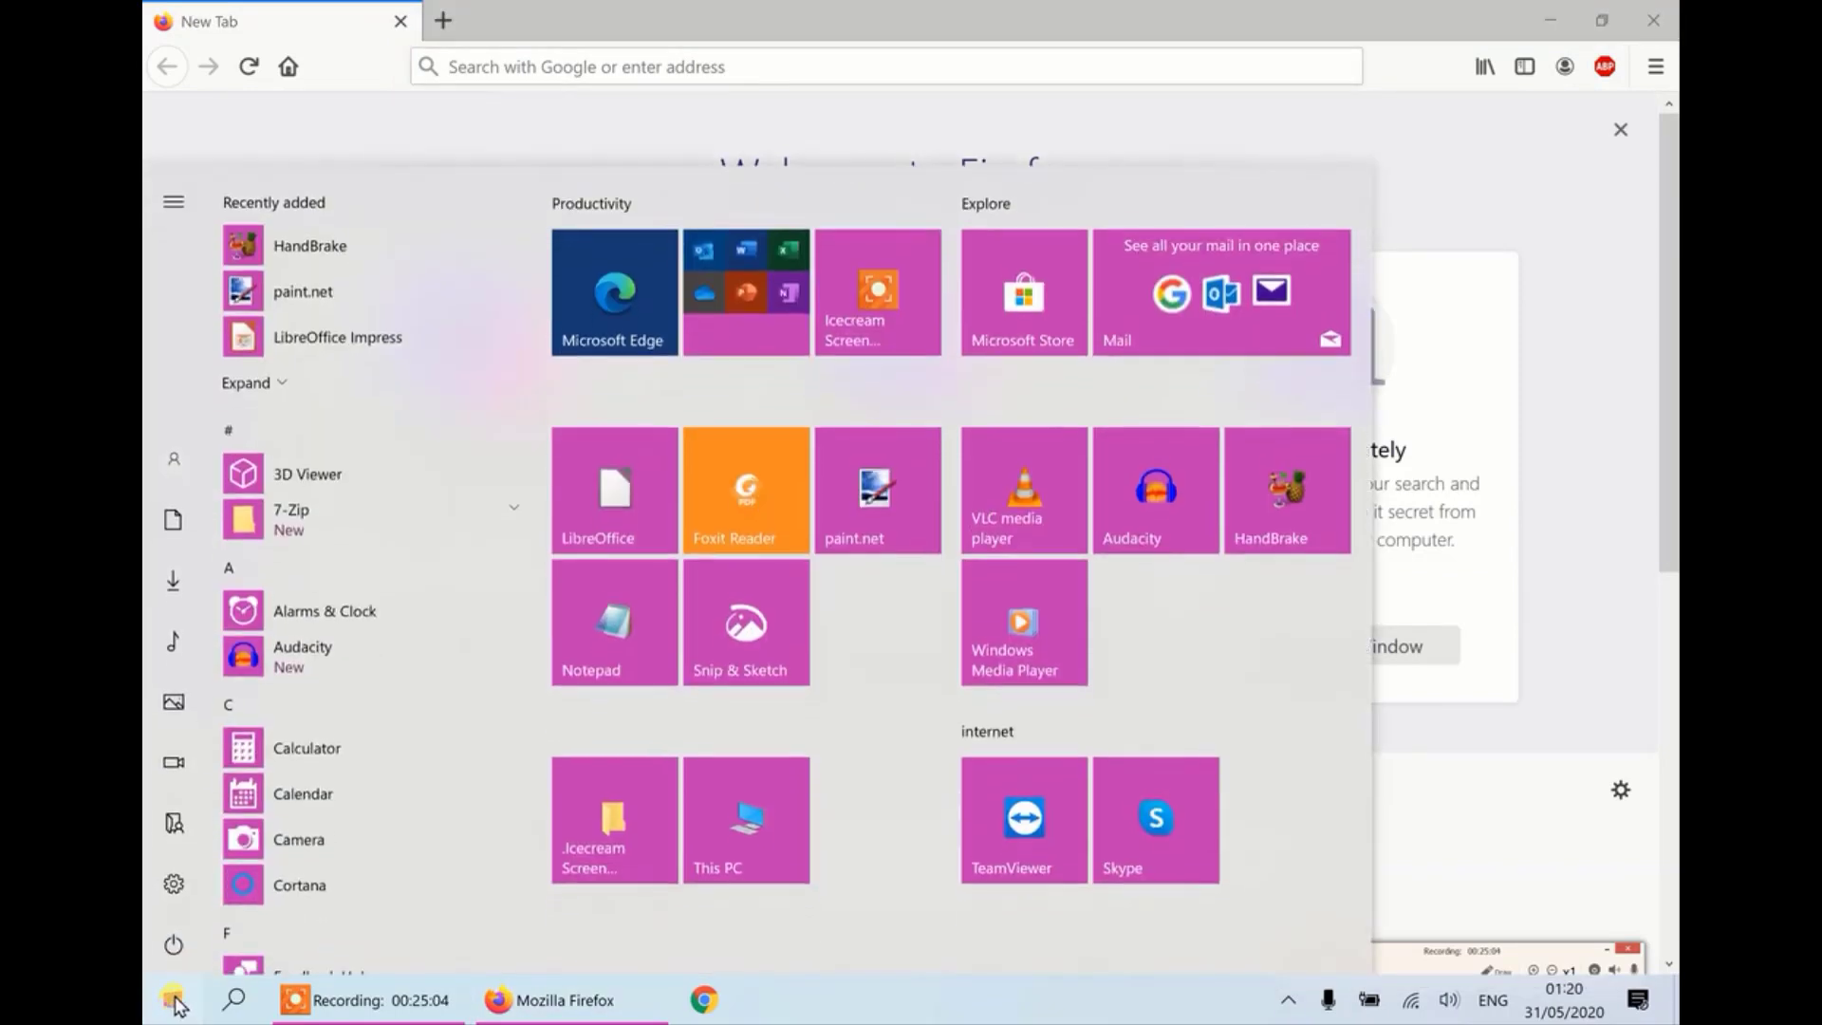
click(726, 807)
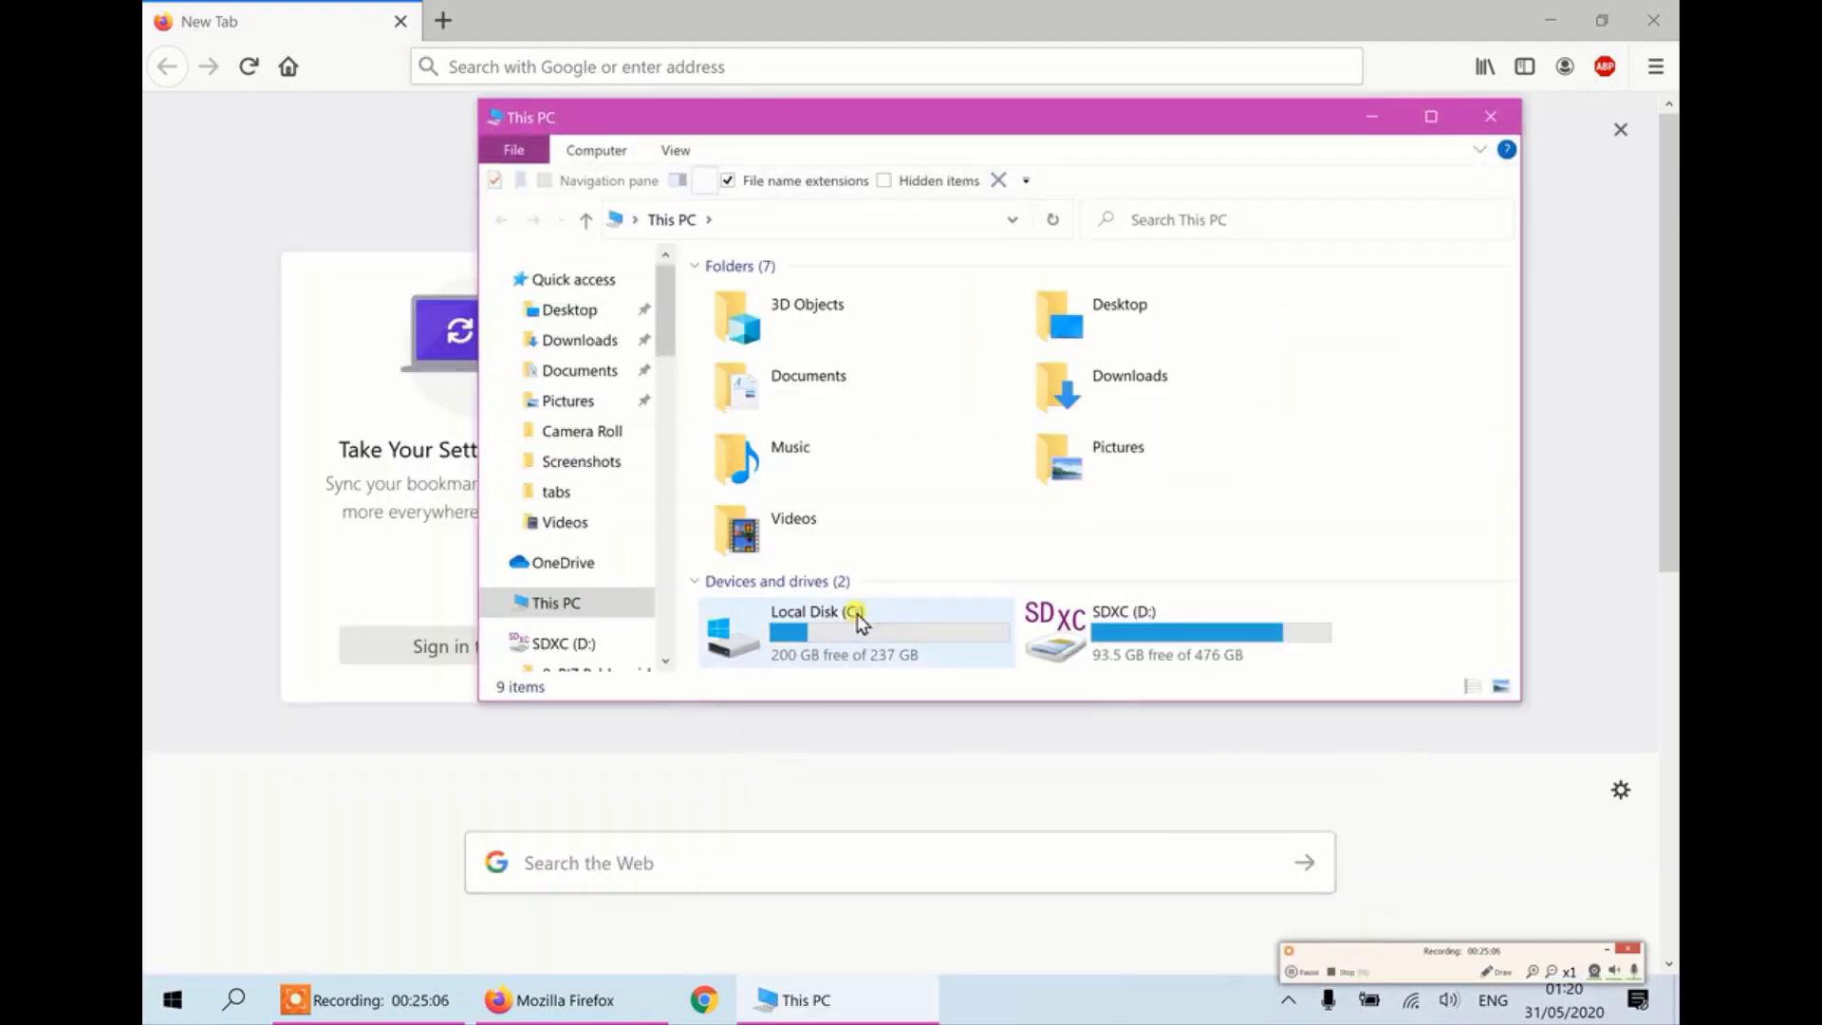
double_click(1080, 460)
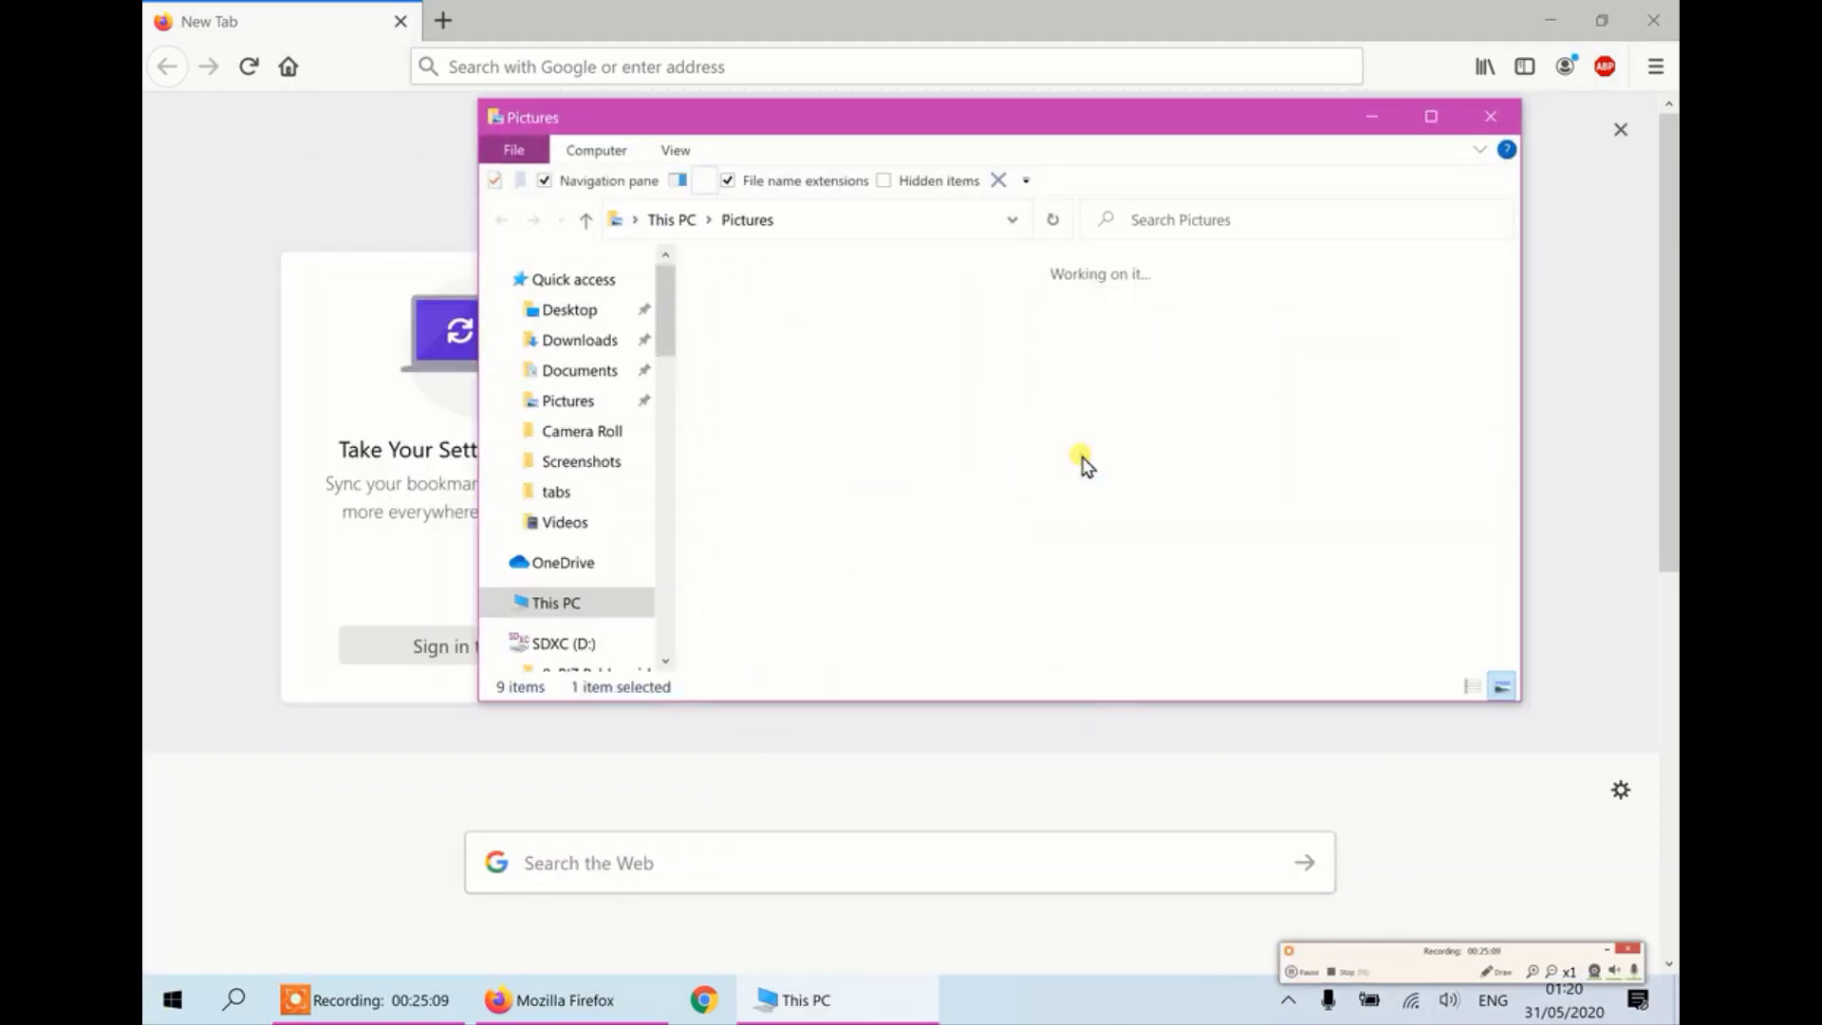
click(586, 221)
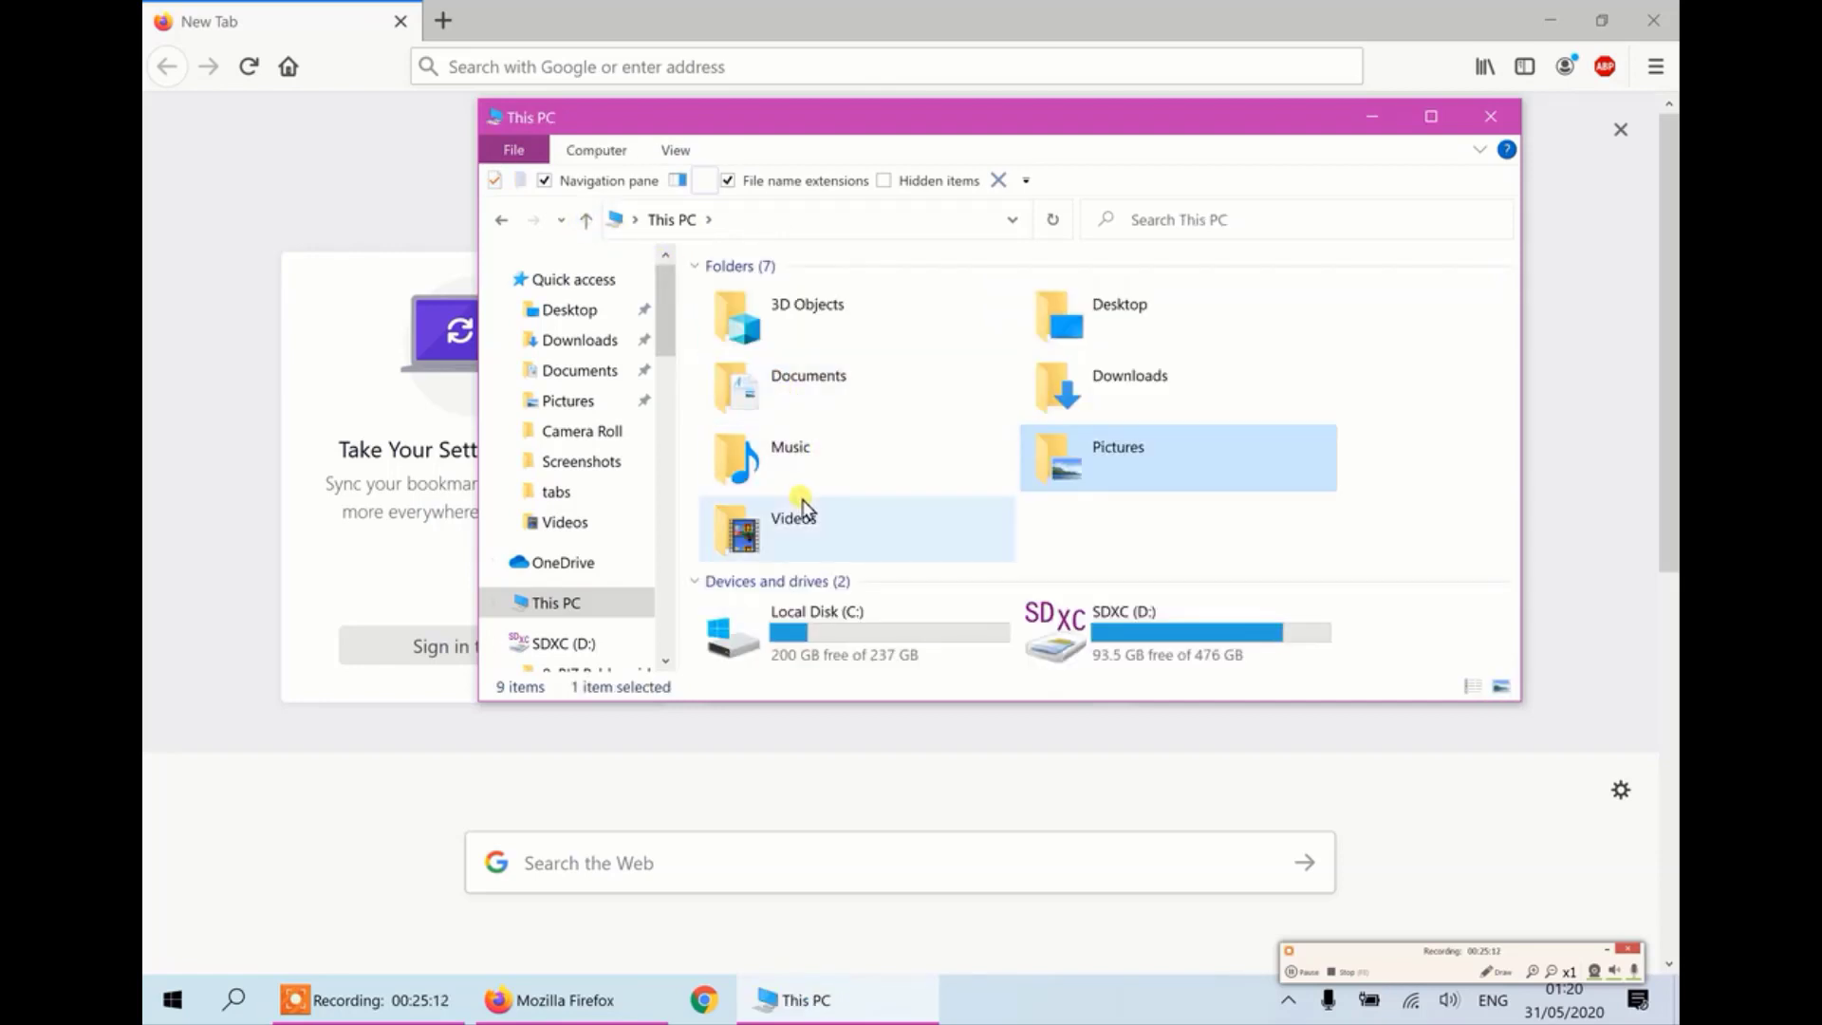
click(1509, 119)
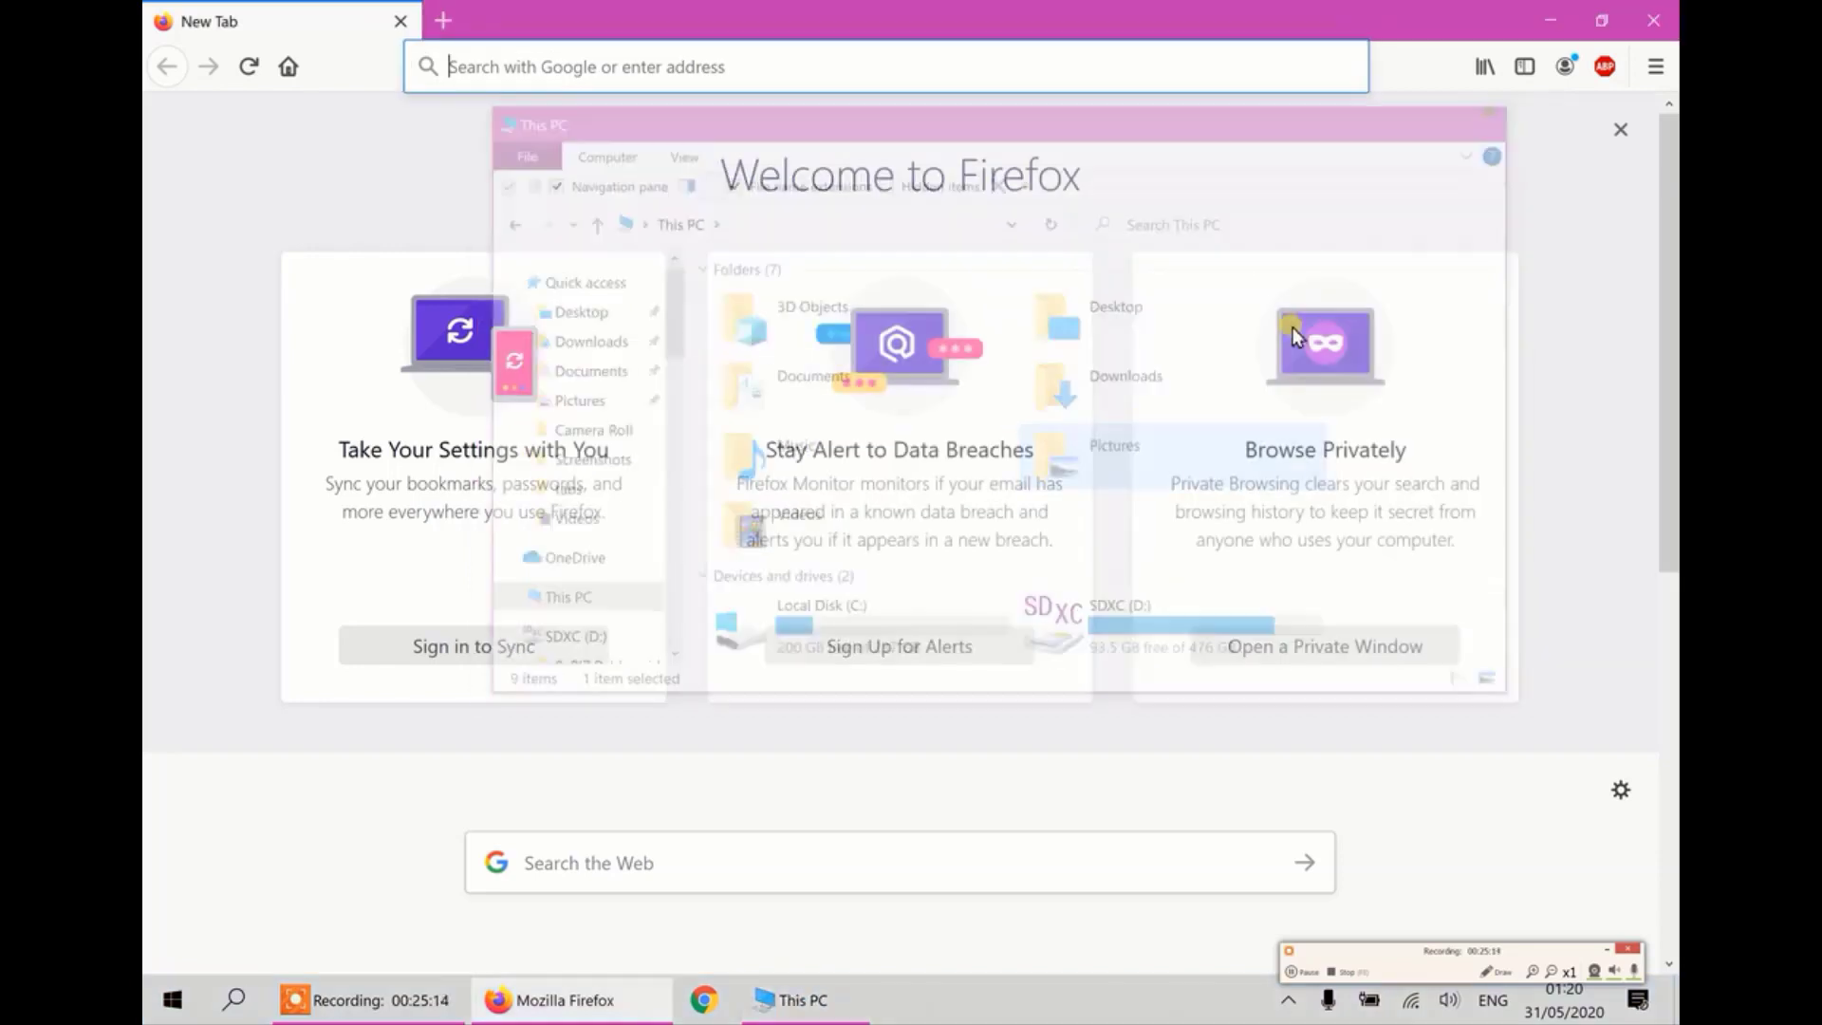
click(1654, 20)
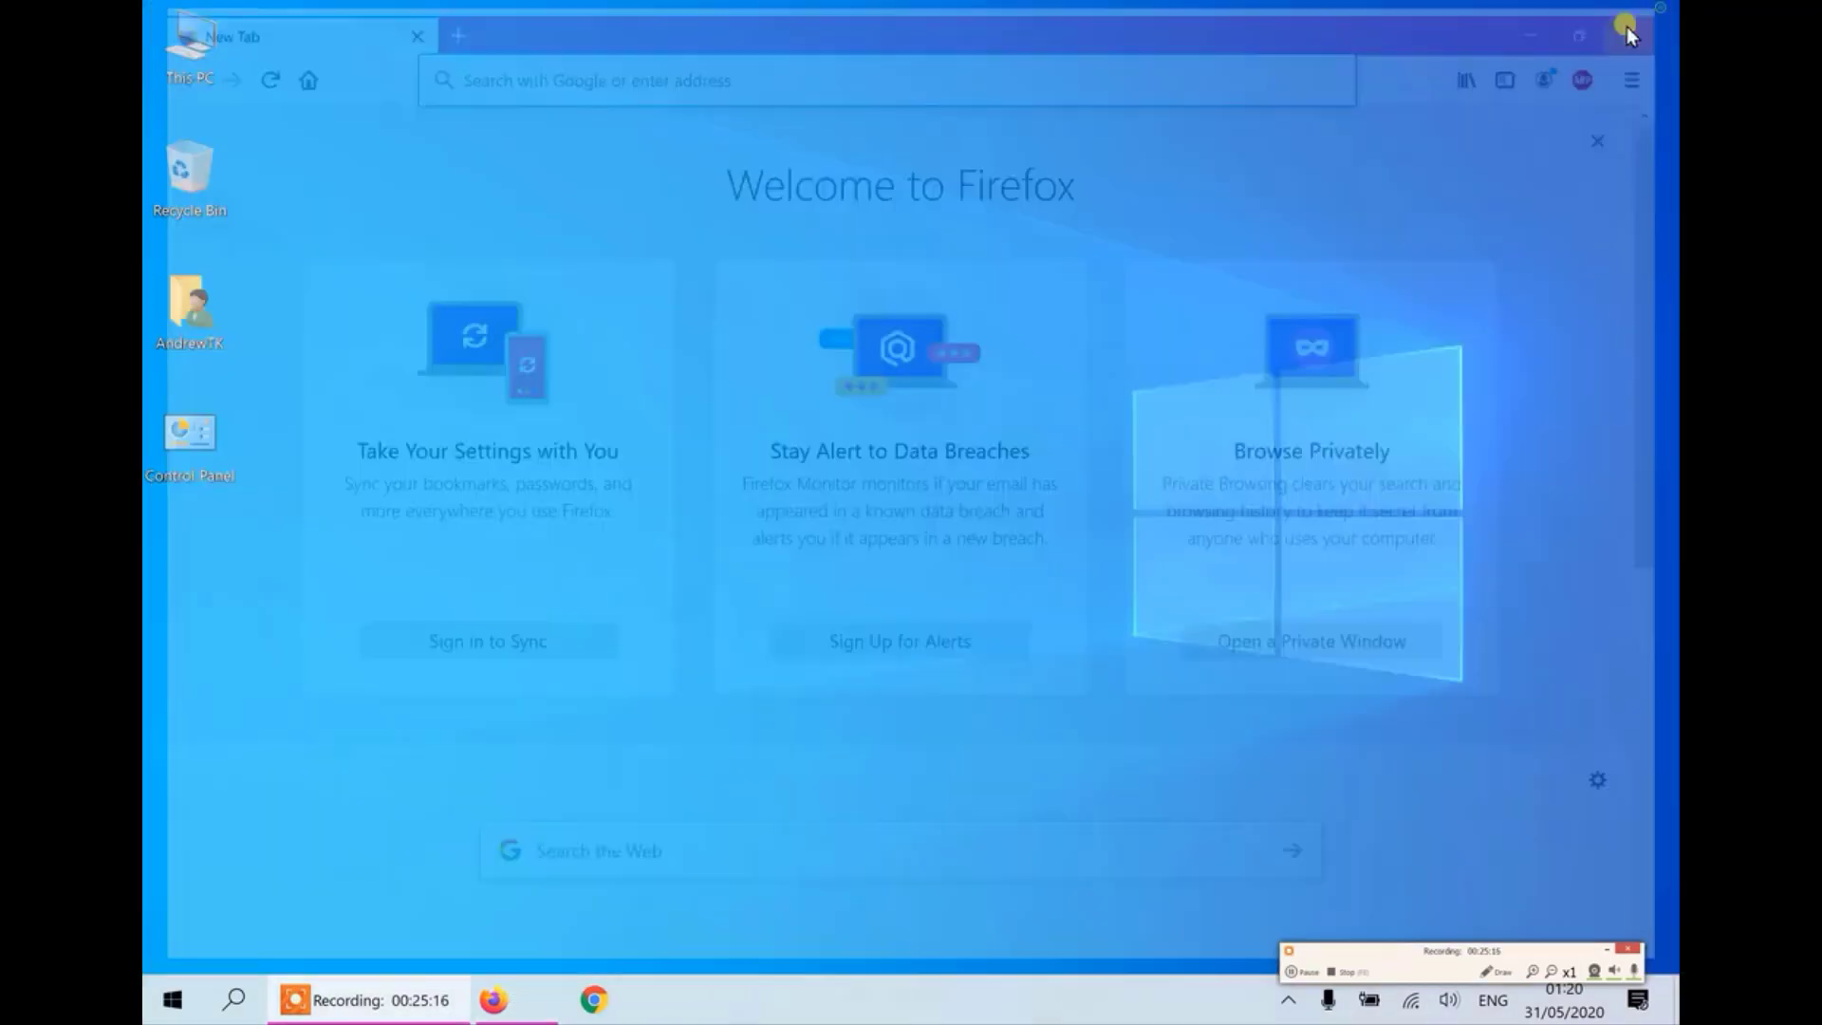
click(172, 991)
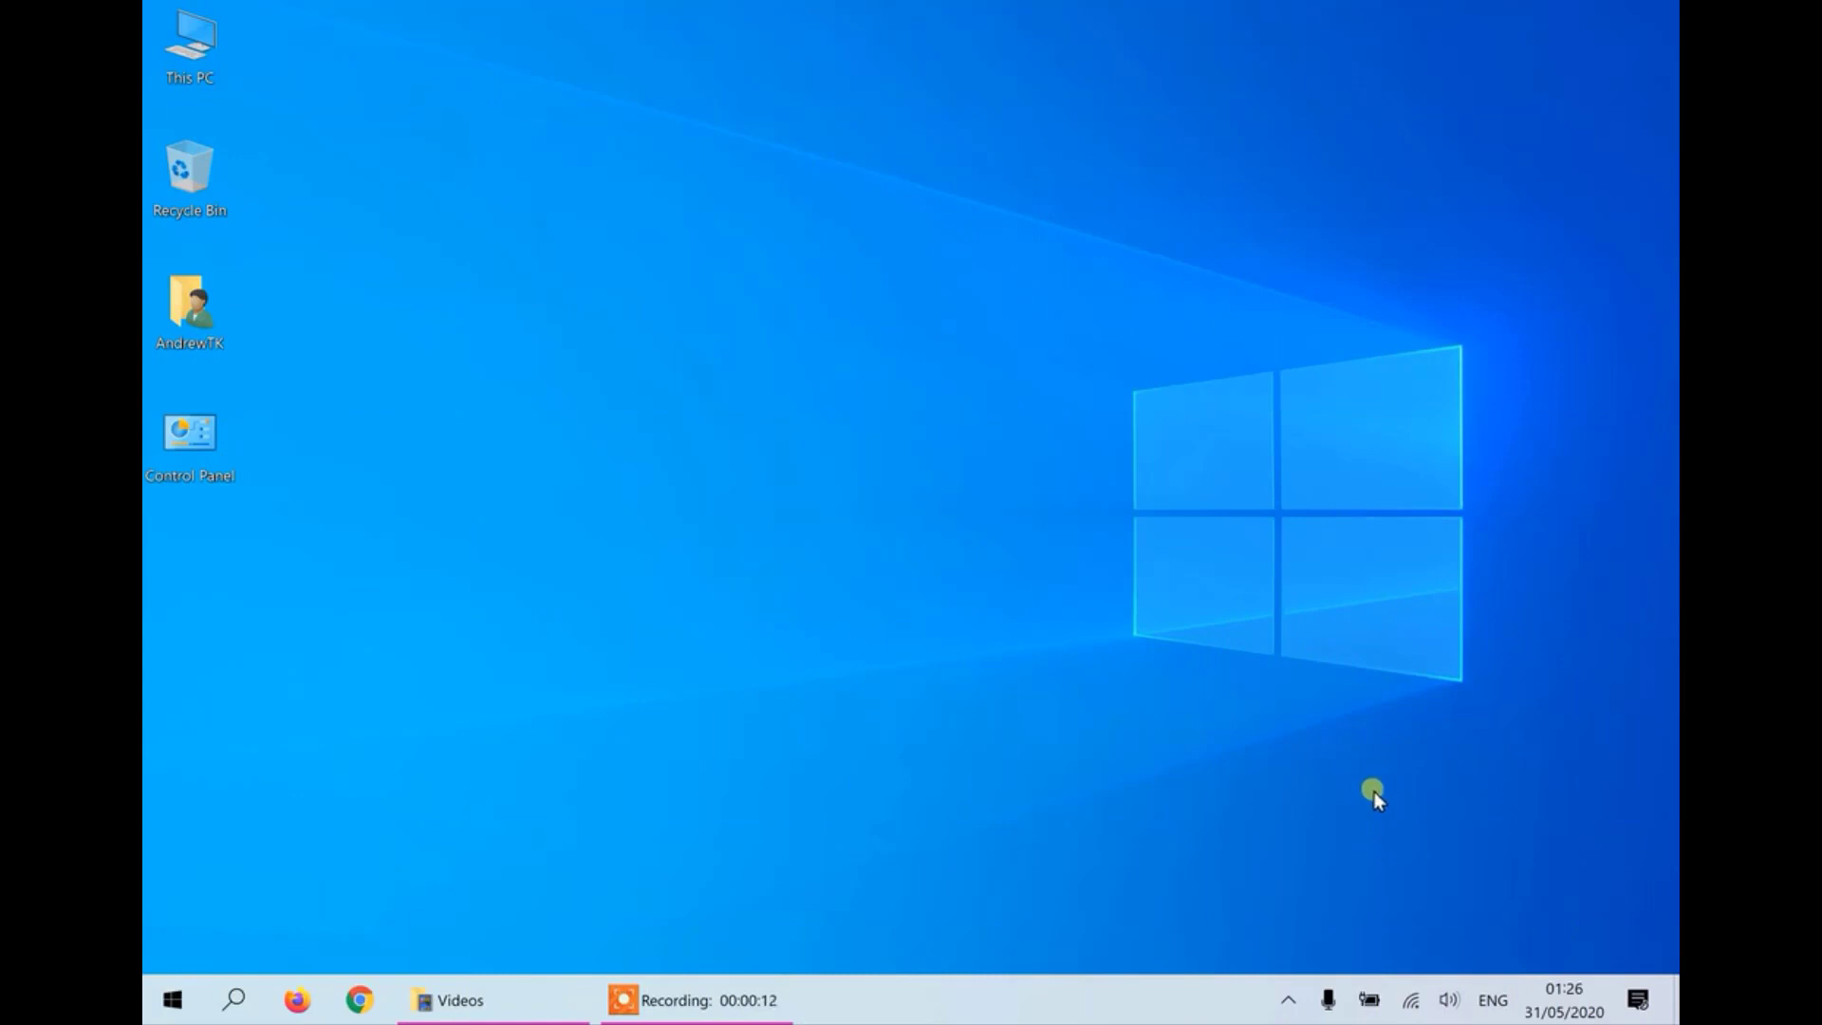
- Fine-tune the display brightness in Action Center and turn off Focus assist from its notification
click(1639, 1001)
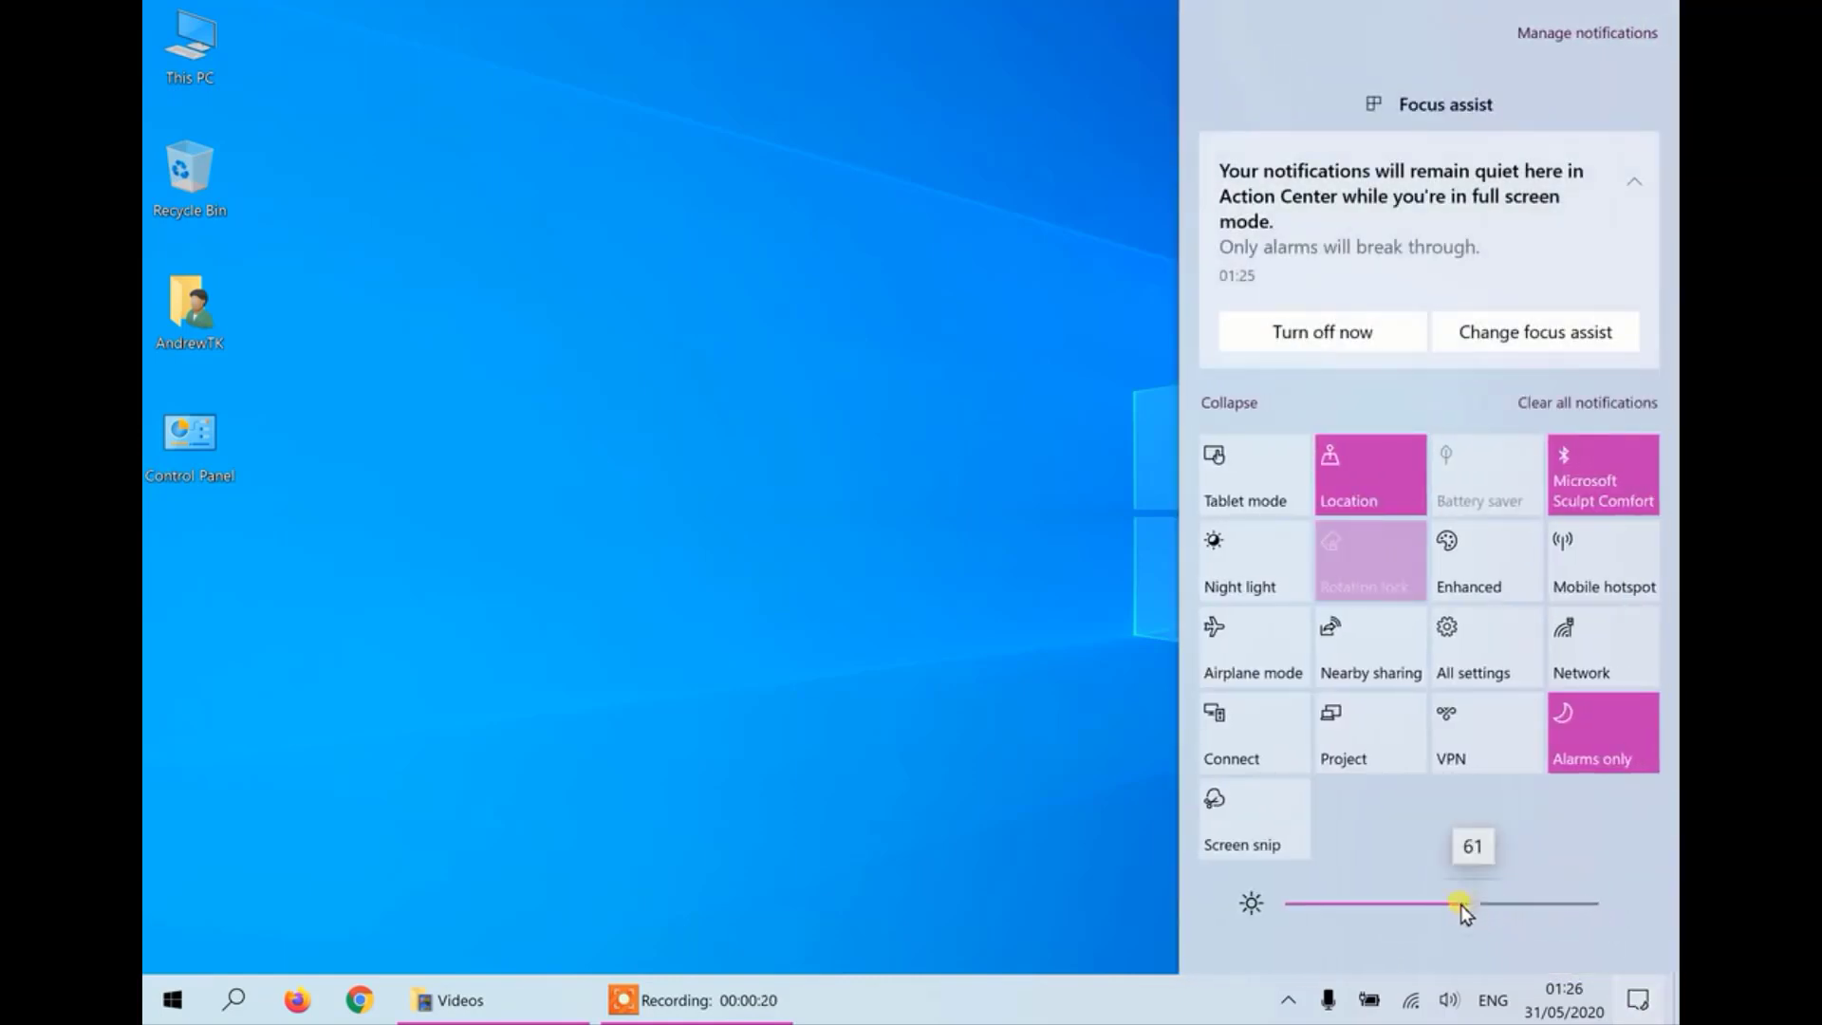
mouse_move(1460, 904)
mouse_down()
mouse_move(1366, 913)
mouse_move(1523, 911)
mouse_move(1338, 908)
mouse_move(1480, 910)
mouse_up()
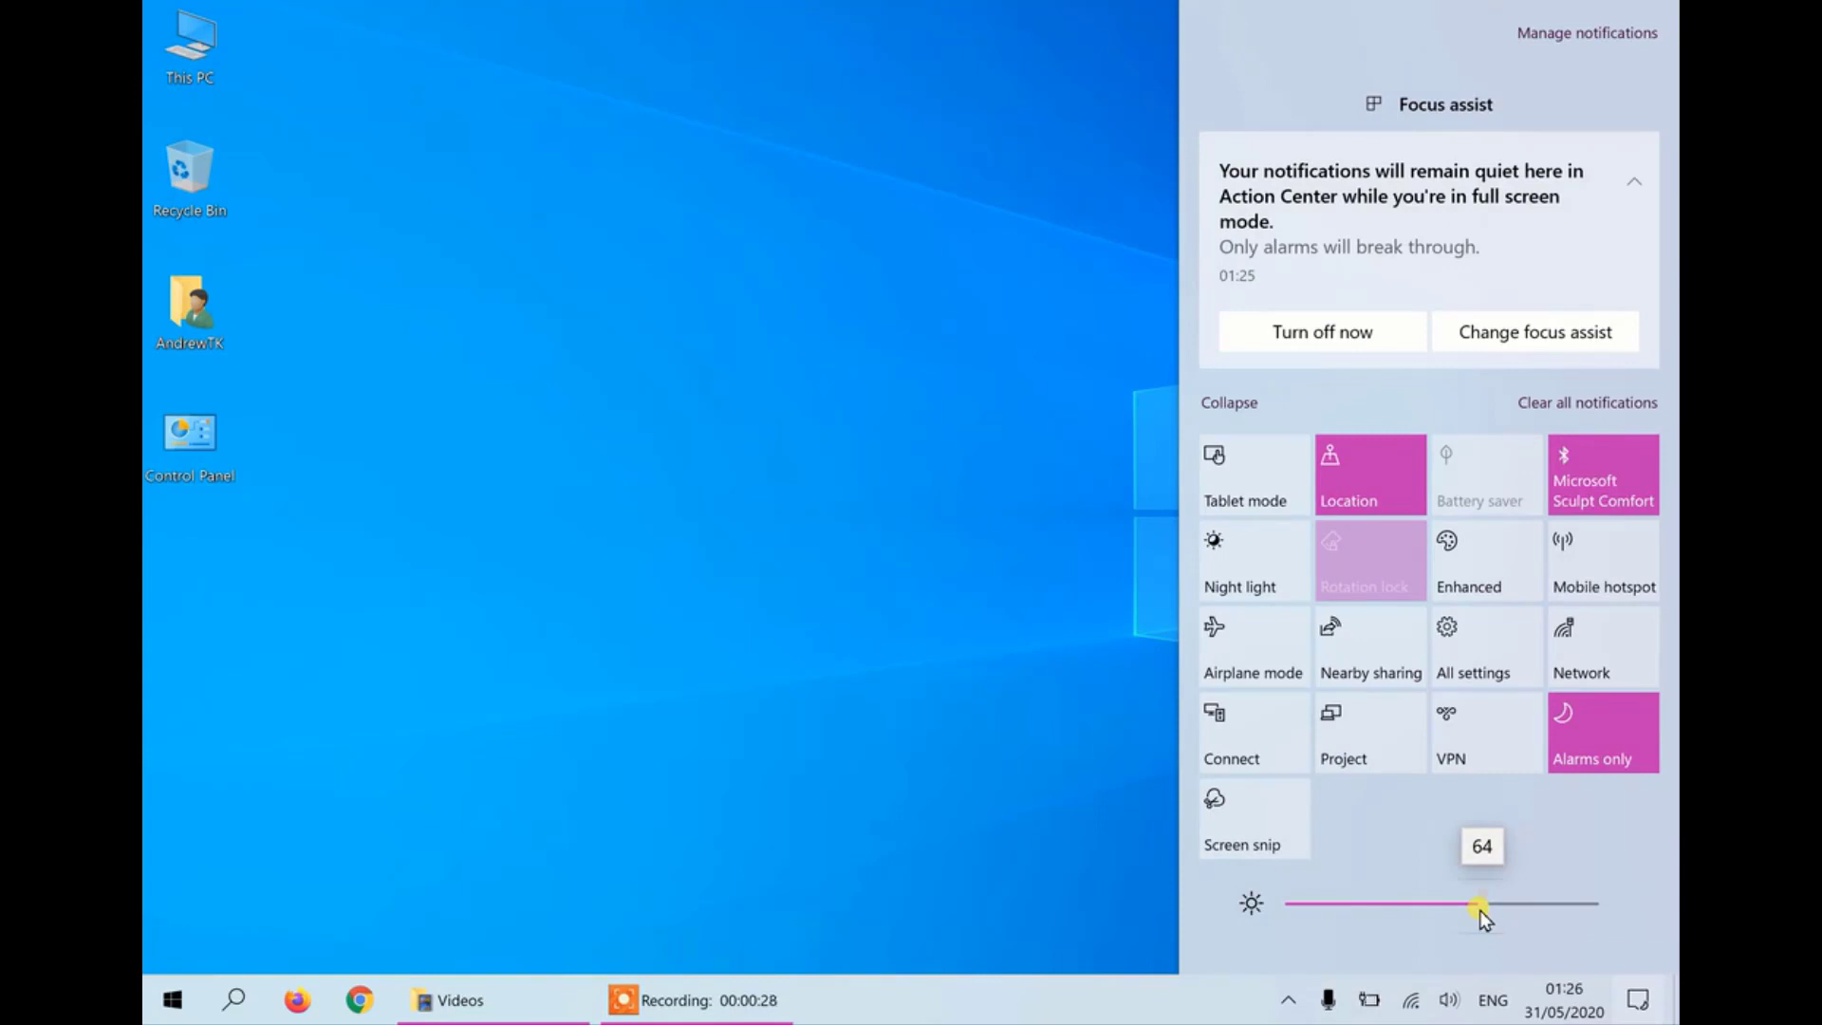
drag(1480, 909, 1470, 909)
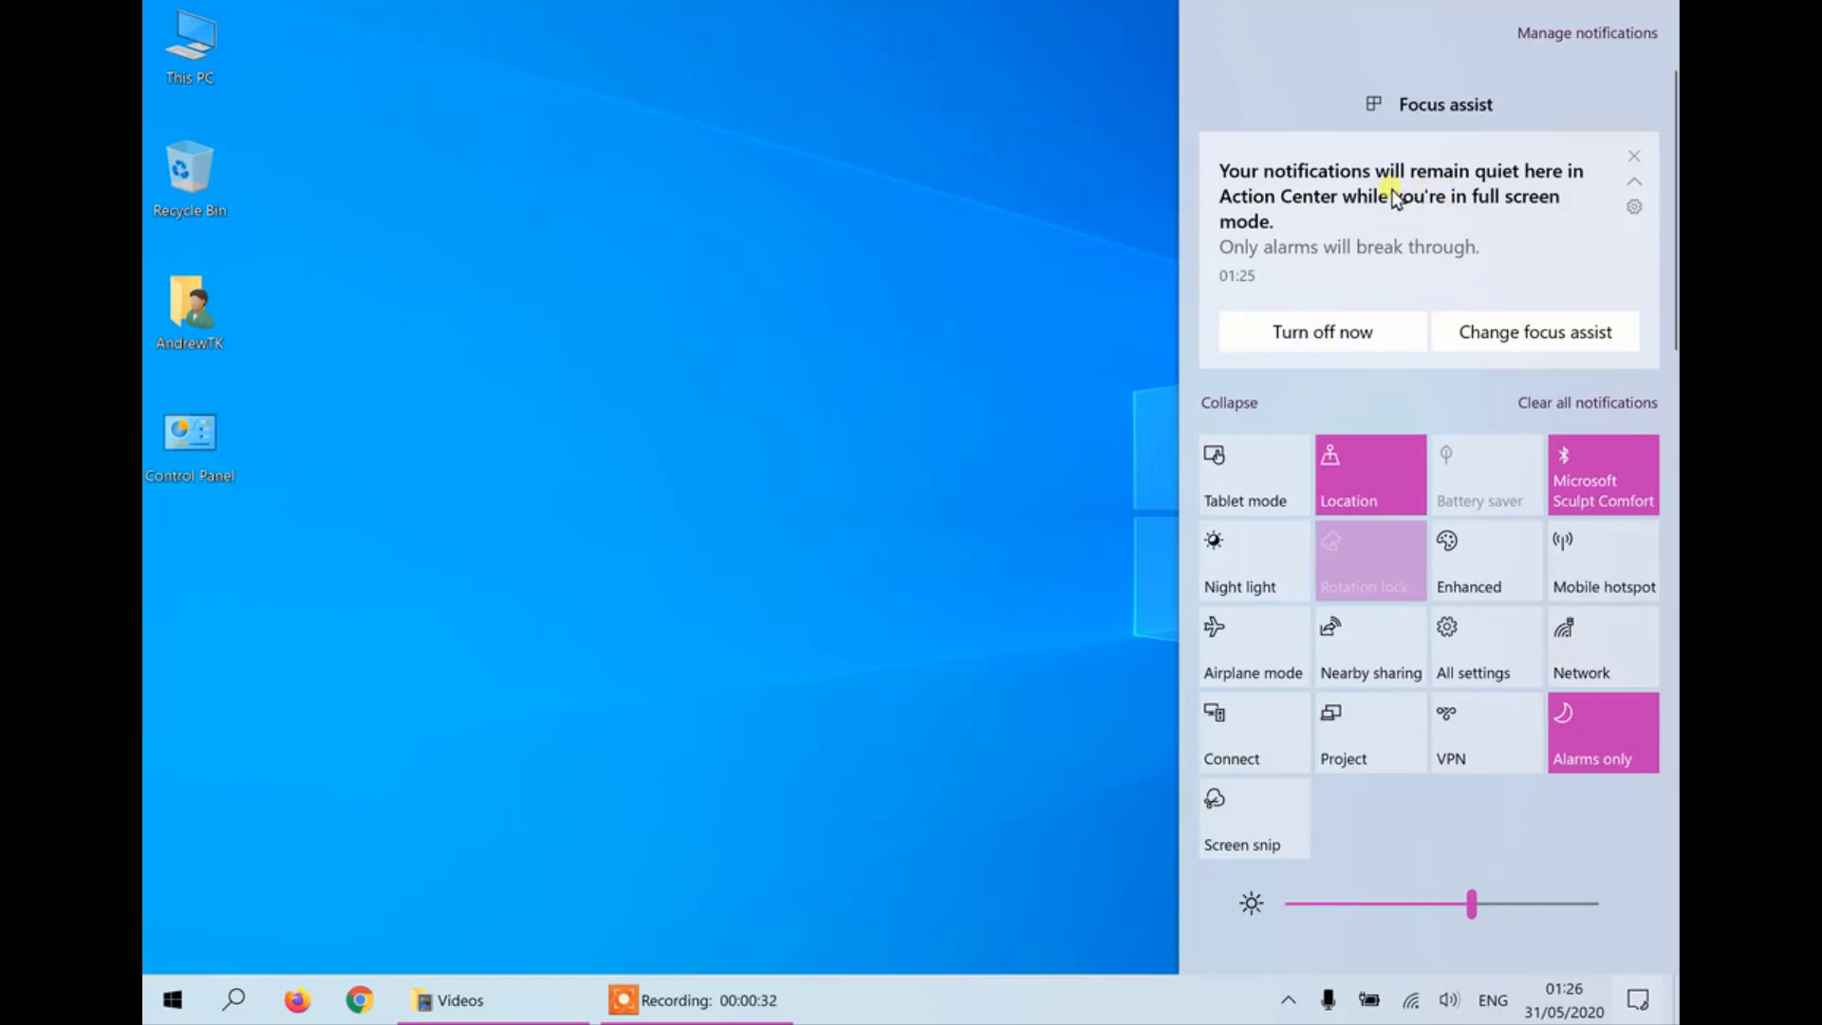
click(1385, 335)
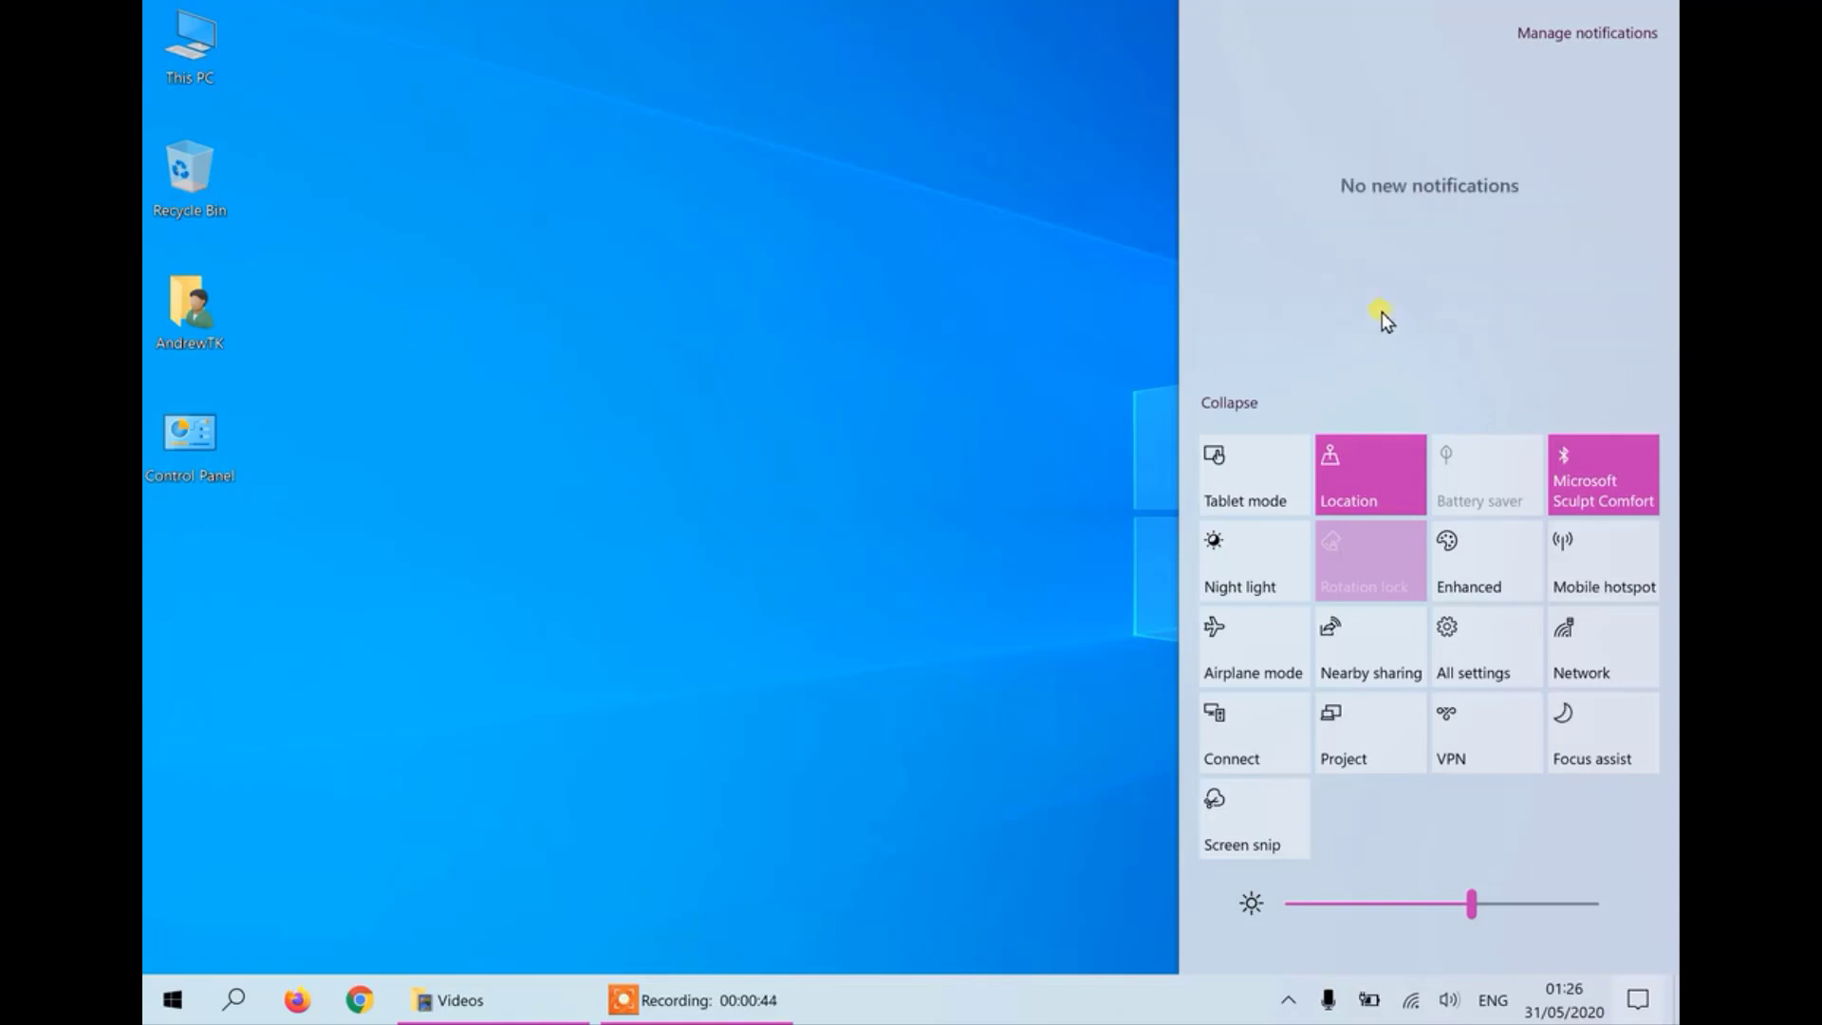
- Turn on Night light and enable its schedule in the Night light settings
click(1260, 578)
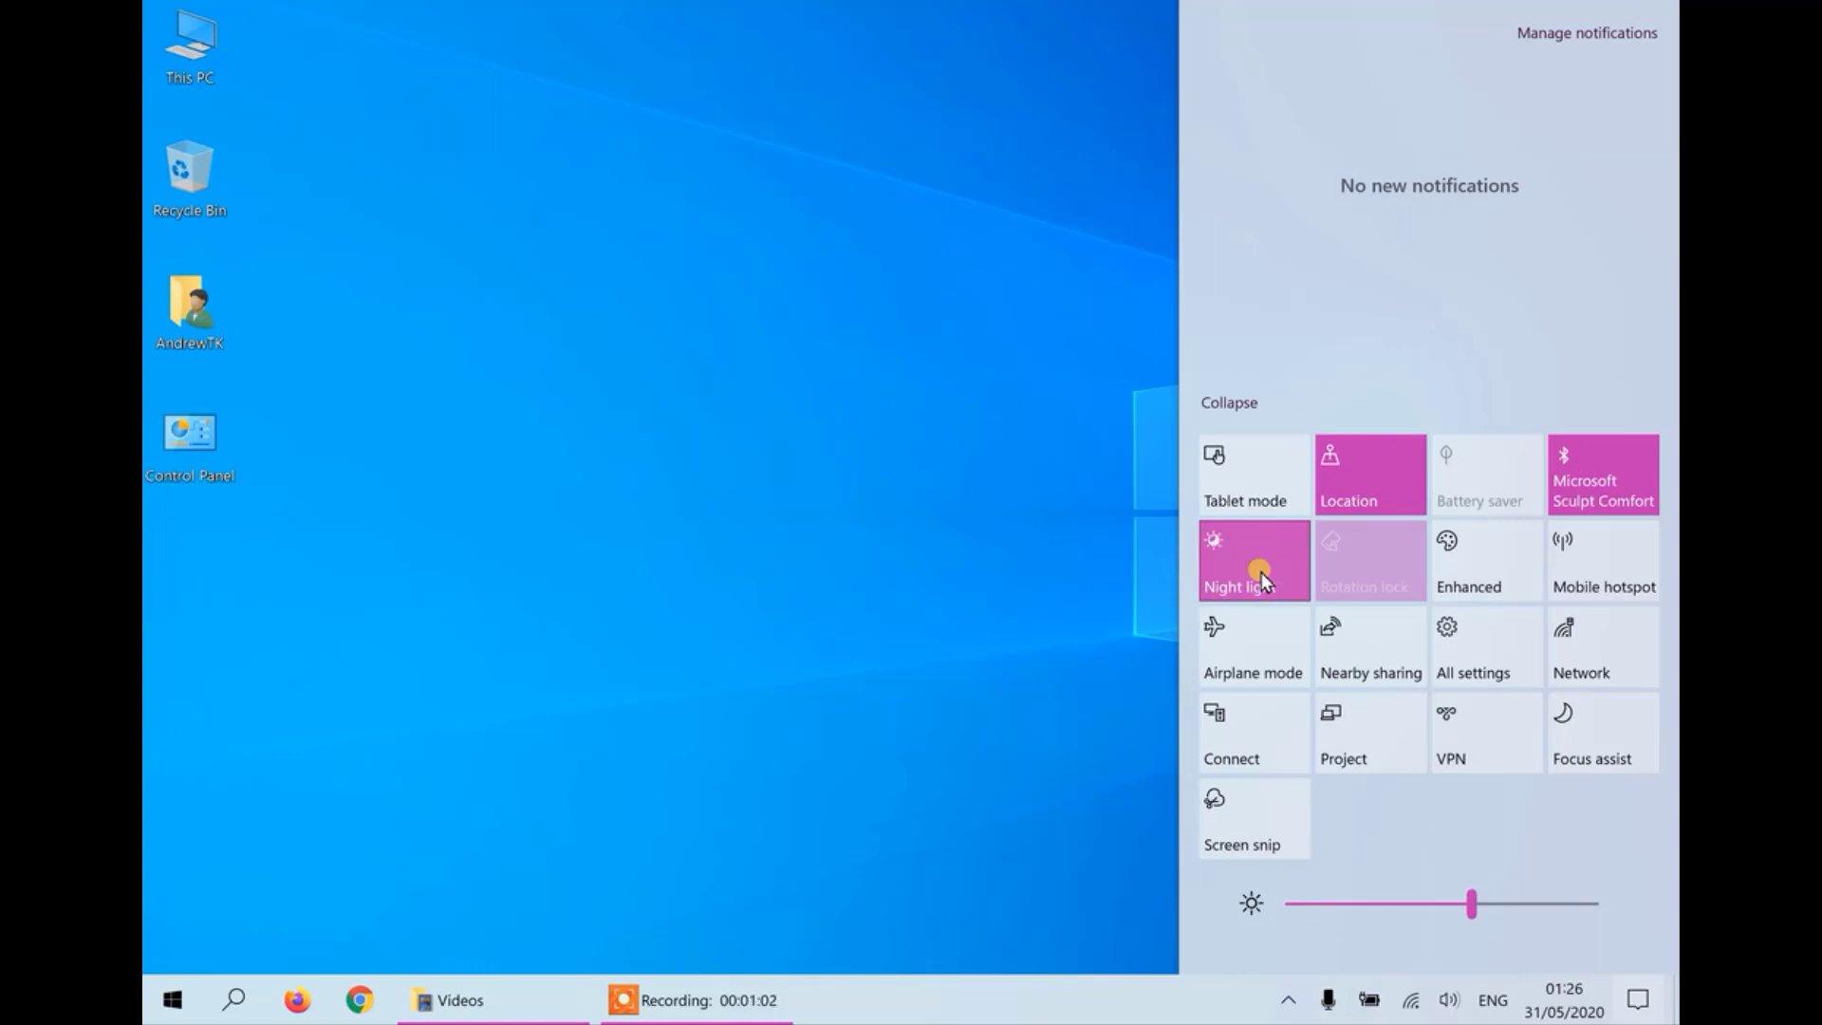
right_click(1261, 572)
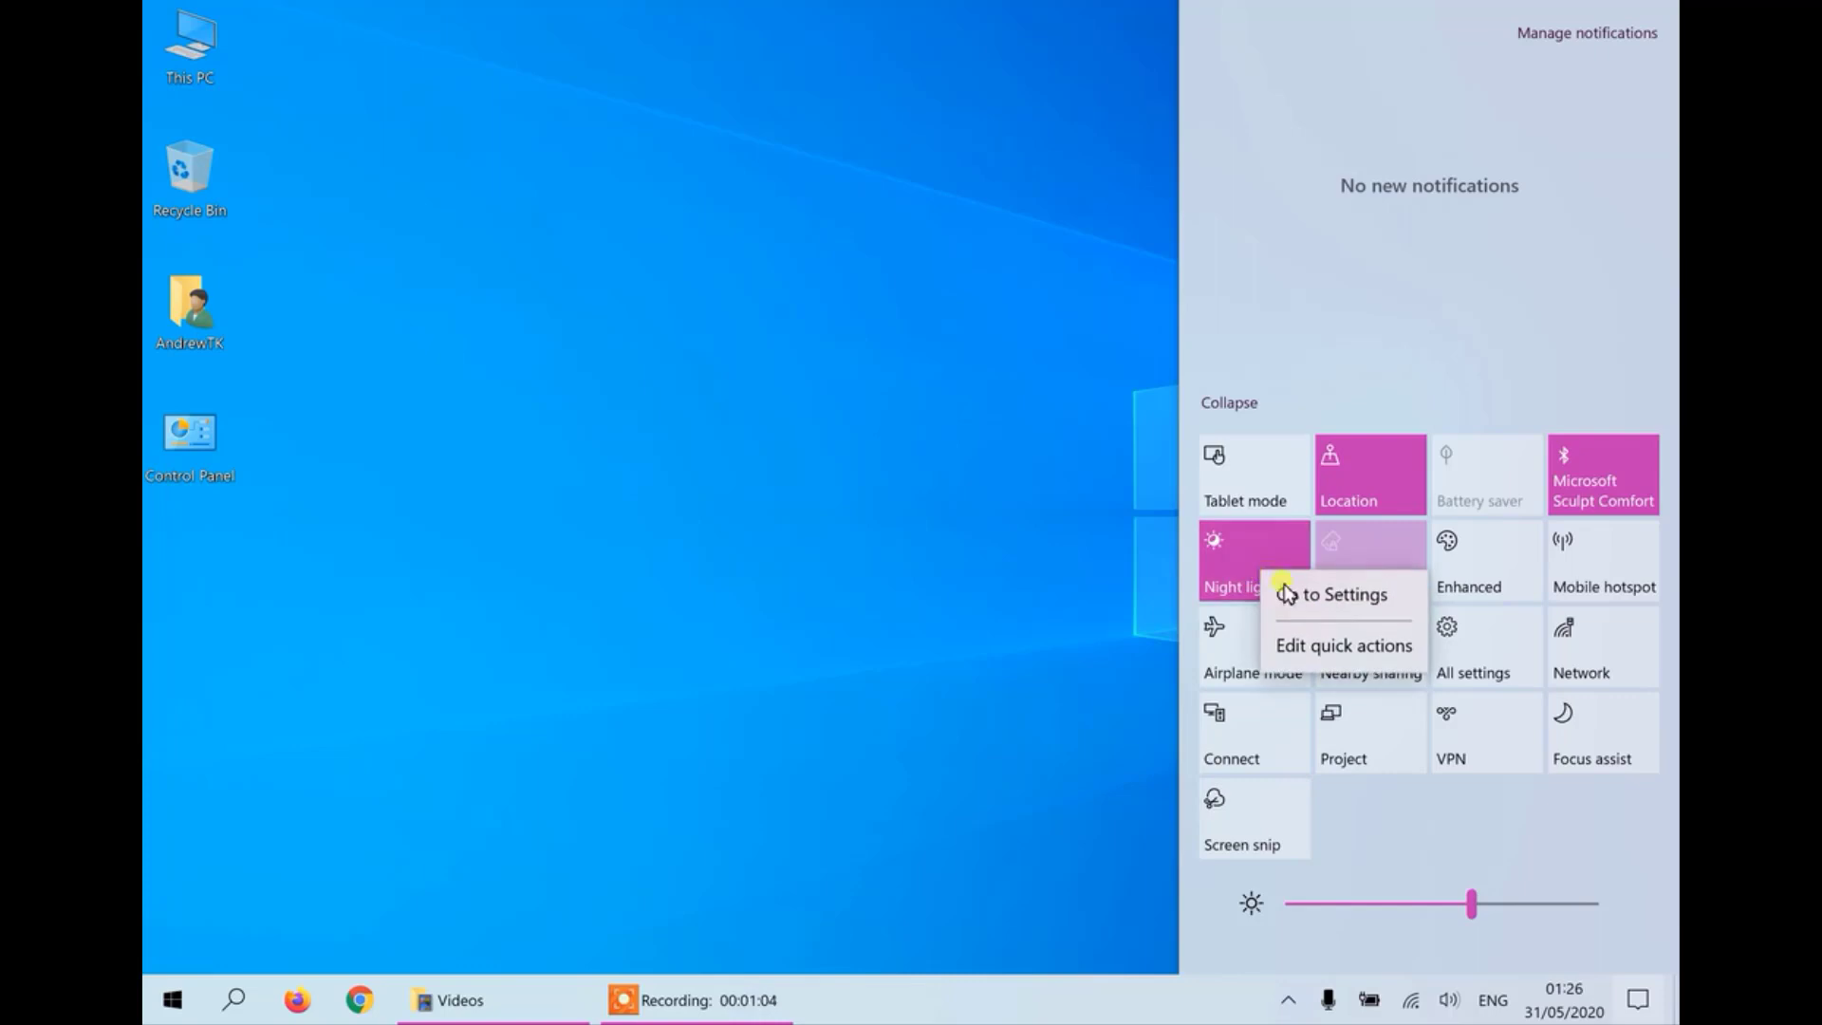
click(1298, 595)
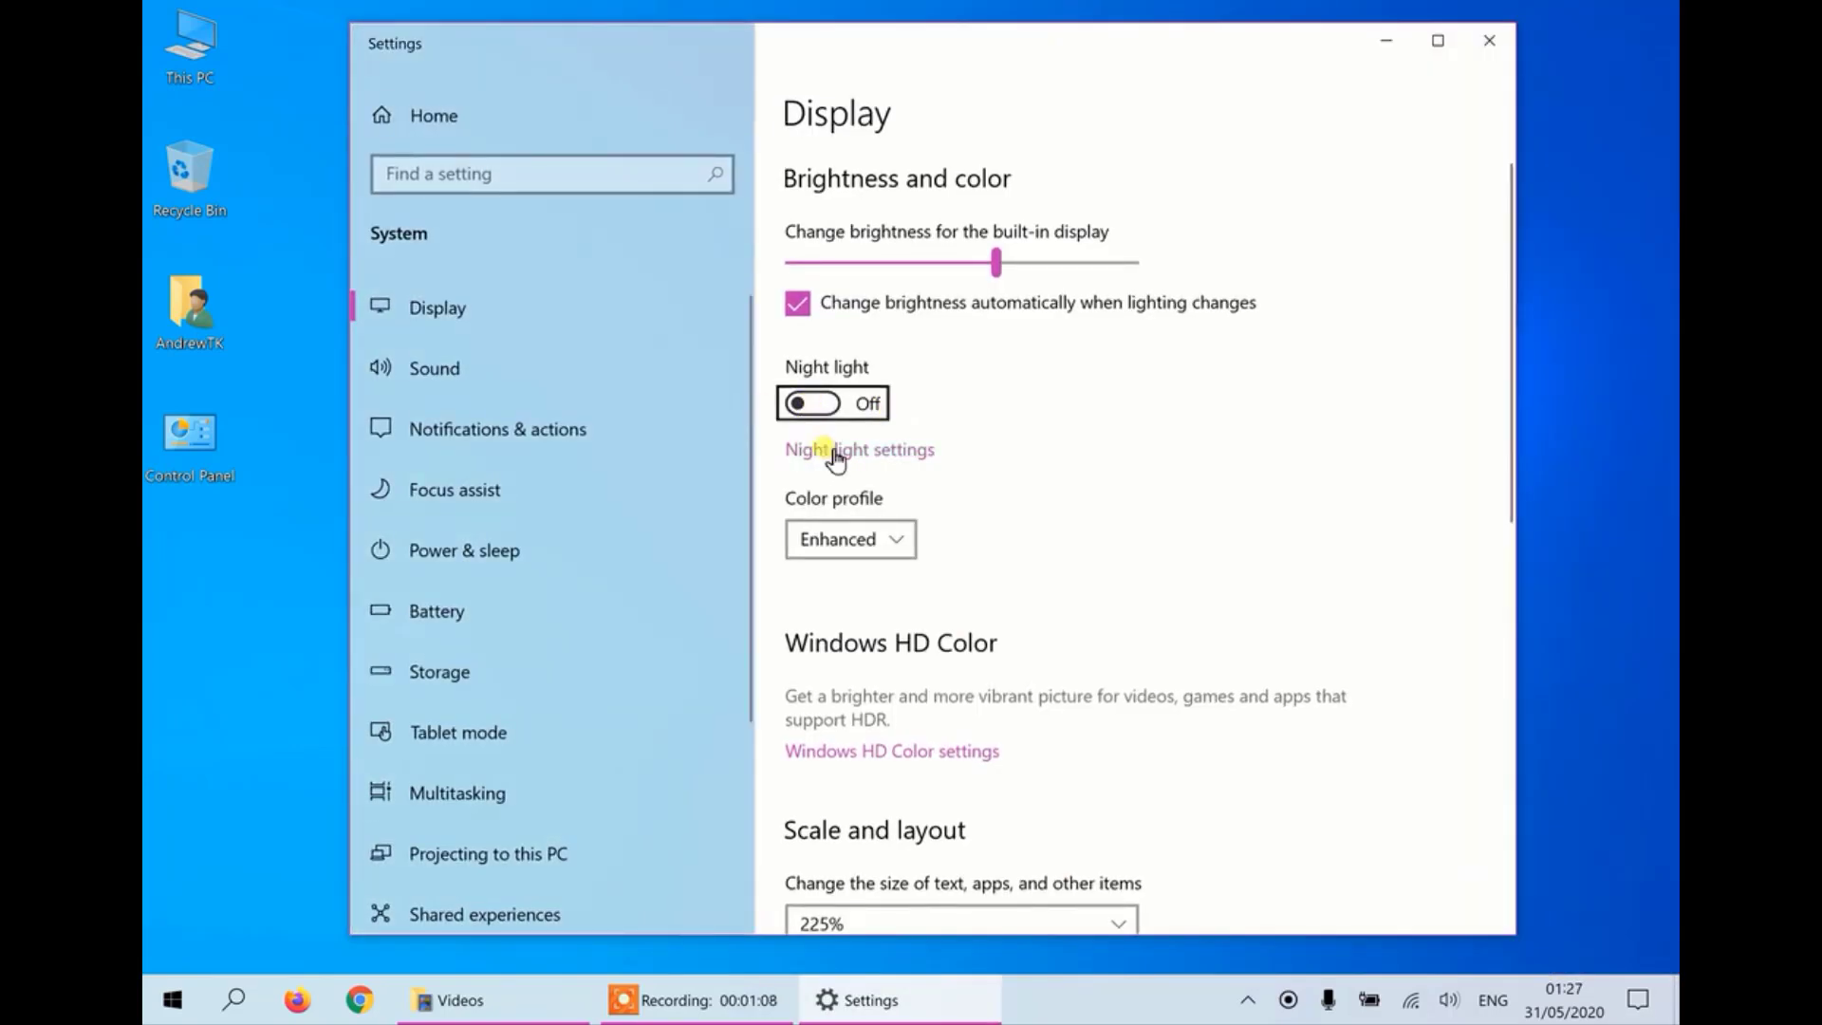
click(880, 452)
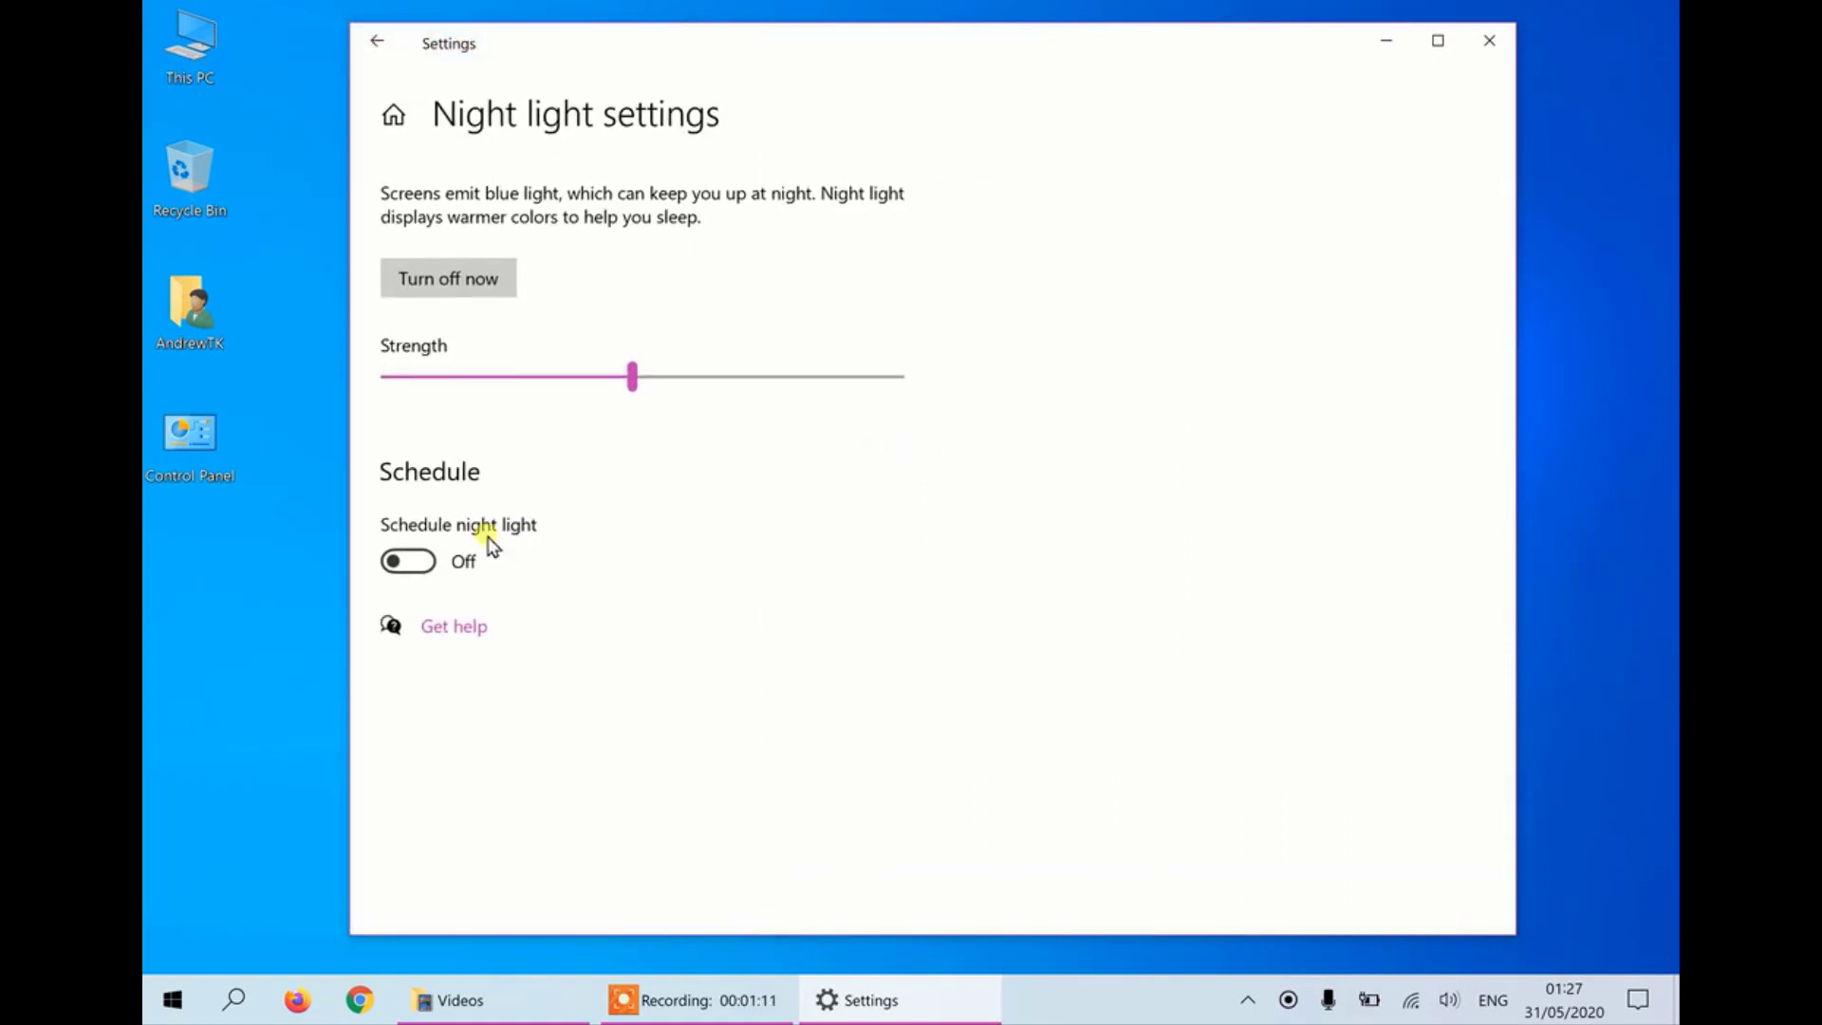
click(420, 567)
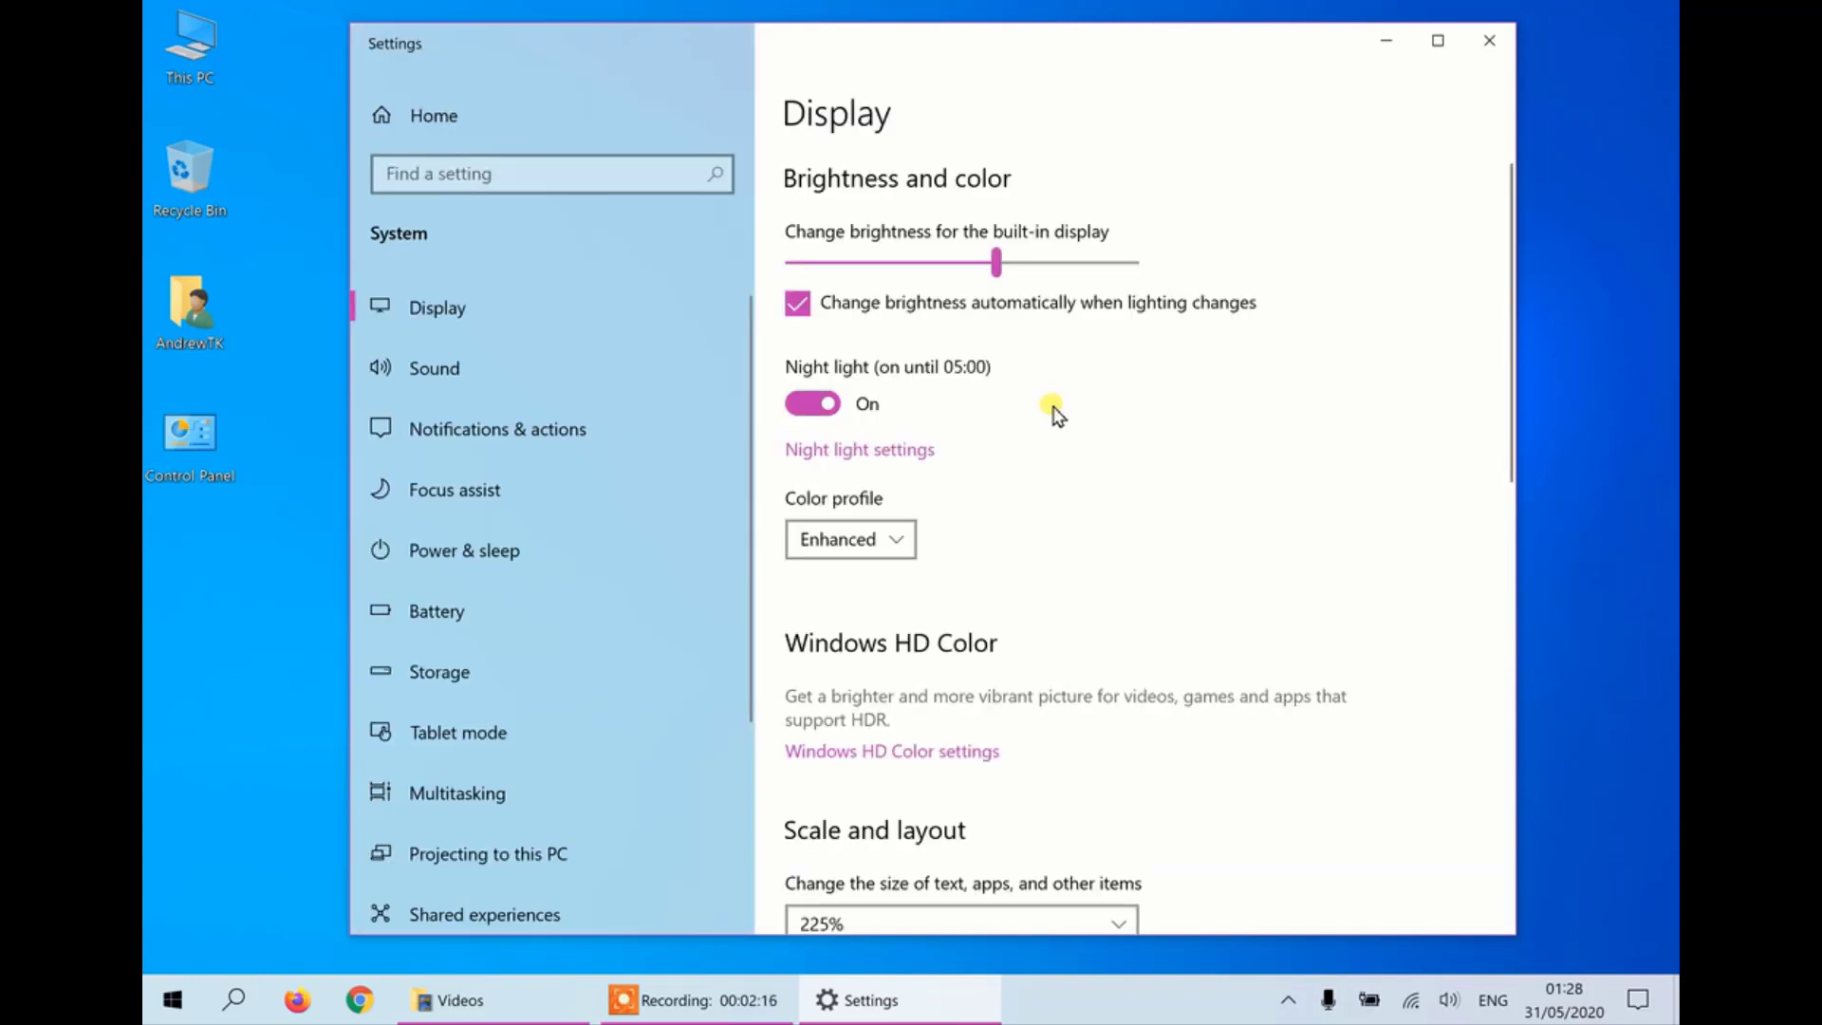
- Turn off notifications from apps and other senders in the Notifications & actions settings
click(581, 490)
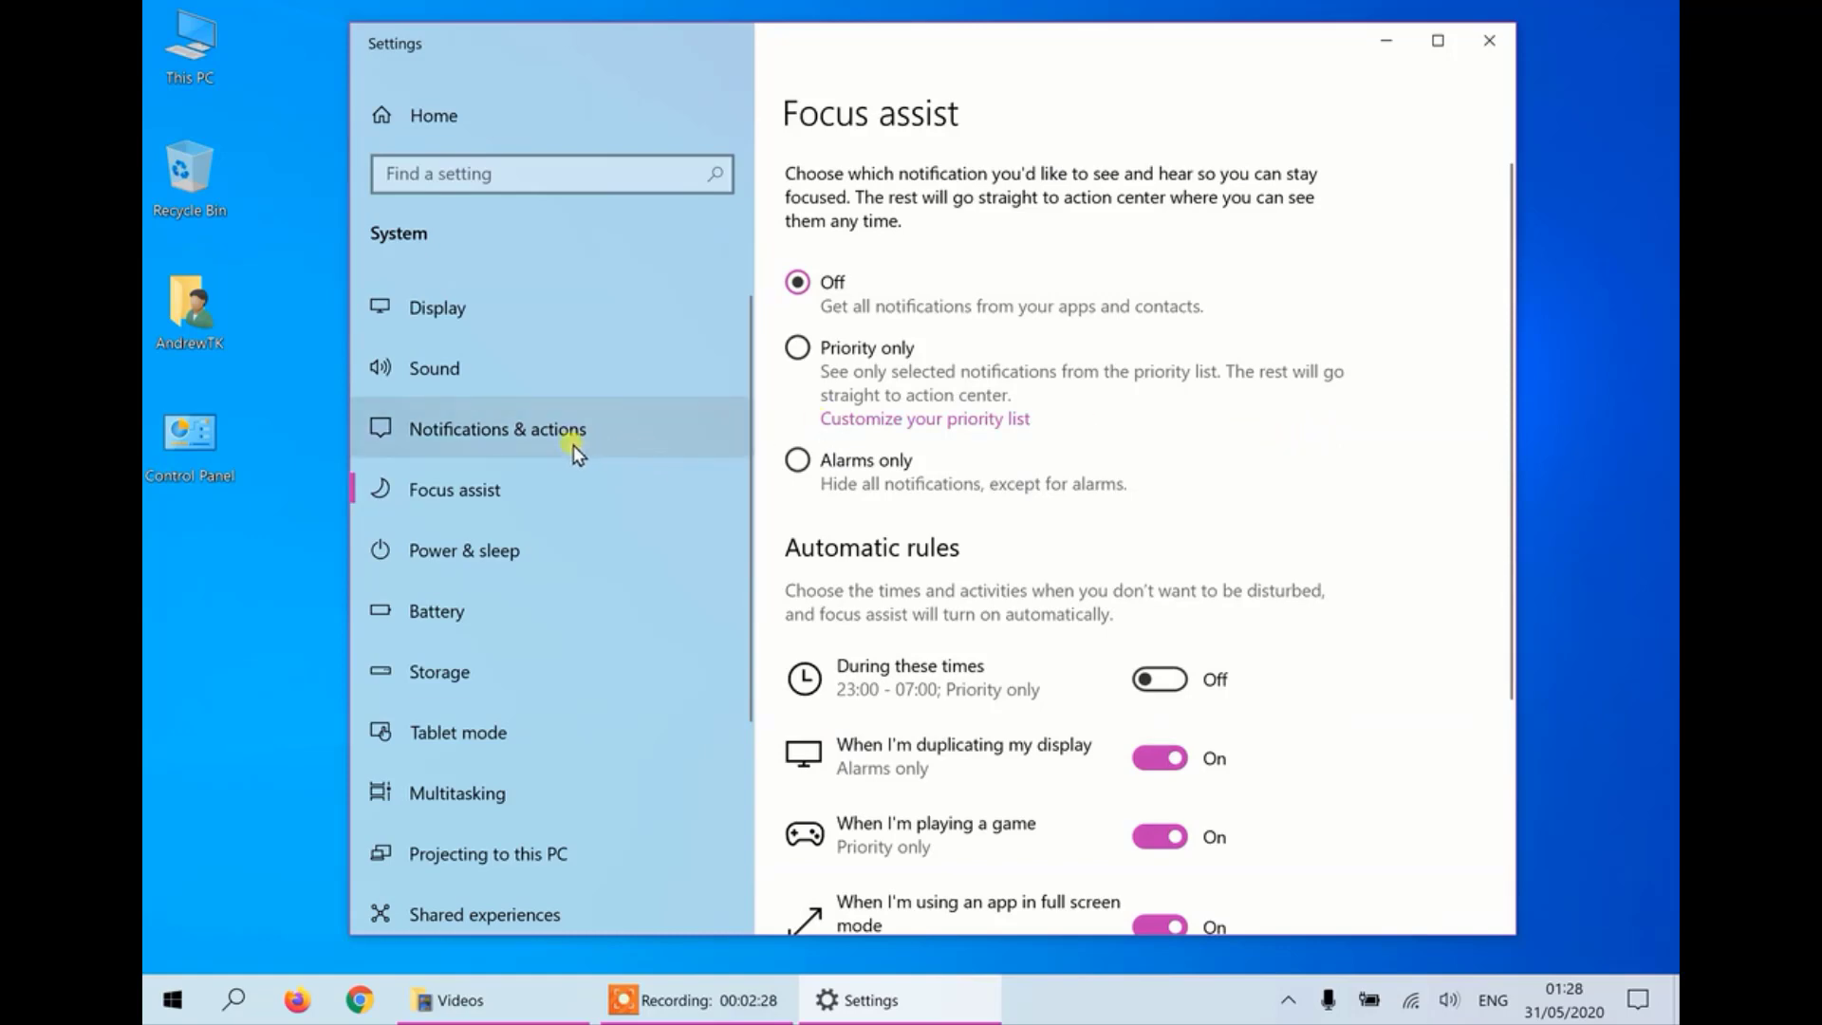
click(531, 427)
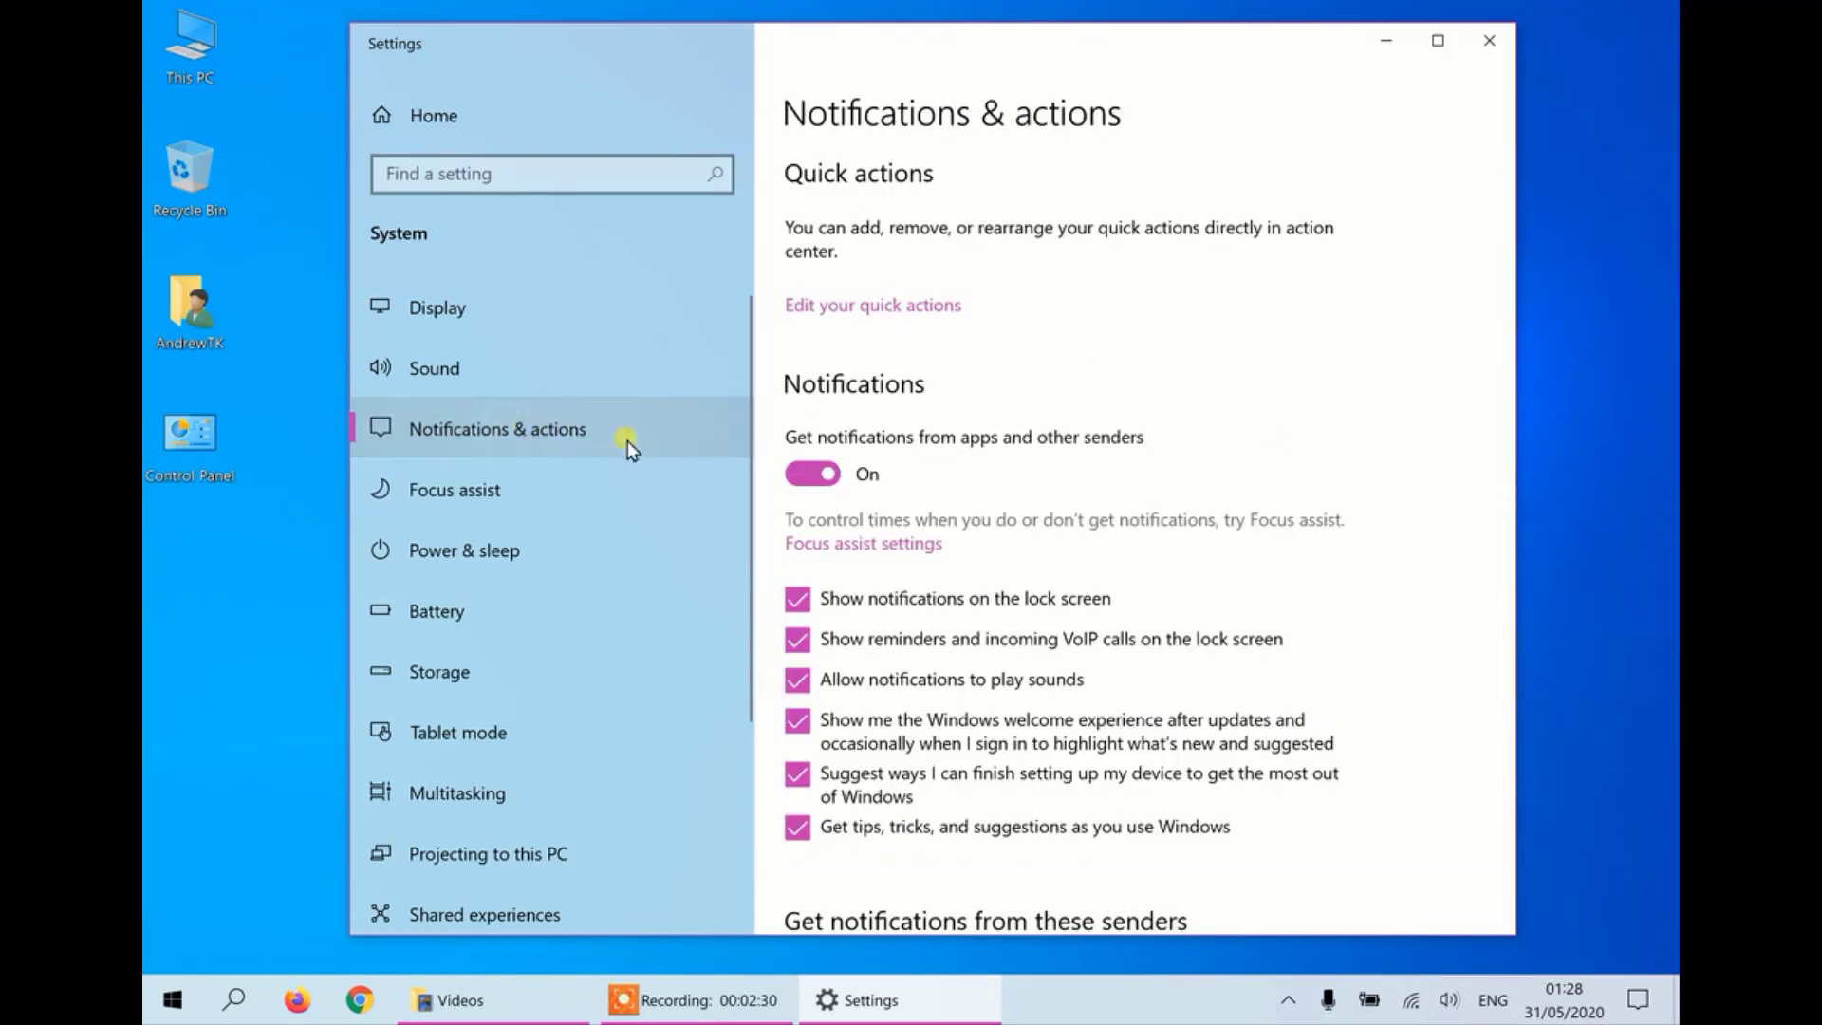
click(814, 475)
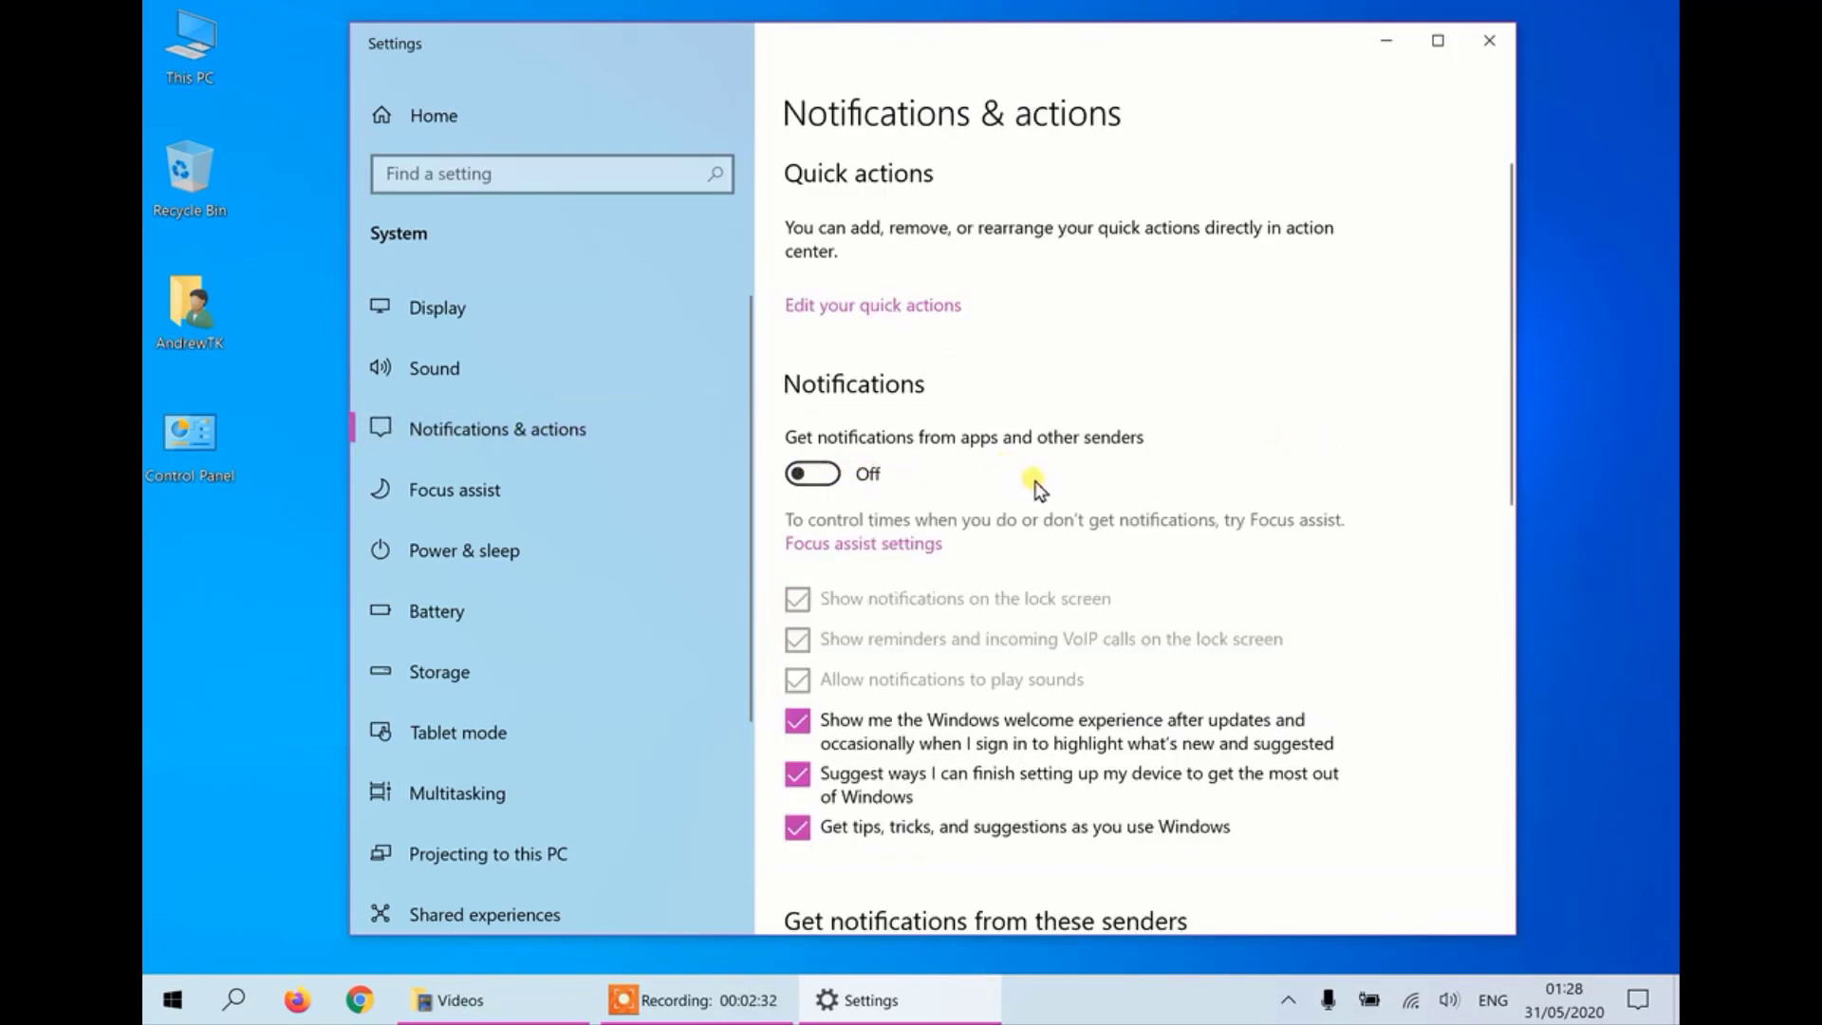
- Disable the Windows welcome experience, the device setup suggestions, and the tips, tricks and suggestions, and review the notification senders
scroll(1106, 488, down, 3)
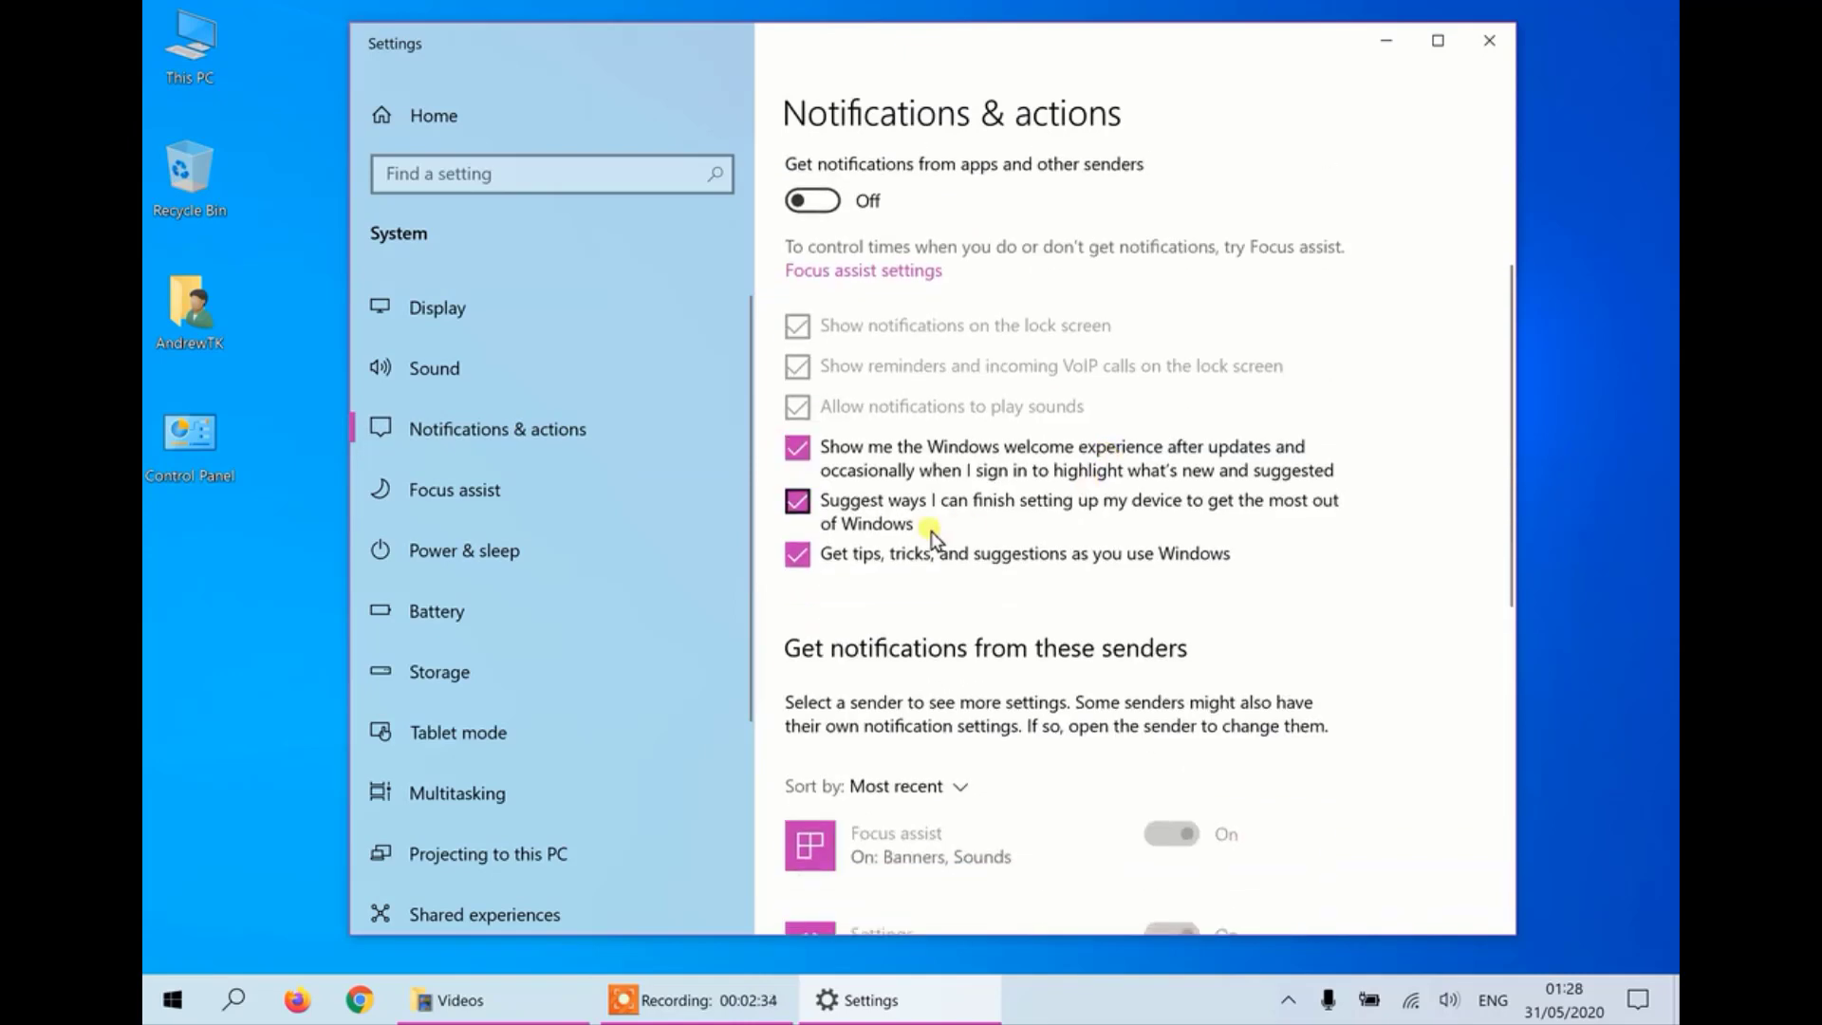
click(797, 448)
click(797, 501)
click(796, 554)
scroll(878, 520, down, 6)
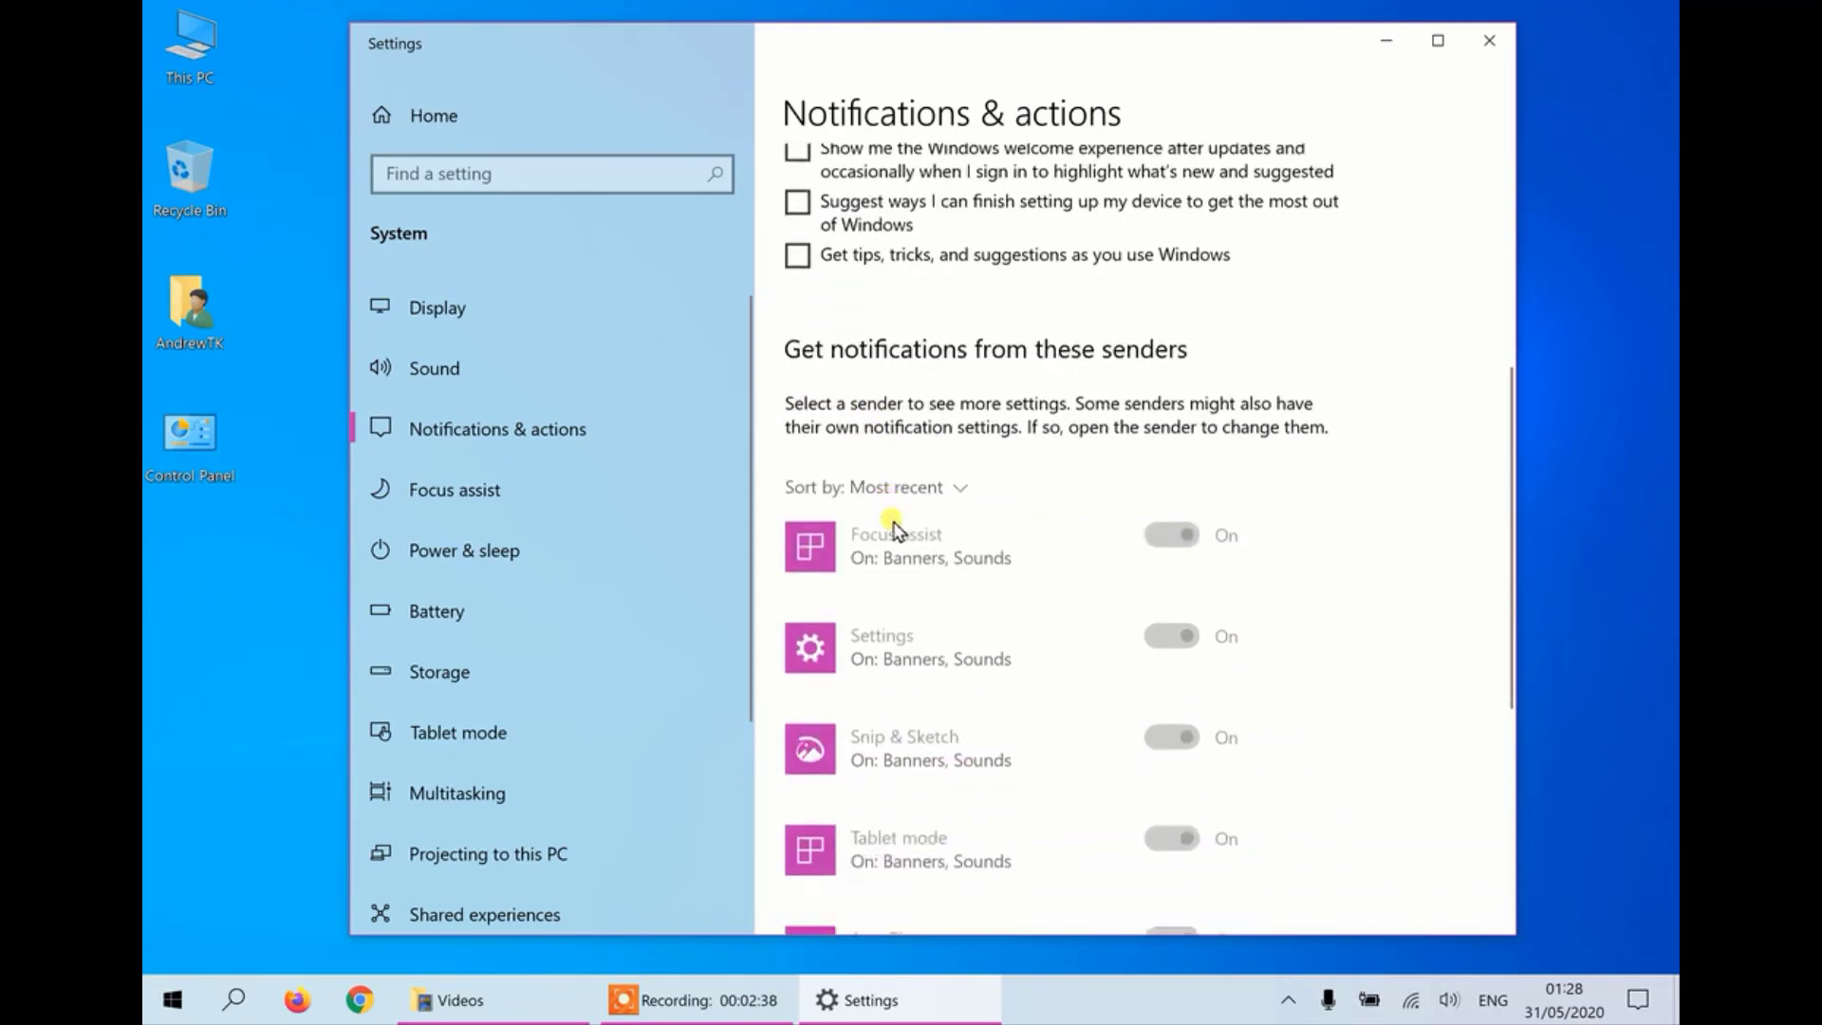
scroll(1086, 526, down, 3)
scroll(1089, 527, up, 12)
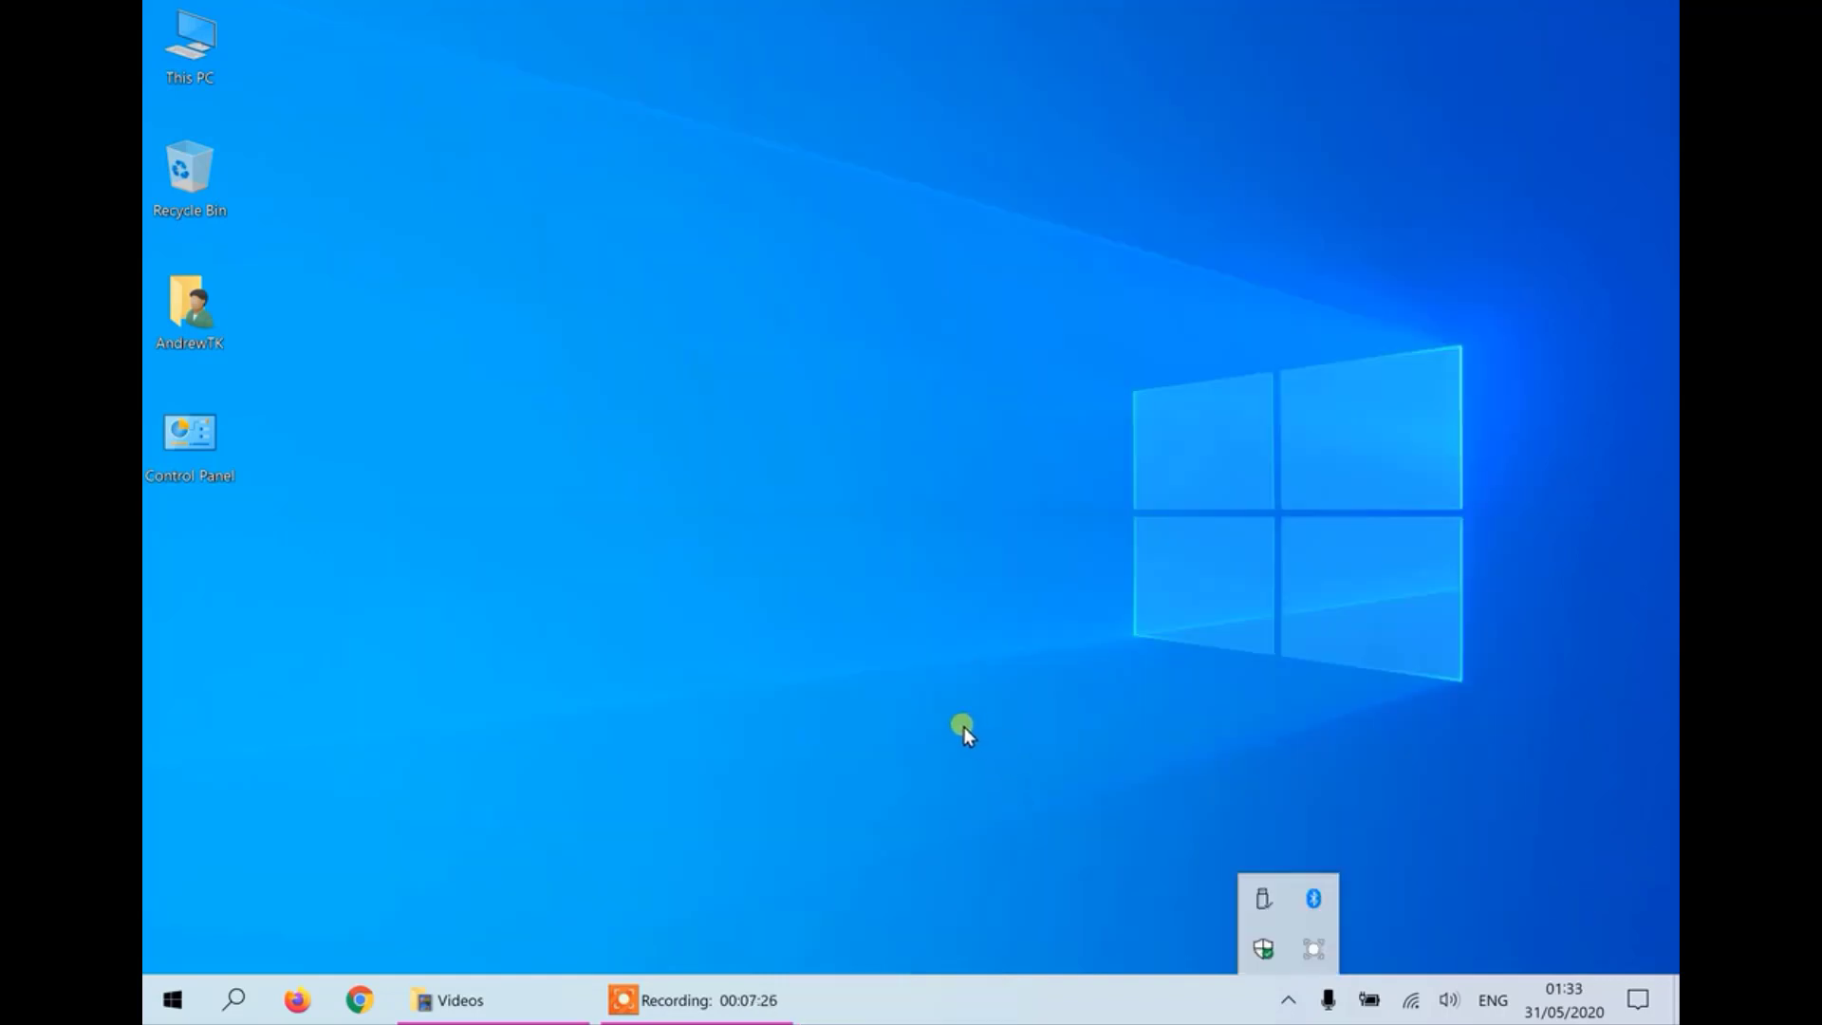
click(933, 714)
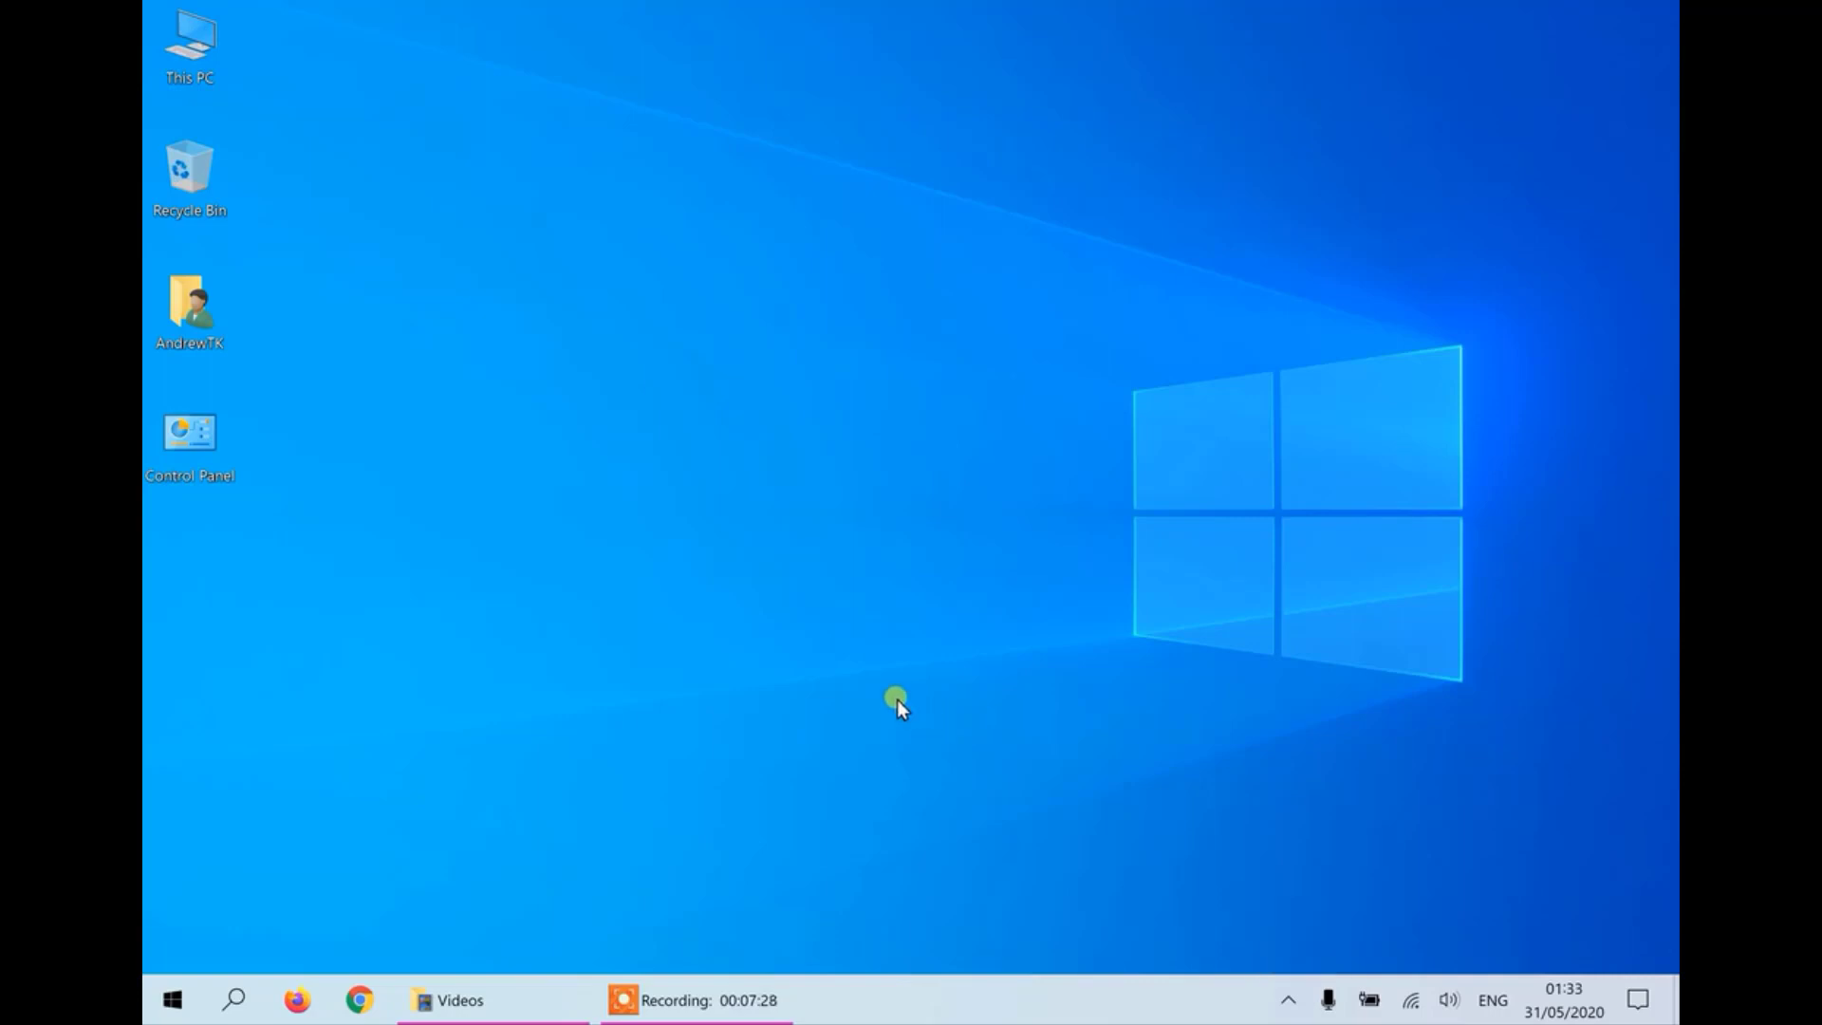